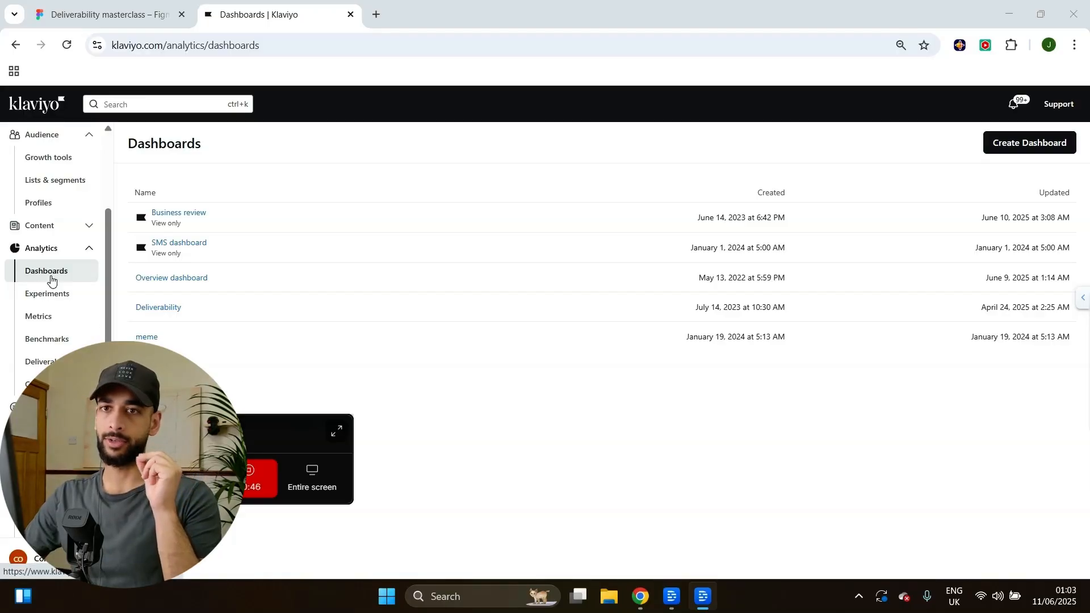
Open Analytics > Dashboards to list the account's five dashboards.
left_click(53, 281)
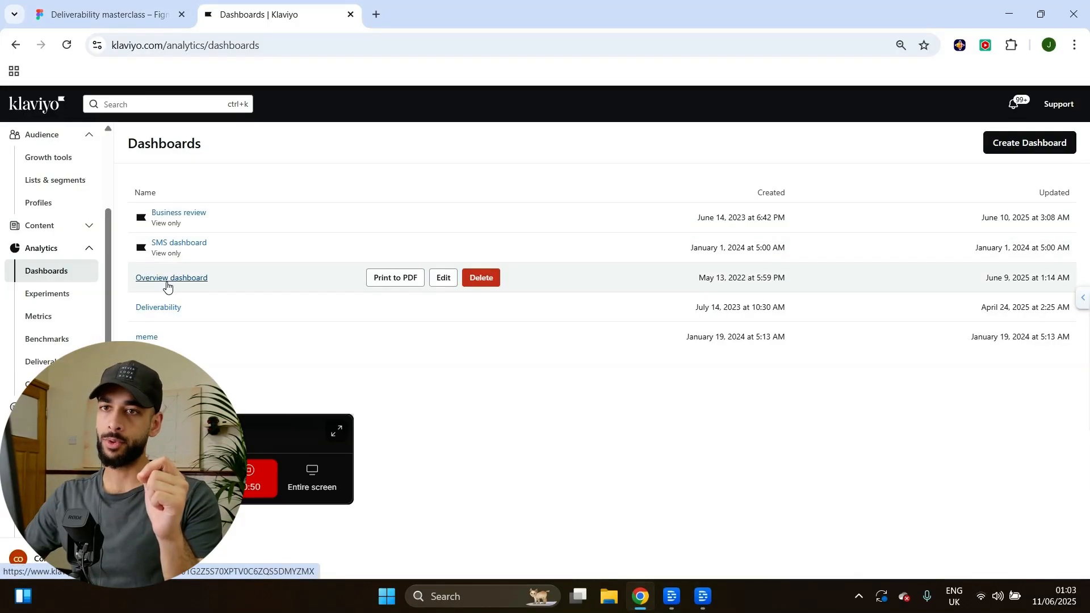
Open the Overview dashboard, review Email Deliverability by Domain, then open the Data View Library of cards.
left_click(168, 285)
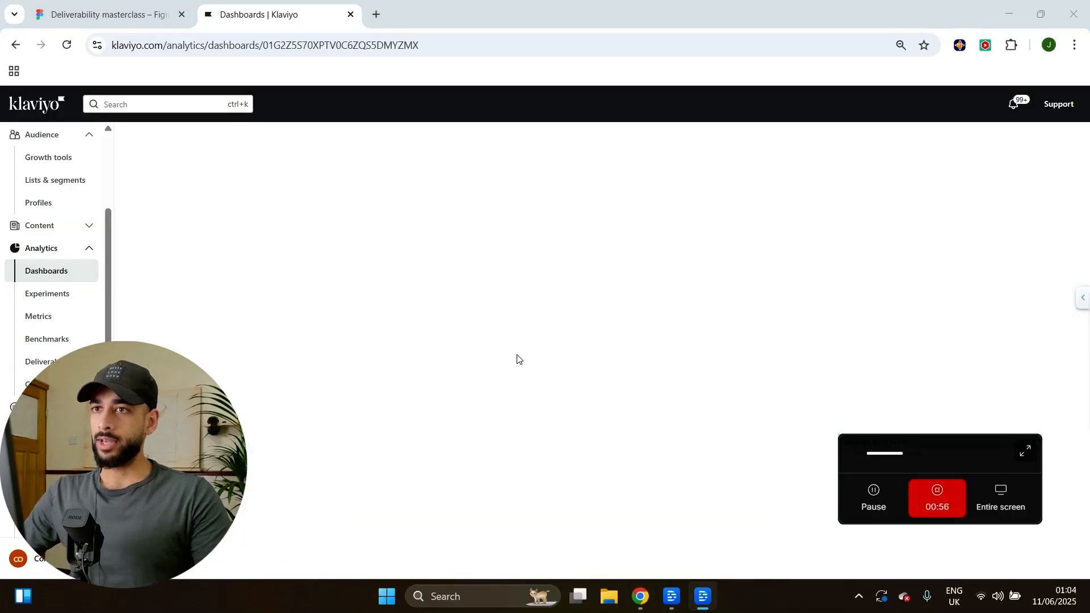
scroll(504, 358, "down", 5)
scroll(445, 361, "down", 15)
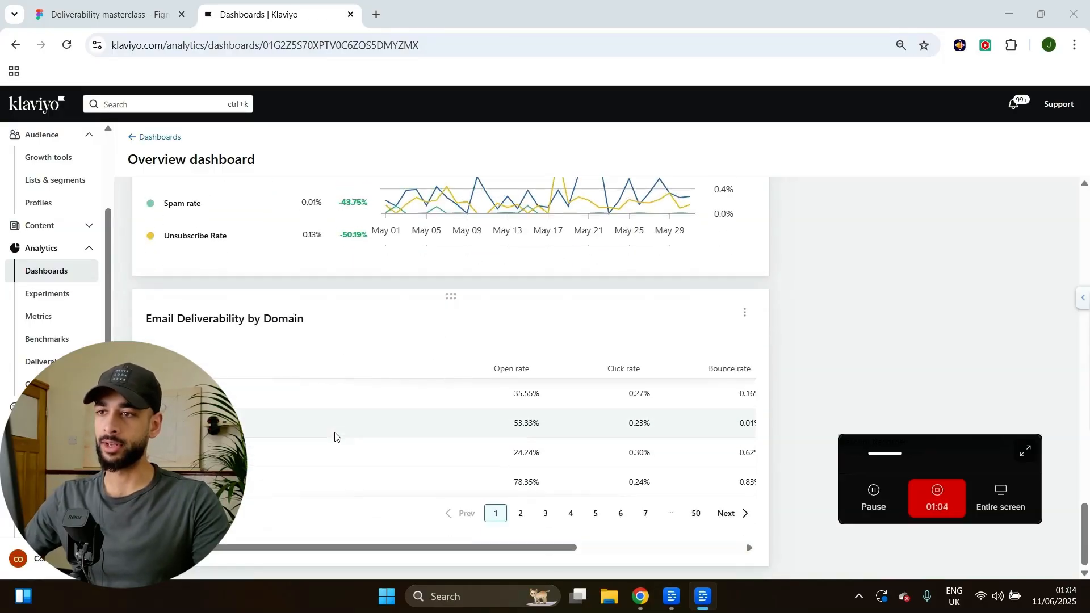
scroll(963, 357, "up", 15)
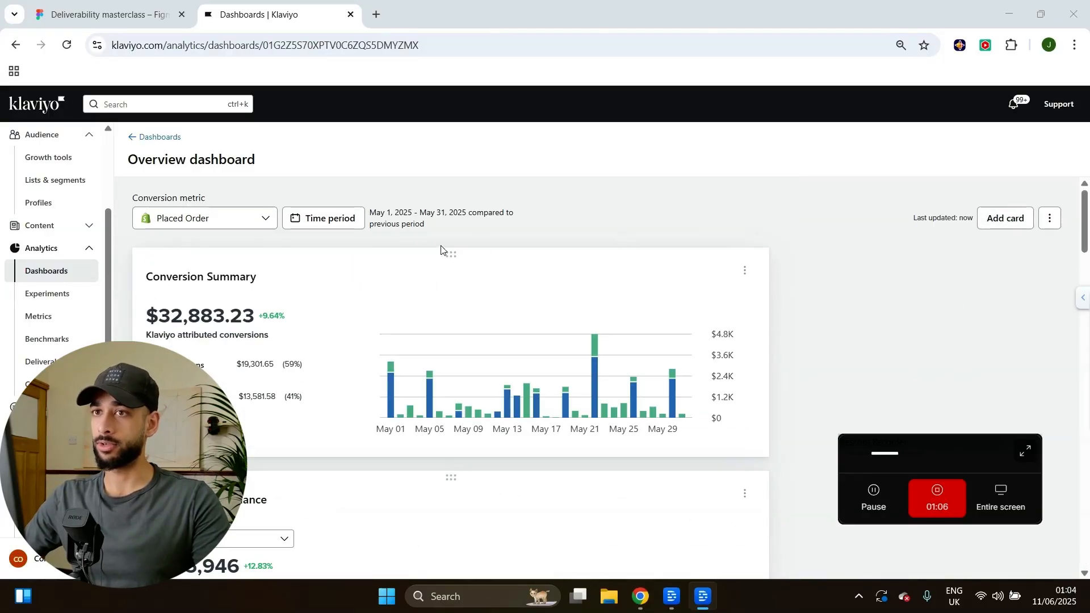
left_click(1001, 224)
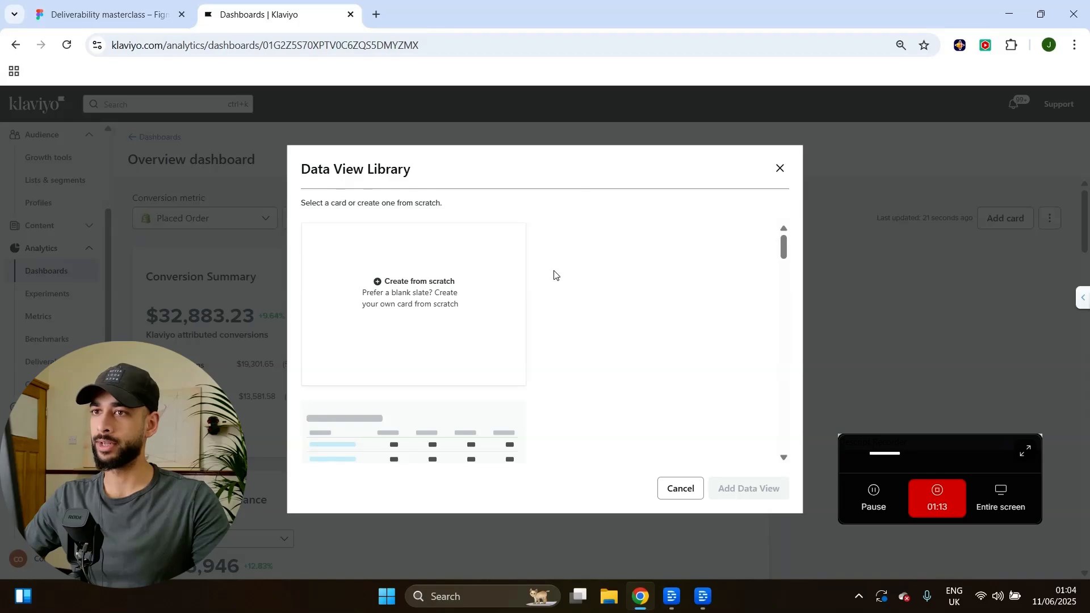
Browse the Data View Library, close it unused, and scroll to Email Deliverability by Domain.
scroll(454, 335, "down", 10)
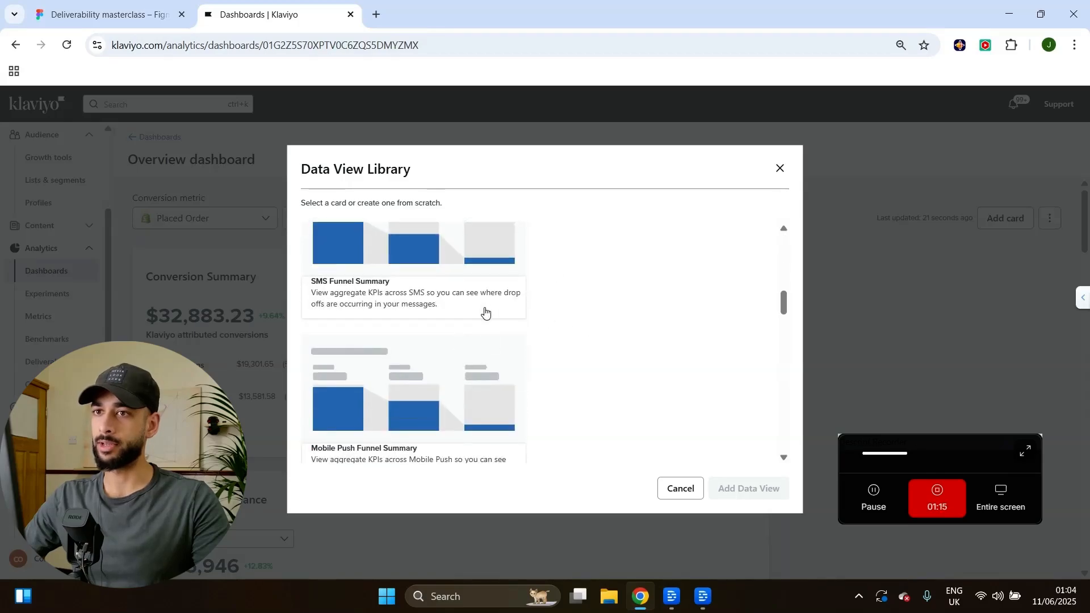
scroll(485, 311, "down", 8)
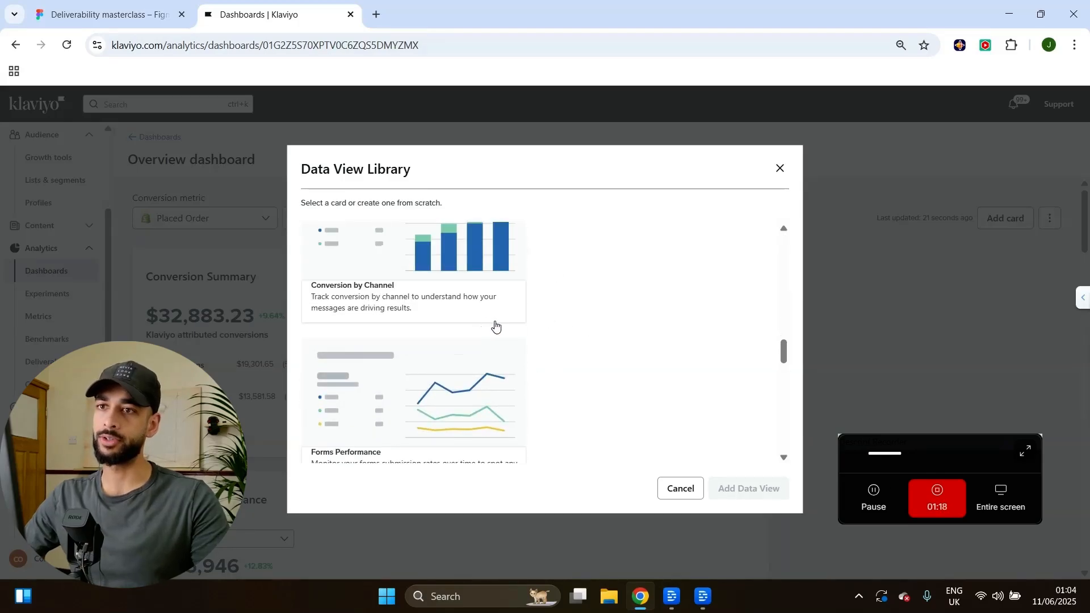
left_click(780, 168)
scroll(441, 321, "down", 10)
scroll(439, 322, "down", 8)
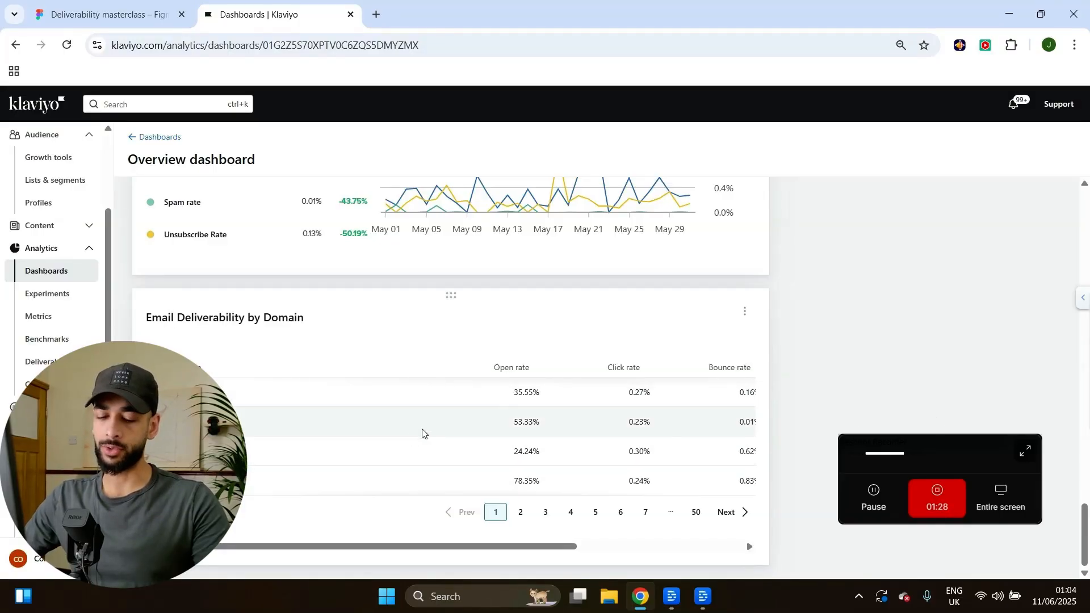
Zoom the page in and open the time period settings showing the Custom May 01–31, 2025 range.
key("ctrl+plus")
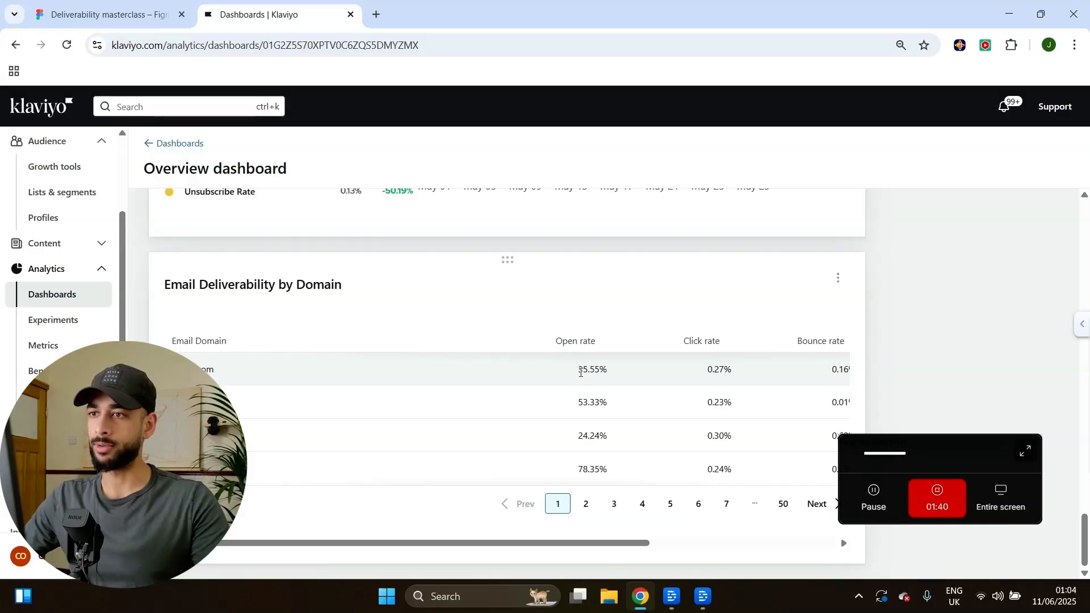
scroll(504, 379, "up", 15)
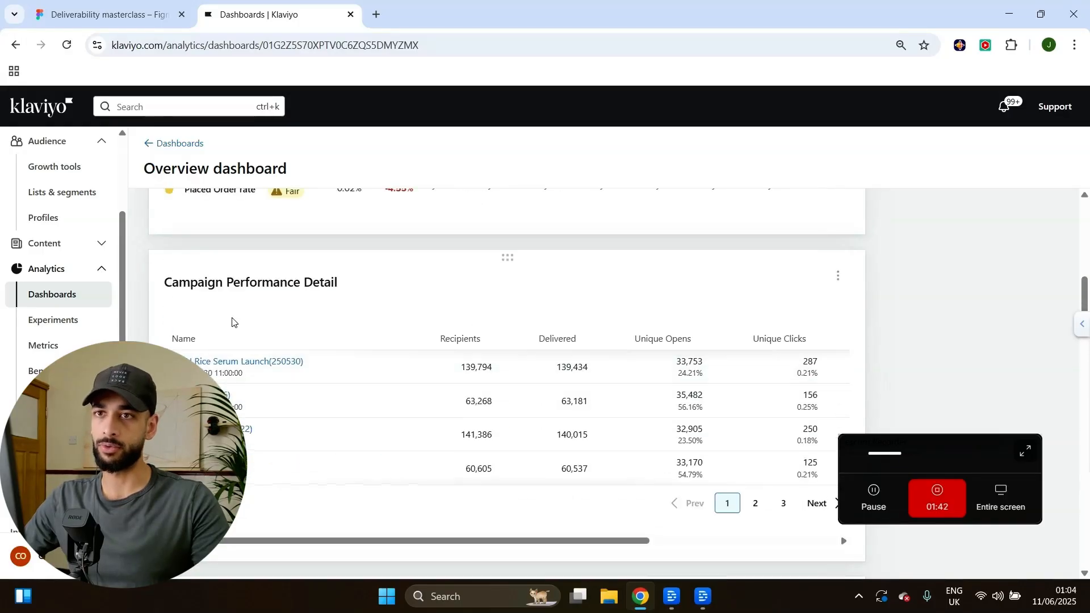
left_click(366, 235)
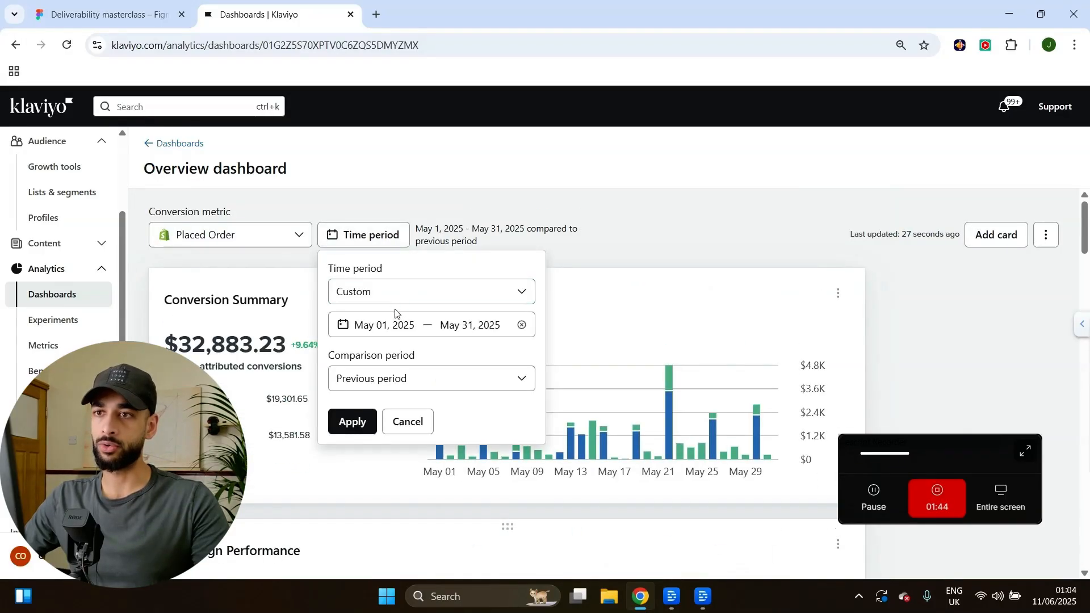
left_click(465, 293)
Replace the custom May date range with Last 90 days as the dashboard time period.
left_click(516, 287)
left_click(515, 297)
left_click(515, 300)
left_click(516, 301)
left_click(543, 327)
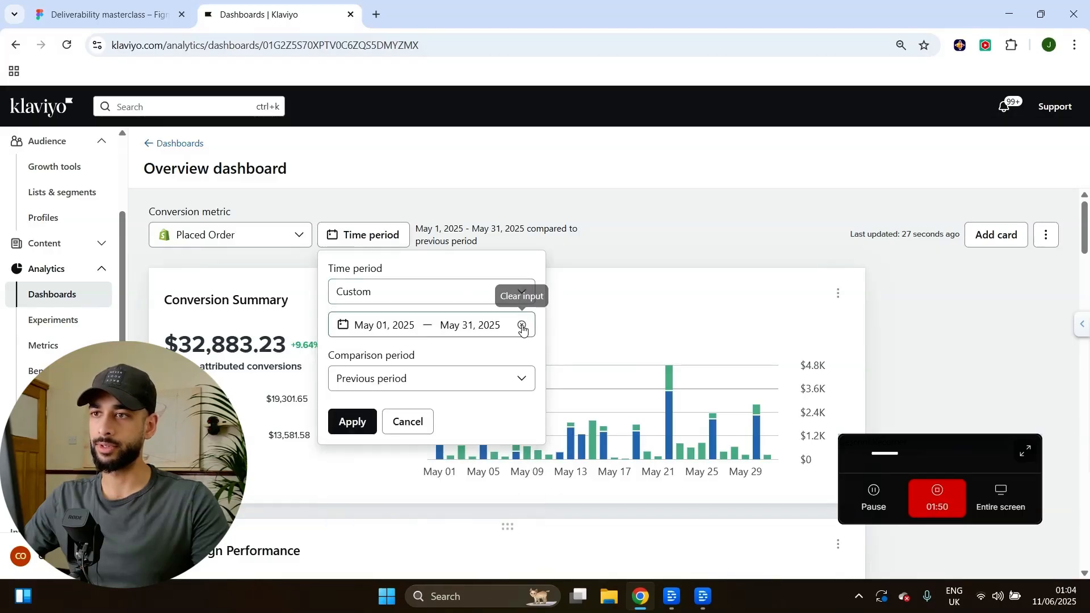
left_click(521, 326)
left_click(496, 291)
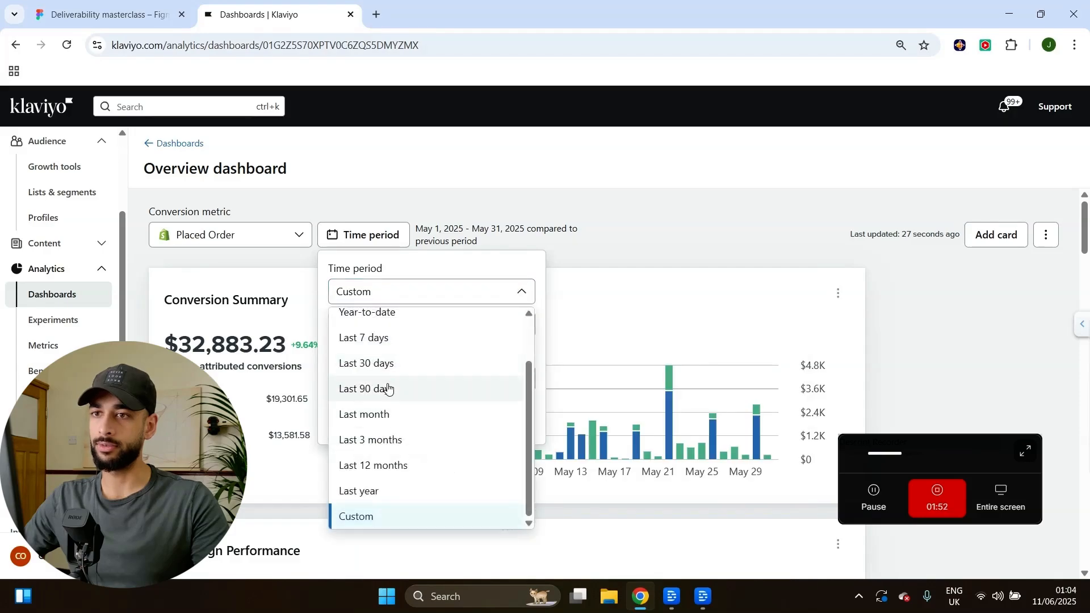
left_click(387, 389)
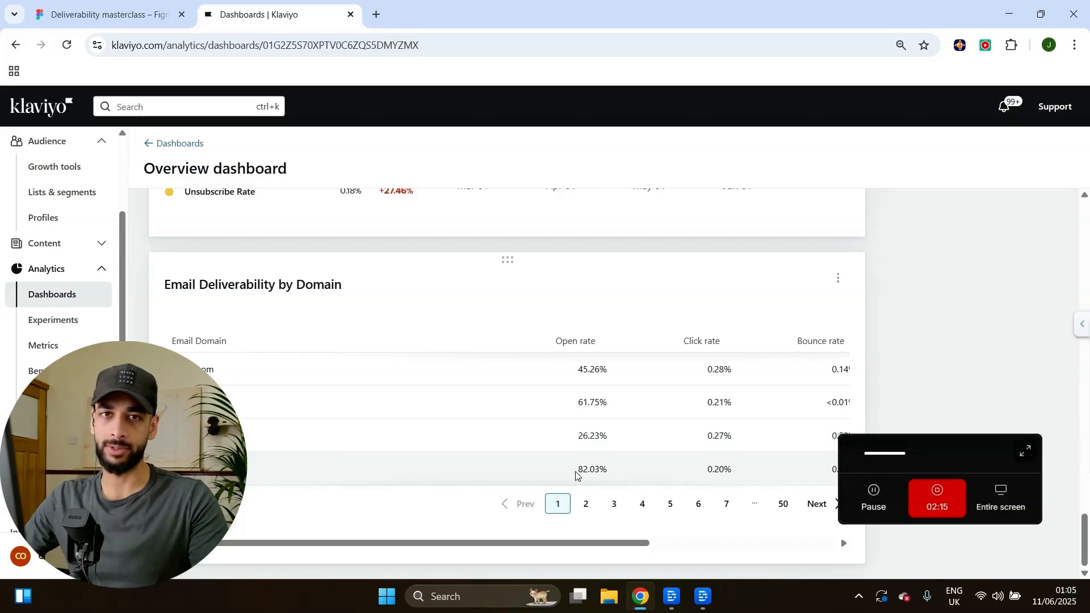
Page through the domain deliverability table to page 2 and back to page 1.
left_click_drag(933, 450, 954, 474)
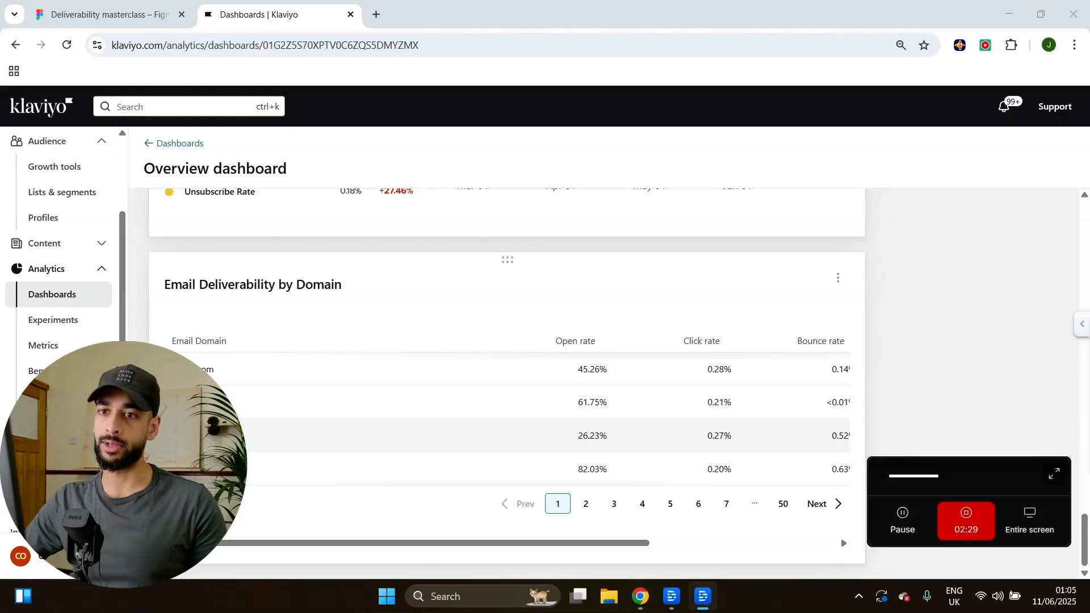
left_click(585, 503)
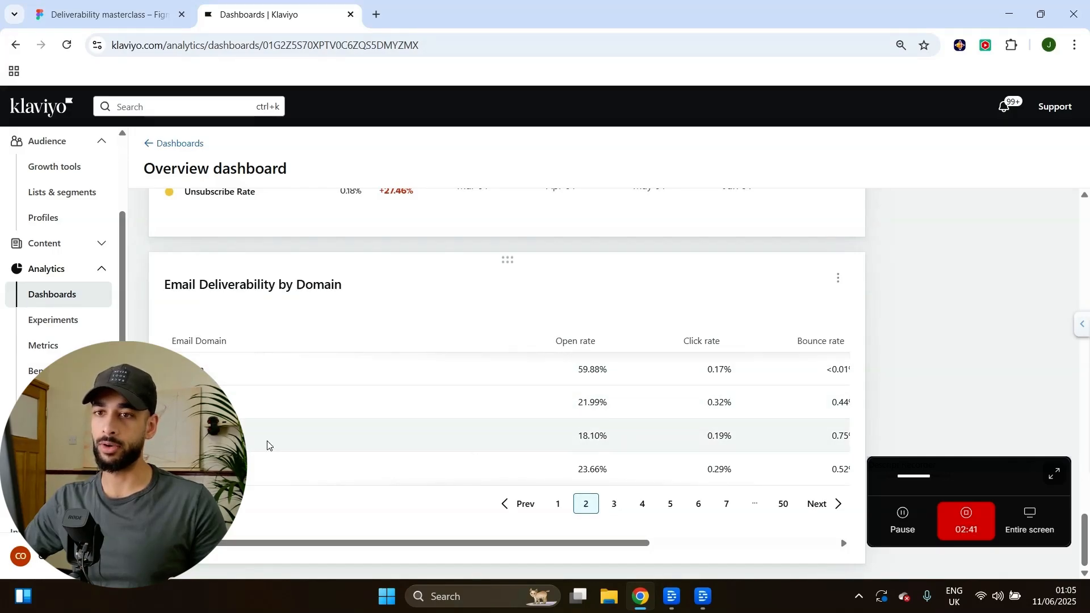
left_click(558, 504)
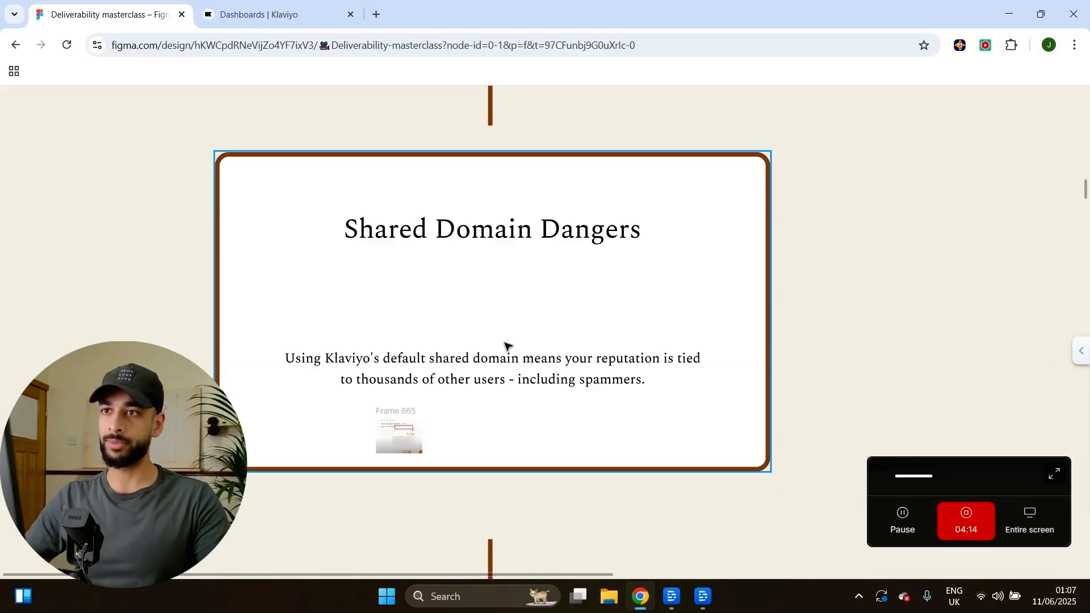
Select Frame 665 on the slide, then switch back to the Klaviyo account settings.
left_click(381, 451)
scroll(381, 453, "up", 1)
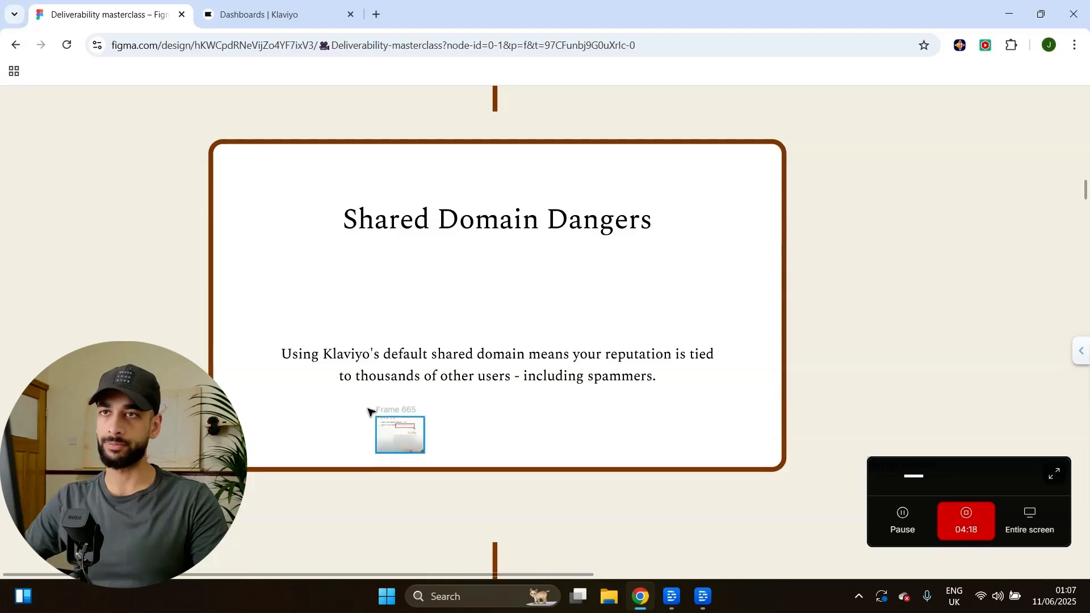
left_click(238, 17)
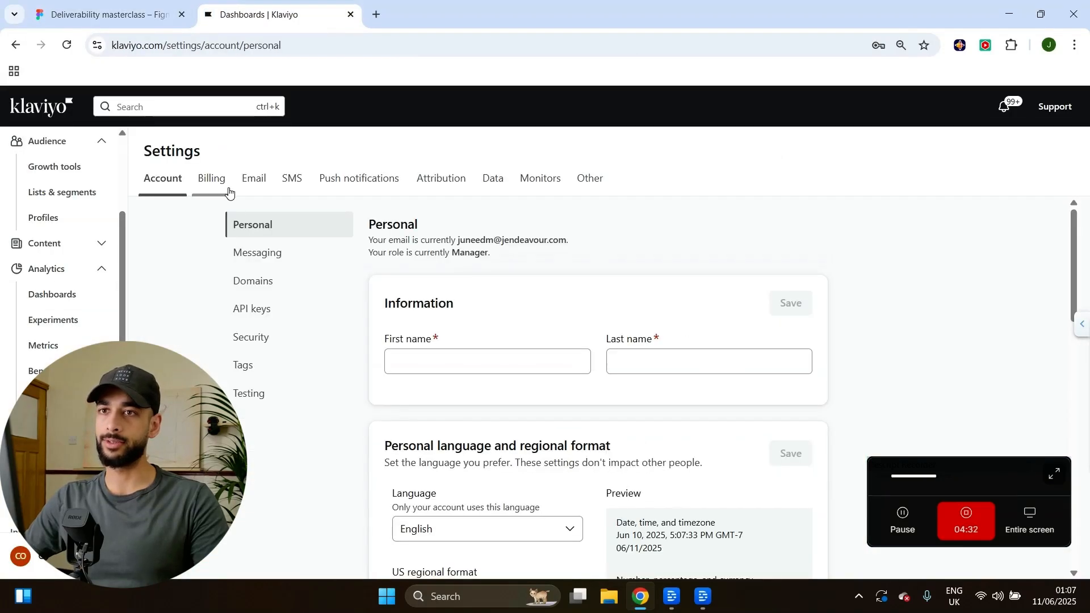
Check Domains settings showing emails.coreelle.com as Active, then return to the Shared Domain Dangers slide.
left_click(243, 291)
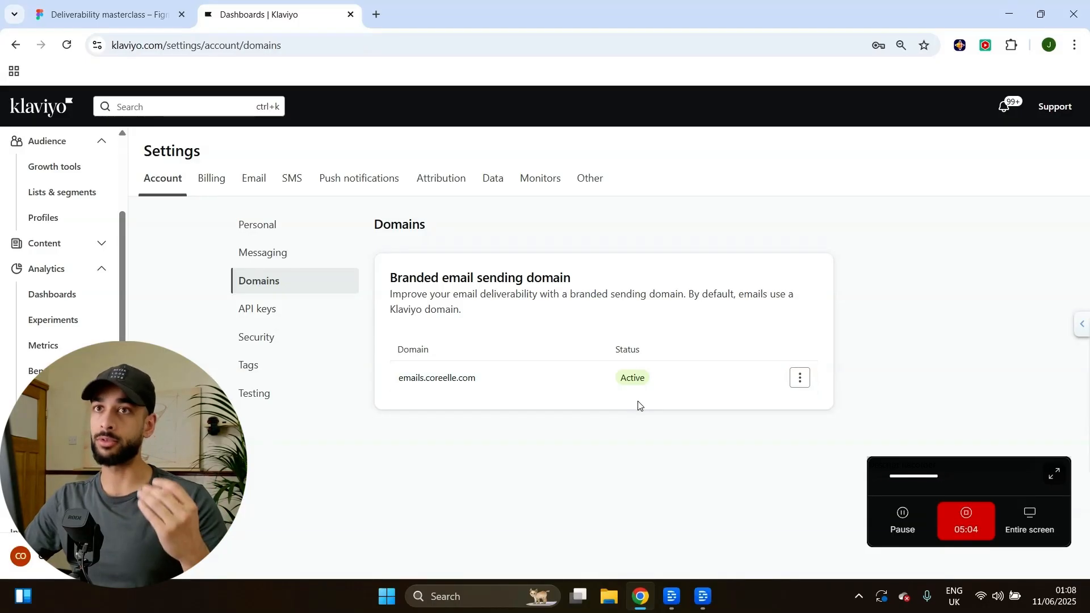
left_click(97, 16)
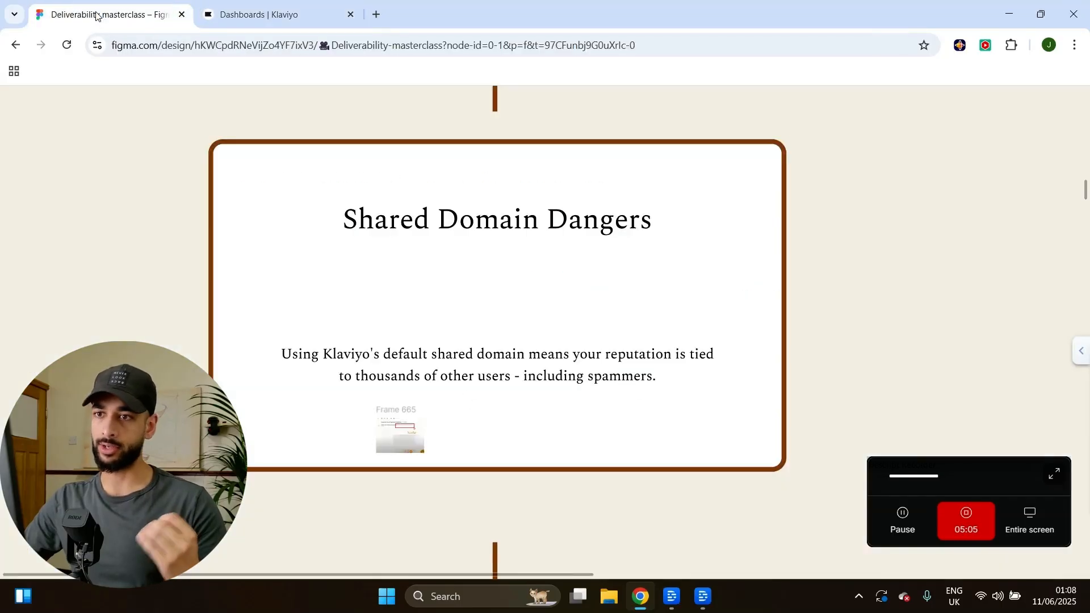
Zoom the Figma canvas into Frame 665, the email sent via shared.klaviyomail.com.
scroll(406, 437, "up", 5)
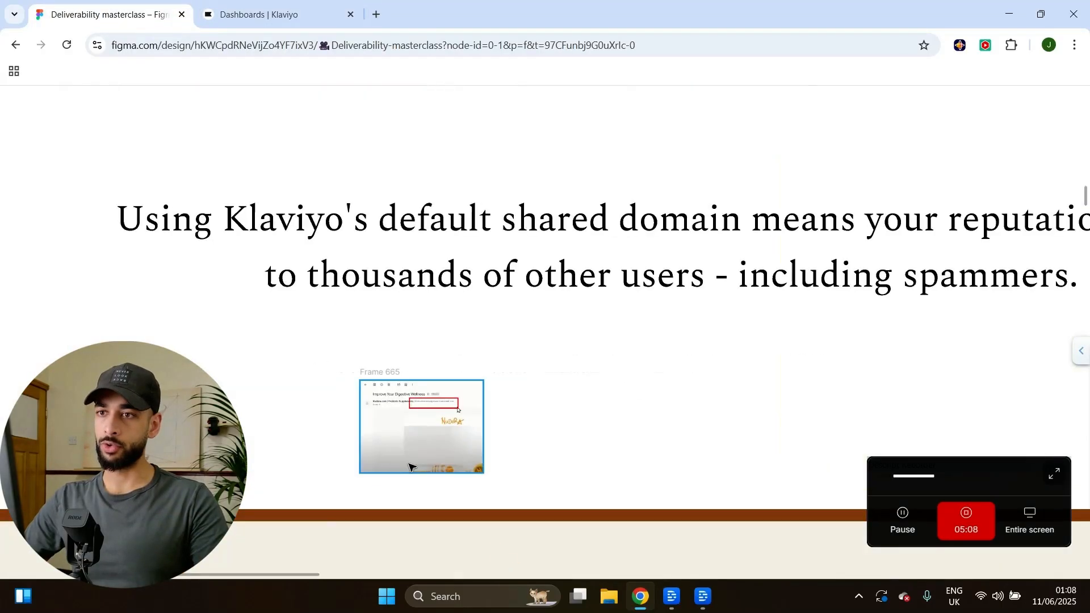
scroll(409, 467, "up", 5)
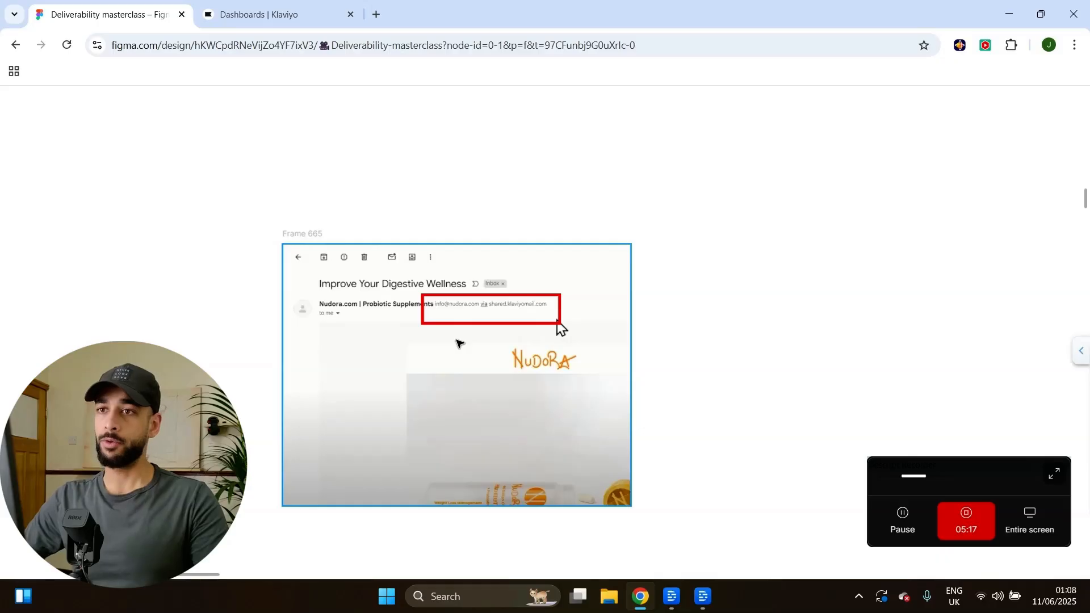
scroll(457, 341, "up", 3)
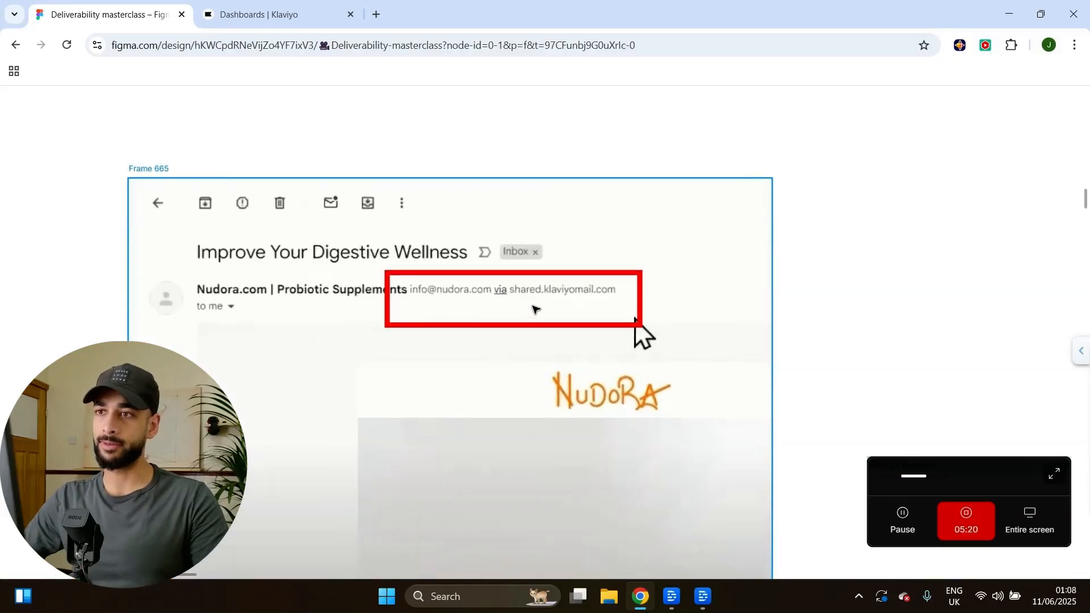
scroll(510, 296, "up", 1)
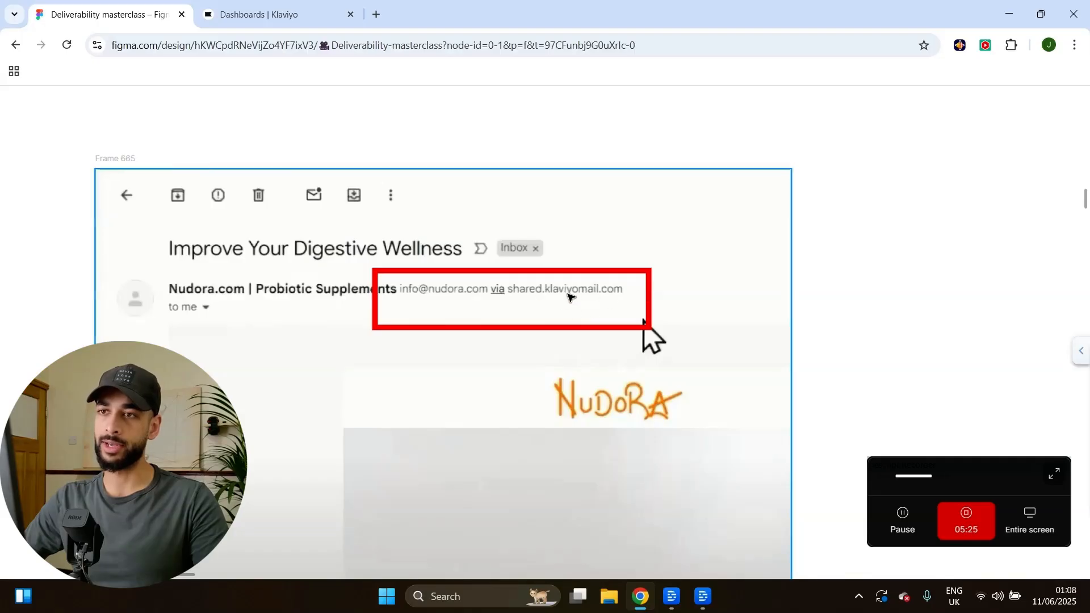
scroll(562, 304, "down", 4)
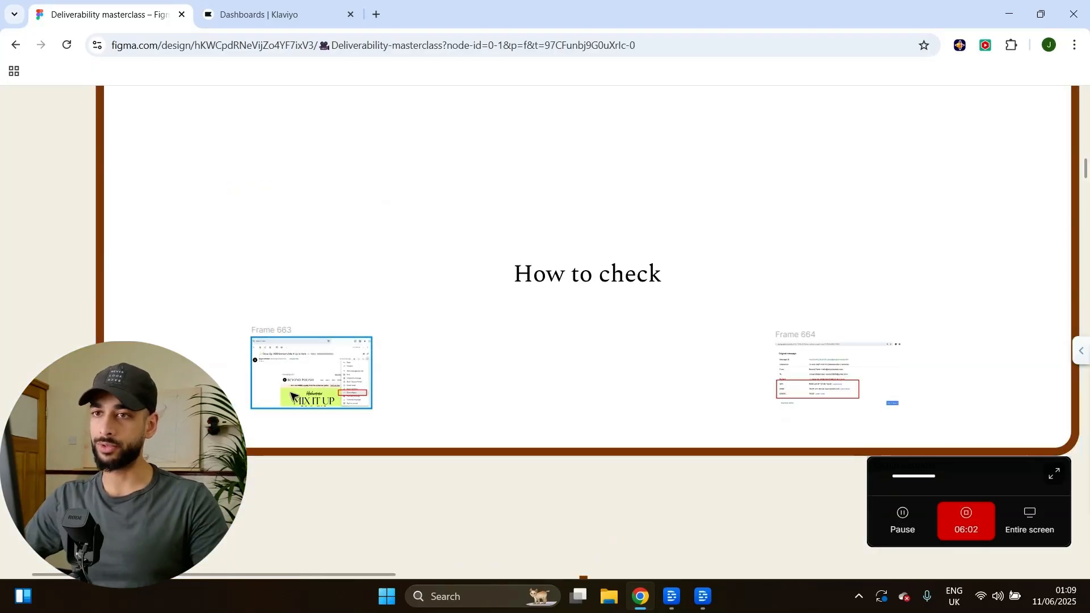
Zoom through Frames 663 and 664 on the How to check slide, ending on Frame 664's SPF/DKIM/DMARC PASS results.
scroll(292, 395, "up", 10)
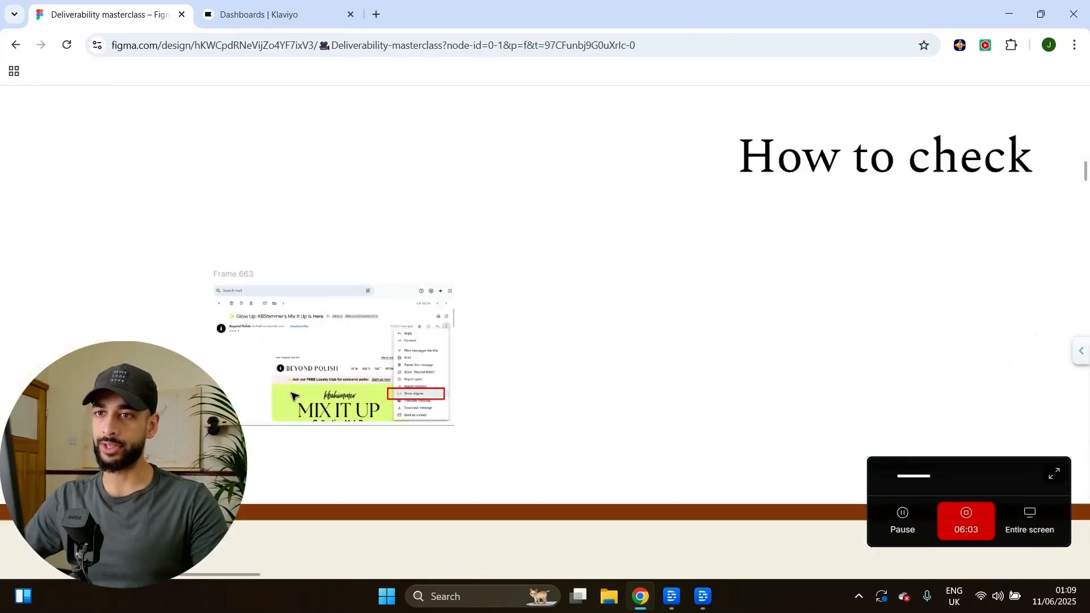
scroll(307, 385, "down", 2)
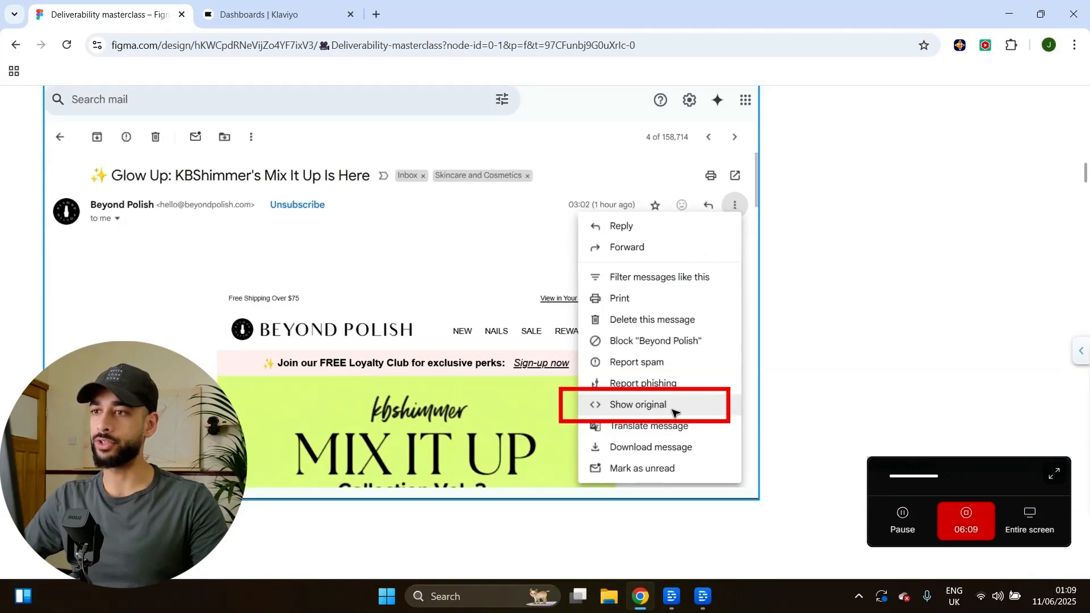
scroll(564, 404, "down", 8)
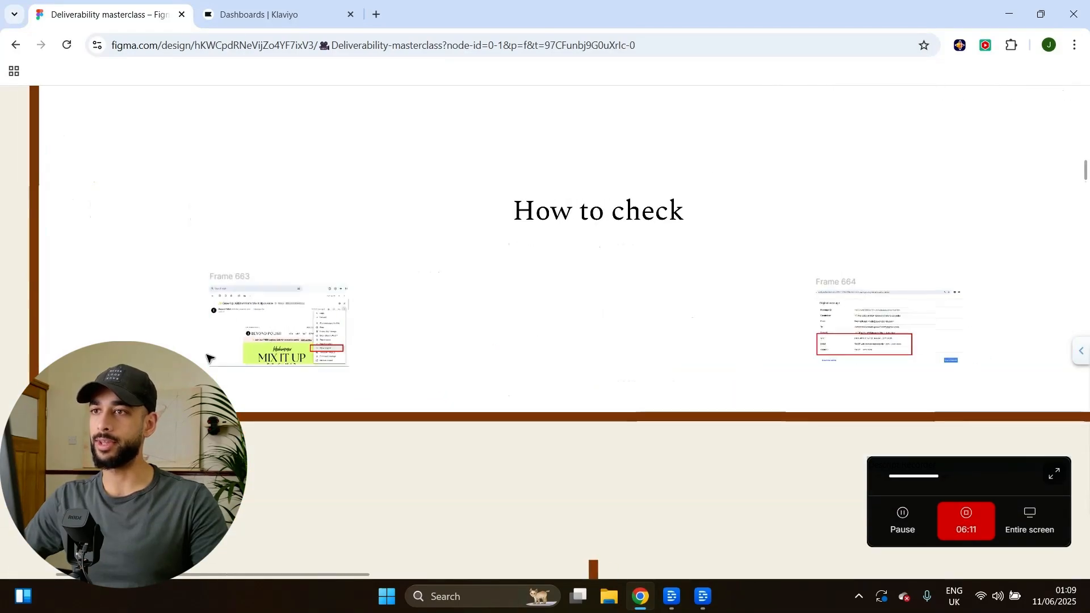
scroll(864, 335, "up", 8)
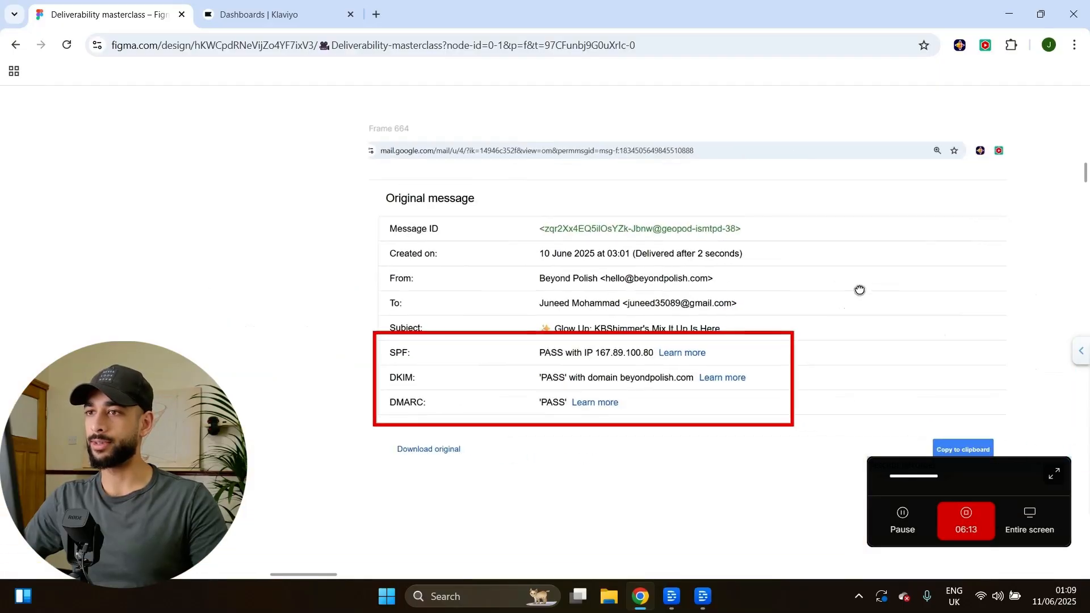
scroll(783, 284, "up", 1)
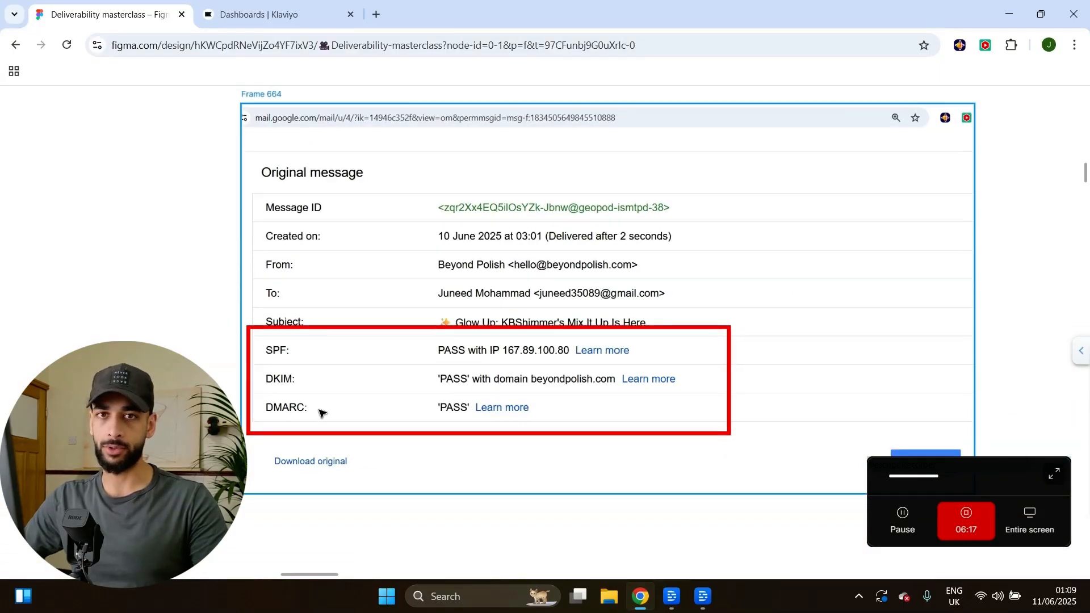
scroll(440, 384, "up", 2)
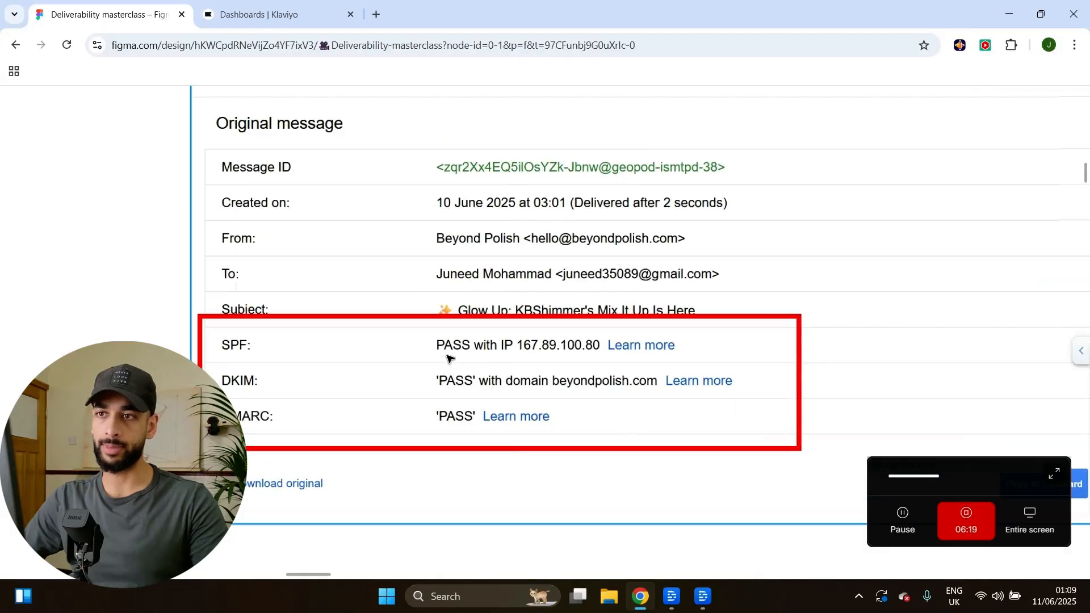
scroll(449, 417, "down", 1)
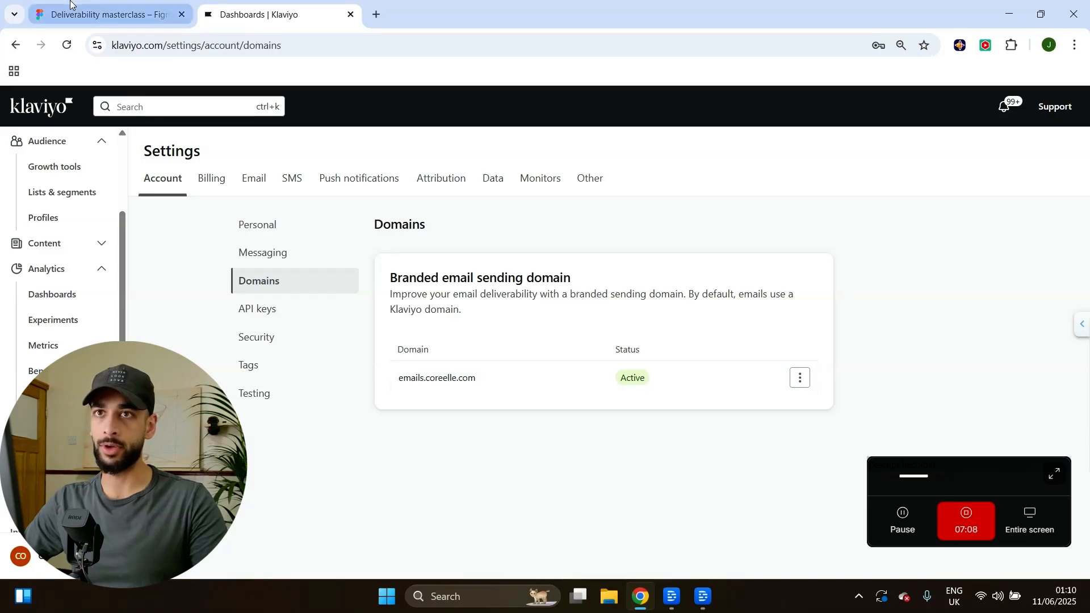
left_click(102, 14)
scroll(674, 435, "up", 8)
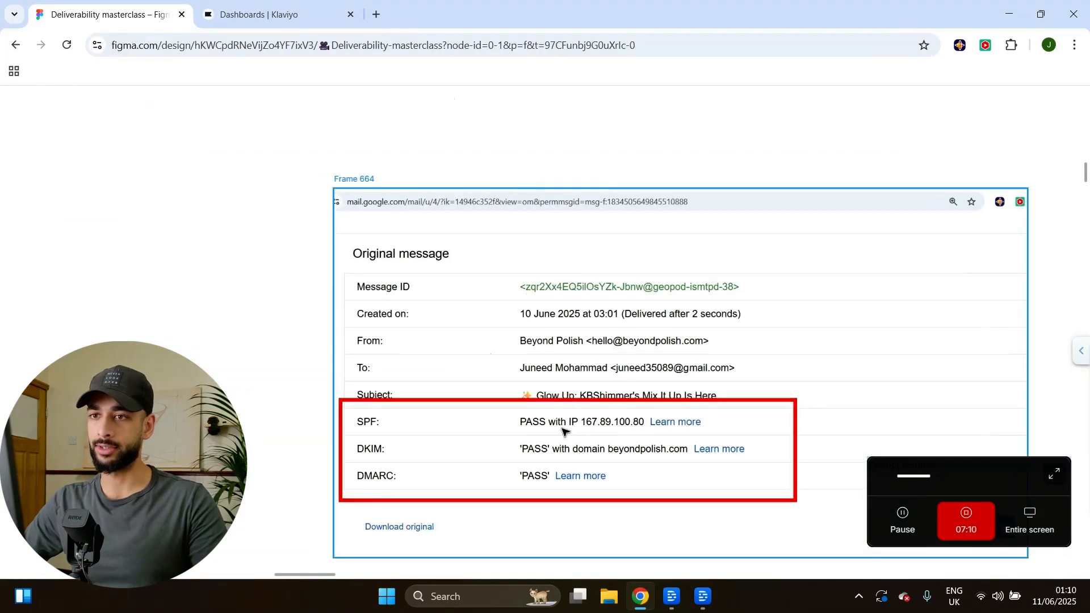
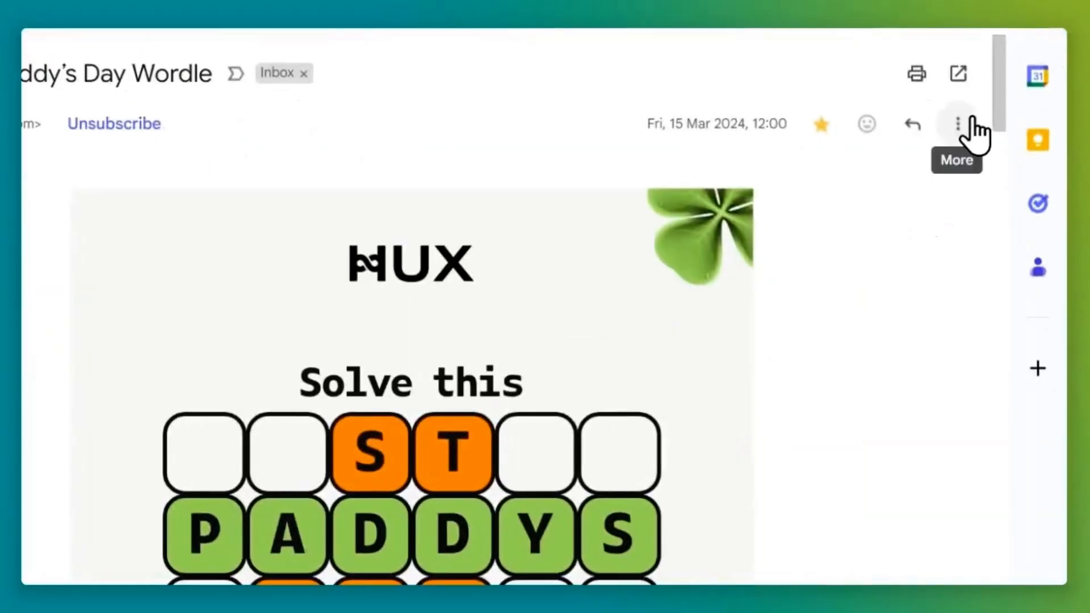
Show the HUX email's original and highlight its SPF, DKIM and DMARC PASS results.
left_click(971, 121)
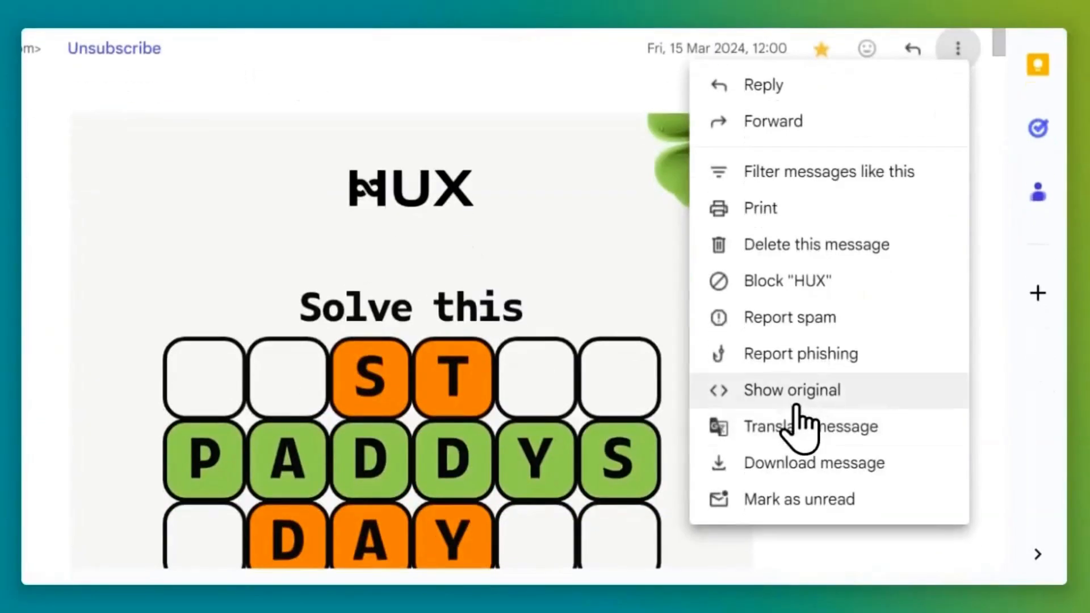
left_click(809, 396)
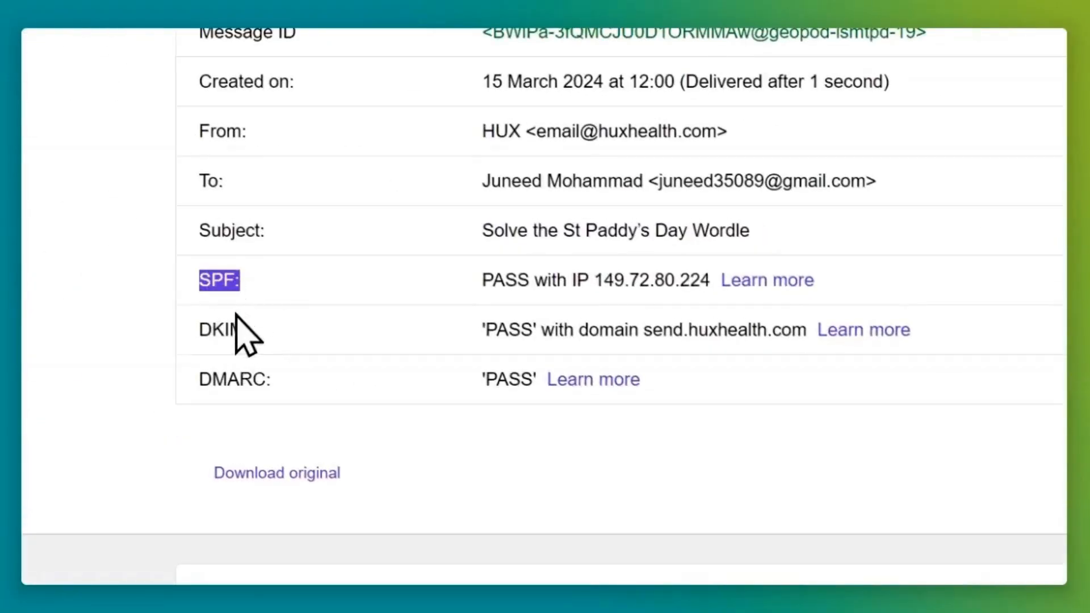
left_click(214, 292)
left_click(229, 339)
left_click_drag(199, 335, 244, 343)
left_click(200, 382)
left_click(322, 373)
left_click_drag(466, 279, 526, 287)
left_click_drag(482, 331, 510, 334)
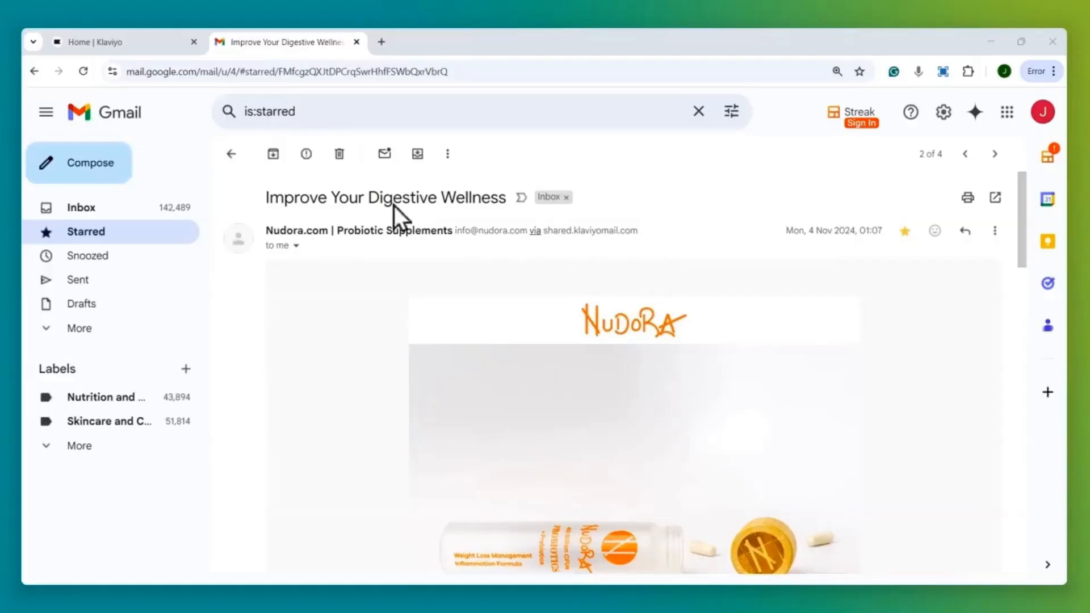
Highlight the Nudora sender address and its 'via shared.klaviyomail.com' line.
left_click_drag(639, 231, 444, 232)
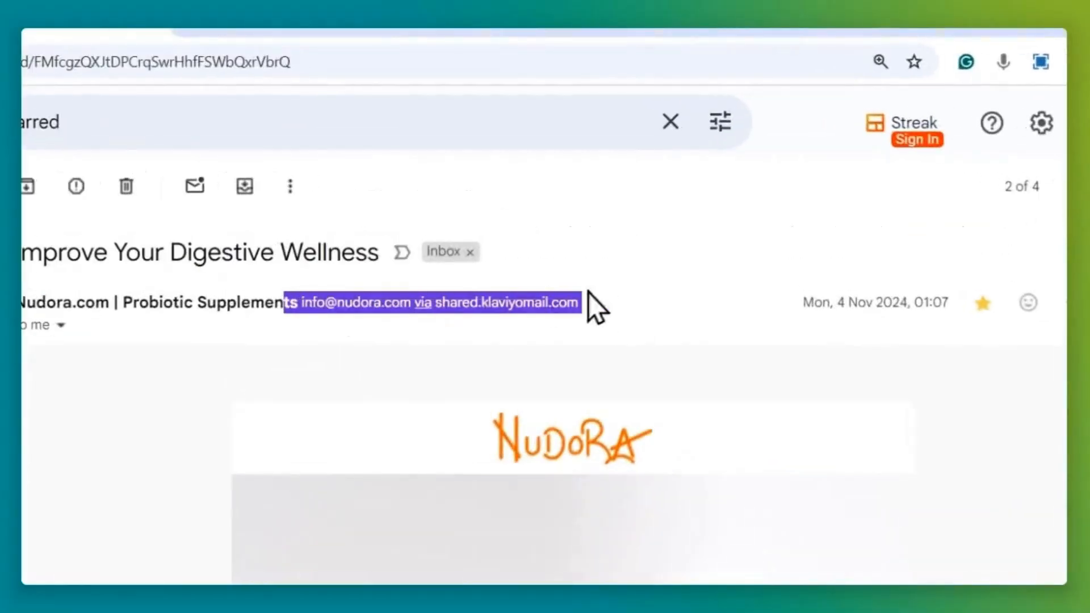
left_click(623, 230)
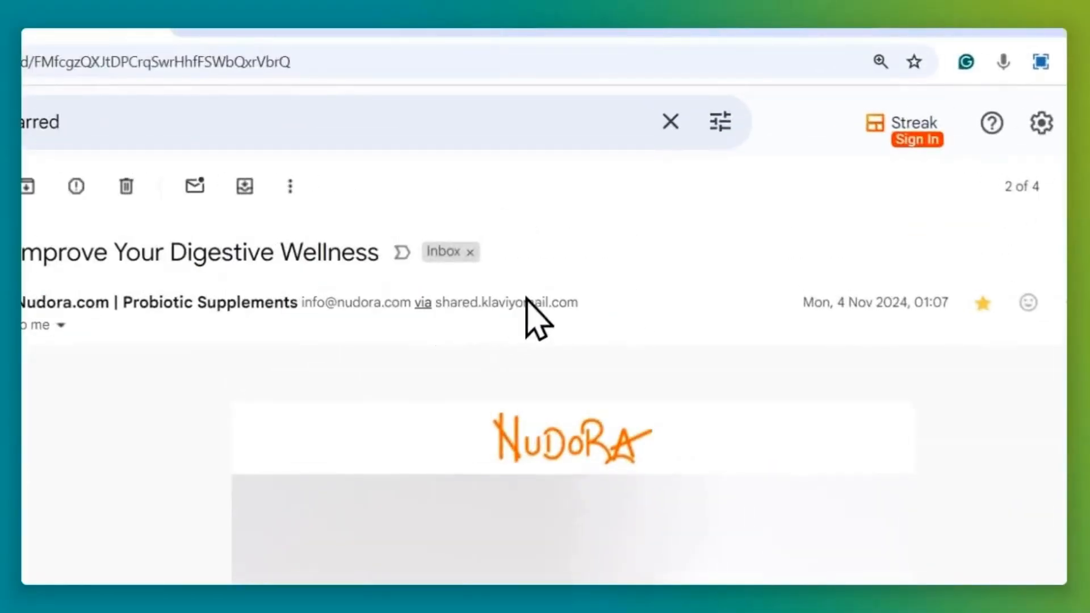
left_click_drag(597, 300, 435, 301)
left_click(653, 320)
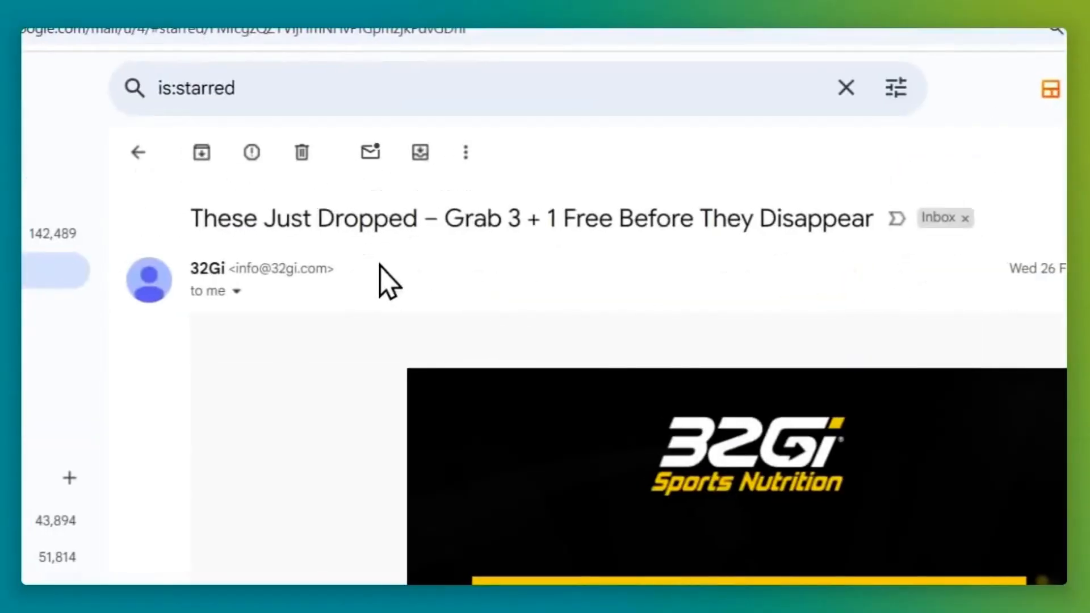
Reveal the 32Gi email's sender details, highlighting mailed-by k1.send.32gi.com, then close them.
left_click_drag(356, 269, 249, 270)
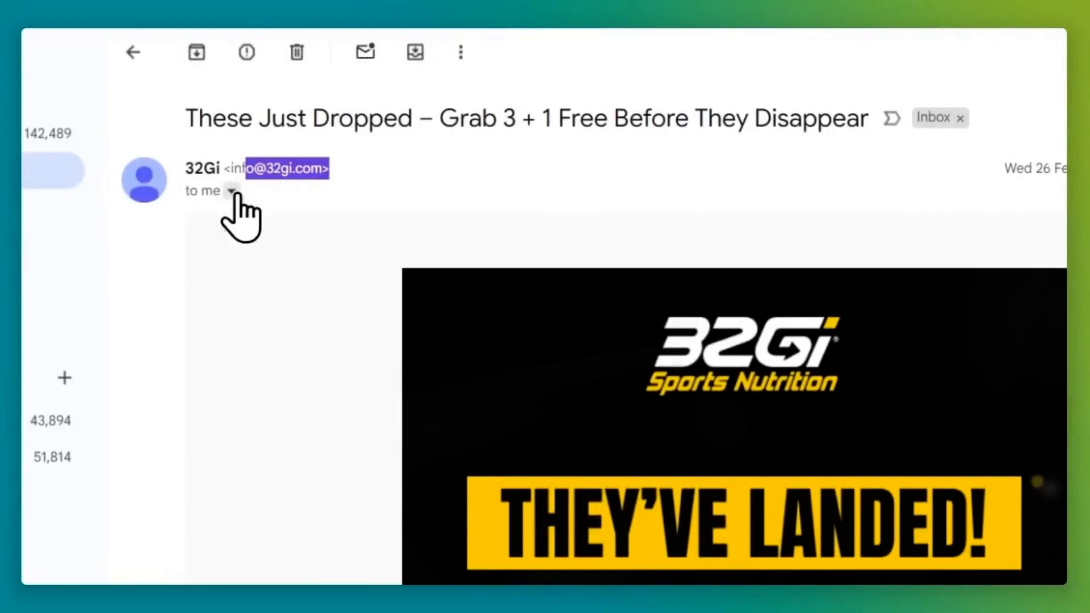
left_click(236, 292)
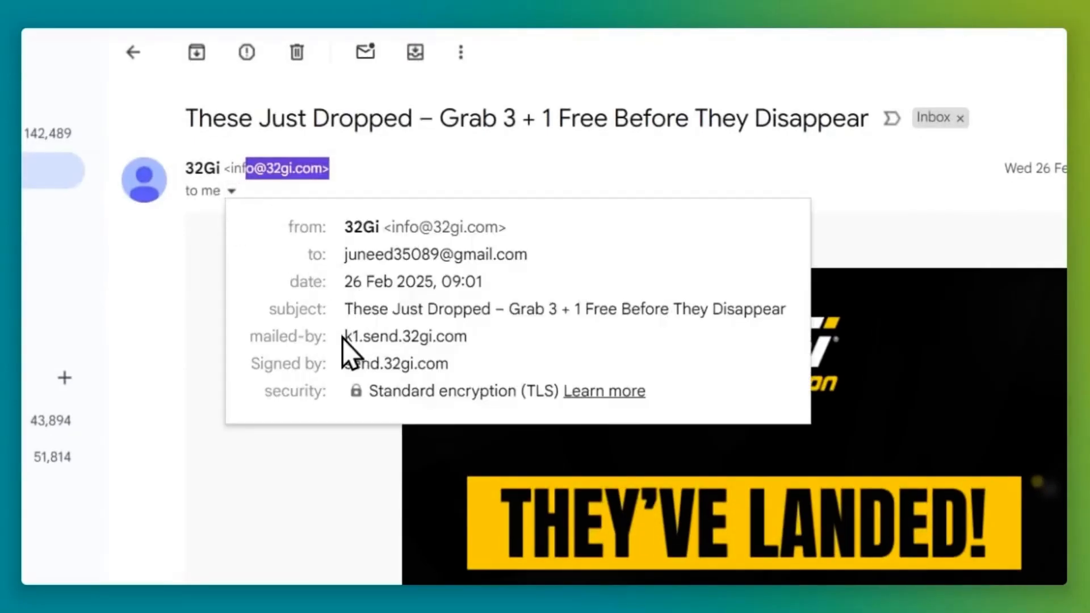
left_click_drag(343, 338, 448, 341)
left_click(454, 352)
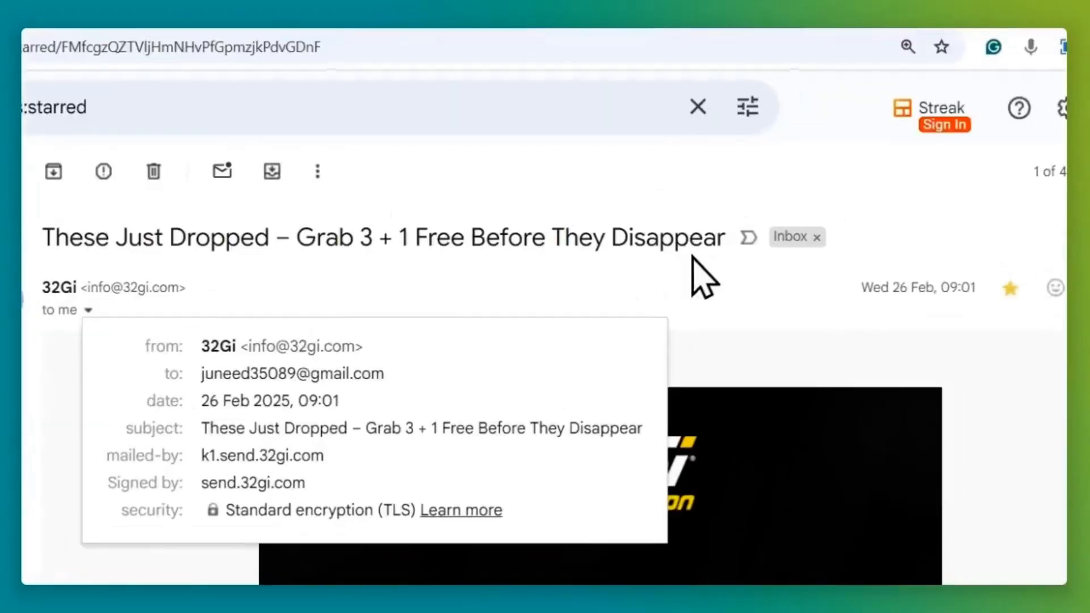
left_click(849, 249)
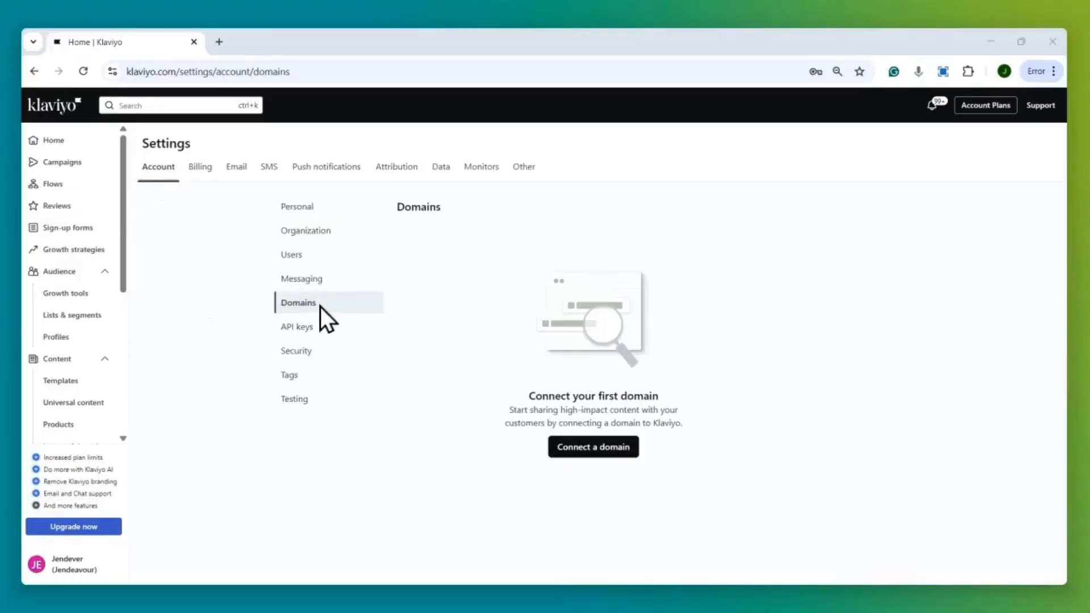
Start a domain connection with root domain jendeavour.com and sending subdomain 'send'.
left_click(584, 460)
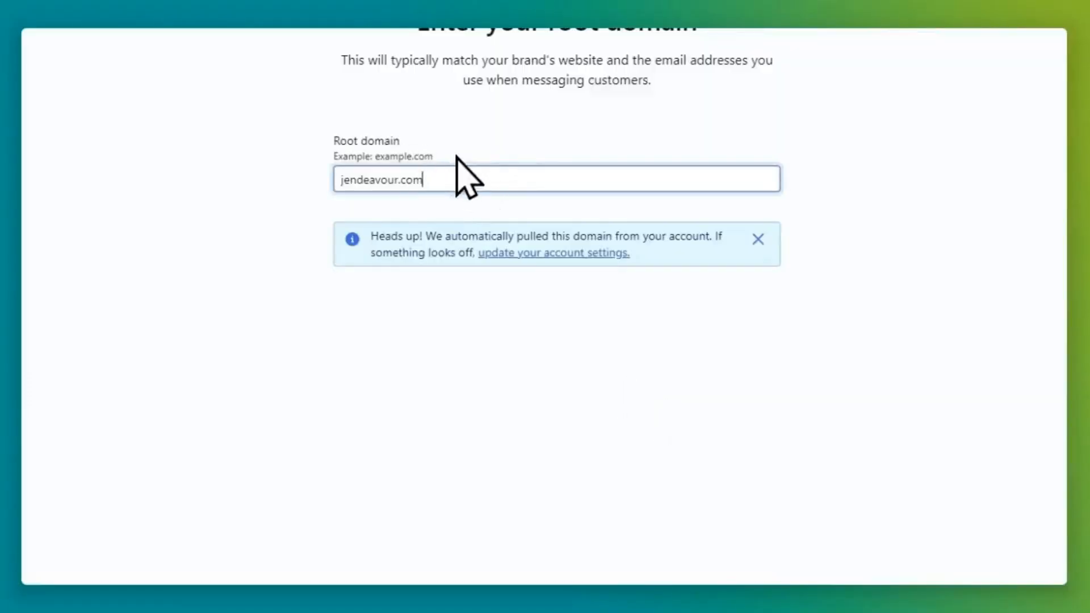
left_click_drag(446, 183, 284, 162)
left_click(1026, 122)
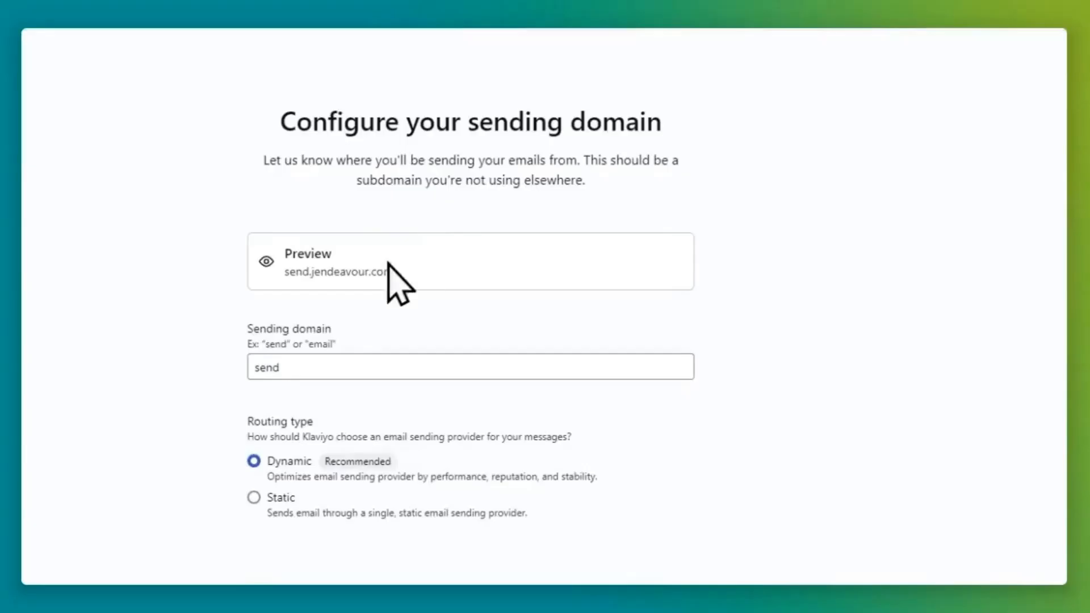
left_click(316, 366)
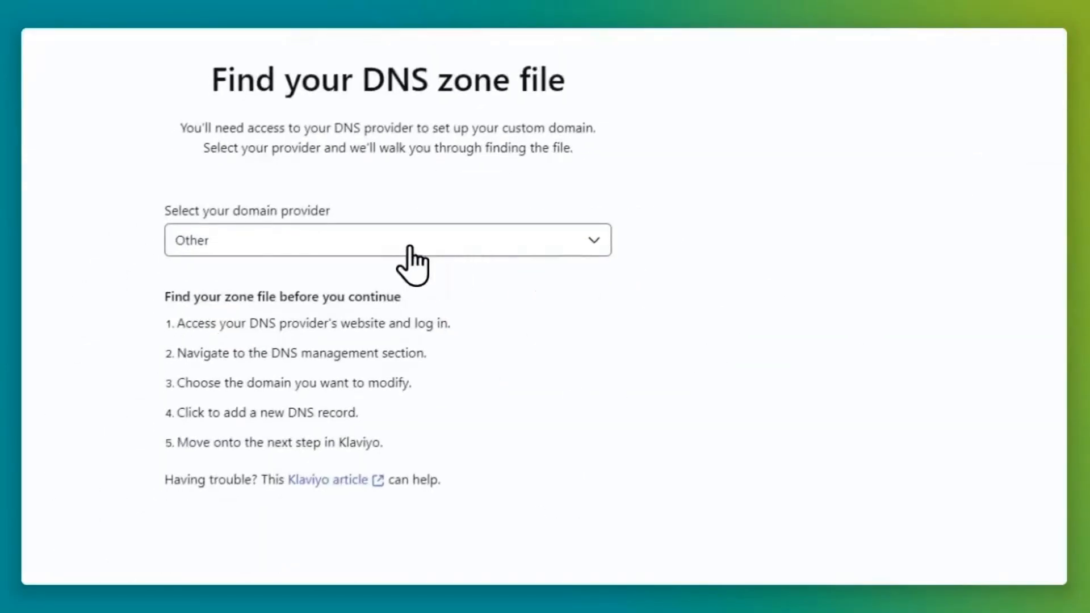
Try Shopify as the domain provider, revert to Other, and continue to Add DNS records.
left_click(409, 245)
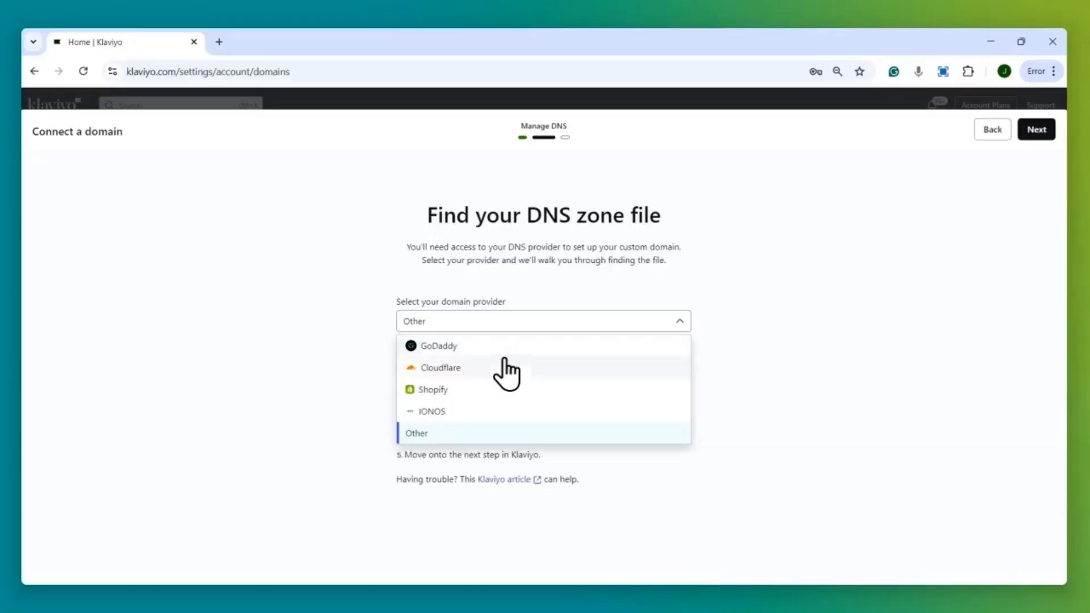
left_click(470, 388)
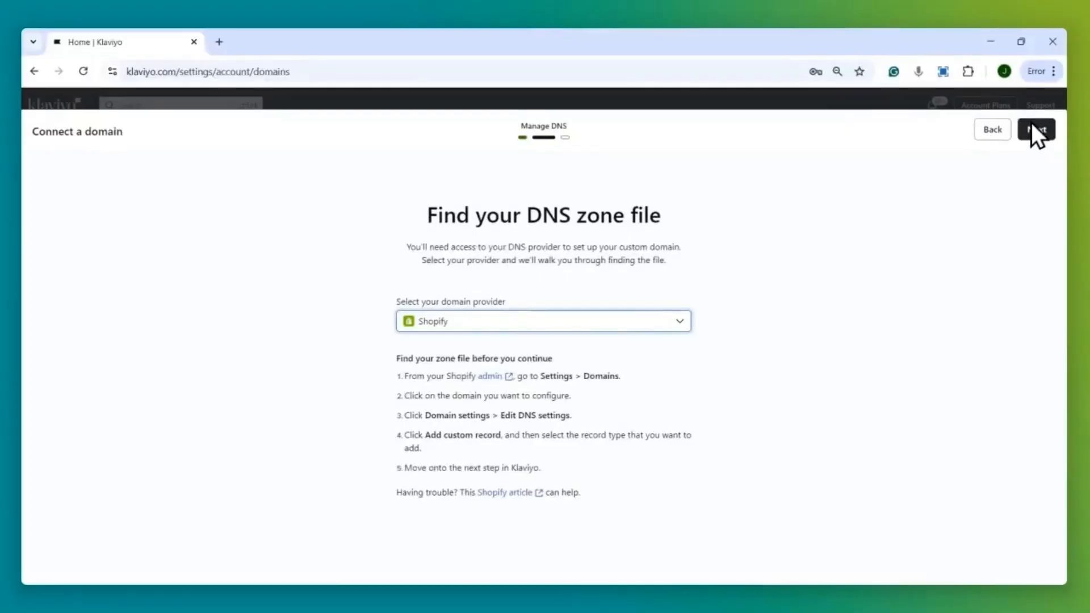
left_click(665, 323)
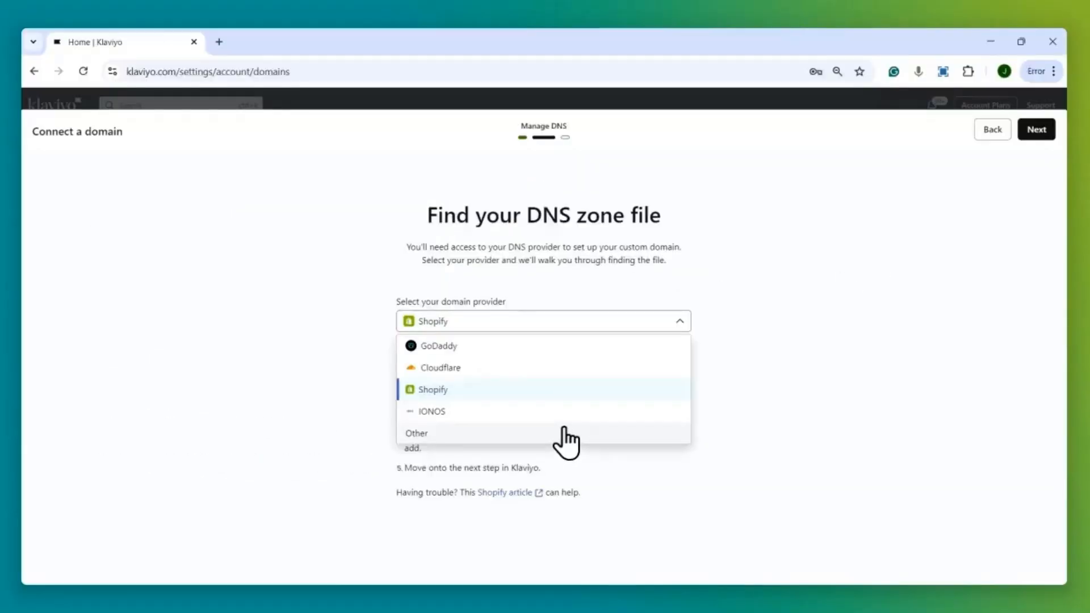
left_click(565, 431)
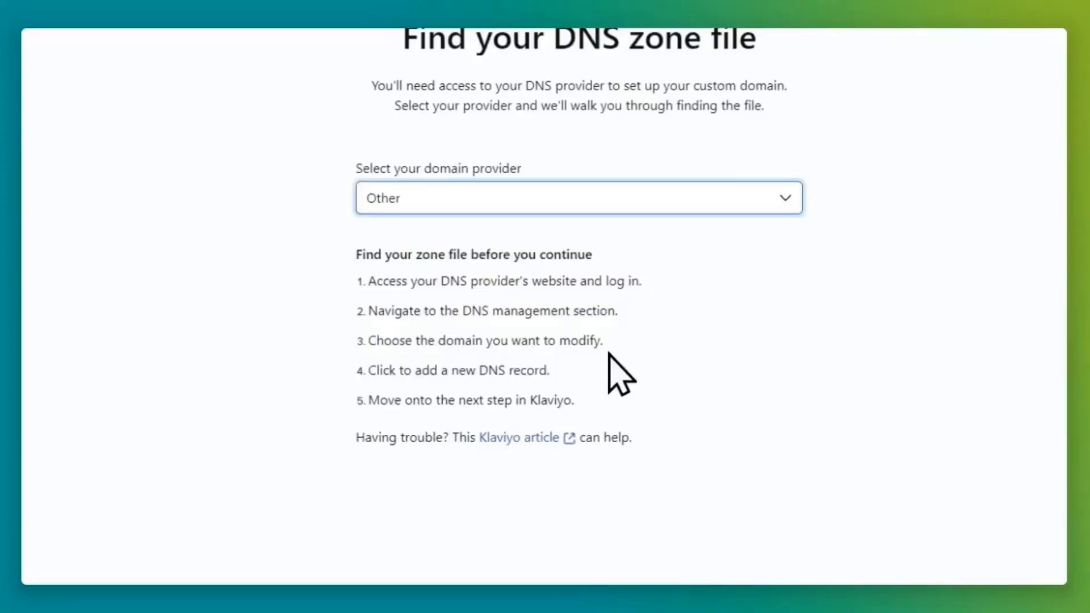
left_click(454, 199)
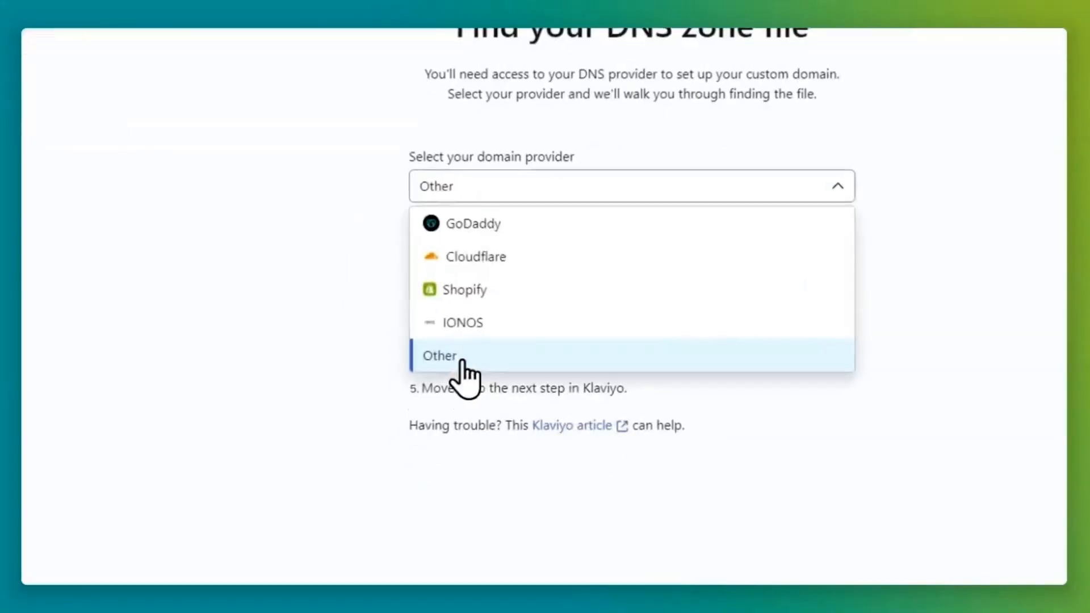
left_click(461, 362)
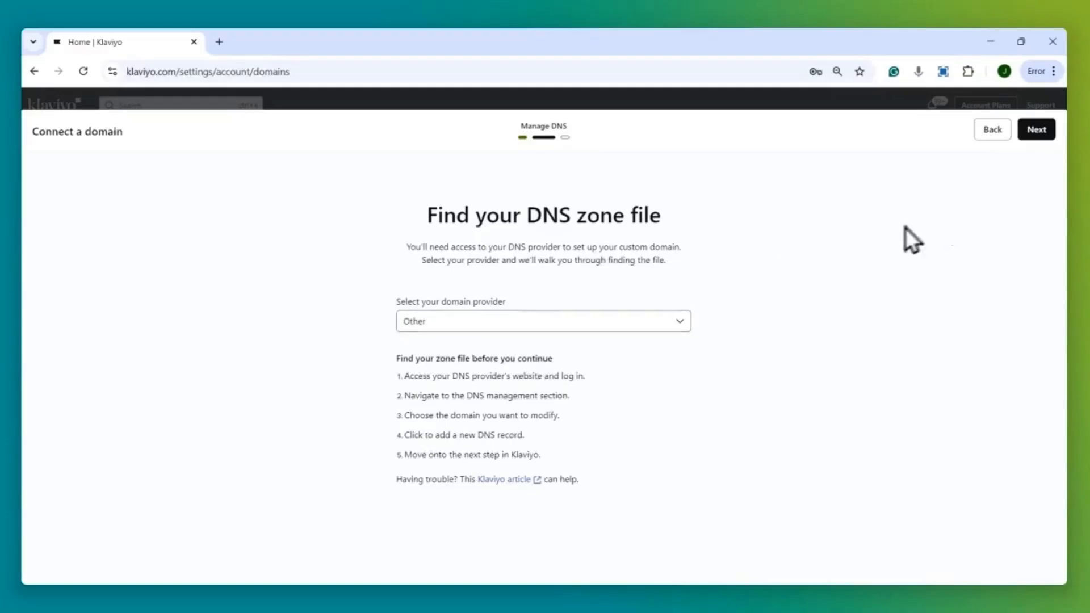
left_click(1036, 130)
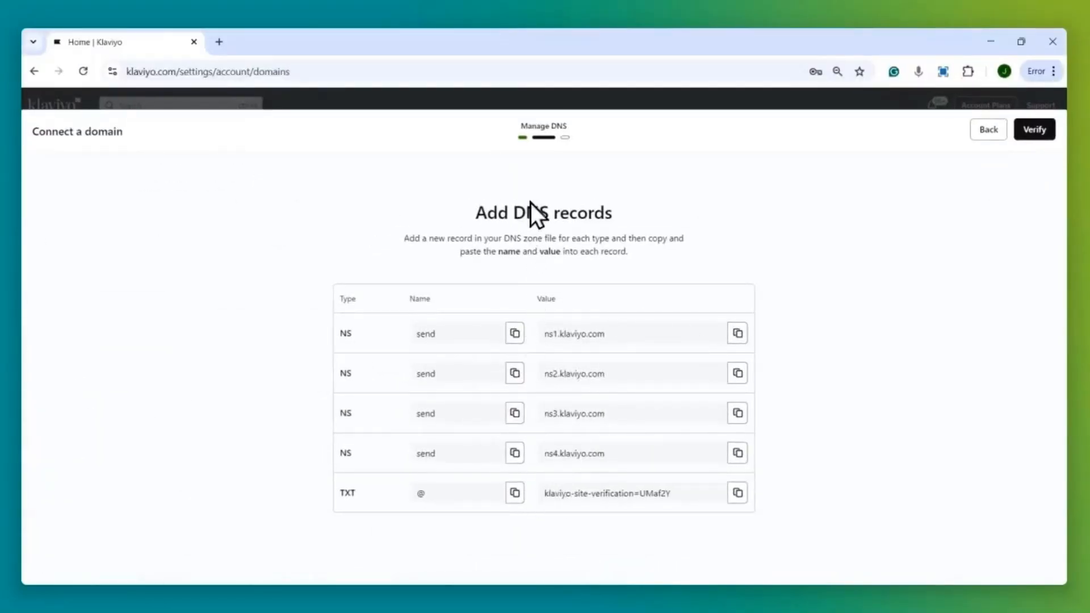
Highlight the Add DNS records heading listing the required NS and TXT records.
left_click_drag(517, 211, 574, 219)
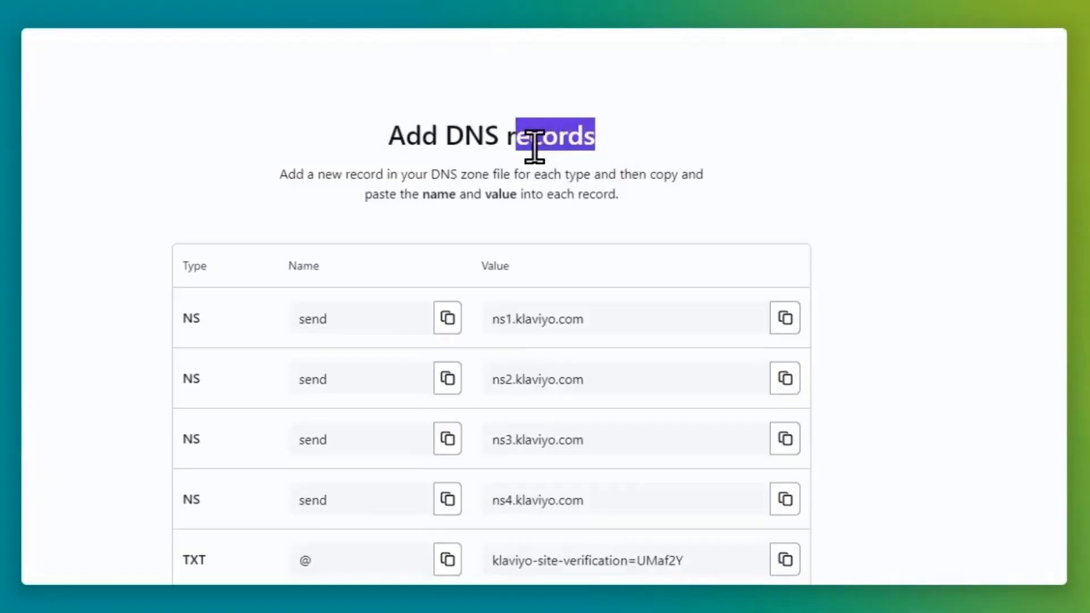
left_click(489, 187)
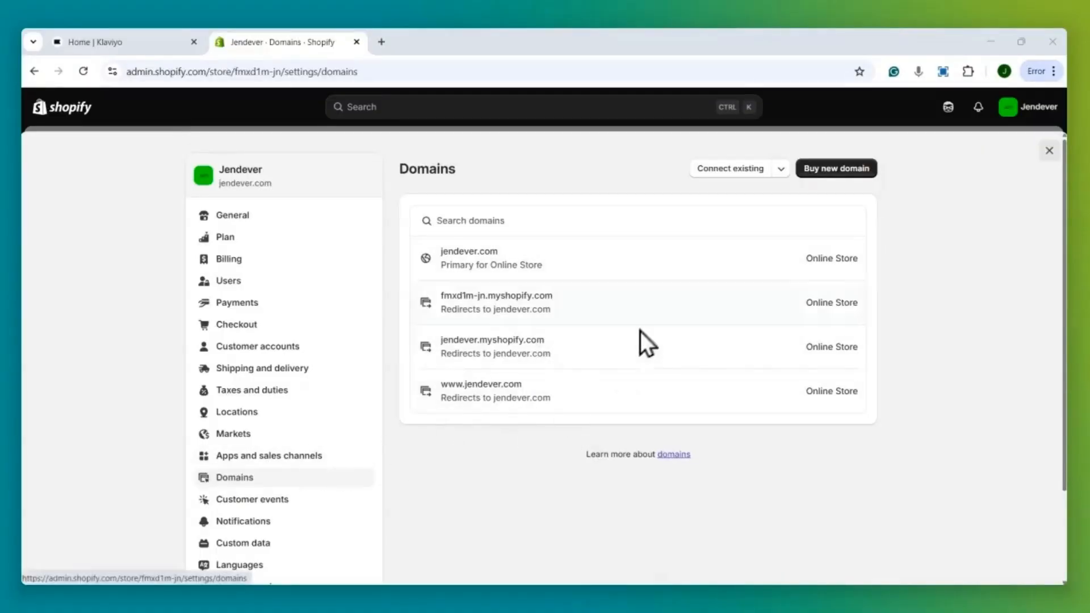
Open jendever.com's DNS settings in Shopify and bring up the custom record types.
left_click(660, 267)
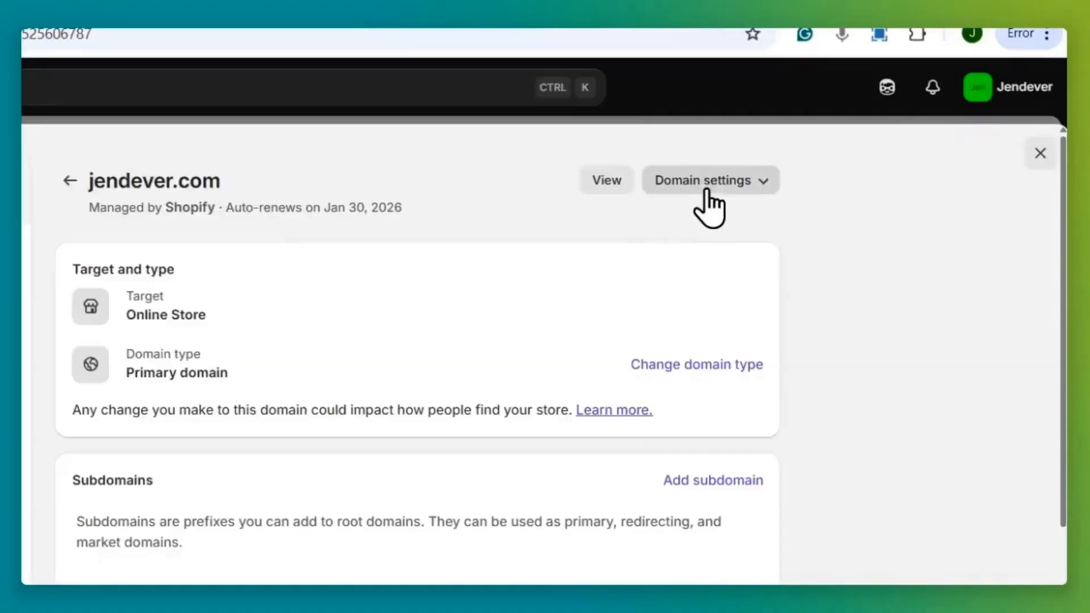
left_click(719, 190)
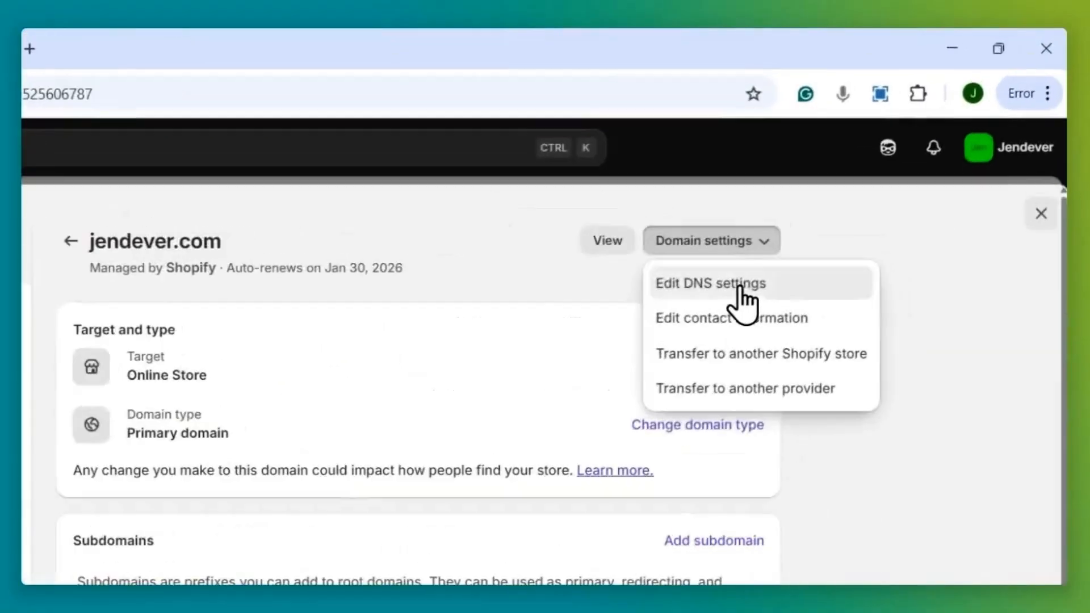
left_click(851, 198)
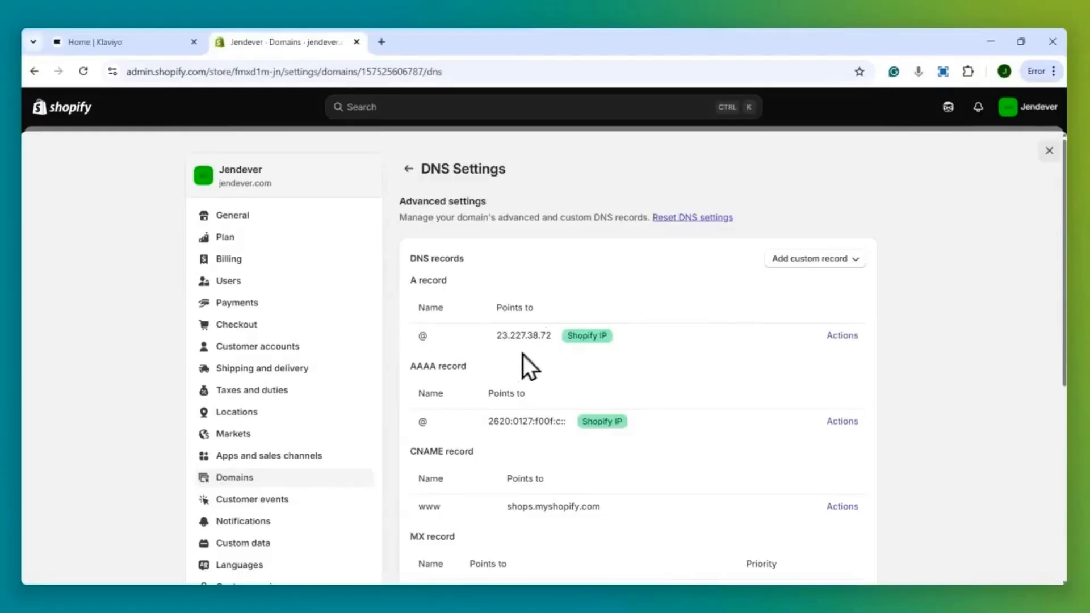
left_click(834, 259)
left_click(105, 40)
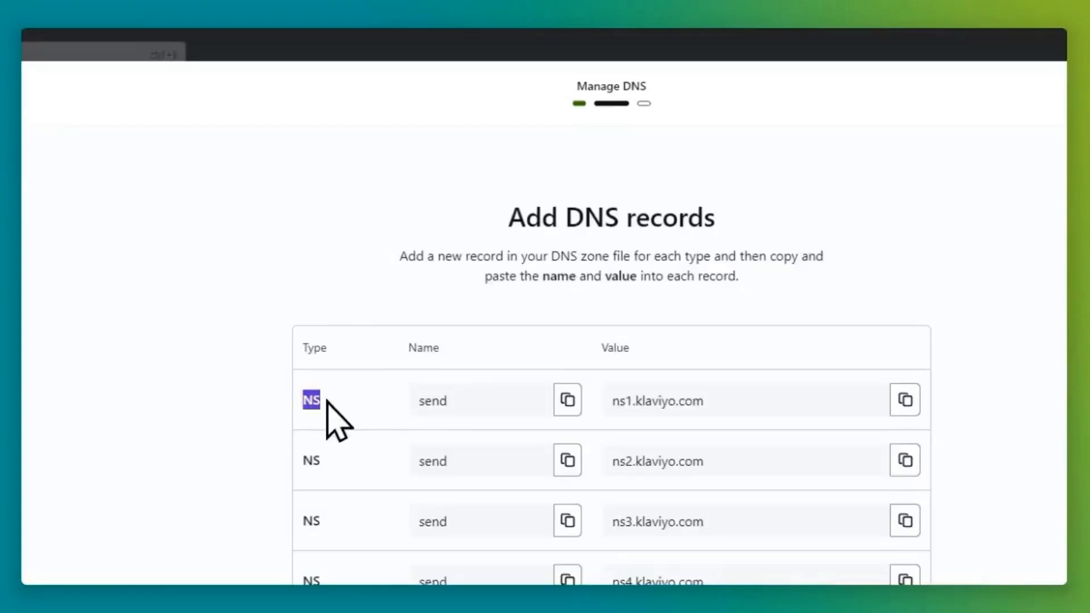
left_click(240, 45)
left_click(718, 343)
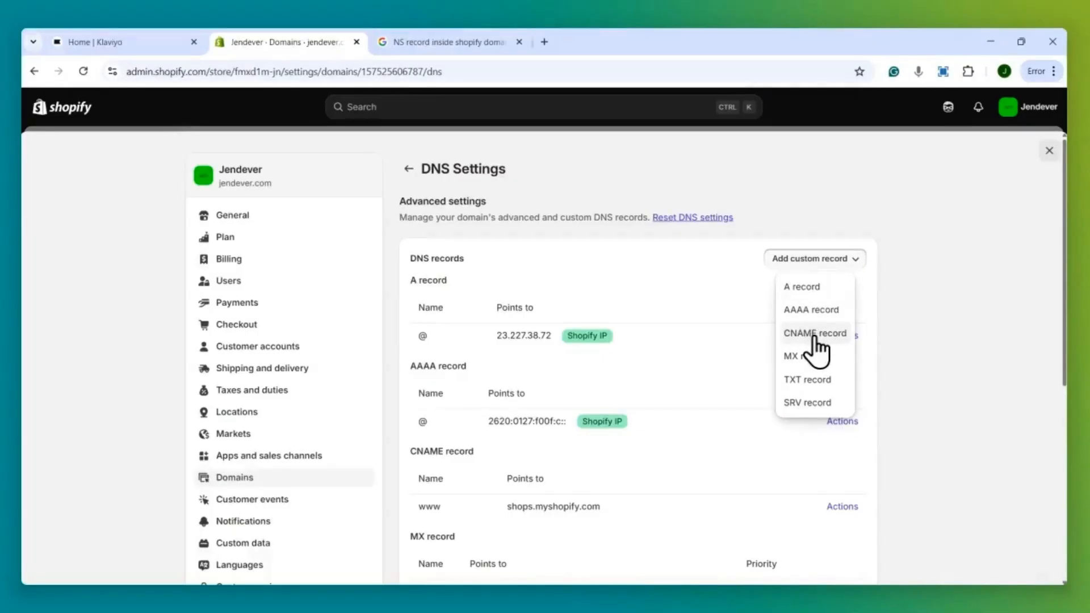
Add a CNAME record named send pointing to ns1.klaviyo.com, copied from Klaviyo.
left_click(814, 334)
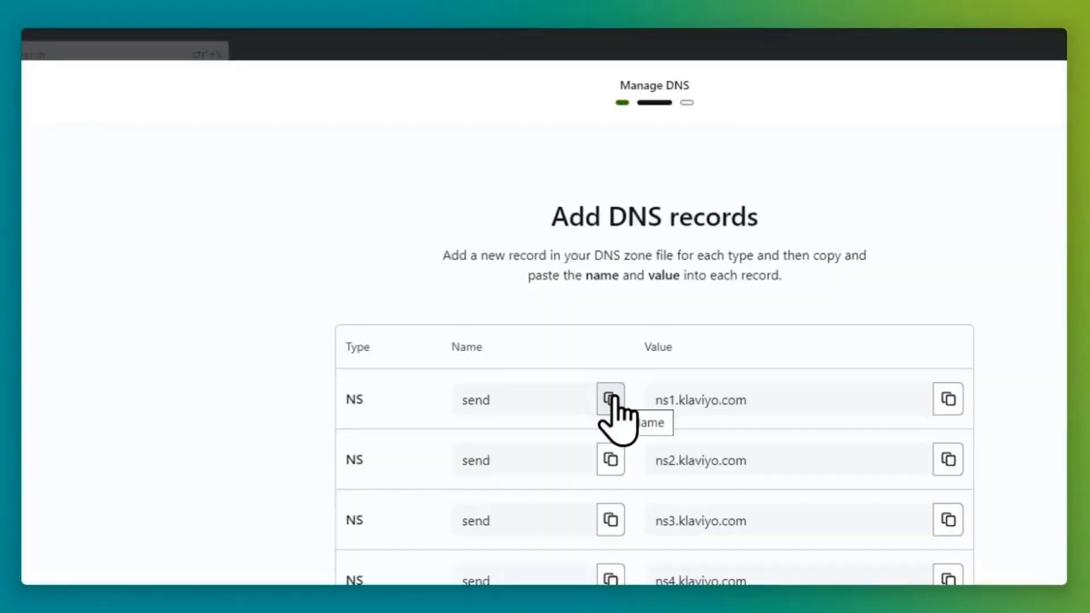
left_click(608, 399)
left_click(462, 60)
key("ctrl+v")
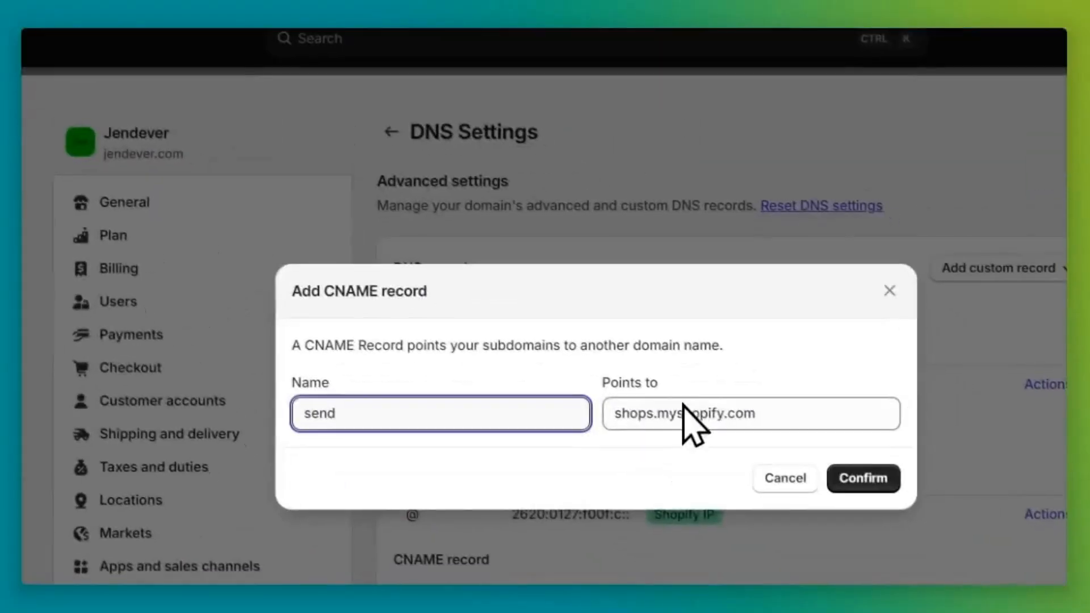
left_click(244, 60)
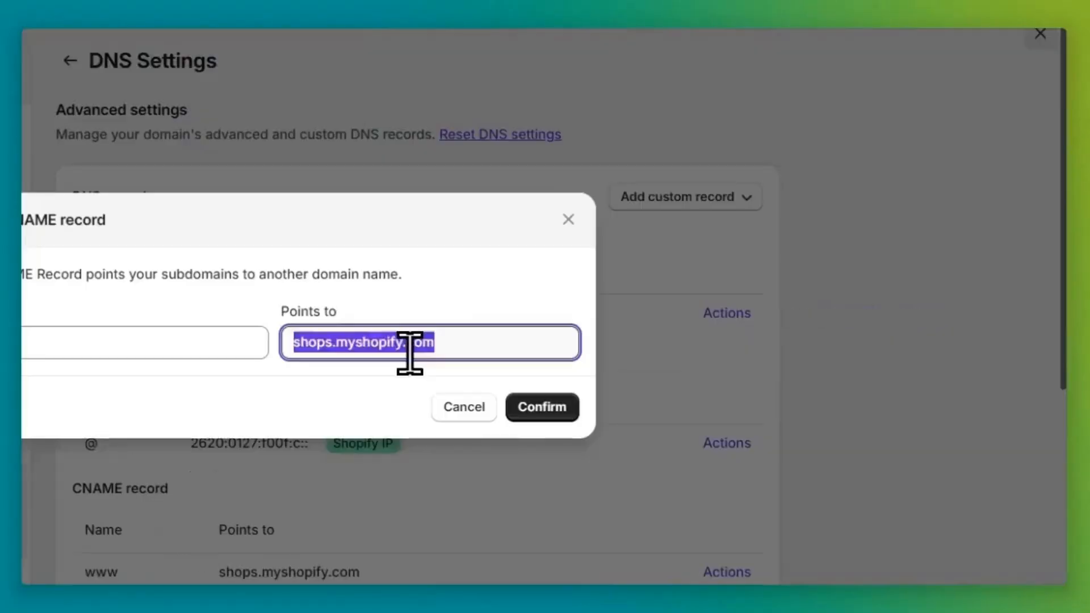
key("ctrl+v")
left_click(566, 404)
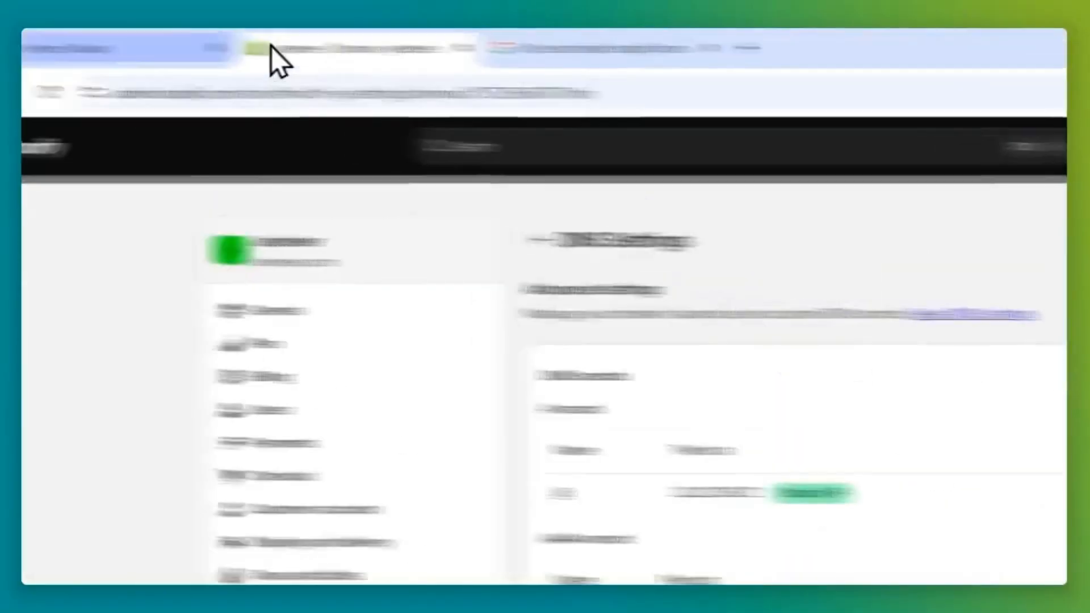
left_click(274, 61)
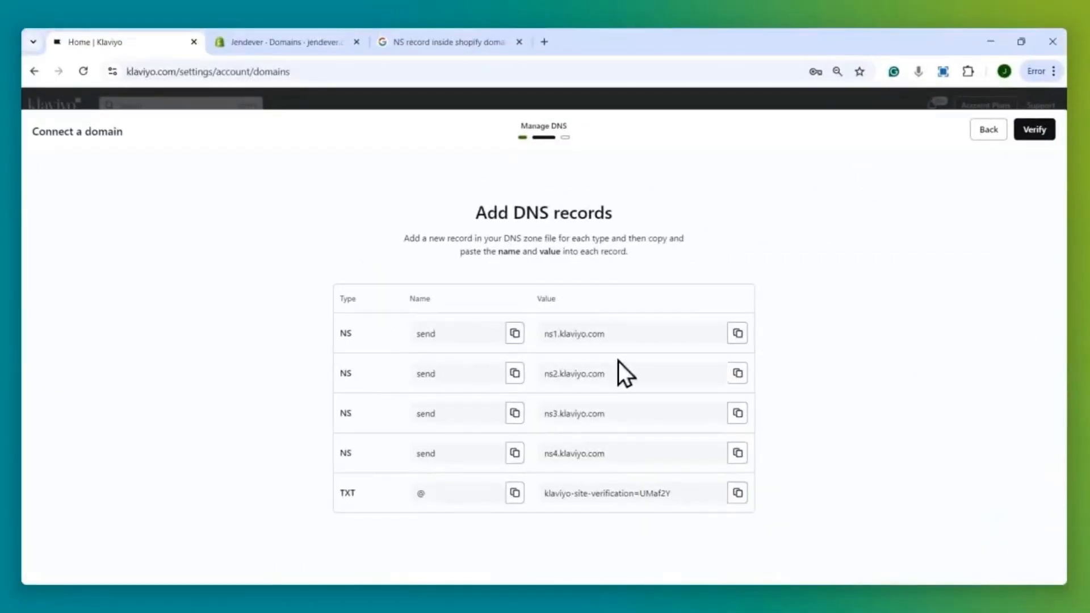
Highlight the Klaviyo records still to add, picking out the TXT record.
left_click_drag(340, 413, 753, 414)
left_click(756, 413)
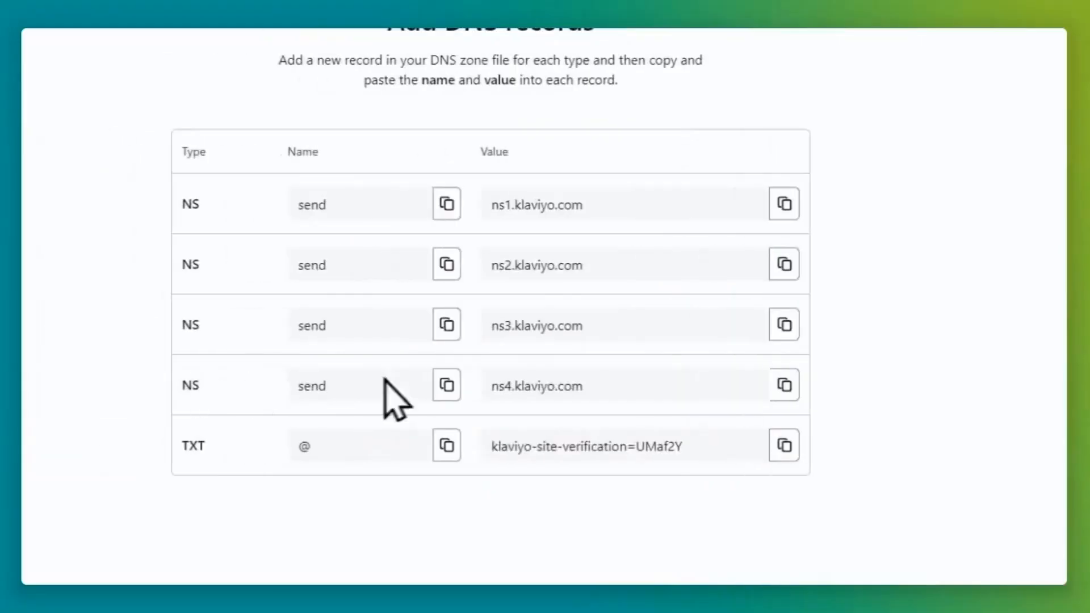
double_click(196, 447)
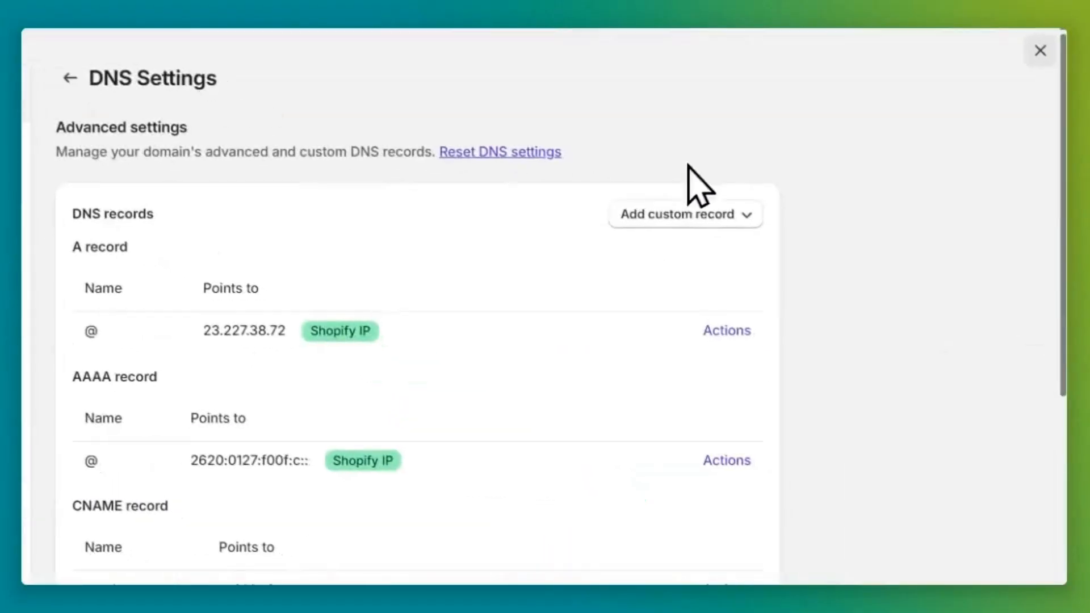
Add a TXT record named @ with Klaviyo's site-verification value pasted in.
left_click(706, 218)
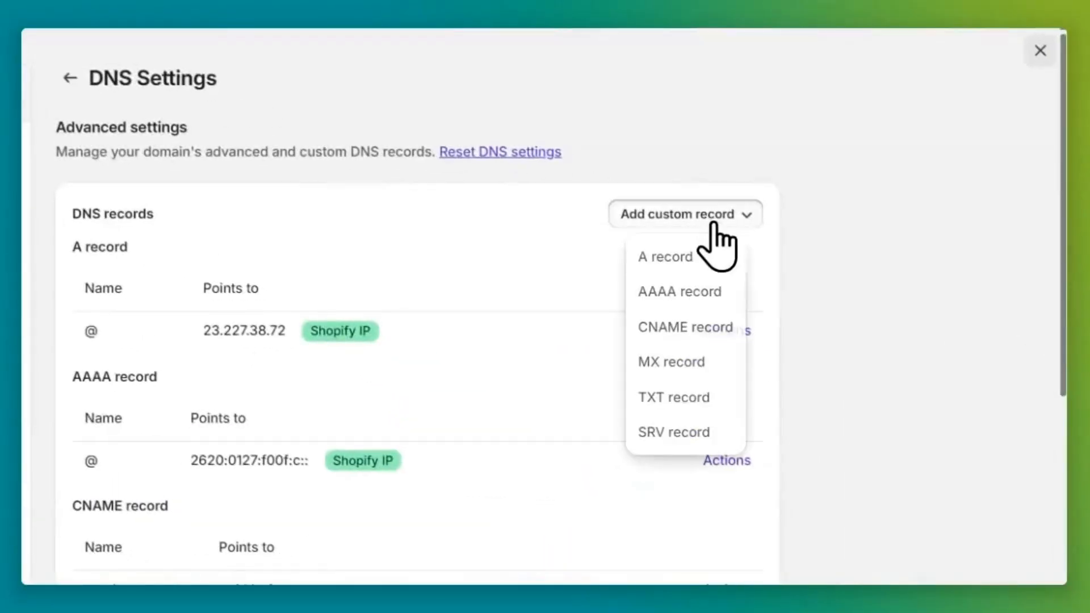
left_click(695, 398)
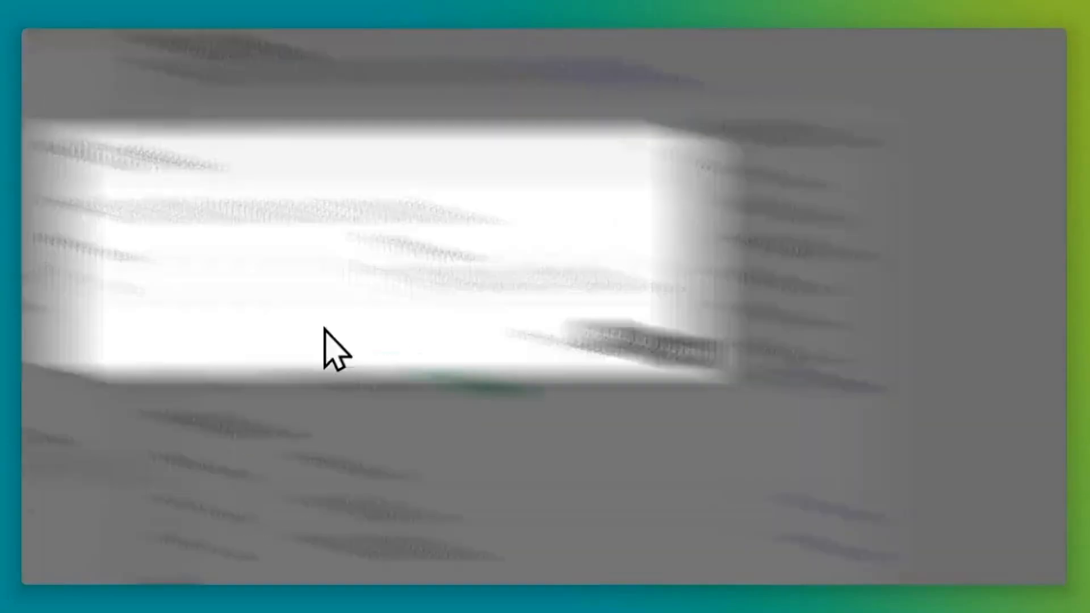
left_click(507, 373)
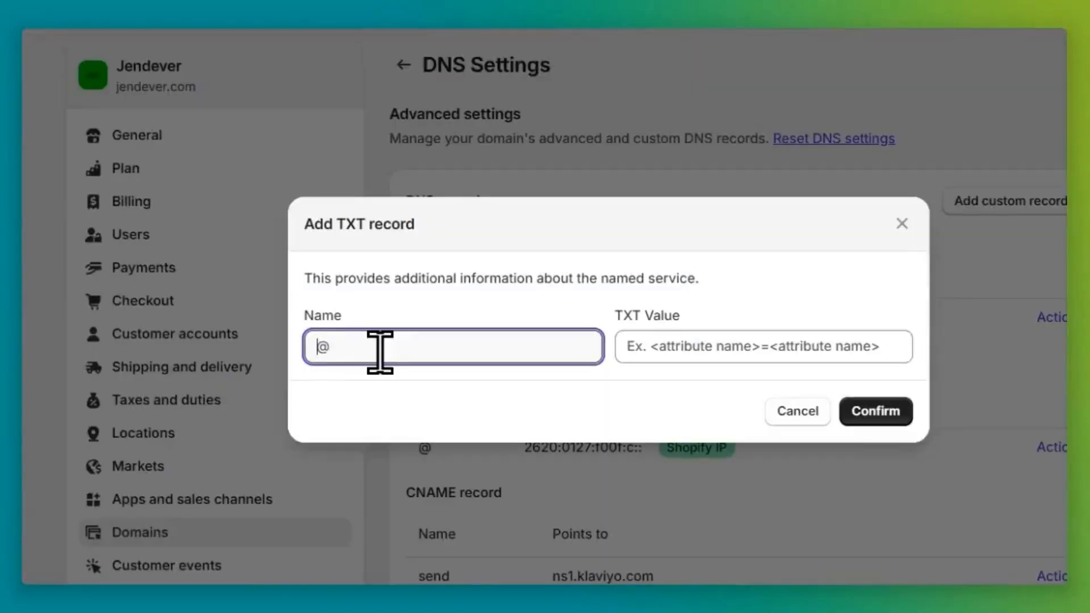
left_click(663, 359)
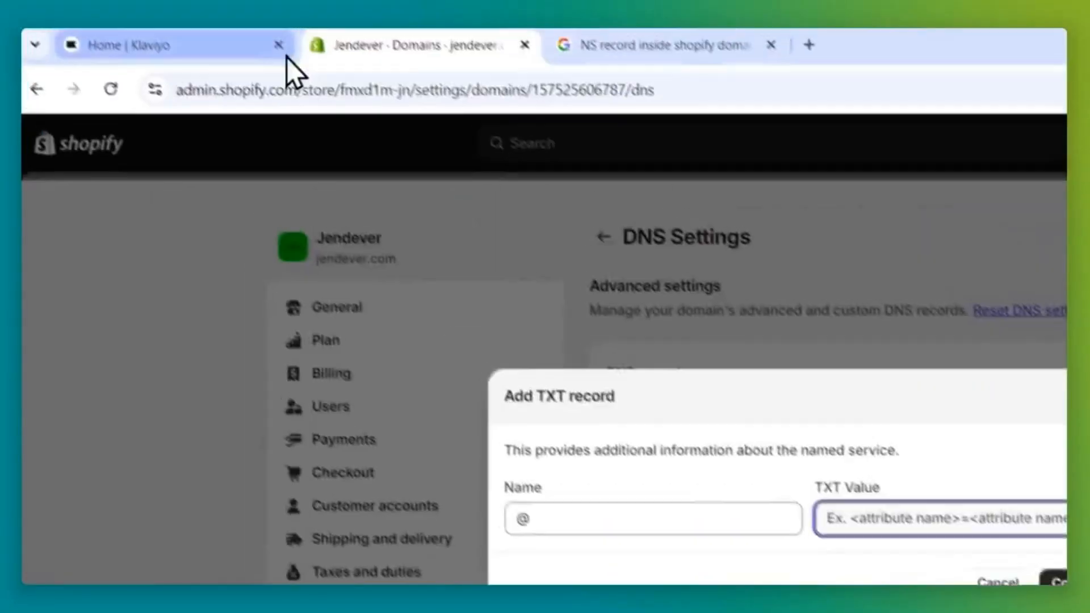
left_click(146, 39)
left_click(637, 448)
left_click(358, 37)
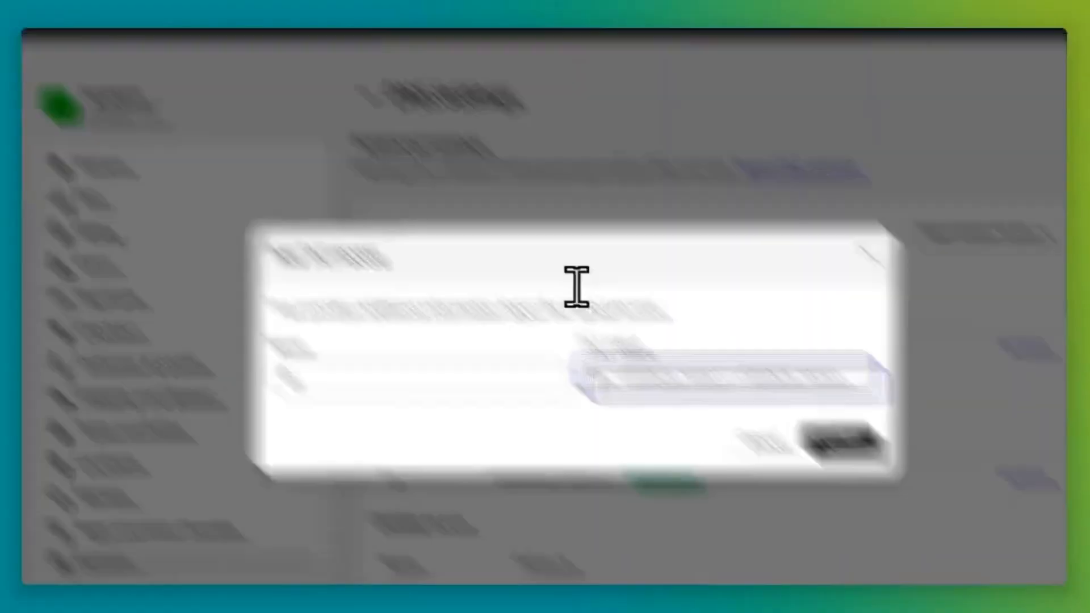
key("ctrl+v")
left_click(668, 333)
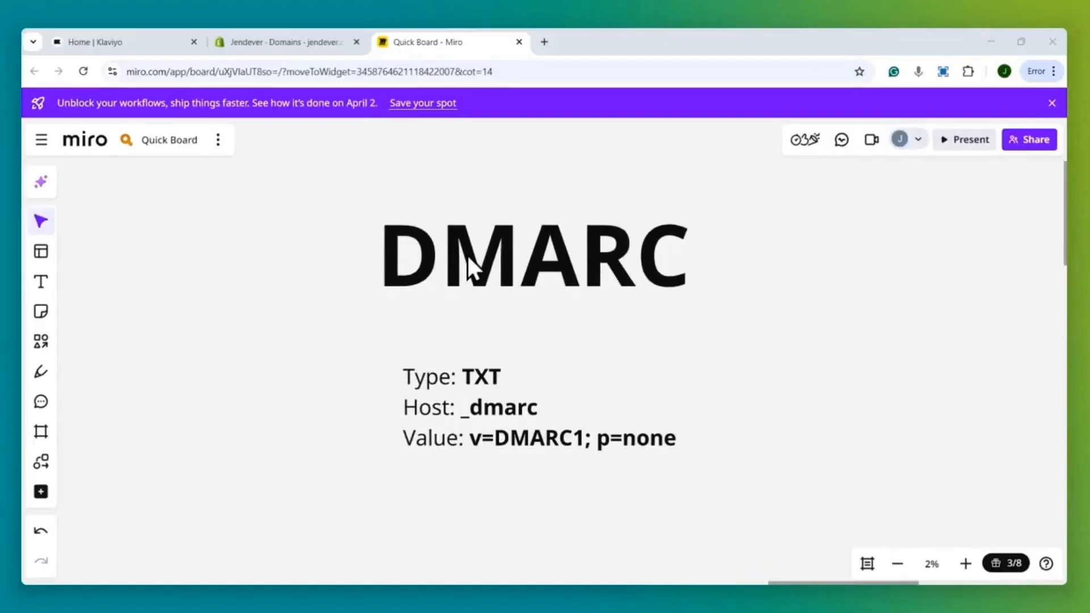
Zoom in on the Miro DMARC notes: TXT, host _dmarc, value v=DMARC1; p=none.
left_click(447, 387)
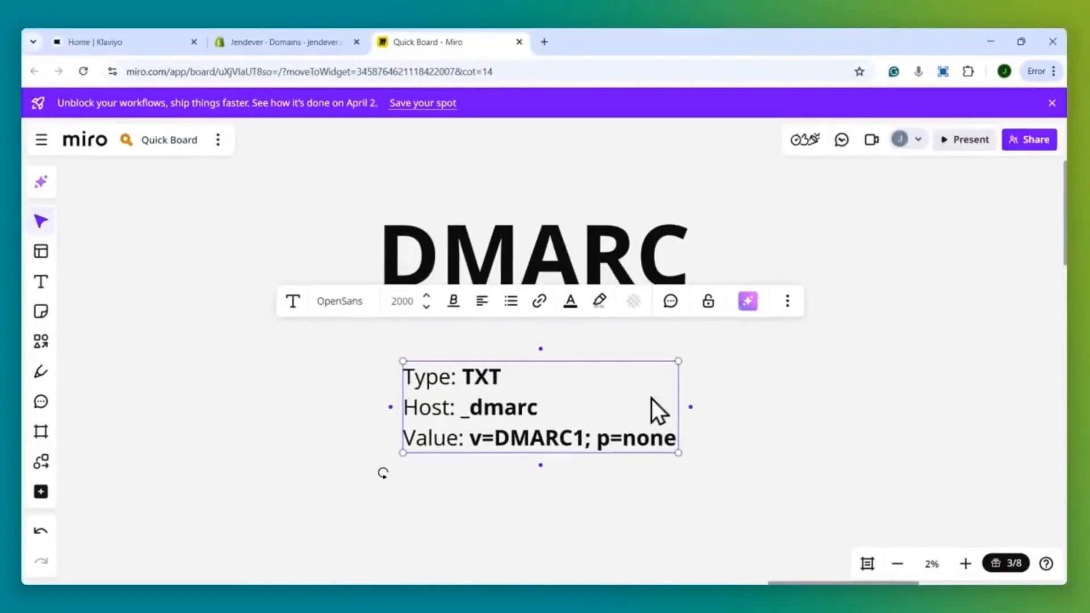
scroll(516, 412, "up", 3)
left_click(803, 375)
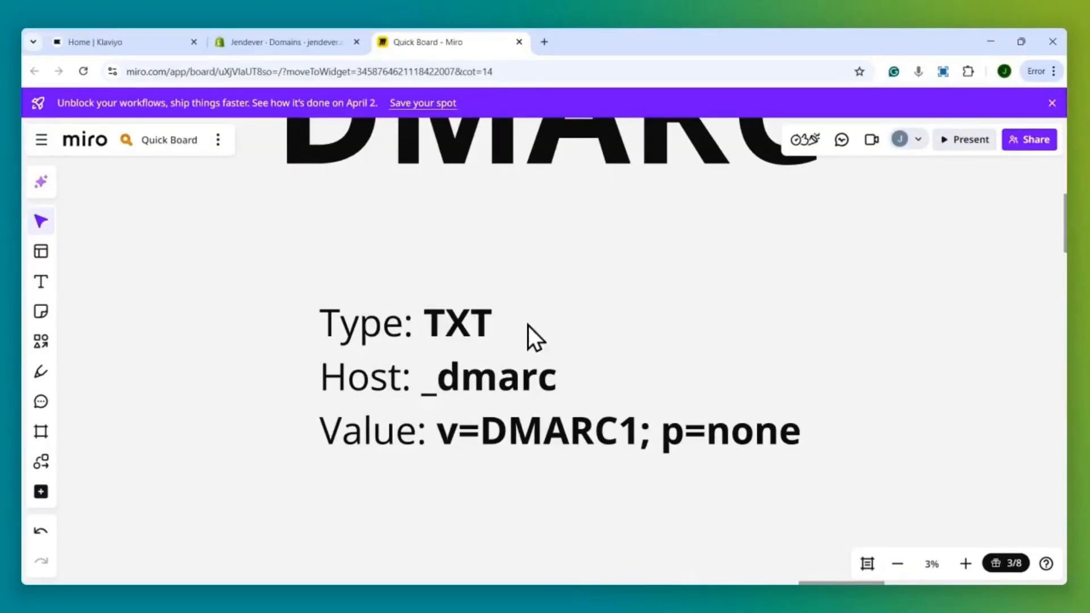
left_click_drag(250, 307, 861, 465)
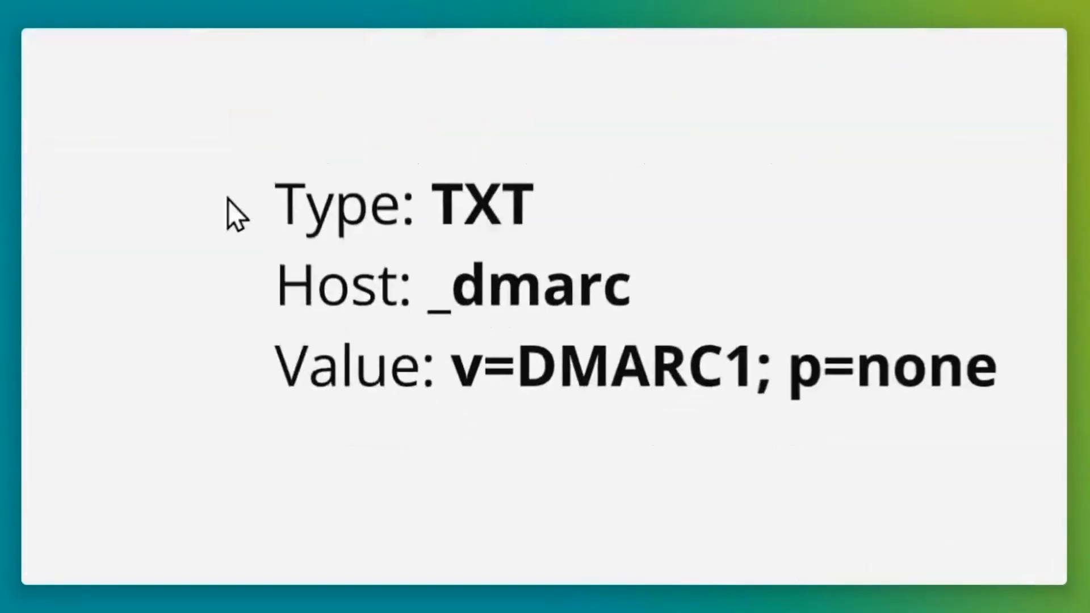
left_click_drag(766, 404, 769, 404)
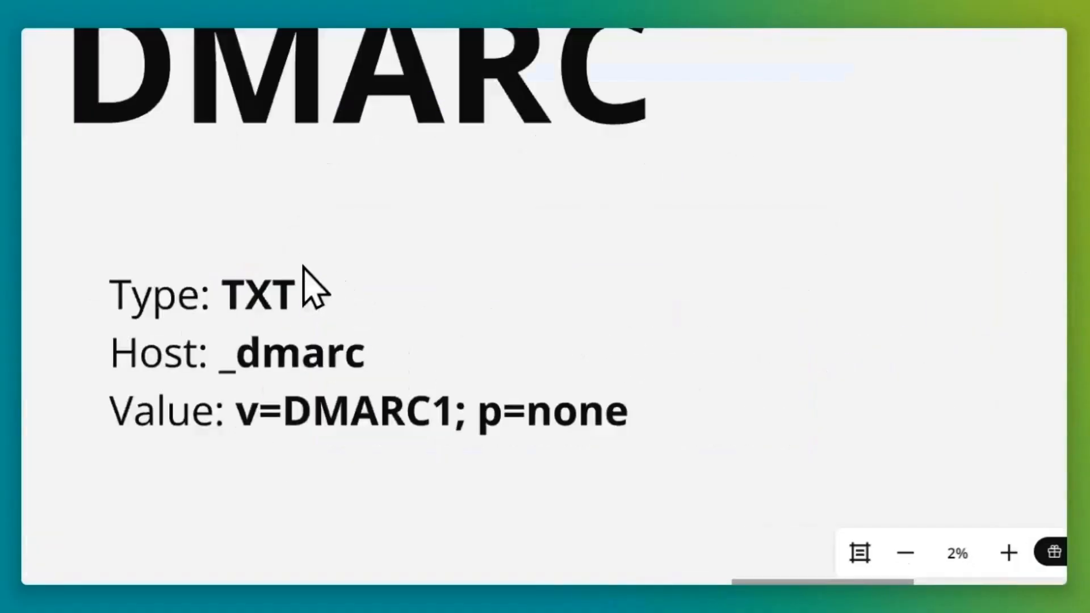
left_click(220, 293)
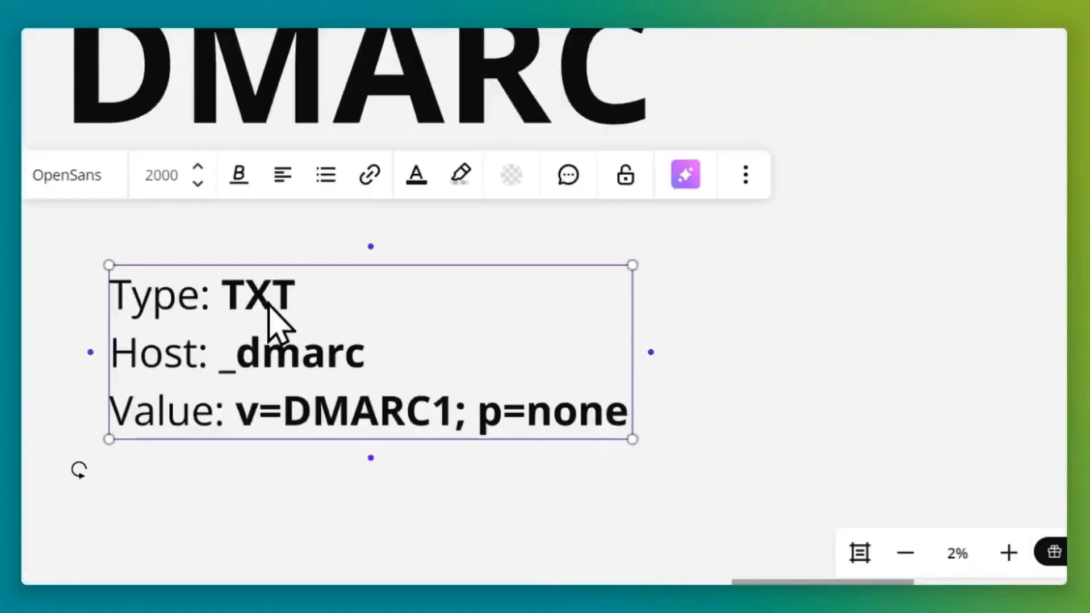
left_click(711, 345)
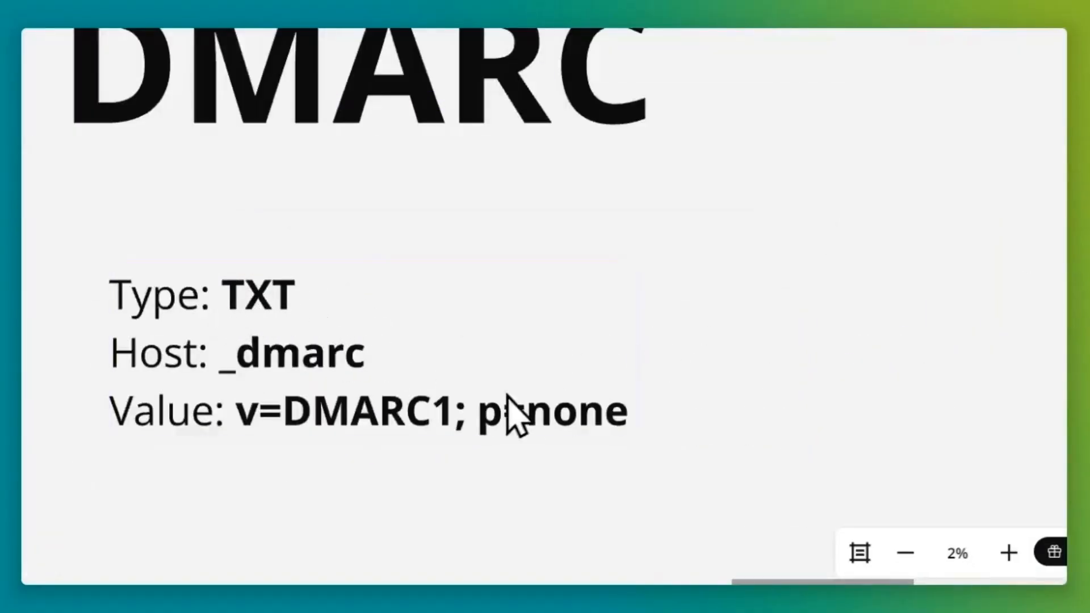
scroll(528, 394, "up", 2)
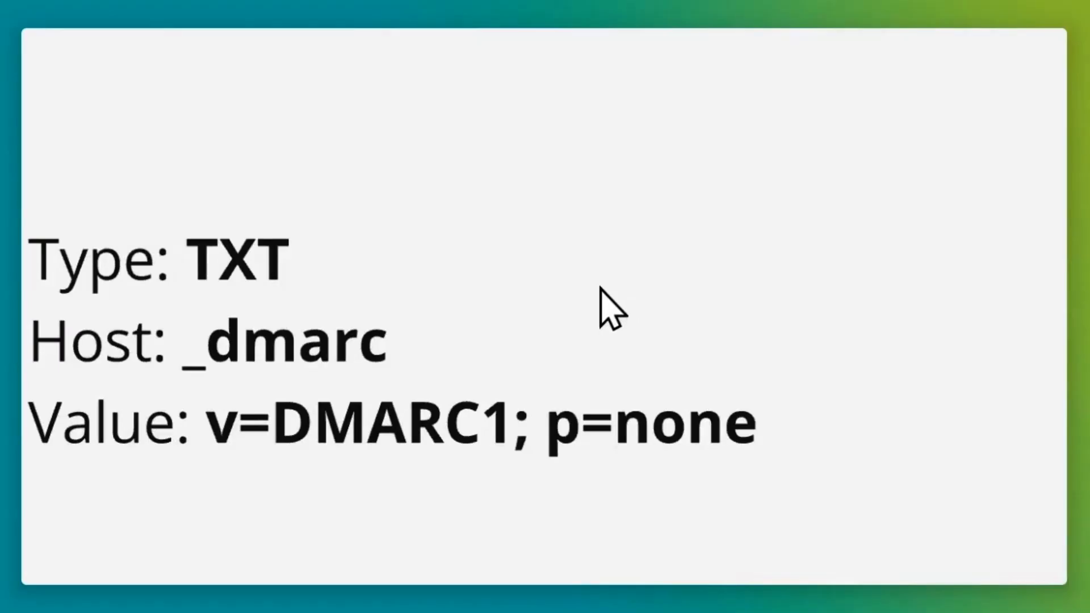
left_click(191, 257)
left_click(807, 282)
scroll(571, 380, "up", 1)
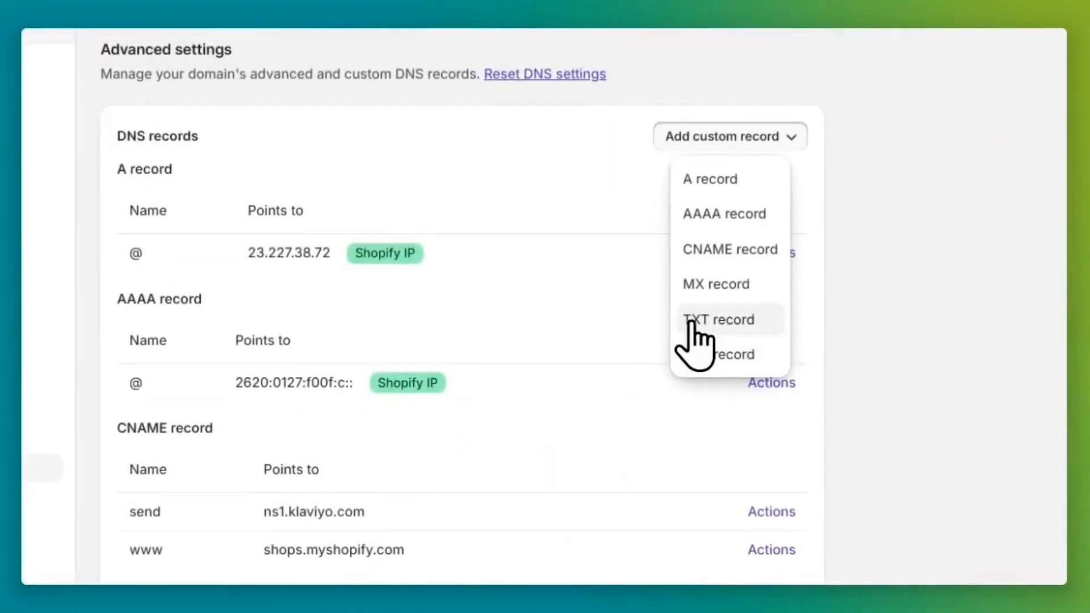
Start another TXT record and copy v=DMARC1; p=none from Miro for its value.
left_click(695, 322)
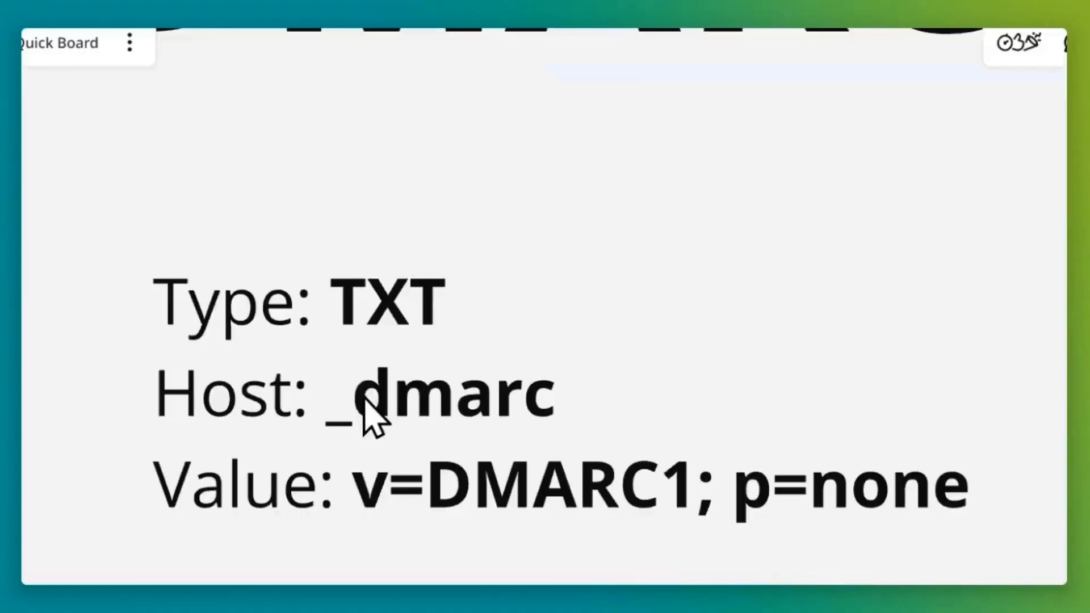
double_click(365, 400)
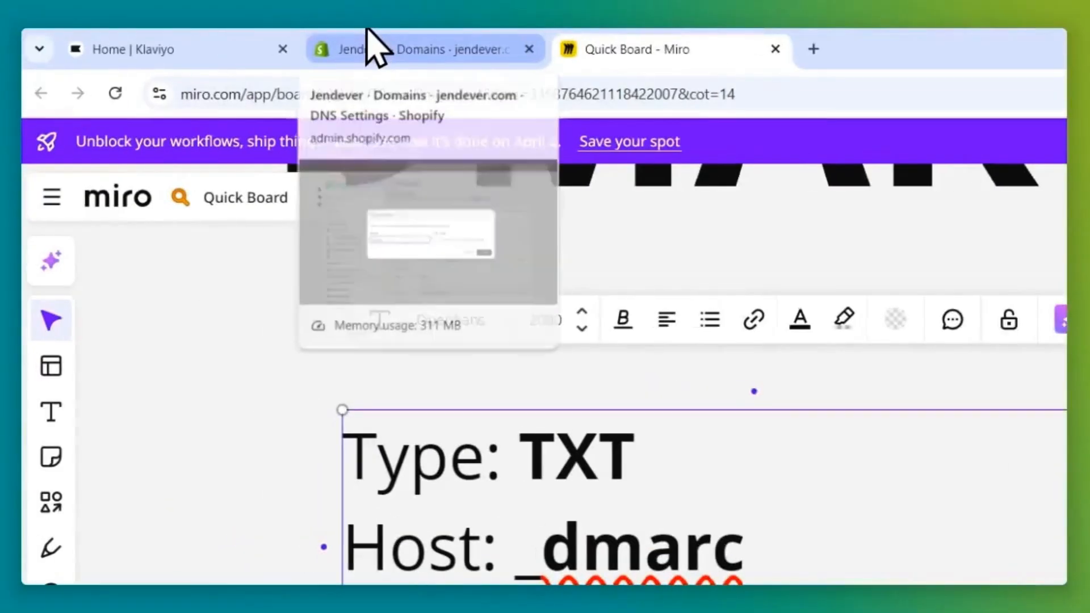
left_click(367, 35)
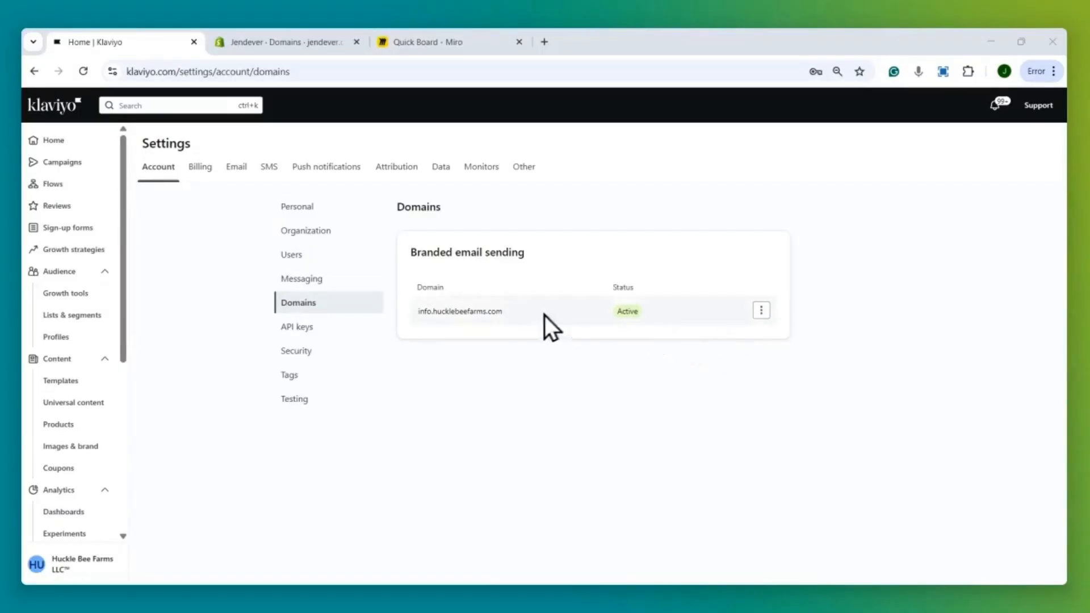
left_click_drag(681, 279, 741, 318)
left_click(742, 318)
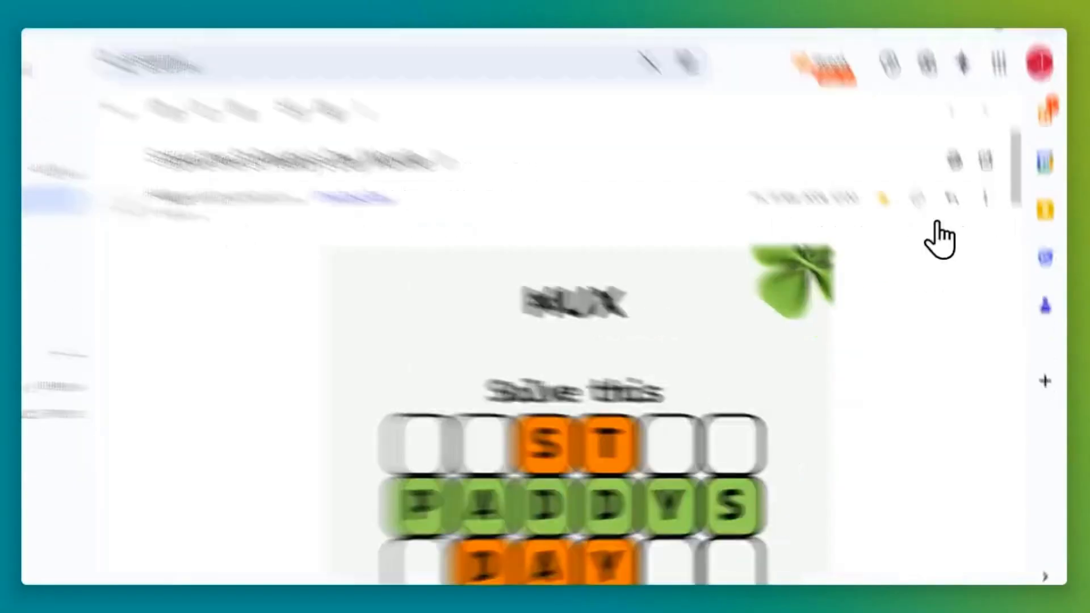
Show the HUX email's original message and highlight its SPF PASS result.
left_click(986, 198)
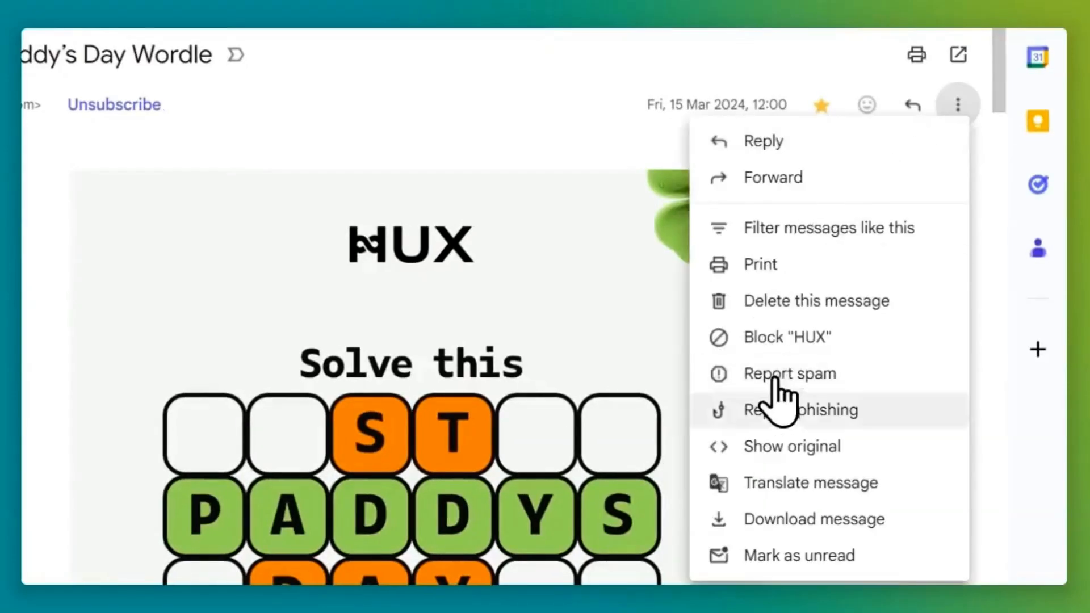
left_click(795, 389)
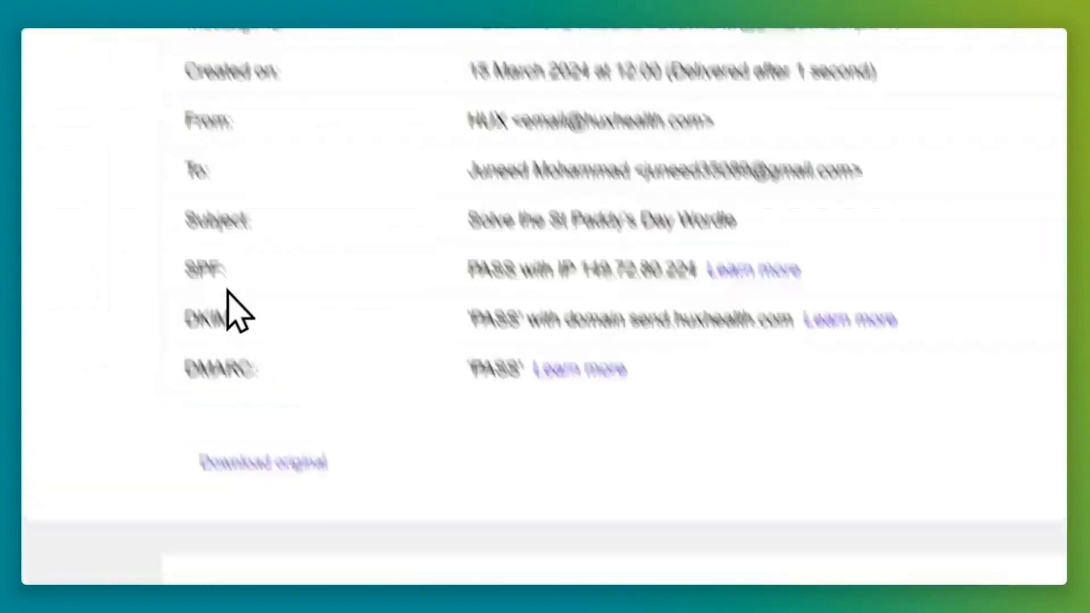
left_click_drag(200, 293, 247, 298)
left_click(505, 297)
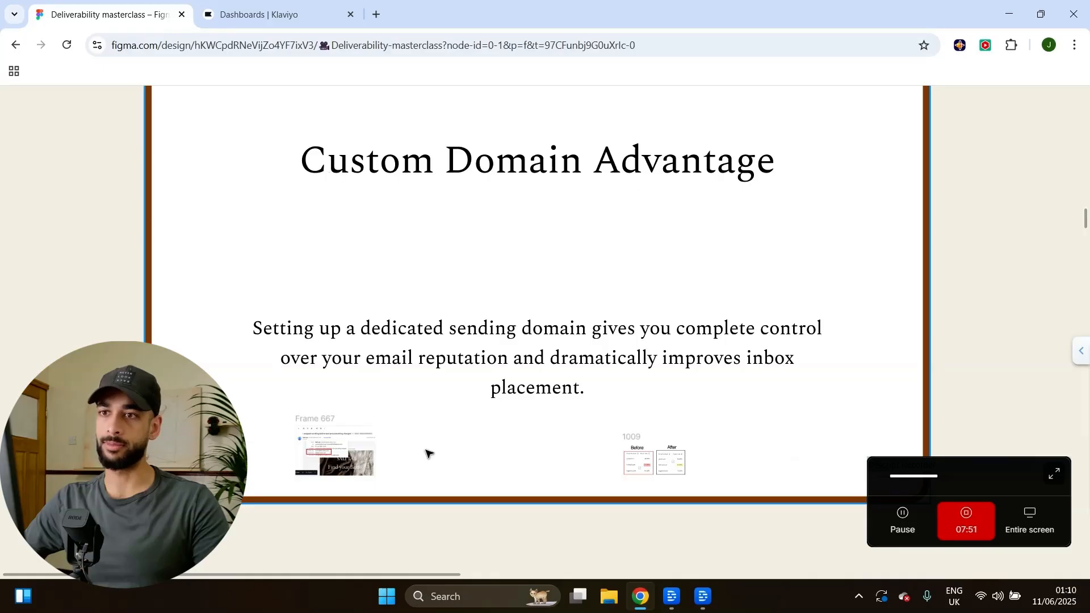
Scroll the Figma board from Frame 667's mailed-by/Signed-by box down to The DBF Warm-up System card.
scroll(391, 391, "down", 1)
scroll(391, 392, "up", 10)
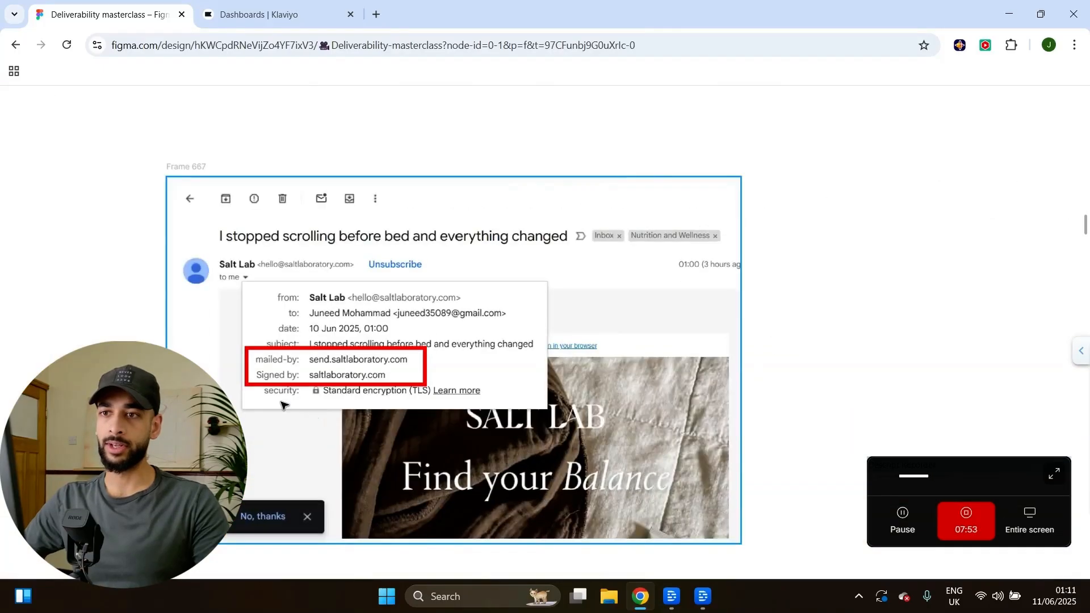
scroll(334, 386, "down", 1)
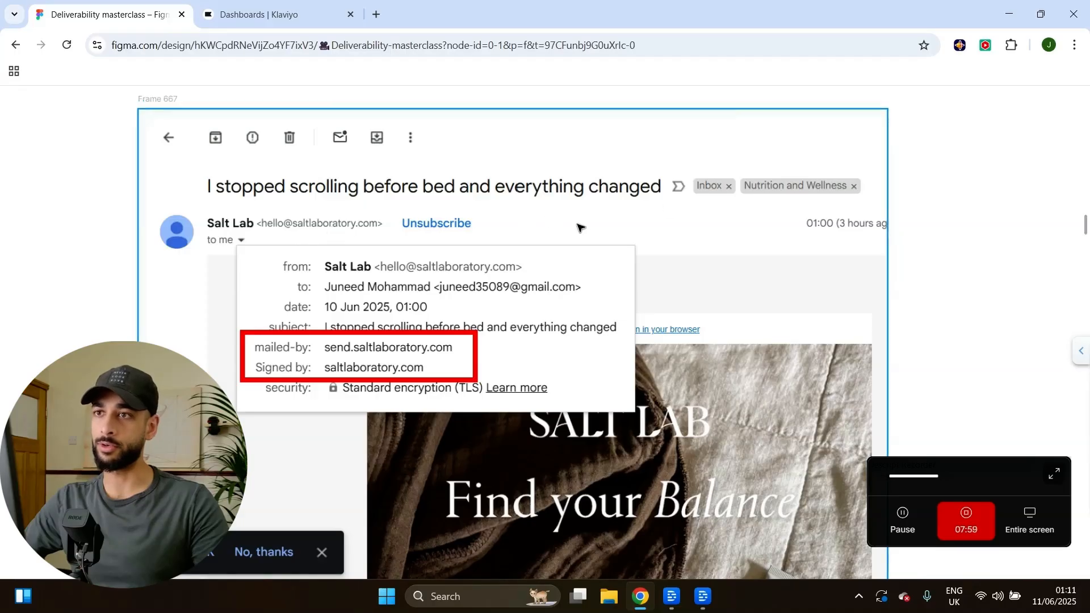
scroll(579, 222, "up", 3)
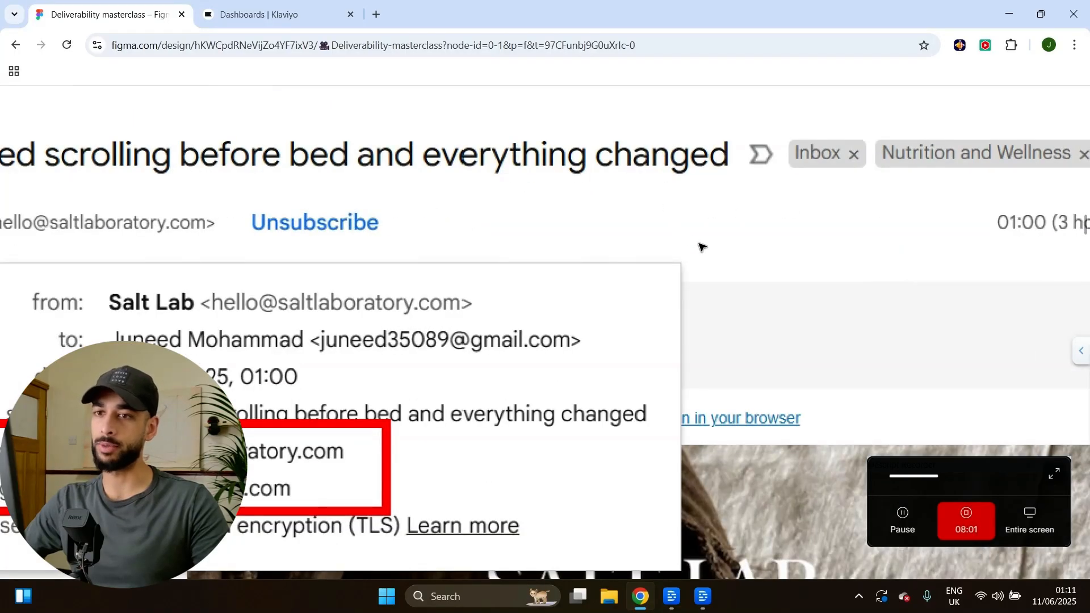
scroll(686, 236, "down", 3)
scroll(517, 250, "down", 3)
scroll(437, 223, "up", 2)
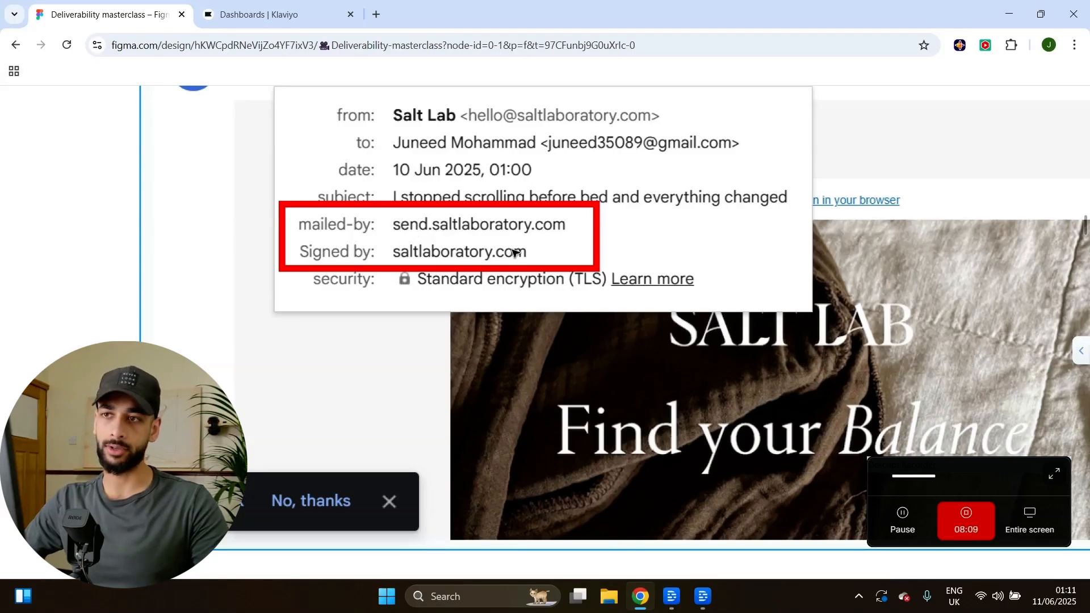
scroll(450, 243, "down", 8)
scroll(359, 289, "down", 6)
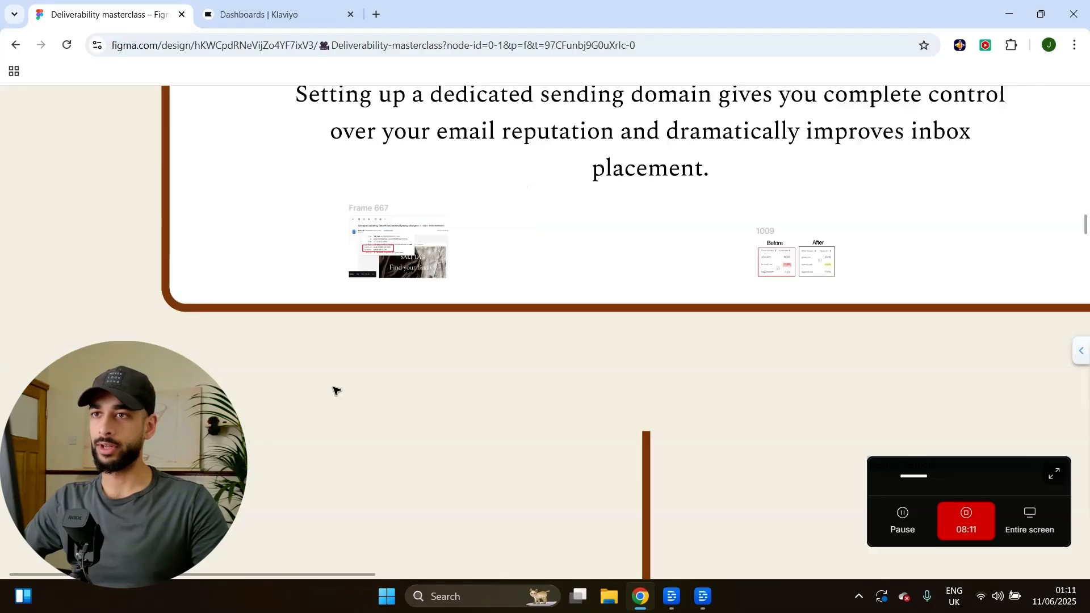
scroll(590, 348, "up", 1)
scroll(513, 332, "up", 1)
scroll(513, 332, "up", 3)
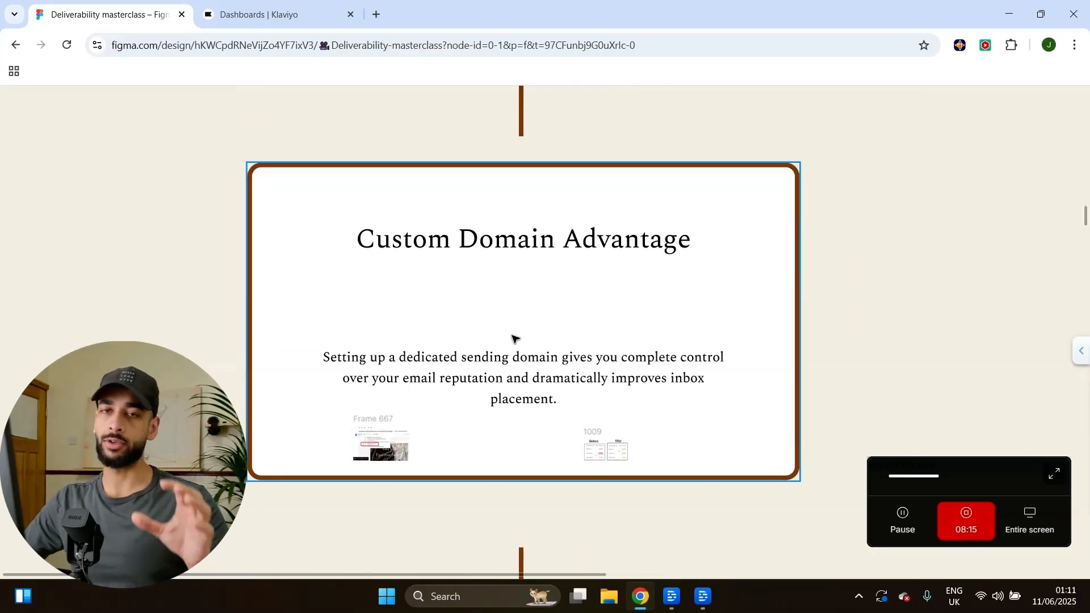
scroll(542, 295, "down", 15)
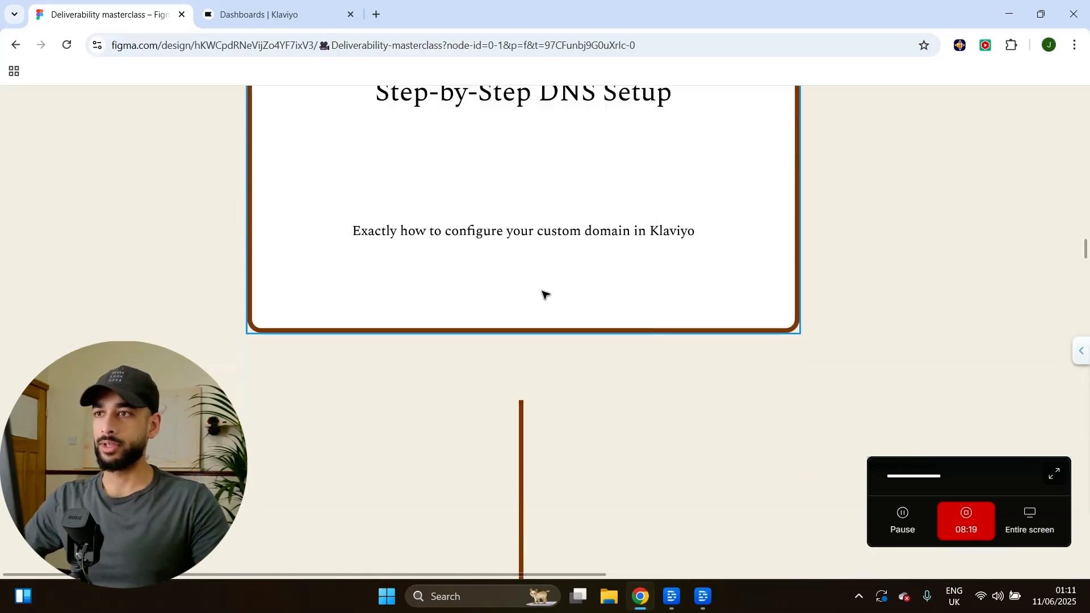
scroll(543, 295, "up", 2)
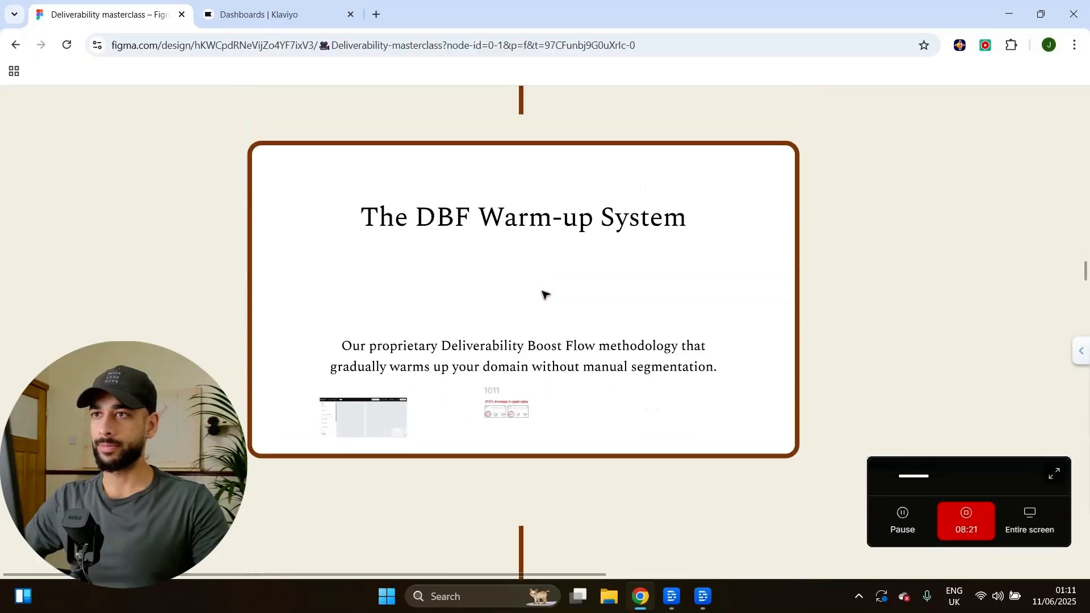
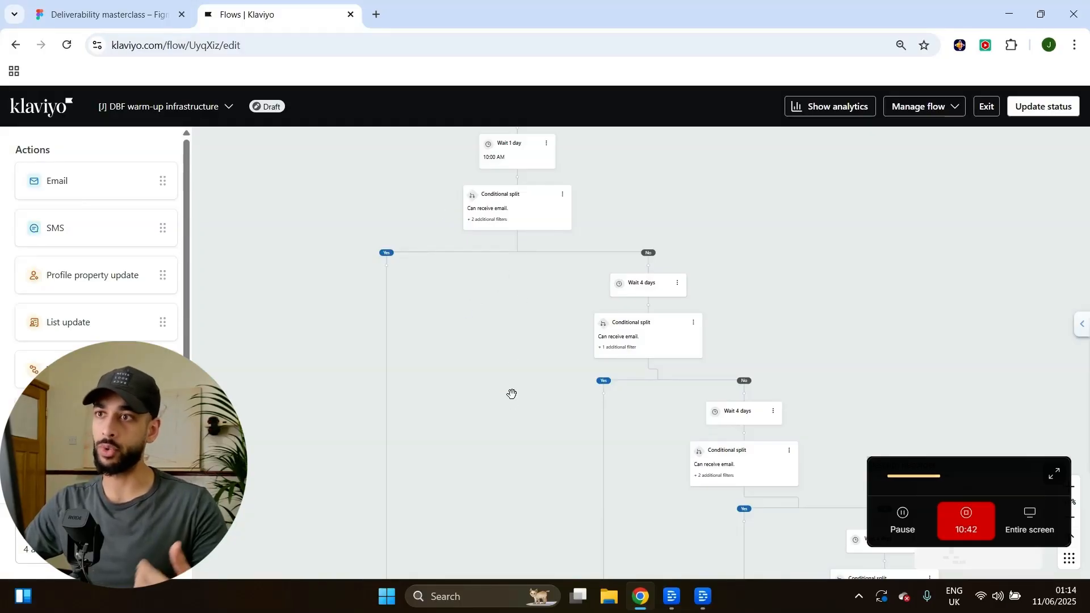
Navigate the flow canvas to the Warm up email 1 node and open its Email details.
scroll(511, 398, "up", 3)
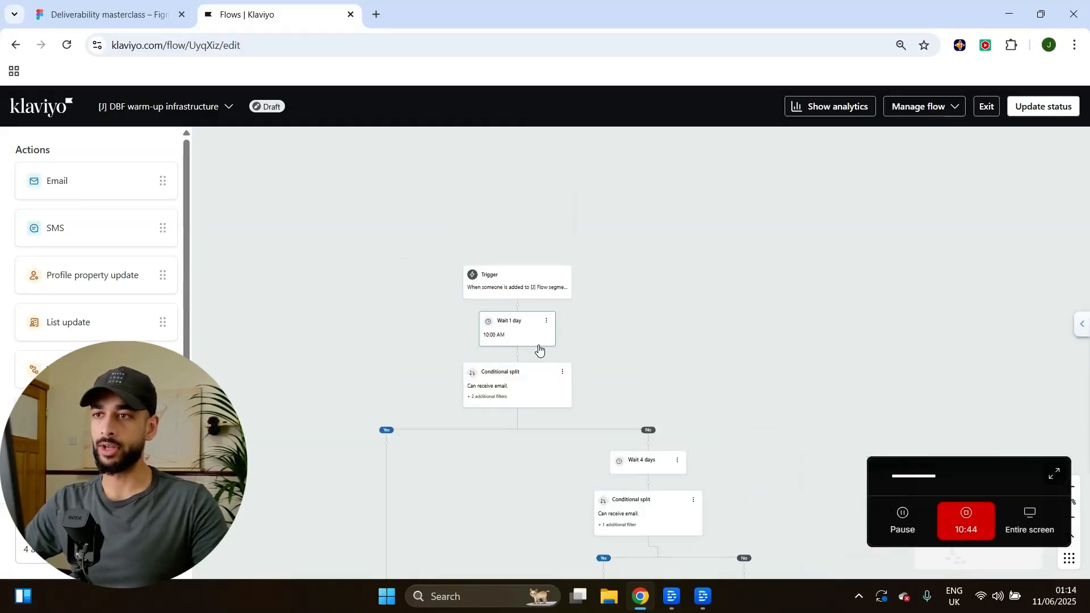
scroll(577, 325, "down", 3)
scroll(578, 325, "down", 5)
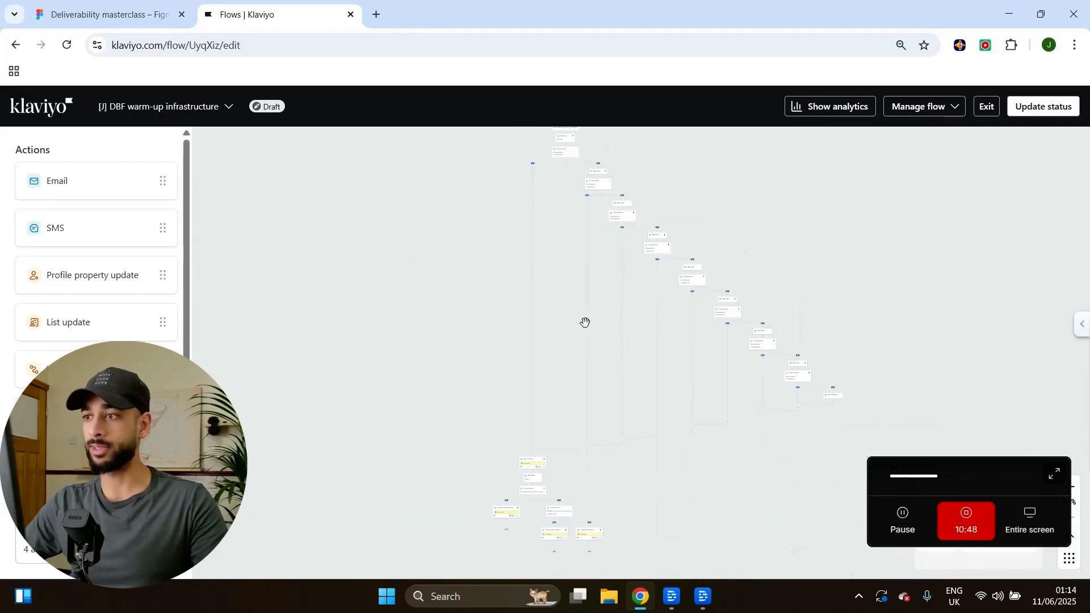
scroll(593, 351, "down", 1)
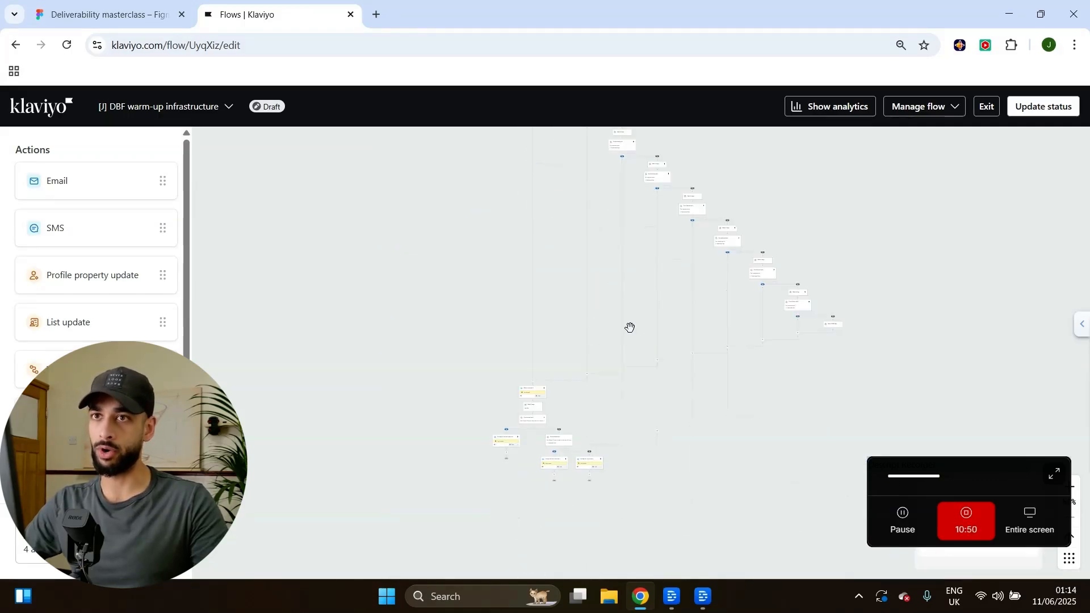
scroll(618, 322, "up", 3)
scroll(577, 259, "down", 5)
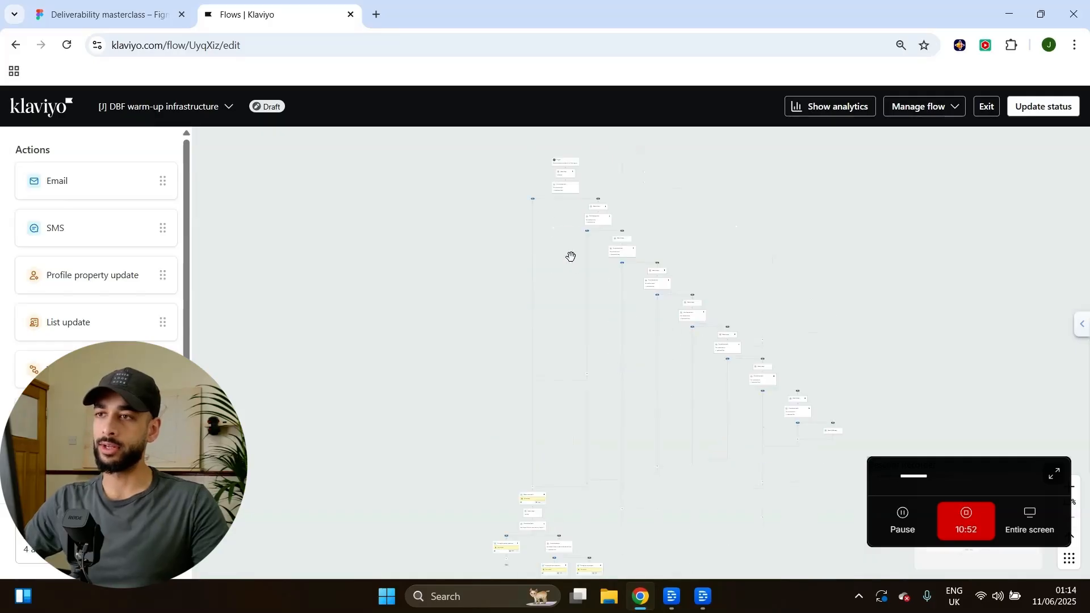
scroll(547, 307, "up", 5)
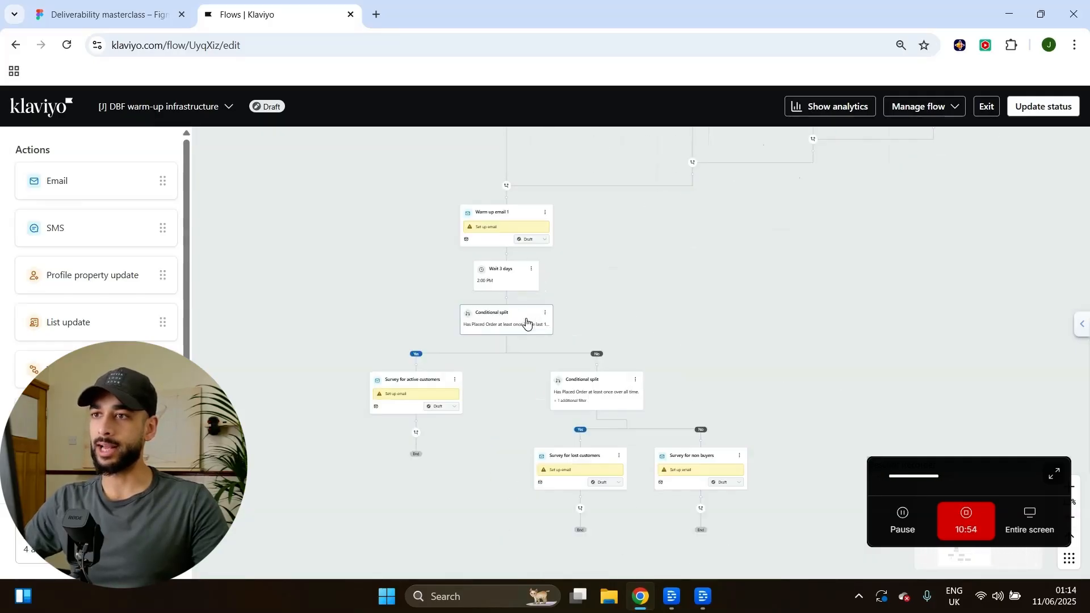
scroll(527, 320, "down", 3)
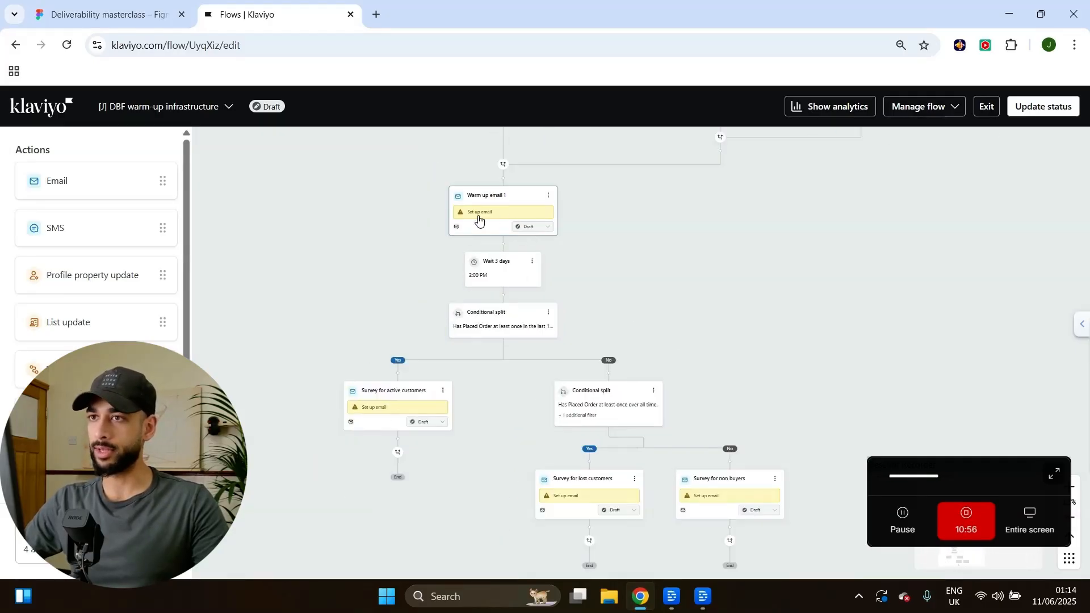
scroll(480, 215, "up", 1)
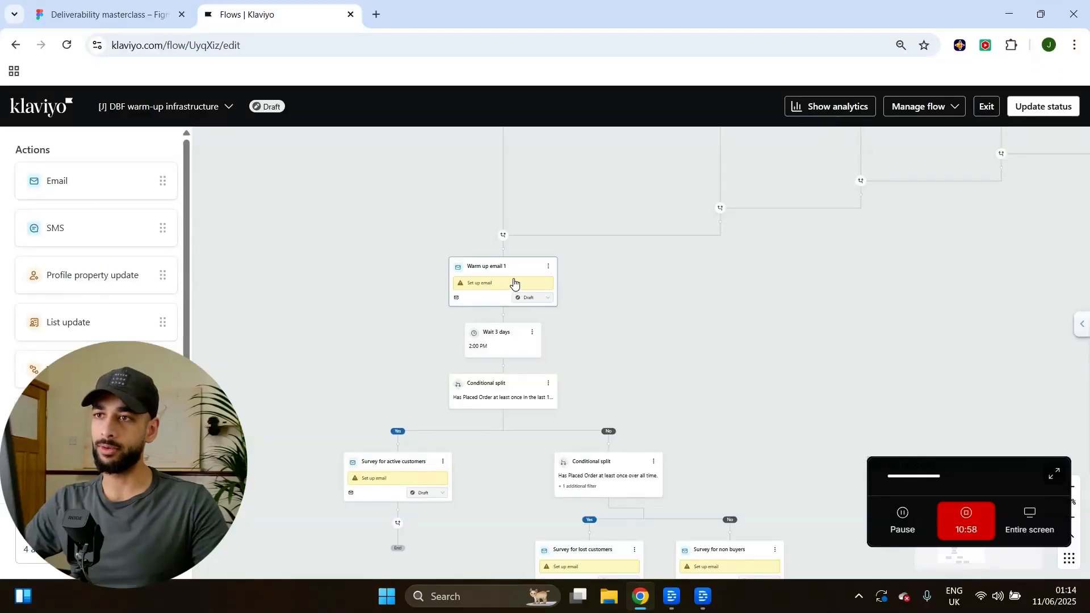
scroll(590, 297, "up", 5)
left_click(445, 275)
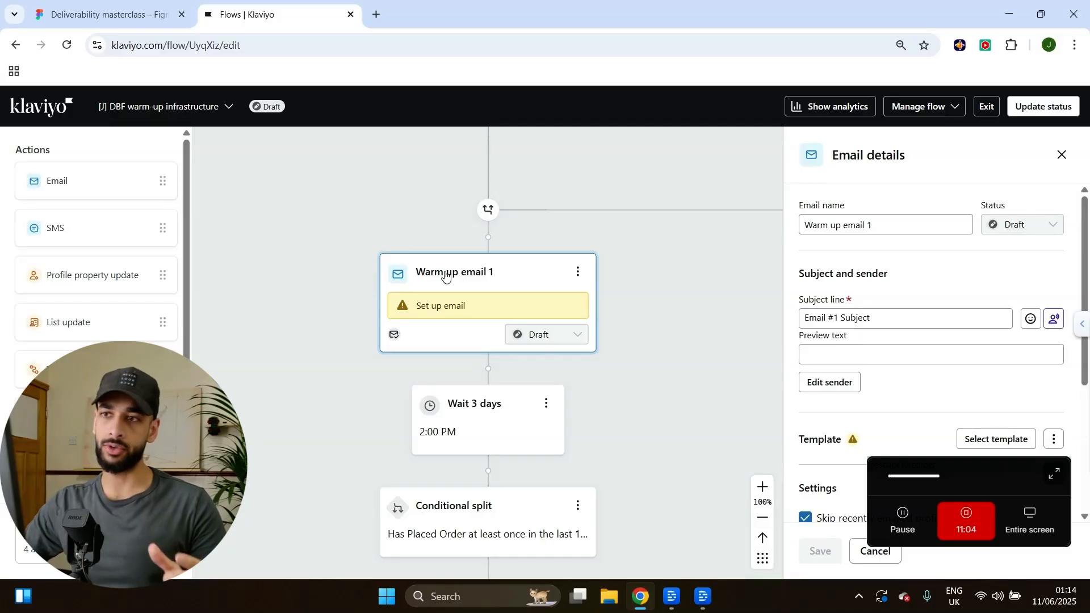
Review the Warm up email 1 settings and survey-email branches, then close the Email details panel.
scroll(837, 346, "down", 4)
scroll(633, 341, "up", 1)
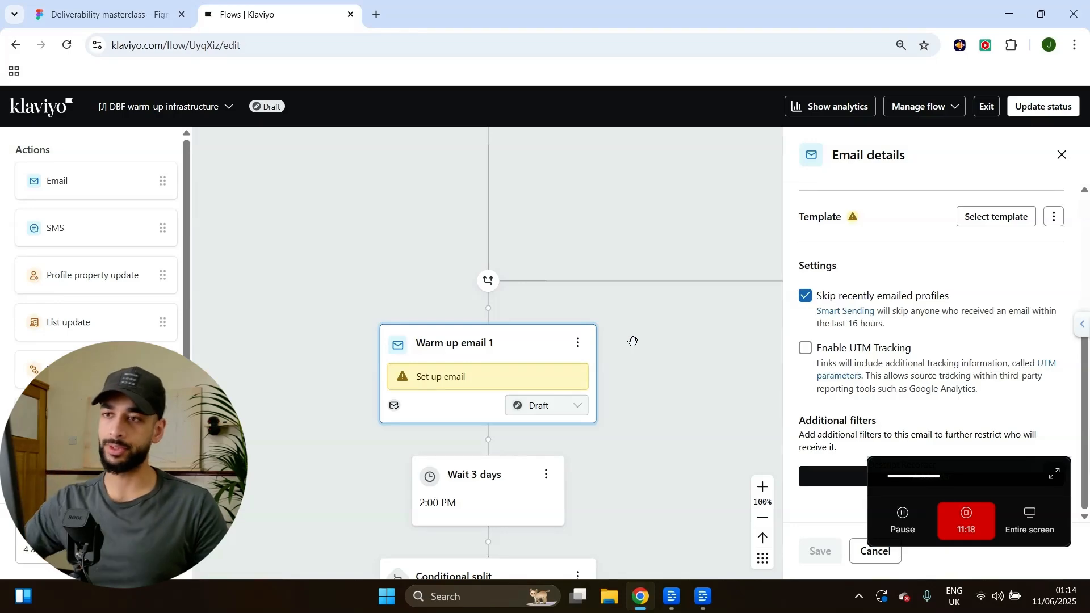
scroll(632, 342, "down", 4)
scroll(692, 294, "down", 6)
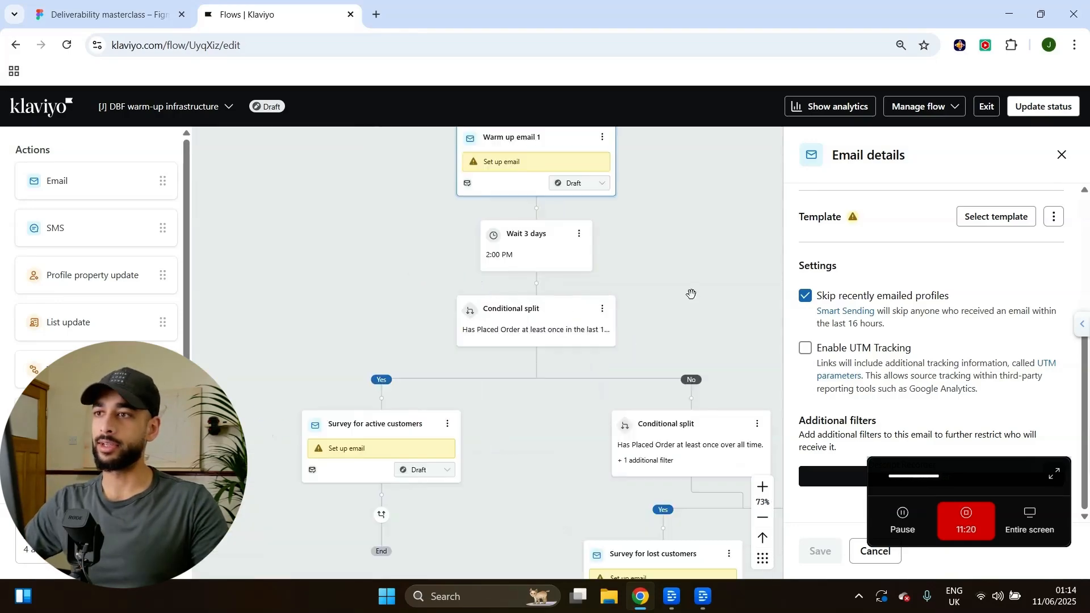
scroll(590, 228, "right", 2)
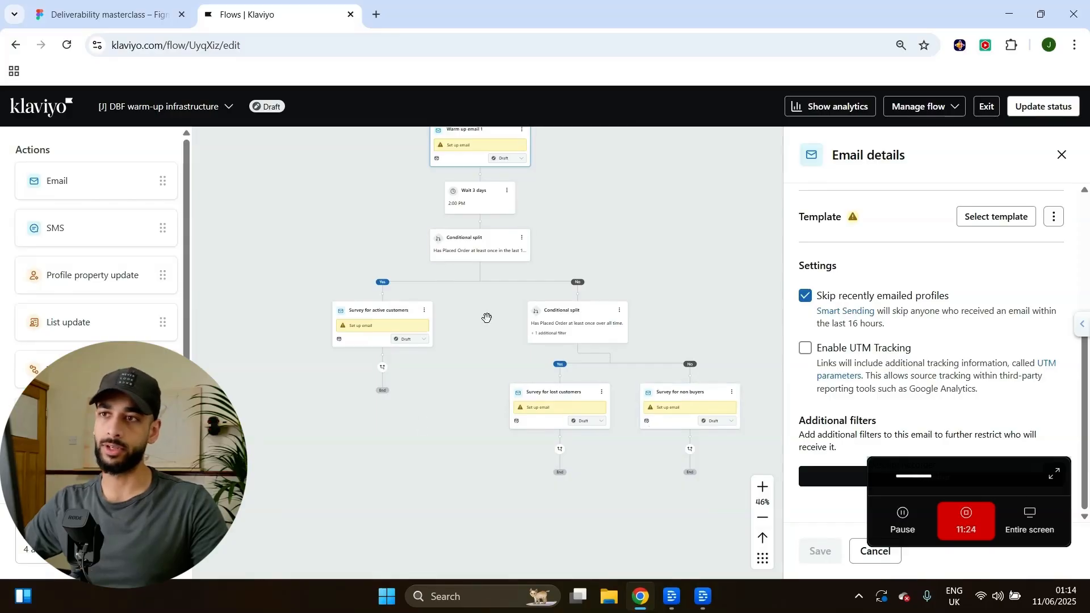
scroll(482, 308, "up", 3)
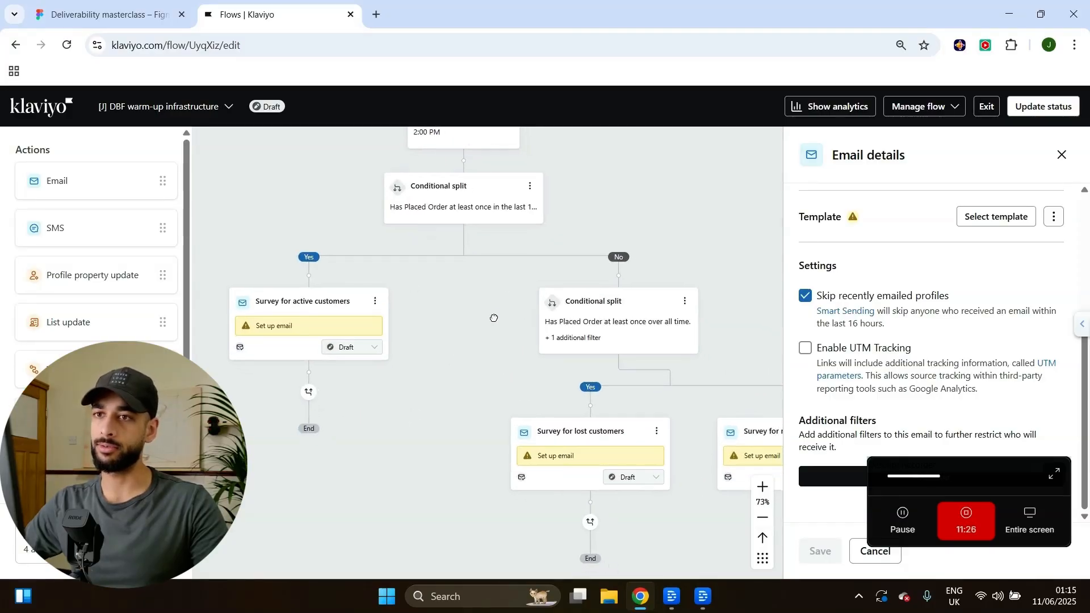
scroll(492, 316, "down", 2)
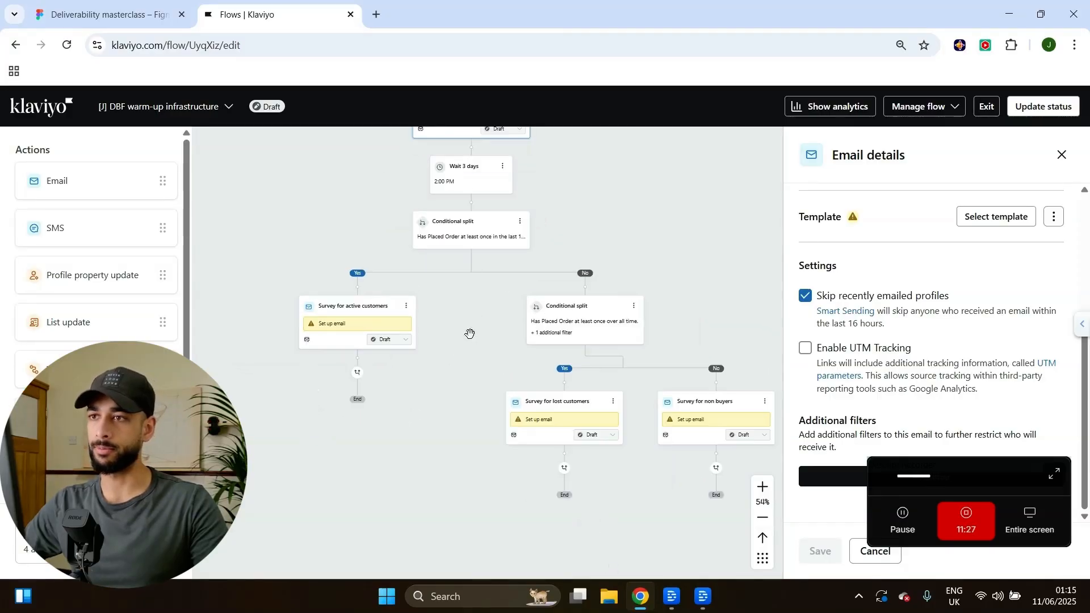
left_click(1061, 155)
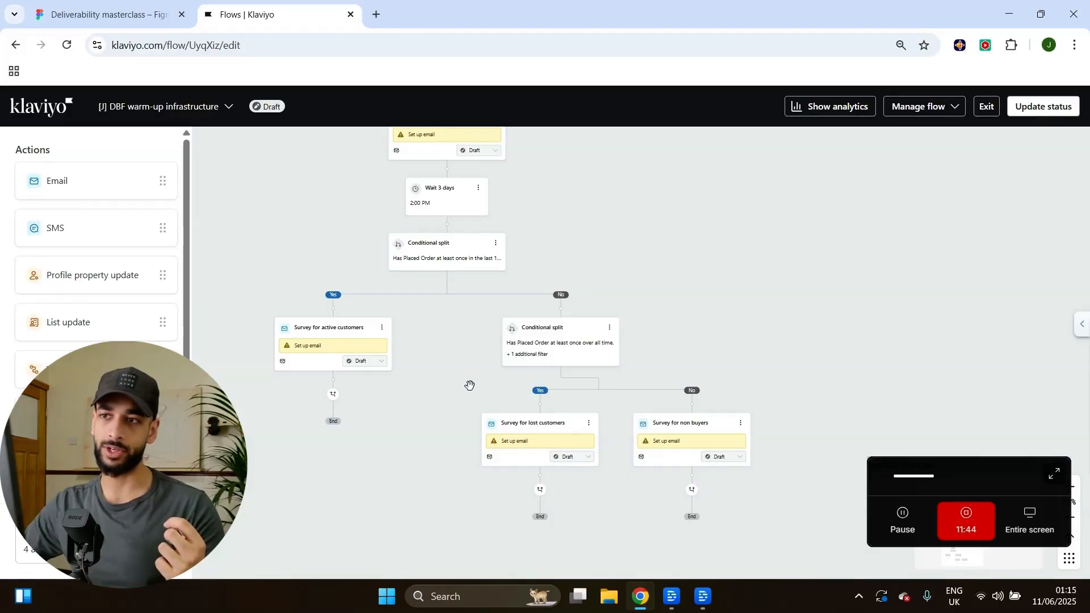
left_click_drag(675, 240, 693, 258)
scroll(445, 360, "up", 3)
left_click_drag(448, 365, 468, 296)
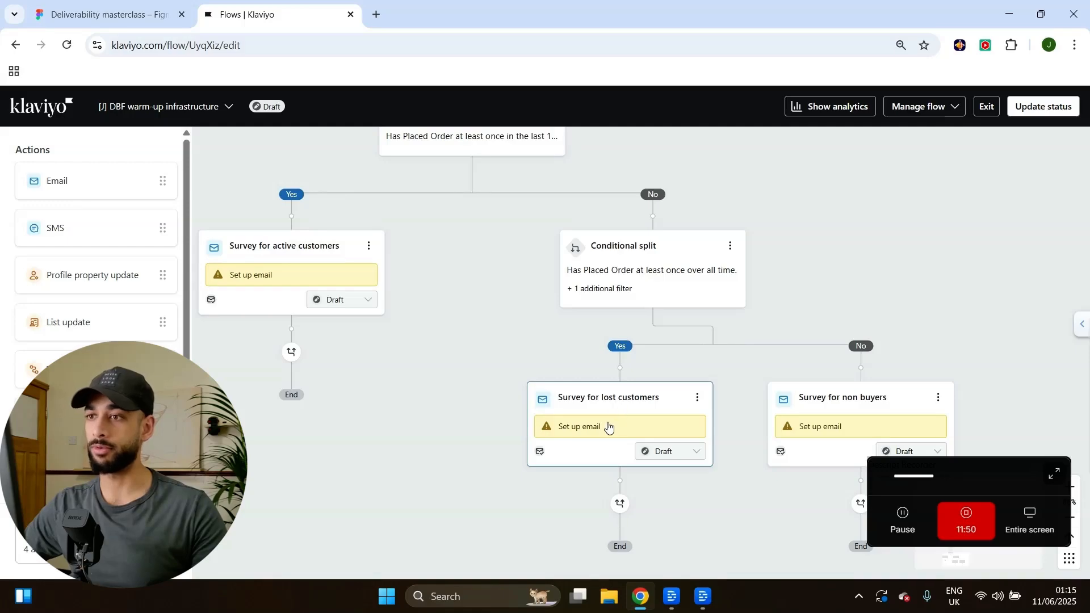
left_click_drag(484, 407, 400, 391)
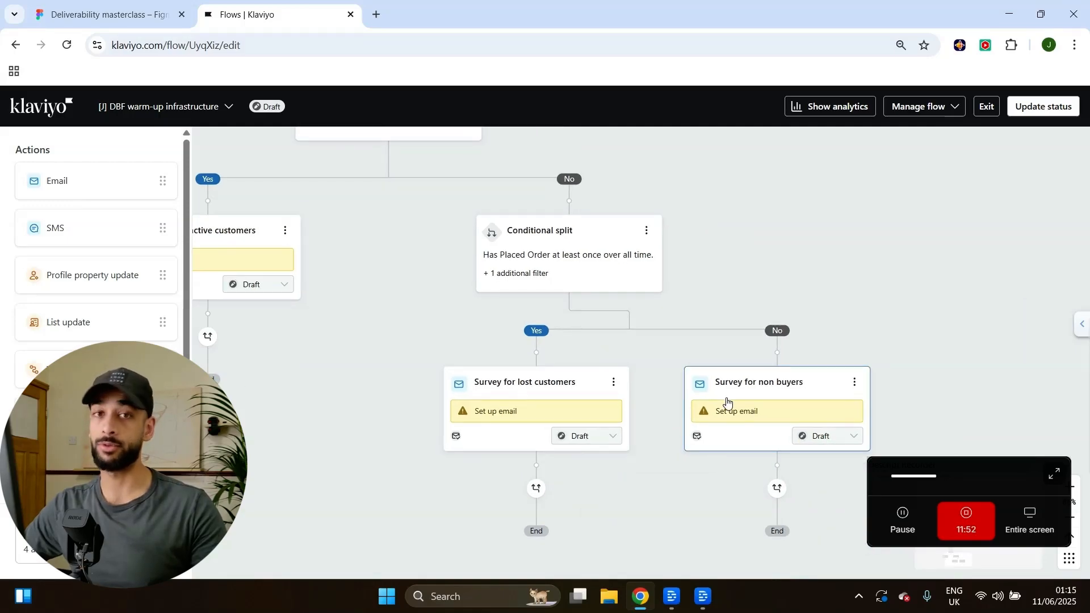
left_click_drag(819, 243, 853, 294)
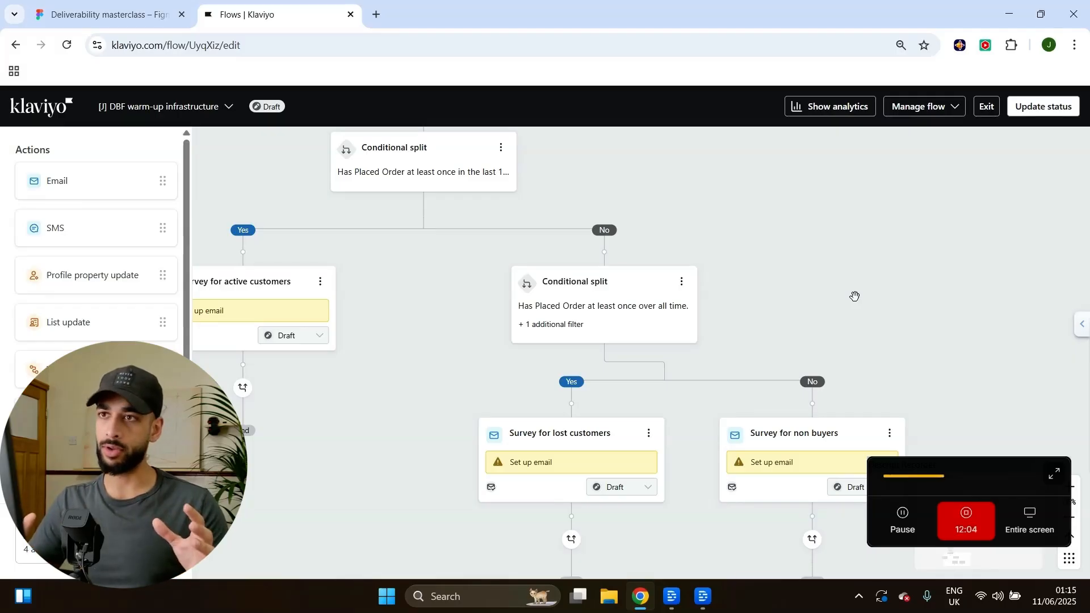
left_click_drag(462, 362, 464, 436)
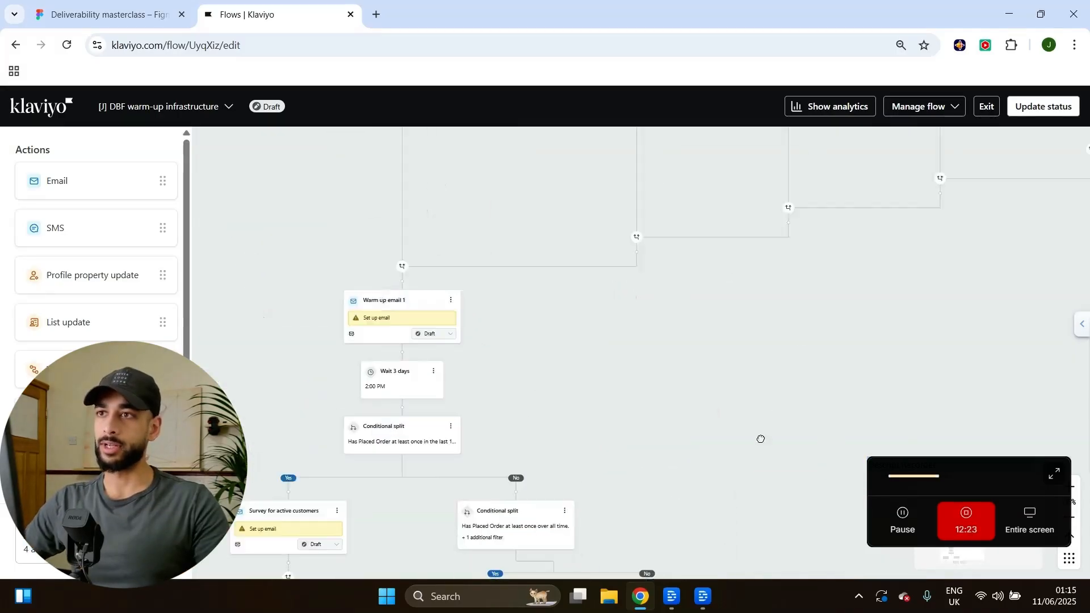
left_click_drag(761, 437, 442, 445)
left_click_drag(507, 328, 536, 492)
left_click_drag(535, 400, 504, 456)
scroll(519, 238, "up", 8)
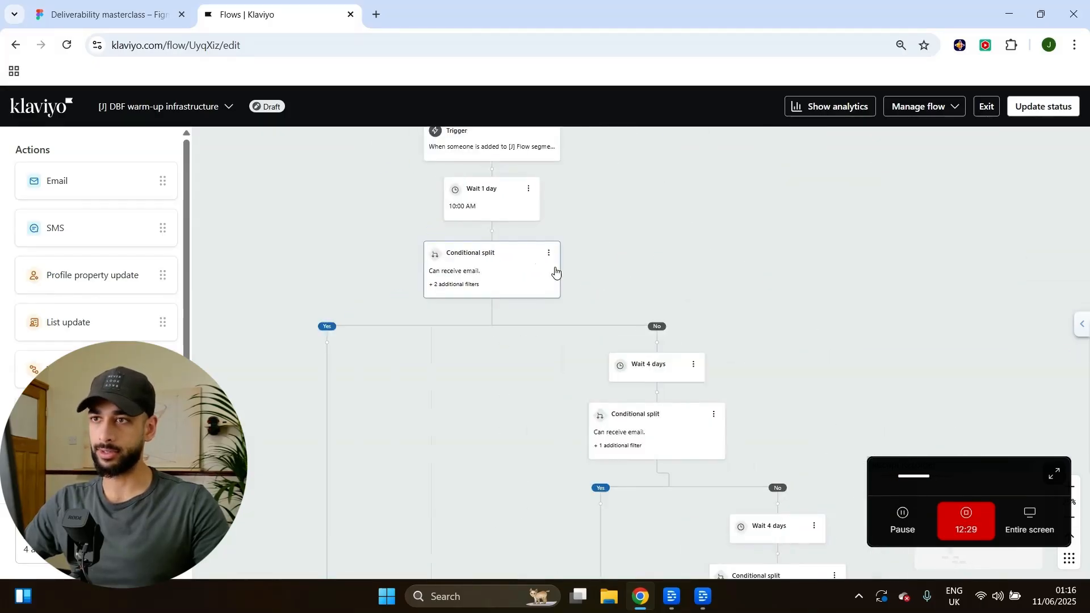
Move the canvas to bring the warm-up email nodes and split chain into view.
scroll(535, 295, "down", 7)
scroll(543, 349, "down", 10)
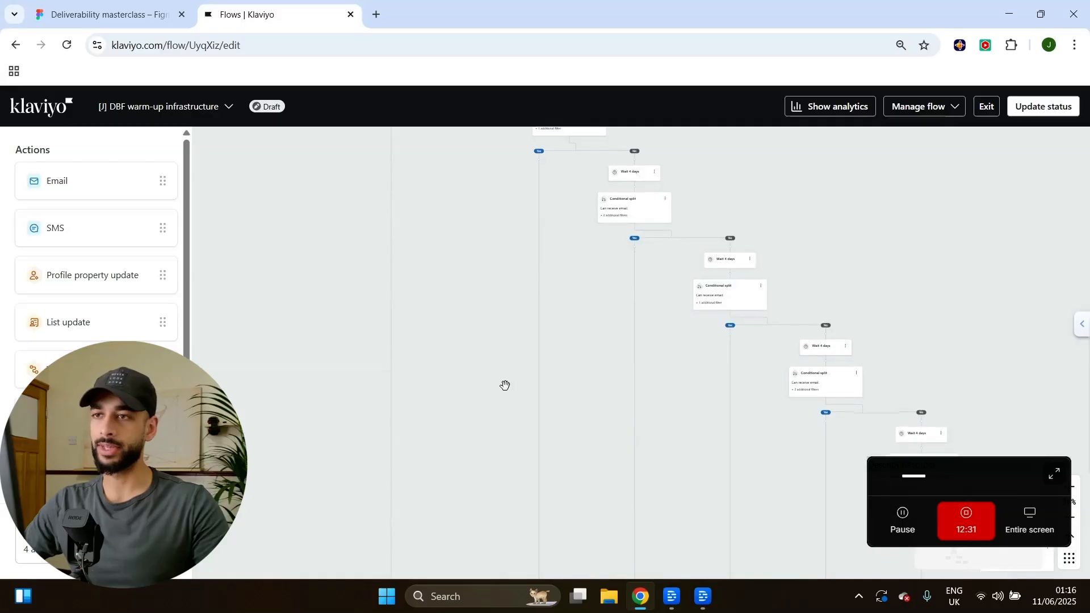
scroll(540, 298, "down", 2)
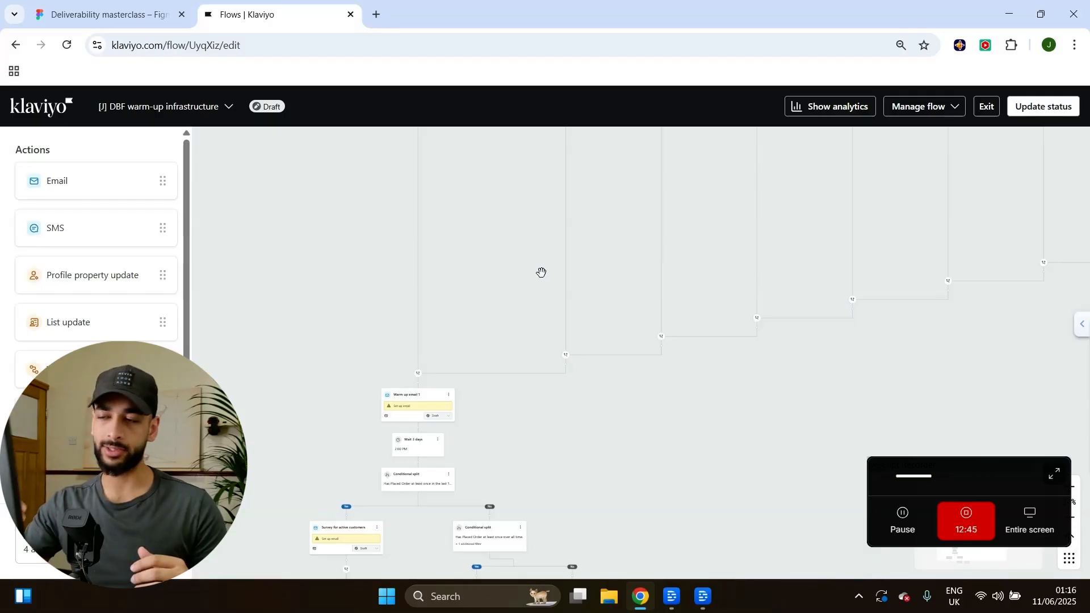
scroll(450, 348, "up", 15)
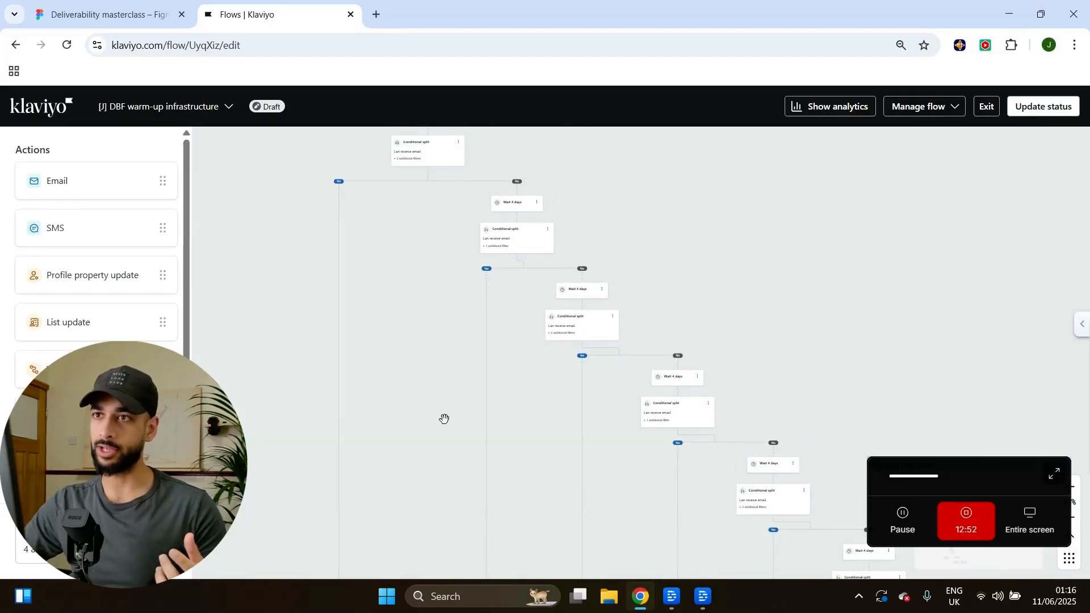
scroll(448, 403, "up", 5)
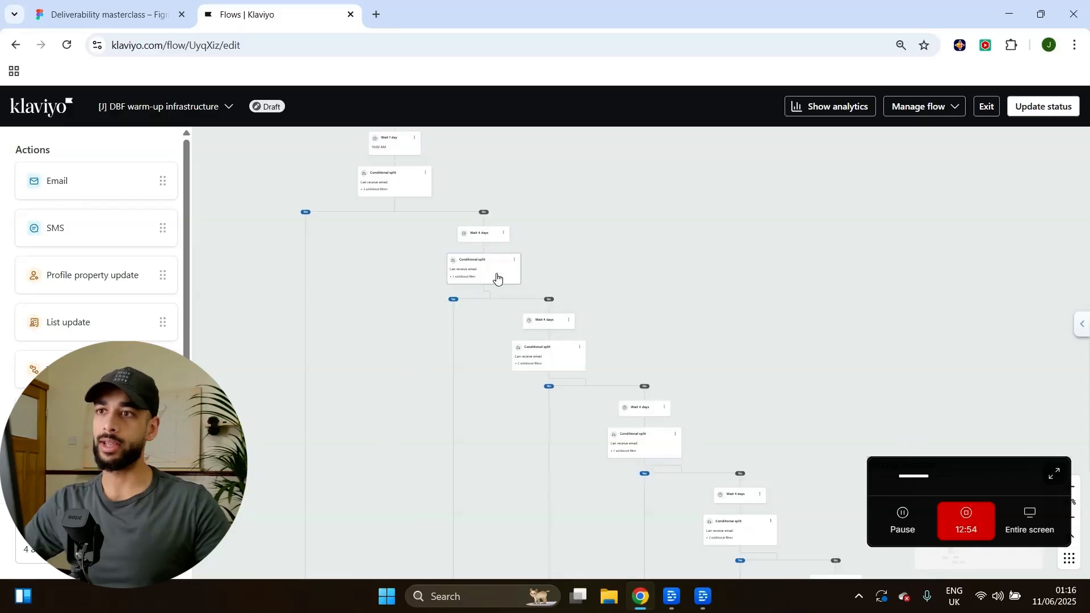
scroll(511, 239, "up", 3, "ctrl")
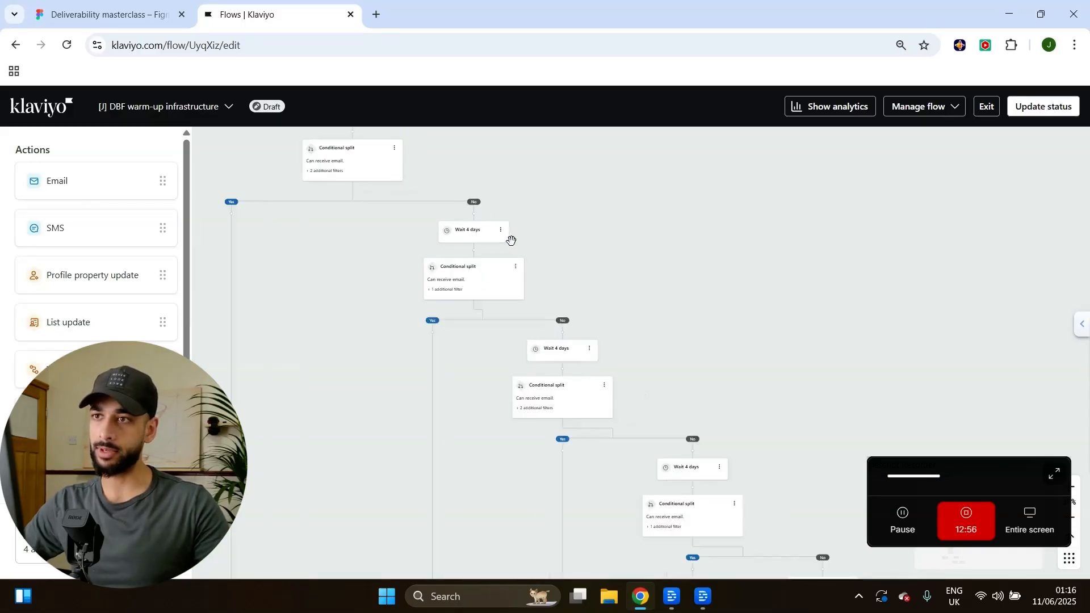
left_click_drag(336, 471, 436, 212)
scroll(487, 319, "down", 5)
left_click_drag(443, 442, 484, 219)
left_click_drag(484, 322, 516, 196)
scroll(503, 318, "up", 5, "ctrl")
left_click_drag(584, 326, 618, 216)
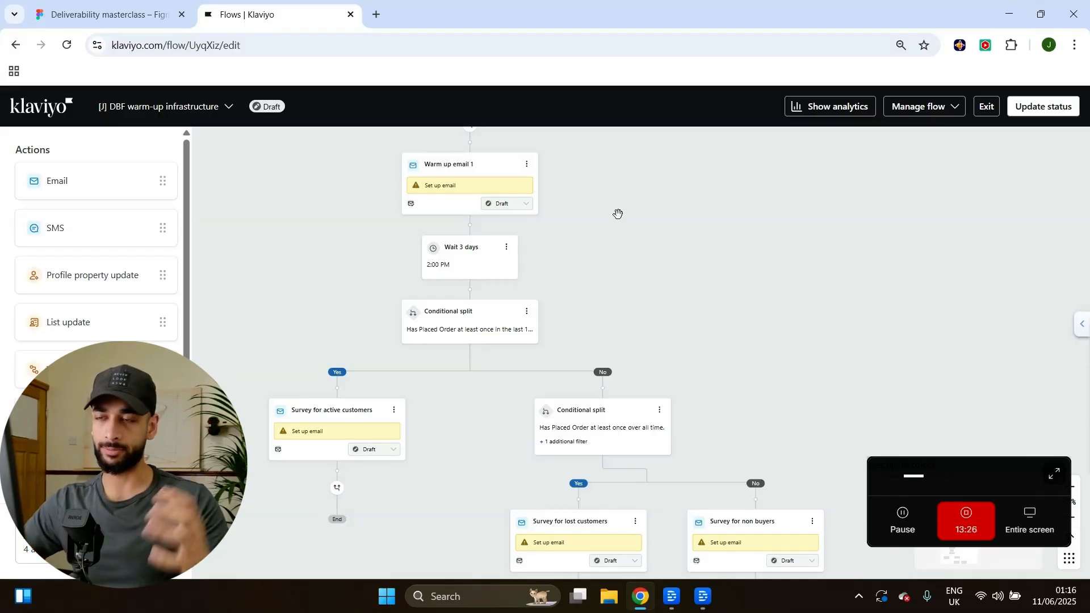
Shift the chain of splits and waits left and zoom in around the starting Trigger node.
scroll(622, 228, "down", 10)
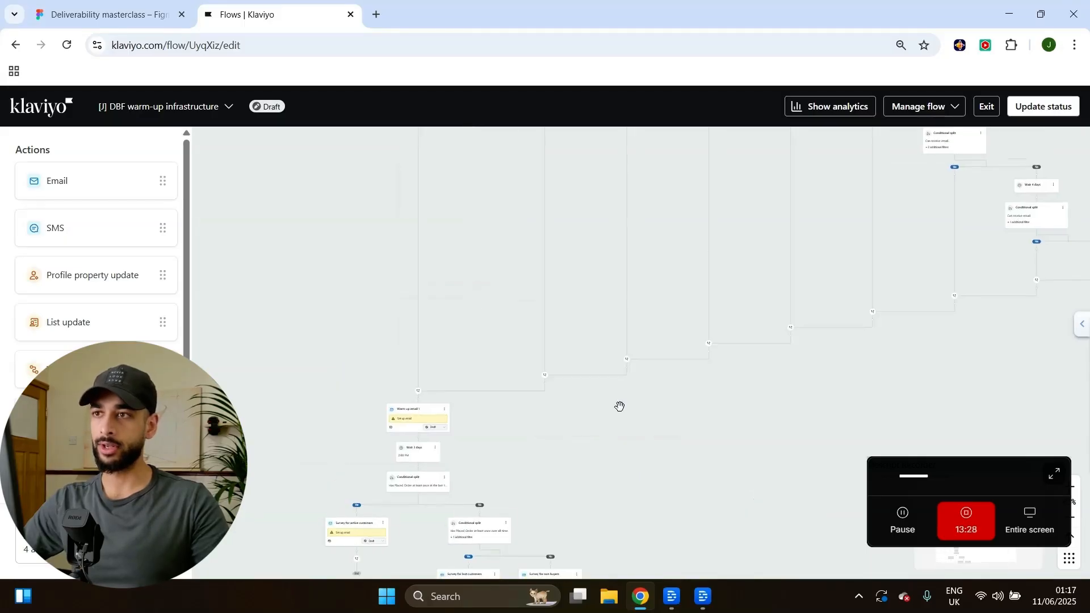
scroll(577, 364, "up", 5)
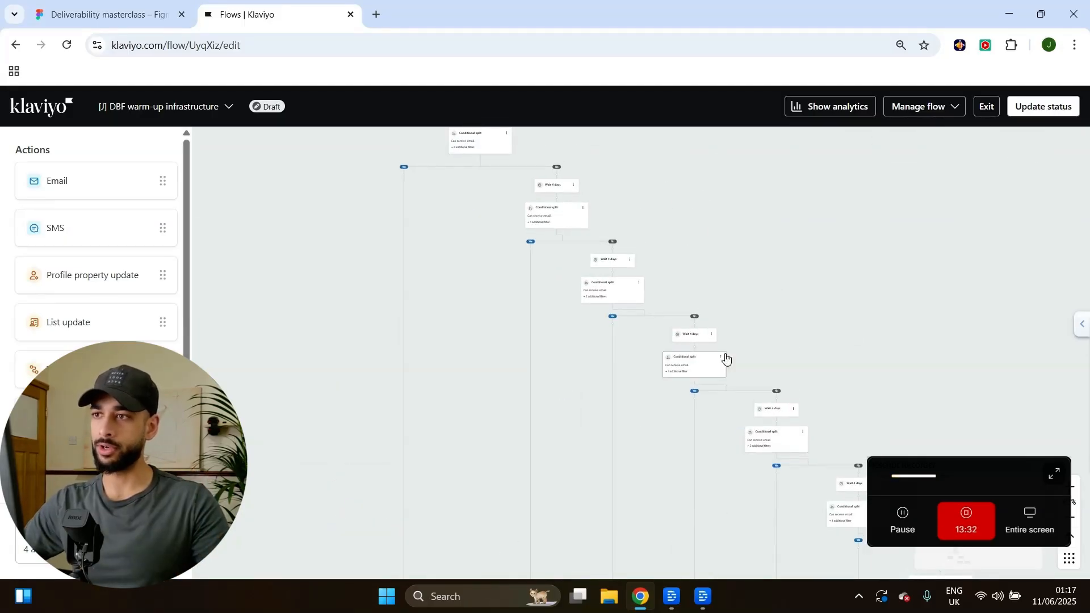
left_click_drag(905, 285, 670, 284)
scroll(715, 253, "down", 5)
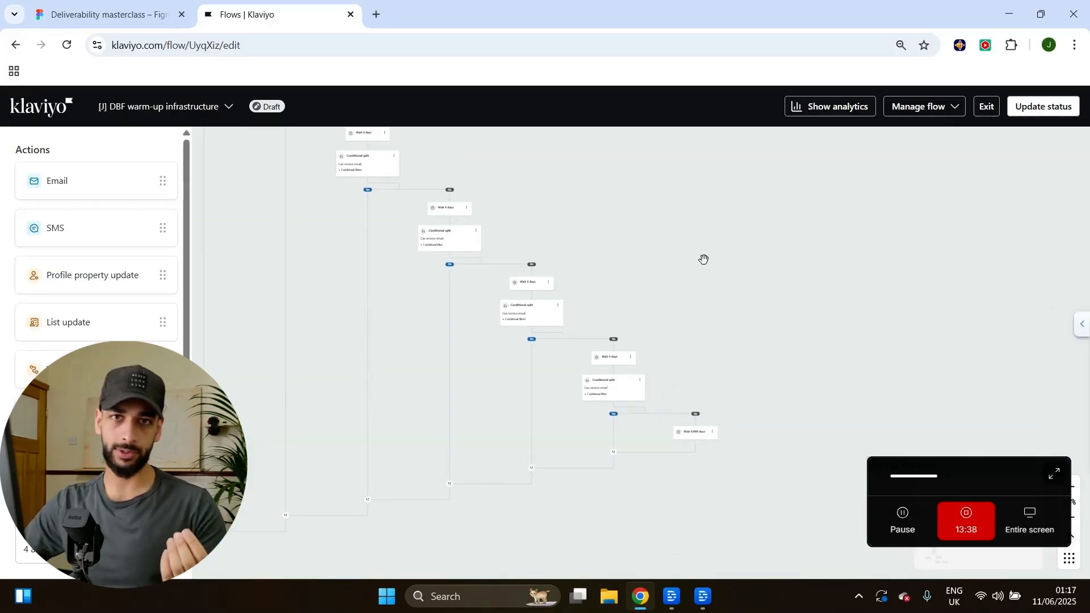
scroll(704, 260, "up", 4)
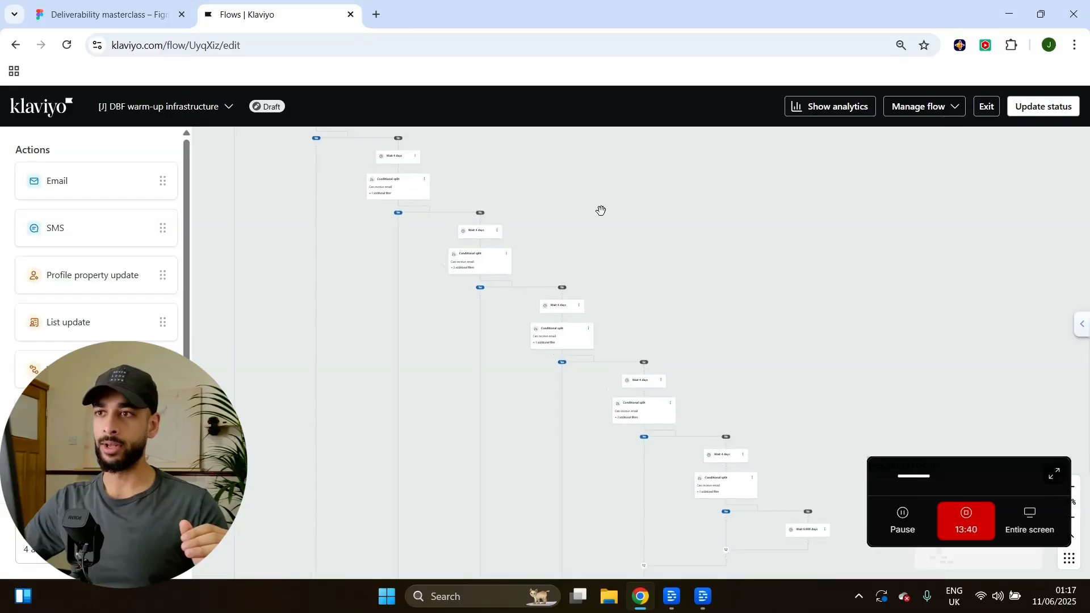
left_click_drag(735, 451, 740, 465)
left_click_drag(624, 306, 740, 334)
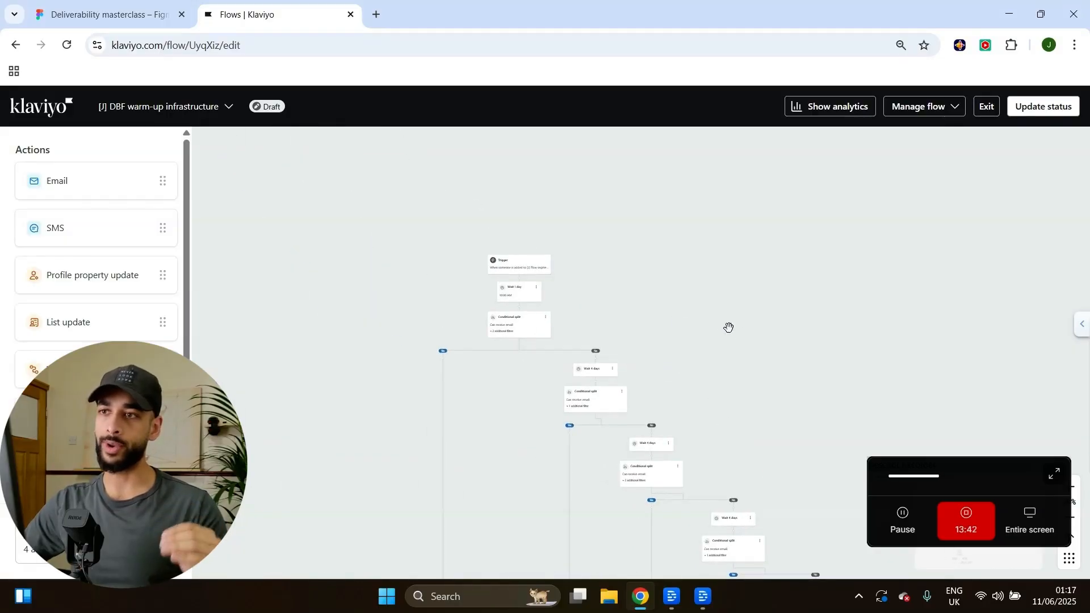
scroll(496, 274, "up", 5)
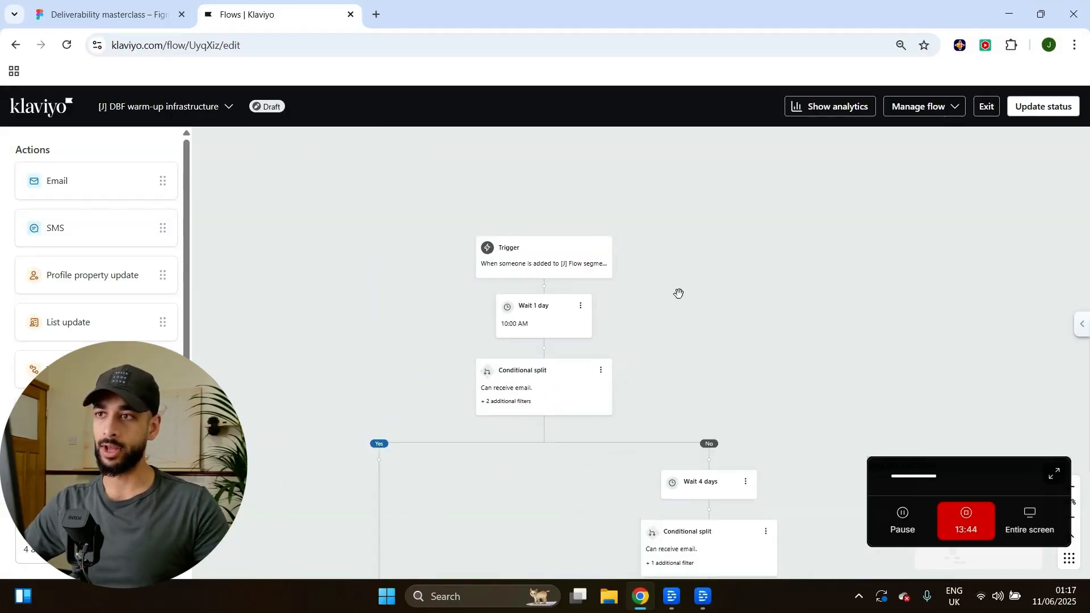
Open the Trigger node to see its Added to segment setting.
left_click(510, 241)
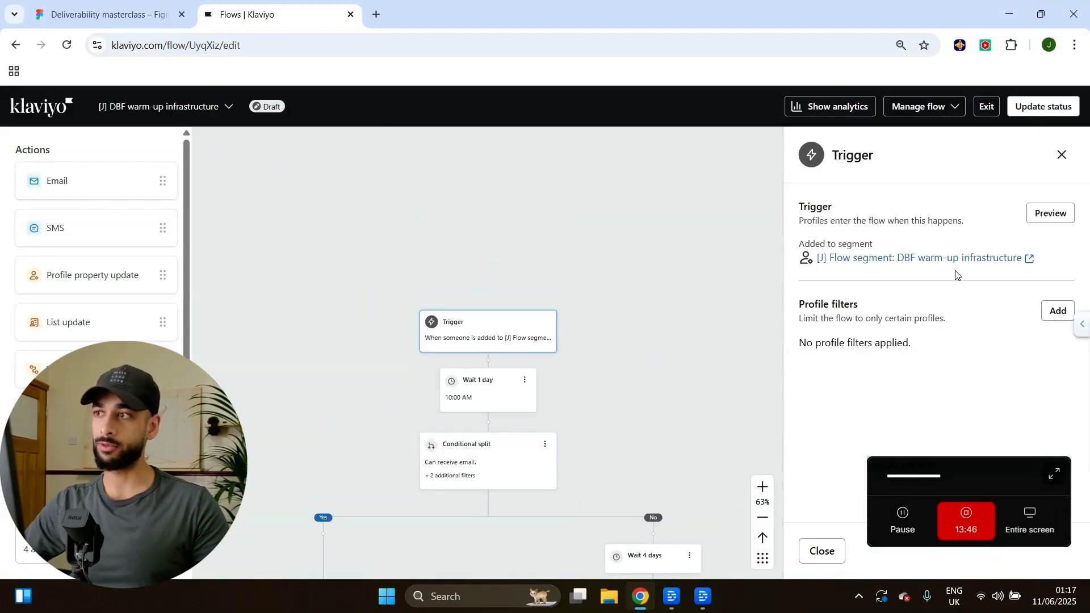
left_click_drag(781, 383, 638, 261)
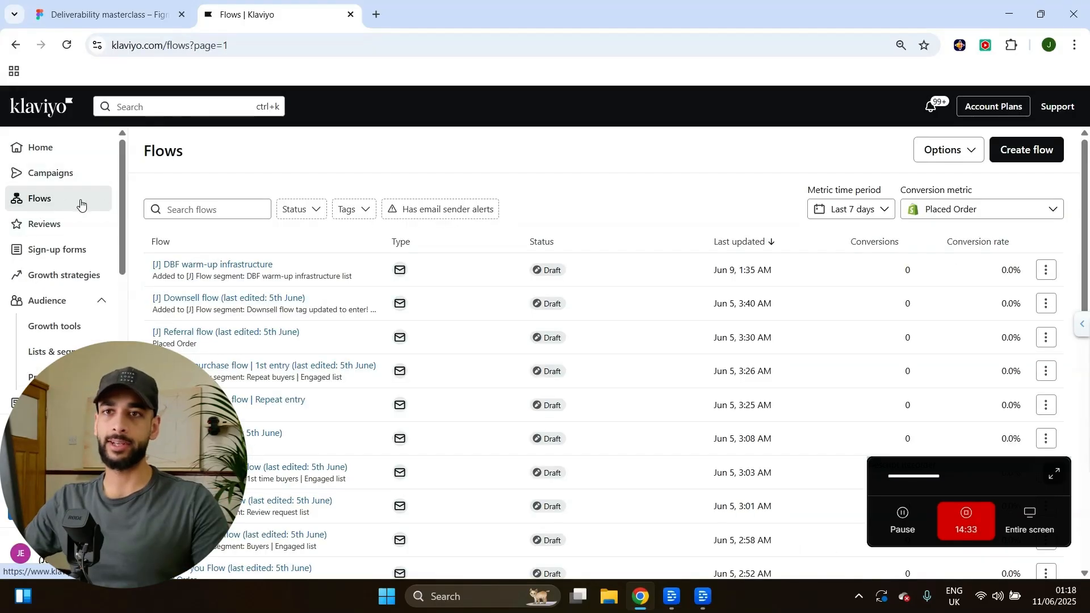
Go to the Lists & segments page and open the Create New dropdown.
left_click(1039, 151)
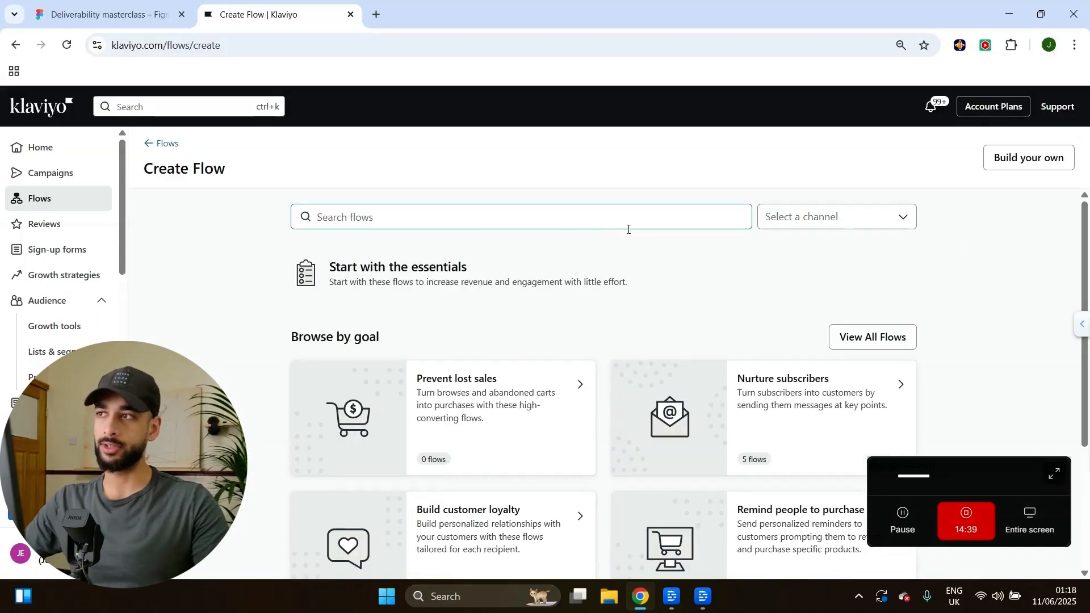
left_click(71, 351)
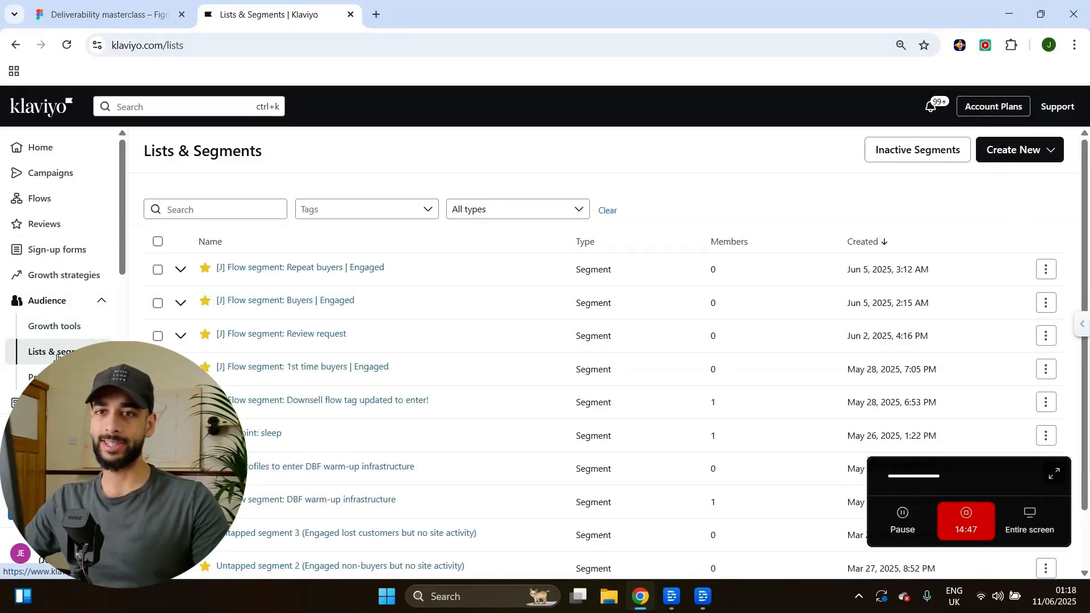
left_click(1016, 150)
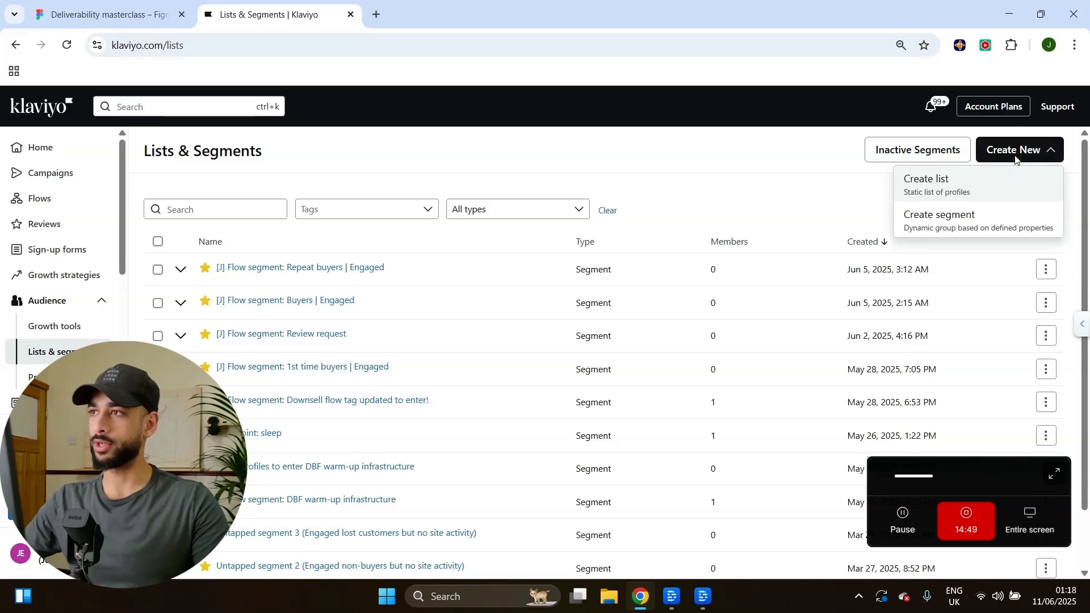
Start a new segment named 'Placeholder segment' with a can-receive-marketing consent condition.
left_click(947, 229)
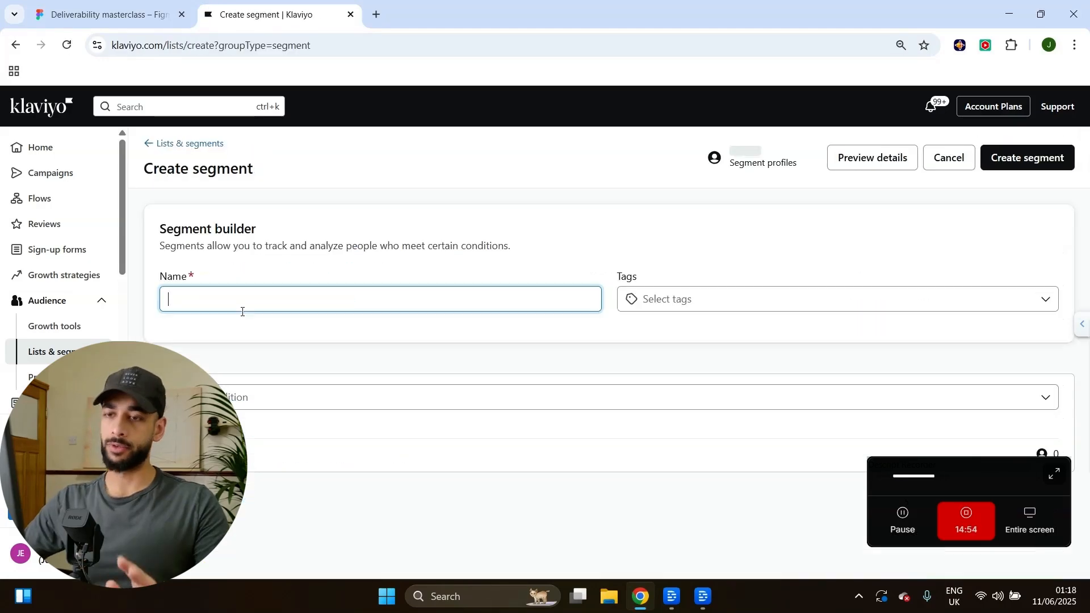
type("Pl")
key("Caps_Lock")
type("ac")
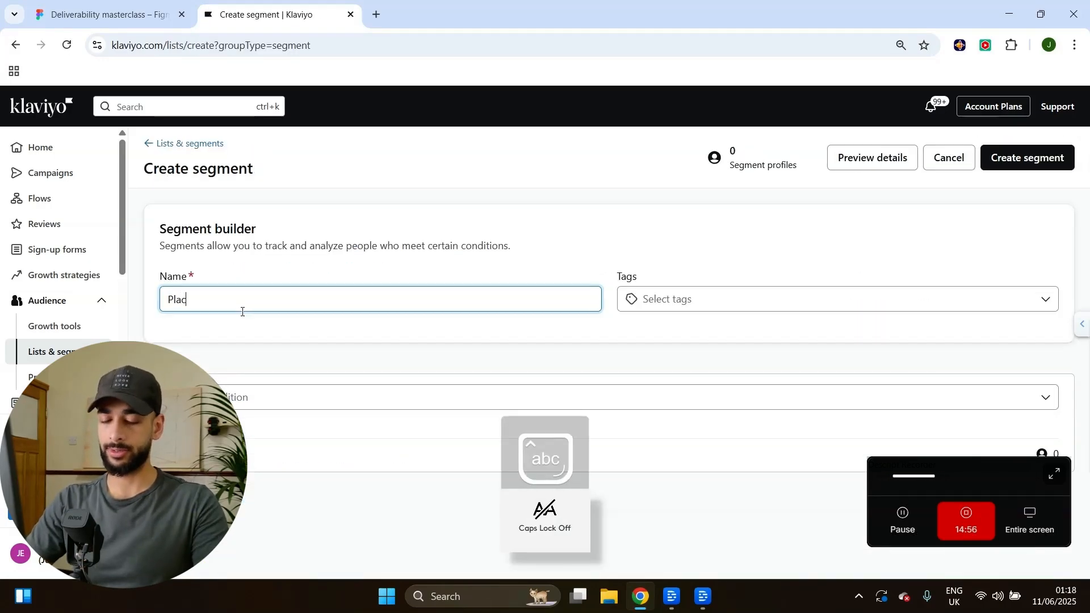
type("eholder segment")
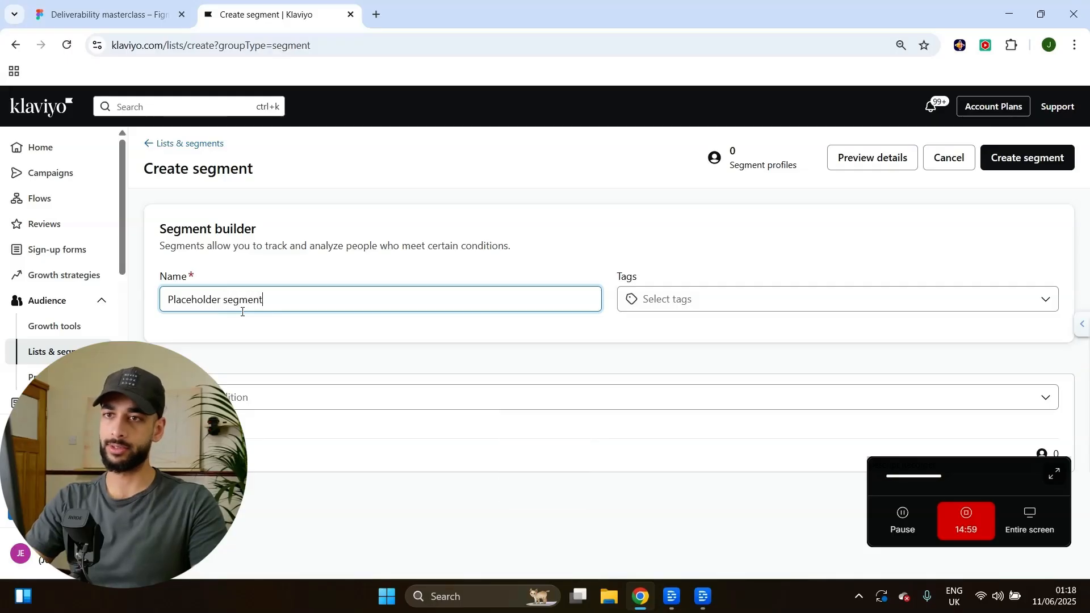
left_click(340, 397)
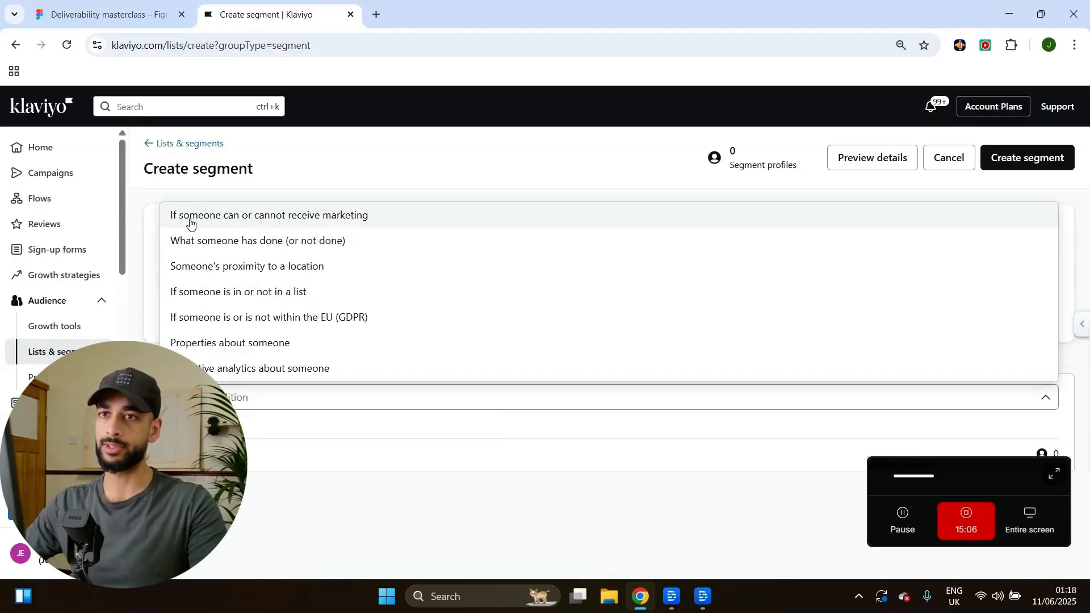
left_click(293, 219)
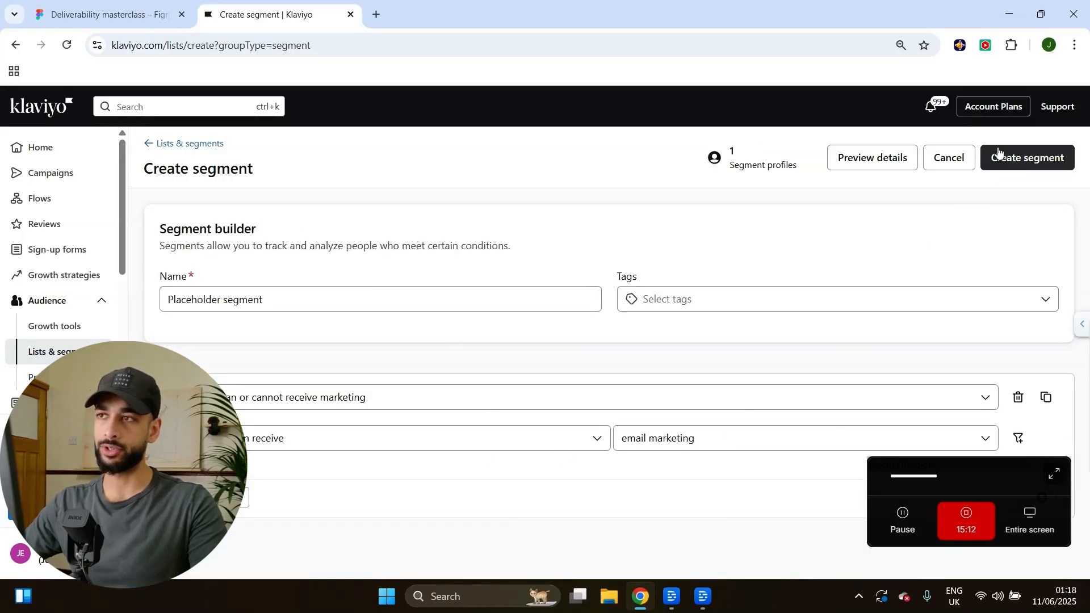
Save the Placeholder segment and return to the Flows list.
left_click(1015, 158)
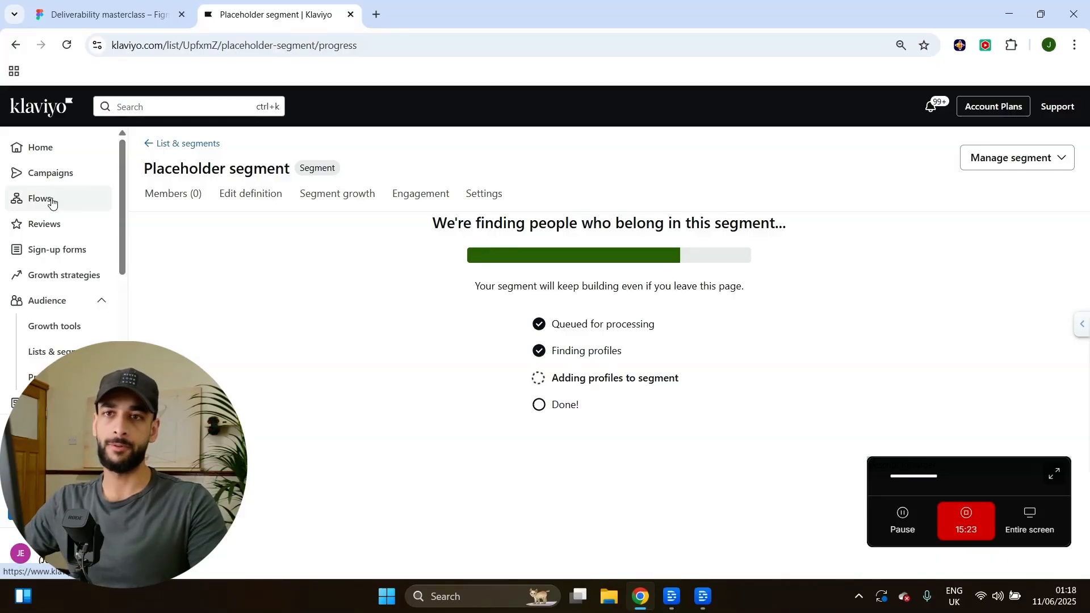
left_click(51, 202)
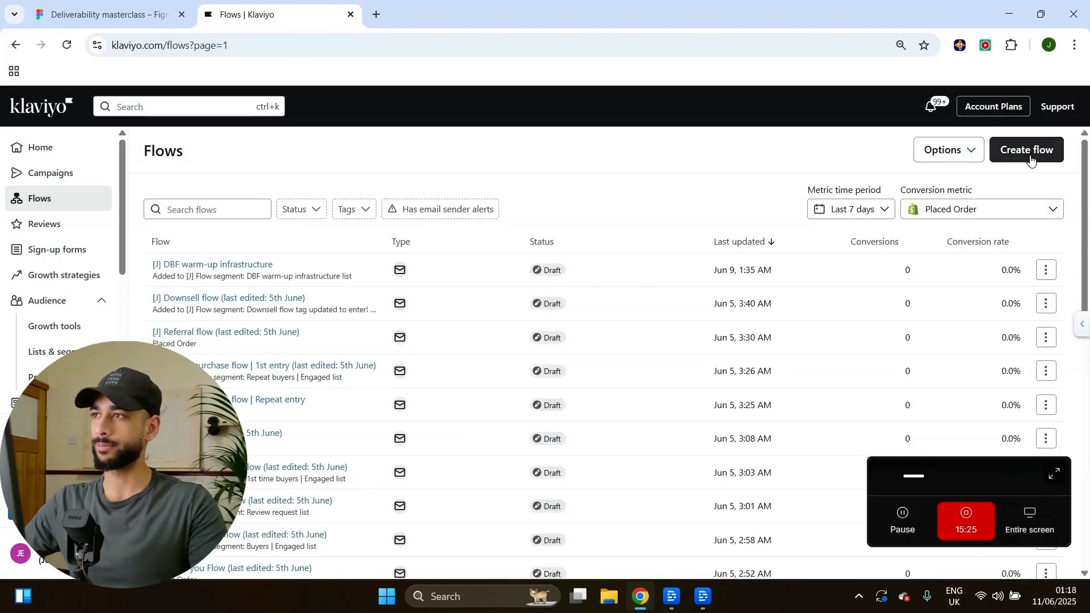
left_click(1031, 161)
Build a new flow from scratch named 'DBF warm-up infrastructure (video)'.
left_click(1010, 159)
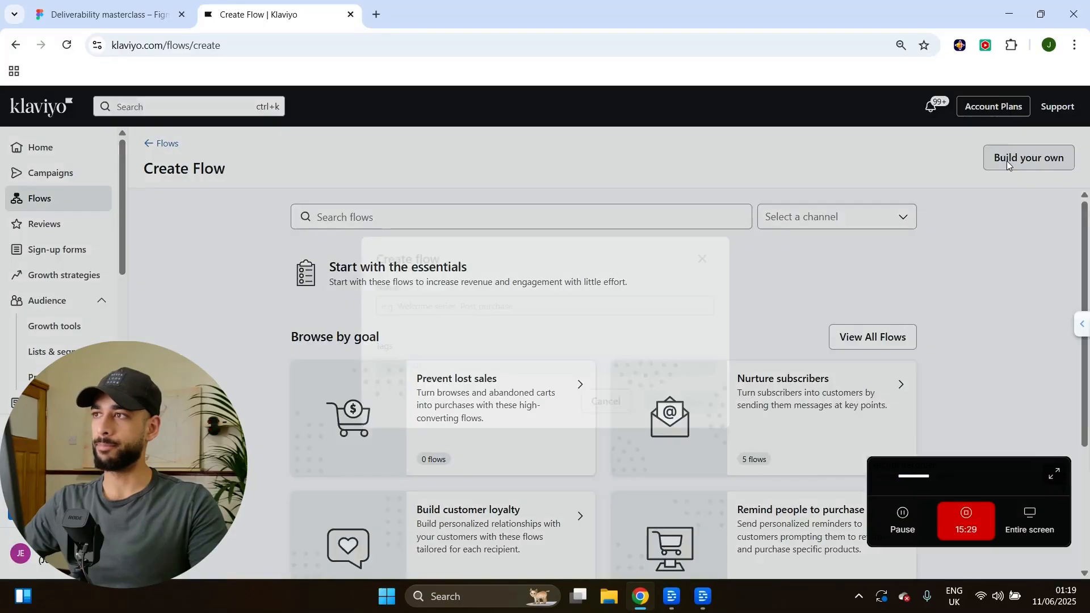
left_click(440, 309)
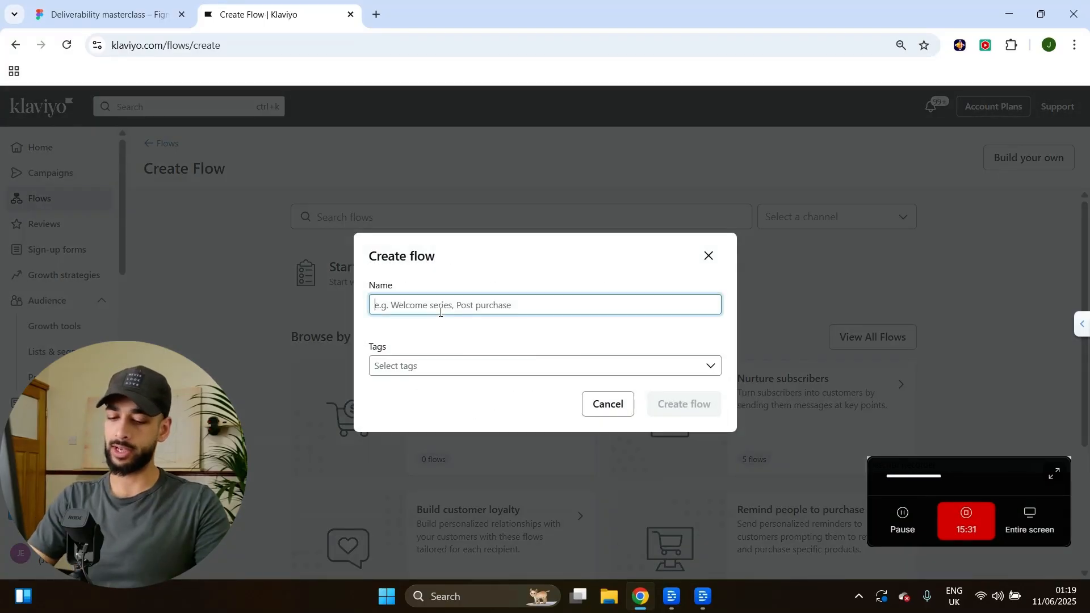
key("Caps_Lock")
type("DBF")
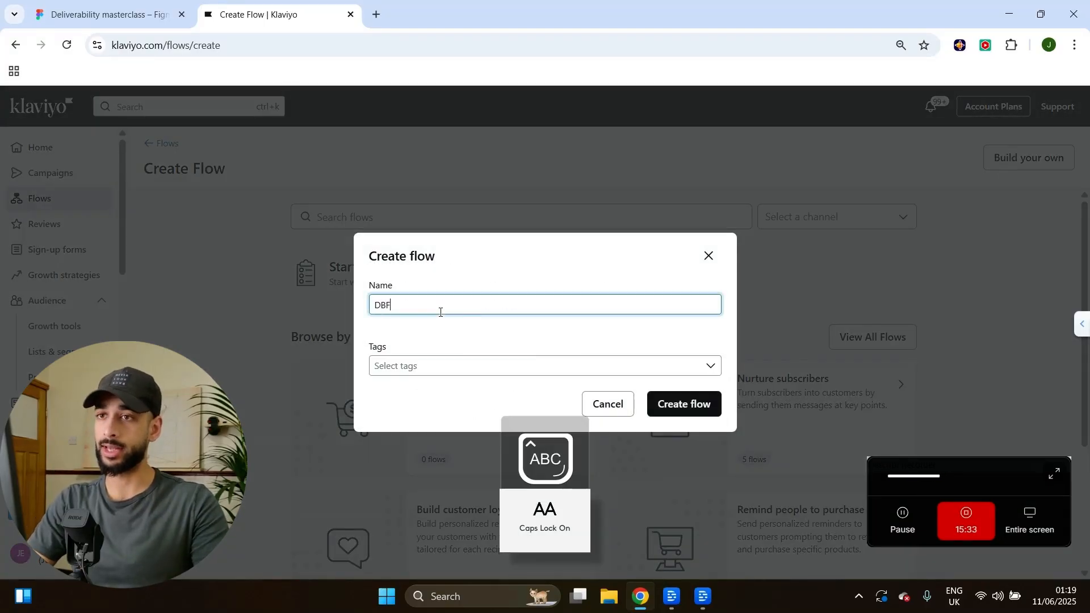
key("Caps_Lock")
type("warm-up infras")
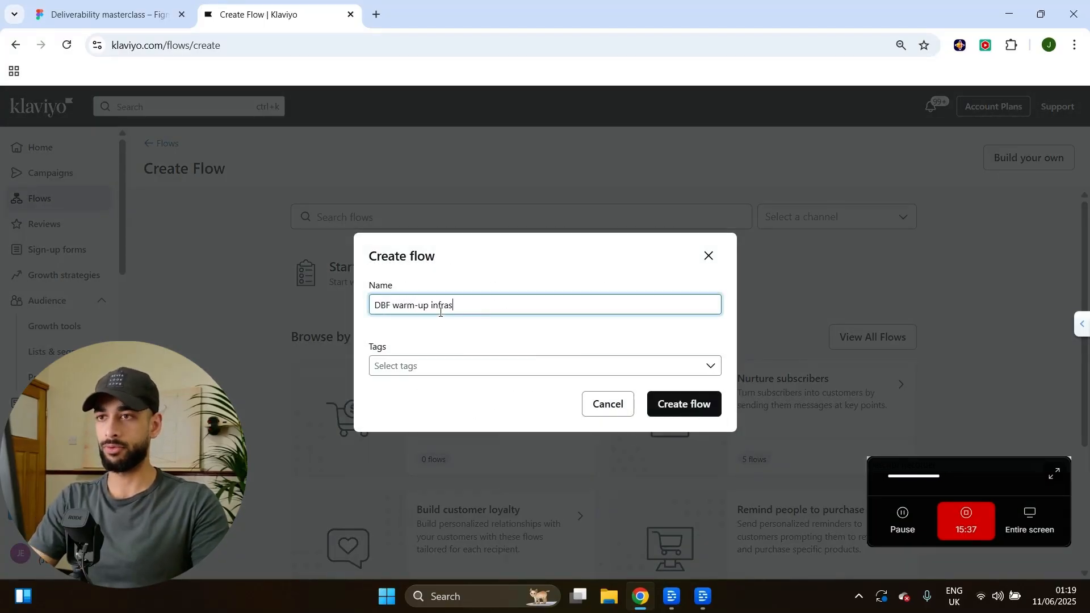
type("tructure (video)")
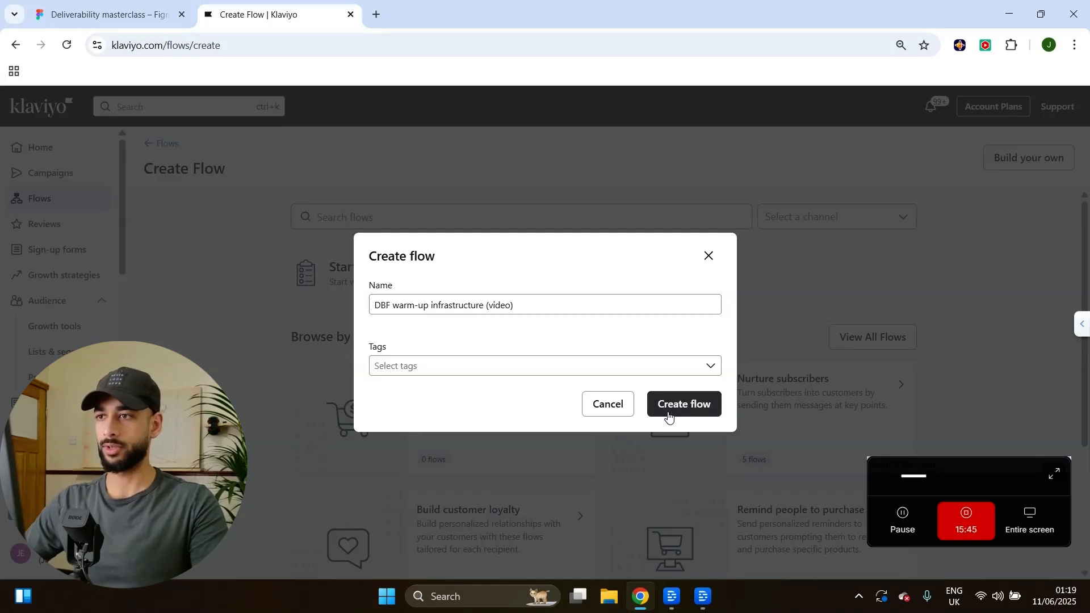
left_click(666, 403)
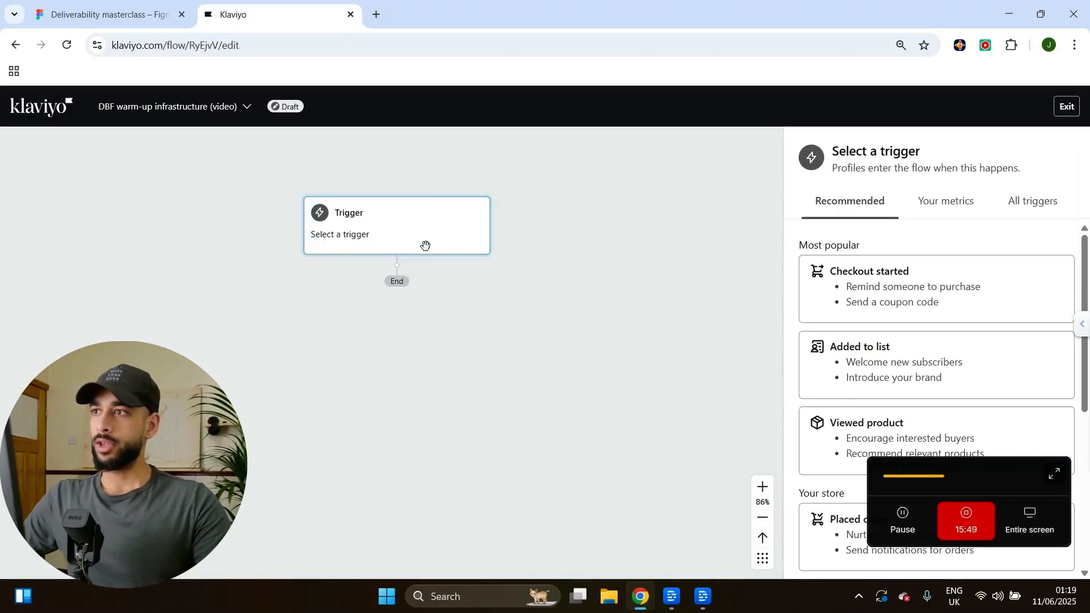
Choose Added to segment from all trigger types as the flow's trigger.
left_click(1034, 202)
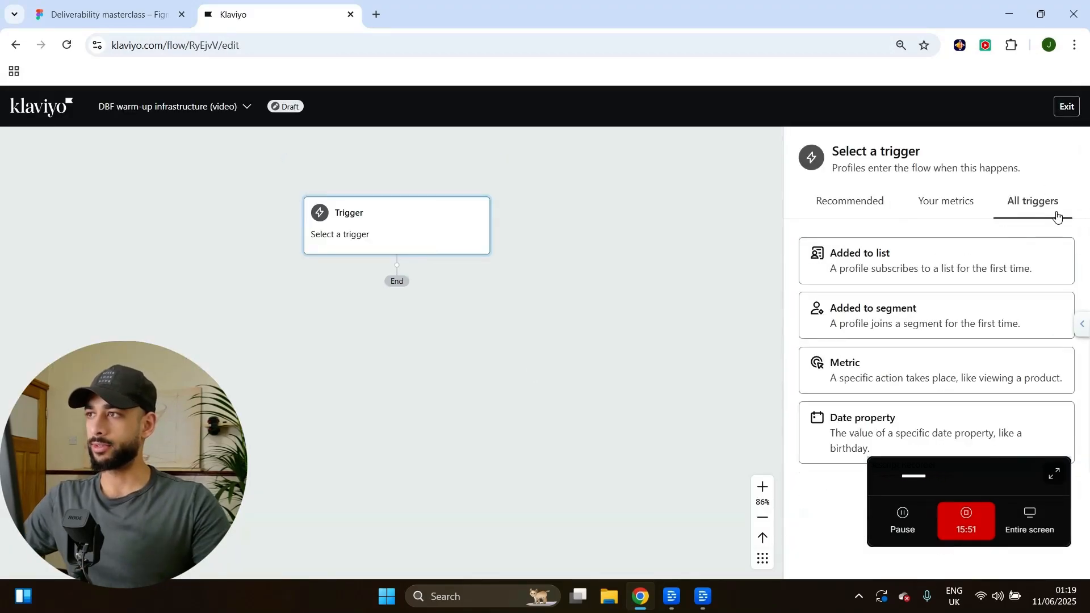
left_click(868, 324)
scroll(921, 353, "down", 3)
scroll(897, 358, "up", 3)
left_click_drag(953, 471, 132, 478)
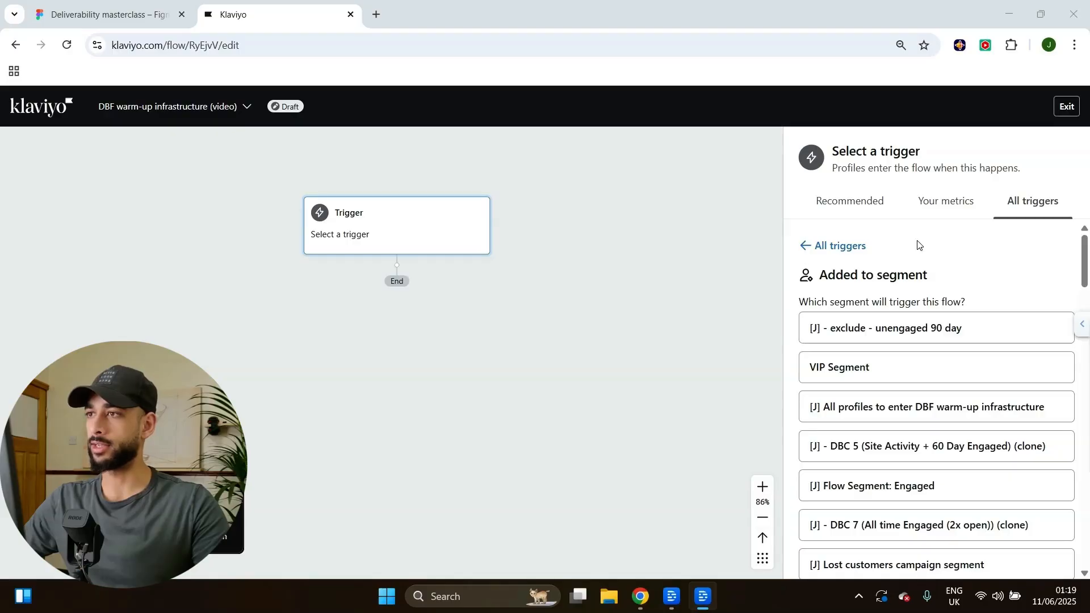
scroll(975, 258, "down", 10)
scroll(949, 358, "up", 10)
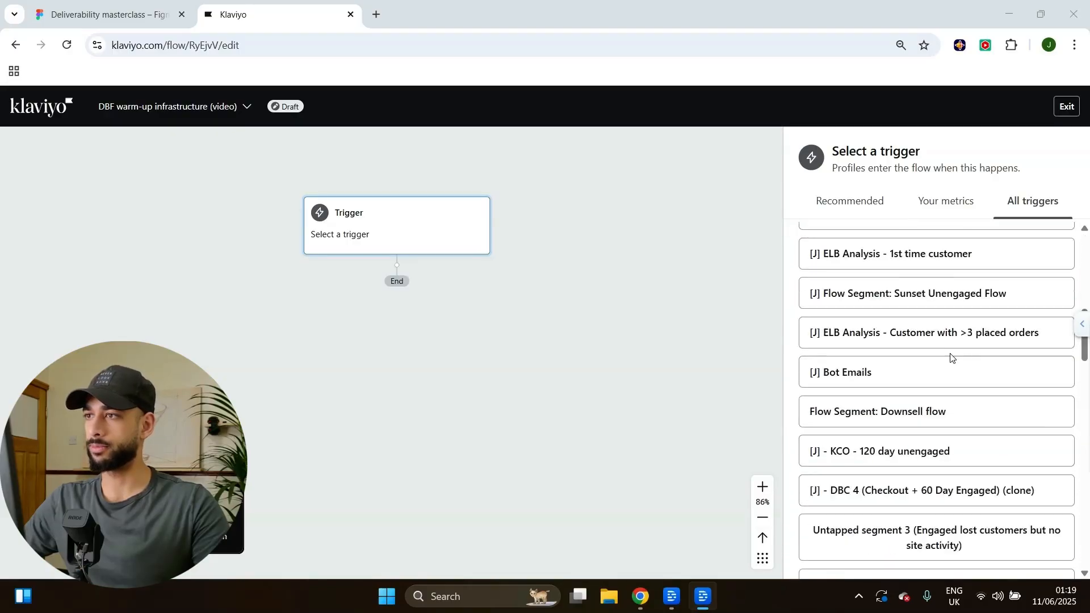
left_click(976, 258)
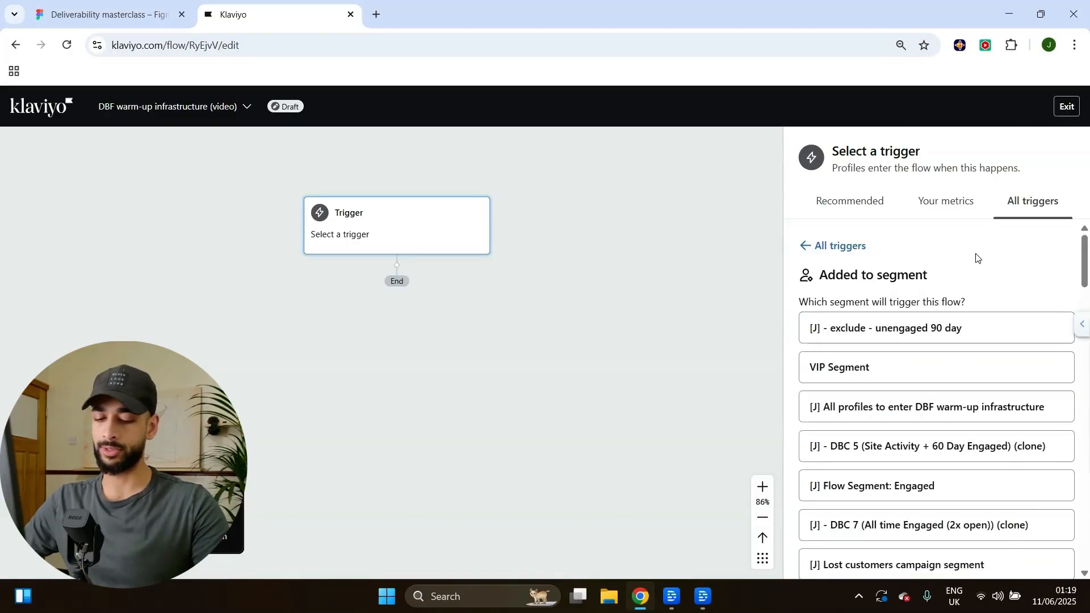
Find and select Placeholder segment as the trigger segment, then save the trigger.
key("ctrl+f")
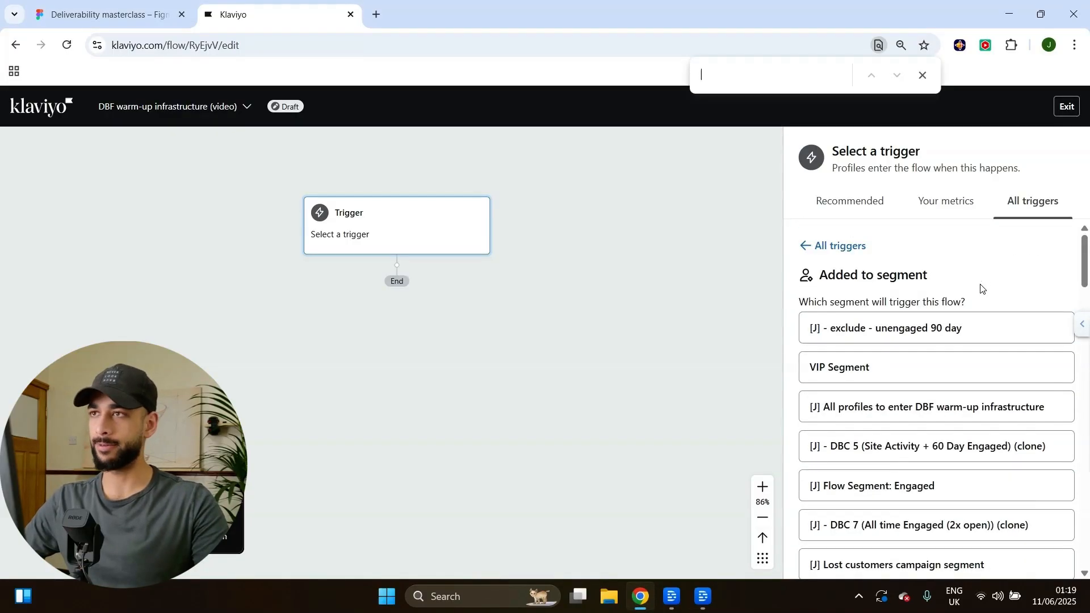
type("plach")
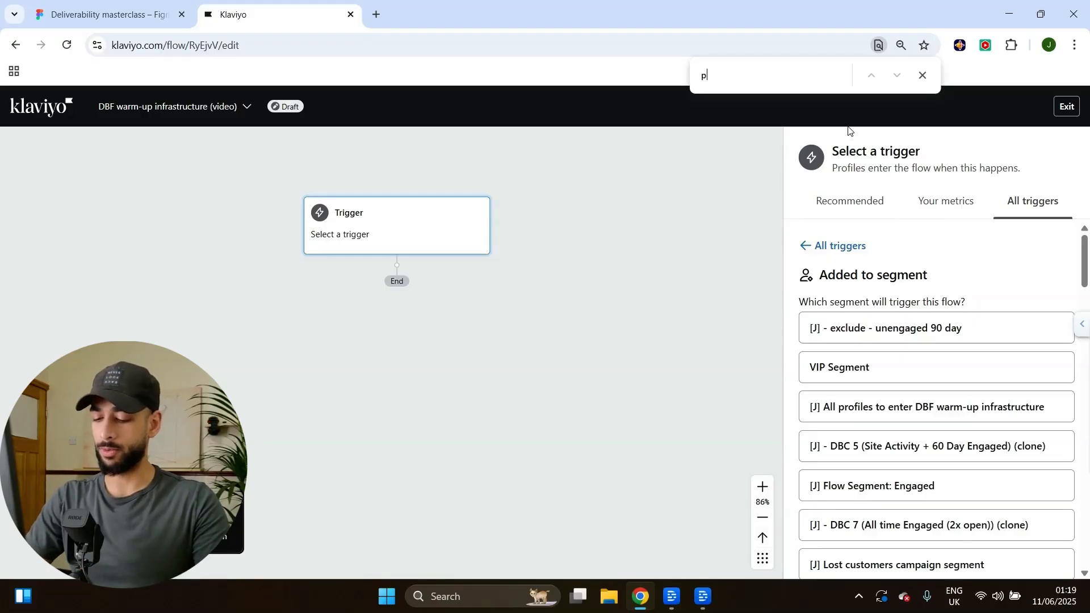
key("BackSpace")
type("ehol")
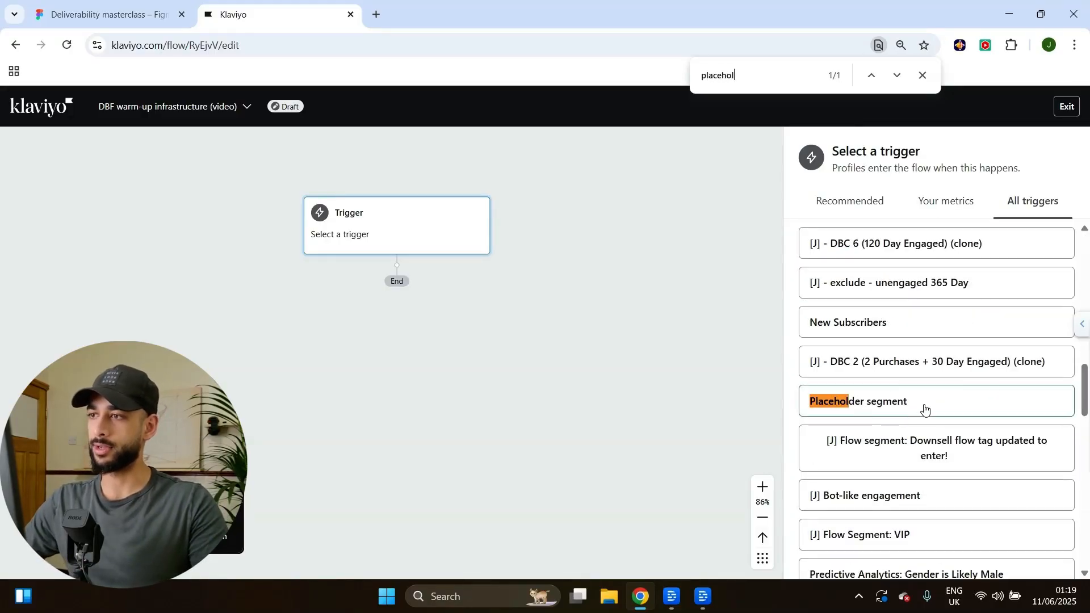
scroll(899, 411, "down", 1)
left_click(863, 329)
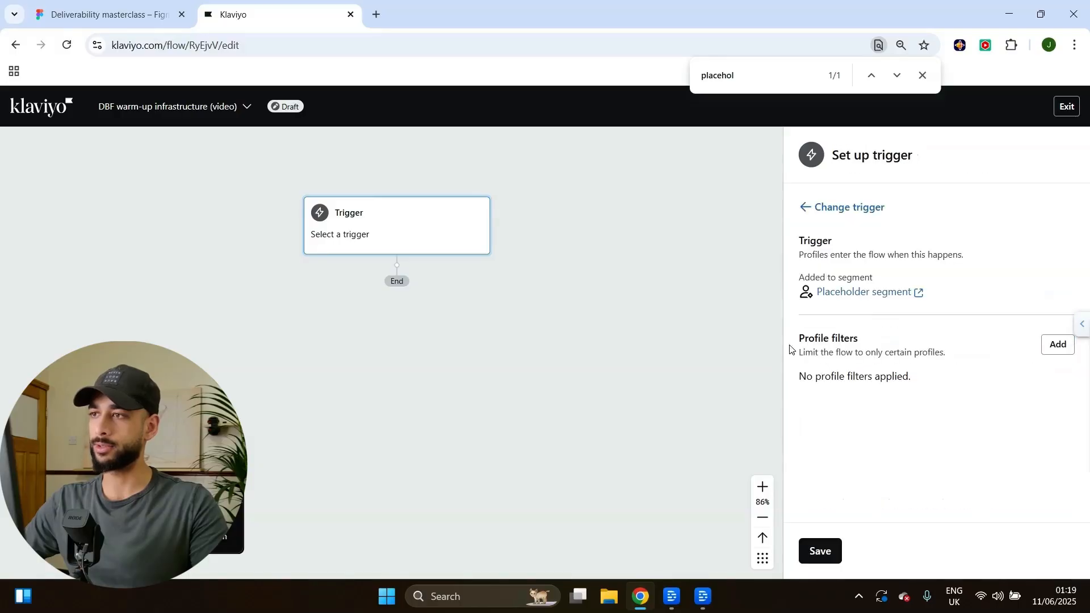
left_click(820, 551)
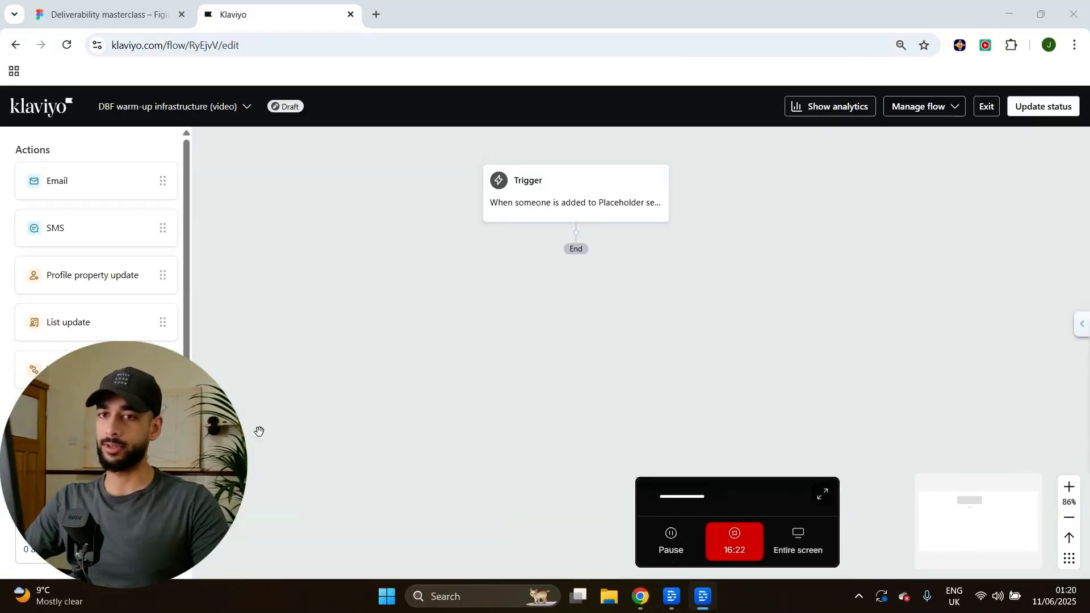
Add a conditional split under the trigger and a second split on its No branch.
scroll(96, 239, "down", 2)
left_click_drag(83, 467, 572, 271)
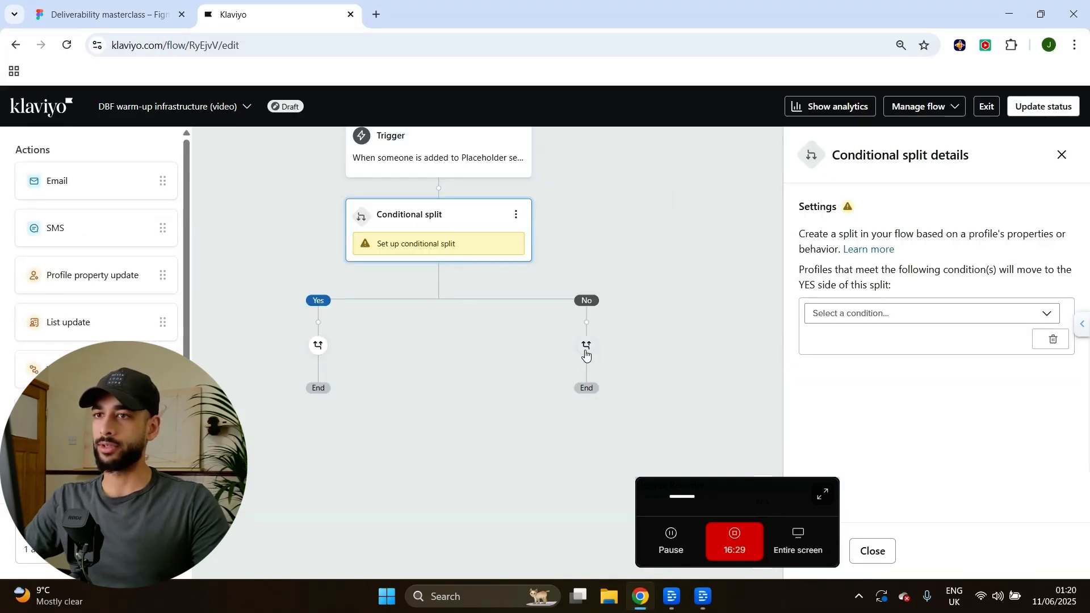
mouse_move(457, 348)
left_mouse_down()
mouse_move(329, 346)
mouse_move(526, 343)
left_mouse_up()
left_click_drag(458, 358, 337, 329)
left_click_drag(709, 235, 688, 255)
scroll(97, 255, "down", 2)
left_click_drag(68, 471, 528, 368)
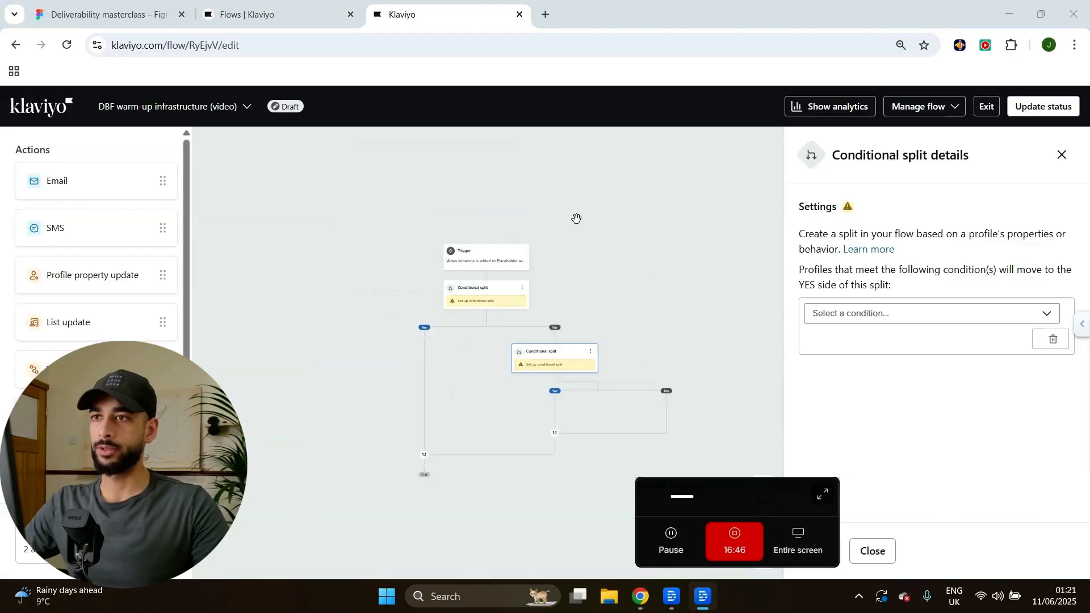
left_click_drag(660, 333, 601, 228)
scroll(557, 236, "up", 2)
left_click_drag(576, 281, 539, 224)
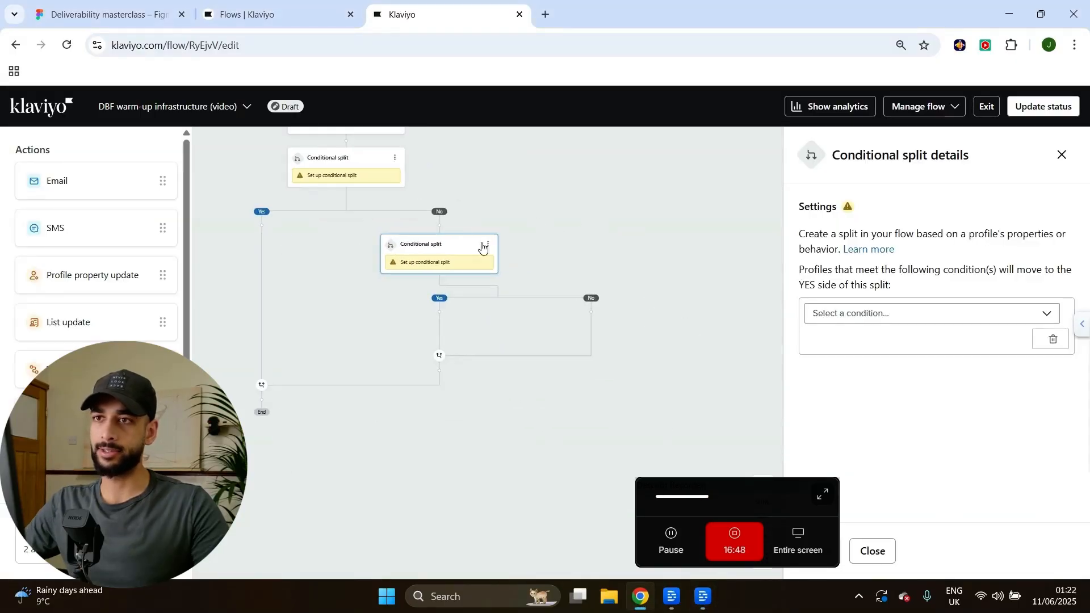
scroll(81, 454, "down", 2)
Add further conditional splits onto the successive lower No branches.
left_click_drag(82, 471, 599, 337)
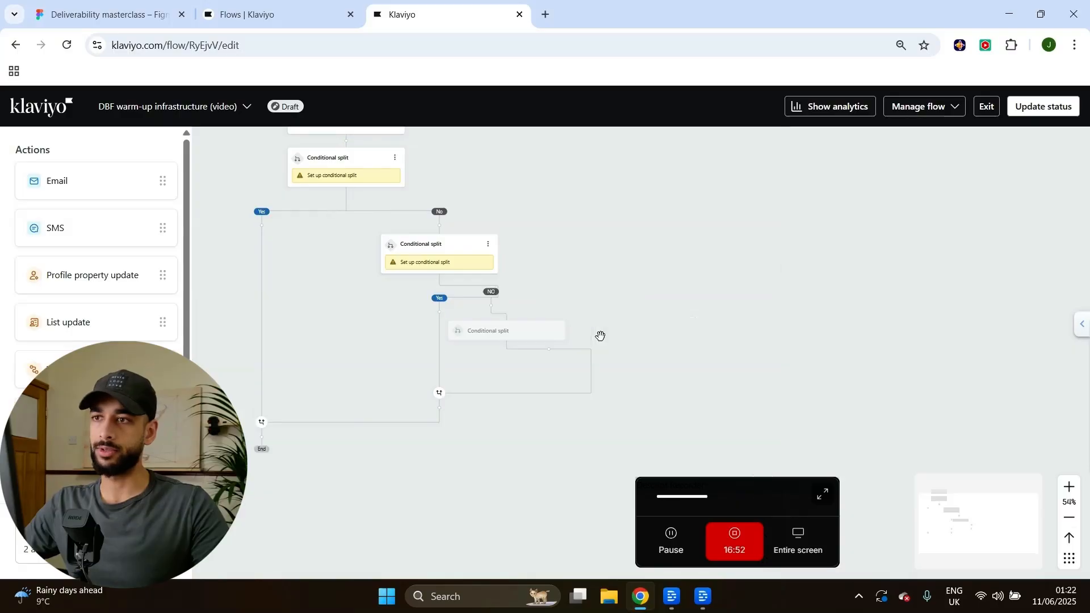
scroll(82, 454, "down", 2)
left_click_drag(81, 471, 601, 340)
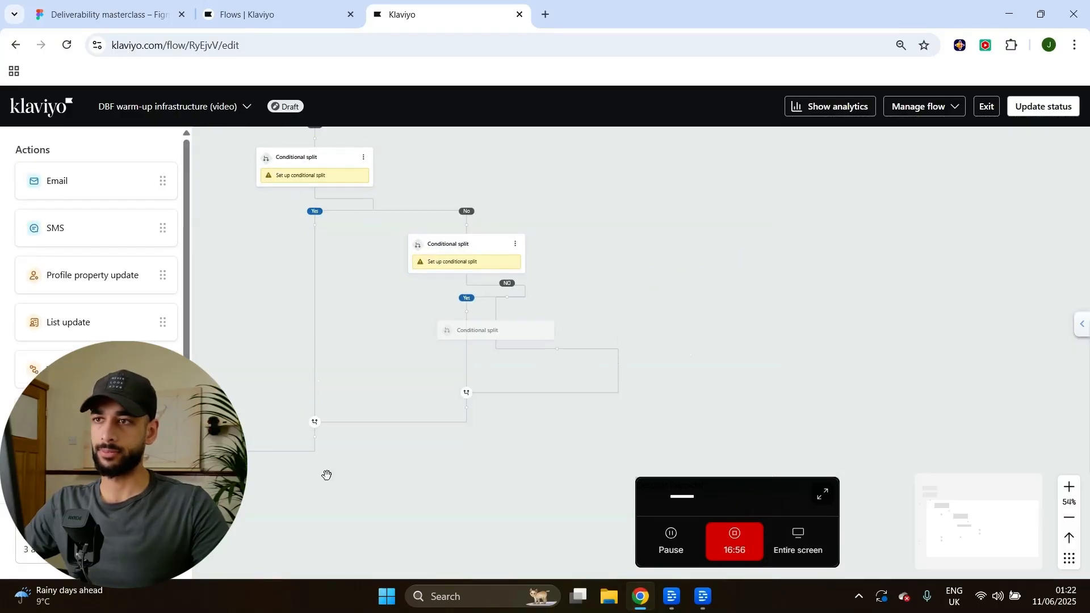
scroll(701, 258, "down", 1)
left_click_drag(729, 215, 453, 204)
scroll(82, 454, "down", 2)
left_click_drag(77, 475, 513, 359)
left_click_drag(657, 296, 664, 255)
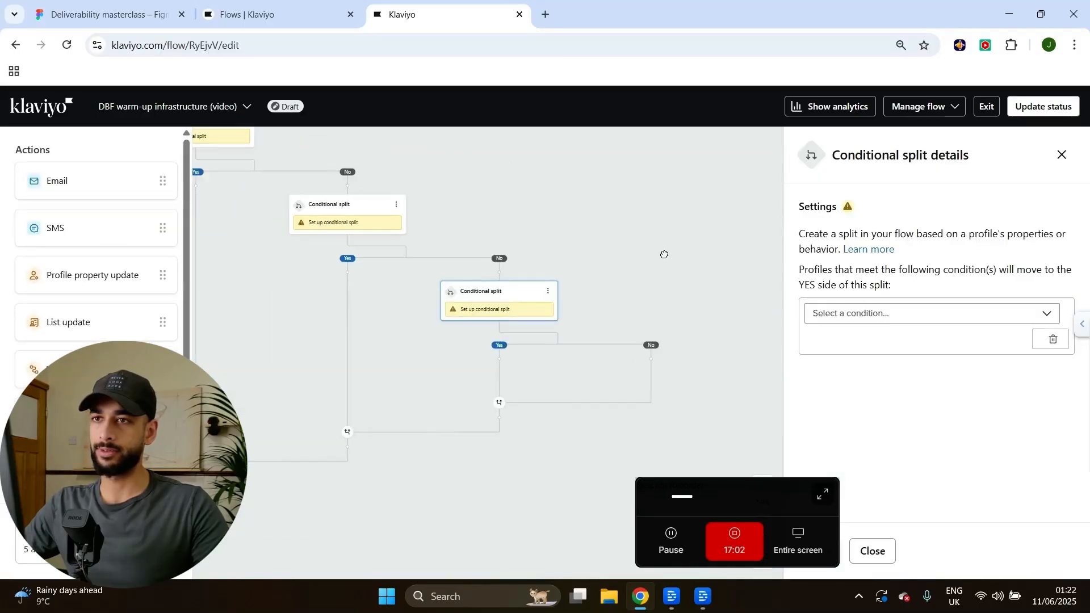
Delete the stray time delay placed under a lower No branch and drag in another step.
left_click_drag(76, 448, 618, 370)
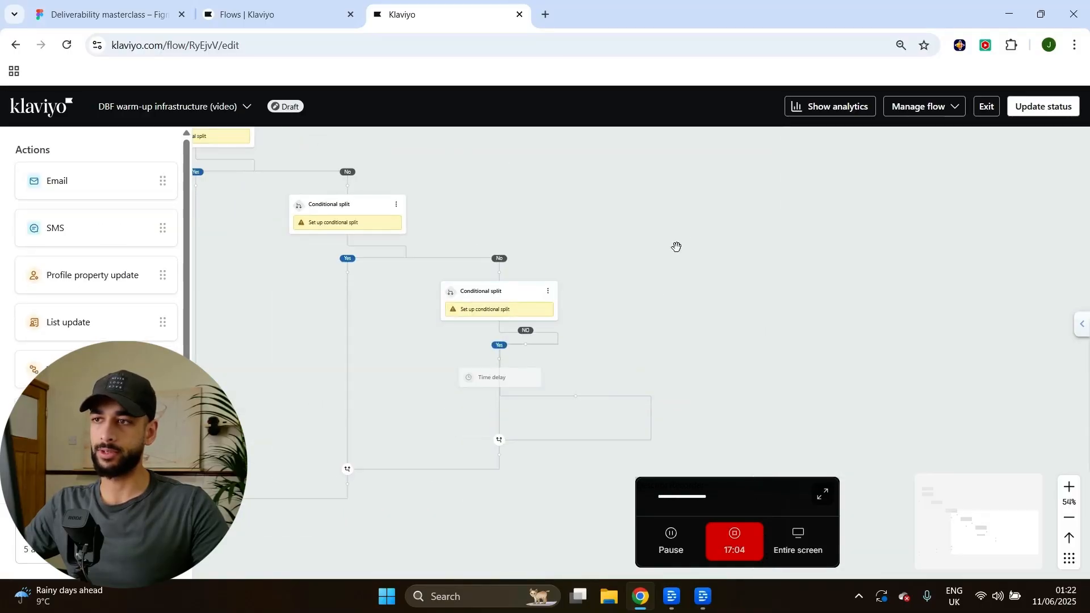
scroll(685, 237, "up", 2)
left_click_drag(731, 329, 597, 207)
left_click(550, 315)
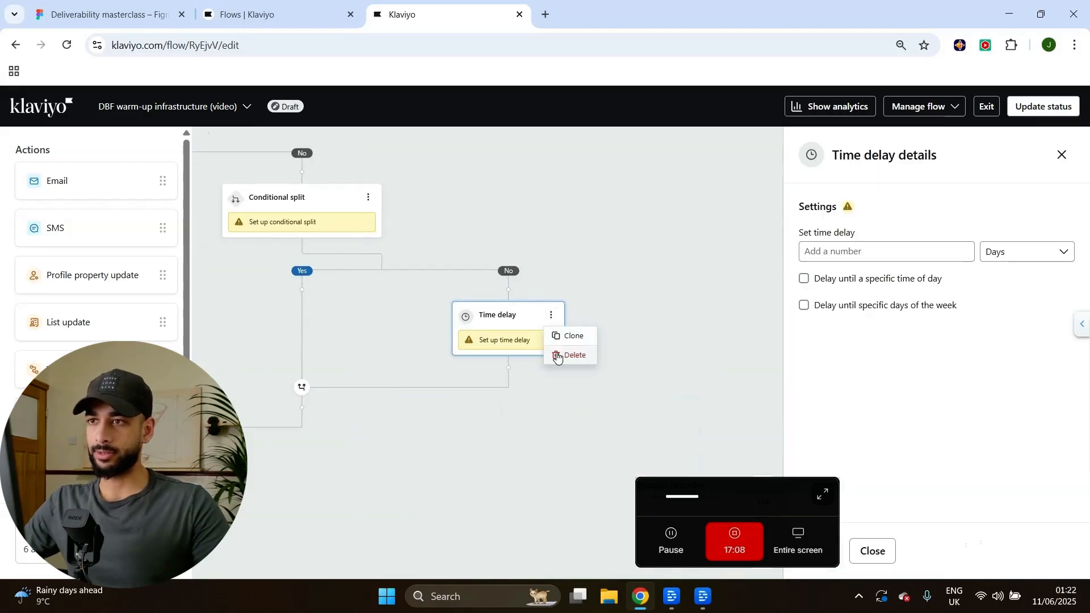
left_click(555, 354)
key("Return")
scroll(76, 454, "down", 2)
left_click_drag(76, 471, 517, 298)
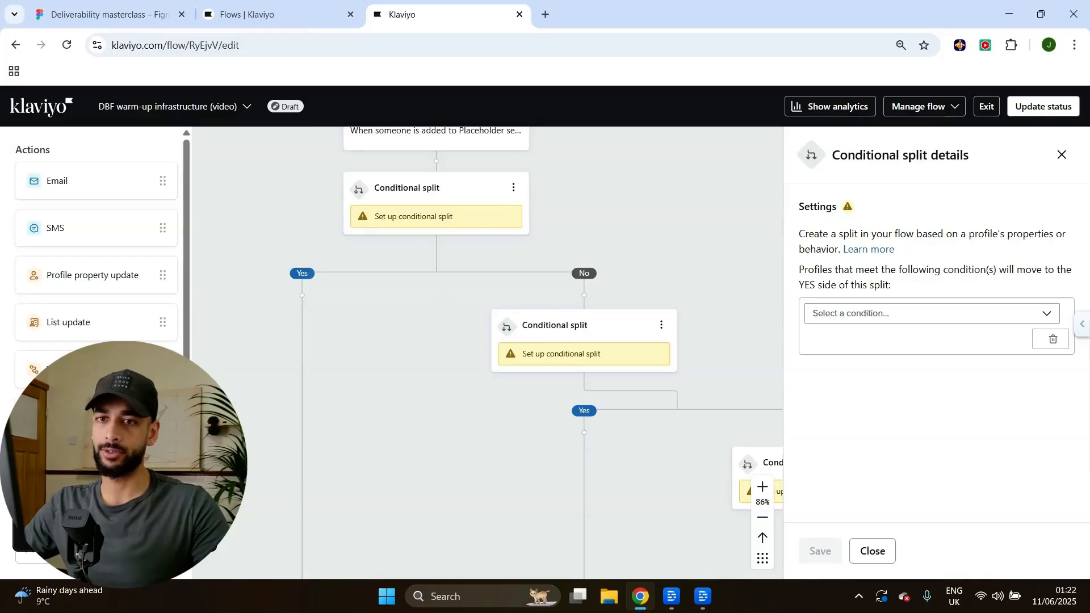
left_click_drag(105, 474, 278, 477)
Add a time delay on the first No branch waiting 4 days until 10:00 AM.
left_click_drag(63, 487, 525, 315)
left_click(885, 252)
type("4")
left_click(820, 551)
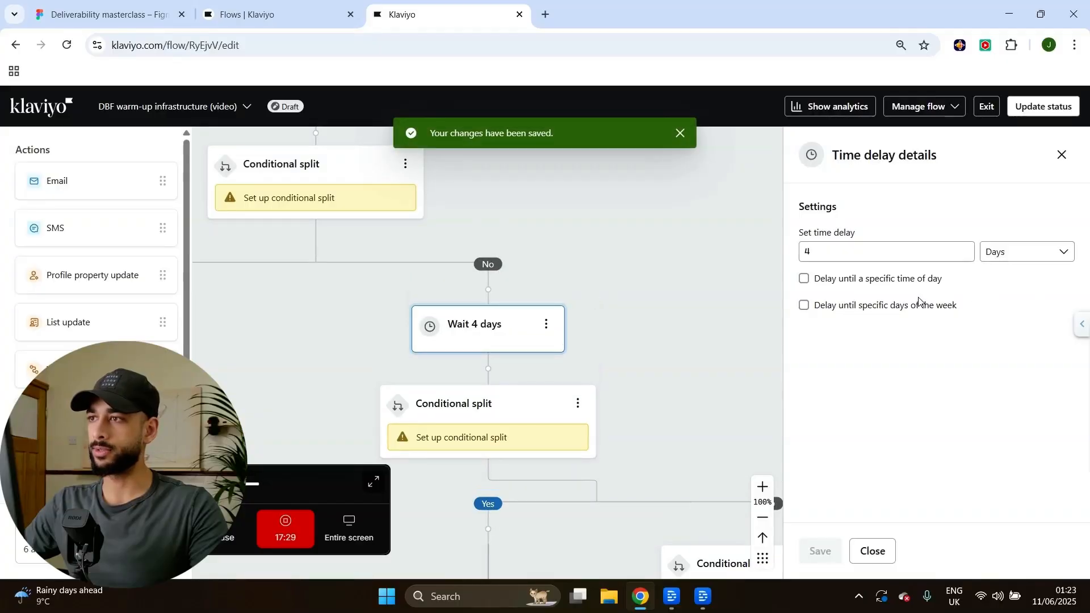
left_click(937, 306)
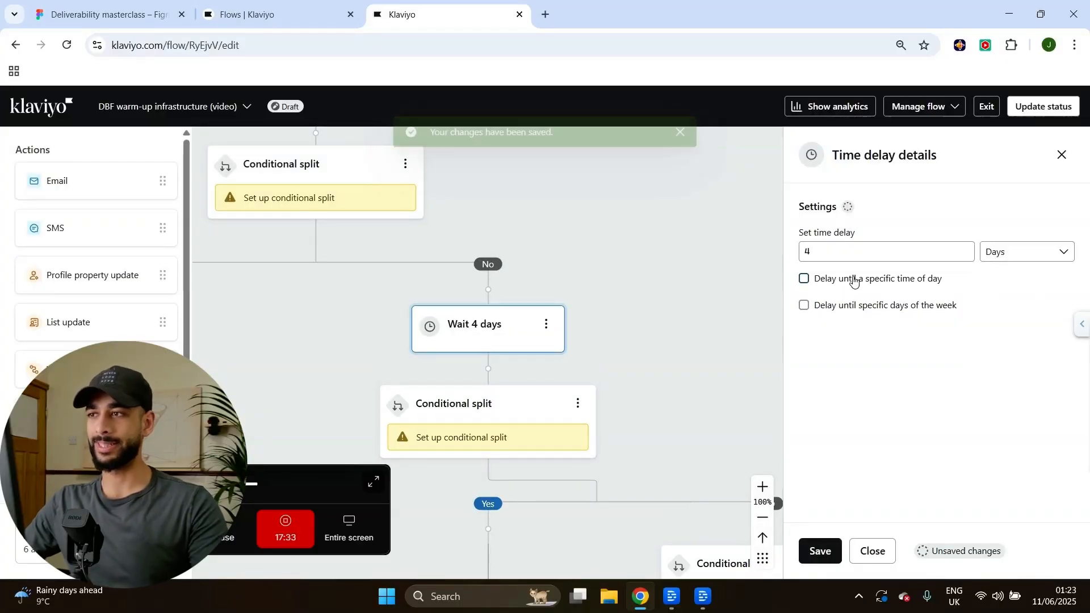
left_click(854, 280)
left_click(851, 315)
scroll(842, 392, "down", 4)
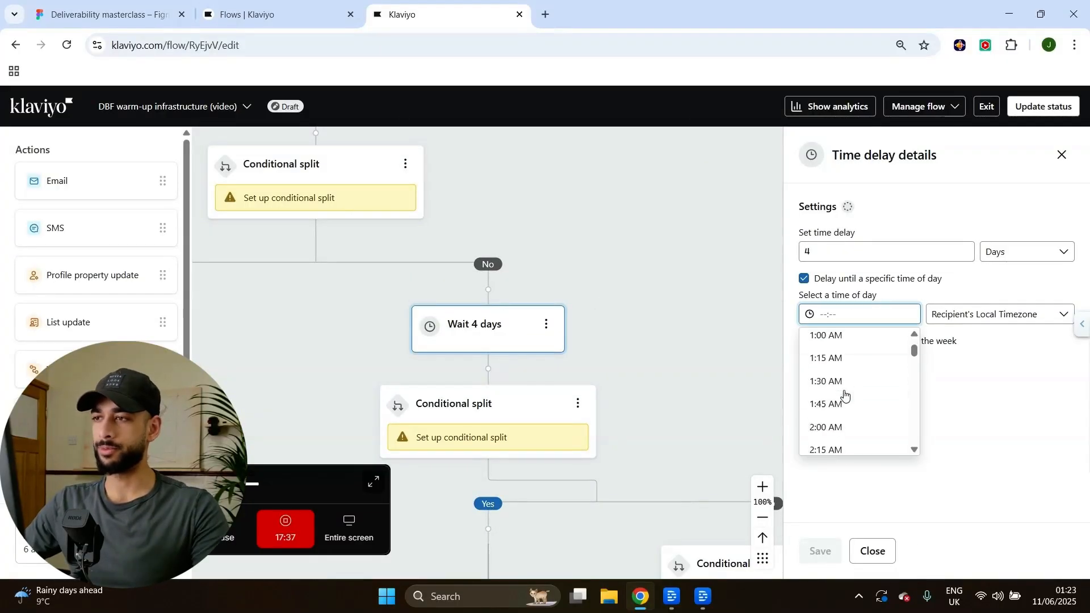
scroll(842, 397, "down", 8)
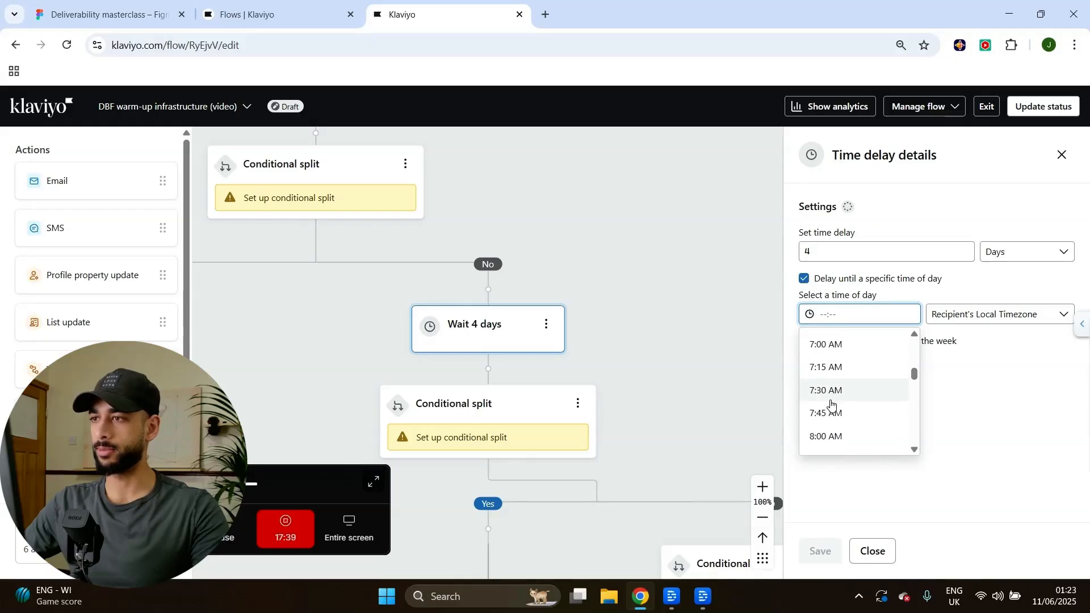
scroll(833, 400, "down", 4)
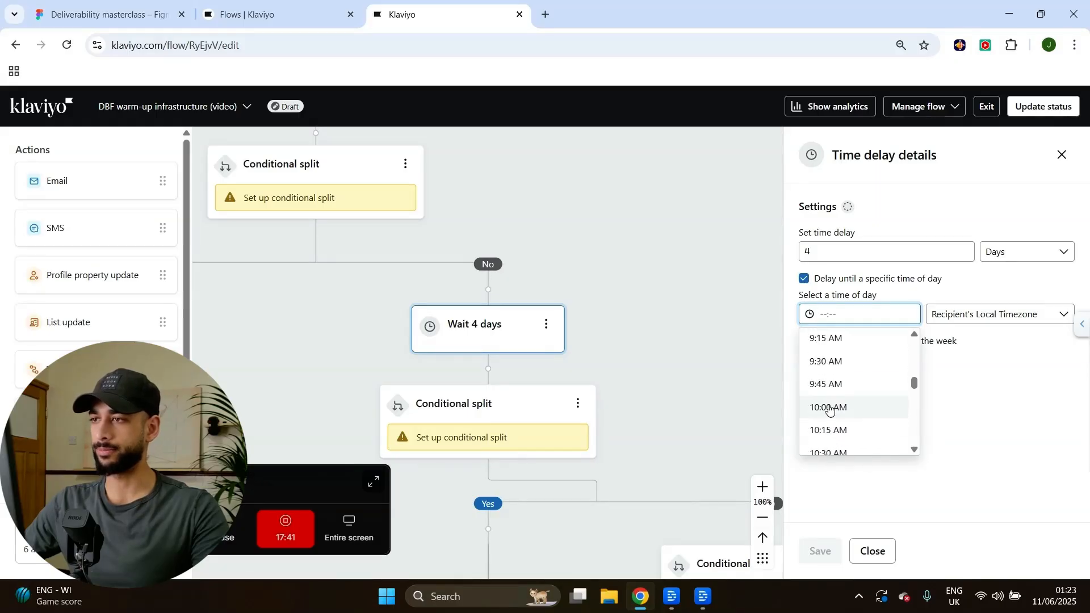
left_click(832, 403)
left_click(832, 548)
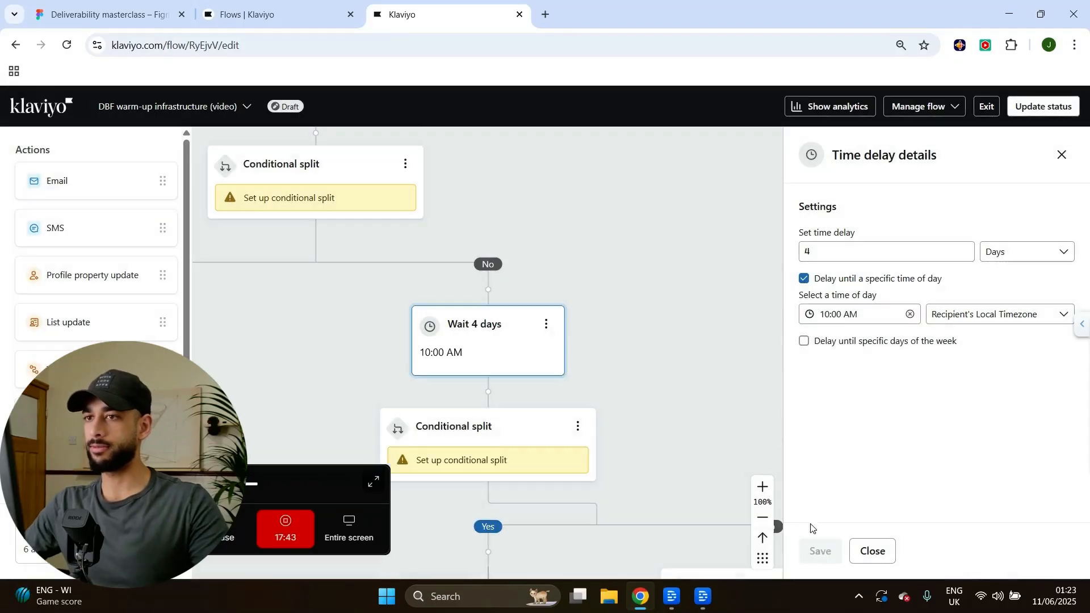
Clone the Wait 4 days step onto the other No branches.
scroll(691, 349, "down", 5)
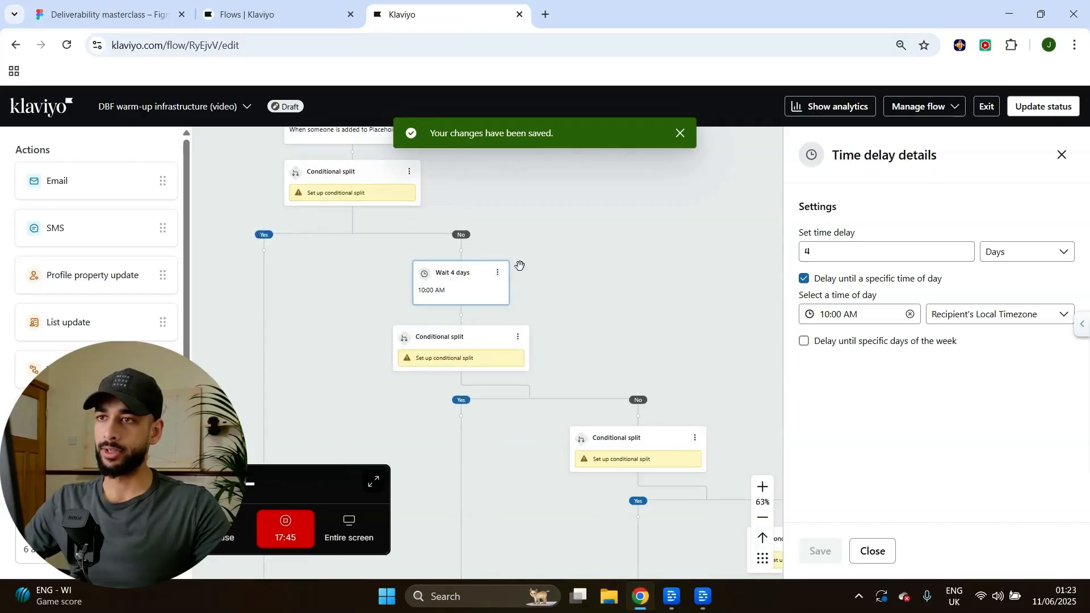
left_click(498, 274)
left_click(507, 288)
left_click_drag(623, 402, 658, 476)
left_click_drag(674, 304, 509, 187)
left_click_drag(658, 329, 642, 233)
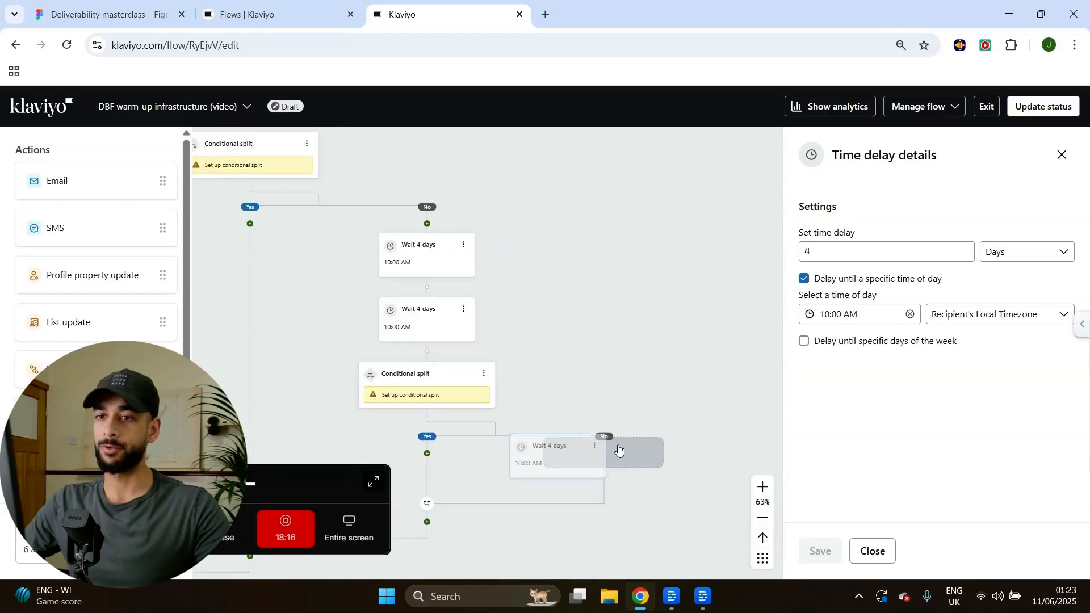
left_click_drag(618, 451, 652, 457)
left_click_drag(563, 225, 639, 284)
scroll(640, 284, "down", 7)
left_click_drag(689, 259, 631, 278)
scroll(609, 358, "up", 8)
left_click_drag(608, 367, 653, 274)
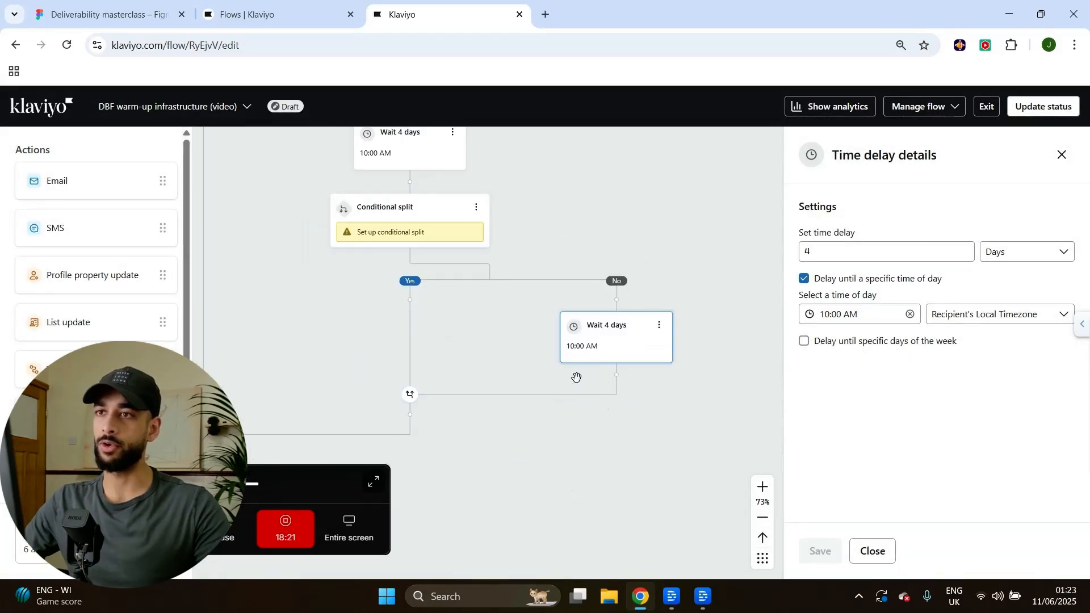
Change the lowest wait step's delay length to 999 and save it.
left_click_drag(835, 250, 695, 234)
type("999")
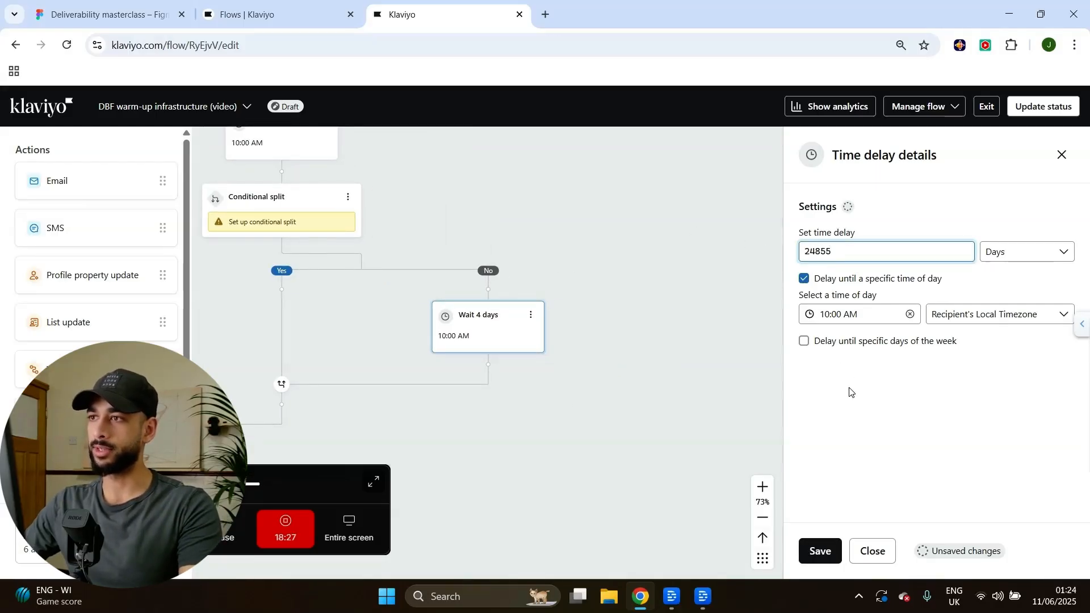
left_click(820, 550)
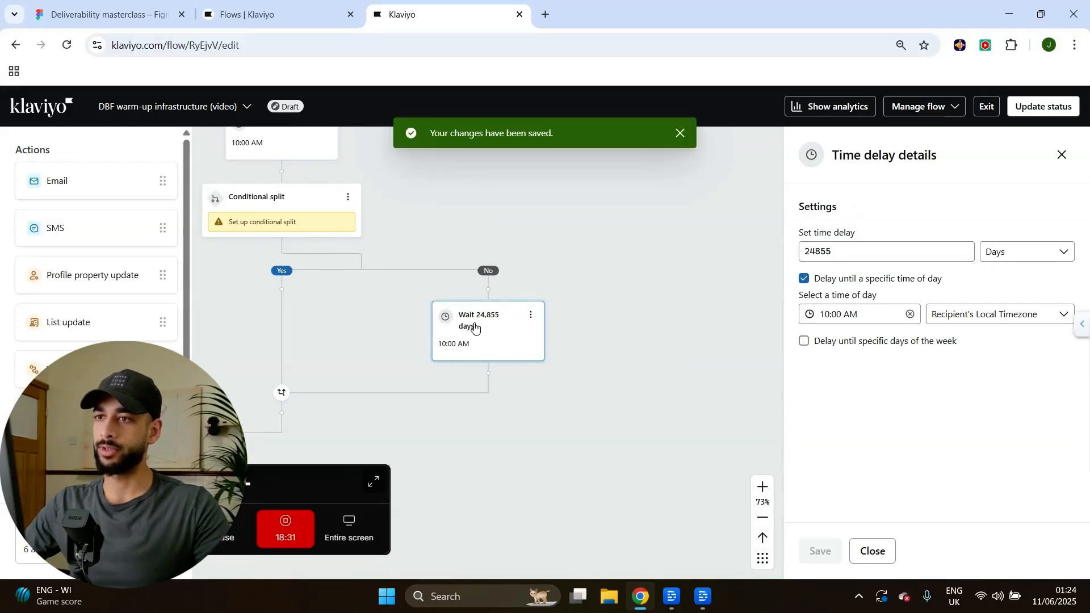
left_click_drag(566, 400, 680, 475)
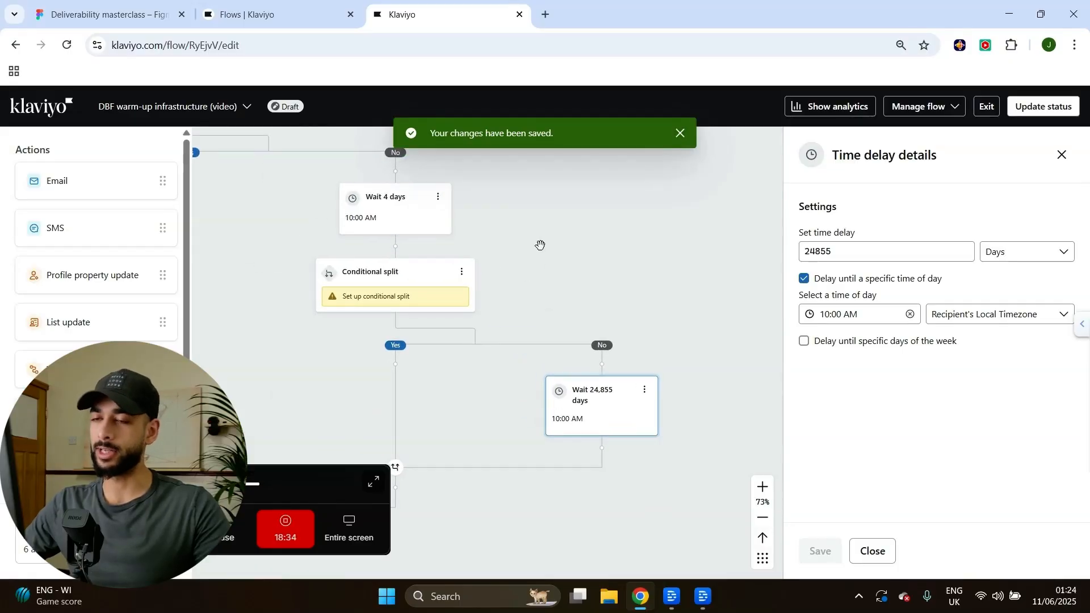
scroll(601, 314, "down", 10)
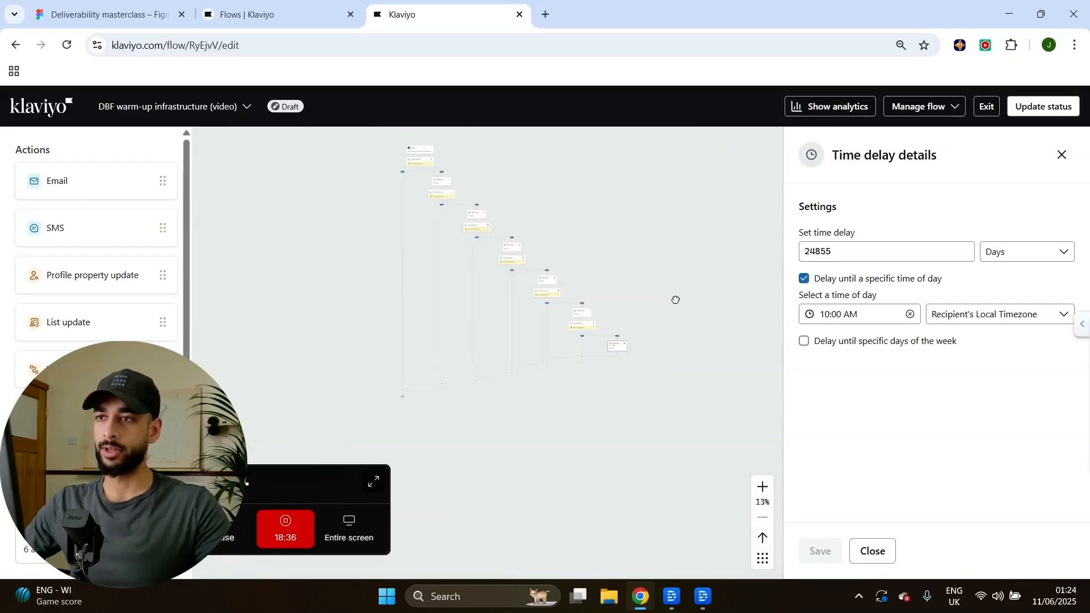
scroll(559, 294, "up", 10)
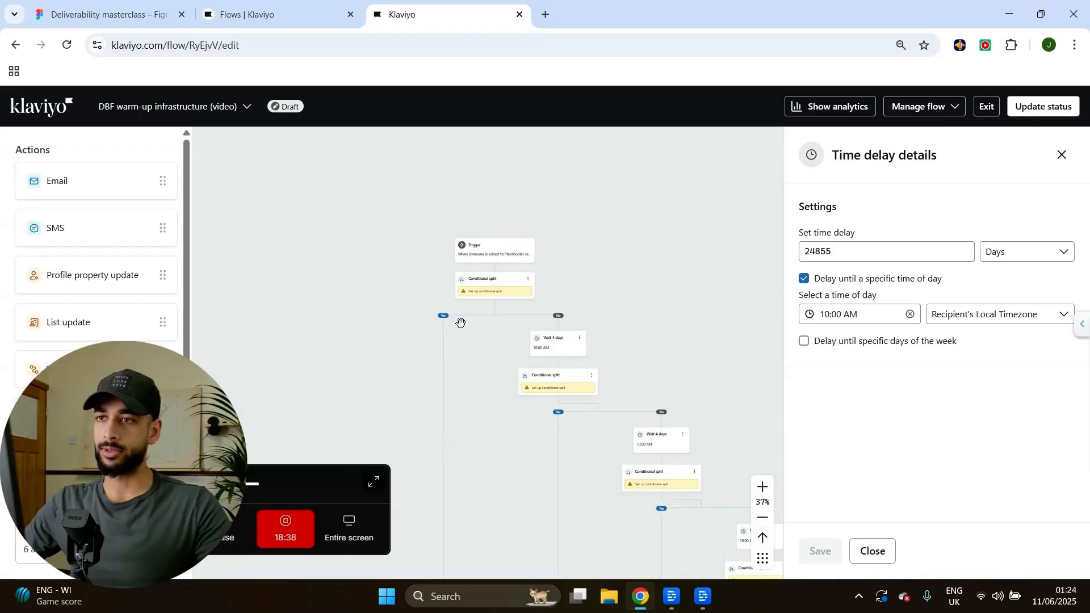
left_click_drag(660, 330, 692, 333)
key("ctrl+shift+Tab")
mouse_move(617, 339)
left_mouse_down()
mouse_move(630, 345)
mouse_move(604, 316)
mouse_move(617, 322)
left_mouse_up()
scroll(880, 340, "up", 10)
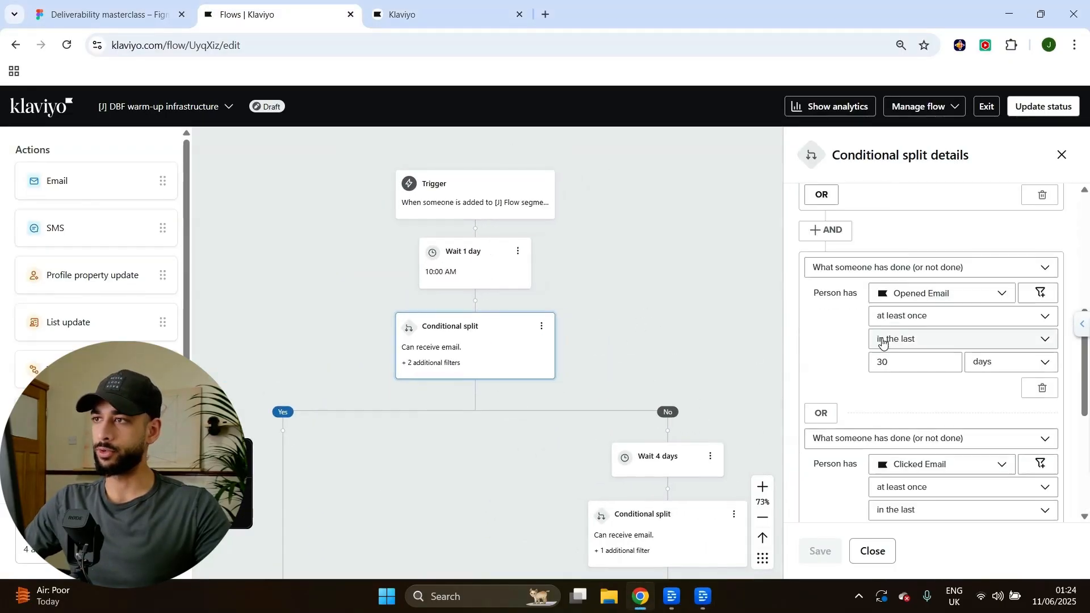
scroll(873, 296, "down", 4)
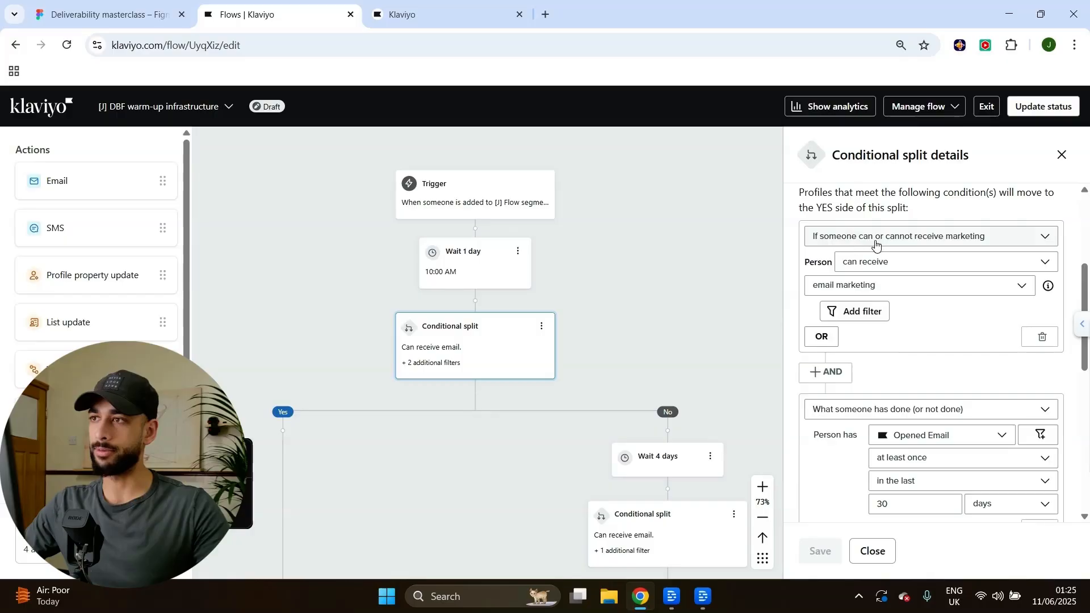
left_click(920, 238)
left_click(1018, 220)
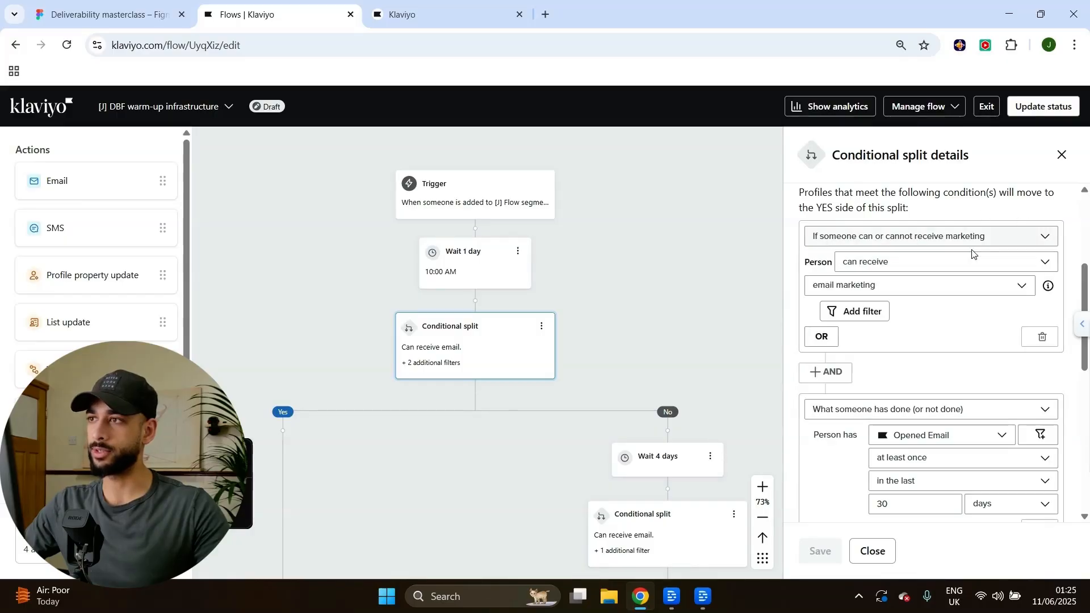
scroll(890, 287, "down", 2)
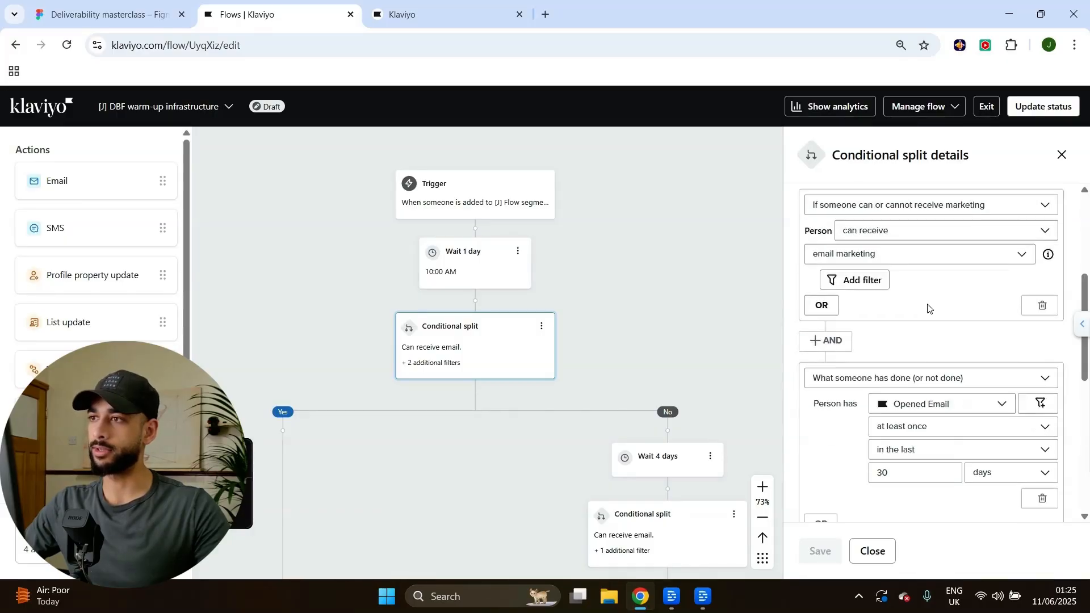
scroll(849, 231, "down", 1)
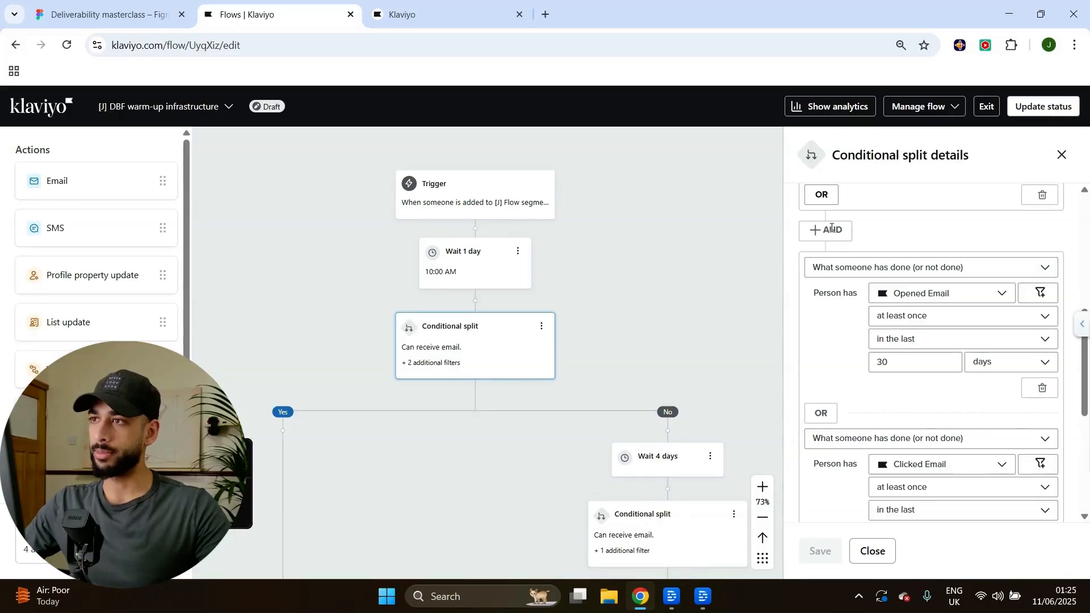
scroll(836, 300, "up", 2)
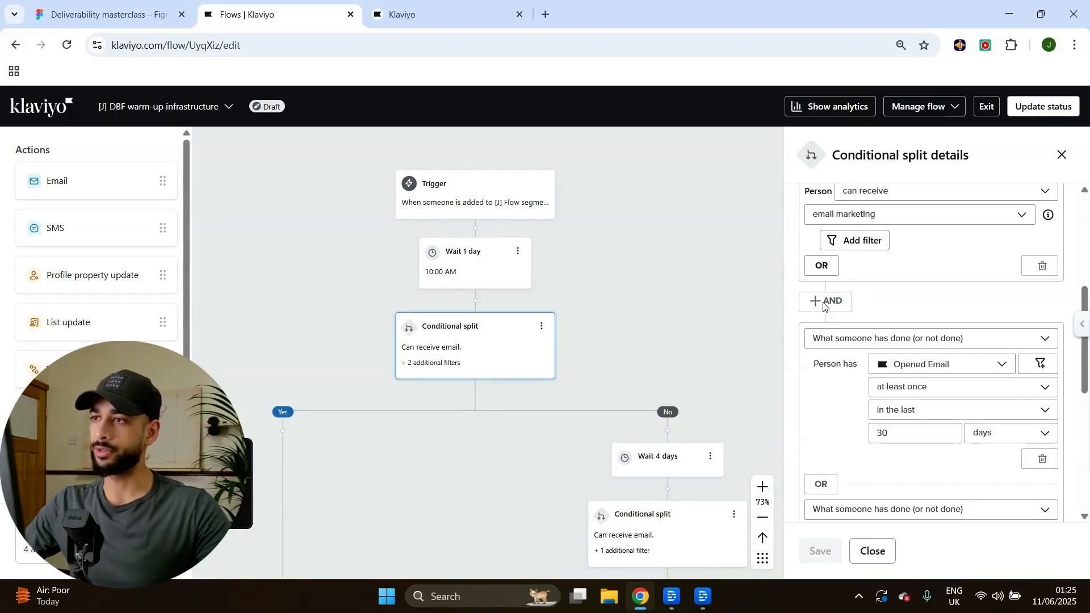
scroll(827, 302, "down", 2)
left_click(844, 268)
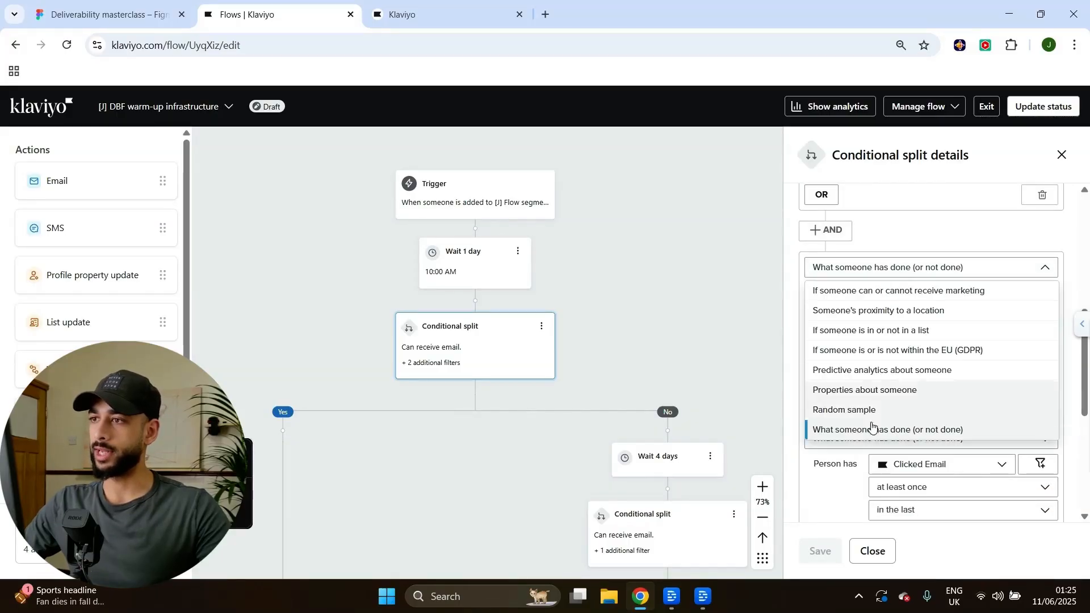
left_click(906, 430)
left_click(904, 295)
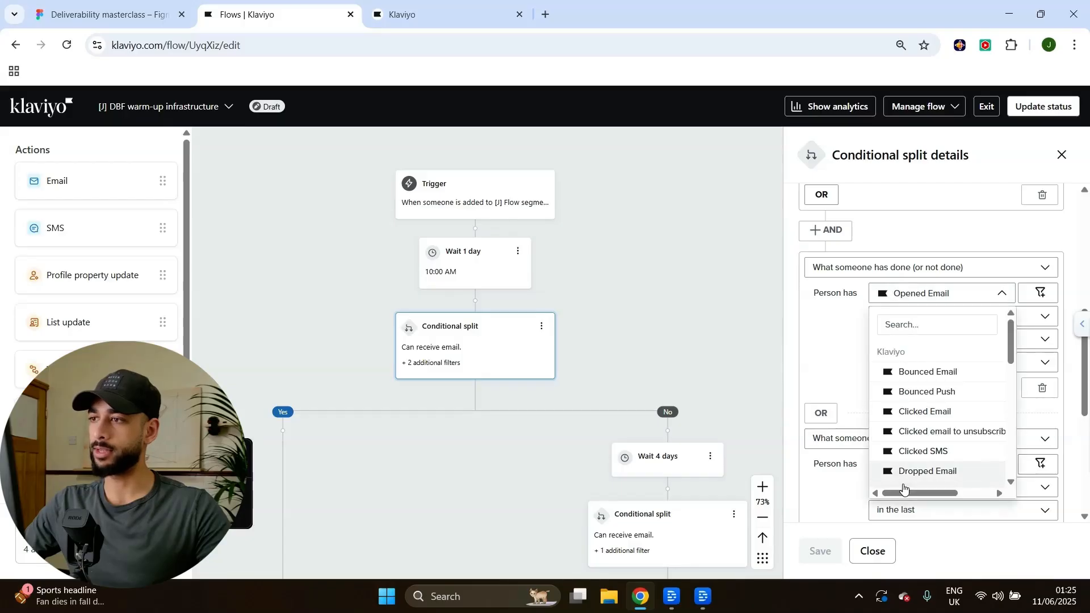
left_click(918, 322)
left_click(850, 340)
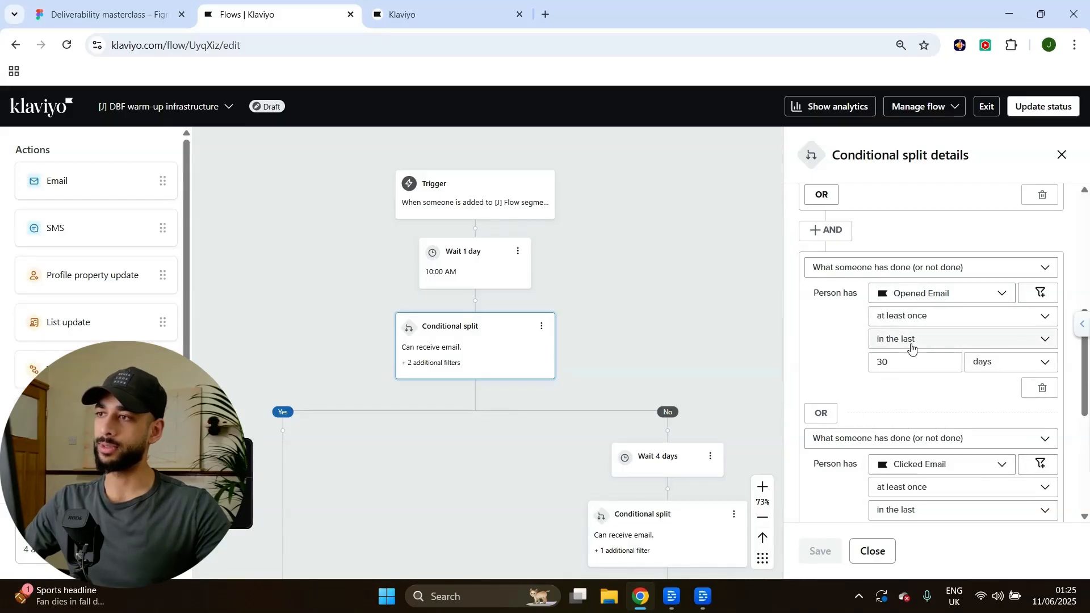
scroll(851, 334, "down", 1)
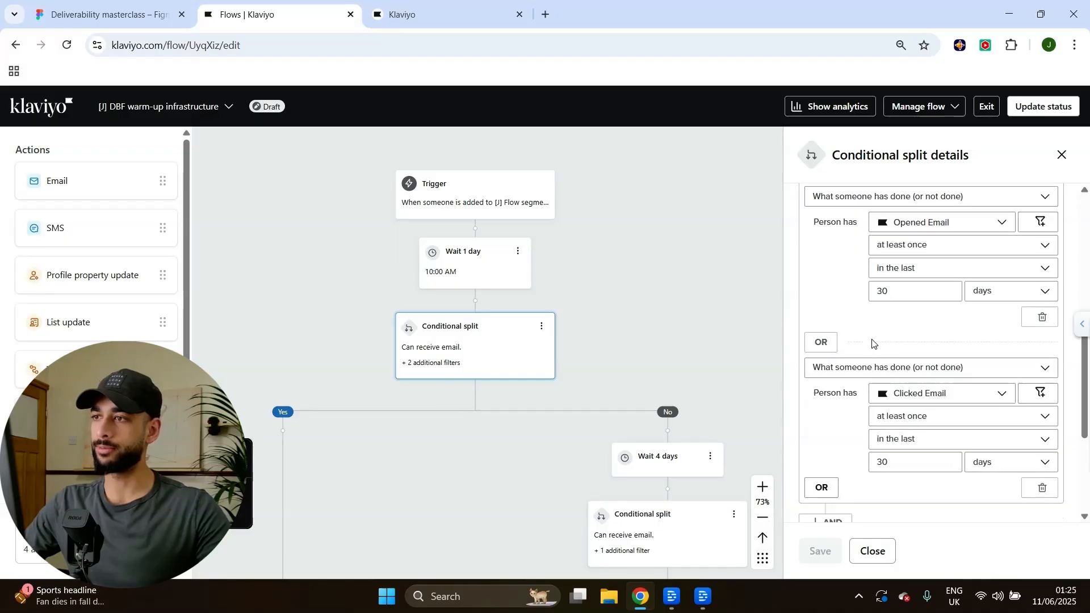
scroll(829, 284, "down", 2)
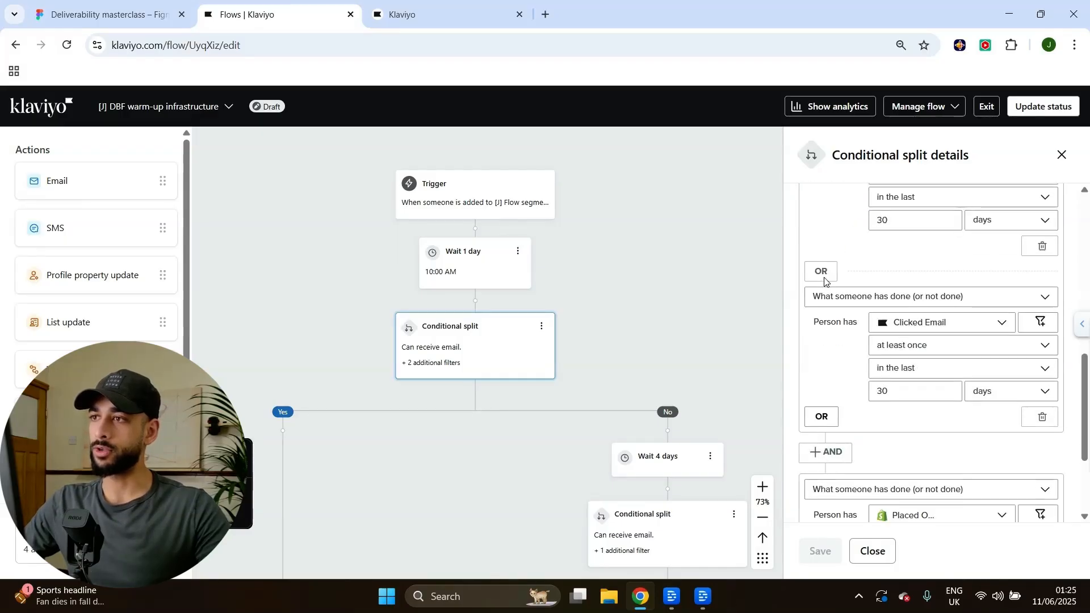
scroll(826, 343, "up", 1)
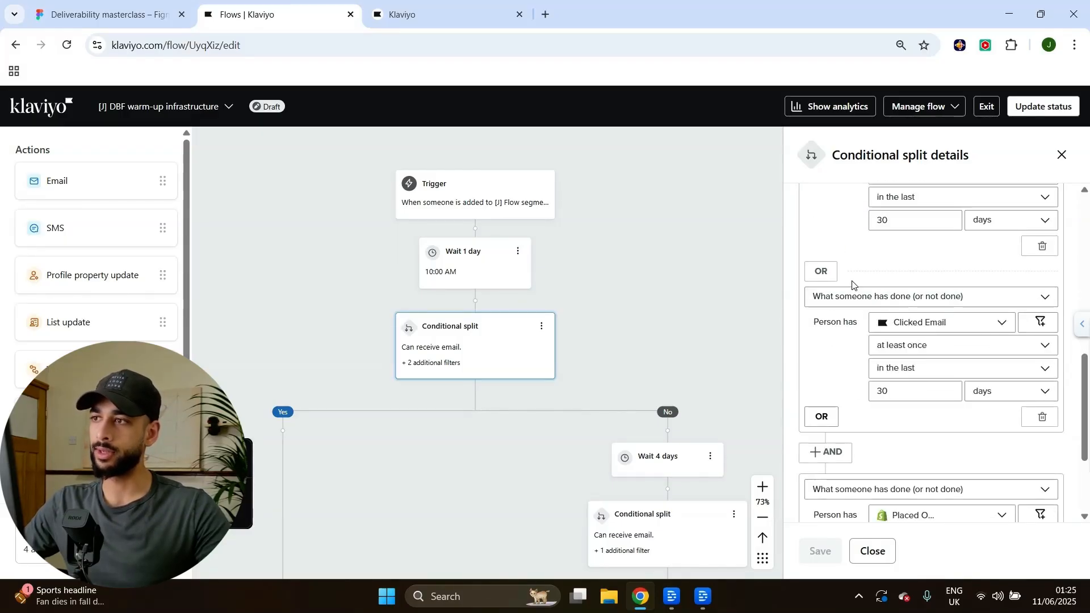
scroll(863, 322, "down", 1)
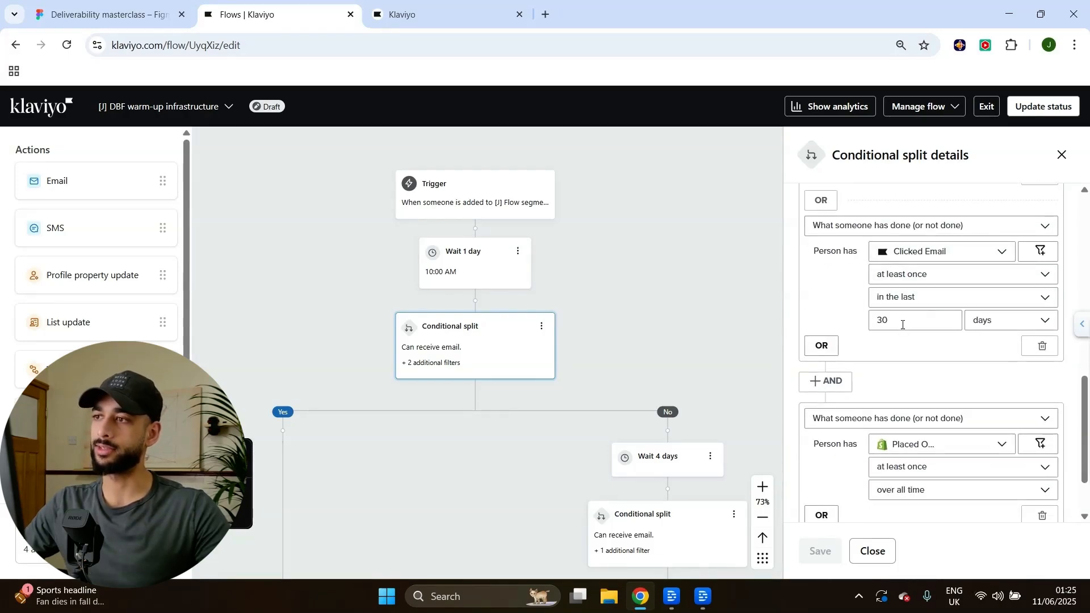
scroll(902, 325, "down", 1)
scroll(904, 319, "up", 5)
scroll(905, 379, "down", 5)
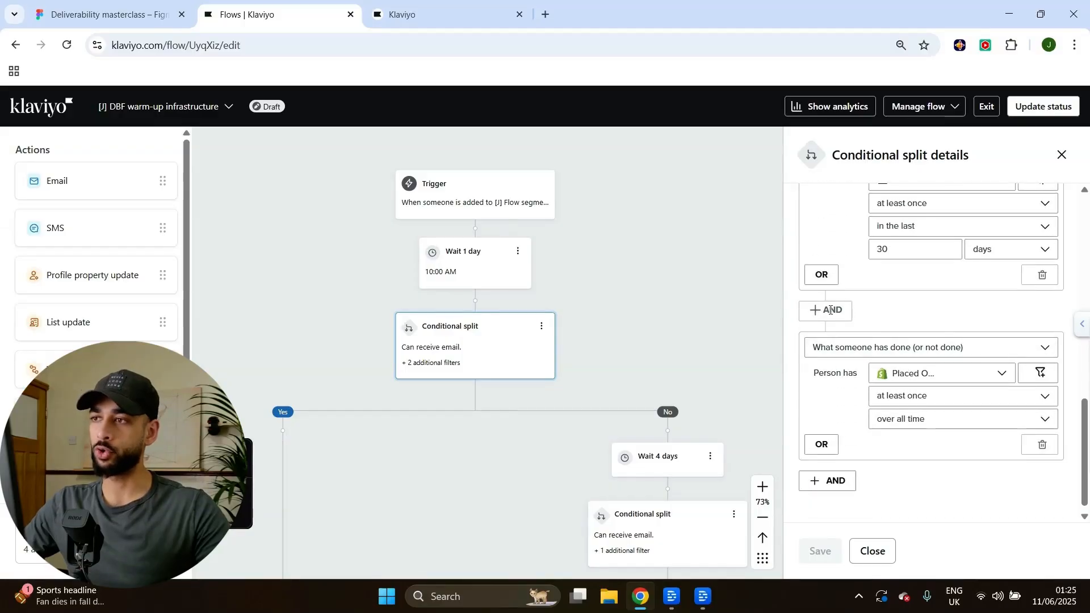
left_click(858, 315)
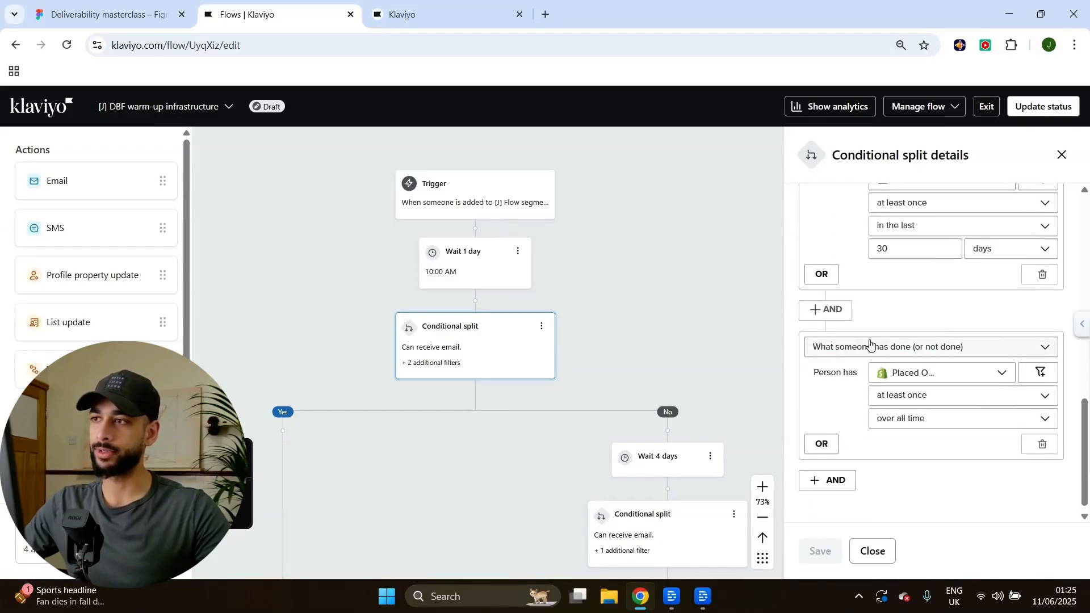
scroll(925, 342, "down", 1)
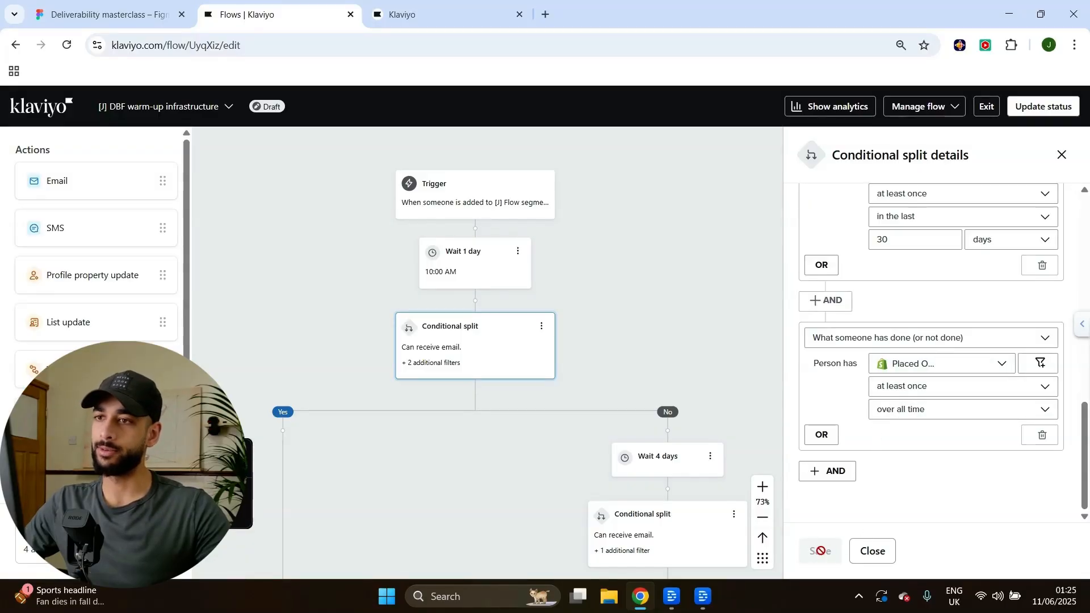
scroll(590, 298, "down", 5)
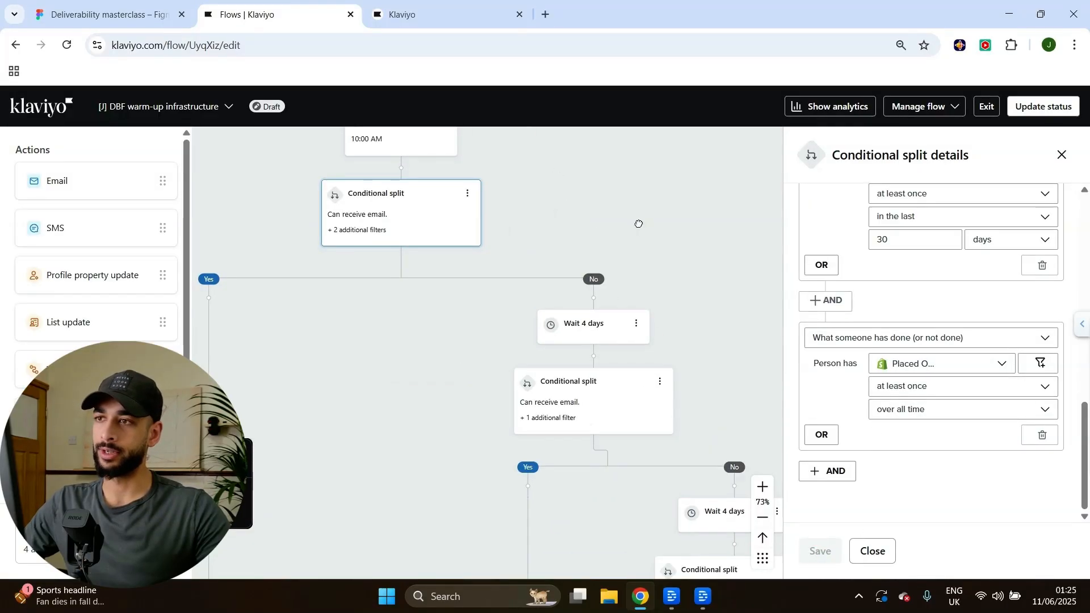
scroll(954, 340, "up", 5)
scroll(964, 345, "up", 3)
scroll(953, 375, "down", 9)
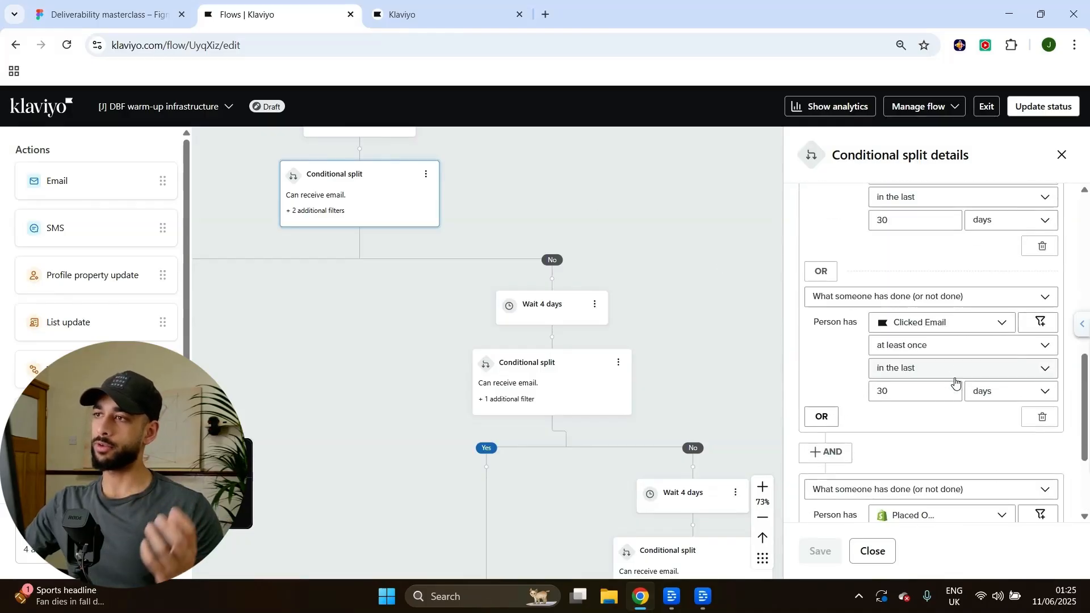
scroll(941, 395, "down", 3)
scroll(939, 391, "up", 7)
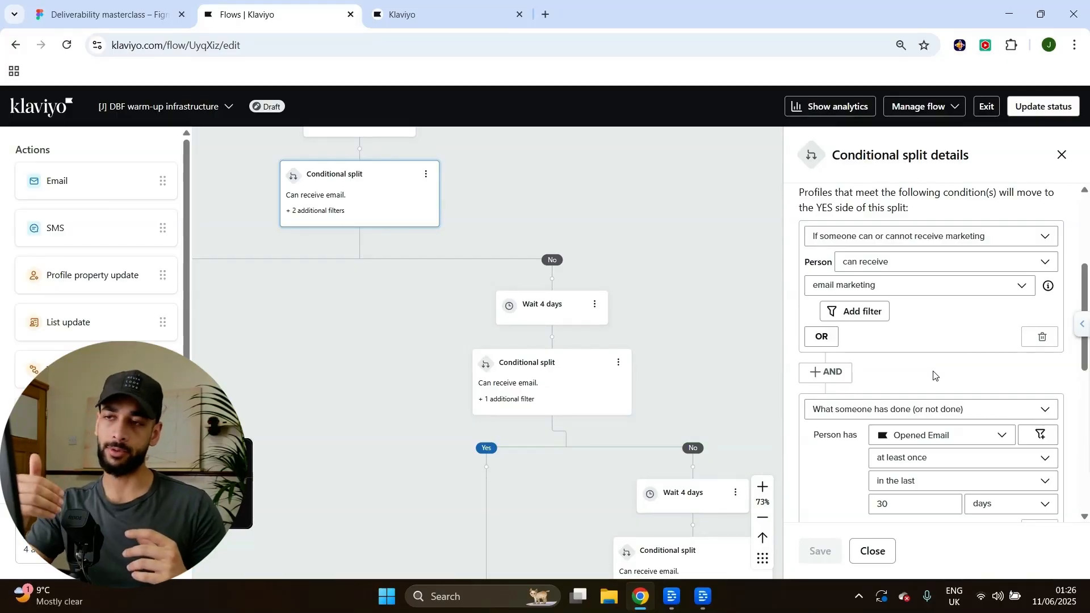
scroll(706, 226, "down", 3)
scroll(645, 212, "up", 3)
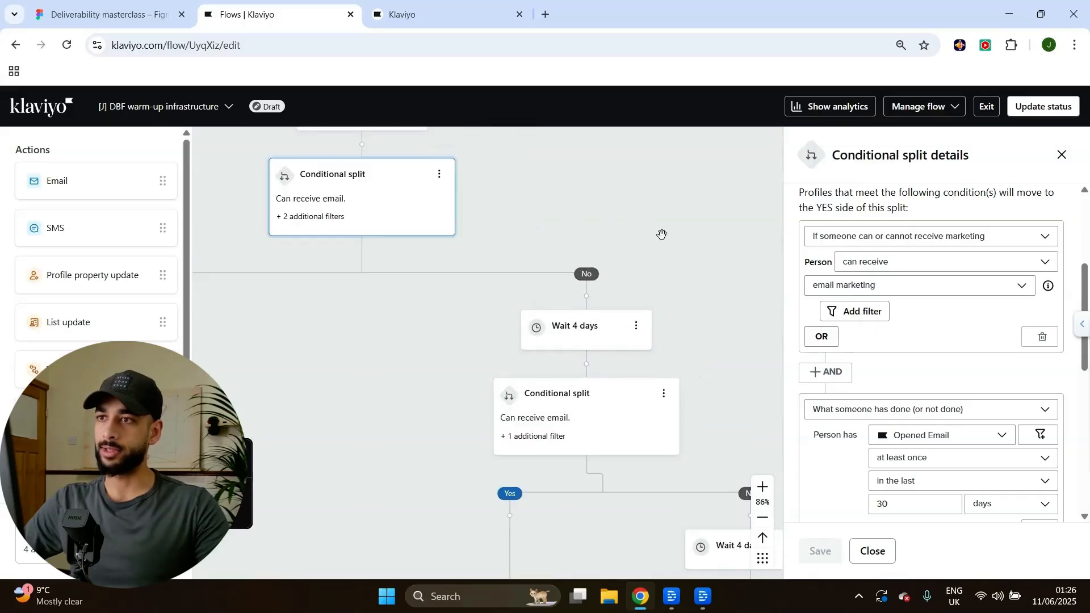
scroll(619, 261, "down", 2)
Inspect the second split's filters: email marketing consent plus Opened or Clicked Email within 30 days.
left_click(637, 356)
scroll(902, 348, "down", 6)
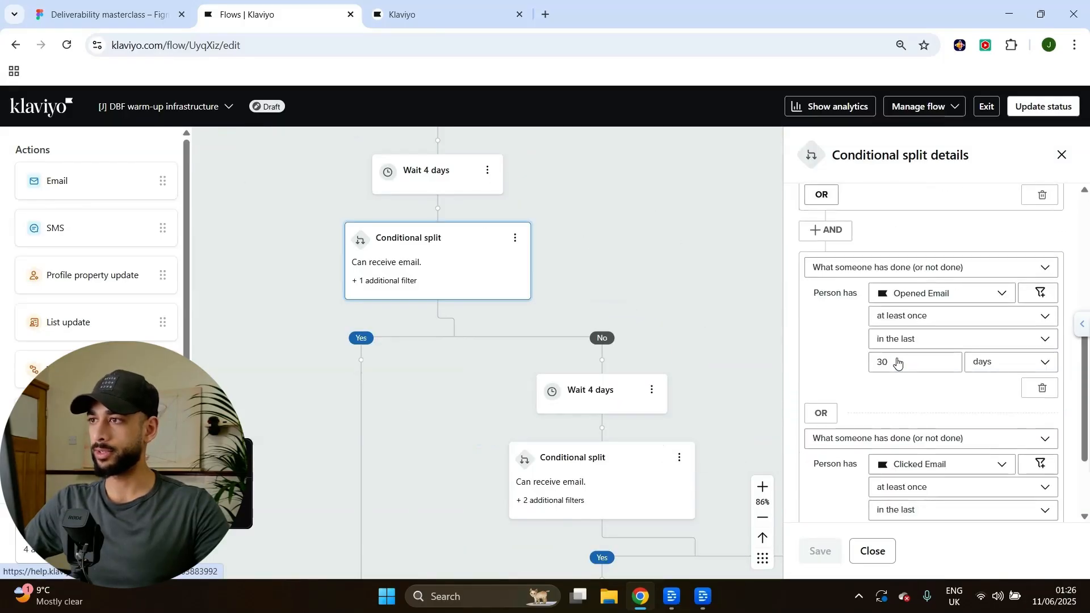
scroll(900, 358, "up", 4)
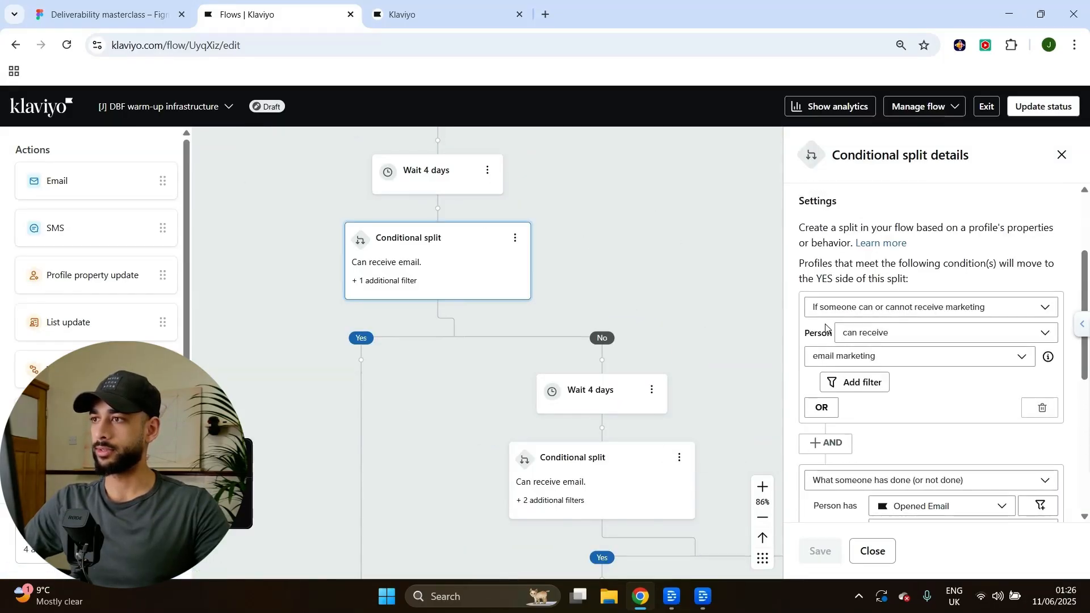
scroll(903, 295, "down", 4)
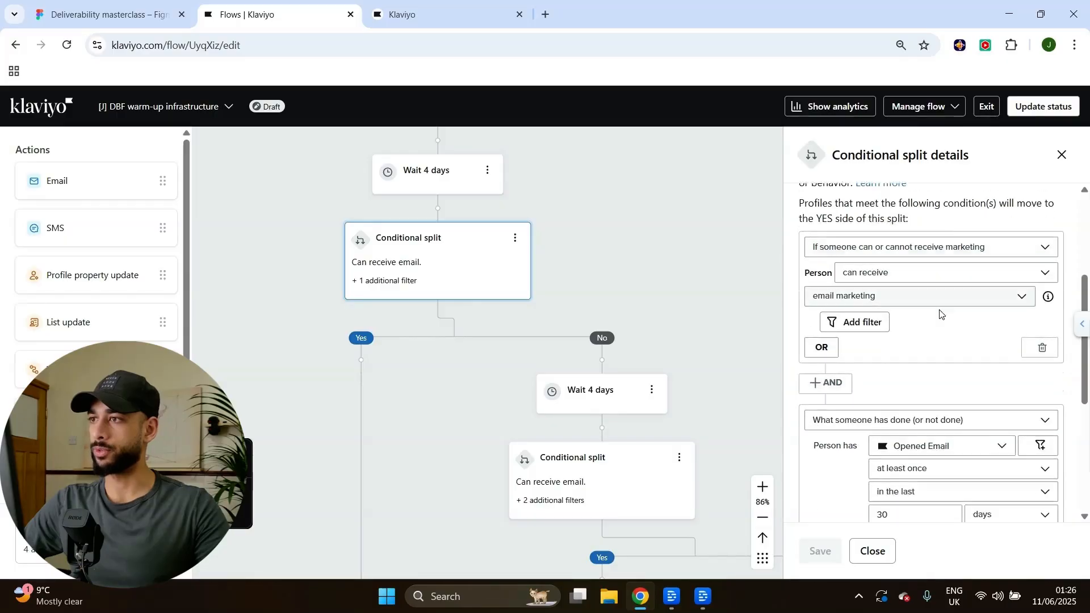
scroll(890, 268, "down", 1)
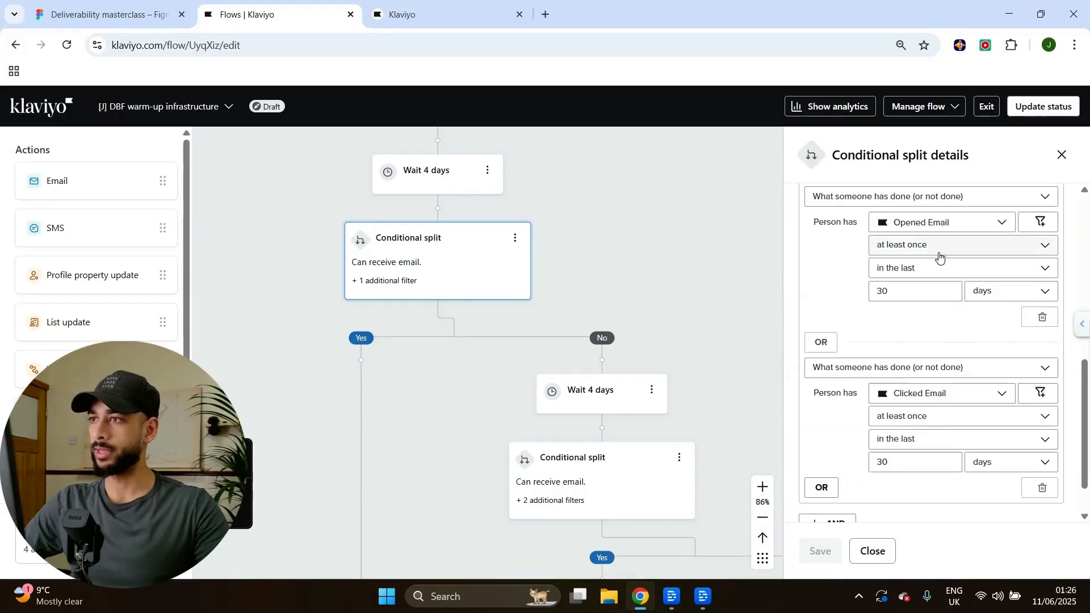
scroll(867, 311, "down", 1)
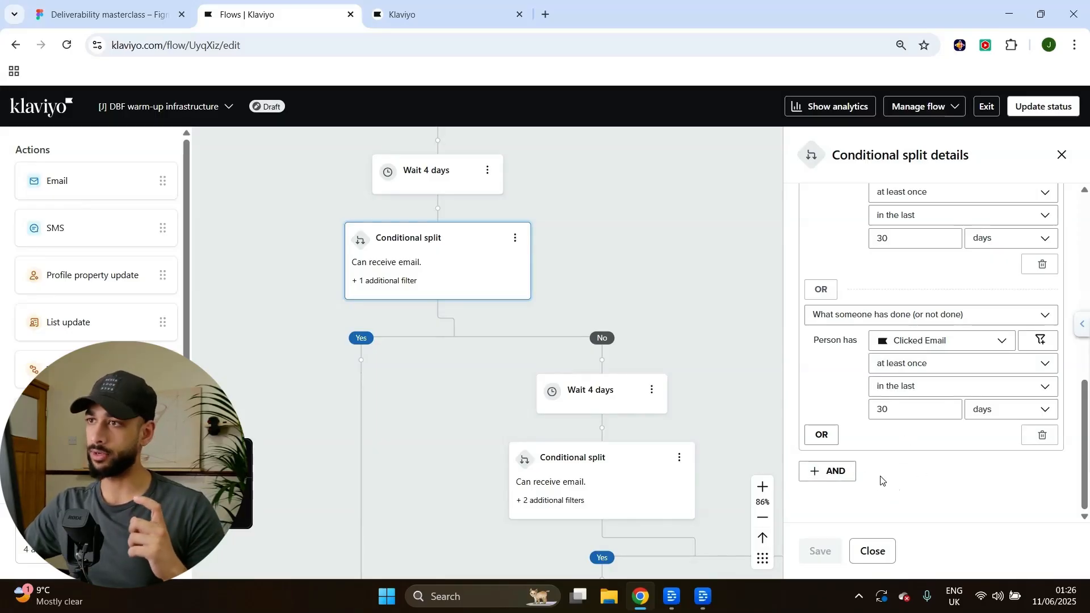
left_click_drag(633, 248, 618, 217)
scroll(584, 239, "down", 3)
left_click_drag(534, 284, 526, 266)
Review the conditional split whose filter requires Clicked Email at least once in the last 90 days.
left_click(538, 299)
scroll(917, 440, "down", 3)
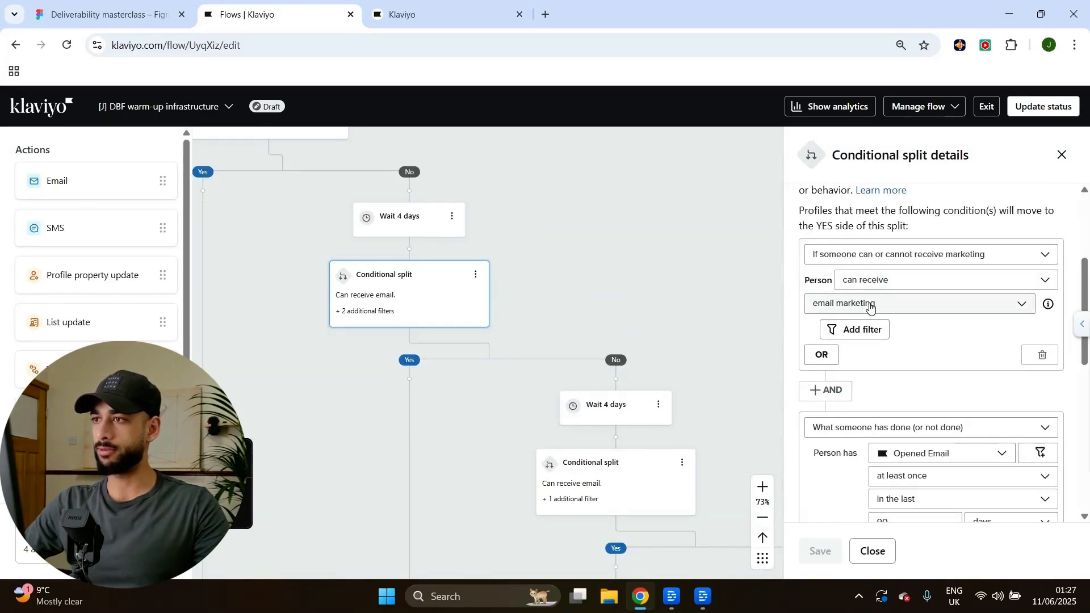
scroll(863, 308, "down", 3)
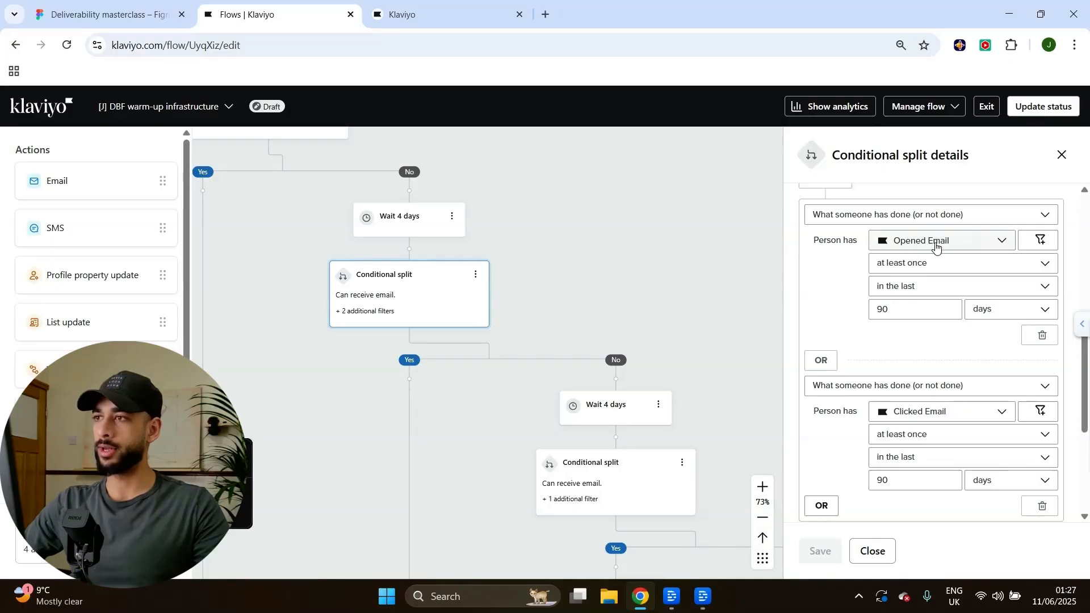
scroll(919, 259, "down", 1)
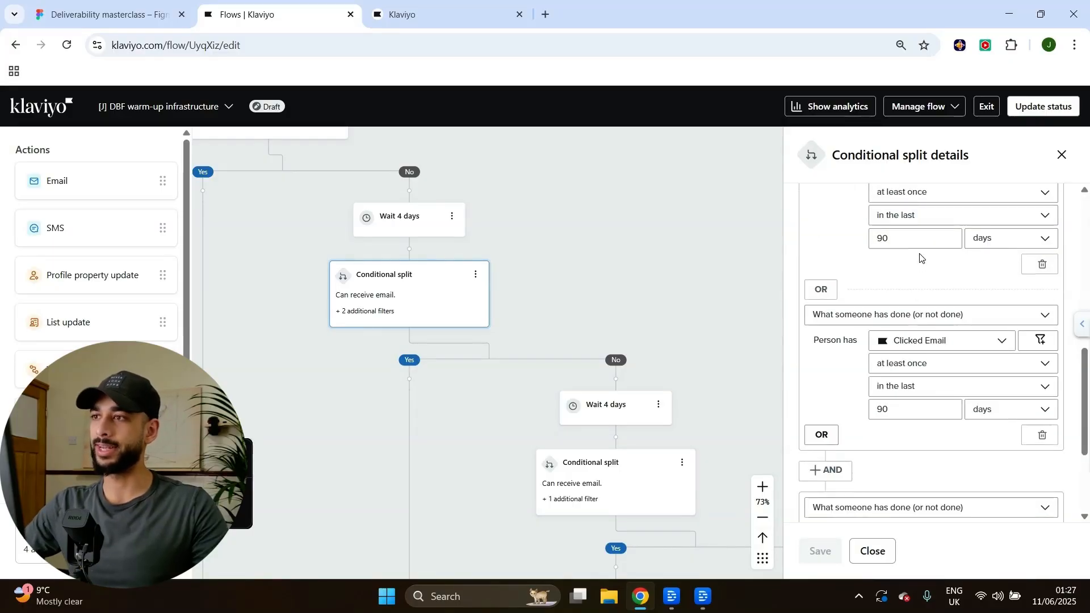
scroll(925, 341, "down", 1)
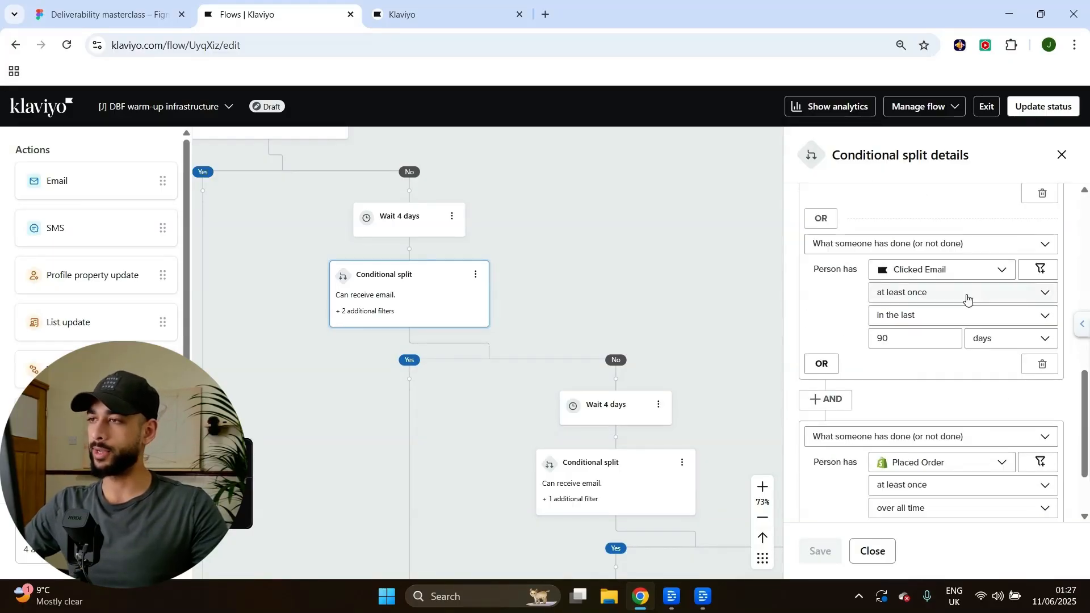
scroll(920, 358, "down", 2)
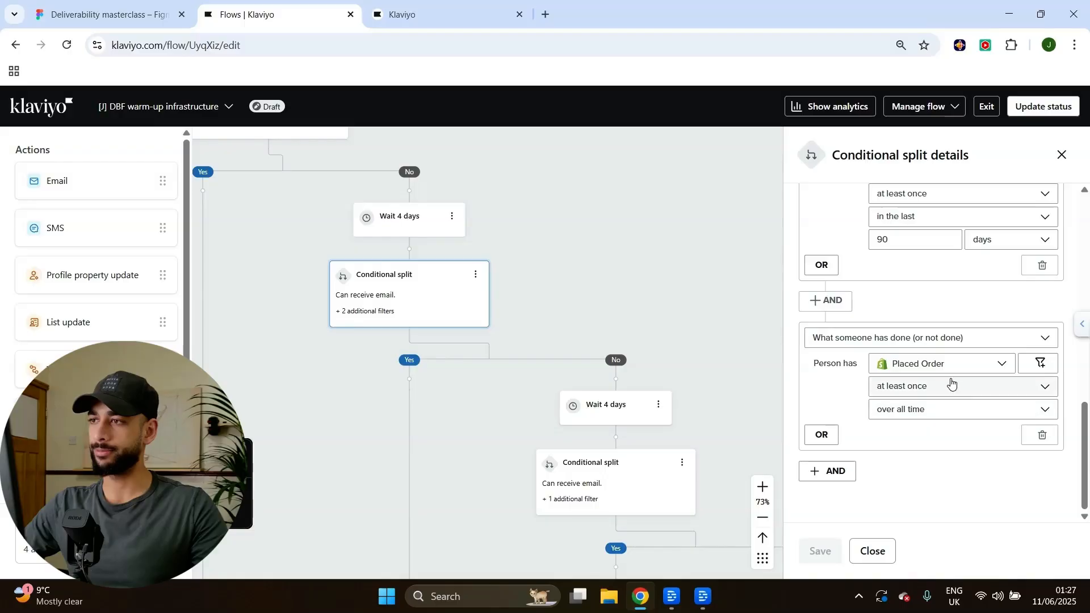
scroll(905, 403, "up", 4)
scroll(780, 437, "down", 1)
scroll(945, 363, "down", 5)
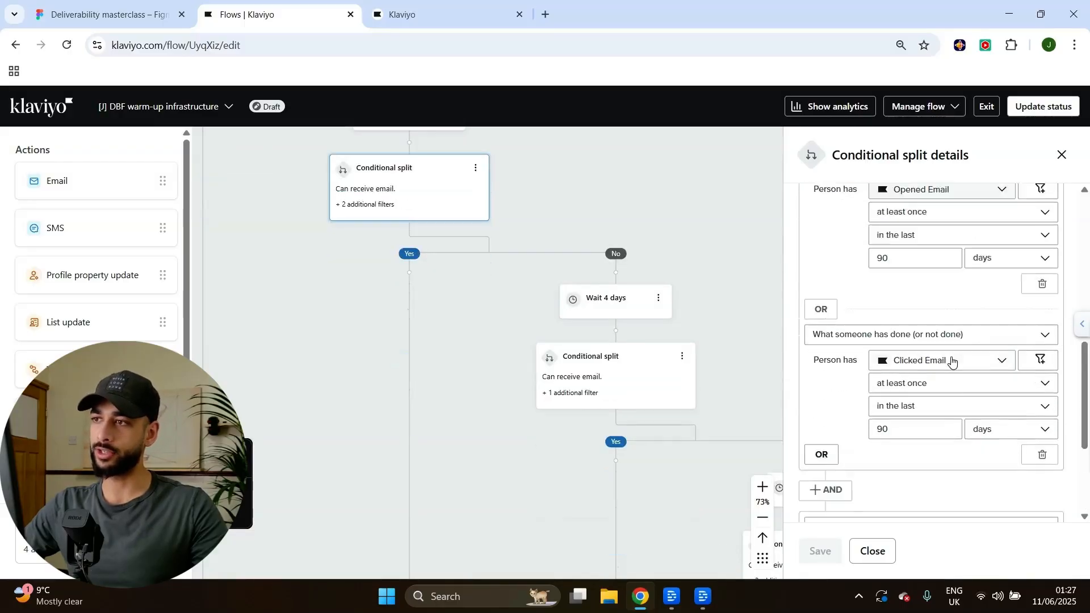
left_click_drag(486, 360, 475, 338)
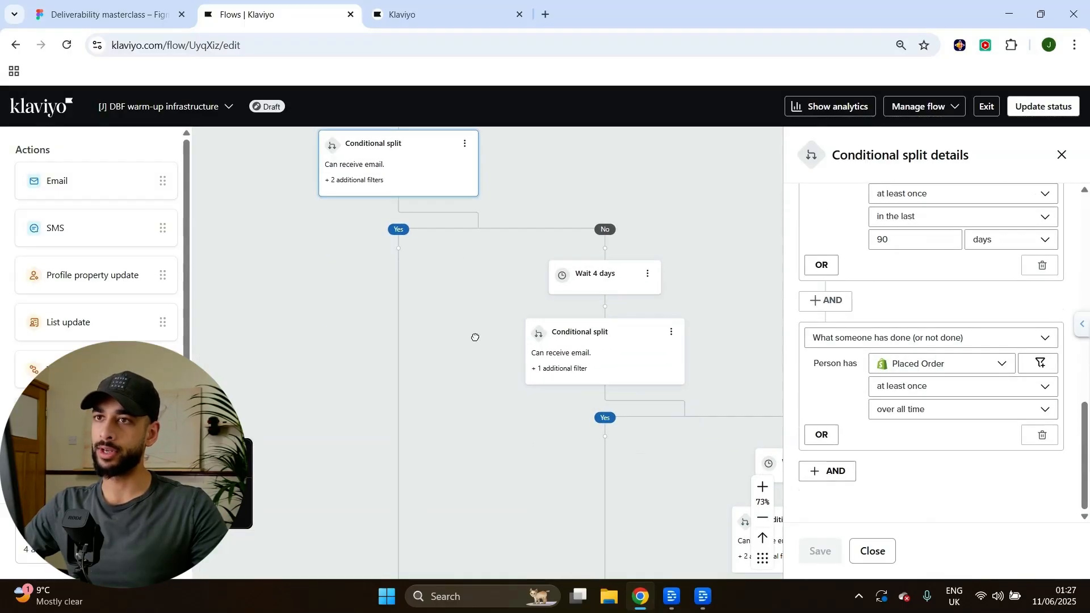
Open the lower split showing email consent plus opening an email at least once in 180 days.
left_click(646, 339)
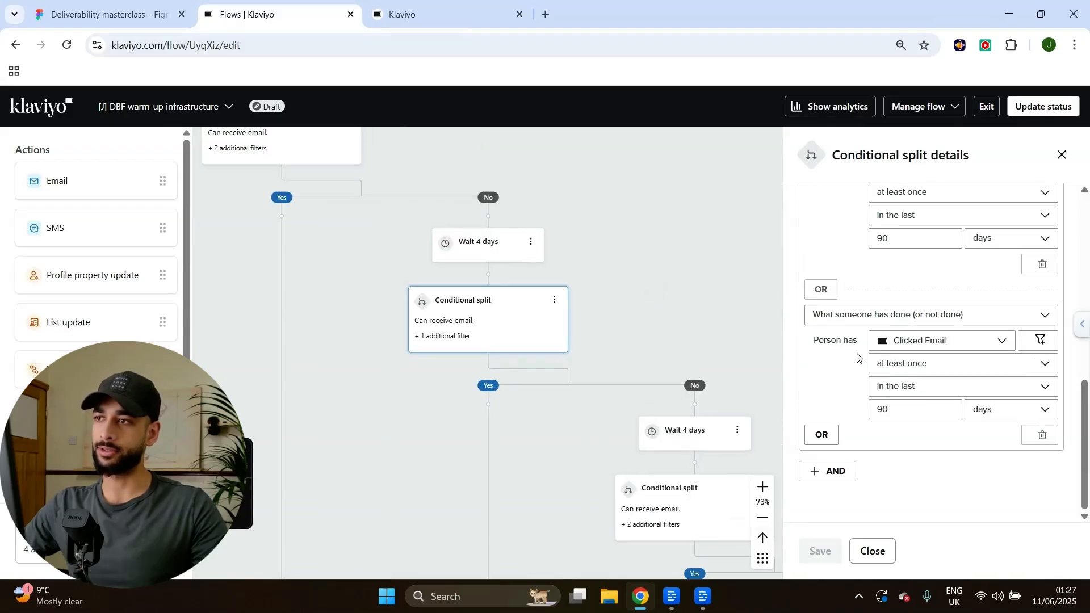
scroll(956, 368, "up", 3)
scroll(960, 369, "down", 8)
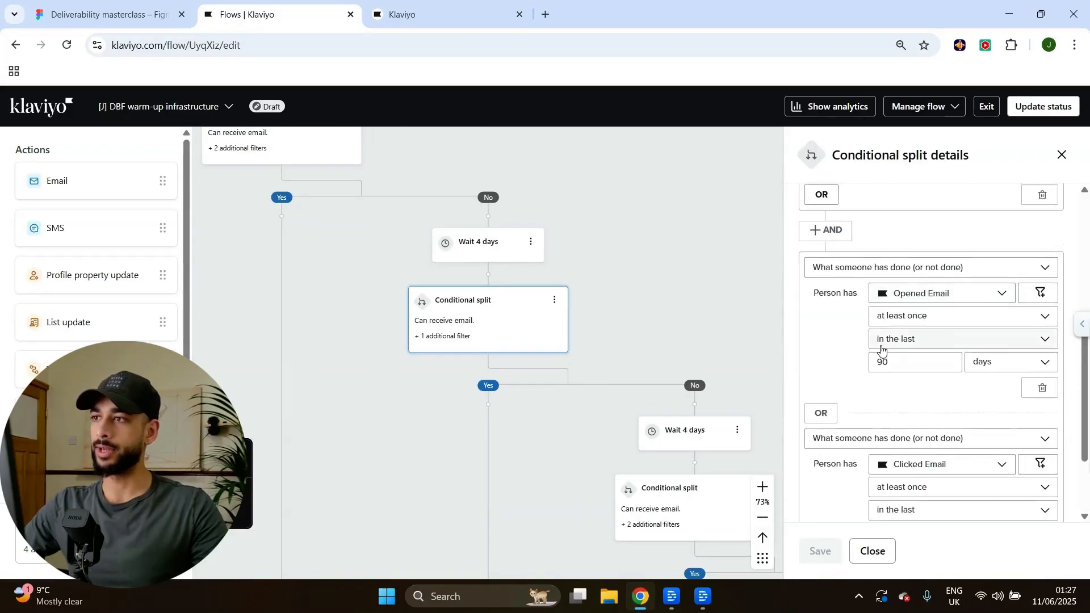
scroll(963, 375, "down", 1)
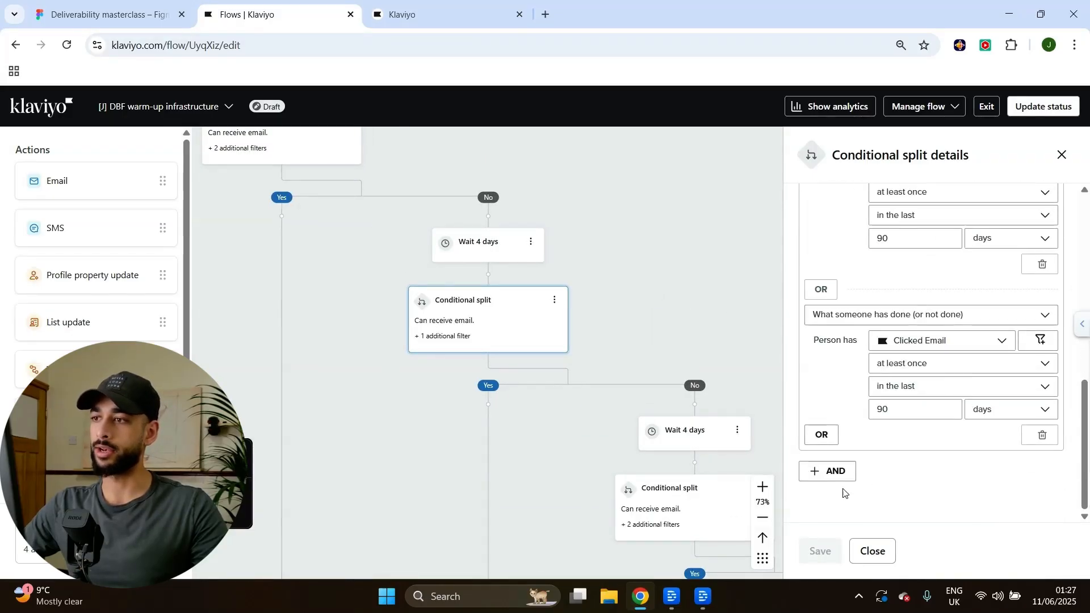
left_click_drag(592, 462, 530, 375)
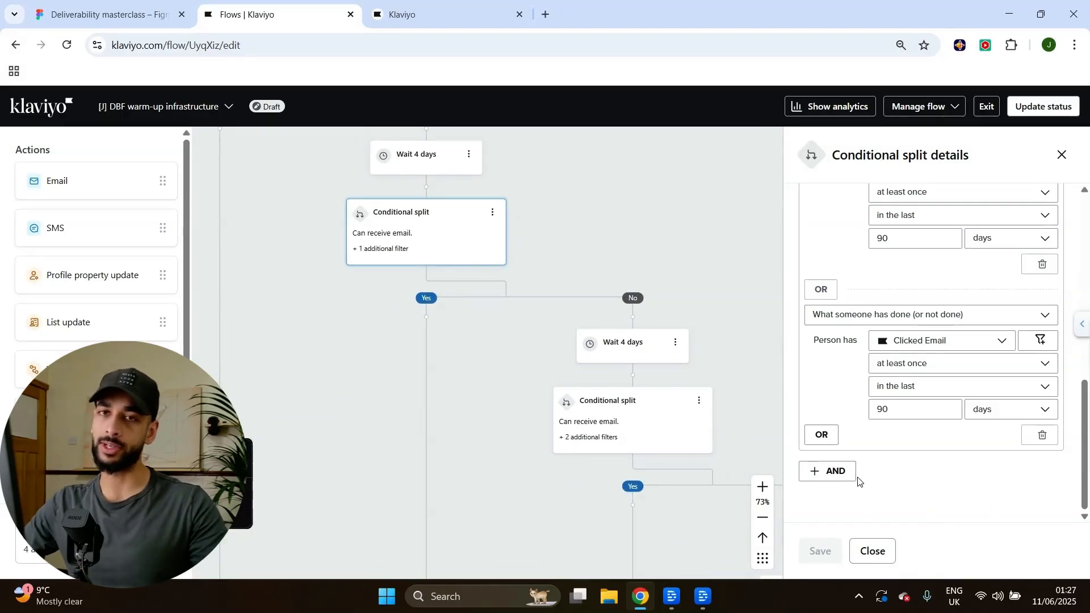
left_click_drag(506, 418, 475, 269)
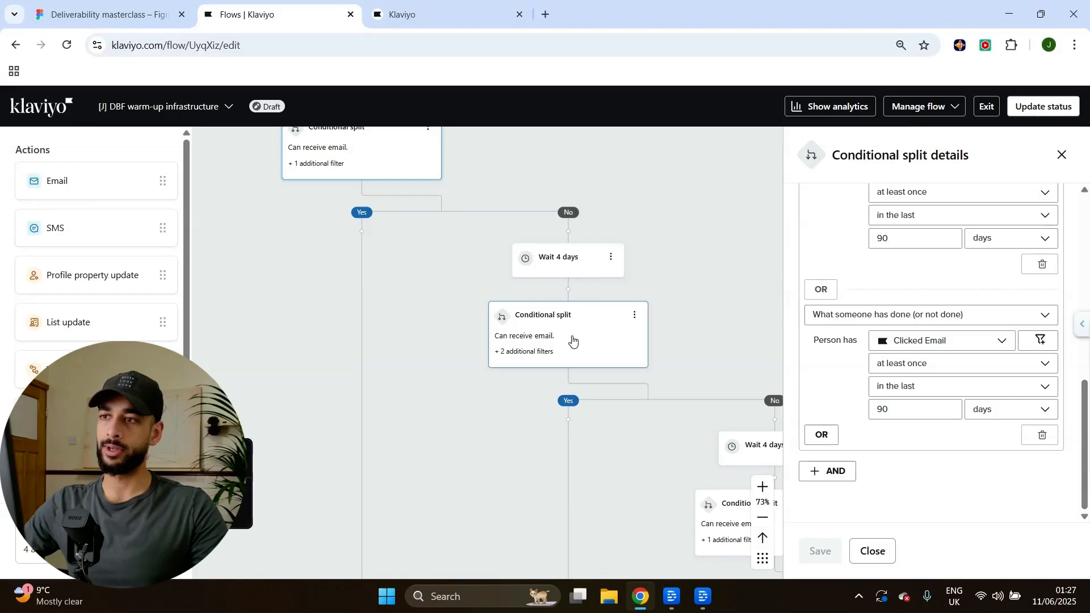
left_click_drag(661, 279, 606, 265)
Scroll through the current split's conditions and pan the canvas toward the following steps.
scroll(855, 343, "up", 5)
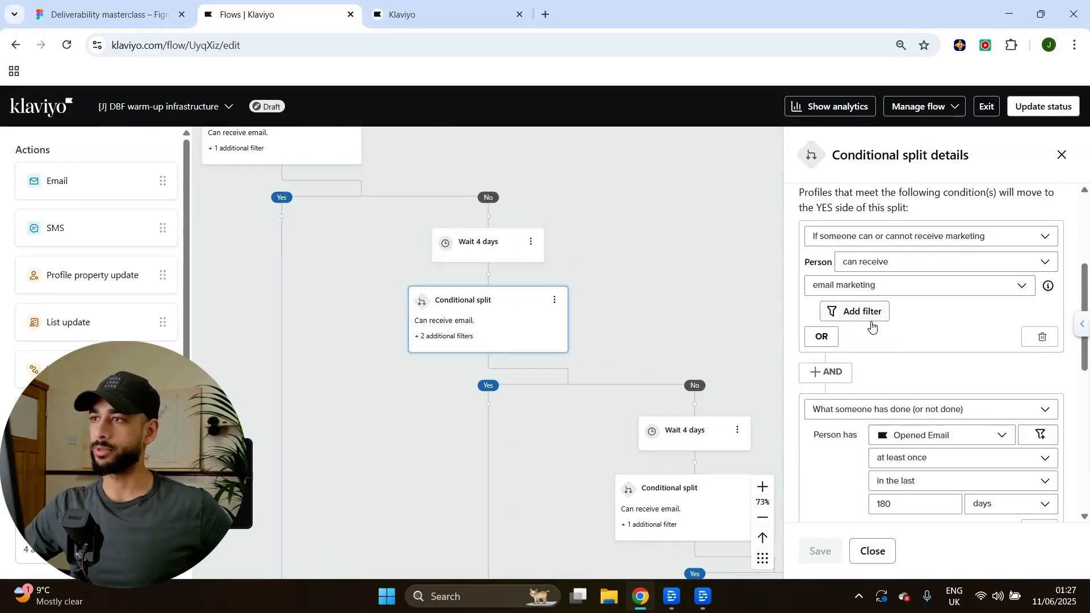
scroll(908, 273, "down", 3)
scroll(991, 309, "down", 2)
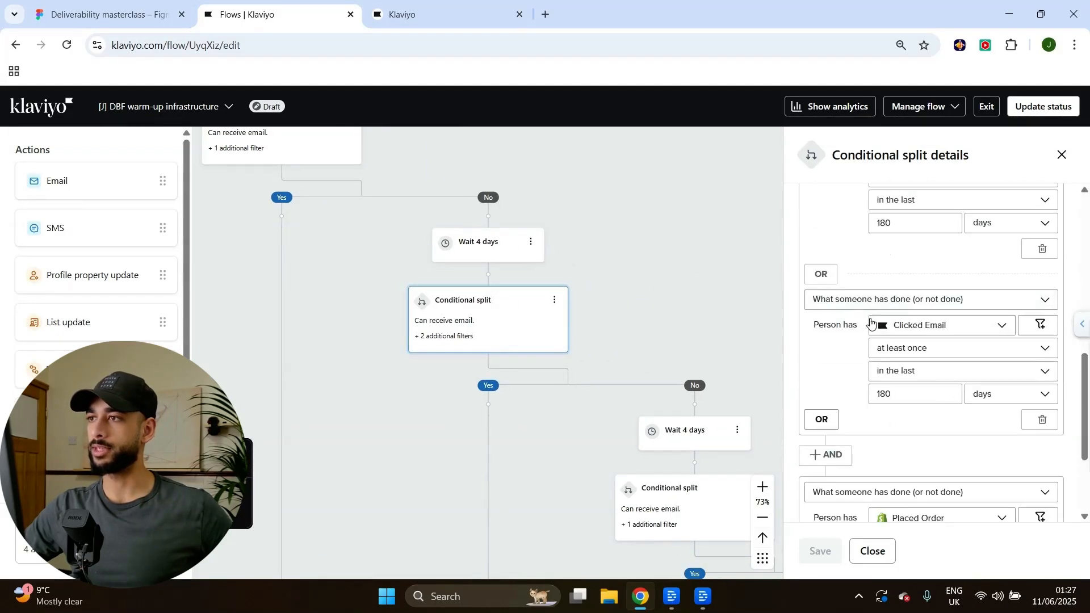
scroll(906, 359, "up", 1)
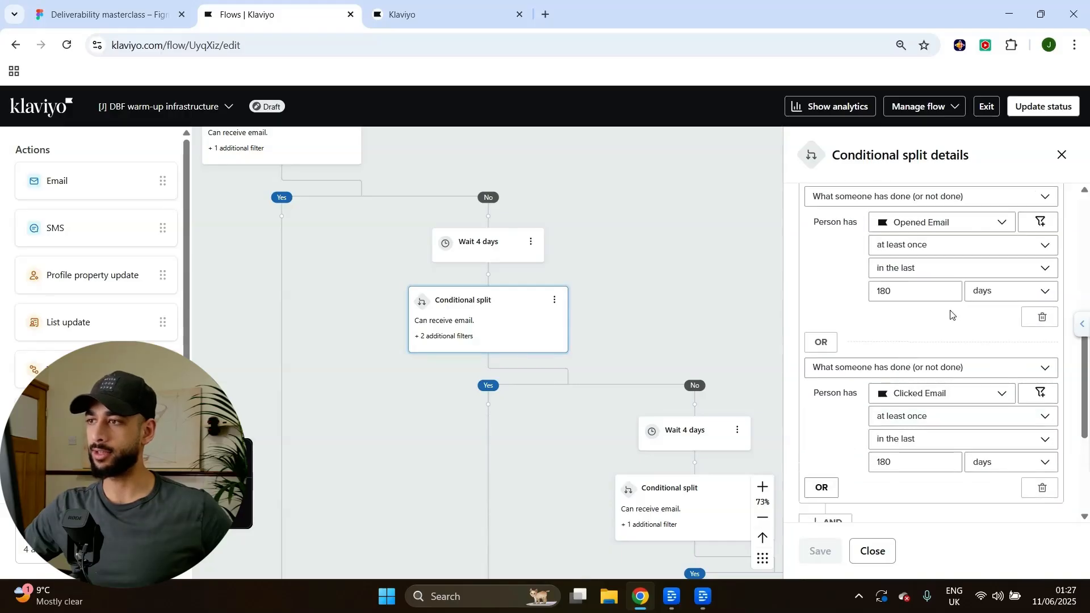
scroll(951, 314, "down", 3)
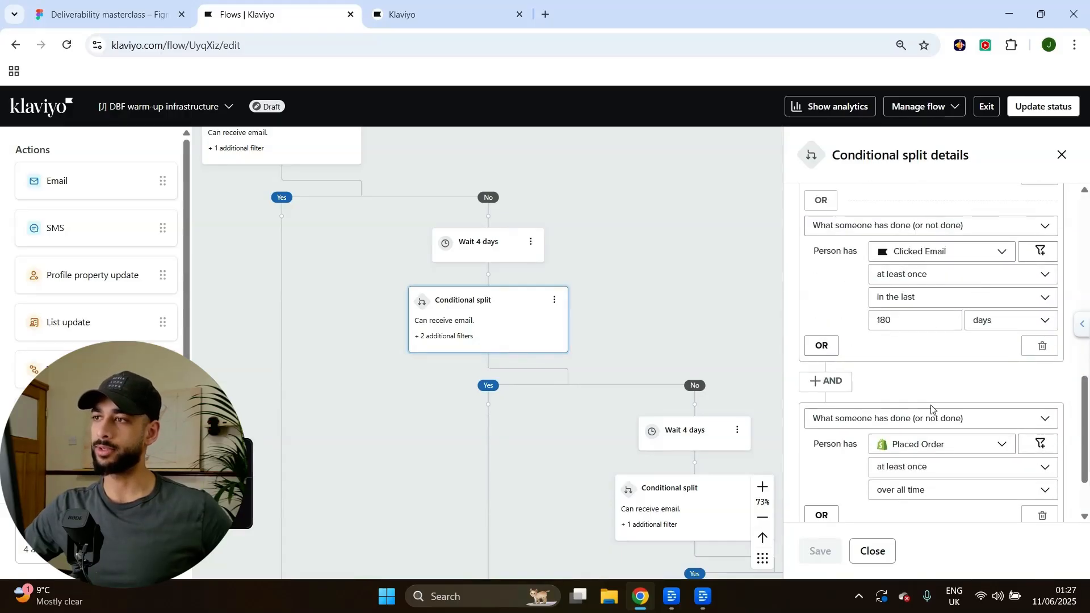
scroll(888, 341, "down", 2)
scroll(880, 318, "up", 4)
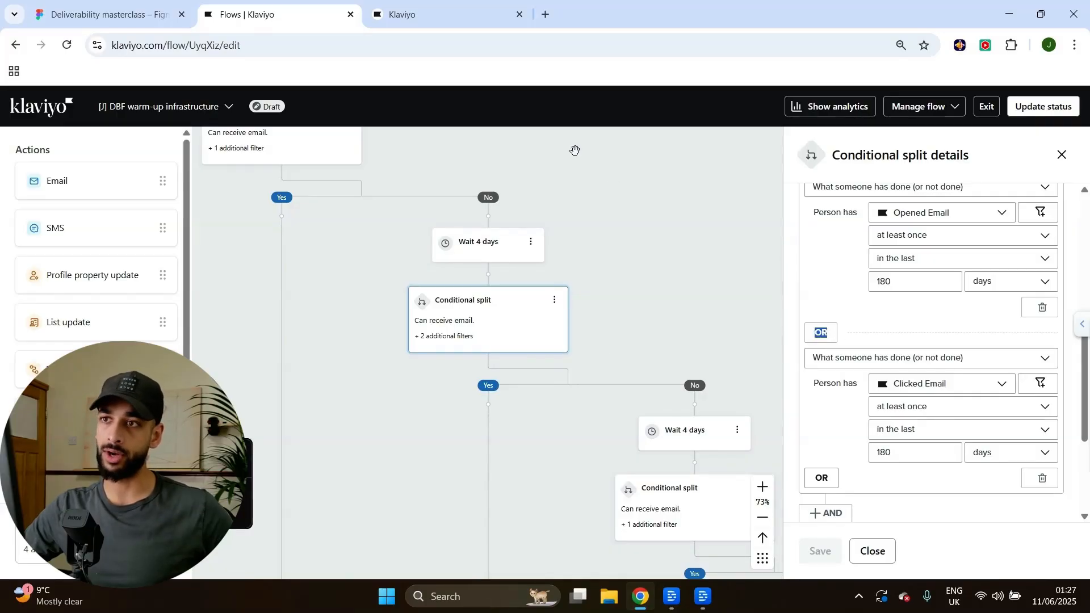
scroll(924, 348, "down", 4)
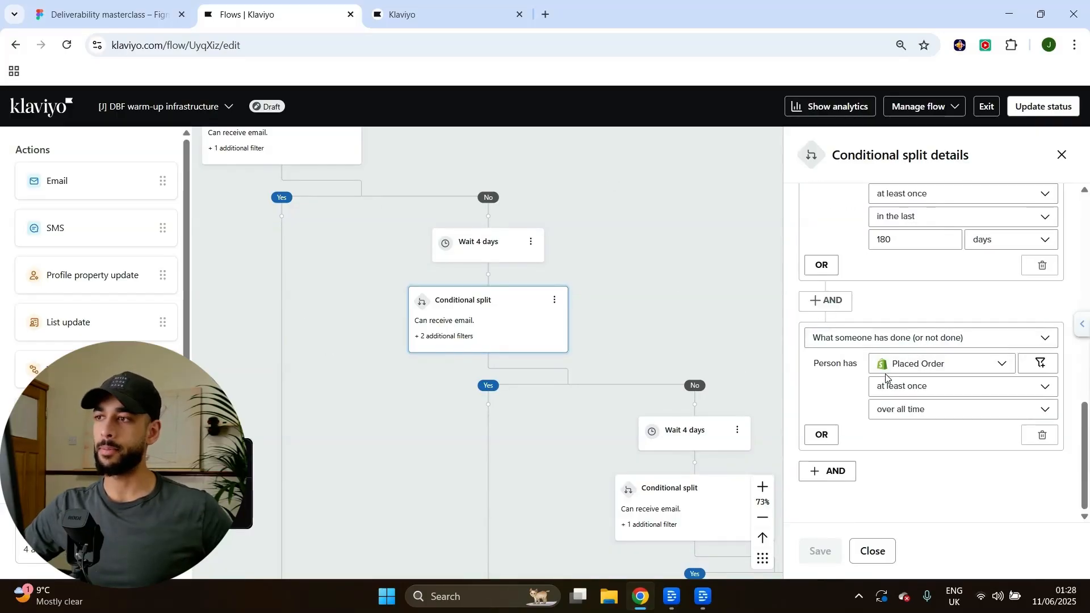
left_click_drag(696, 331, 655, 263)
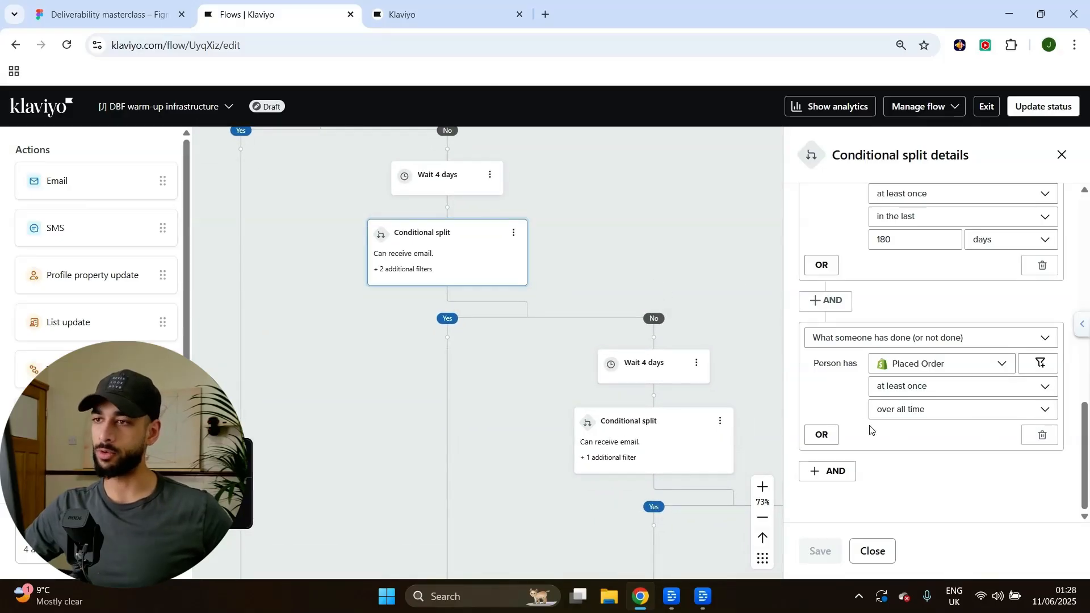
left_click_drag(695, 273, 683, 243)
scroll(679, 279, "down", 3)
scroll(679, 279, "right", 4)
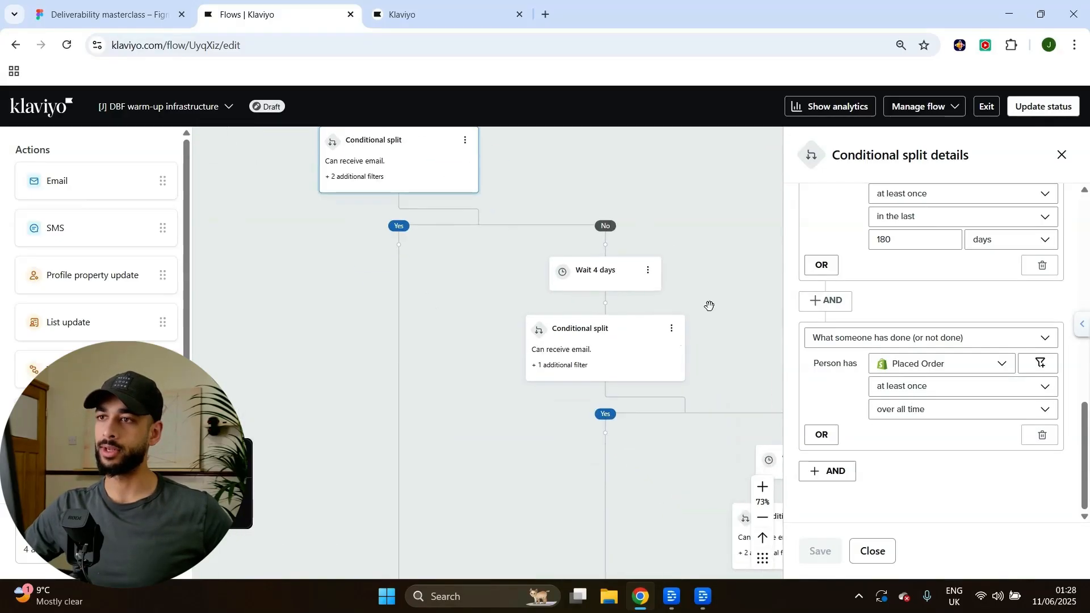
Review the next split's Opened or Clicked Email filters for the last 180 days, then close it.
left_click(486, 304)
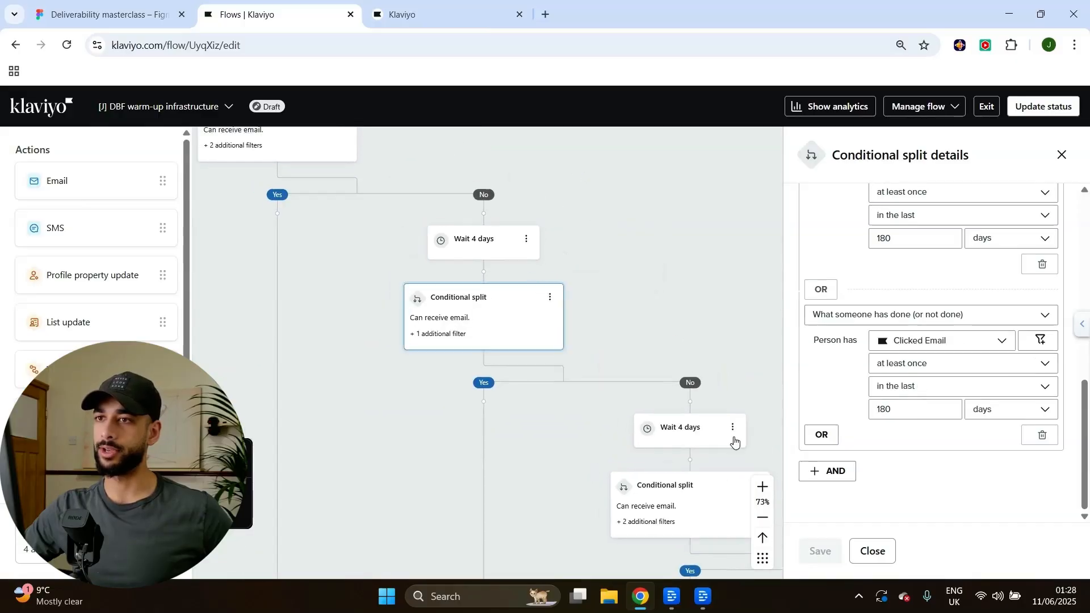
scroll(885, 363, "up", 2)
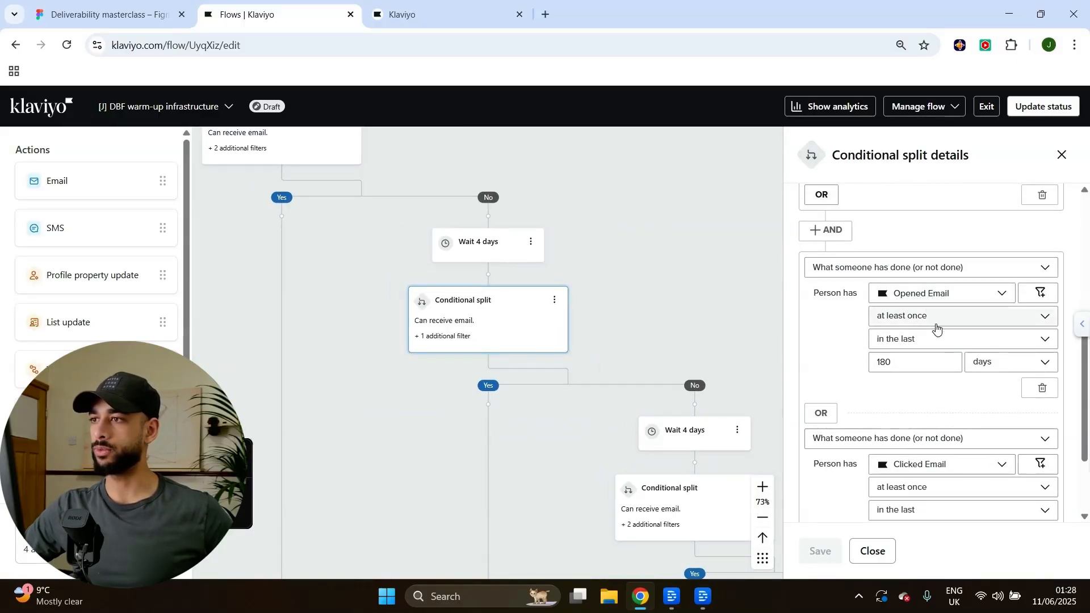
scroll(857, 297, "down", 1)
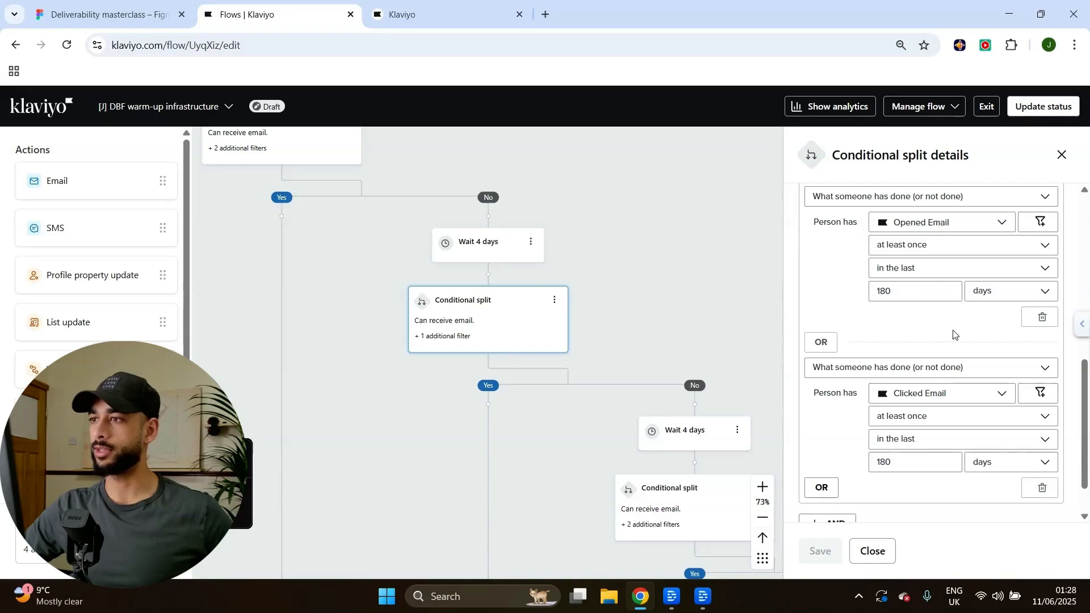
scroll(953, 336, "down", 1)
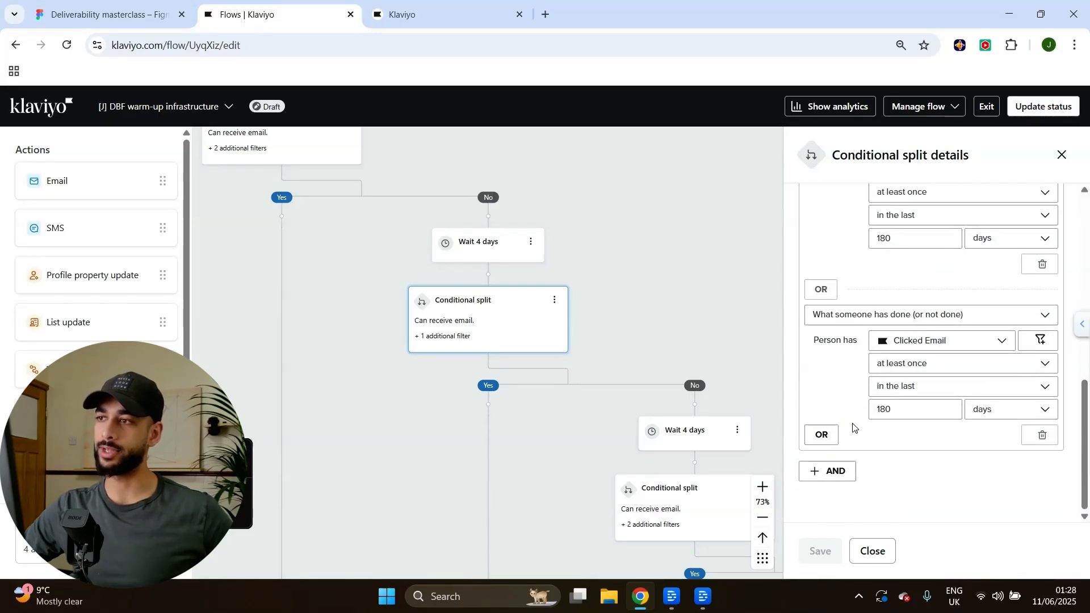
scroll(963, 433, "up", 3)
scroll(919, 411, "down", 3)
left_click_drag(727, 287, 673, 223)
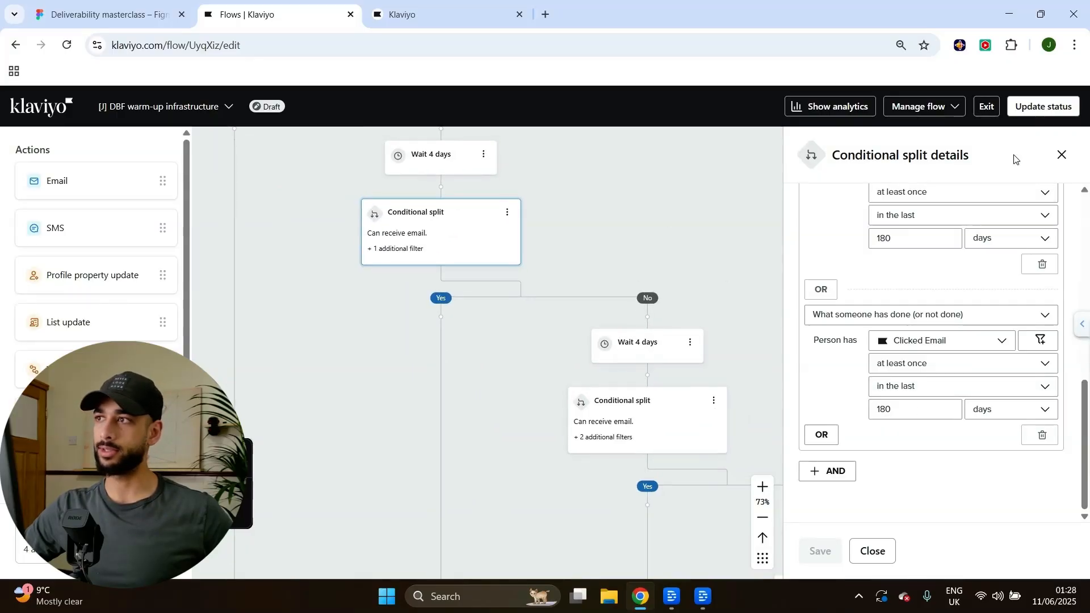
left_click(1061, 155)
Pan the canvas back up to the segment Trigger and the Wait 1 day until 10:00 AM step.
left_click_drag(832, 258, 791, 194)
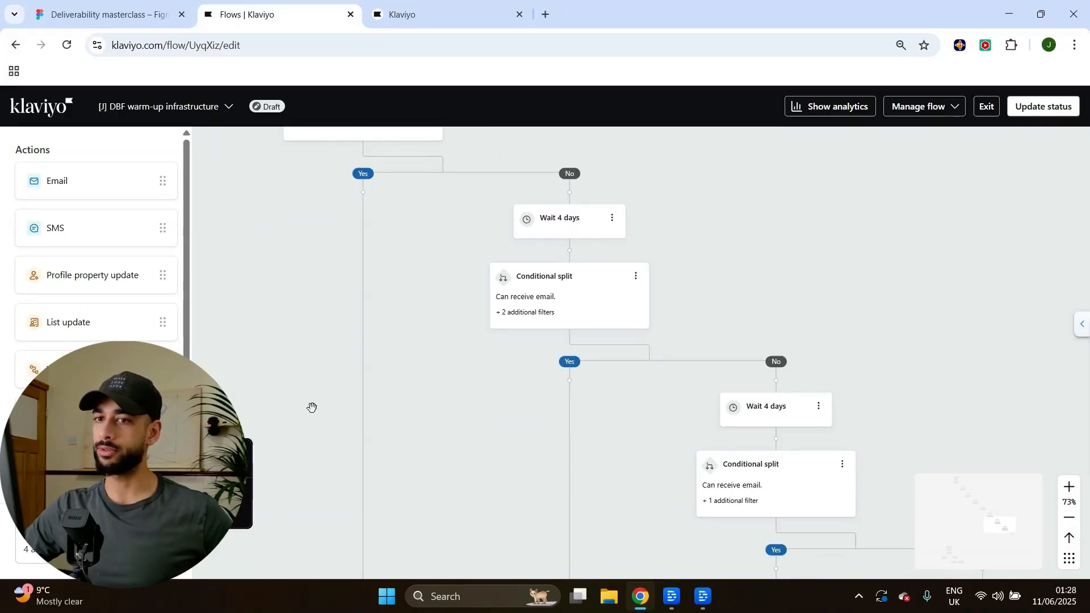
left_click_drag(681, 219, 717, 284)
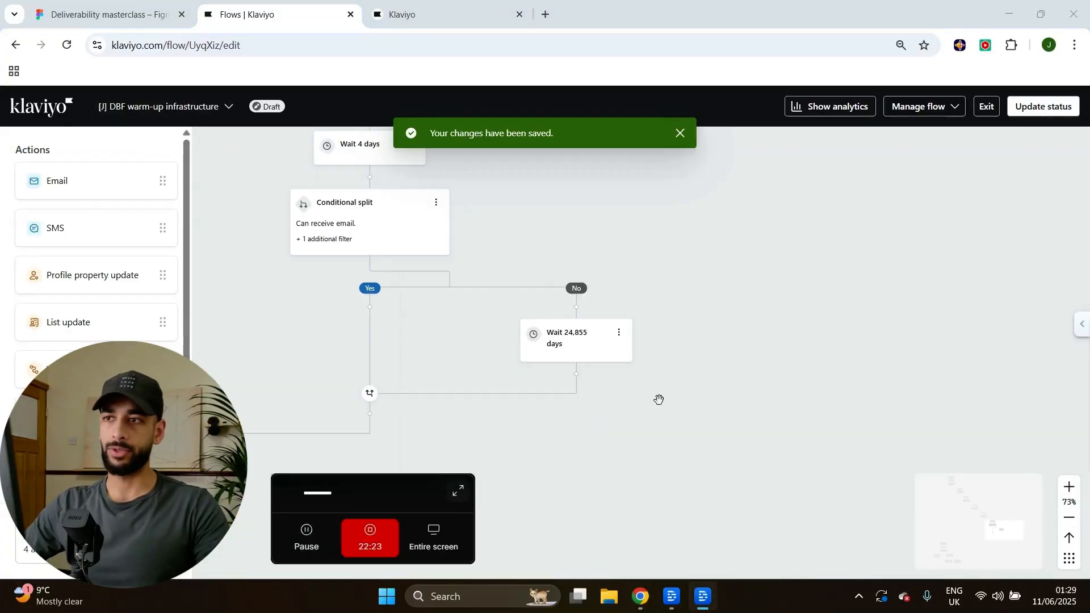
left_click_drag(657, 243, 810, 372)
scroll(810, 371, "down", 4)
left_click_drag(594, 435, 657, 533)
scroll(652, 492, "down", 3)
left_click_drag(684, 327, 815, 413)
left_click_drag(736, 303, 816, 403)
left_click_drag(739, 320, 841, 434)
scroll(734, 320, "up", 4)
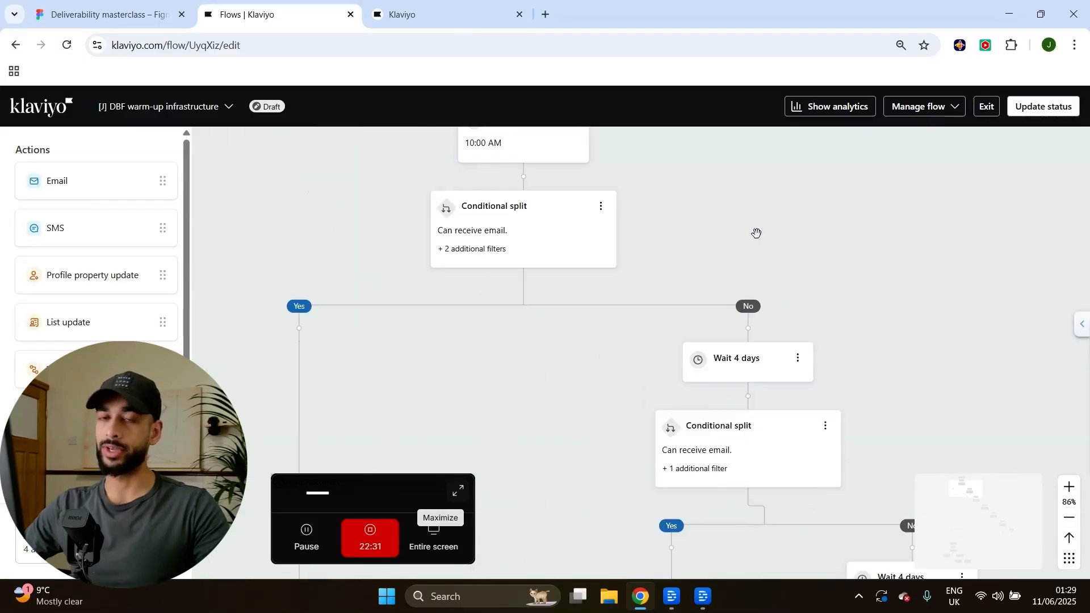
scroll(657, 277, "down", 5)
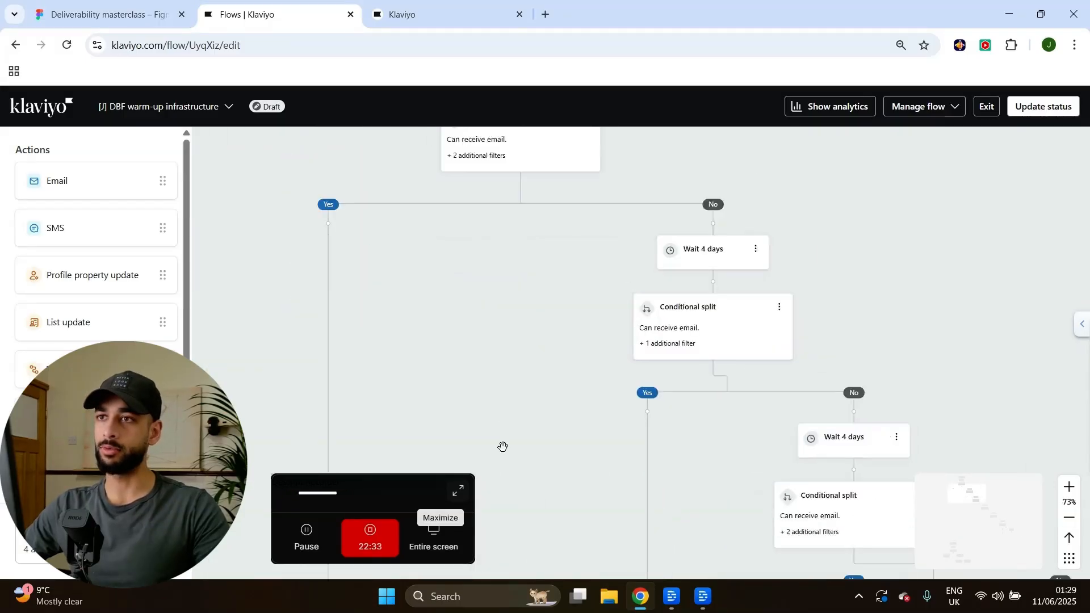
scroll(658, 295, "up", 5)
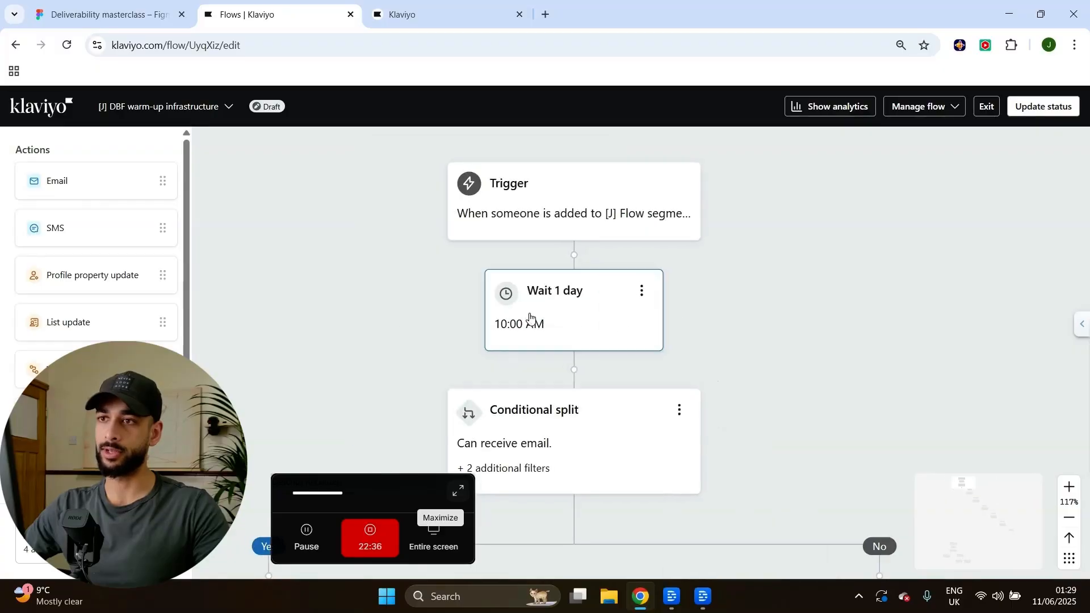
left_click(567, 319)
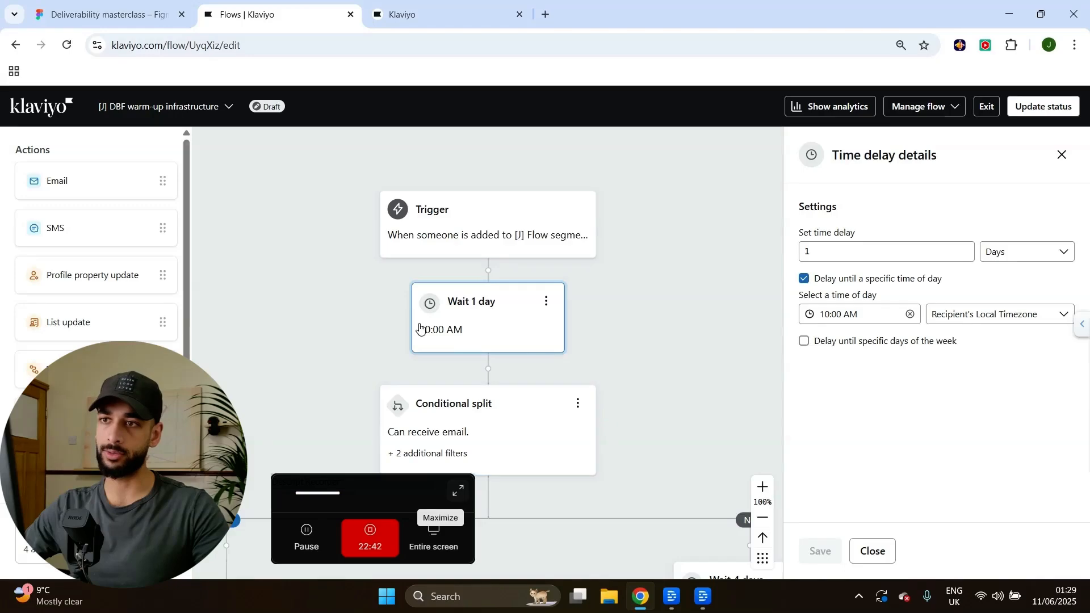
scroll(562, 325, "left", 1)
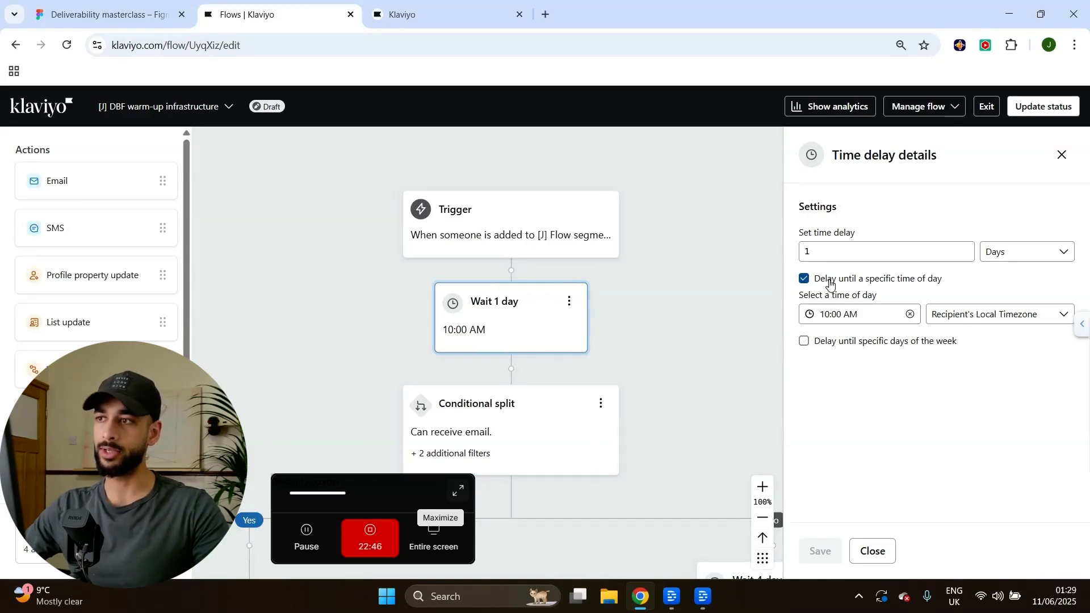
left_click(840, 320)
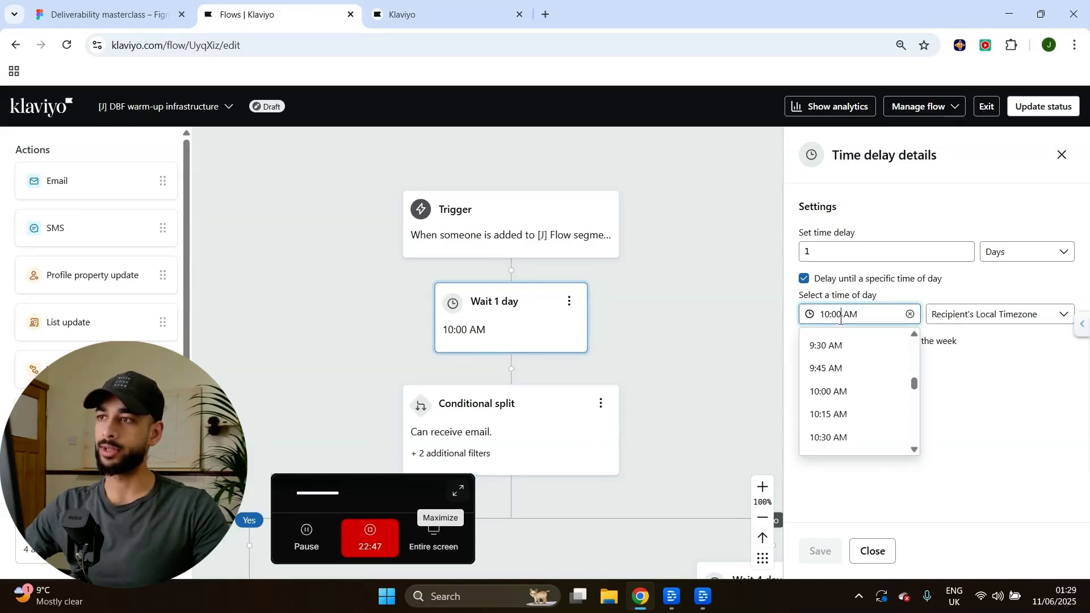
left_click(974, 396)
left_click(851, 318)
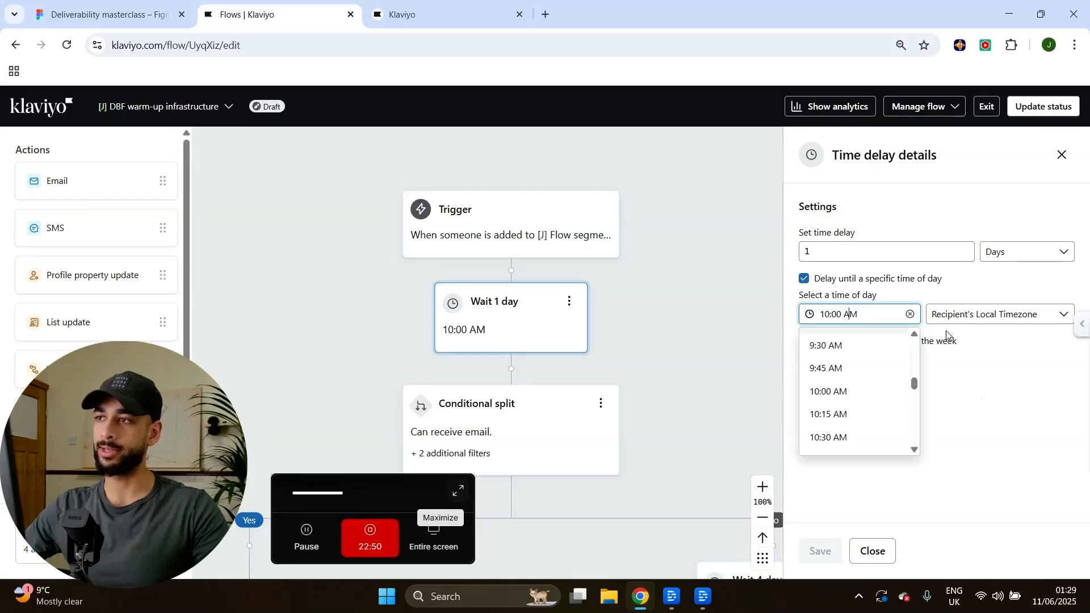
left_click(937, 313)
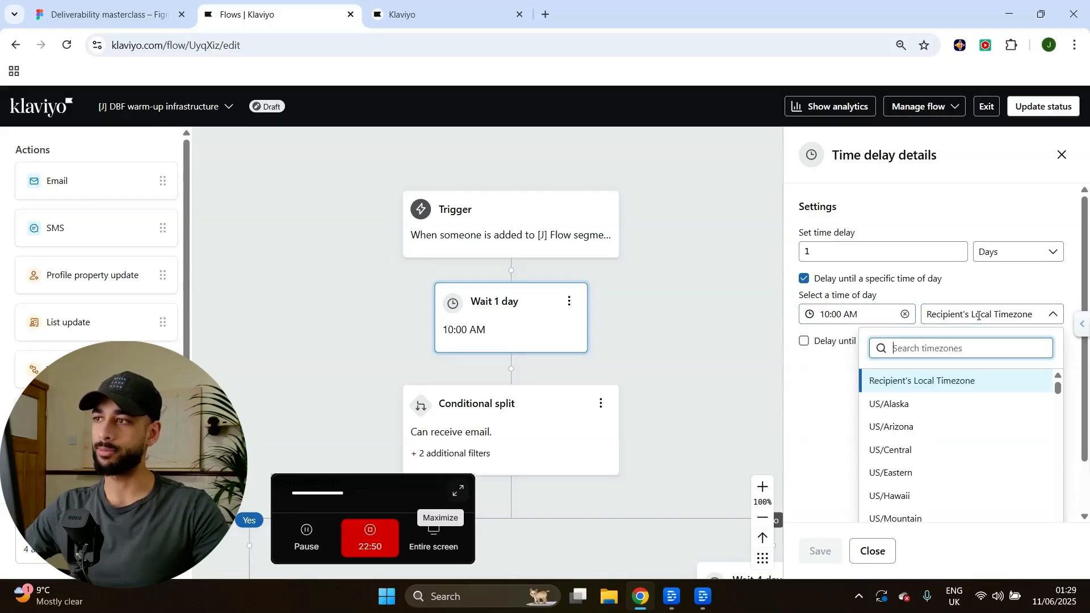
left_click(845, 442)
left_click(1061, 154)
Name the first email 'Warm up email 1' and switch to the drafted Email Google Doc.
scroll(733, 220, "down", 5)
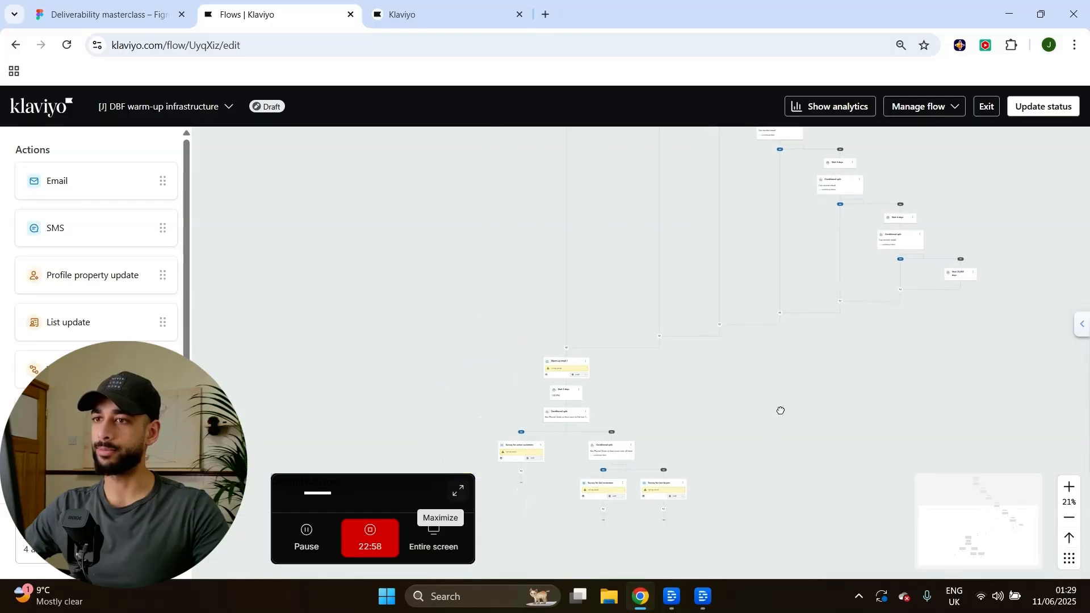
scroll(581, 360, "up", 2)
scroll(610, 377, "up", 3)
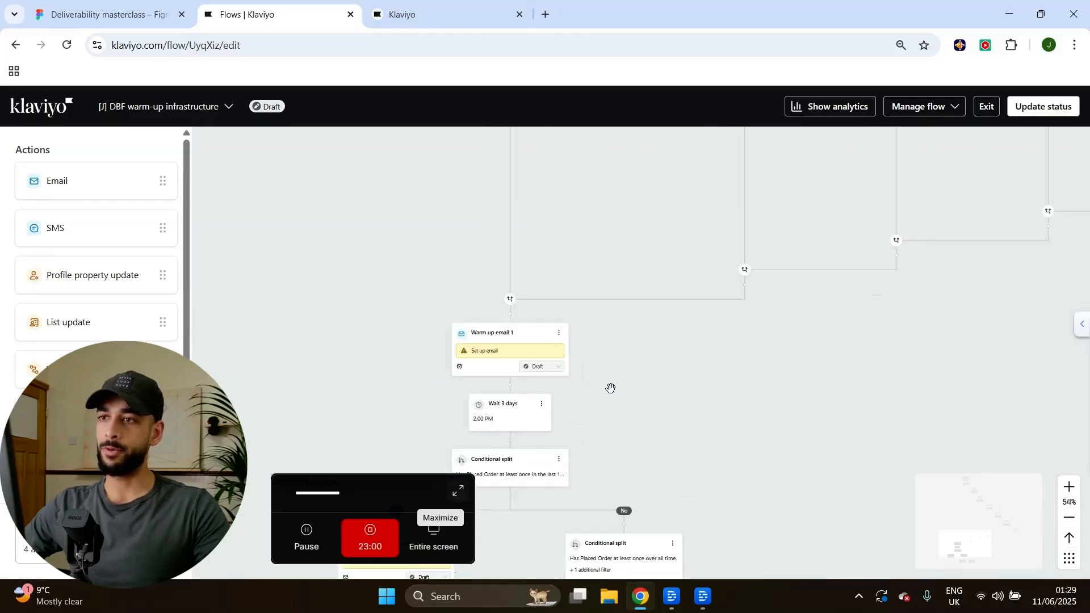
scroll(649, 380, "up", 4)
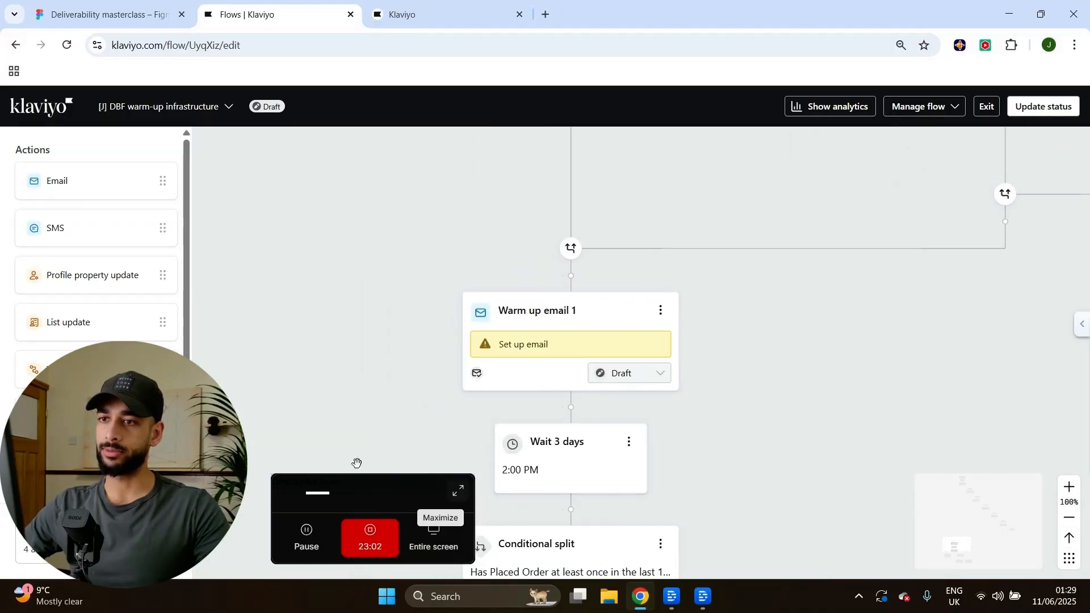
left_click_drag(380, 490, 282, 401)
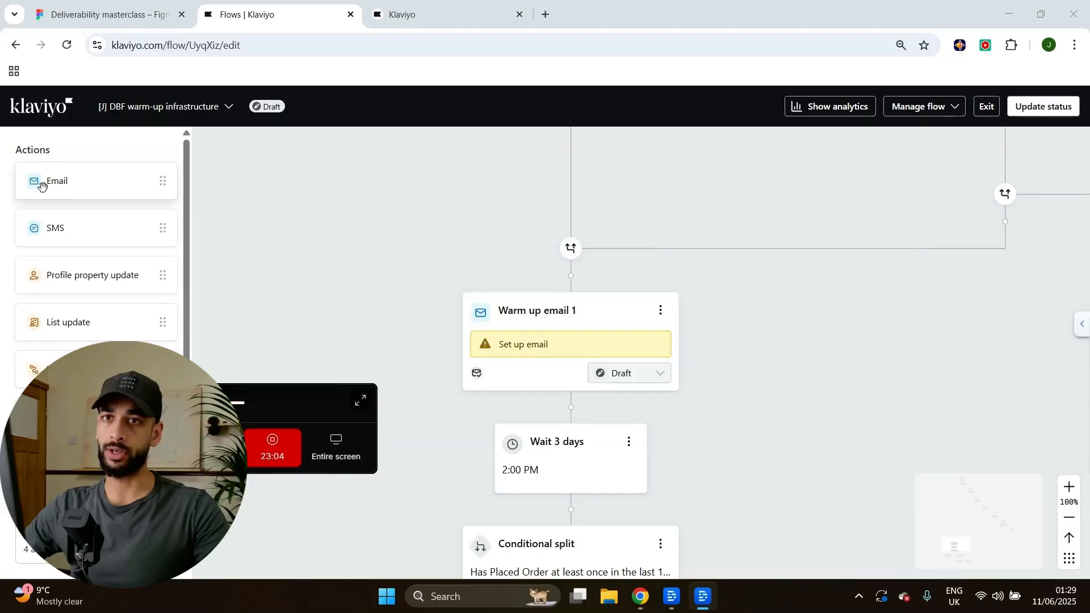
left_click(498, 342)
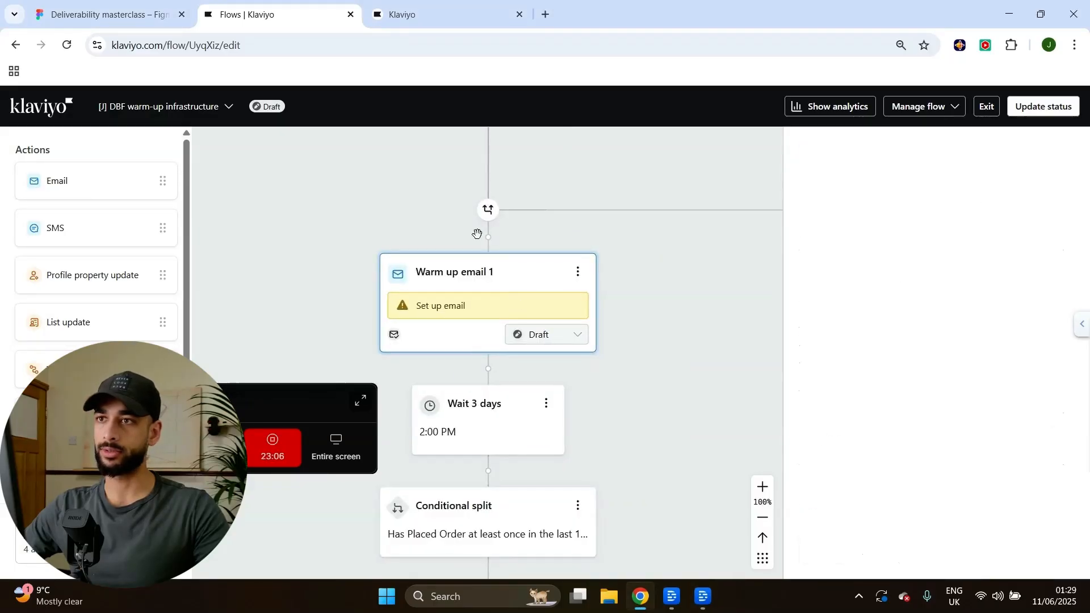
left_click(879, 226)
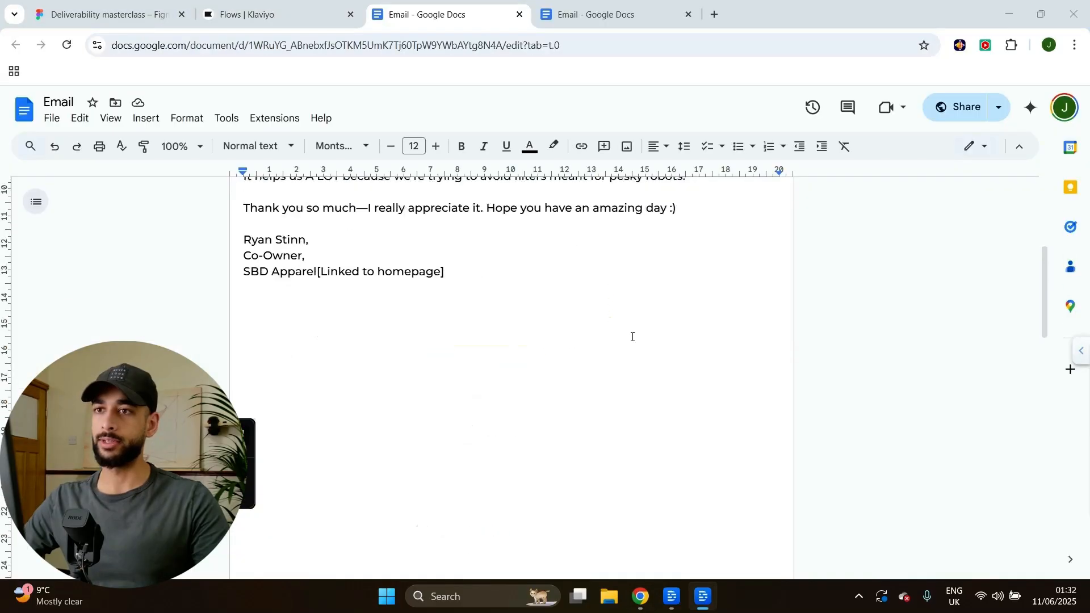
left_click(442, 15)
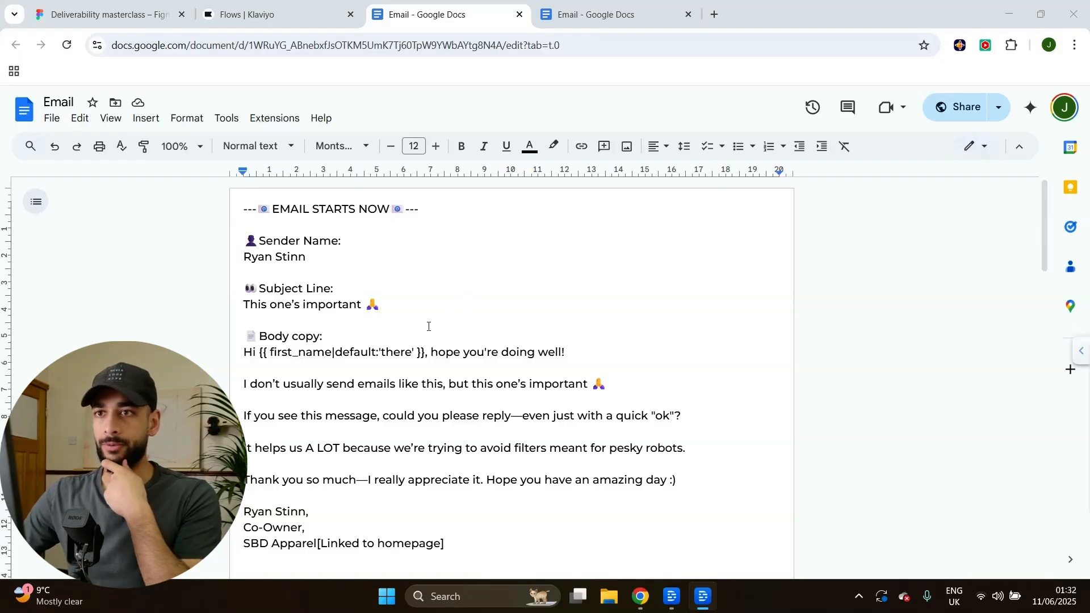
Read the warm-up email copy, highlight the requested "ok" reply, and return to Klaviyo.
scroll(524, 333, "down", 1)
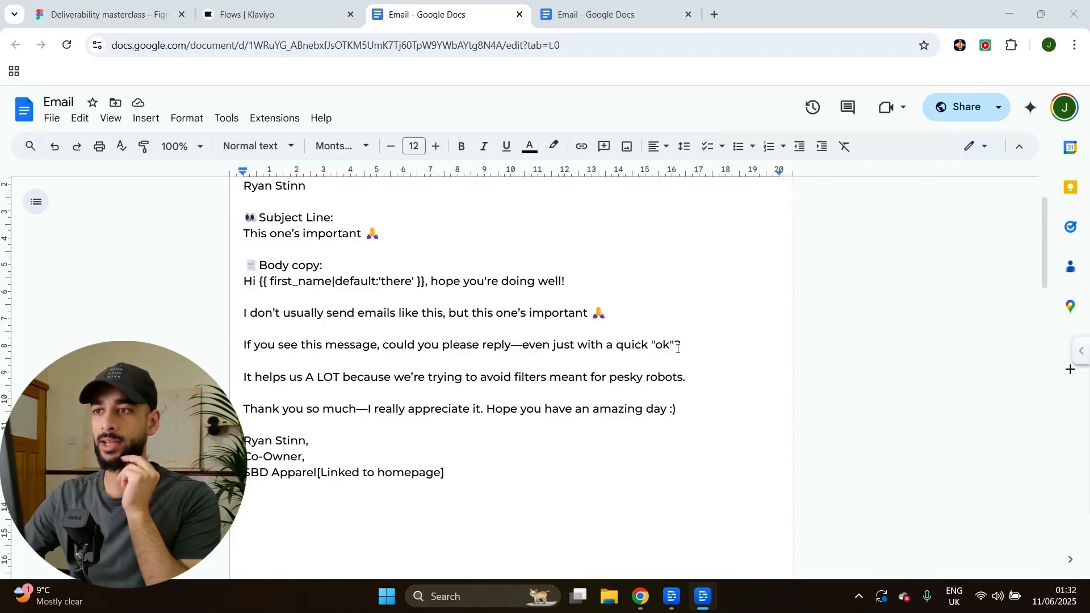
left_click_drag(681, 347, 648, 348)
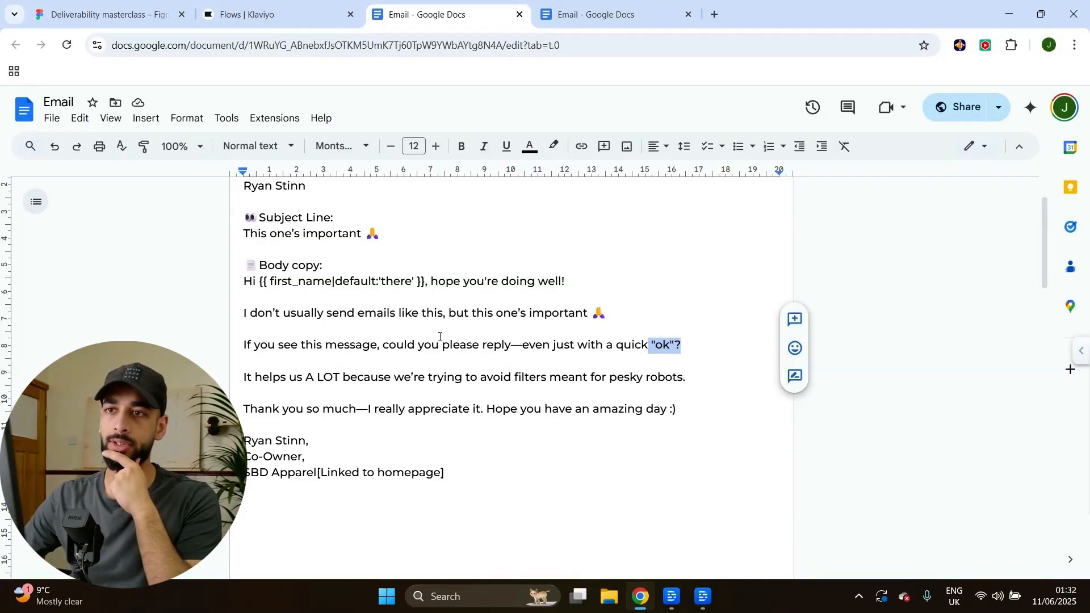
left_click(308, 17)
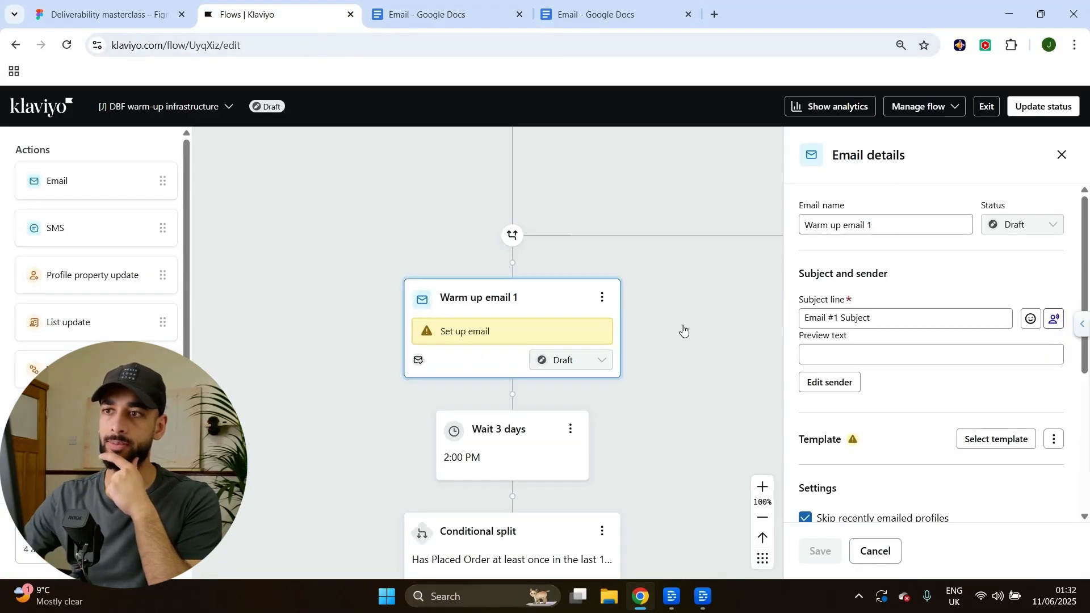
Start a text-only email for Warm up email 1 and select the body copy in the Google Doc.
left_click_drag(693, 328, 656, 302)
scroll(990, 318, "down", 2)
left_click(1000, 303)
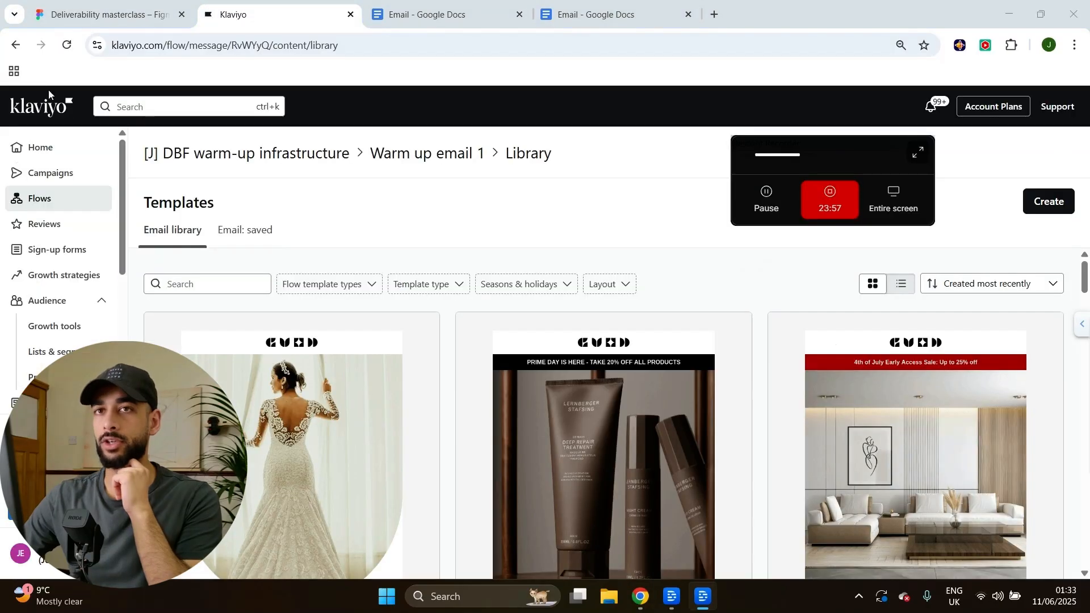
left_click(19, 46)
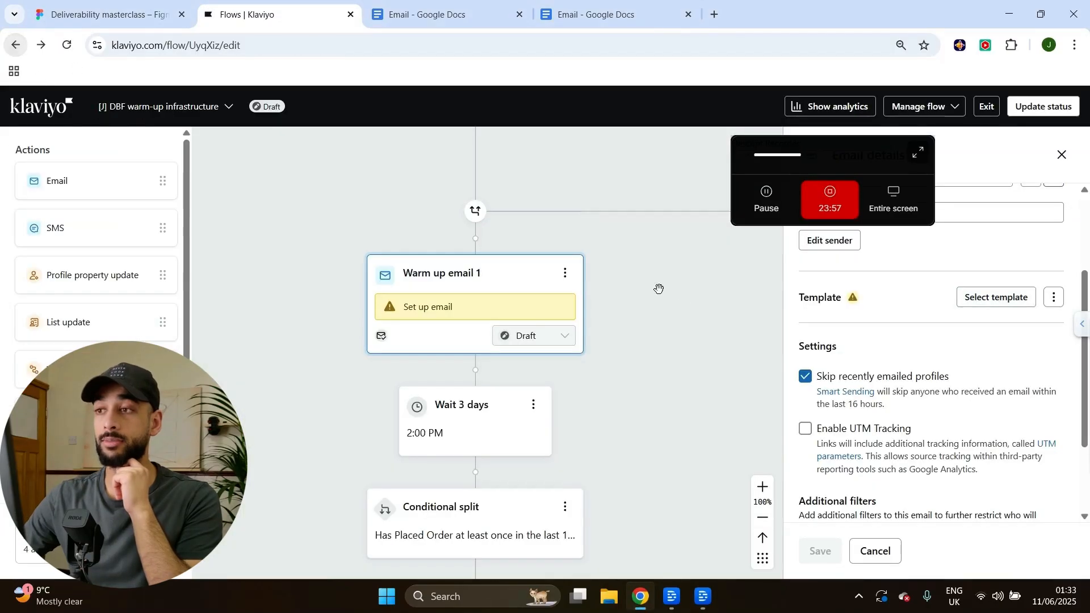
left_click(1054, 297)
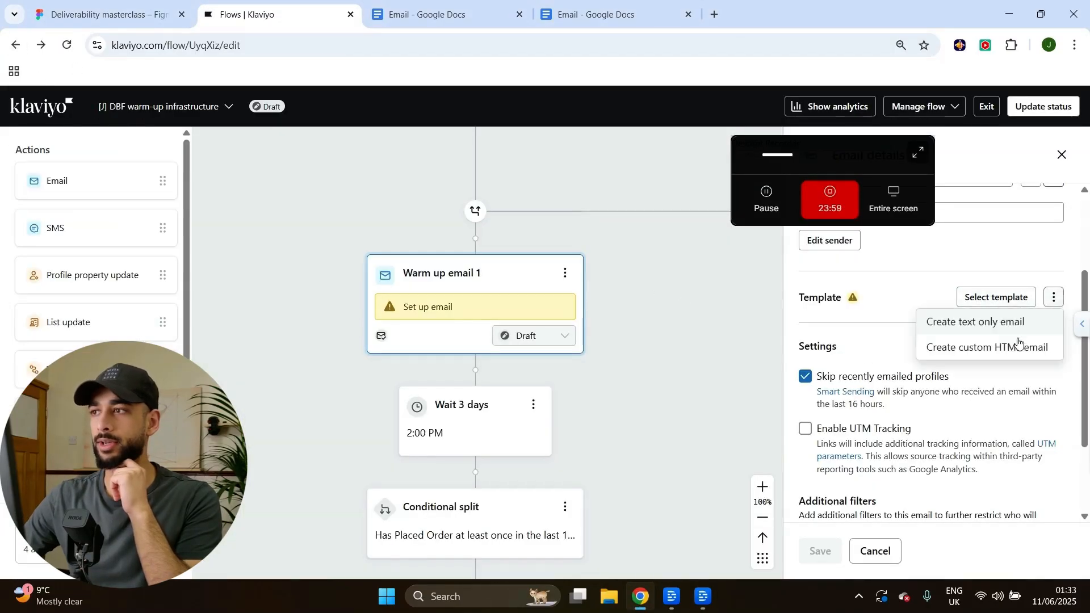
left_click(972, 335)
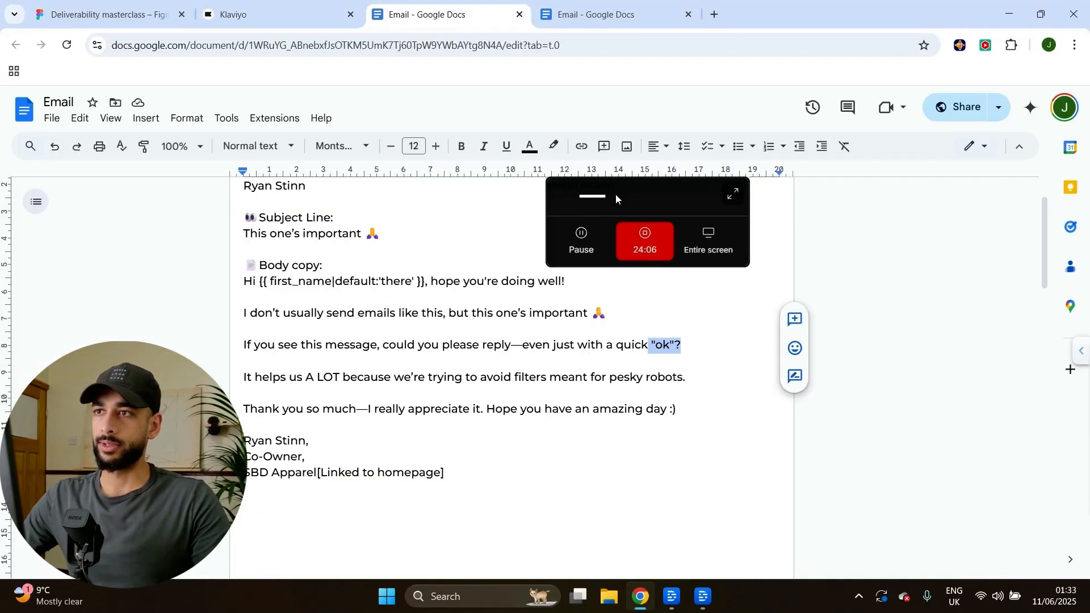
left_click_drag(615, 194, 899, 196)
mouse_move(460, 479)
left_mouse_down()
mouse_move(249, 471)
mouse_move(260, 353)
mouse_move(330, 330)
left_mouse_up()
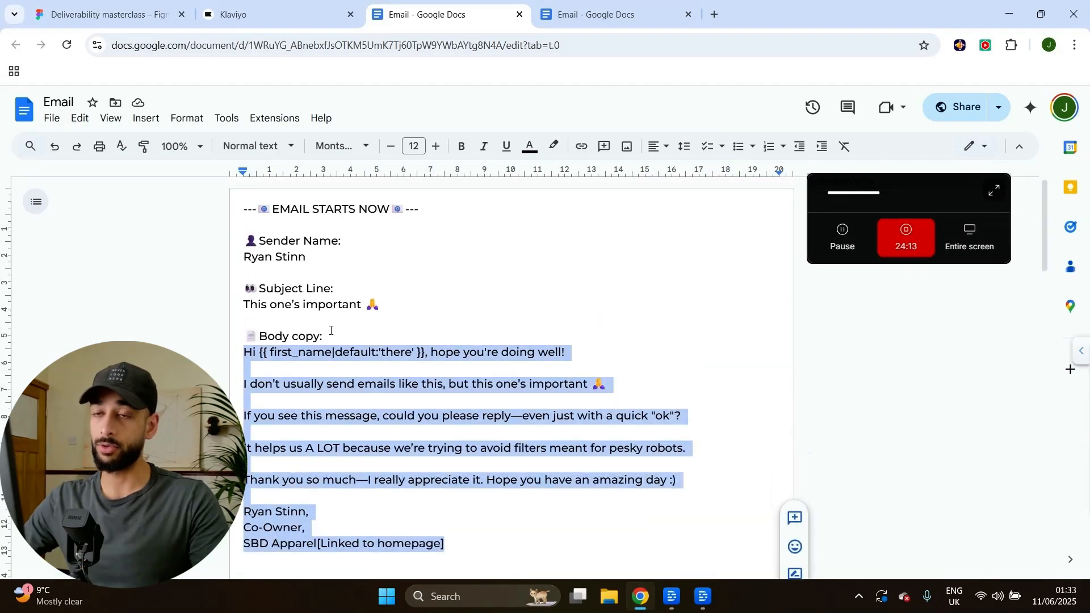
Paste the copied email body into Warm up email 1 as plain text only.
left_click(281, 25)
left_click(203, 368)
key("ctrl+v")
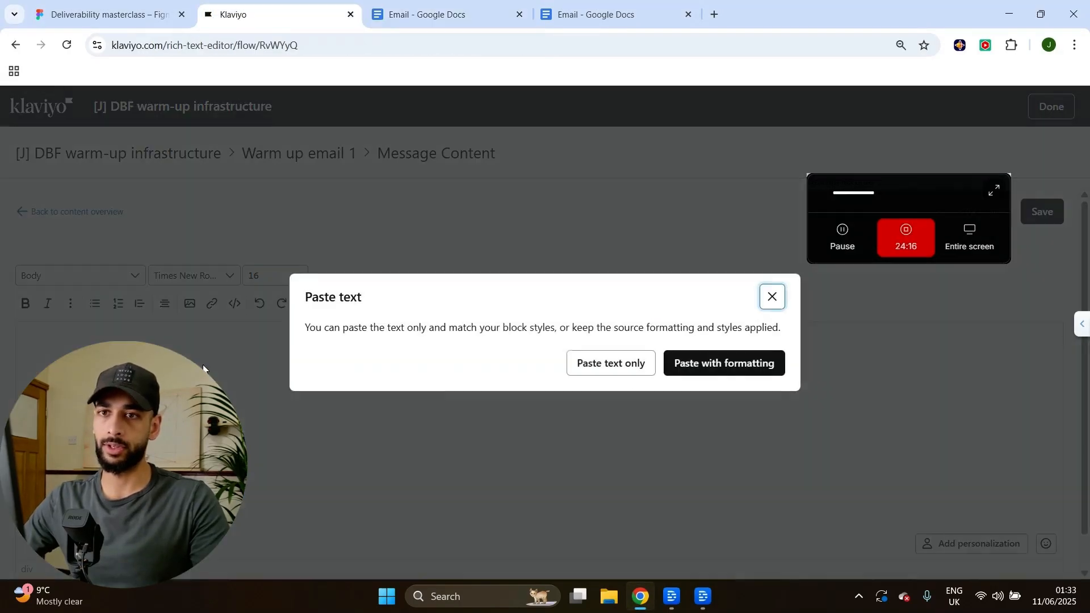
left_click(603, 364)
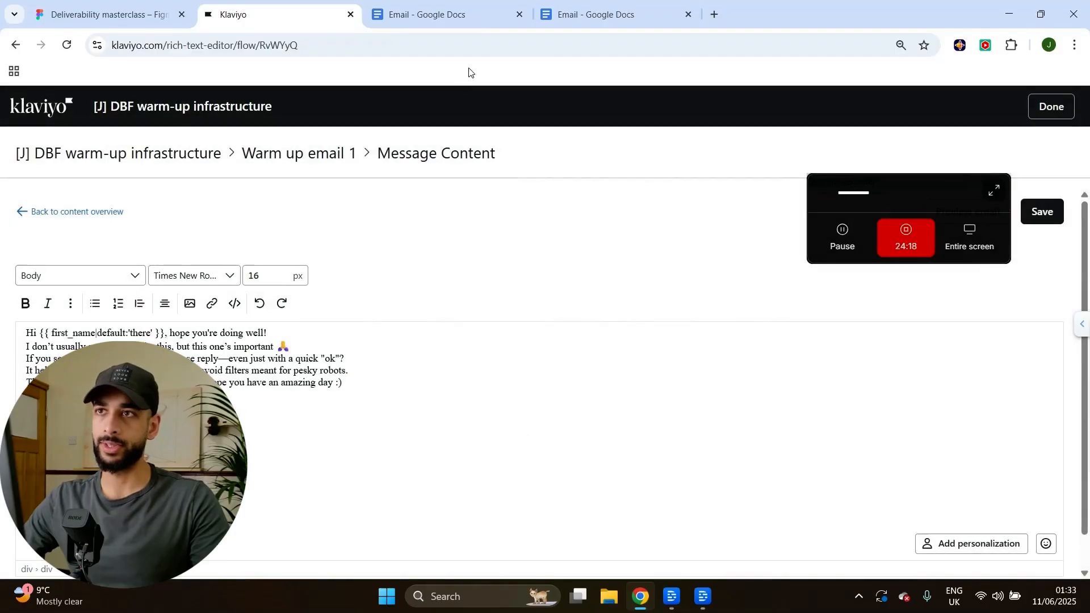
Add blank lines after the greeting and important line, check the SBD Apparel link, and save.
left_click(298, 335)
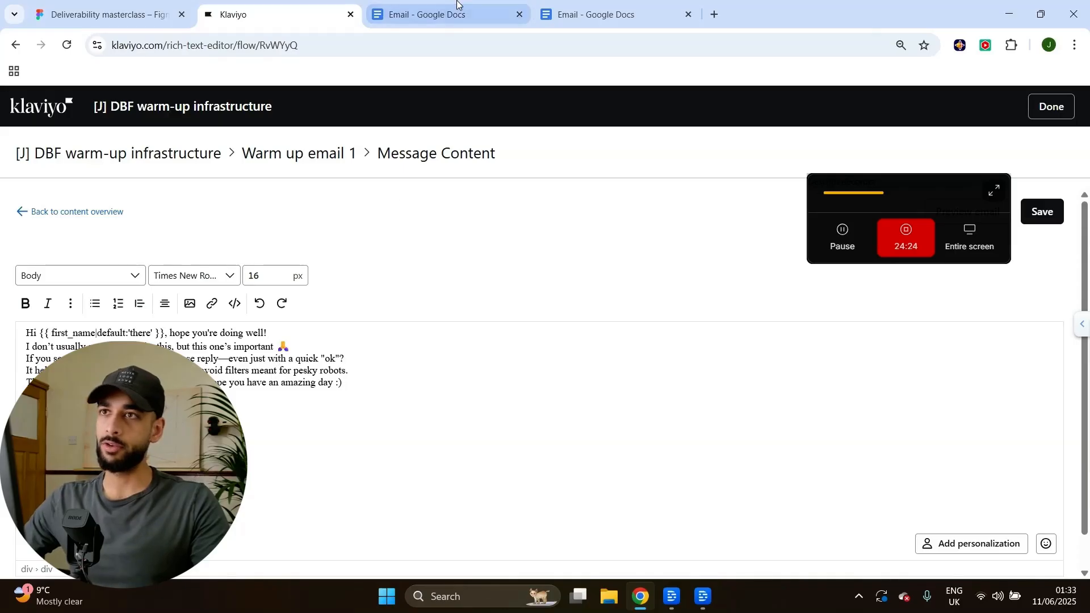
left_click(432, 15)
left_click(301, 14)
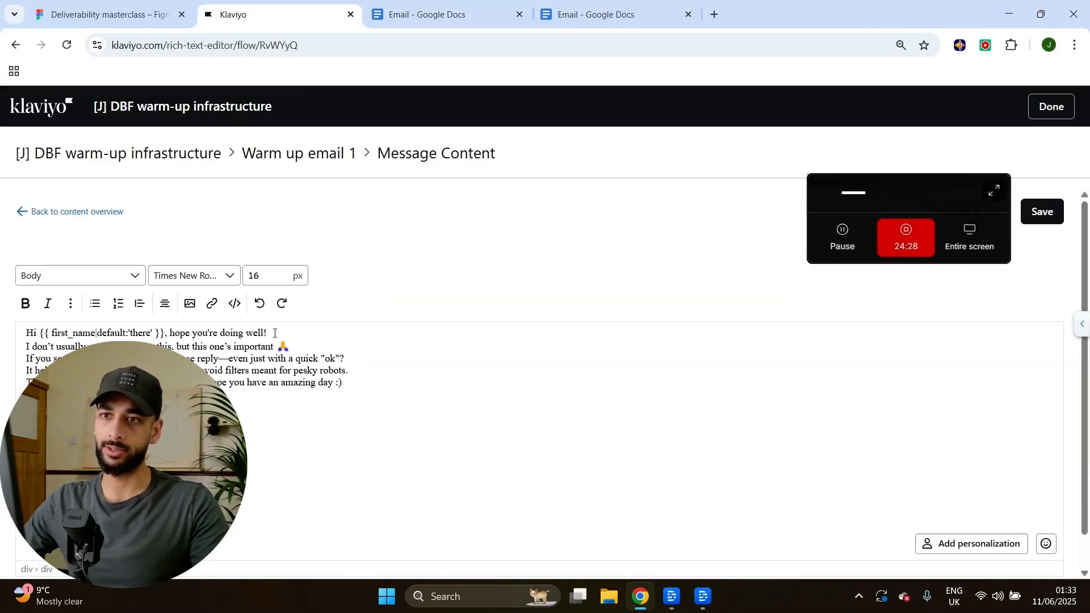
key("Return")
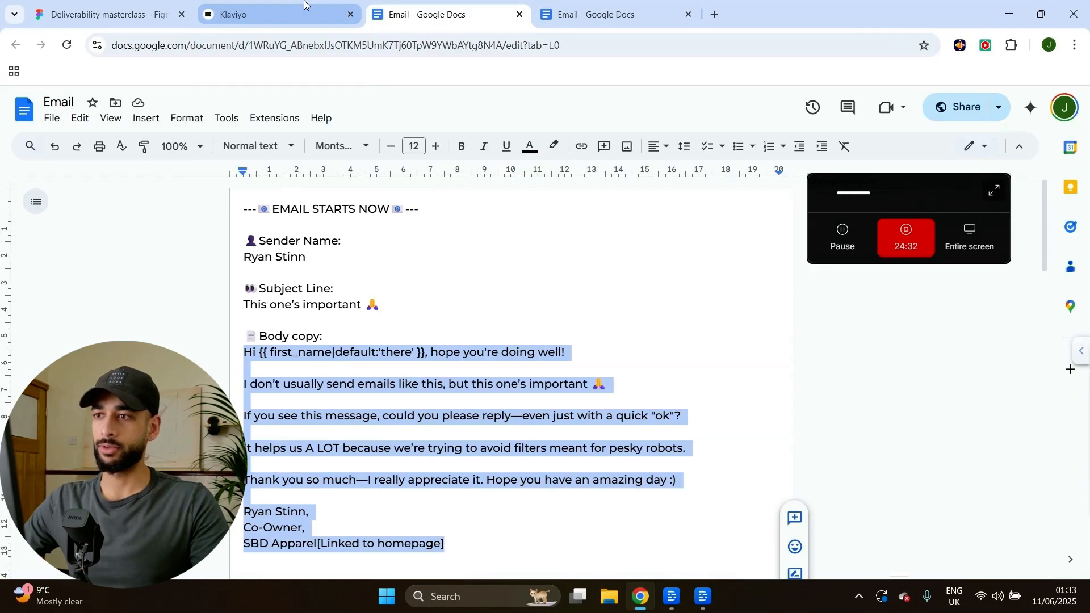
left_click(278, 15)
key("Return")
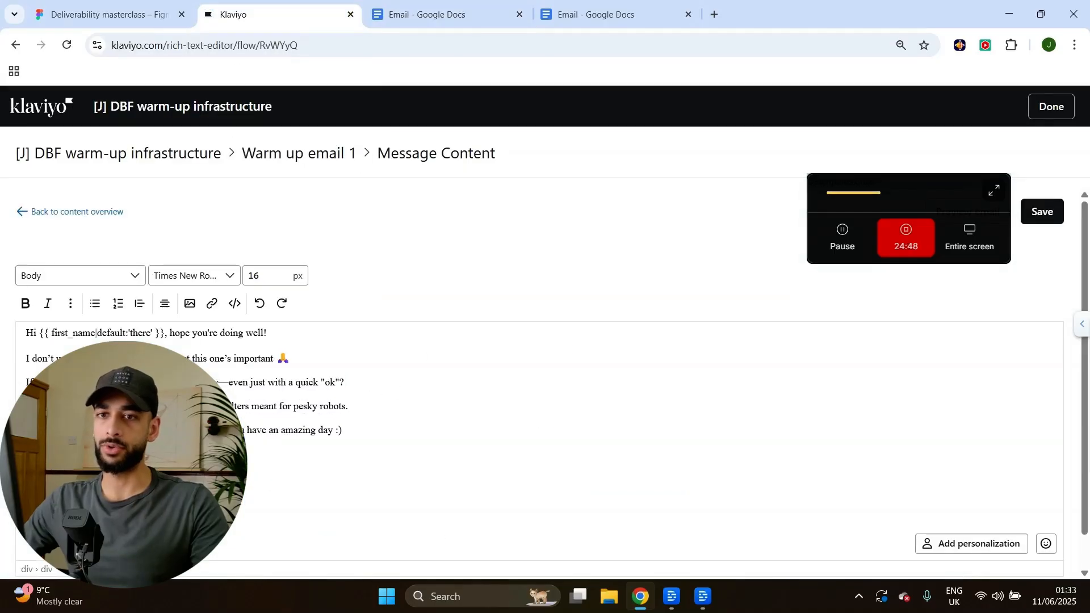
scroll(539, 369, "down", 1)
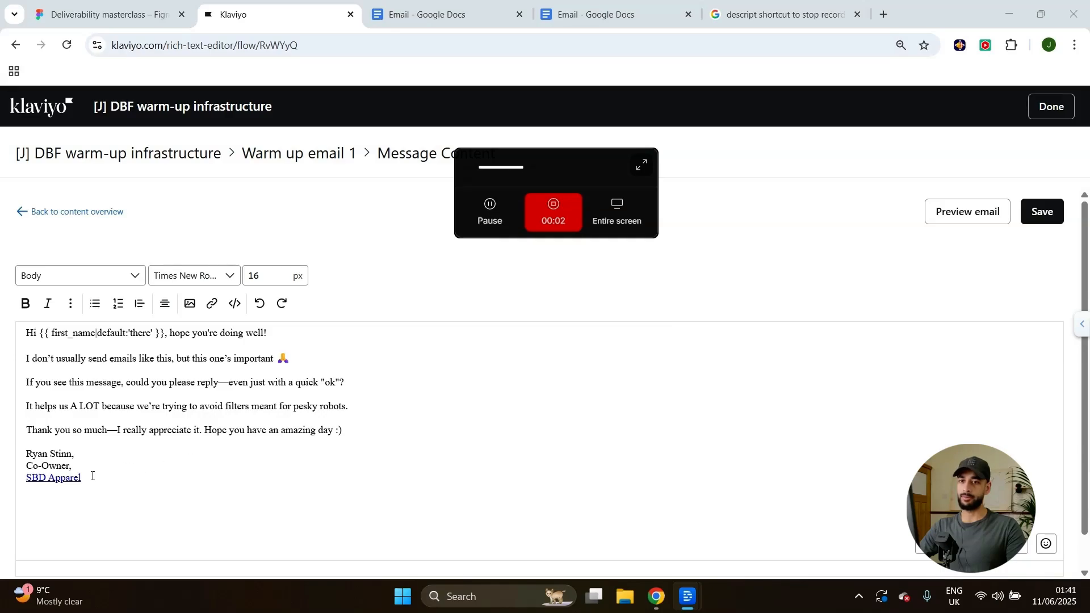
left_click(109, 479)
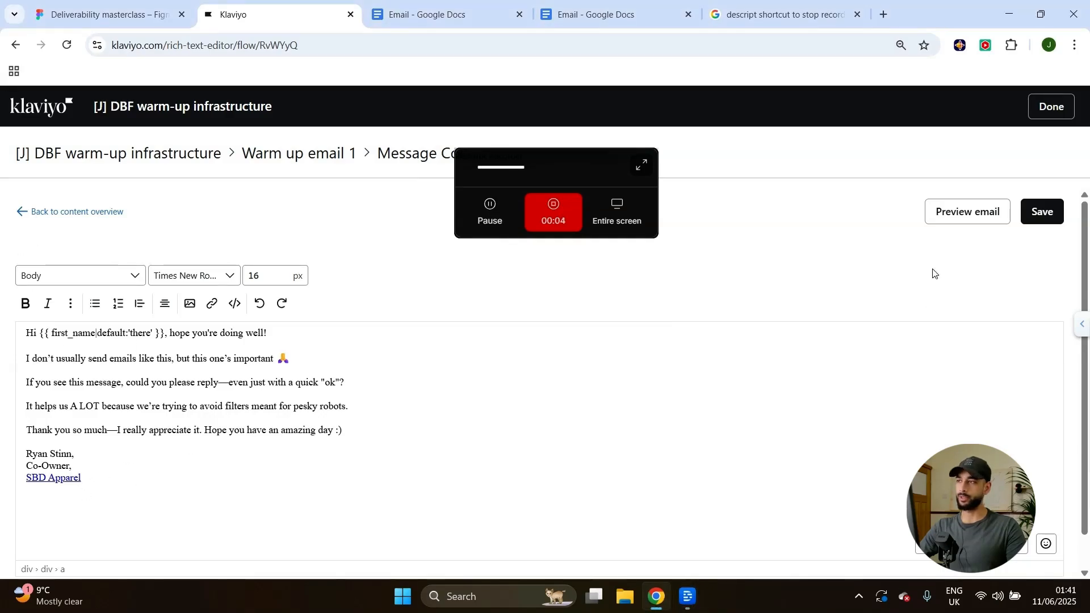
left_click(1039, 212)
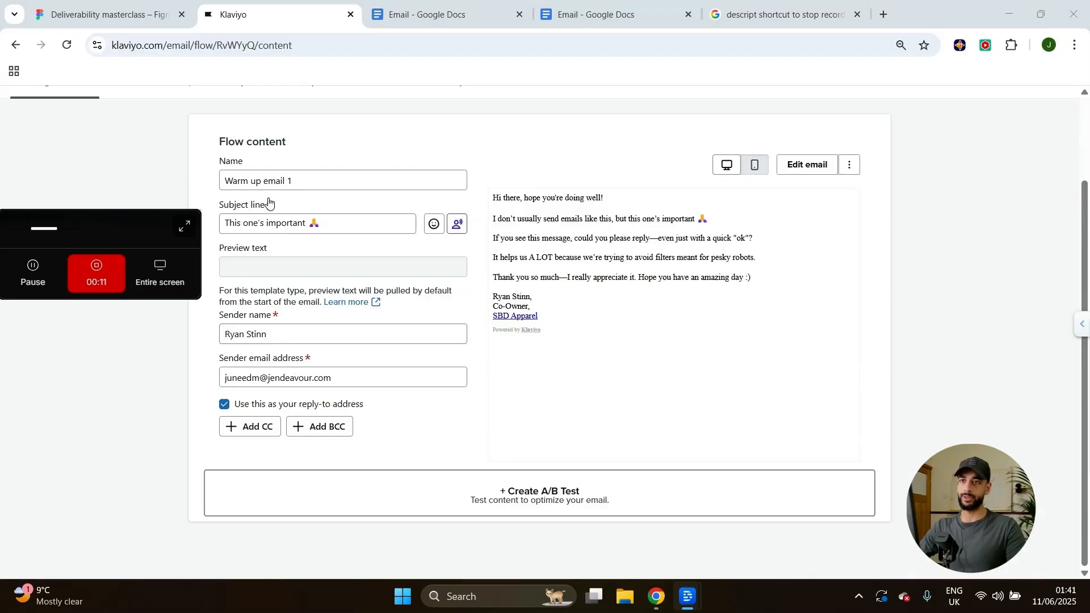
Review the subject 'This one's important 🙏' and the sender name, then finish editing the email.
scroll(244, 297, "up", 2)
triple_click(244, 297)
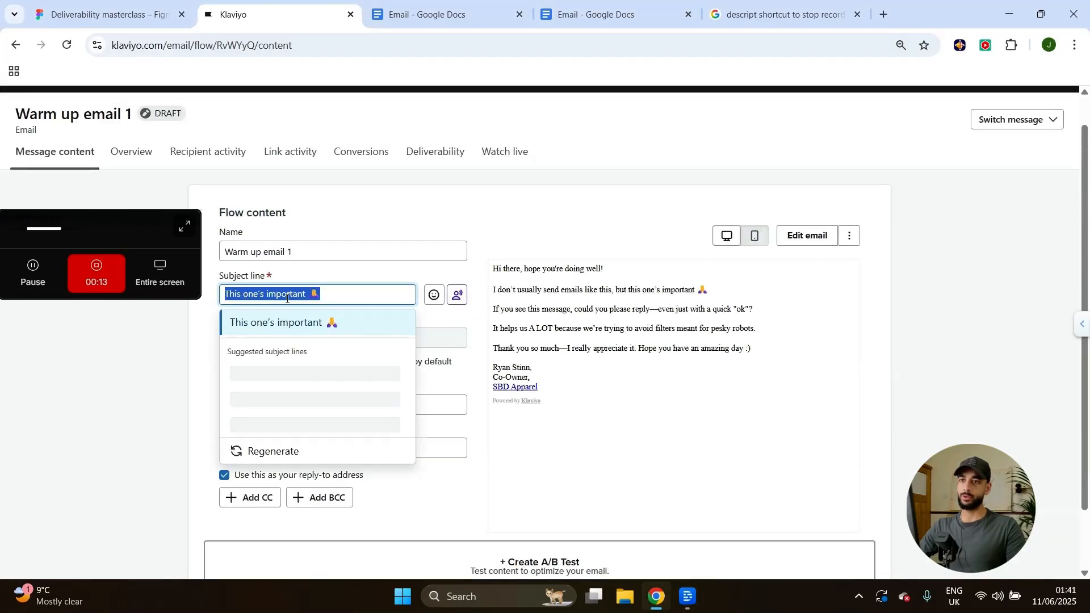
left_click(182, 355)
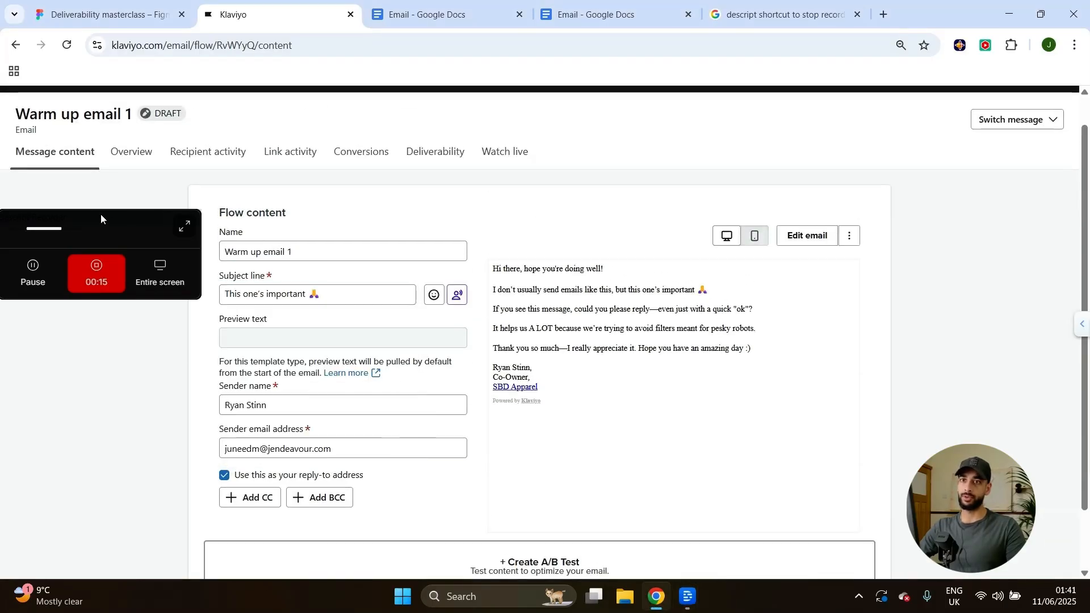
left_click_drag(101, 218, 73, 213)
triple_click(245, 404)
left_click(303, 401)
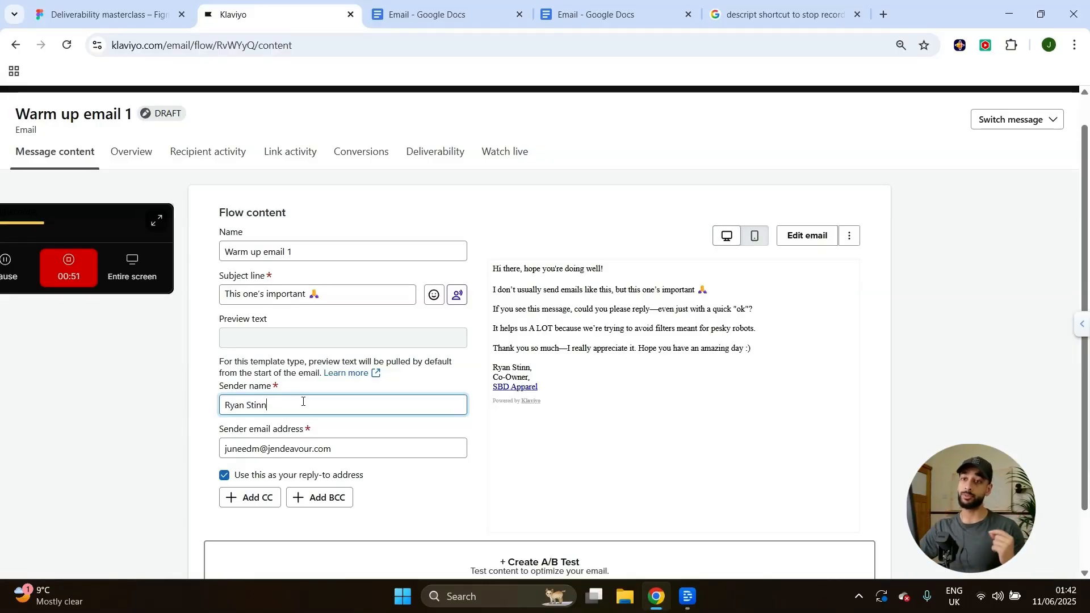
left_click_drag(86, 223, 944, 188)
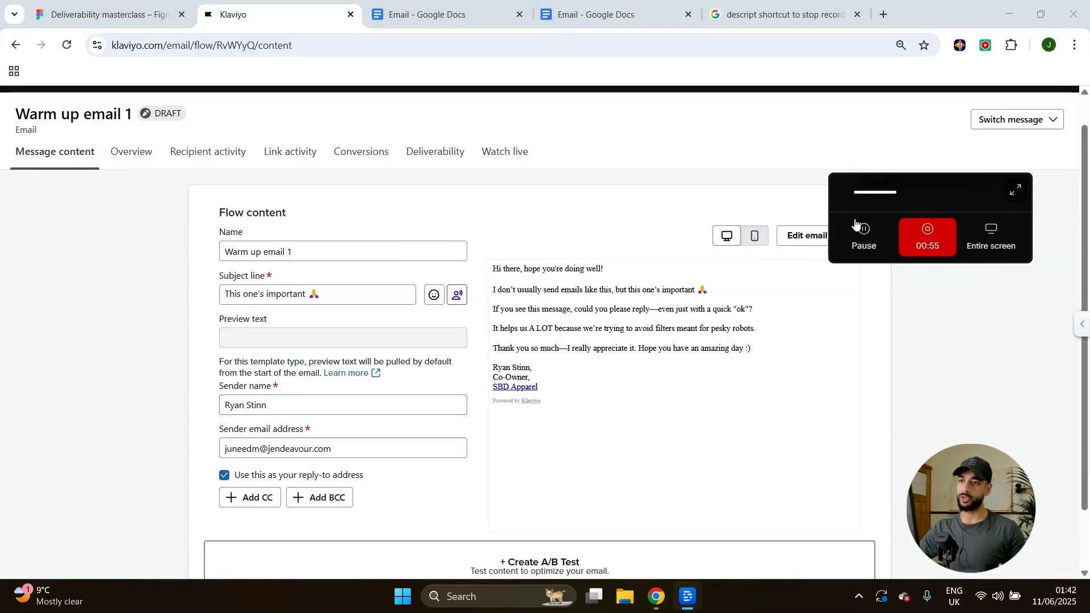
scroll(288, 330, "up", 1)
scroll(284, 340, "down", 2)
scroll(295, 332, "up", 1)
scroll(294, 332, "up", 2)
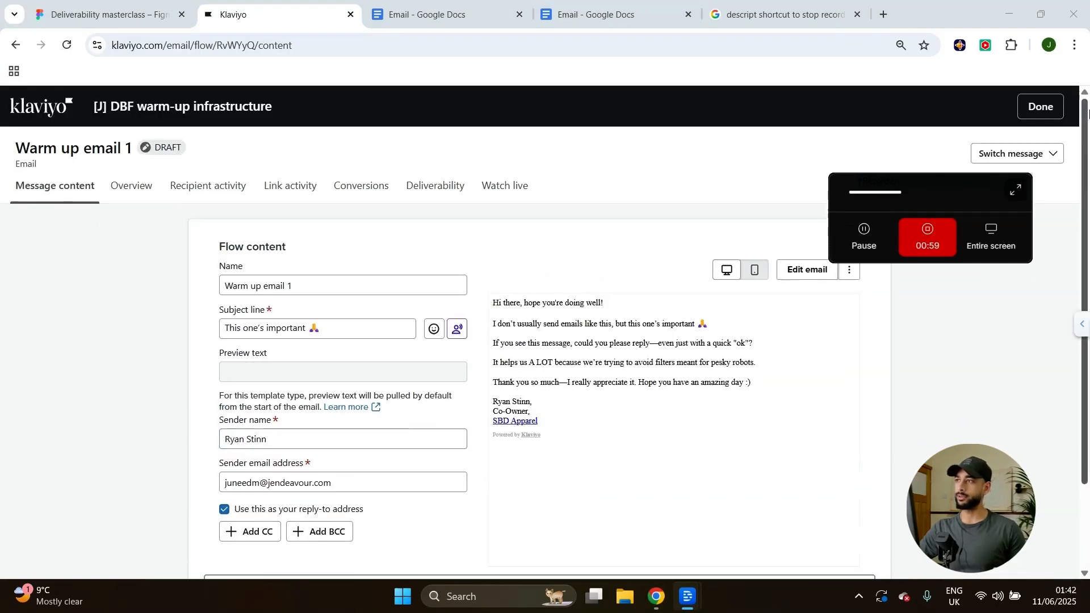
left_click(1062, 105)
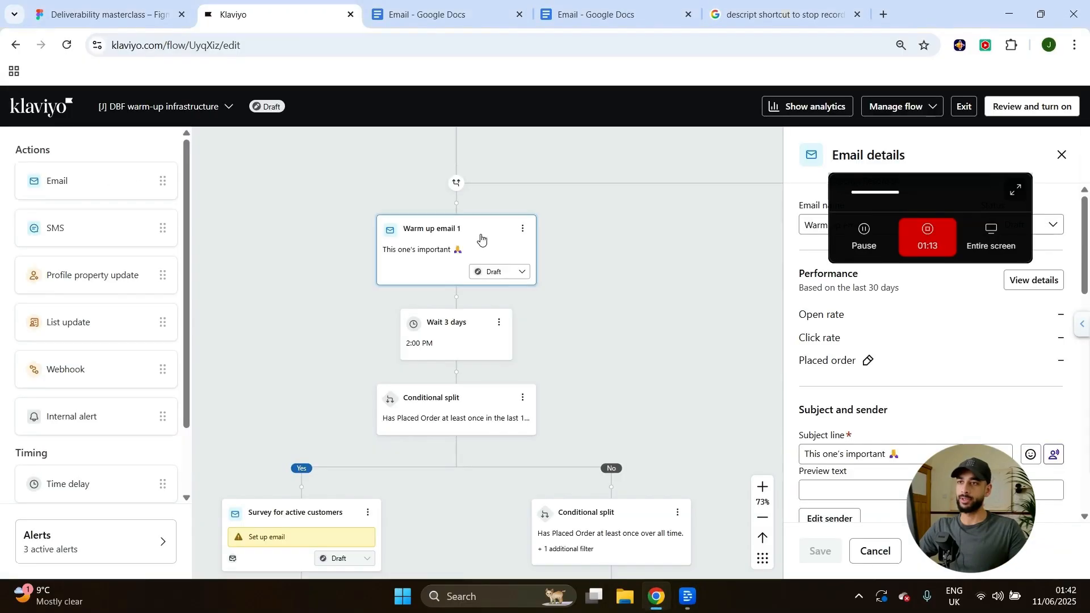
Open the Wait 3 days step, delayed until 2:00 PM recipient local time, then view the split below.
scroll(452, 341, "up", 4)
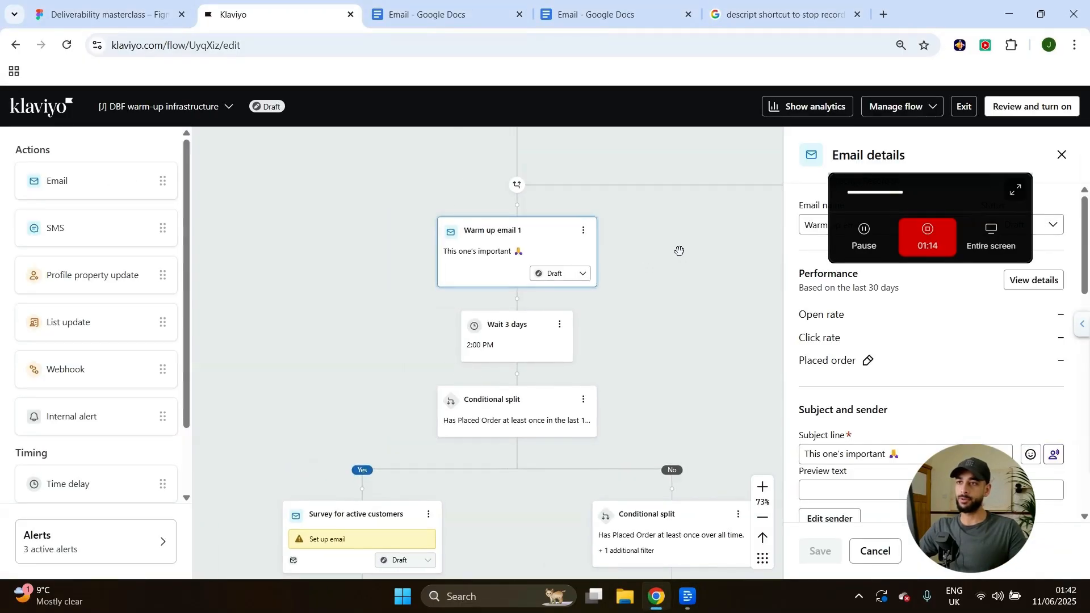
left_click(453, 340)
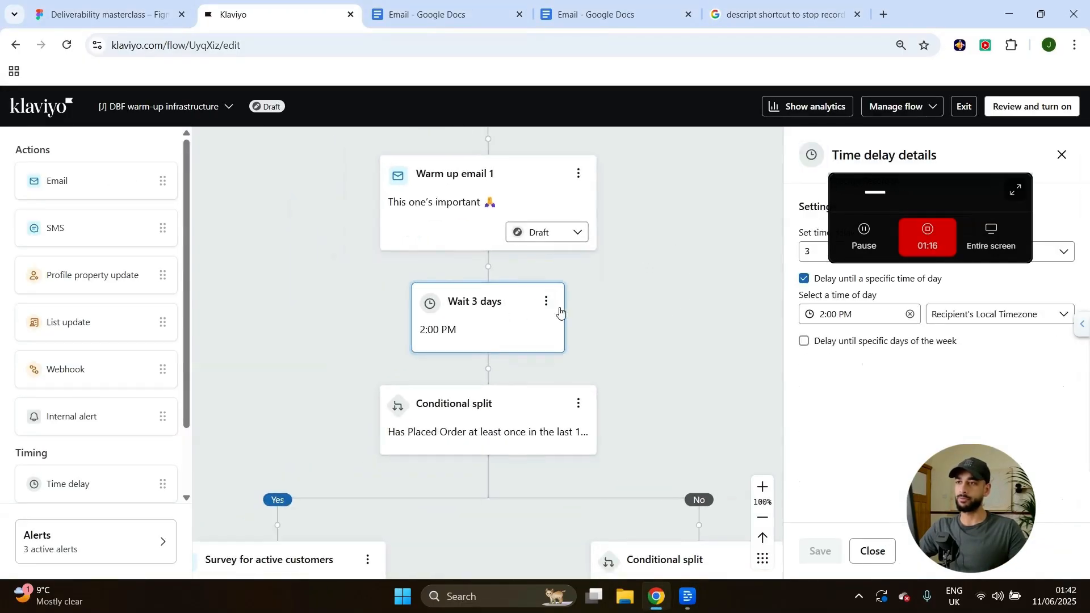
left_click_drag(923, 187, 199, 334)
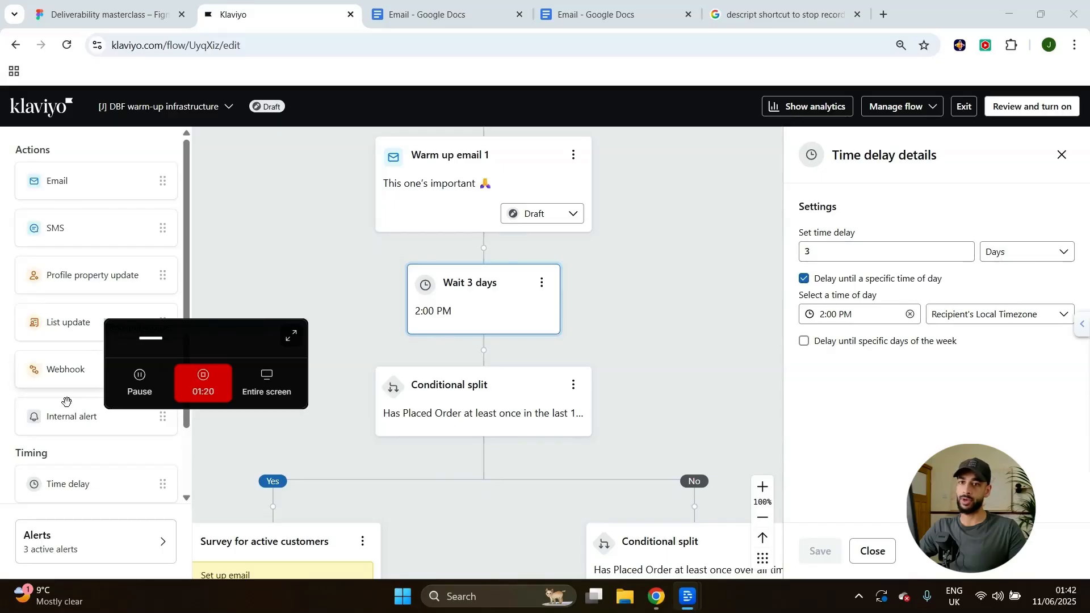
left_click(890, 258)
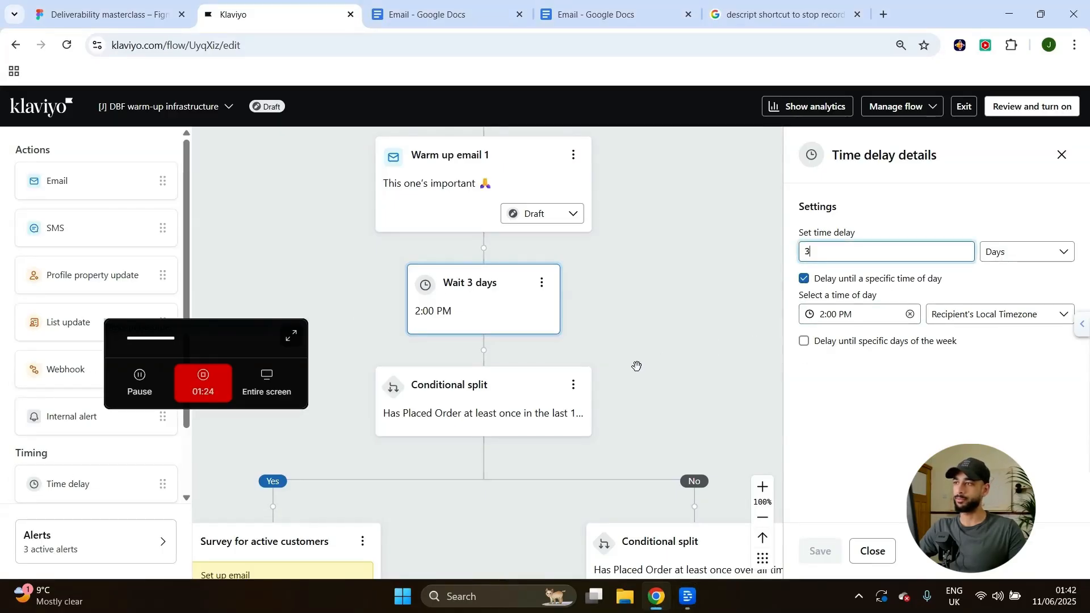
left_click_drag(636, 366, 706, 322)
scroll(718, 297, "down", 2)
scroll(718, 298, "down", 3)
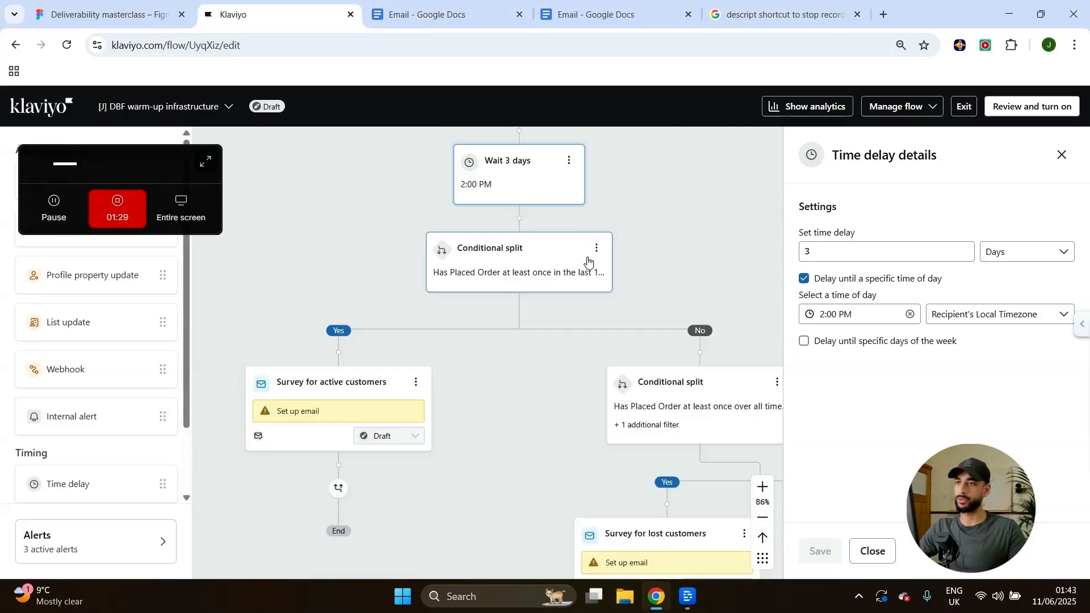
Open the first conditional split's settings and drag a new email step in above it.
left_click(588, 261)
left_click_drag(125, 166, 927, 136)
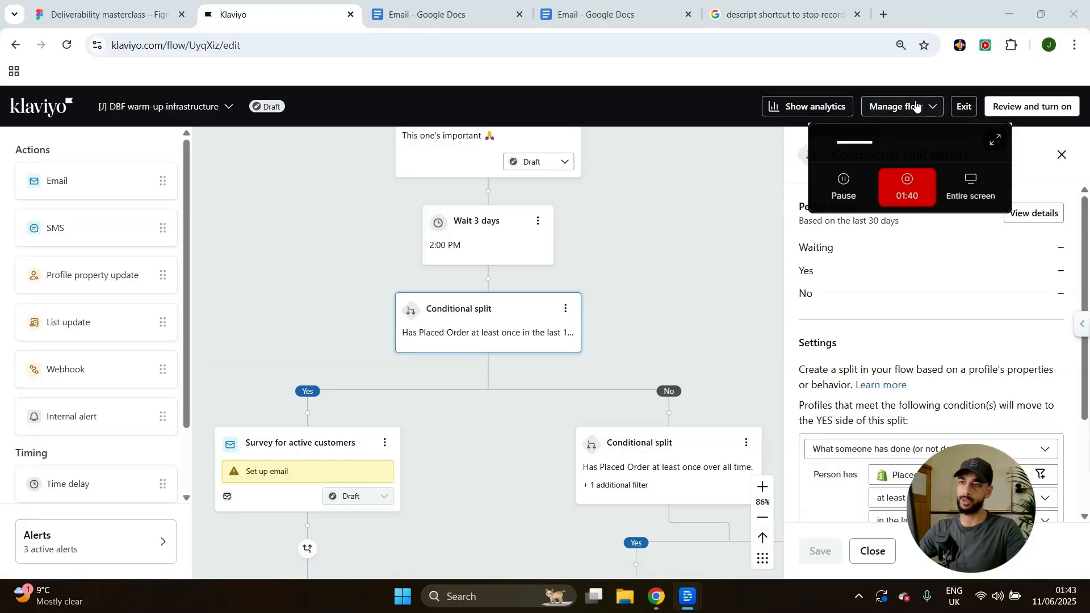
scroll(93, 414, "down", 2)
scroll(91, 349, "up", 2)
scroll(93, 432, "down", 2)
scroll(97, 420, "up", 2)
left_click_drag(63, 182, 550, 265)
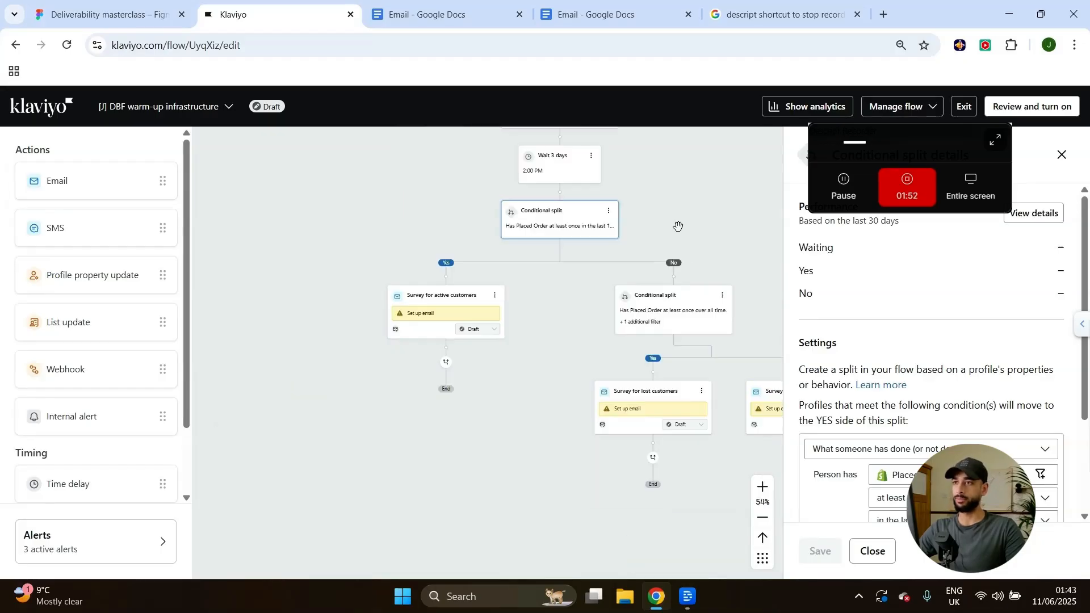
left_click_drag(680, 225, 550, 241)
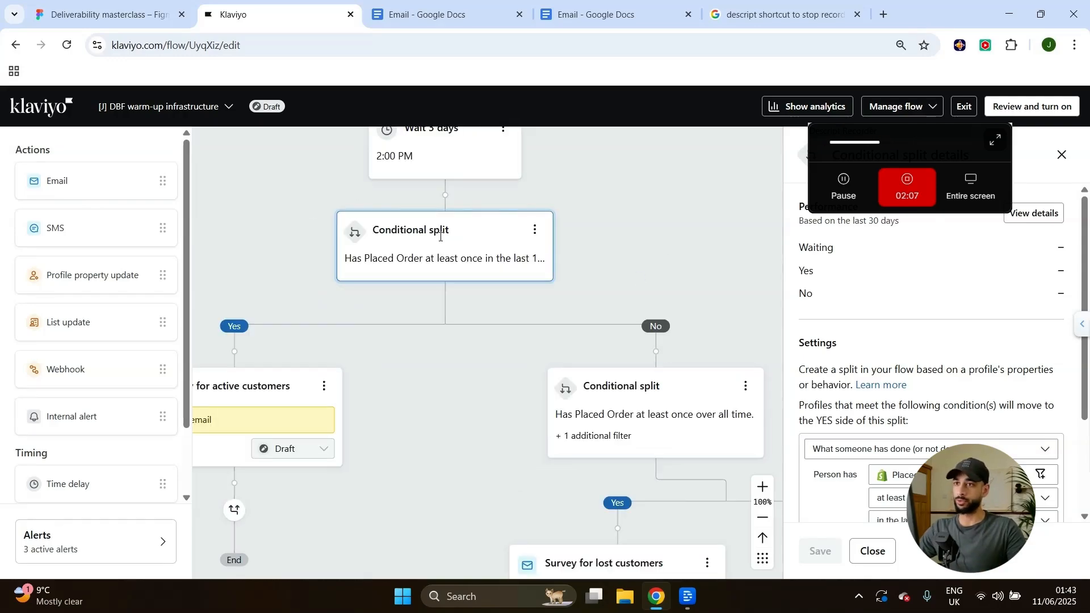
Scroll down the flow and review the conditions of the second conditional split.
scroll(438, 246, "down", 1)
scroll(956, 384, "down", 3)
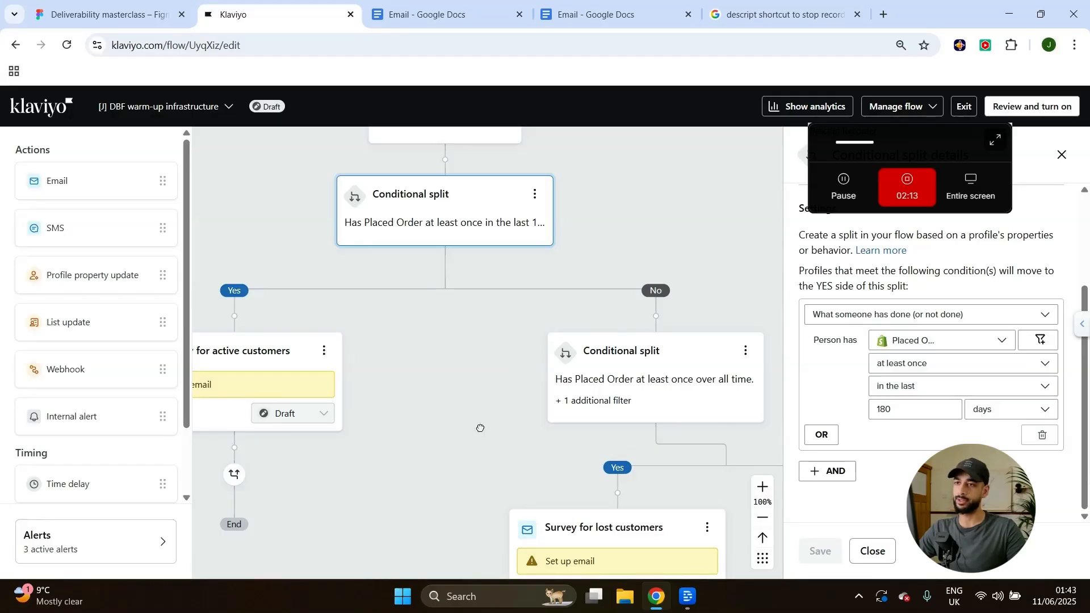
scroll(530, 387, "down", 3)
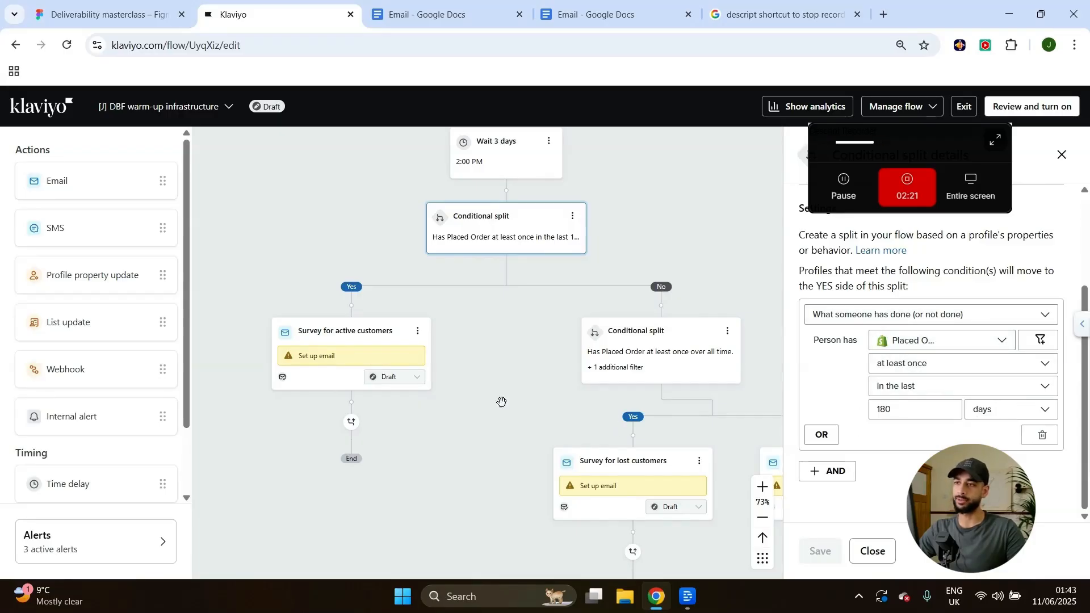
scroll(564, 260, "right", 3)
scroll(553, 295, "down", 1)
left_click(554, 294)
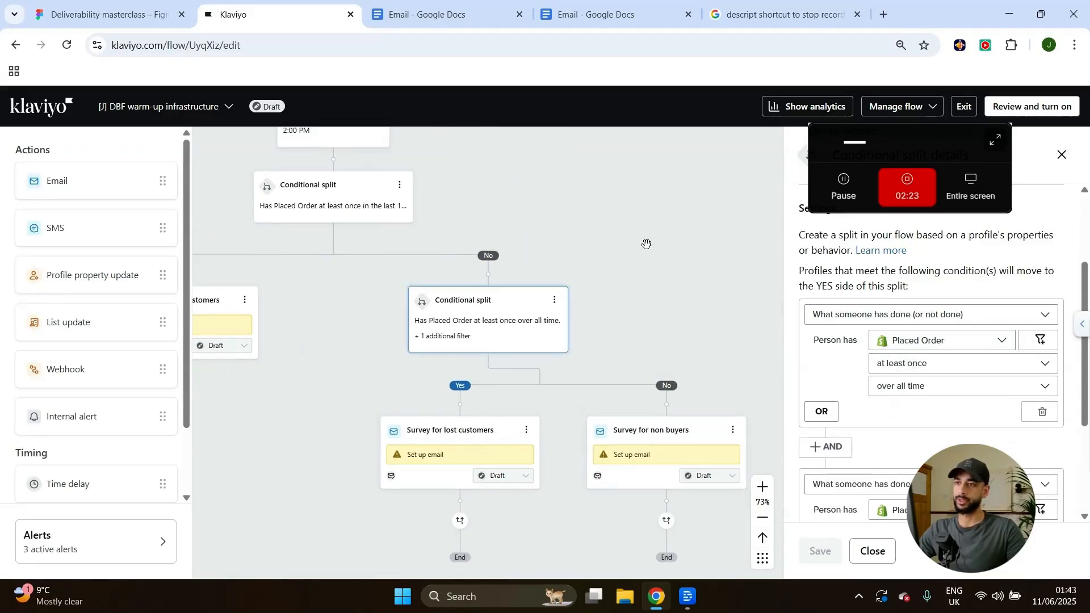
Open the Survey for non buyers email details, then the Survey for active customers card.
scroll(915, 341, "down", 3)
scroll(917, 346, "up", 4)
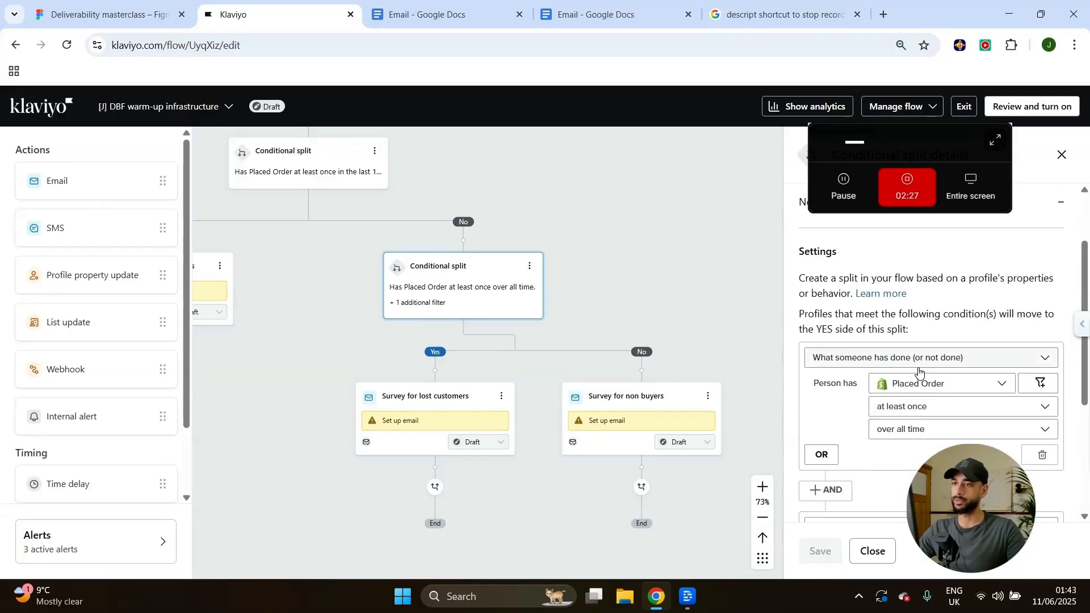
scroll(921, 370, "down", 3)
scroll(894, 370, "up", 2)
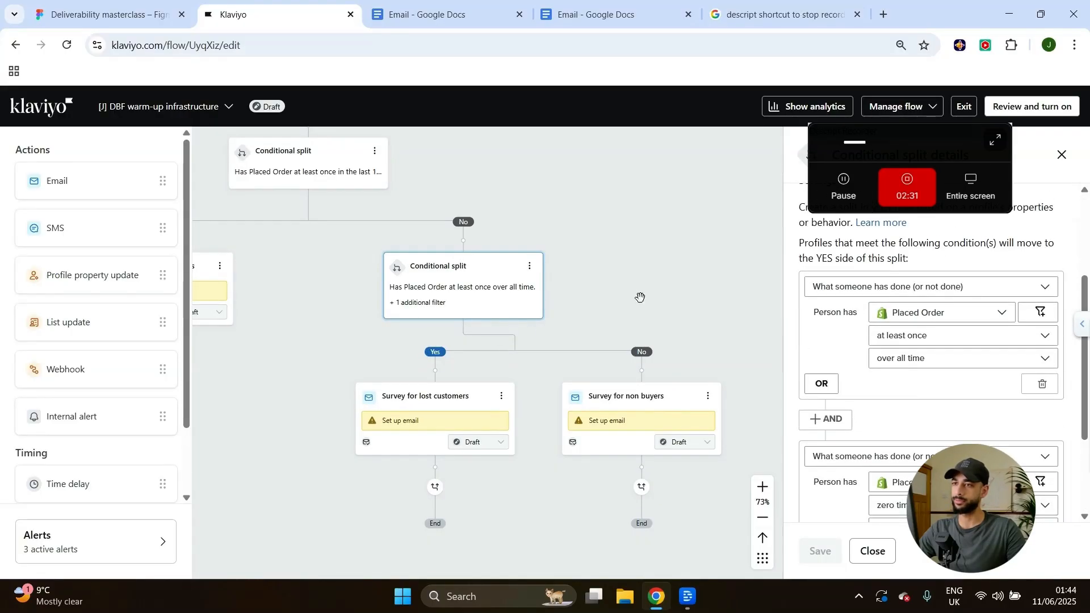
left_click(605, 412)
scroll(839, 348, "down", 4)
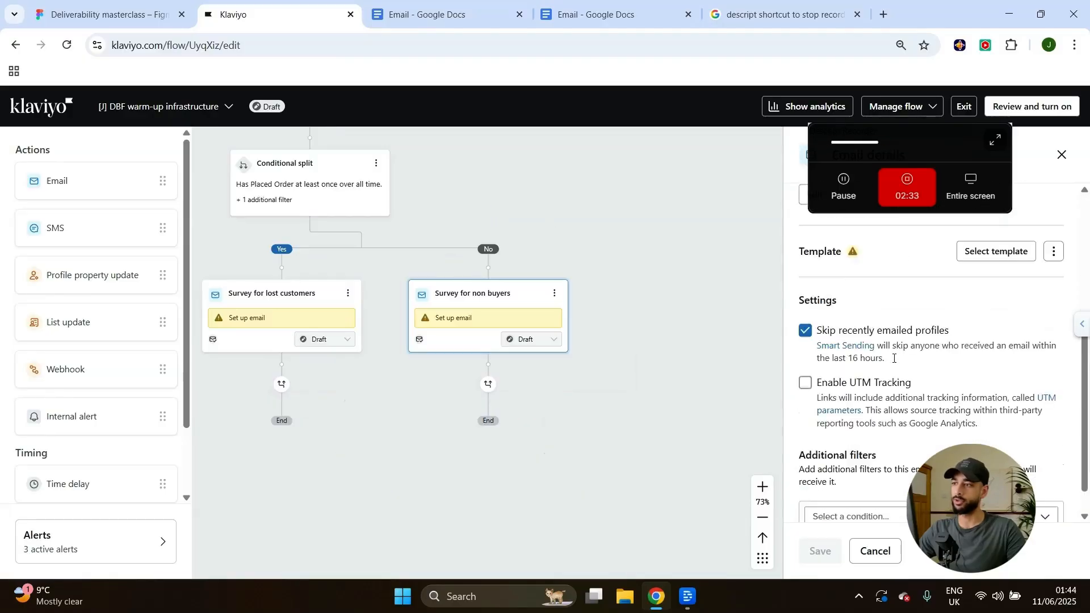
left_click(280, 379)
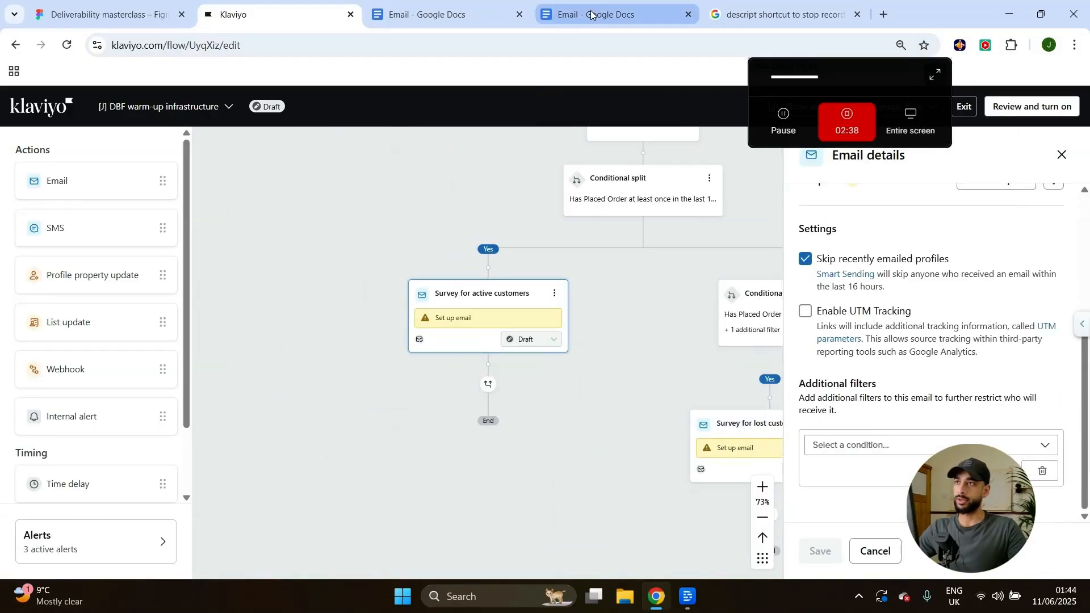
Switch to the Email Google Doc, find the Body copy and highlight the word HERE.
left_click(590, 15)
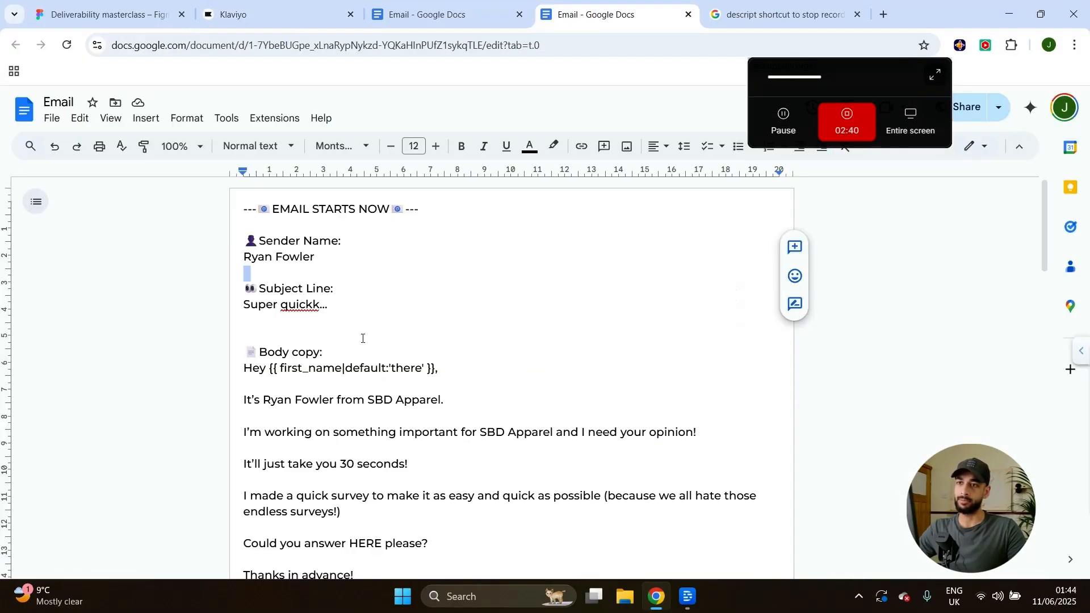
scroll(456, 361, "down", 5)
scroll(456, 361, "up", 4)
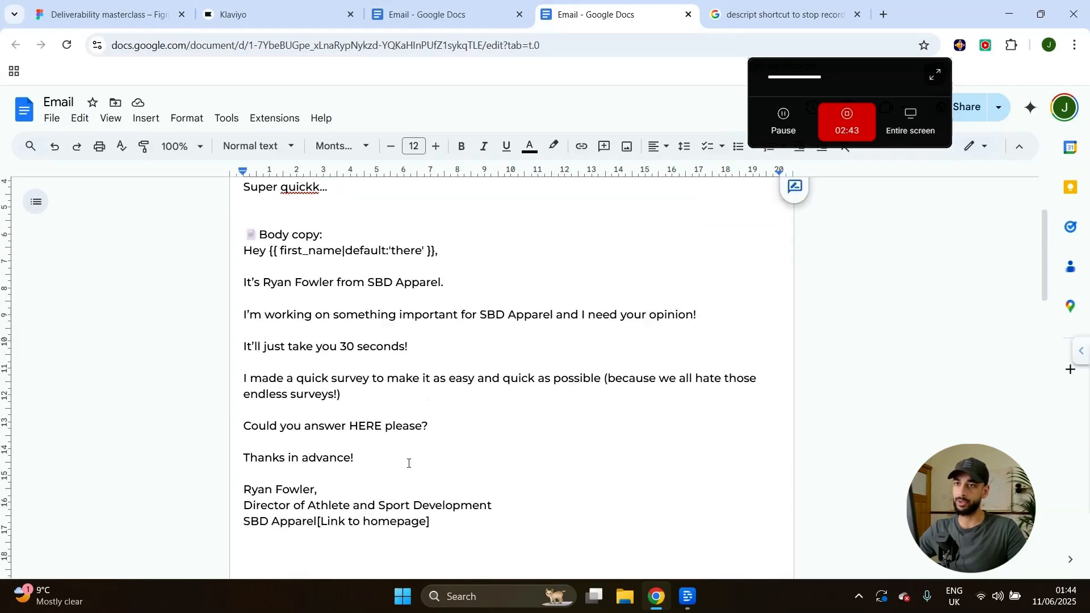
scroll(336, 359, "down", 2)
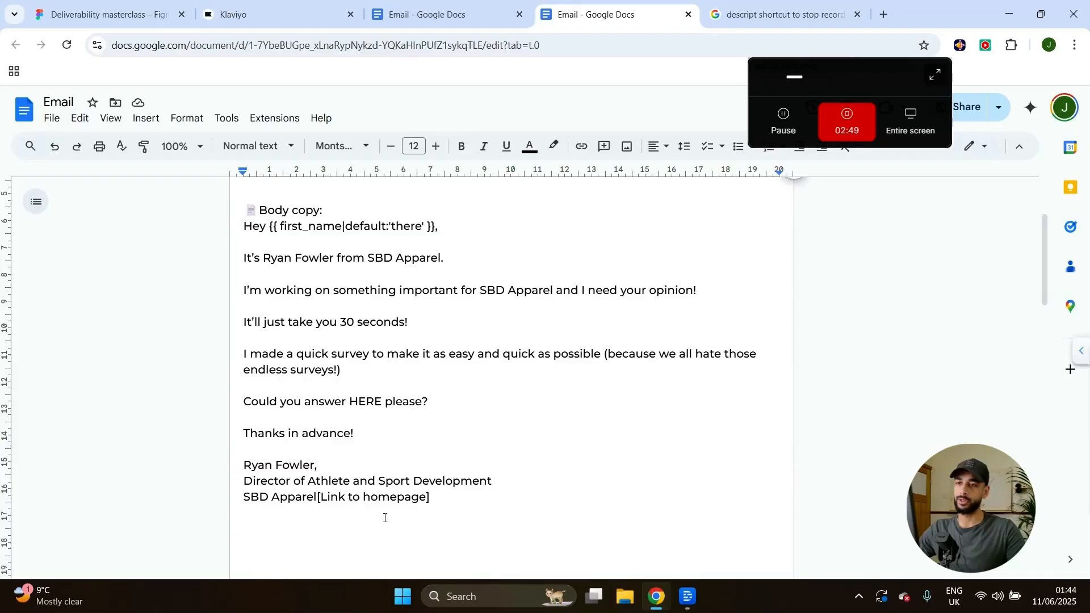
scroll(324, 288, "up", 1)
scroll(355, 329, "up", 1)
scroll(453, 284, "down", 2)
left_click_drag(250, 291, 608, 289)
left_click(427, 331)
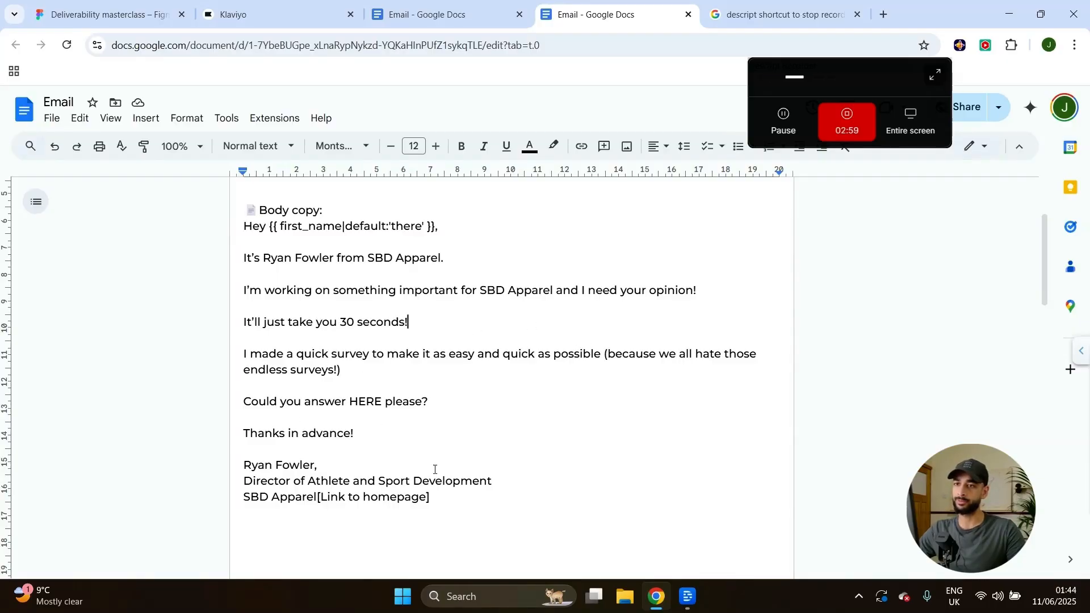
left_click_drag(343, 397, 399, 398)
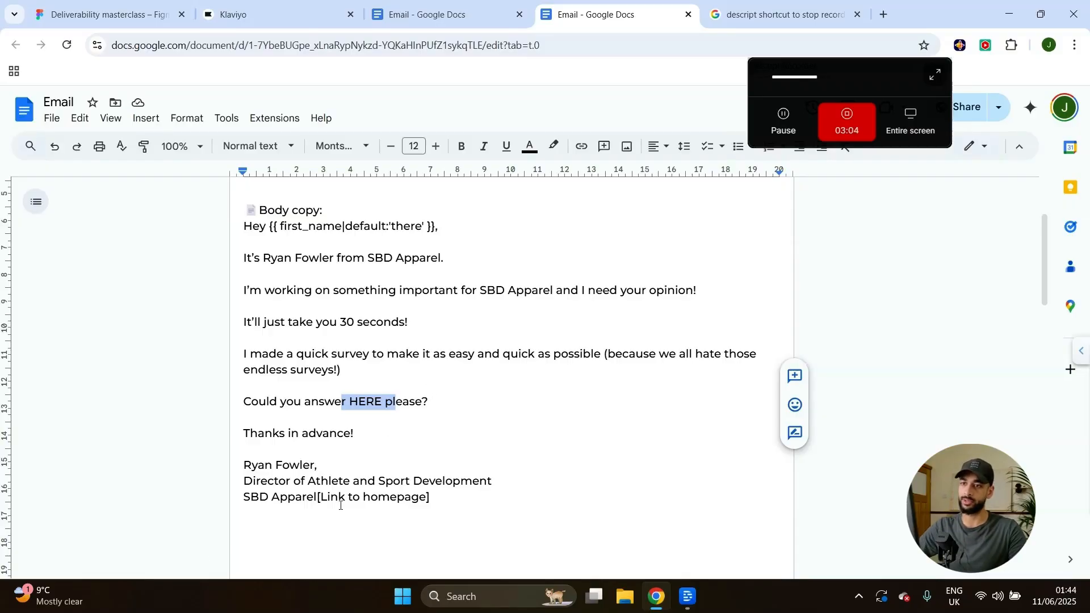
Select the whole survey body copy from 'Hey' through the signature.
mouse_move(455, 497)
left_mouse_down()
mouse_move(236, 315)
mouse_move(230, 232)
left_mouse_up()
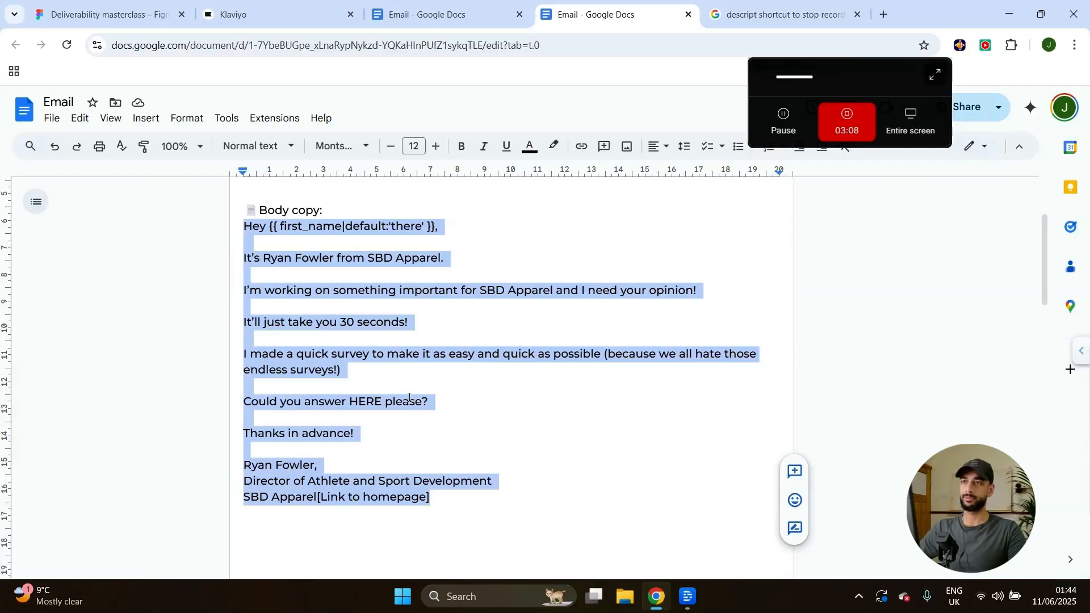
left_click(445, 14)
left_click(610, 14)
left_click(461, 512)
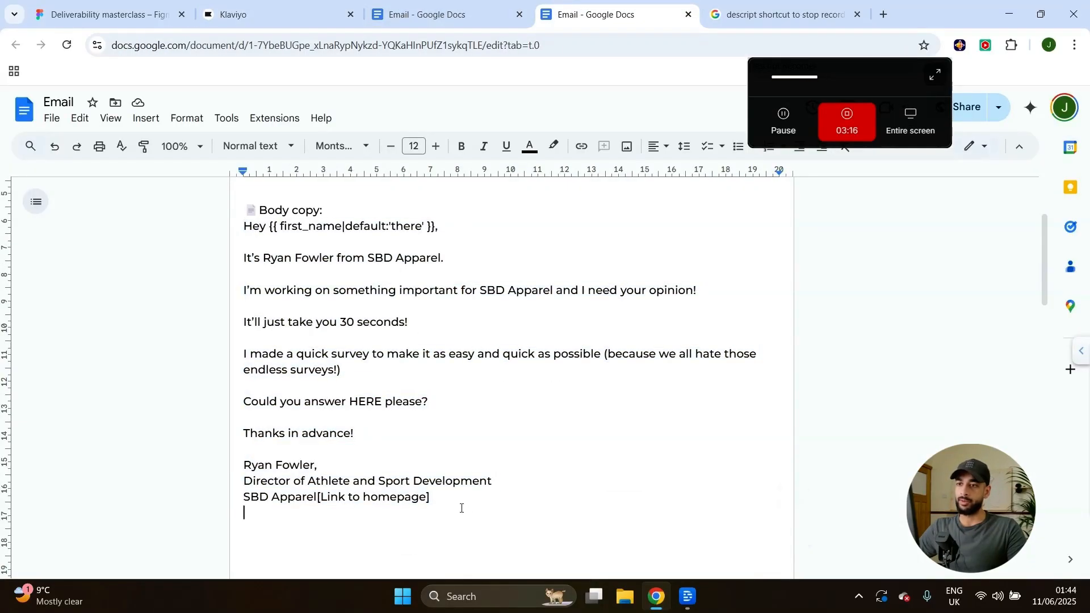
mouse_move(432, 497)
left_mouse_down()
mouse_move(313, 258)
mouse_move(242, 228)
left_mouse_up()
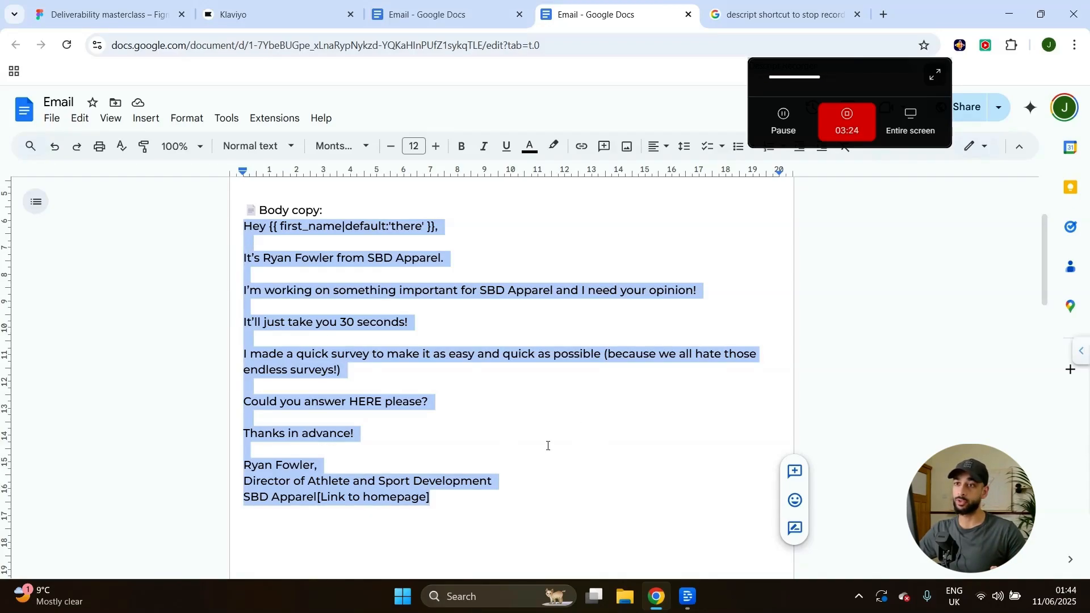
left_click(548, 446)
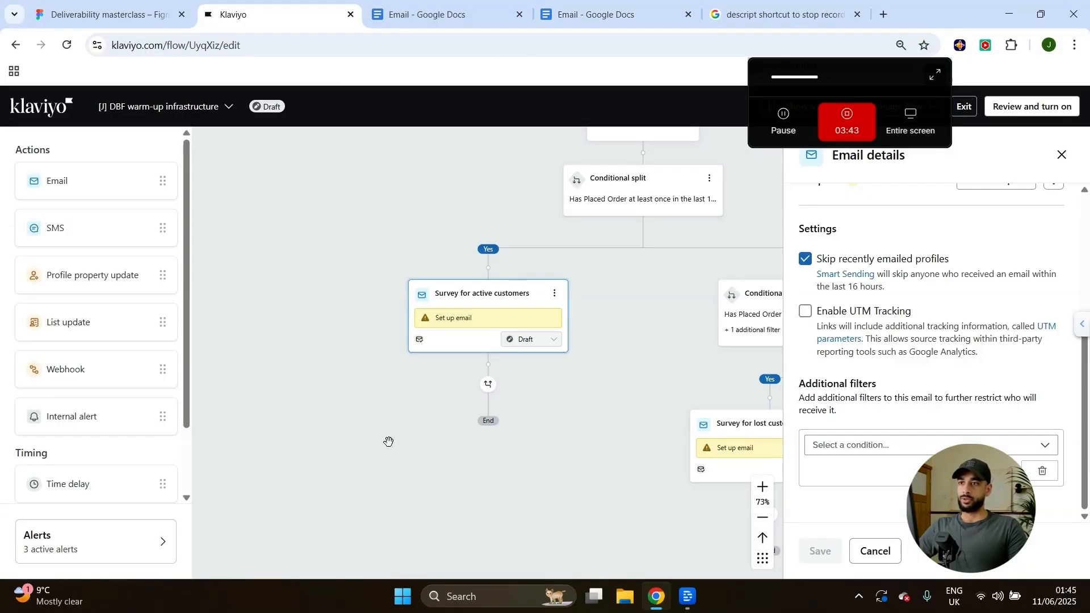
Select the Survey for active customers email and start it as a rich-text email.
scroll(970, 440, "up", 5)
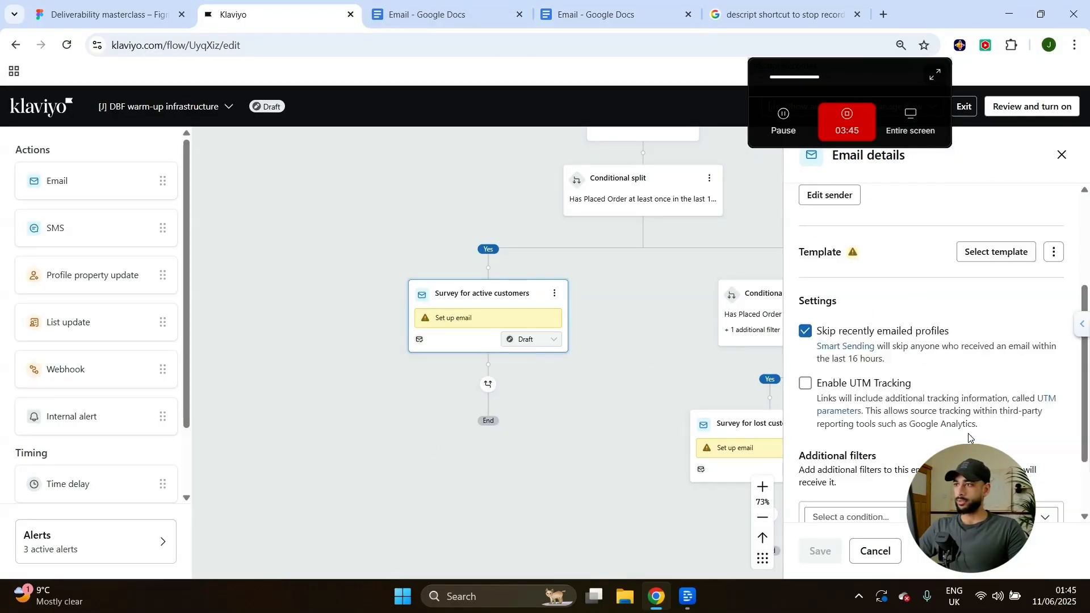
left_click_drag(568, 421, 552, 473)
left_click(450, 376)
left_click(1053, 438)
left_click(1044, 490)
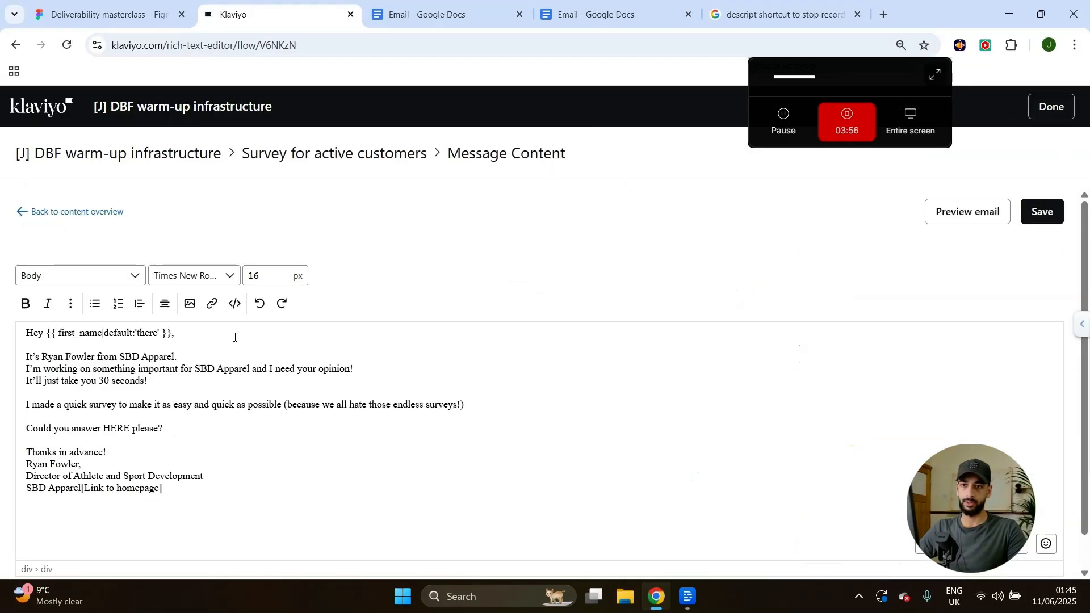
Close the first email document and return to the Klaviyo email editor.
left_click(442, 14)
left_click(607, 15)
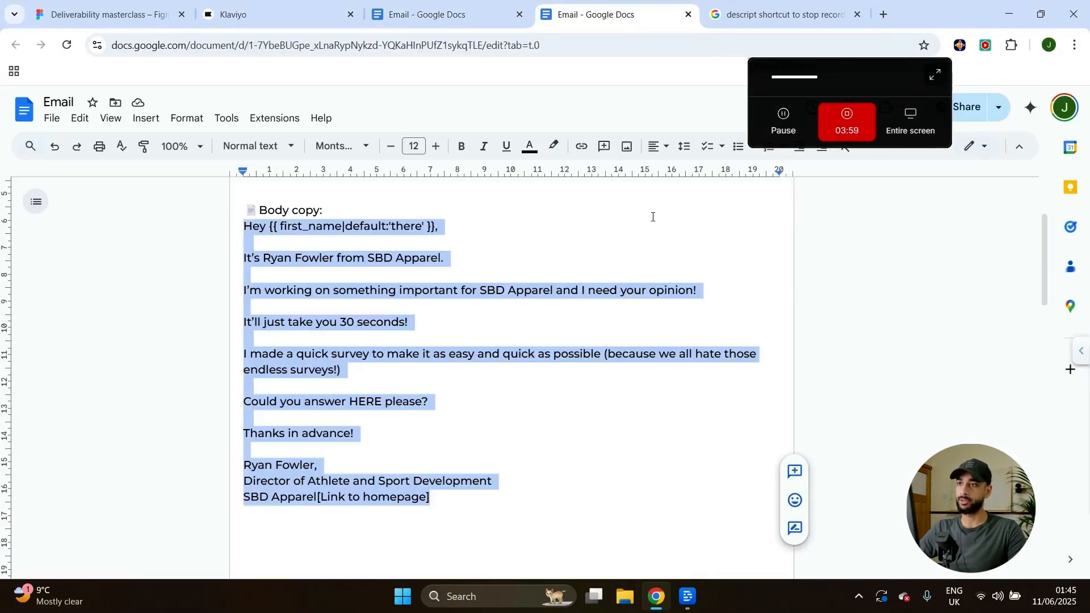
left_click(407, 430)
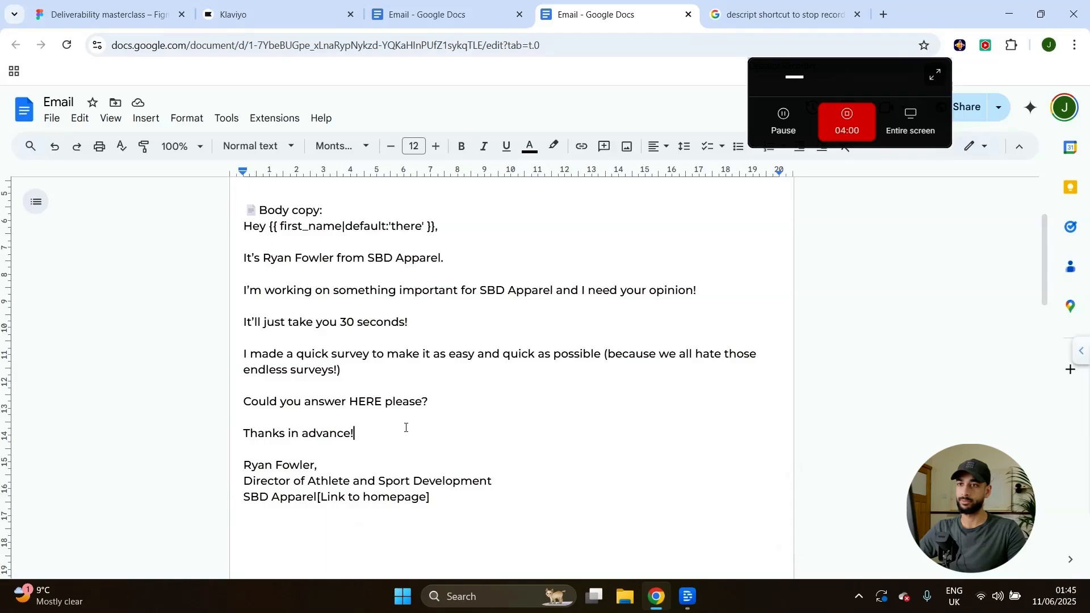
left_click(315, 8)
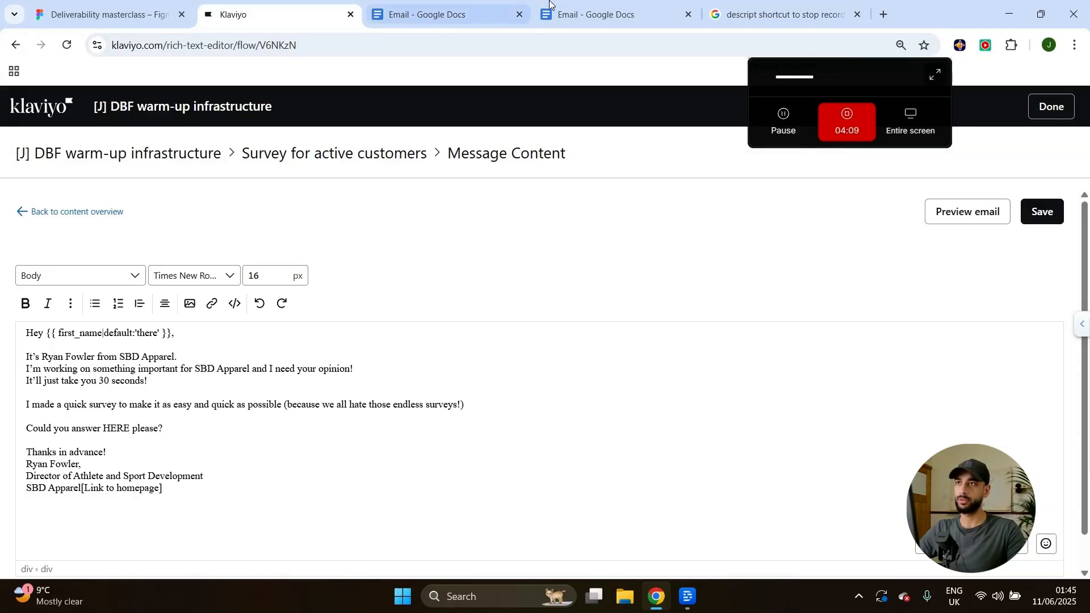
left_click(470, 7)
left_click(518, 15)
scroll(440, 376, "up", 1)
left_click(314, 11)
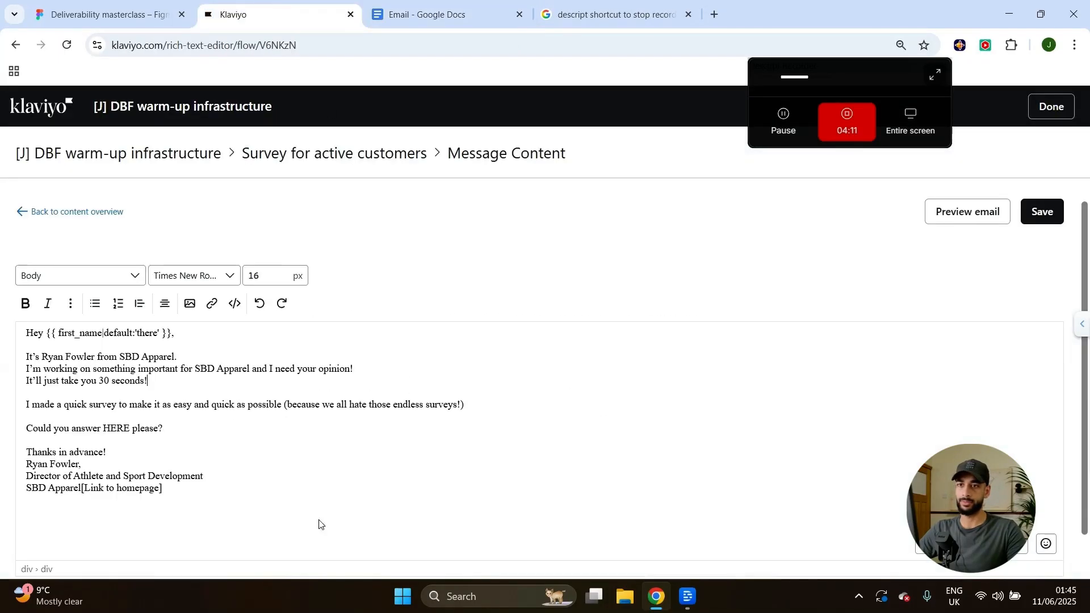
Select HERE in the email body and try linking it, then dismiss the link prompt.
left_click_drag(105, 432, 118, 430)
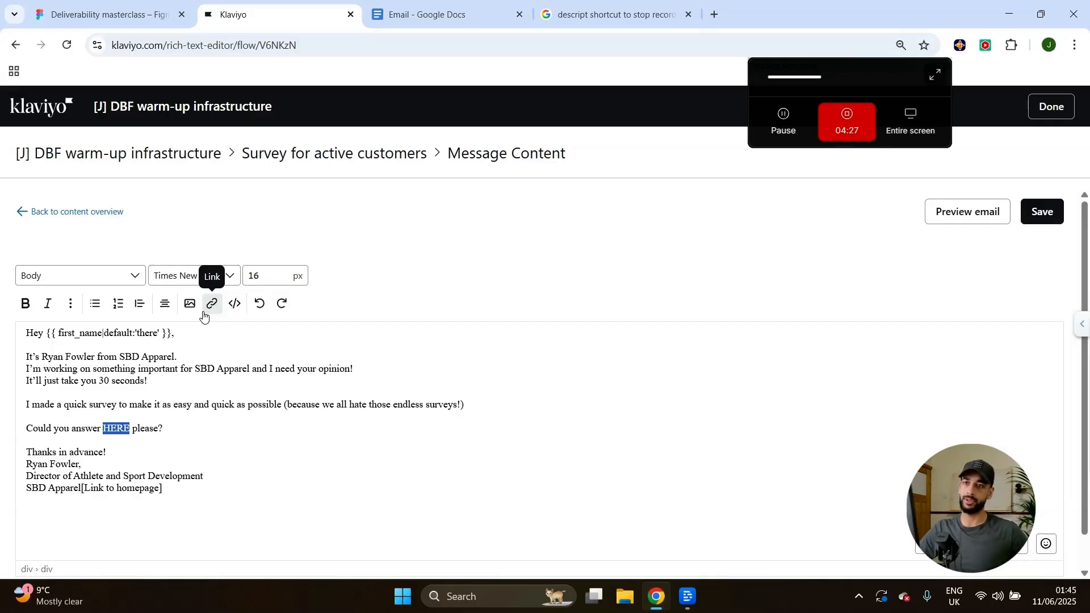
left_click(207, 311)
left_click(468, 221)
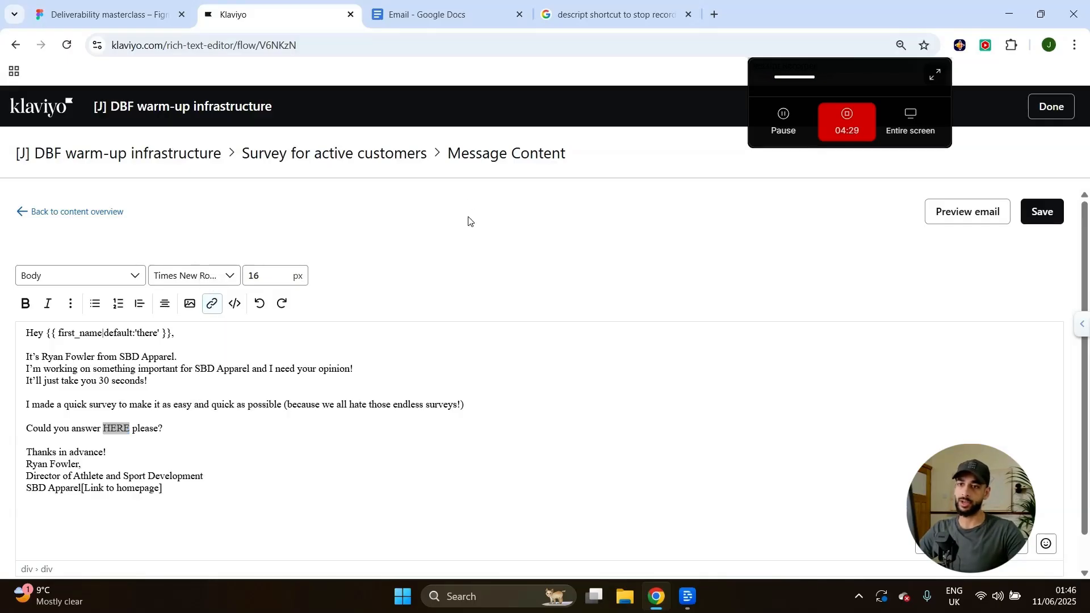
left_click(122, 500)
Delete '[Link to homepage]' from the signature and save the email.
left_click_drag(162, 490, 89, 492)
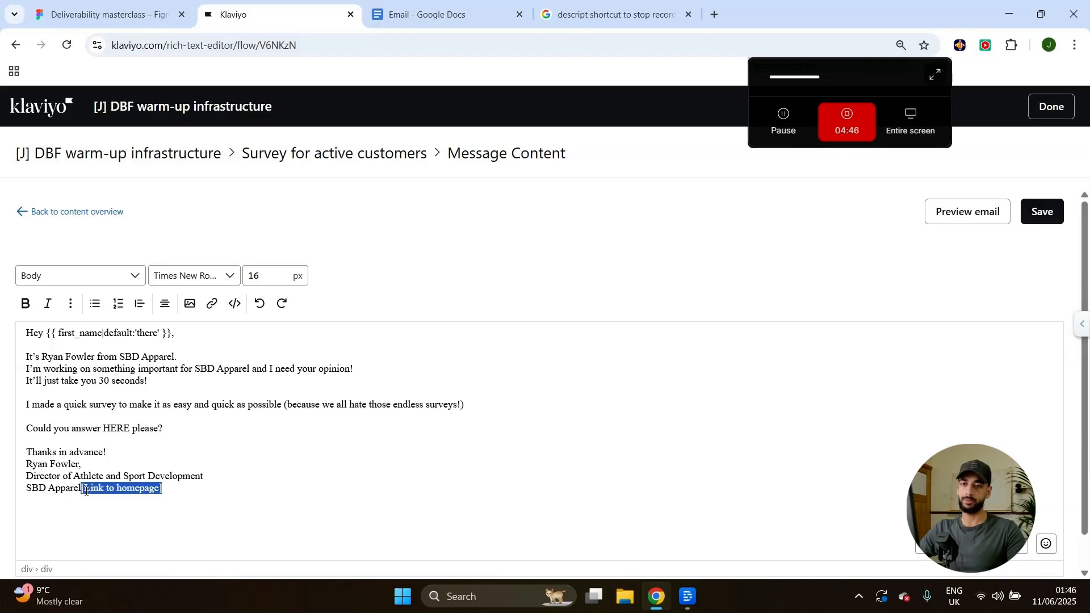
key("BackSpace")
left_click_drag(108, 489, 24, 493)
left_click(1042, 211)
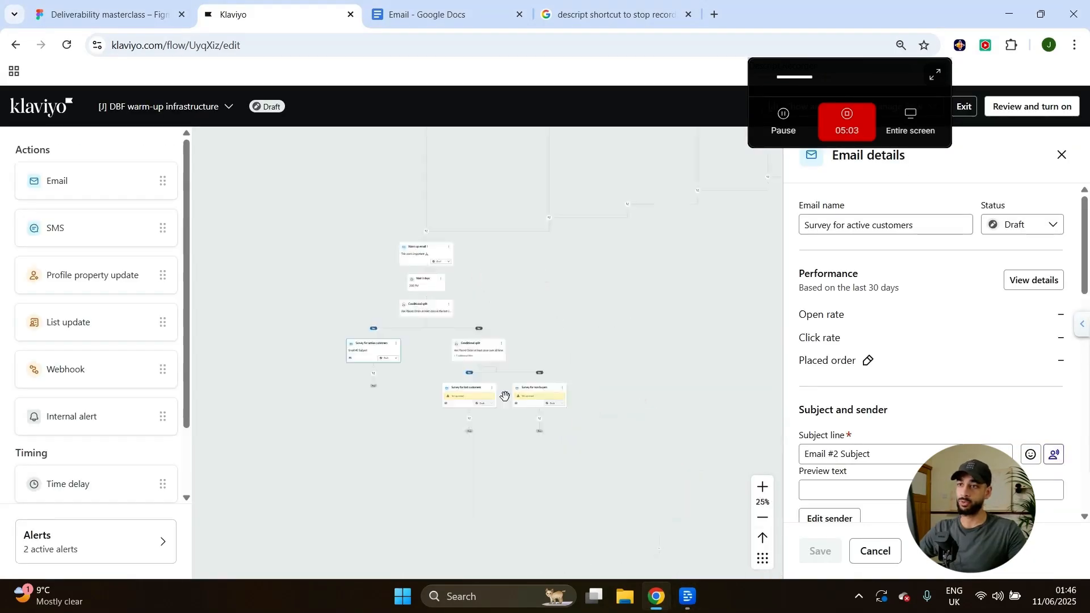
Open the flow's trigger settings and open its entry segment in a new tab.
left_click_drag(647, 239, 606, 458)
scroll(606, 461, "down", 5)
left_click_drag(446, 287, 408, 463)
left_click_drag(643, 291, 665, 293)
scroll(618, 289, "up", 5)
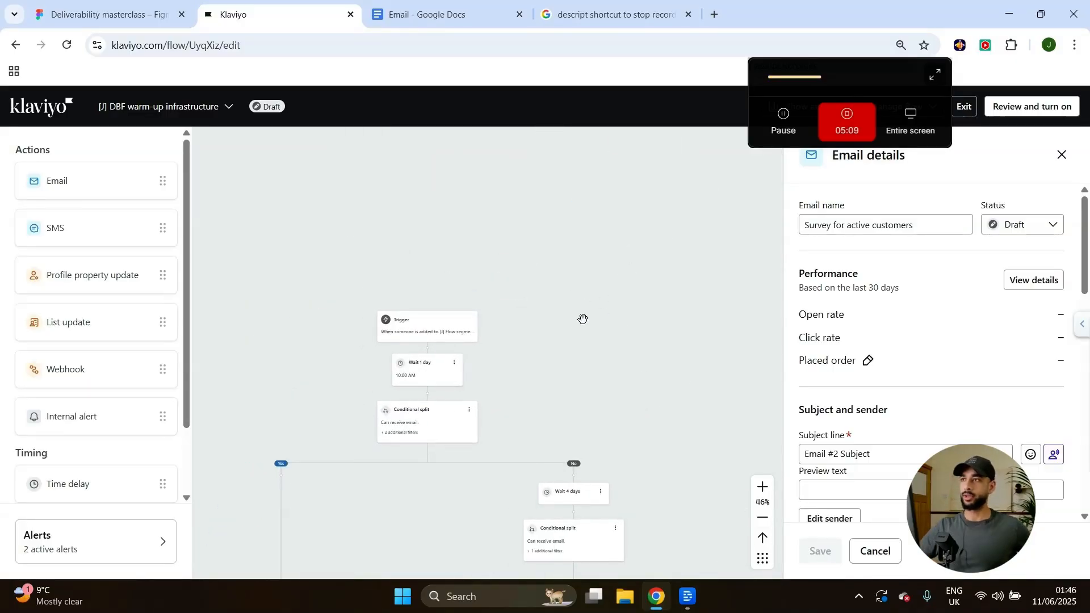
left_click(403, 323)
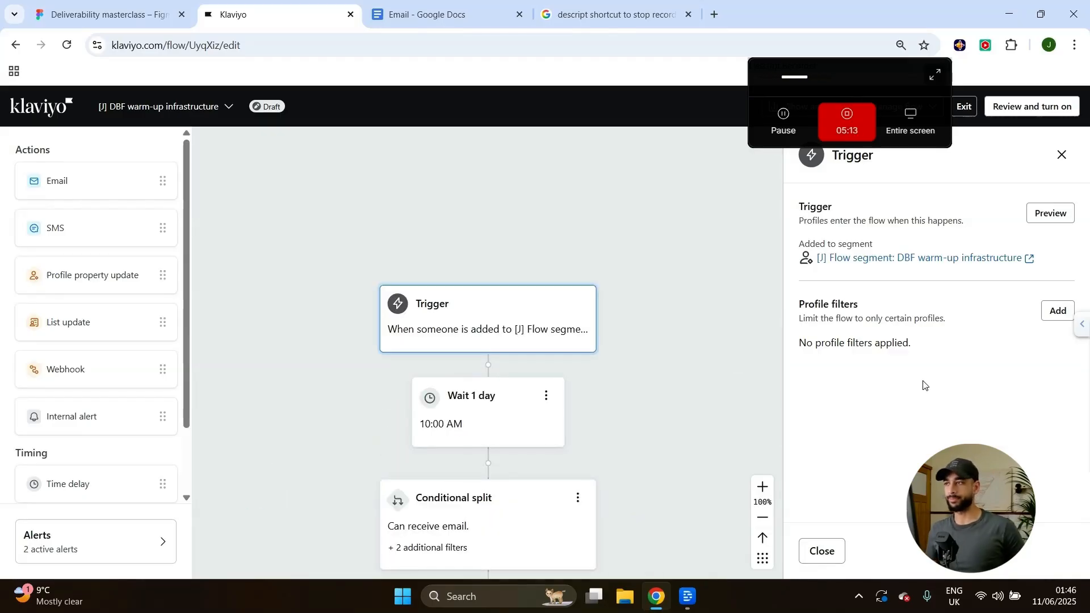
left_click(896, 260)
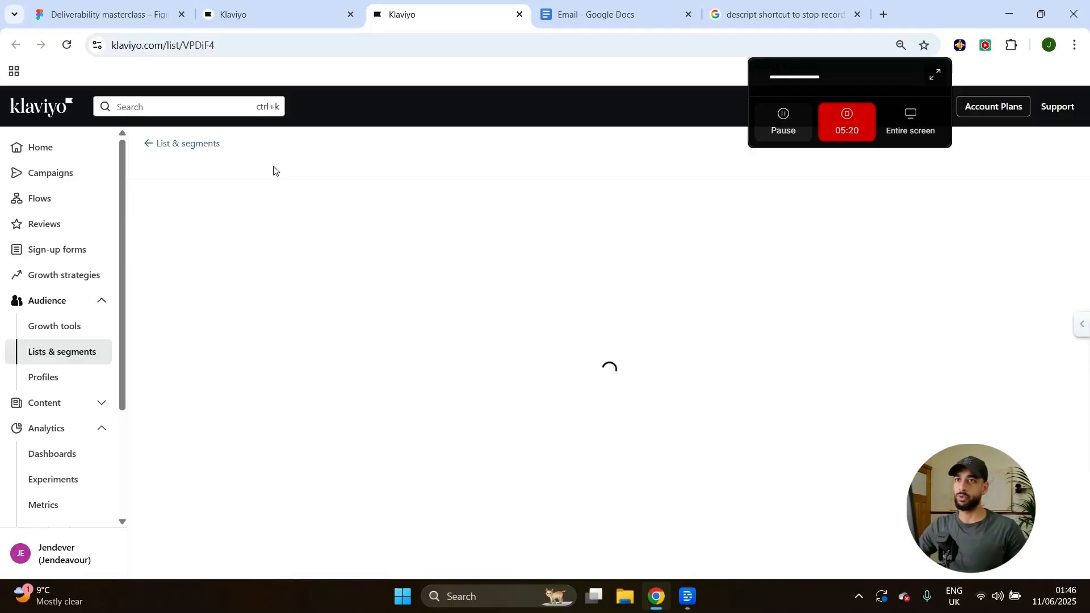
Review the entry segment's definition: DBF warm-up infrastructure equals 'enter!'.
left_click(260, 204)
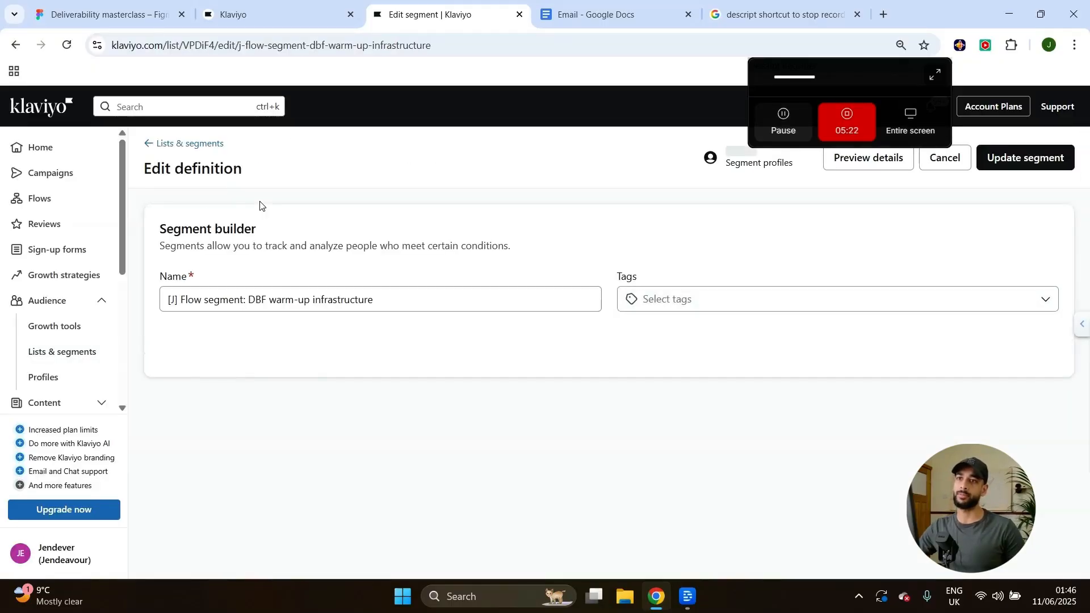
scroll(507, 304, "down", 2)
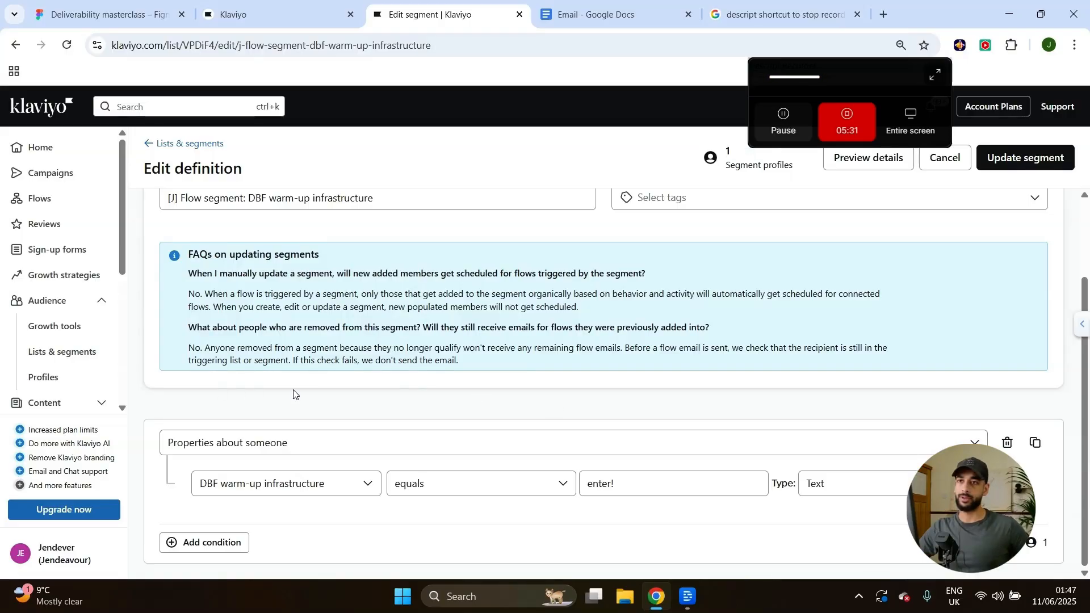
scroll(312, 386, "up", 2)
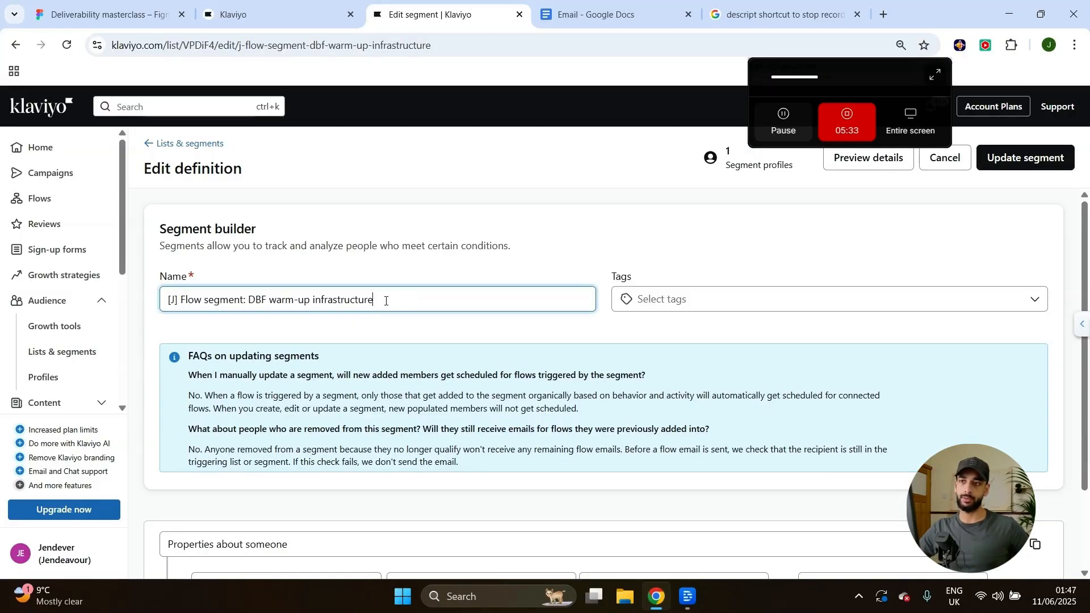
left_click_drag(386, 301, 160, 312)
middle_click(46, 354)
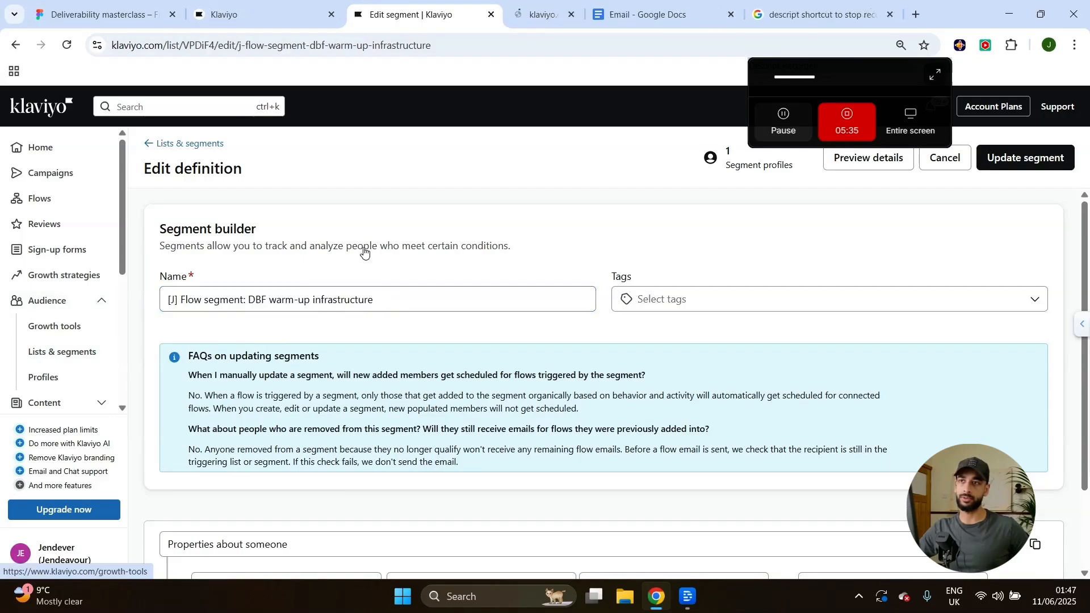
Open the Placeholder segment's definition and set the condition to Properties about someone.
key("ctrl+Tab")
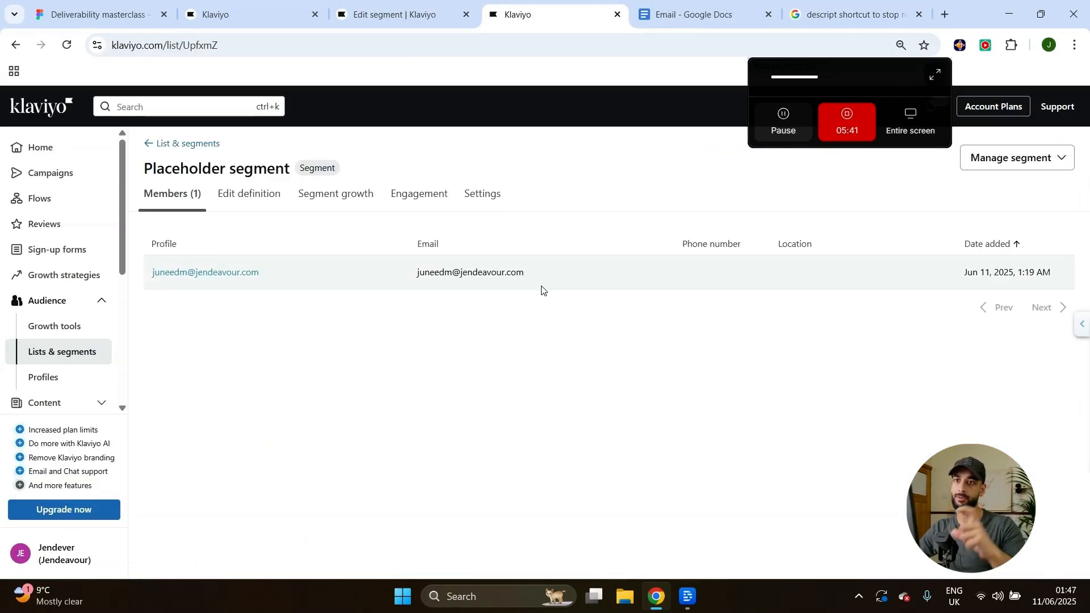
left_click(258, 198)
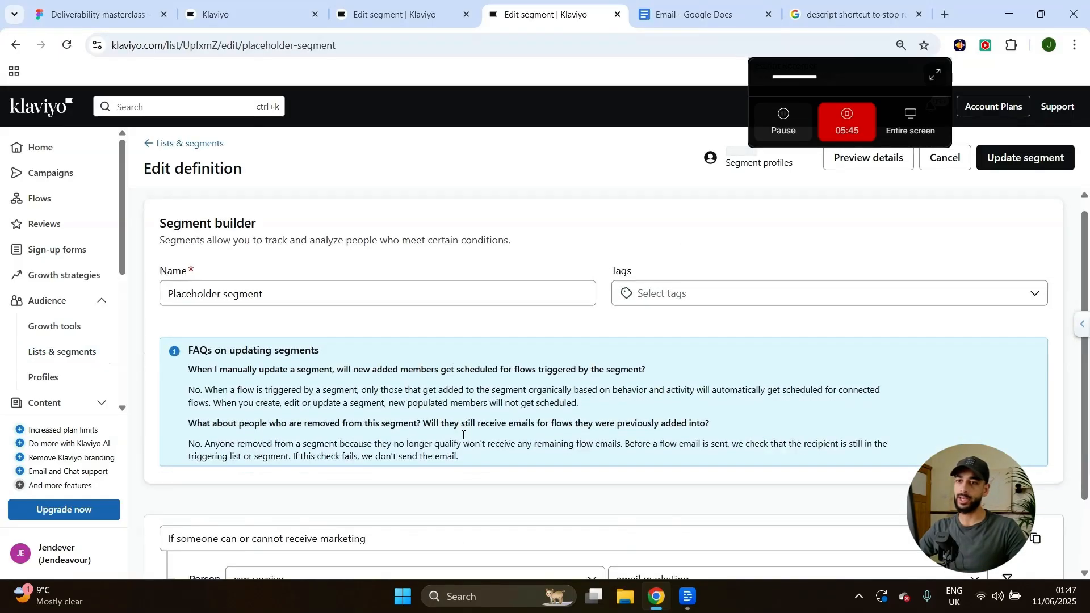
scroll(463, 435, "down", 2)
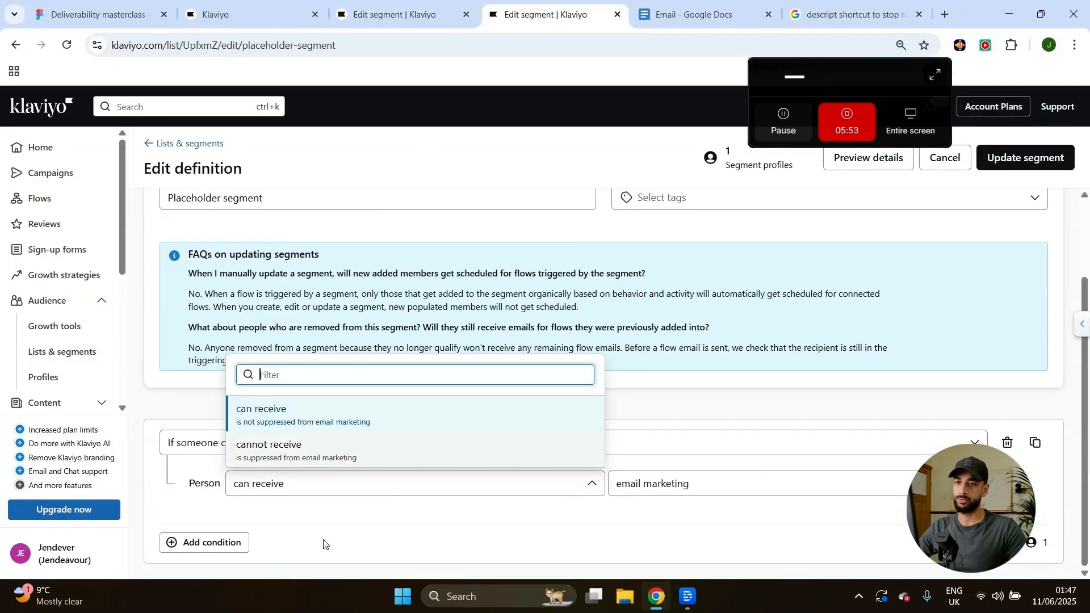
left_click(326, 544)
left_click(307, 446)
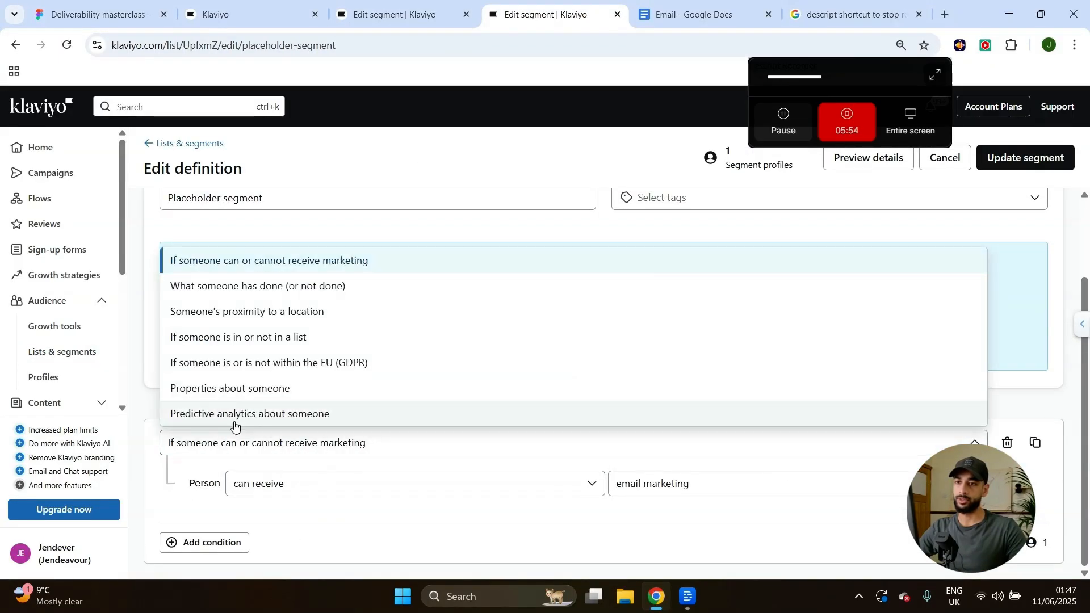
left_click(238, 392)
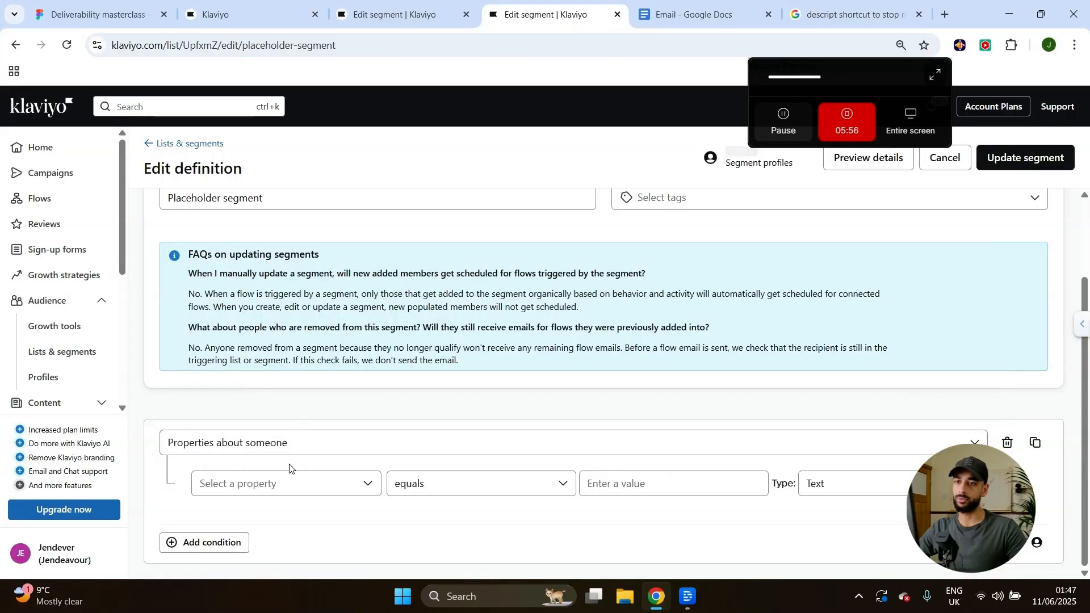
left_click(288, 482)
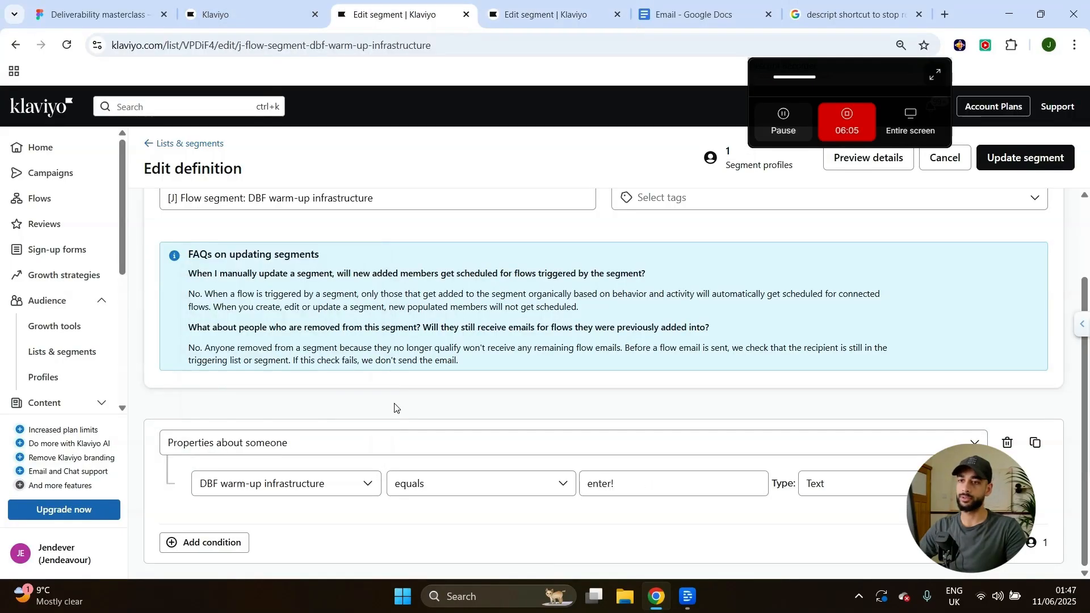
left_click(294, 480)
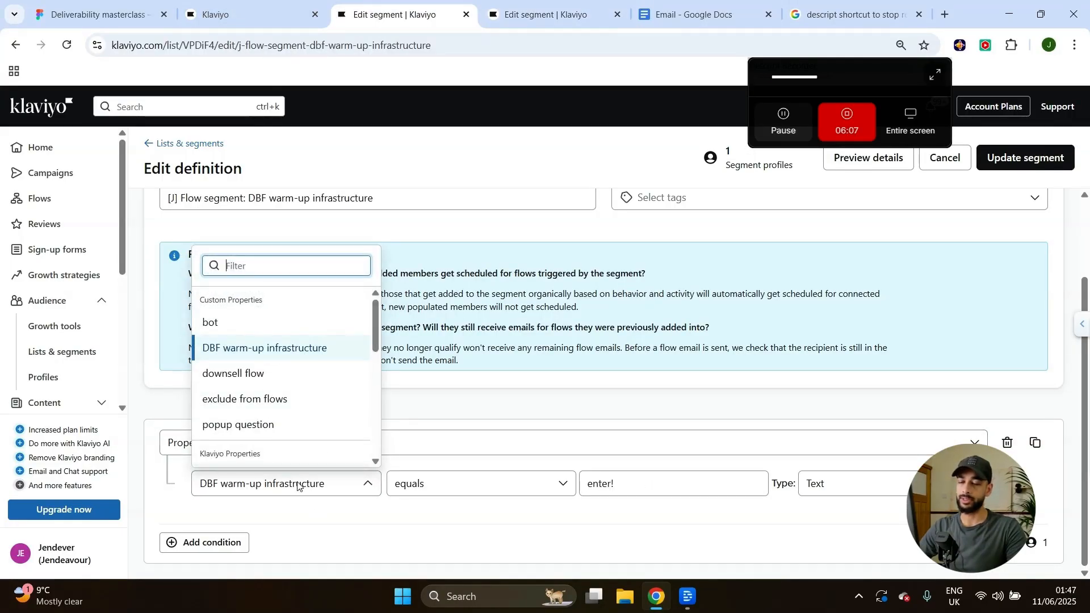
left_click(311, 529)
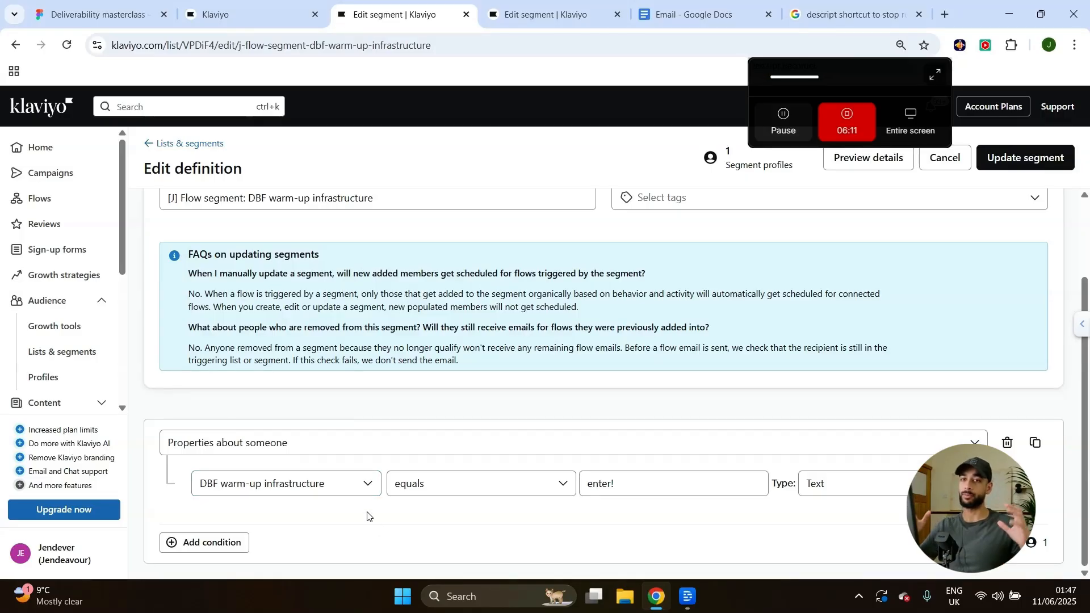
Search for and choose DBF warm-up infrastructure as the condition property.
left_click(533, 13)
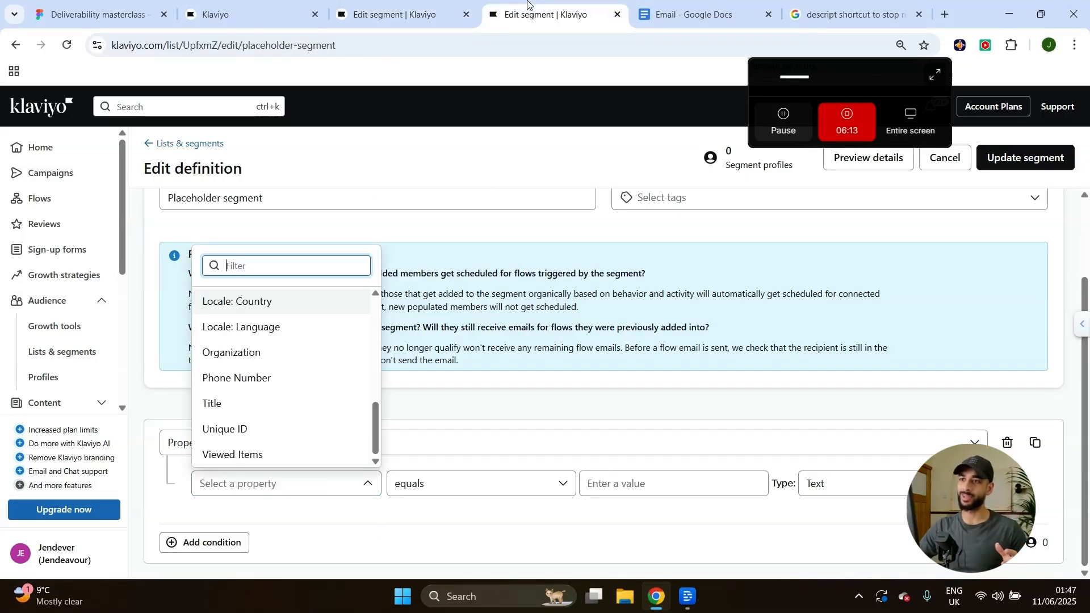
left_click(382, 6)
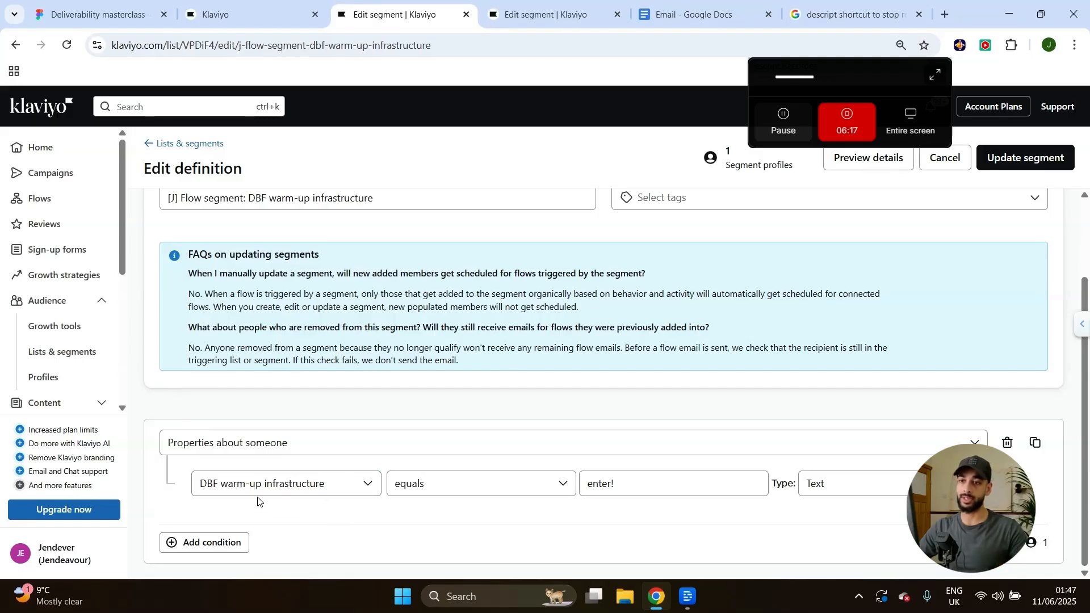
key("ctrl+plus")
scroll(299, 488, "down", 1)
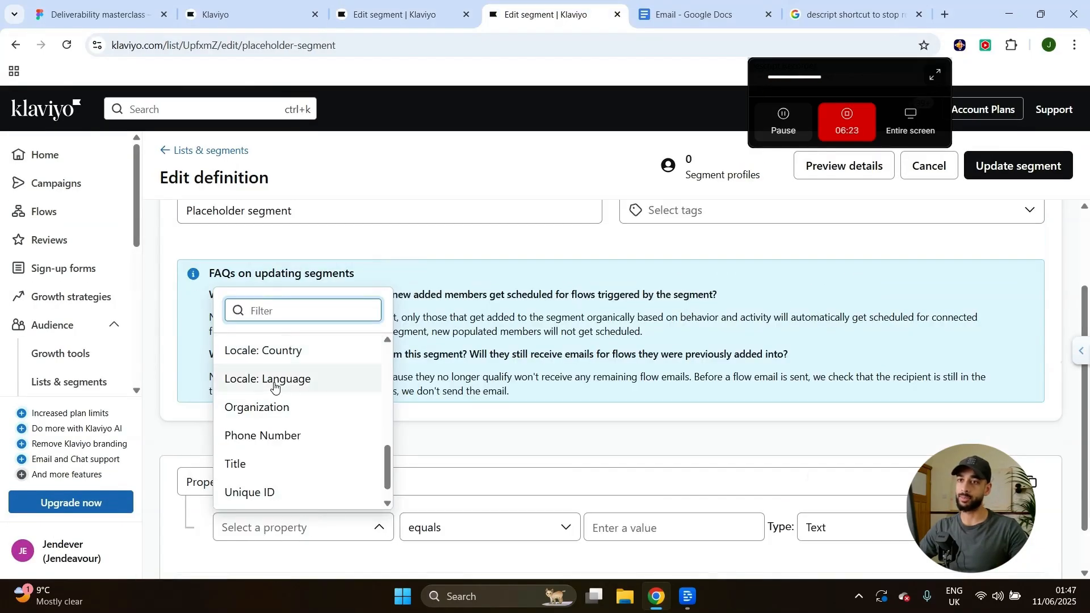
key("Caps_Lock")
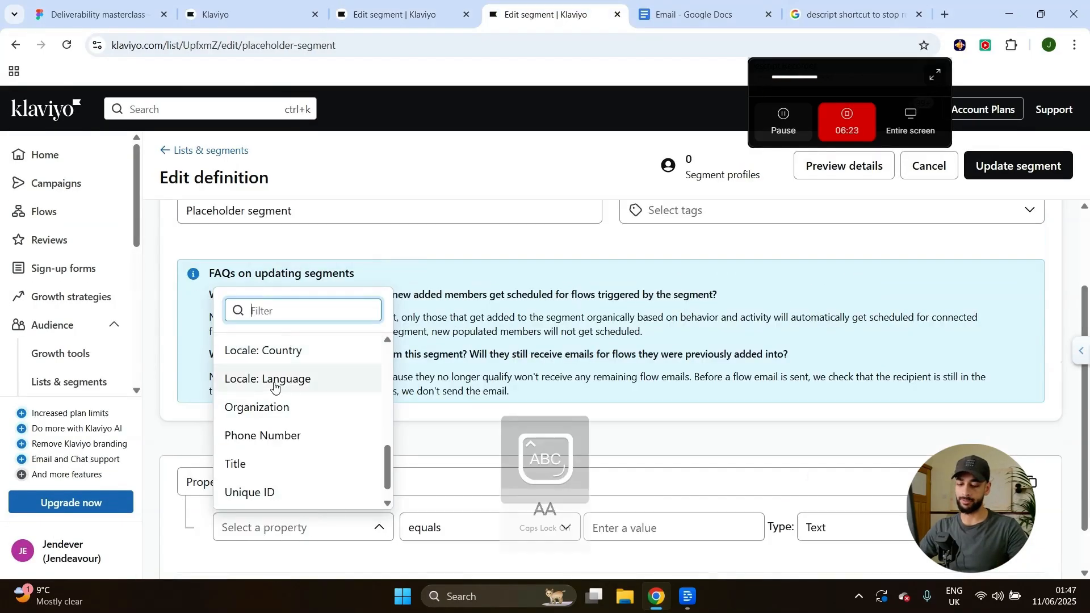
type("DBF")
key("Caps_Lock")
type("warm-up")
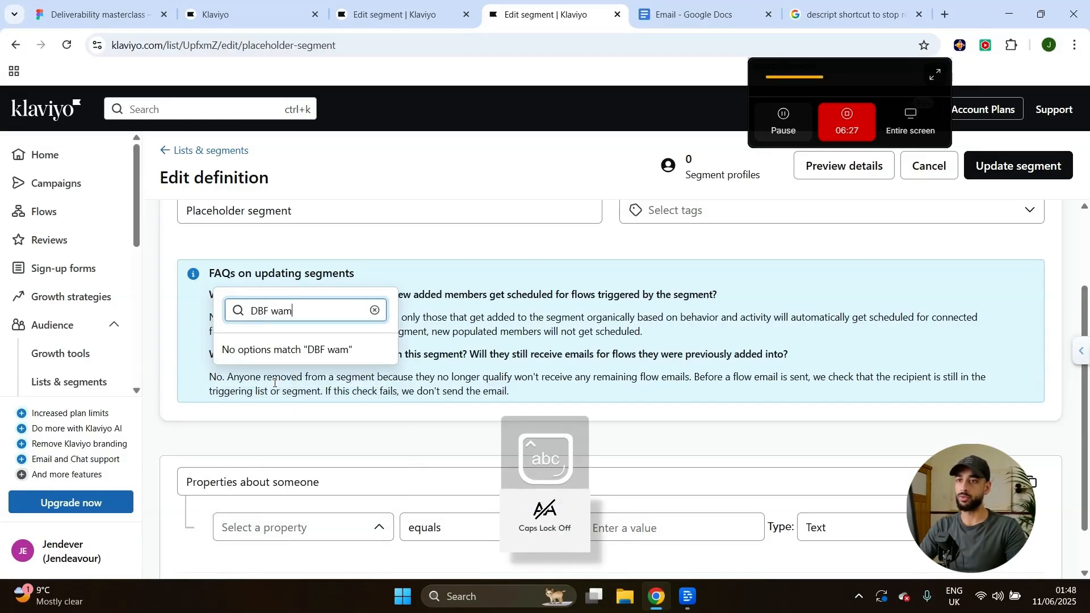
type(" infra")
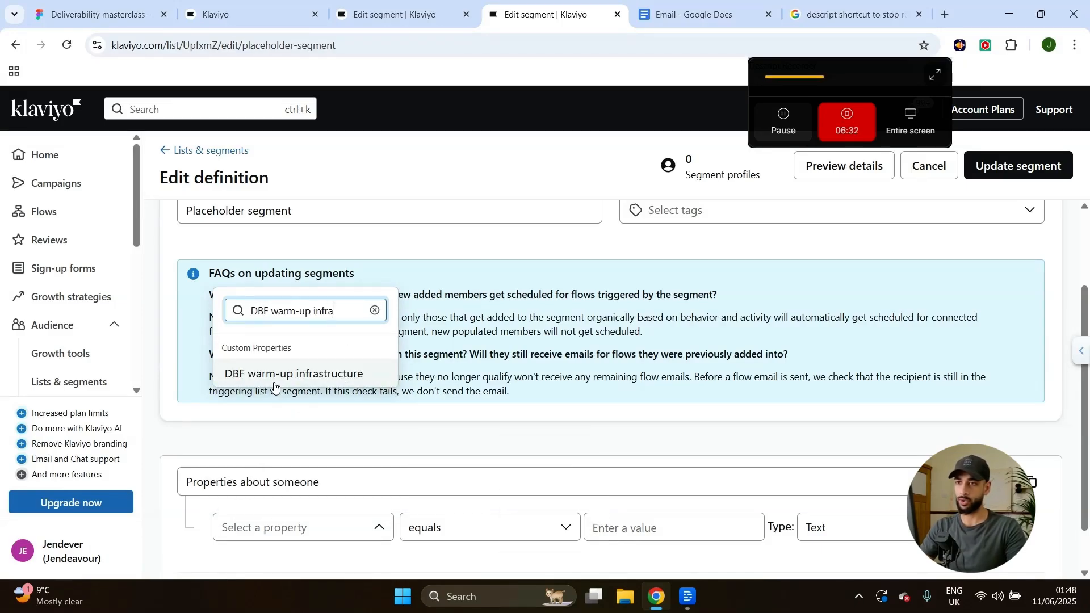
type("structure")
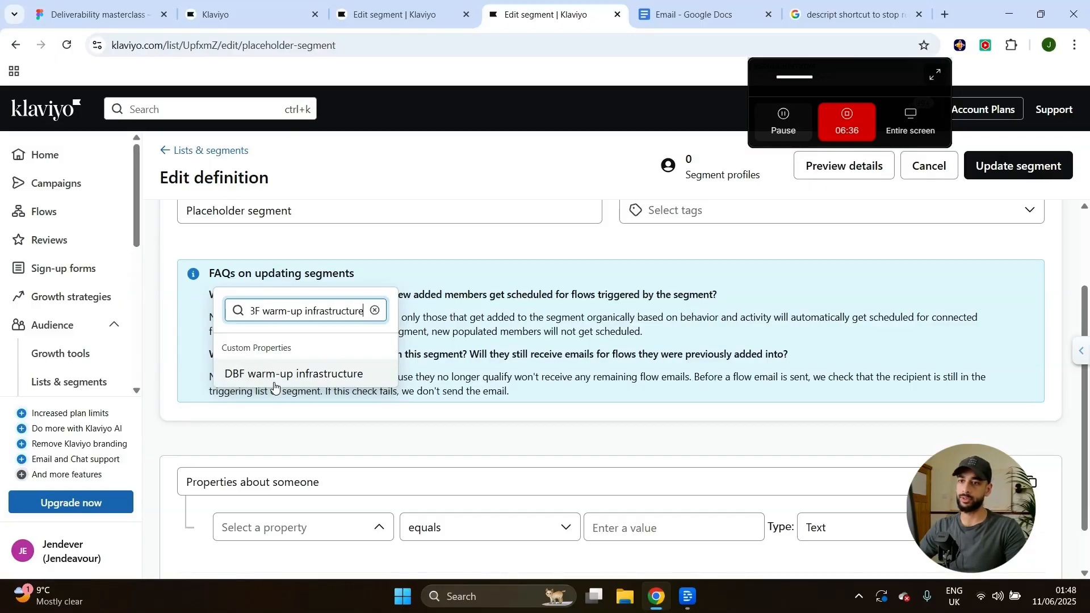
left_click(275, 381)
Recheck the property list, then open the Profiles page in a new tab.
scroll(358, 474, "down", 1)
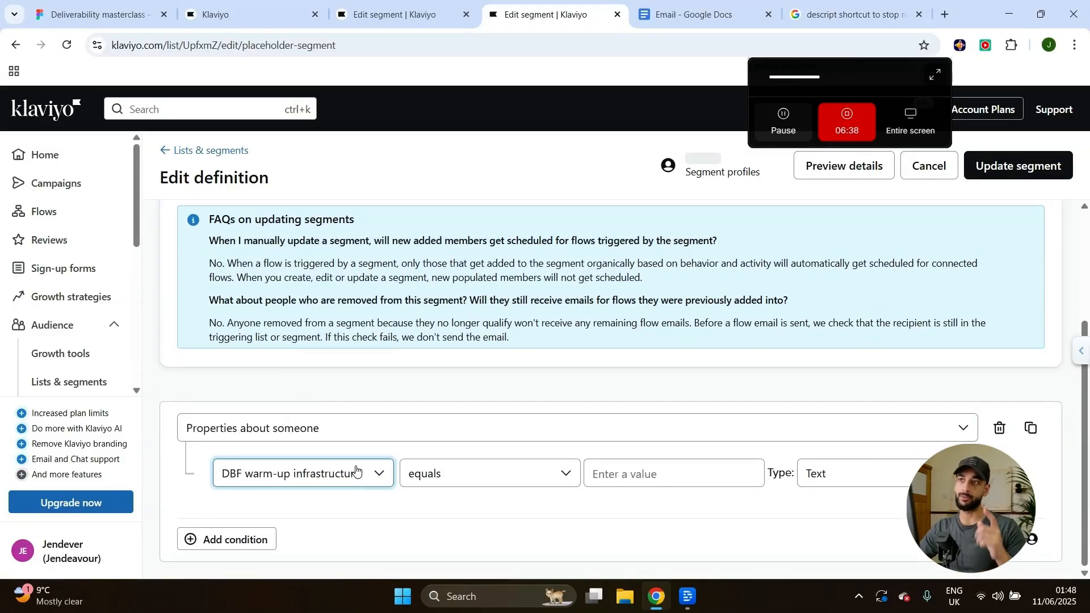
left_click(356, 471)
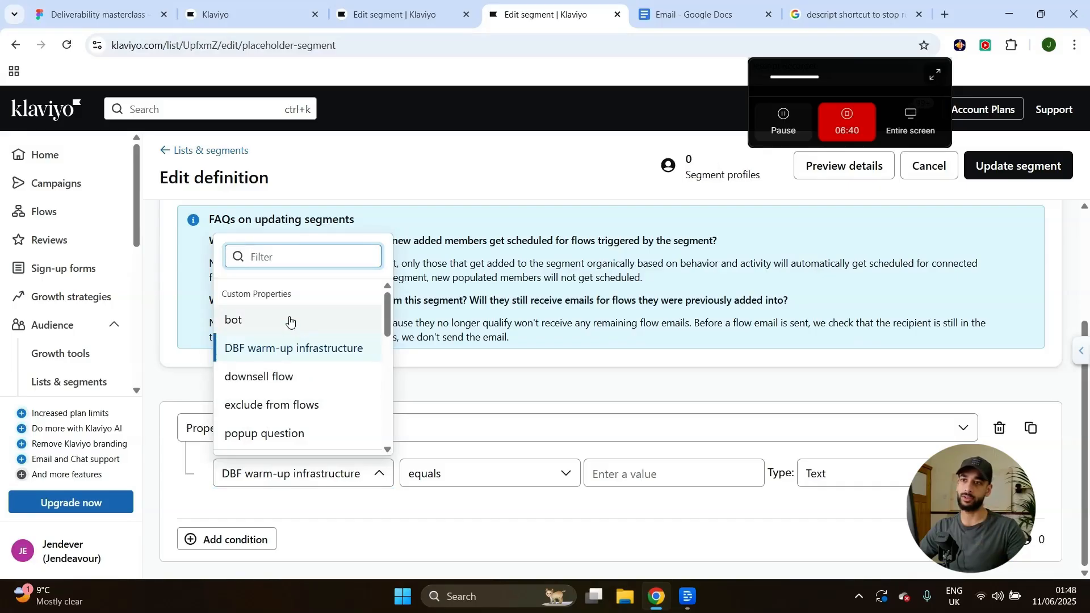
left_click(514, 415)
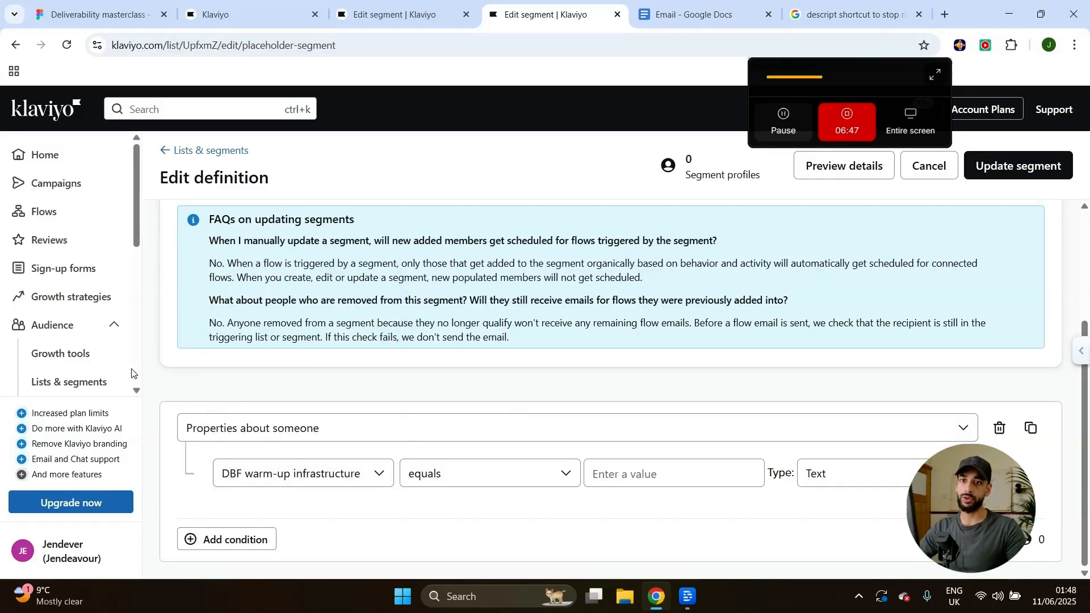
scroll(122, 376, "down", 2)
middle_click(76, 344)
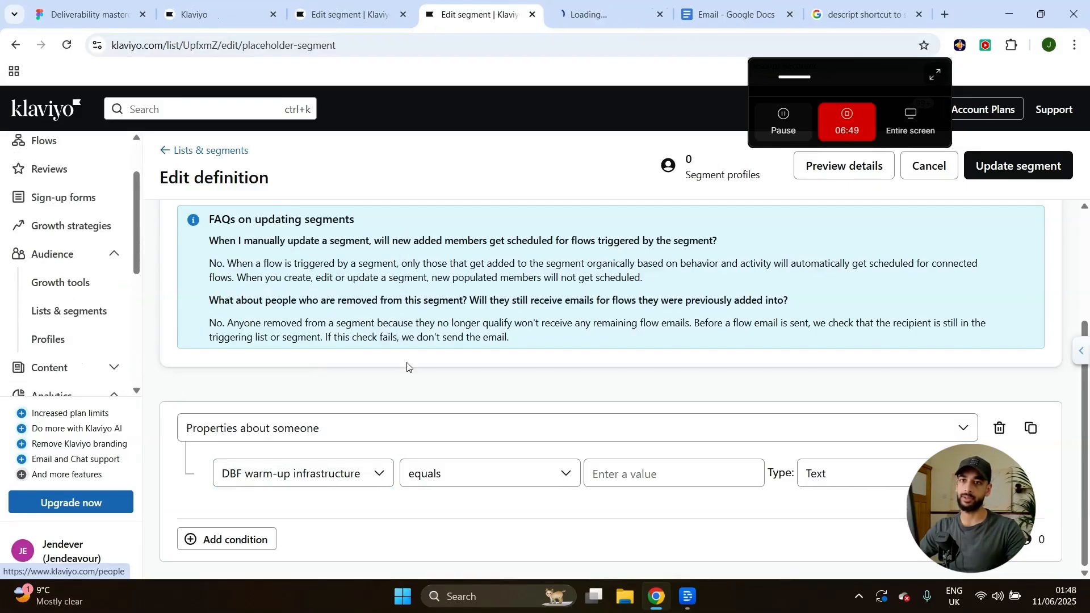
left_click(559, 4)
scroll(329, 413, "down", 1)
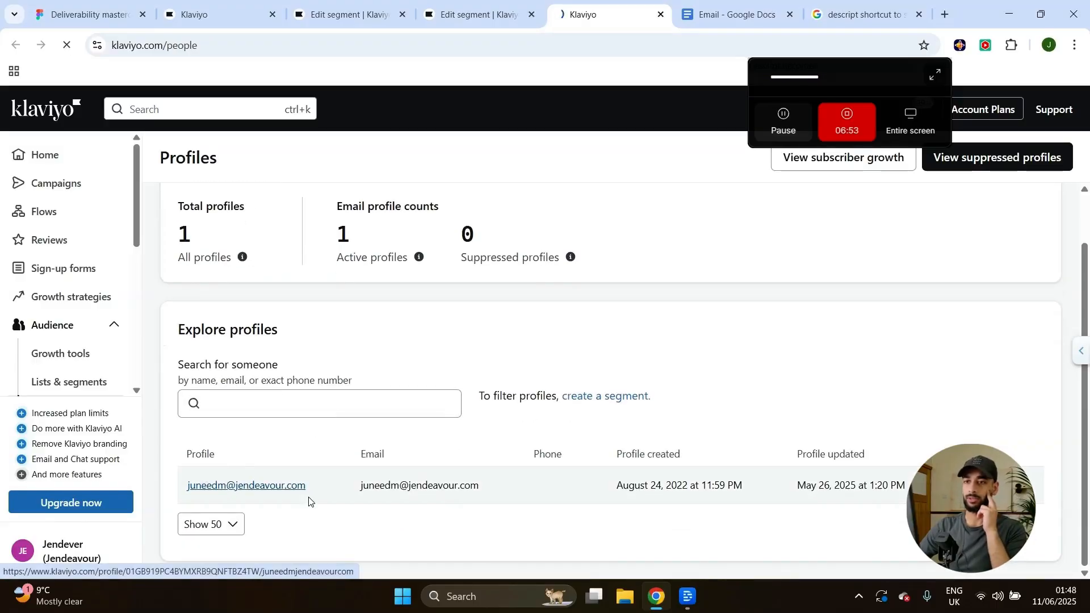
left_click(267, 486)
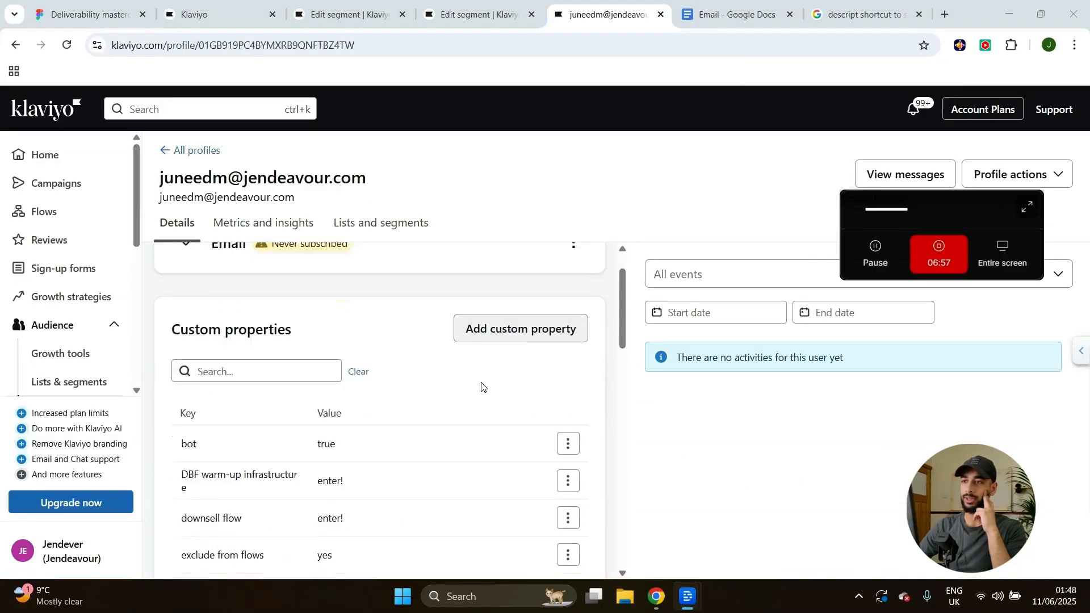
left_click(517, 318)
left_click(450, 282)
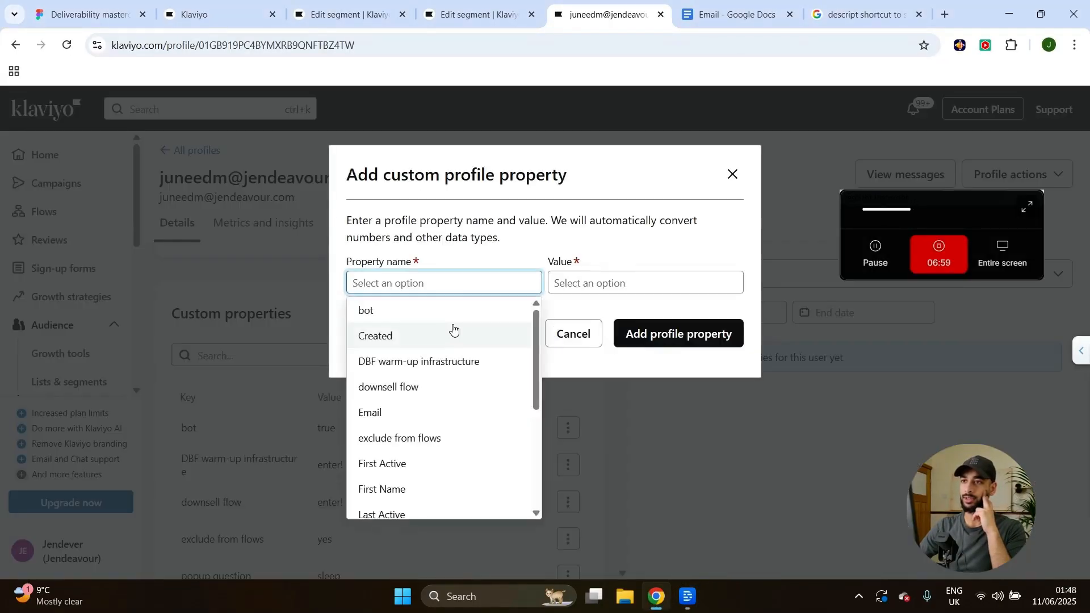
left_click(399, 362)
left_click(574, 283)
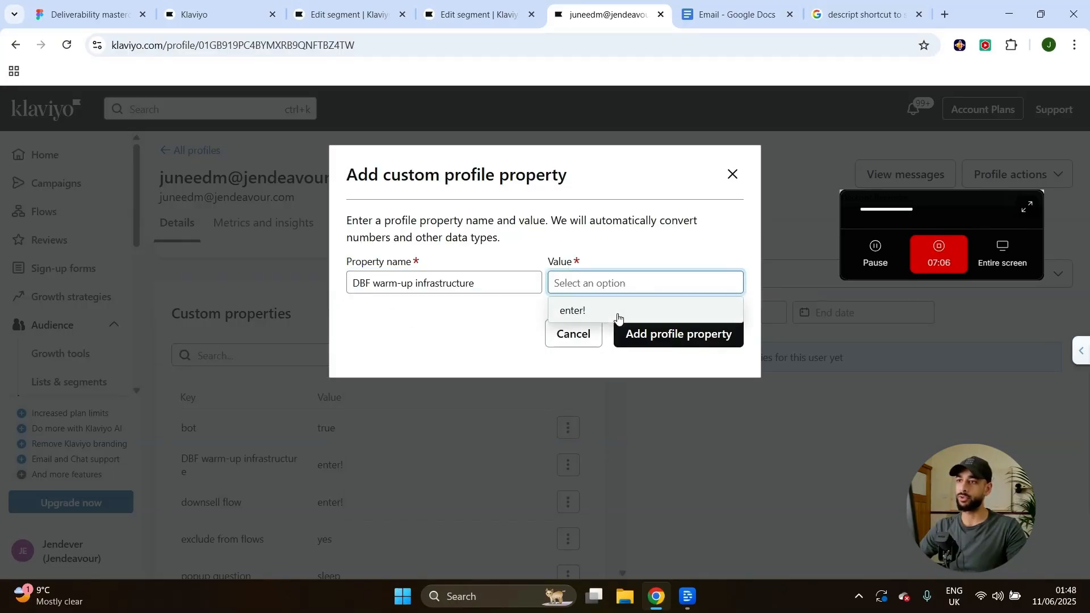
left_click(571, 310)
left_click_drag(592, 286, 540, 282)
left_click(487, 316)
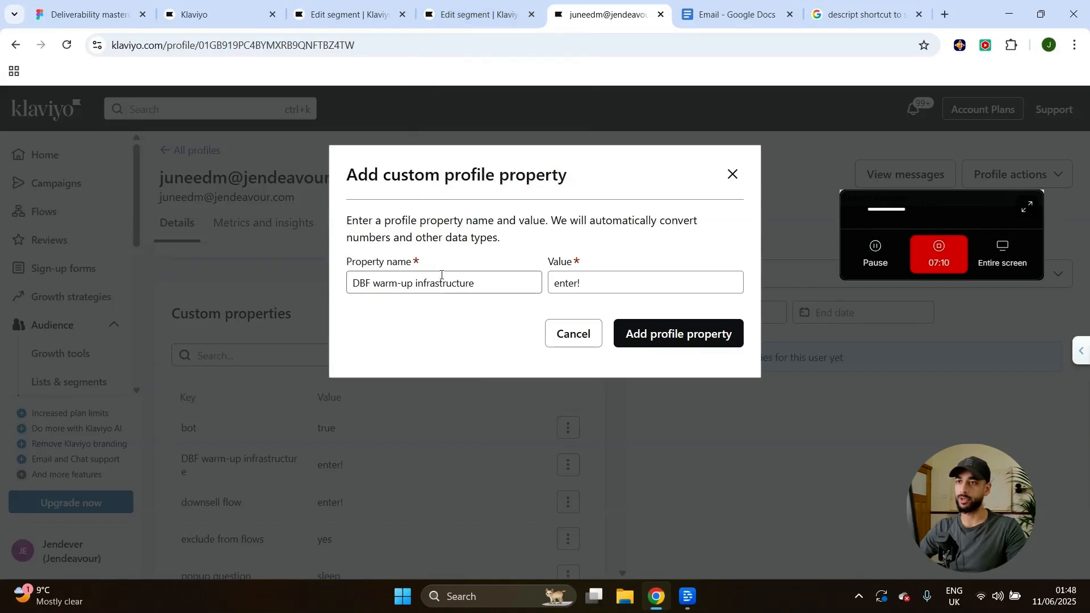
left_click(496, 277)
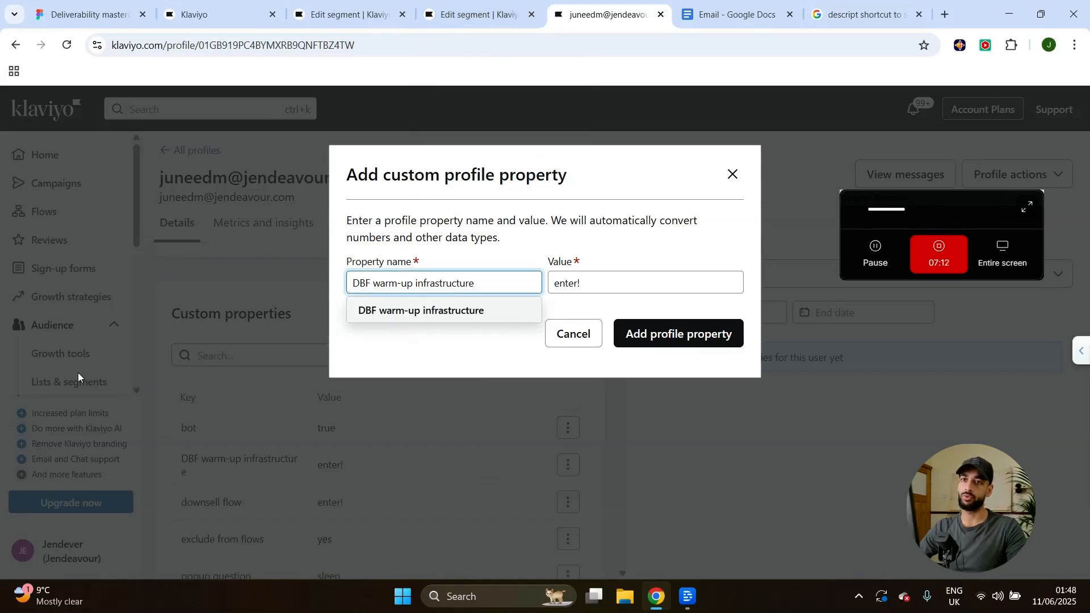
left_click(514, 348)
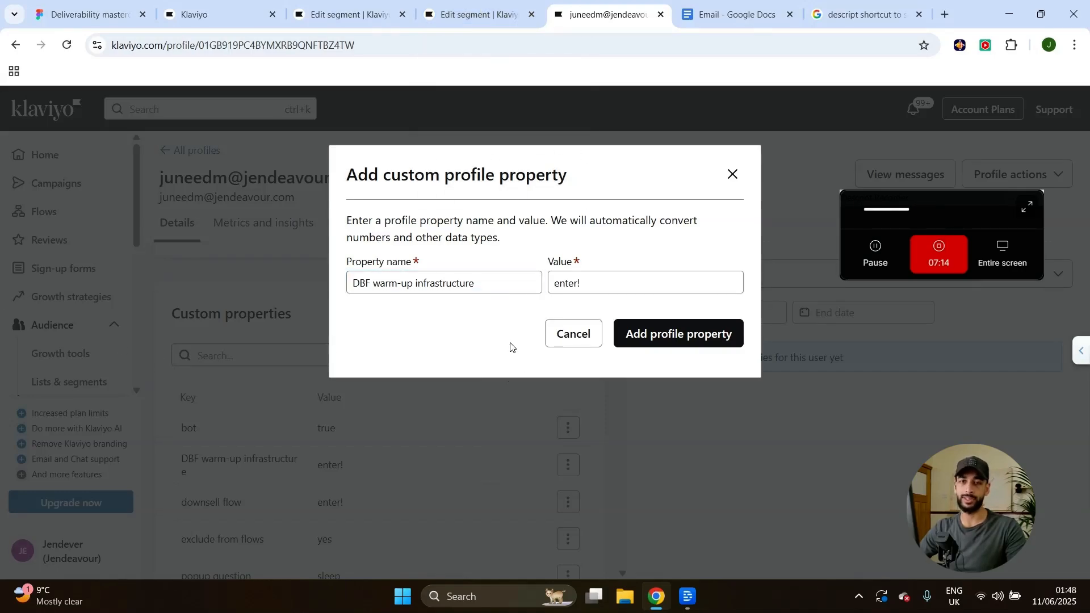
left_click(491, 286)
key("ctrl+a")
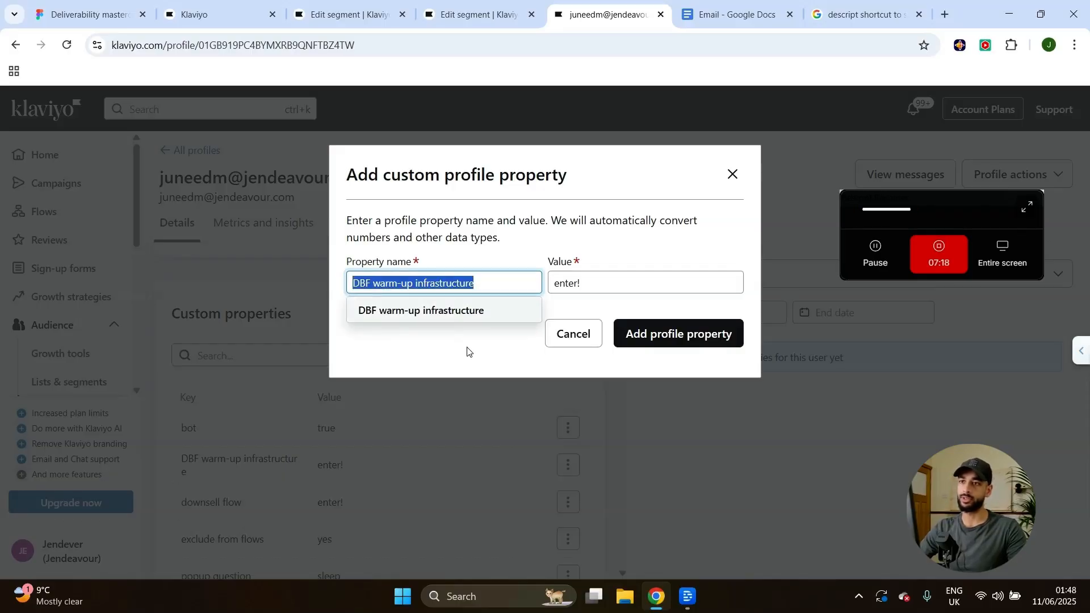
left_click(429, 358)
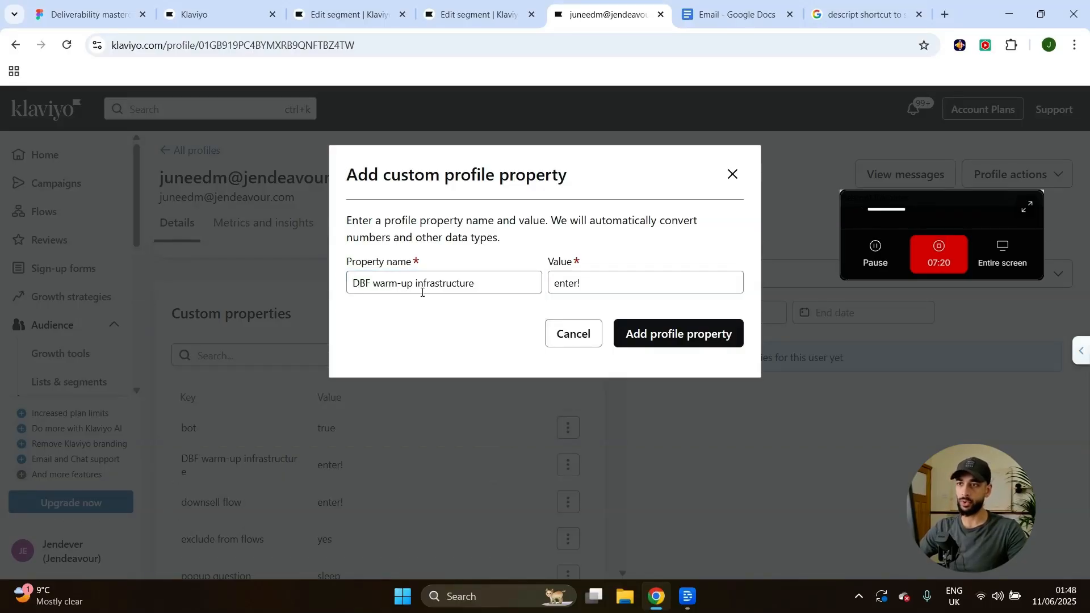
key("ctrl+plus")
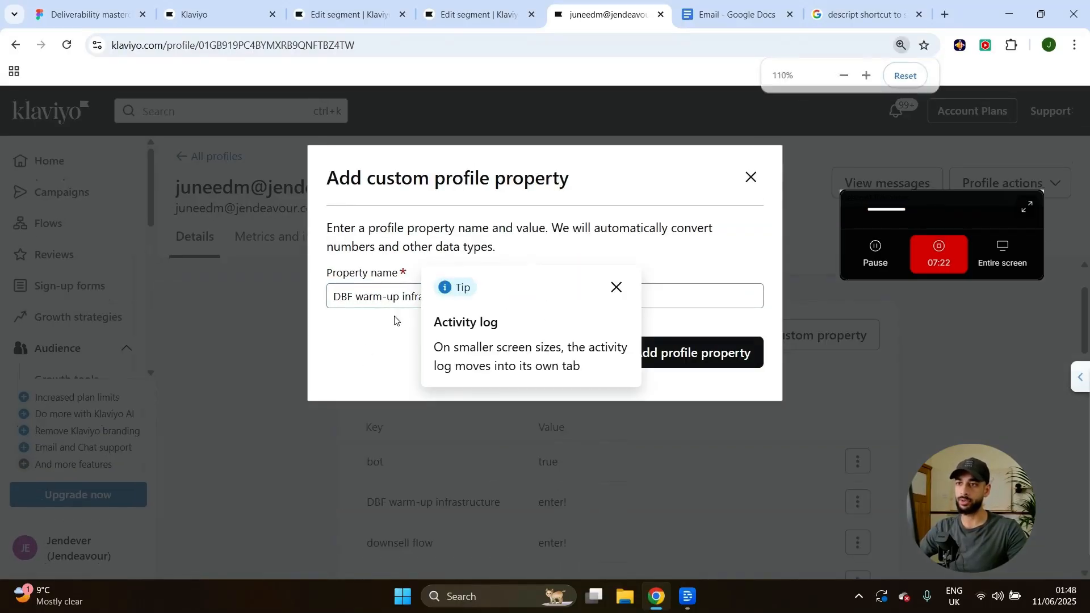
left_click(616, 287)
left_click(448, 295)
left_click(605, 292)
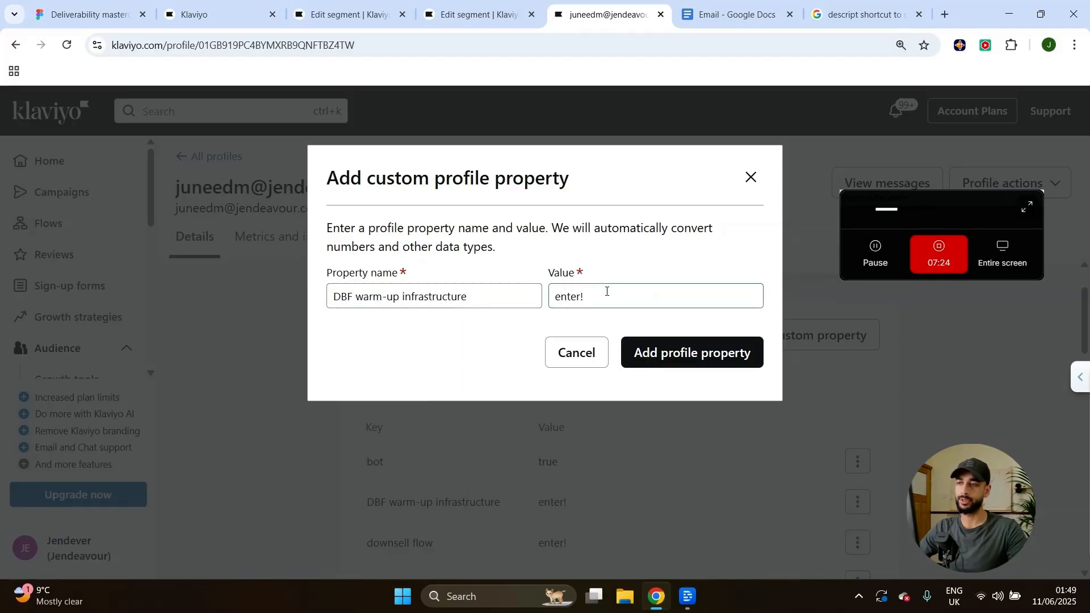
left_click(624, 327)
left_click(622, 294)
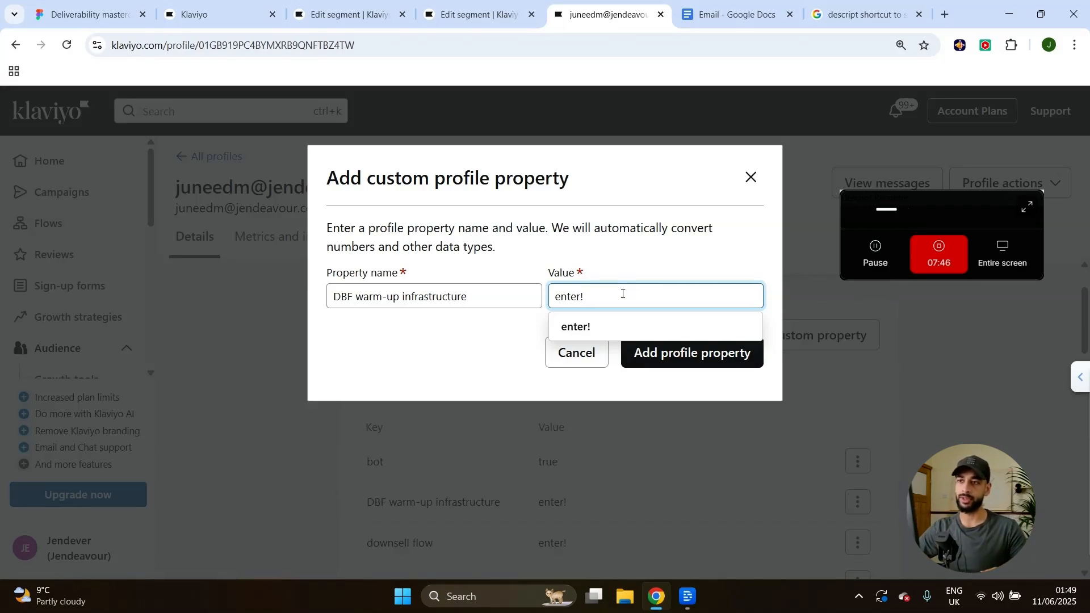
left_click(354, 371)
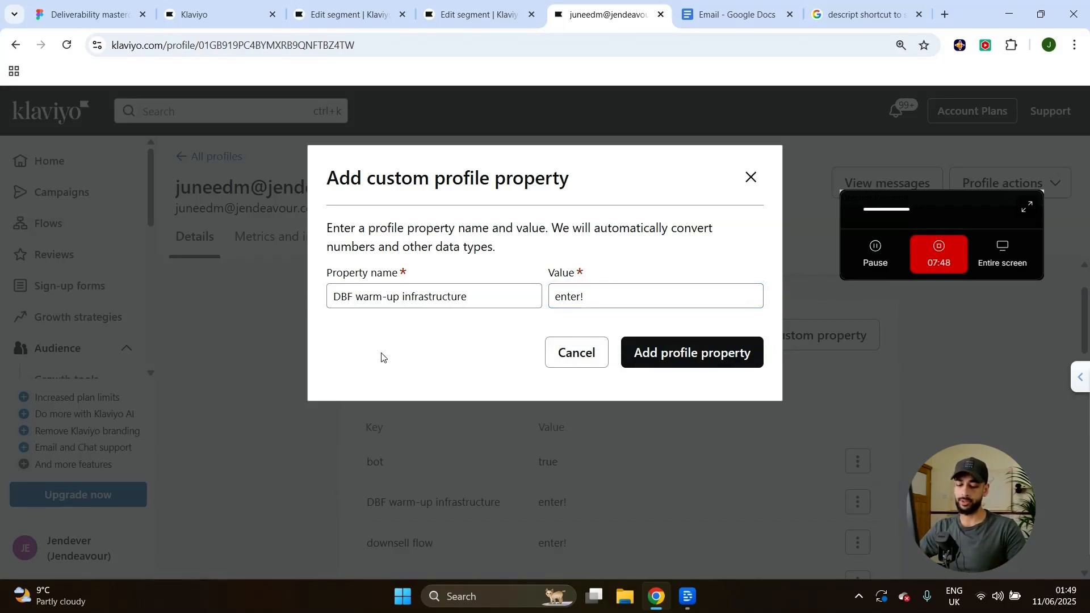
key("ctrl+minus")
key("ctrl+minus")
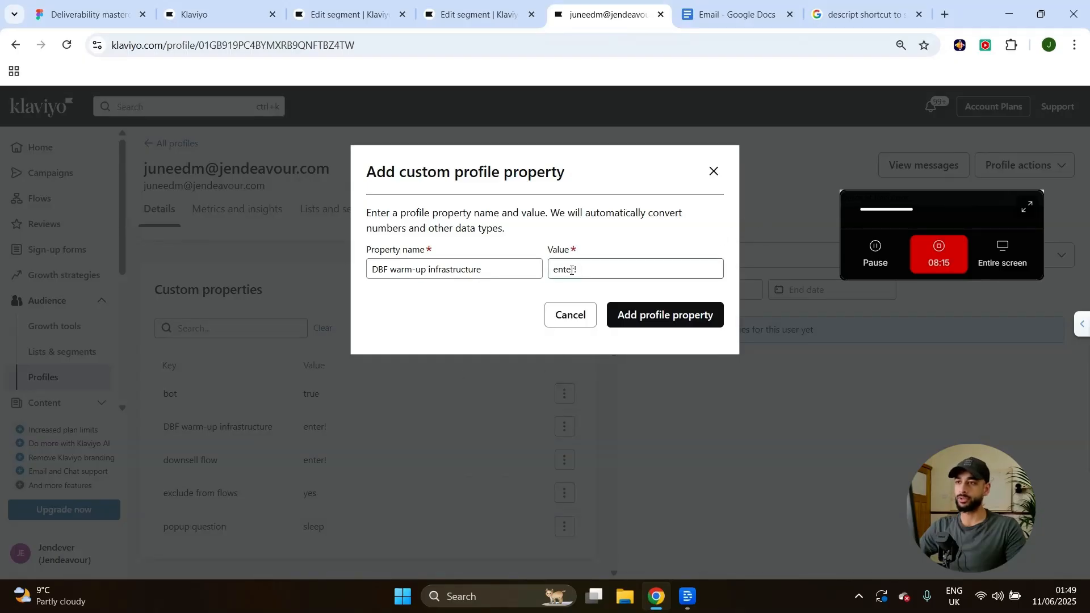
left_click(574, 269)
left_click(559, 293)
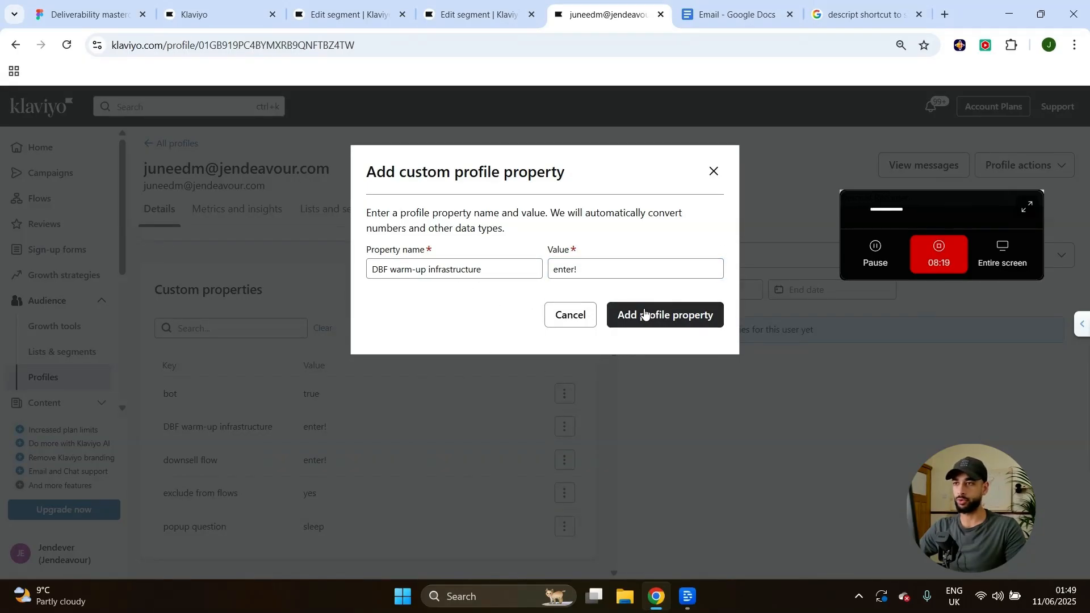
Switch to the Placeholder segment editor and check the segment's name.
left_click(358, 6)
left_click(483, 8)
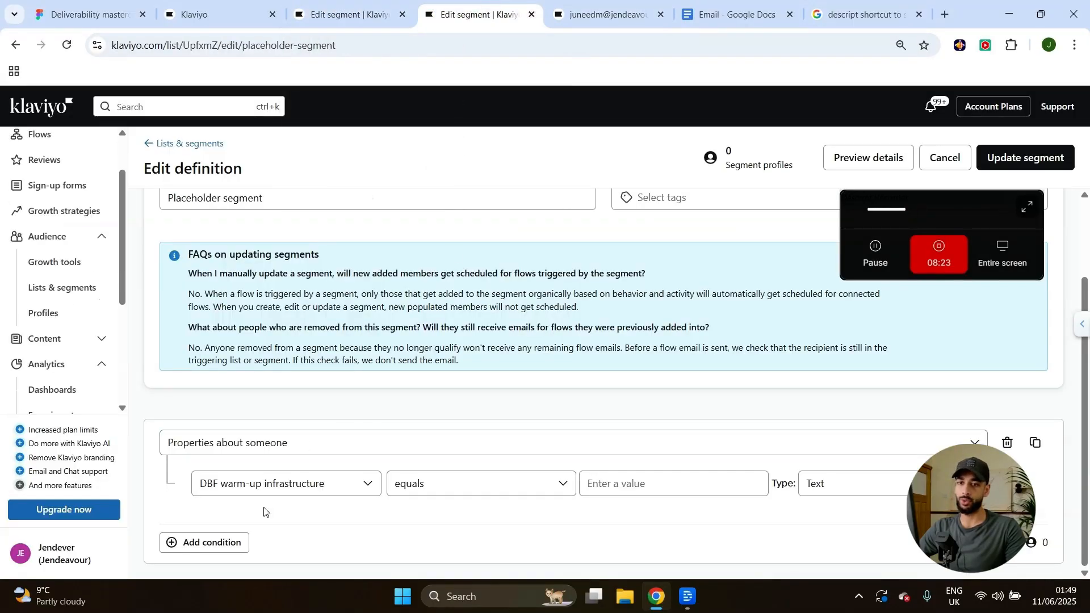
scroll(263, 512, "up", 2)
left_click(274, 303)
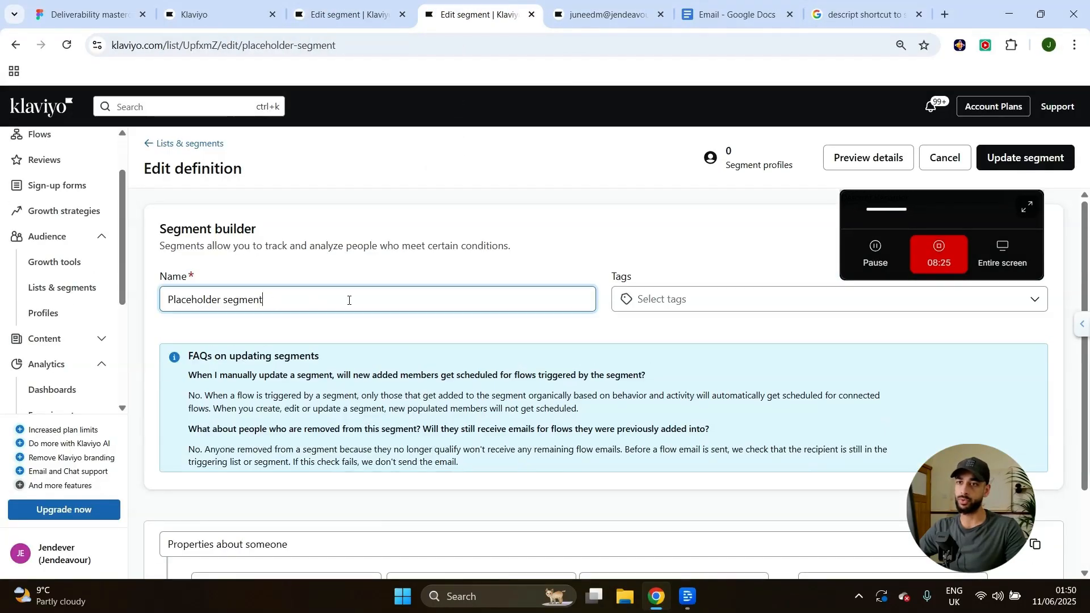
left_click_drag(375, 307, 166, 301)
scroll(208, 458, "down", 2)
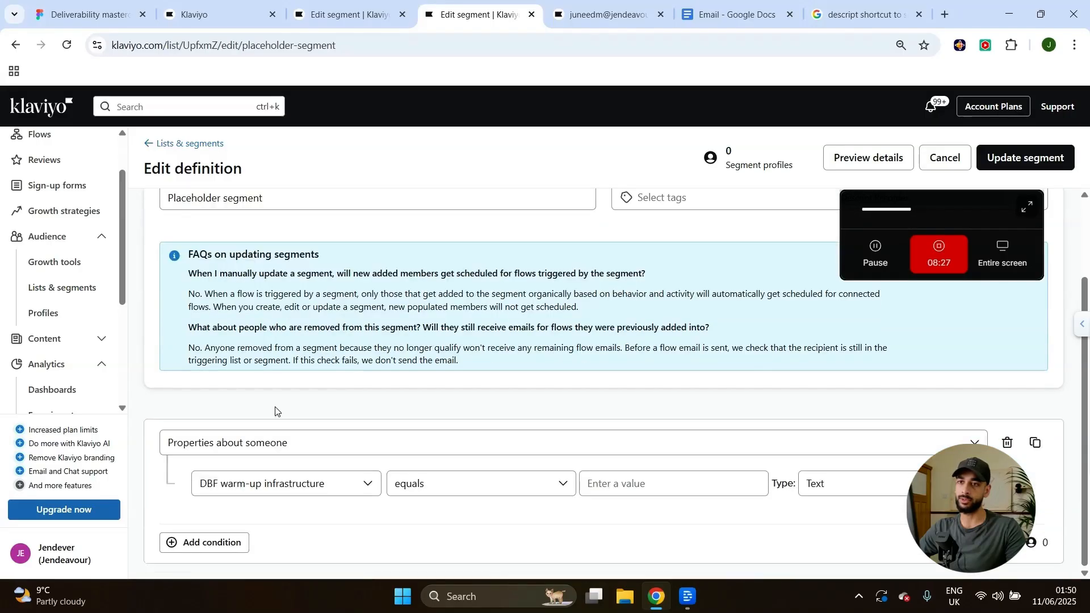
Set the condition to DBF warm-up infrastructure equals 'enter!' and update the segment.
left_click(285, 445)
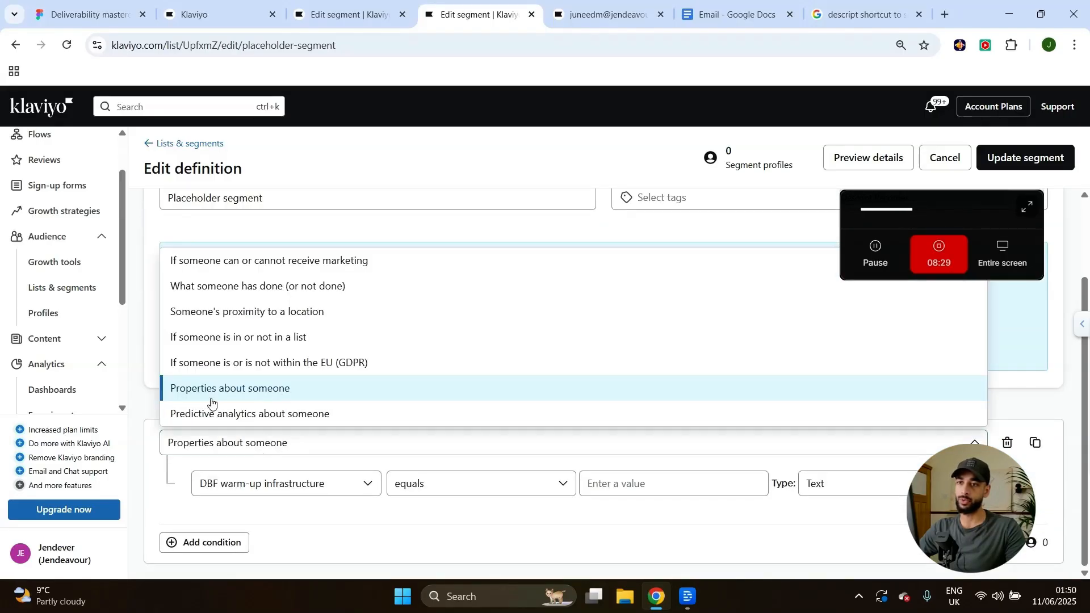
left_click(238, 390)
left_click(348, 480)
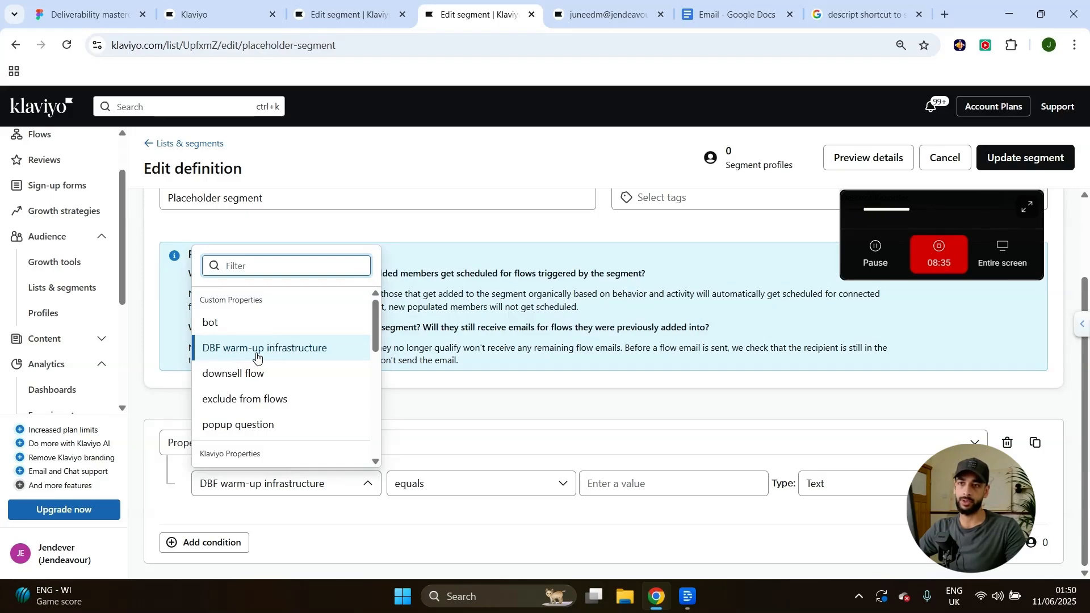
left_click(523, 411)
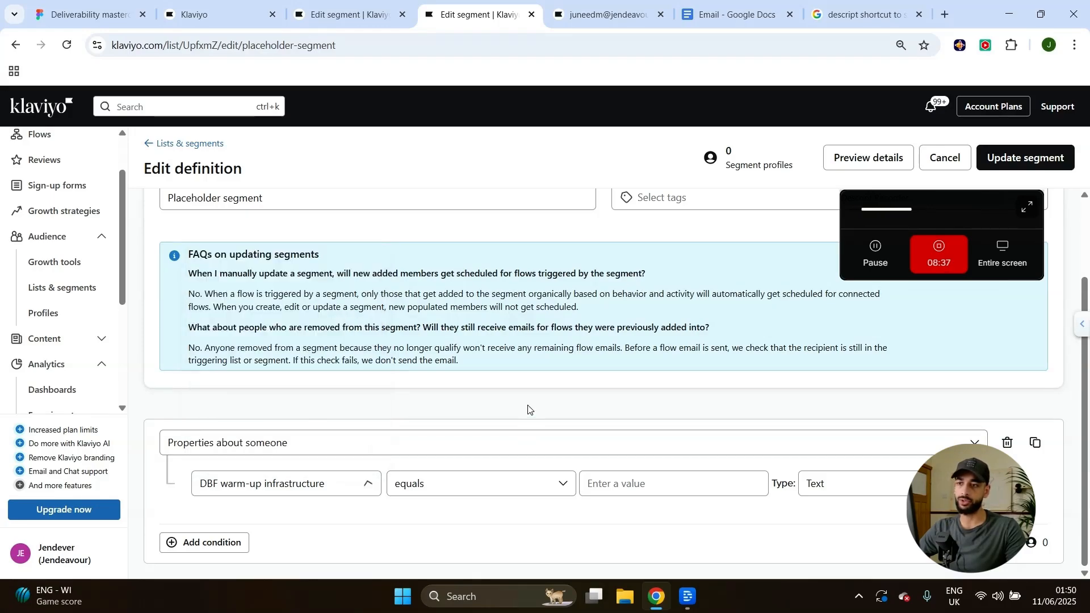
left_click(449, 497)
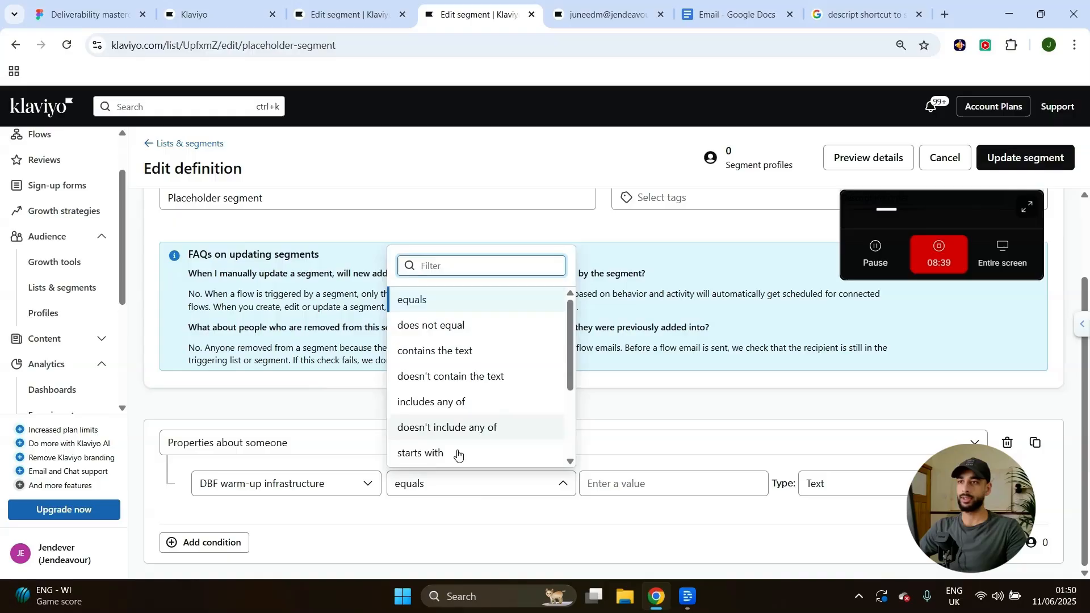
left_click(471, 517)
left_click(592, 484)
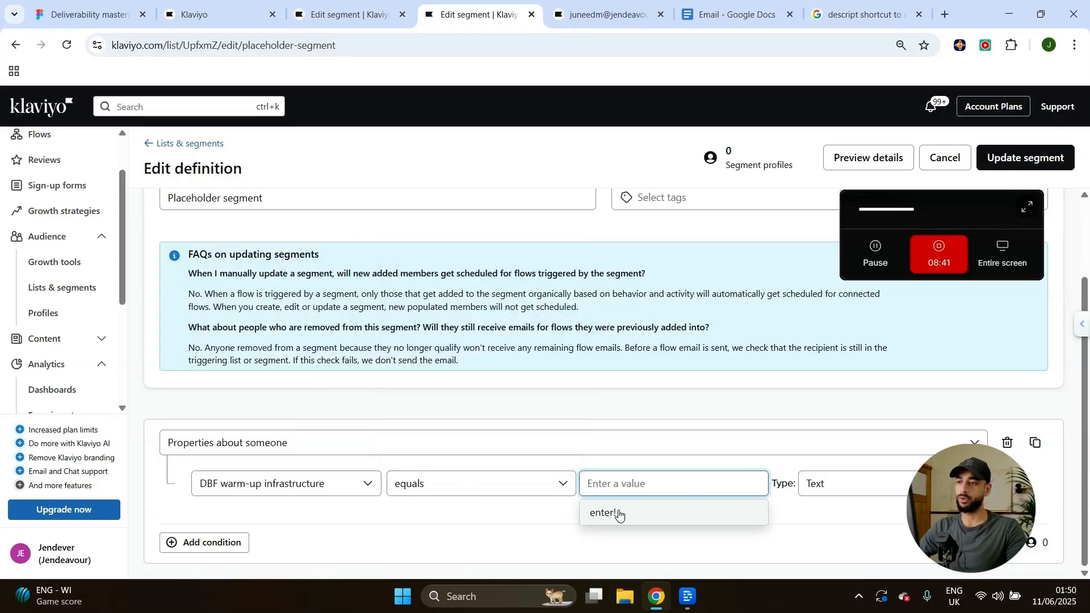
left_click(607, 516)
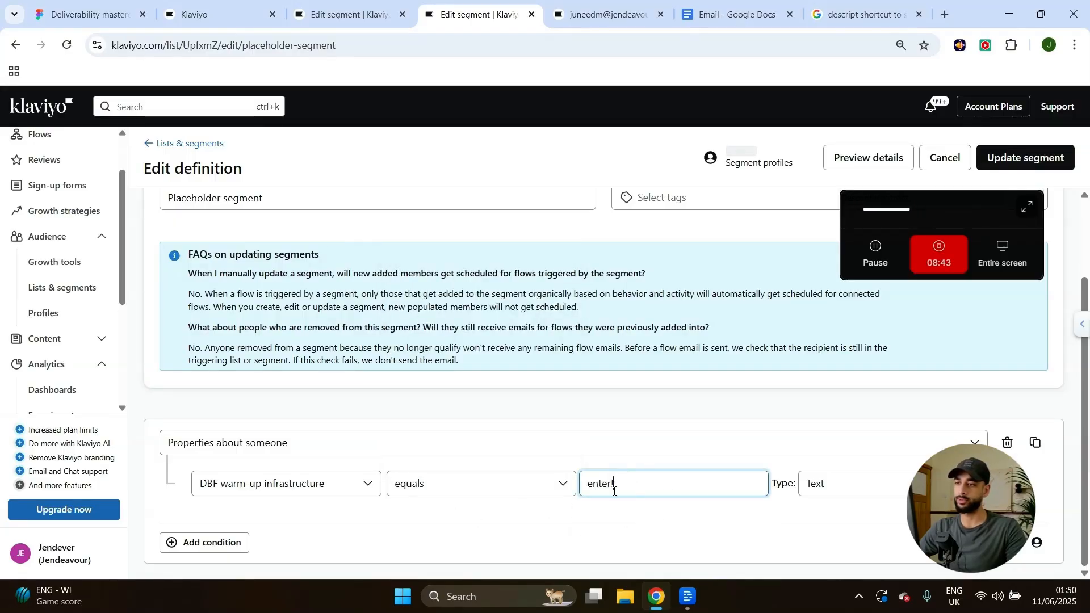
left_click(658, 507)
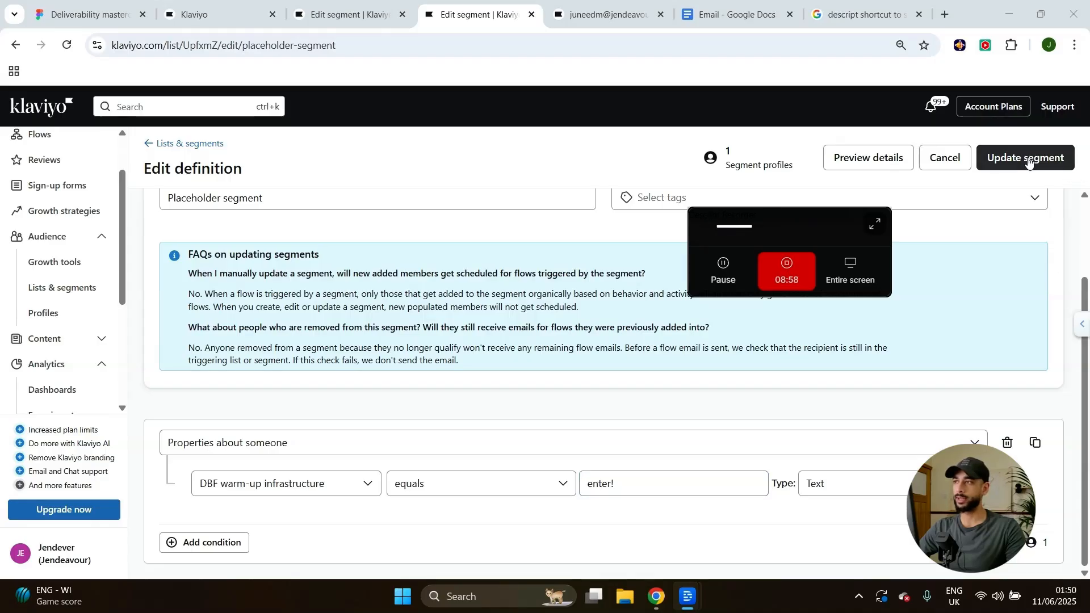
left_click(1029, 163)
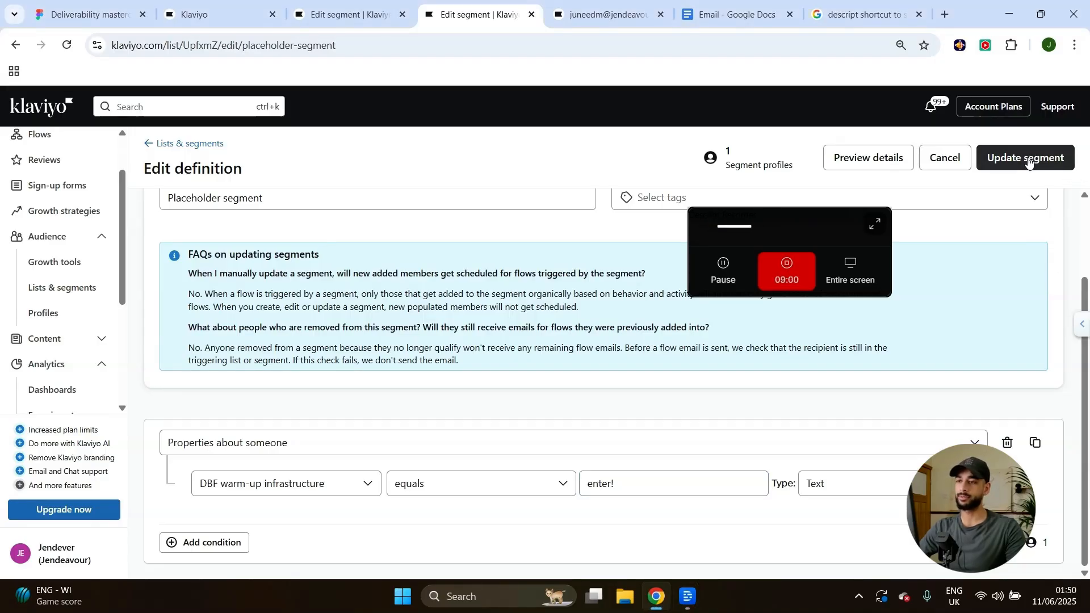
left_click(1024, 158)
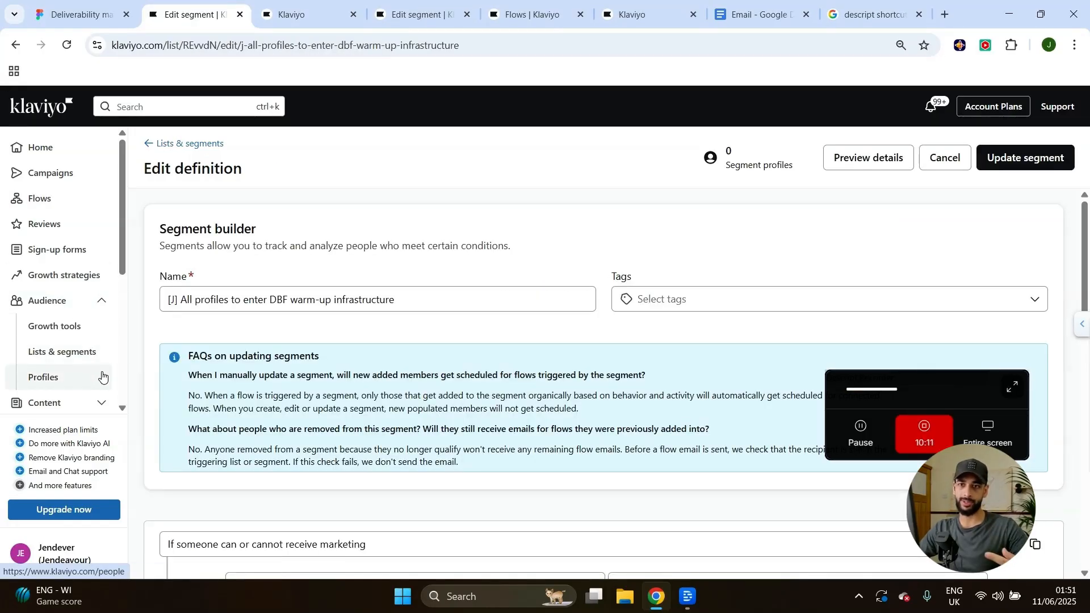
Select the '[J] All profiles to enter DBF warm-up infrastructure' name and review its consent and bounce conditions.
left_click(198, 301)
left_click_drag(178, 302, 284, 299)
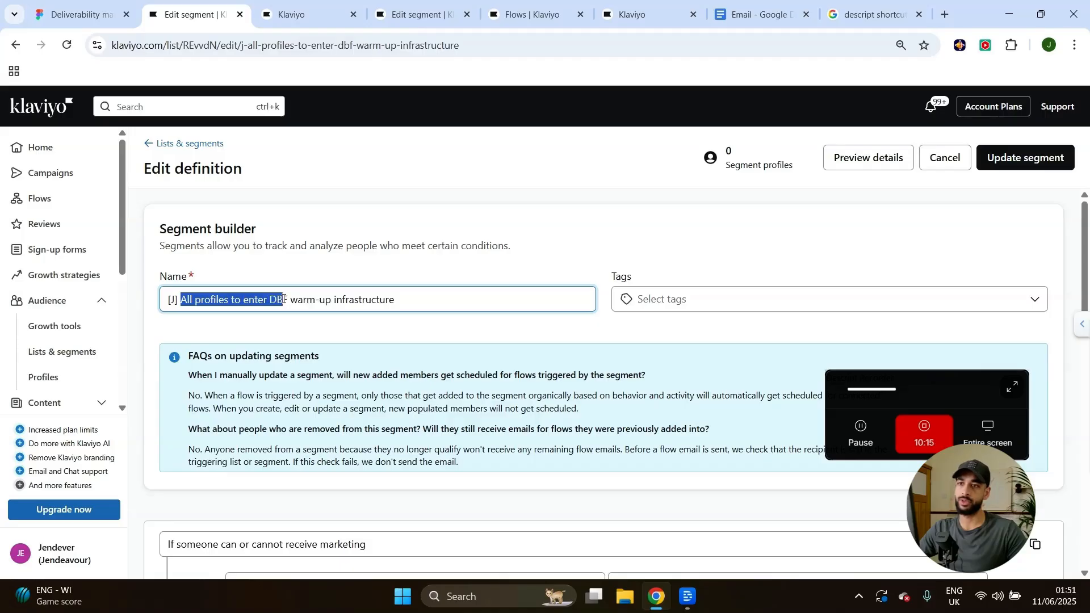
left_click_drag(461, 300, 216, 289)
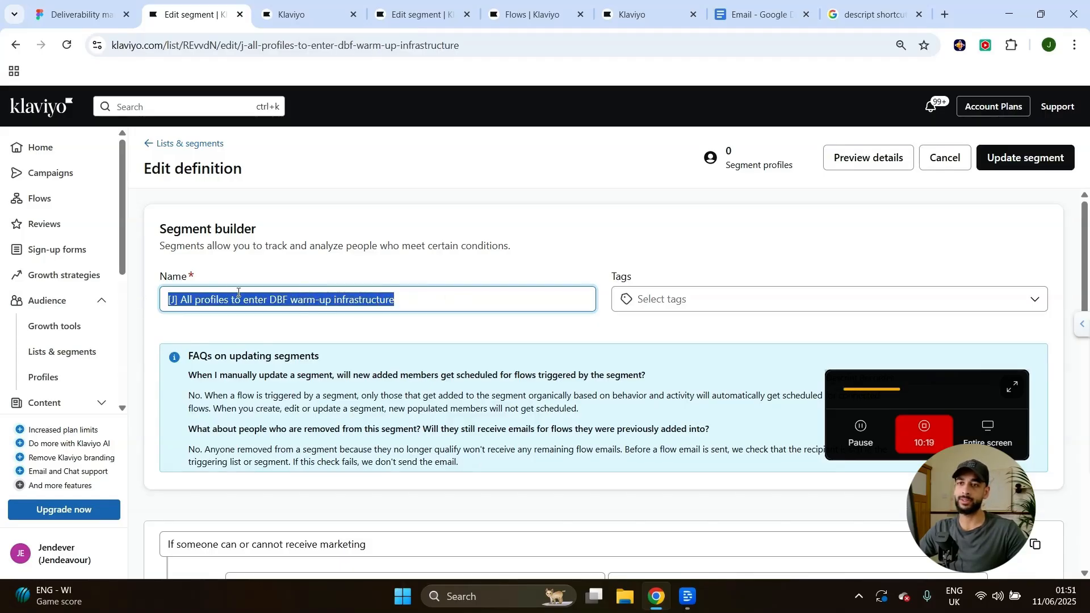
left_click(262, 301)
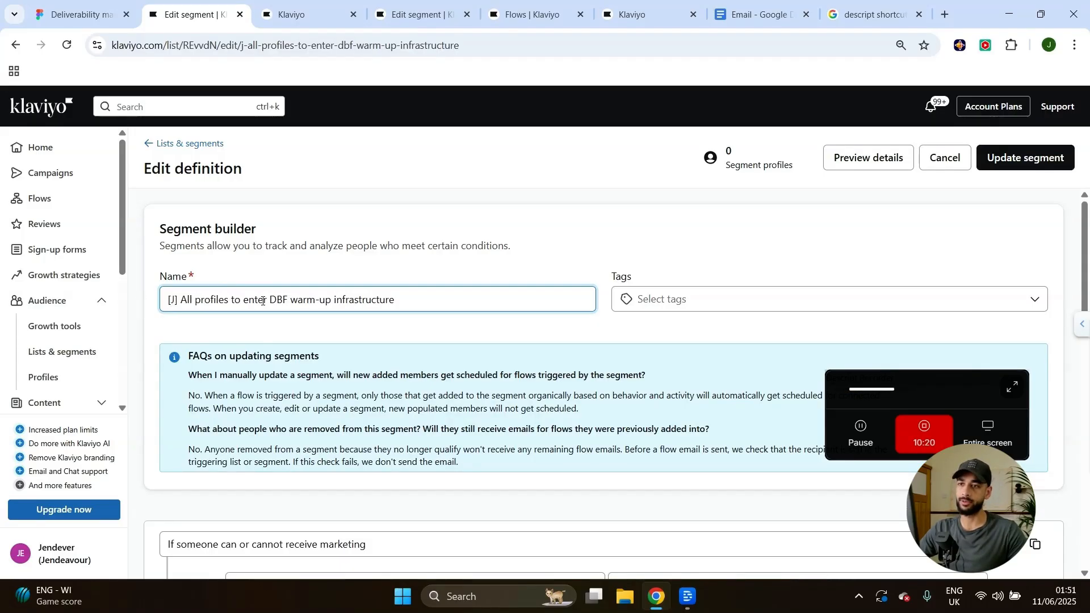
scroll(267, 295, "down", 5)
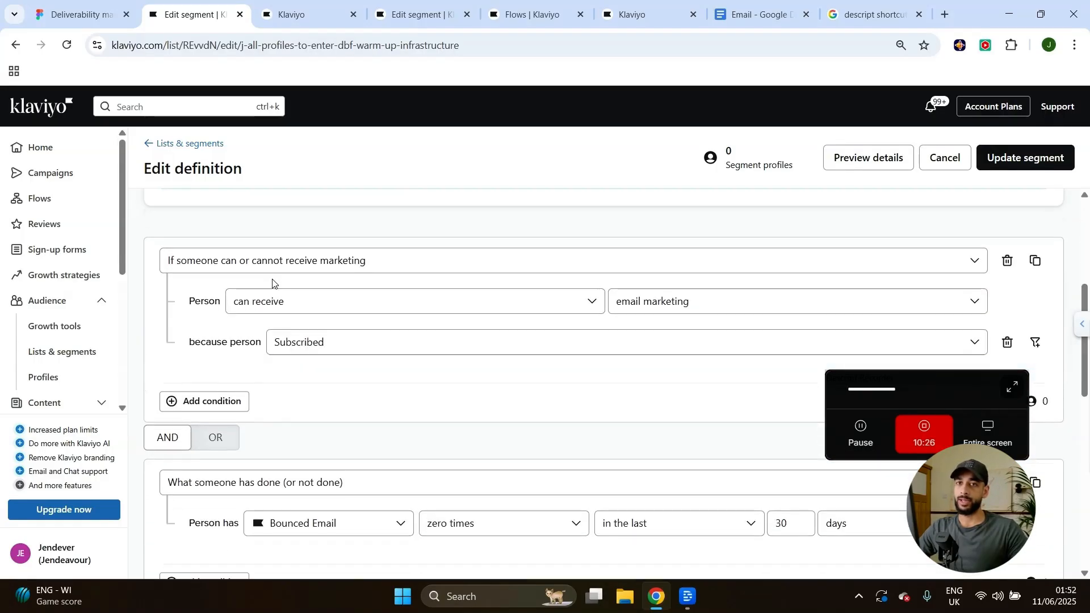
scroll(348, 299, "down", 1)
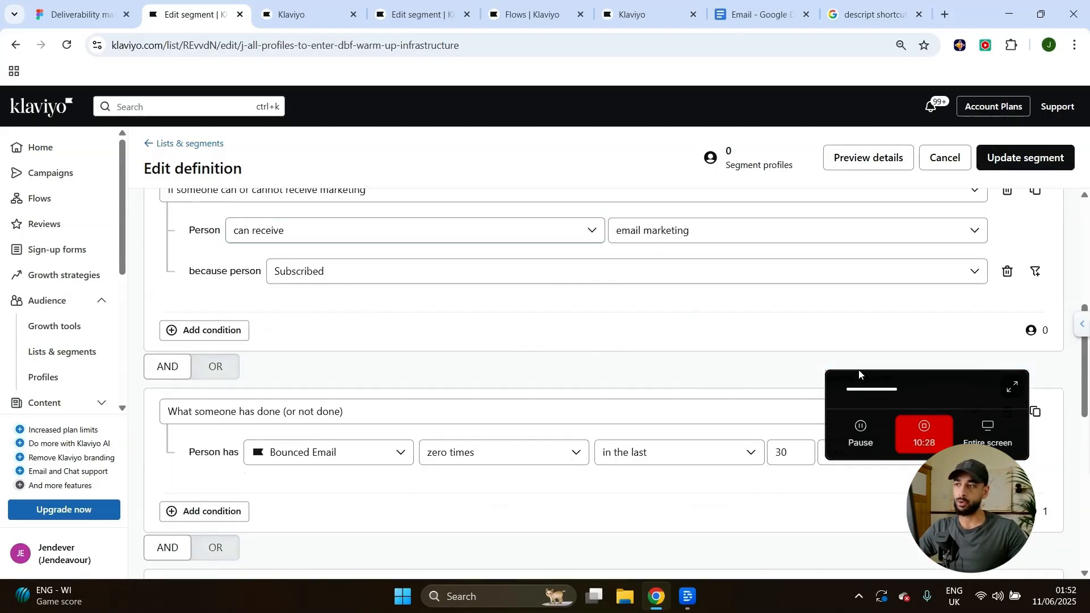
scroll(351, 380, "up", 5)
scroll(250, 389, "down", 2)
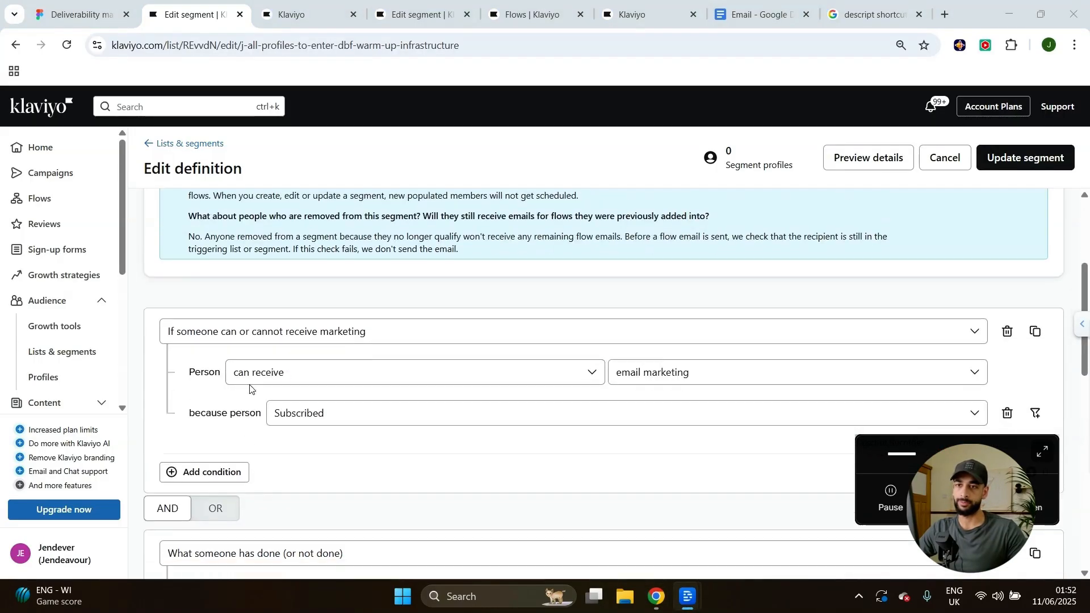
scroll(241, 351, "down", 1)
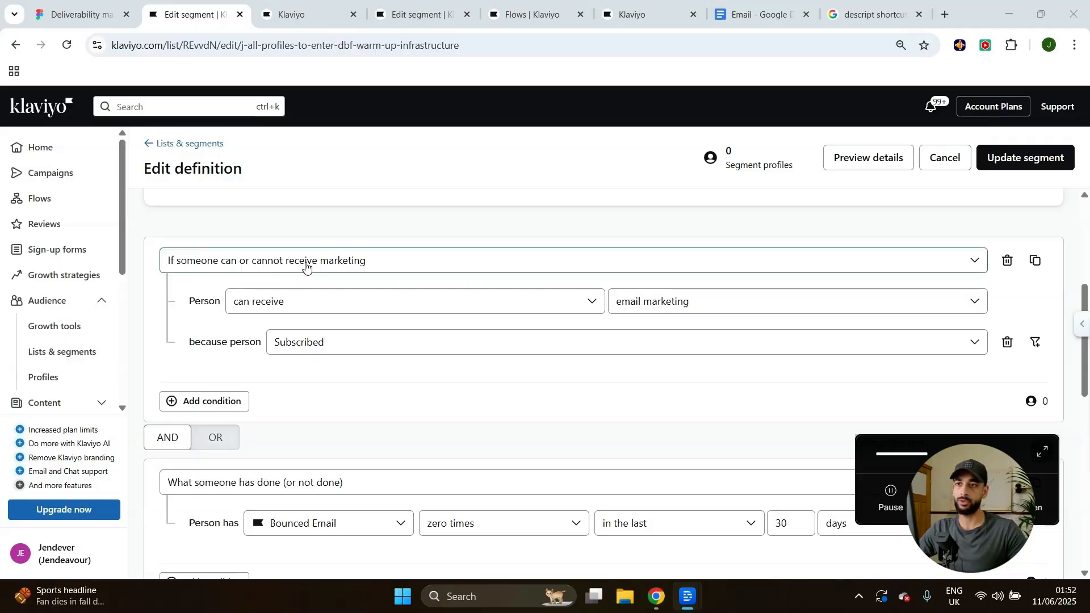
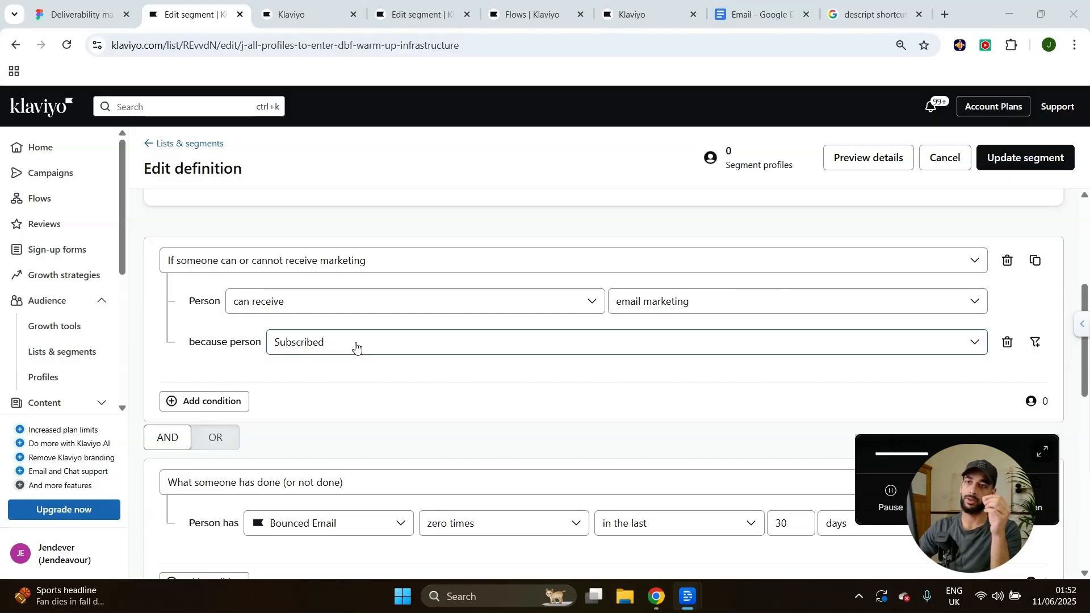
Review the segment's name and the bounce condition's event choices, leaving them unchanged.
double_click(246, 343)
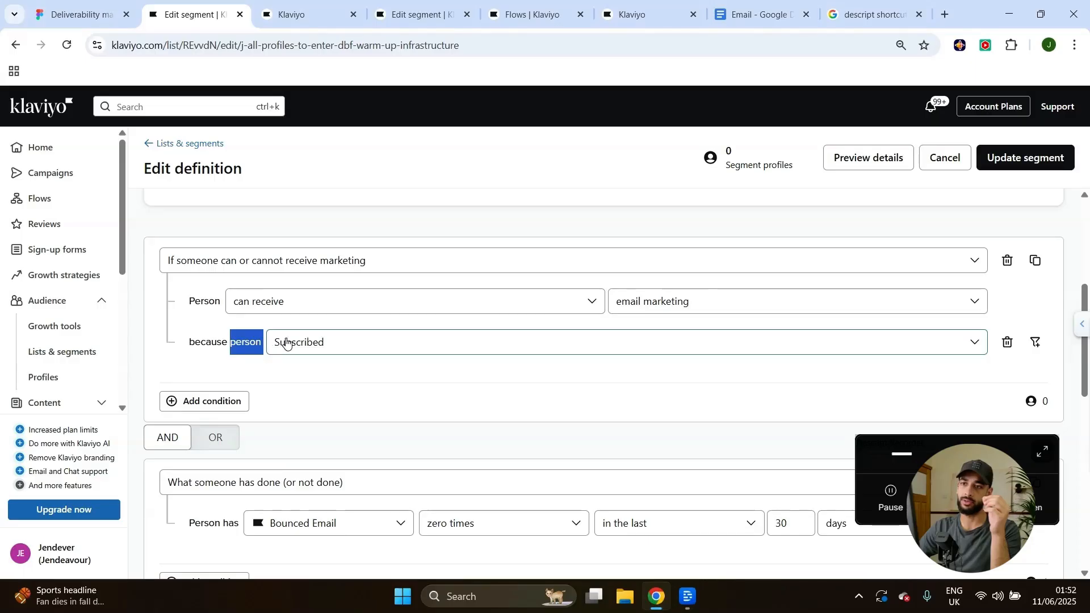
left_click(245, 348)
left_click_drag(186, 344, 274, 340)
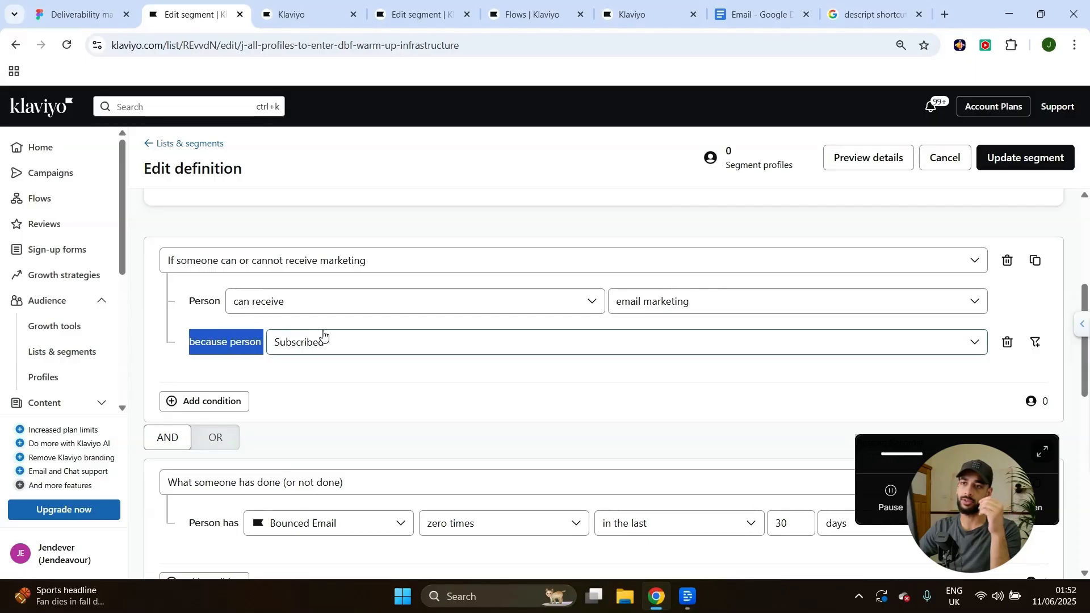
left_click(363, 318)
scroll(369, 305, "down", 2)
scroll(318, 341, "up", 2)
scroll(238, 386, "down", 3)
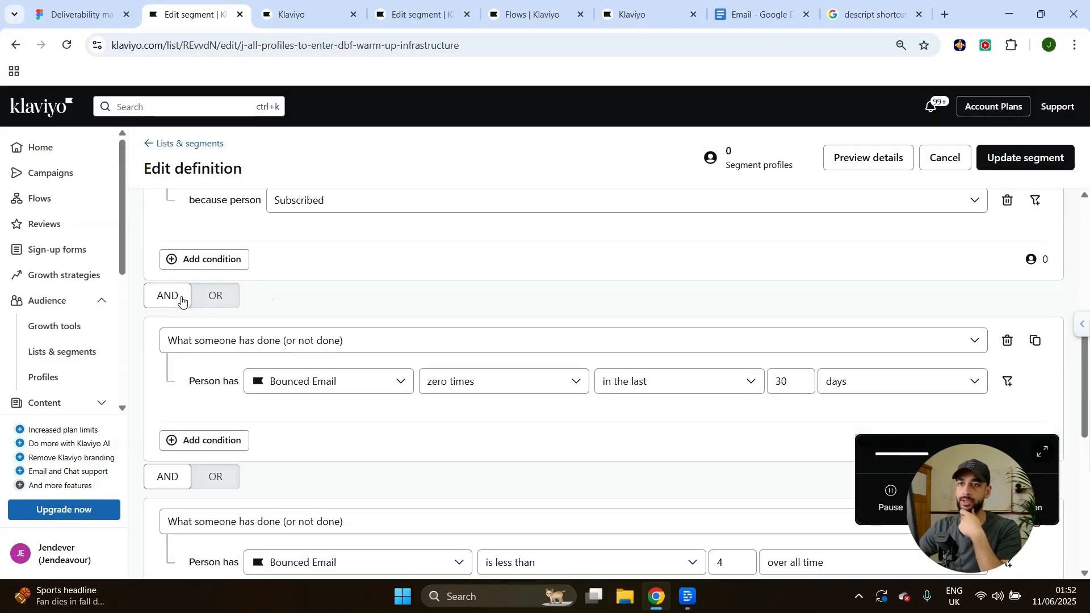
scroll(255, 341, "down", 1)
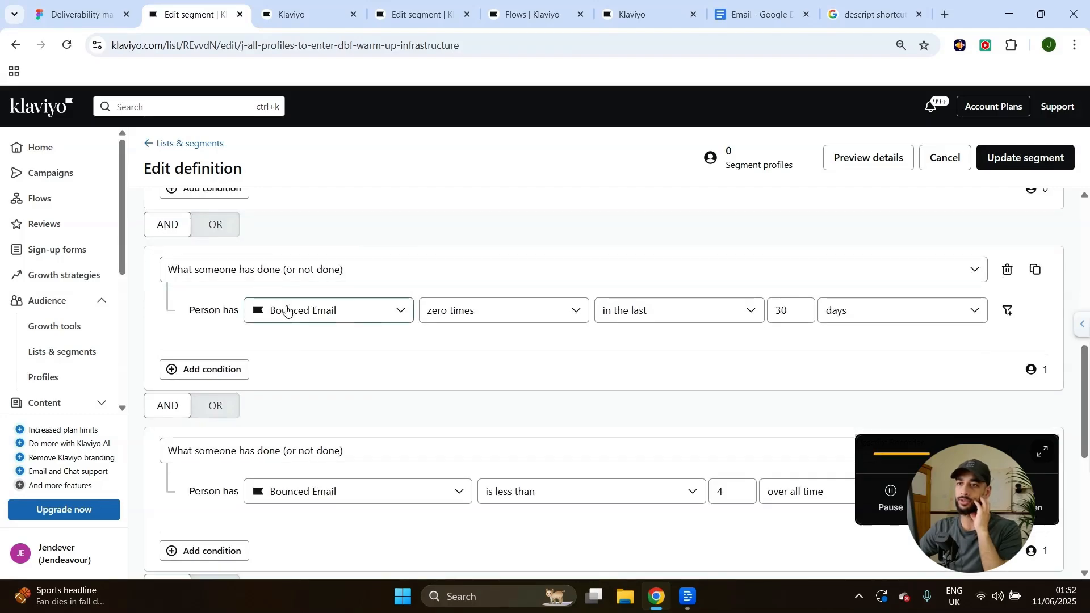
left_click(325, 318)
left_click(332, 328)
Save the segment definition and let Klaviyo start finding and adding profiles.
scroll(624, 317, "down", 1)
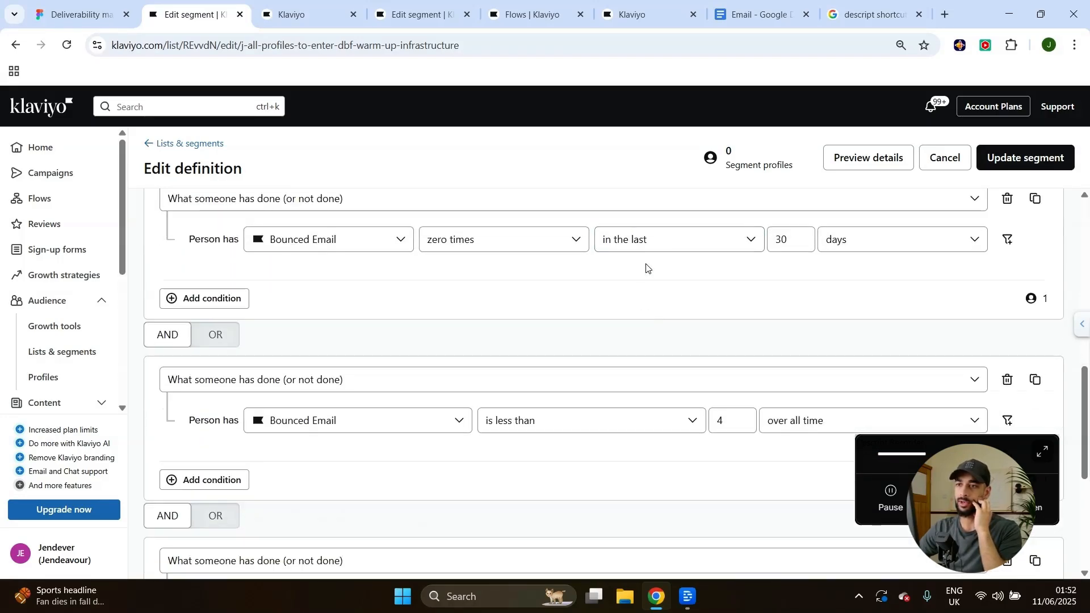
scroll(302, 318, "down", 1)
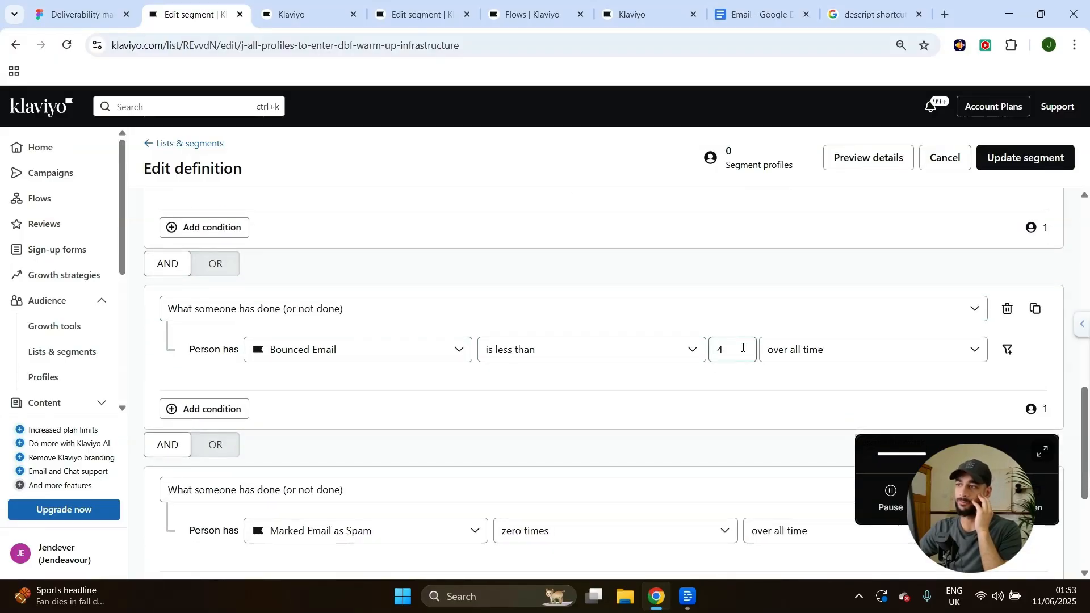
scroll(465, 394, "down", 2)
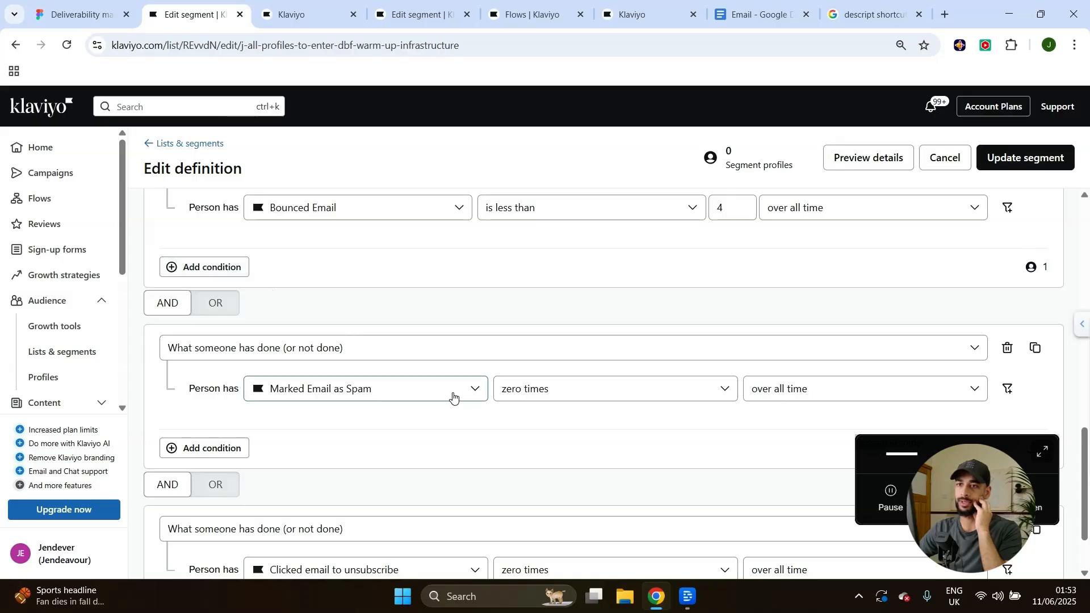
scroll(427, 406, "down", 1)
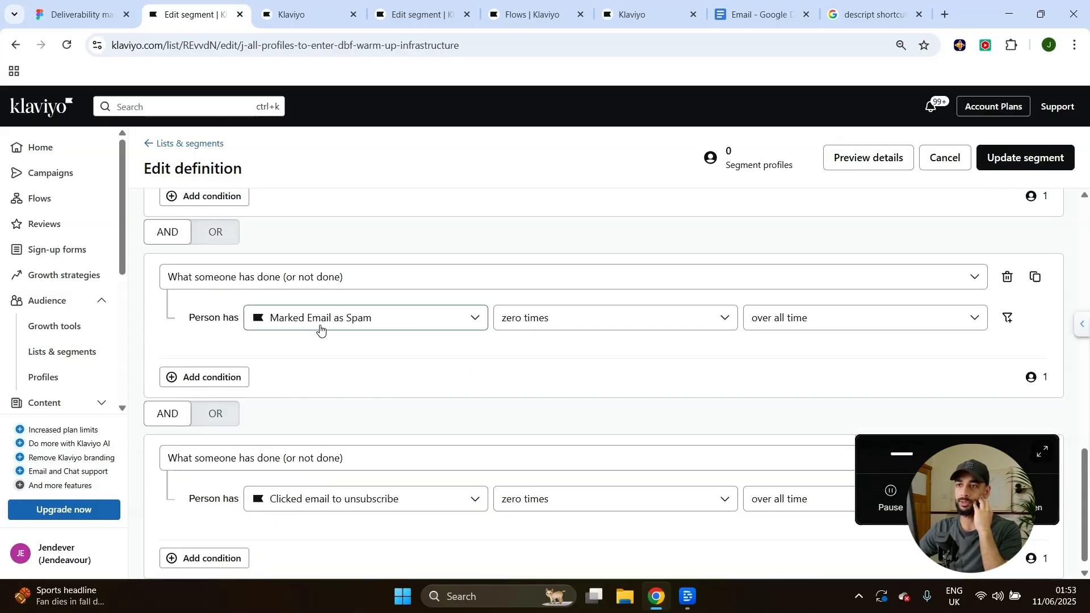
scroll(625, 313, "down", 1)
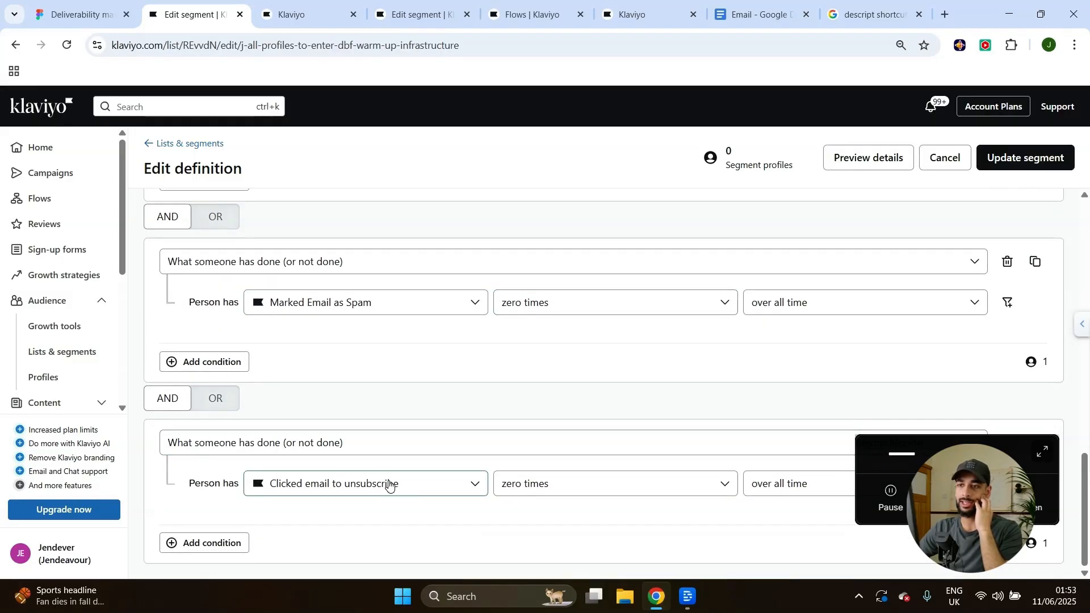
left_click_drag(937, 438, 881, 300)
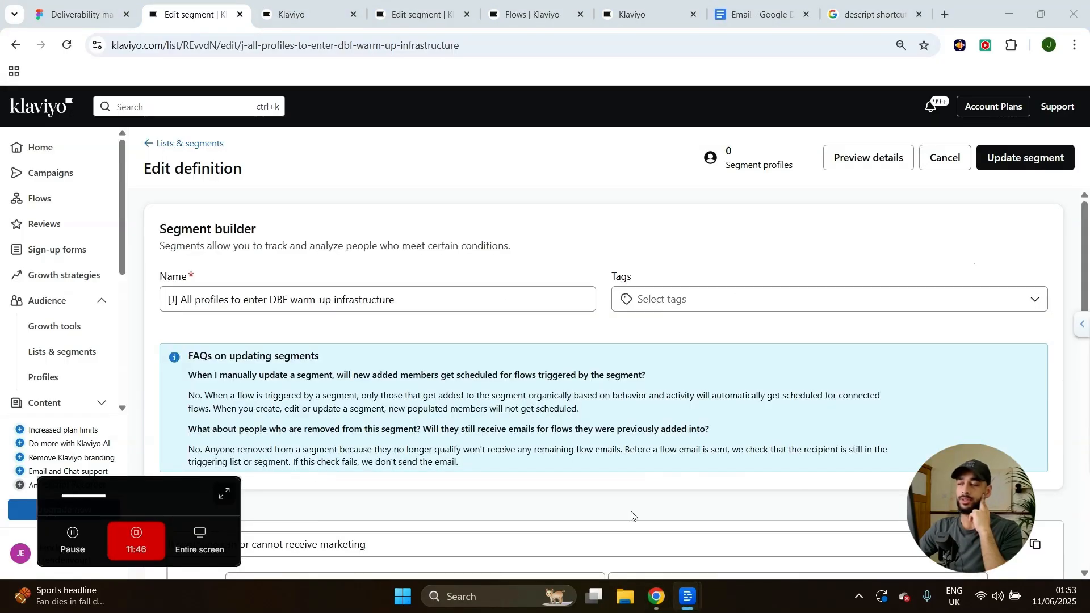
left_click(1038, 165)
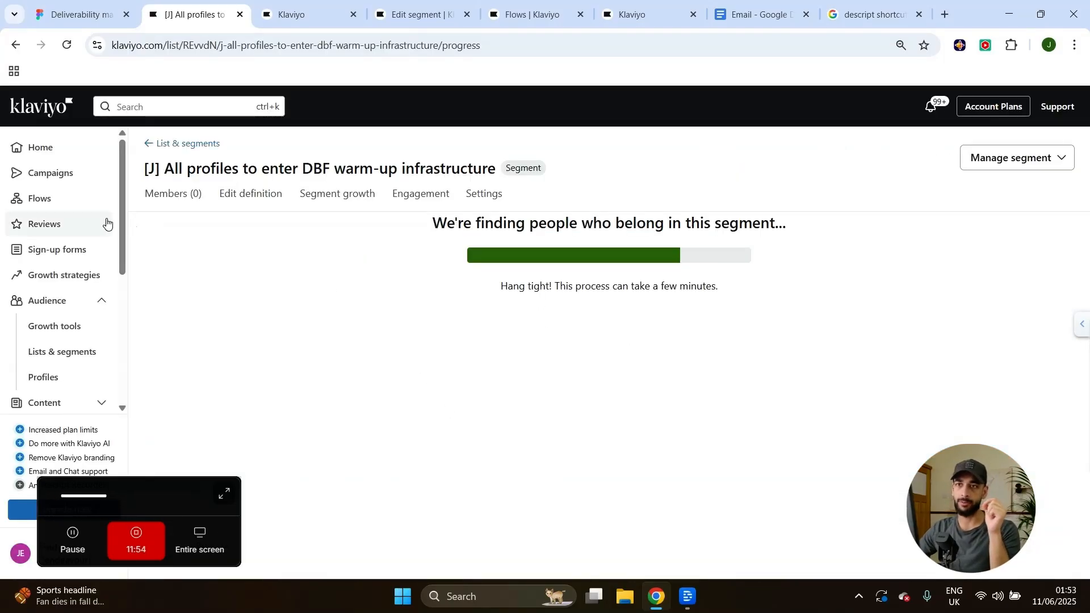
left_click_drag(149, 169, 495, 171)
left_click(572, 163)
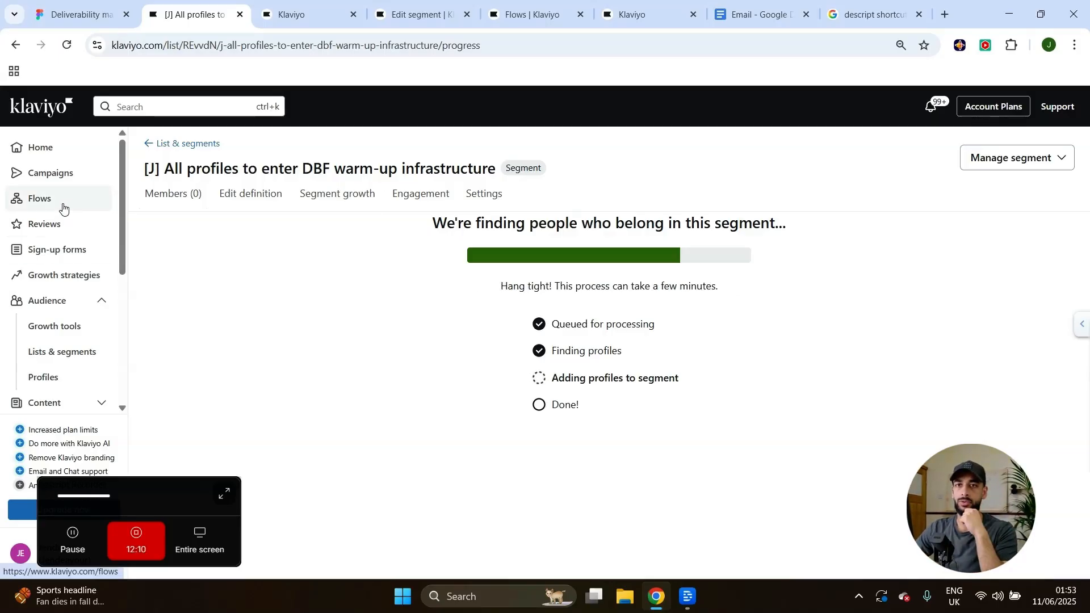
Create a new flow from scratch named 'DBF TAG flow (video)'.
left_click(36, 197)
left_click(1058, 151)
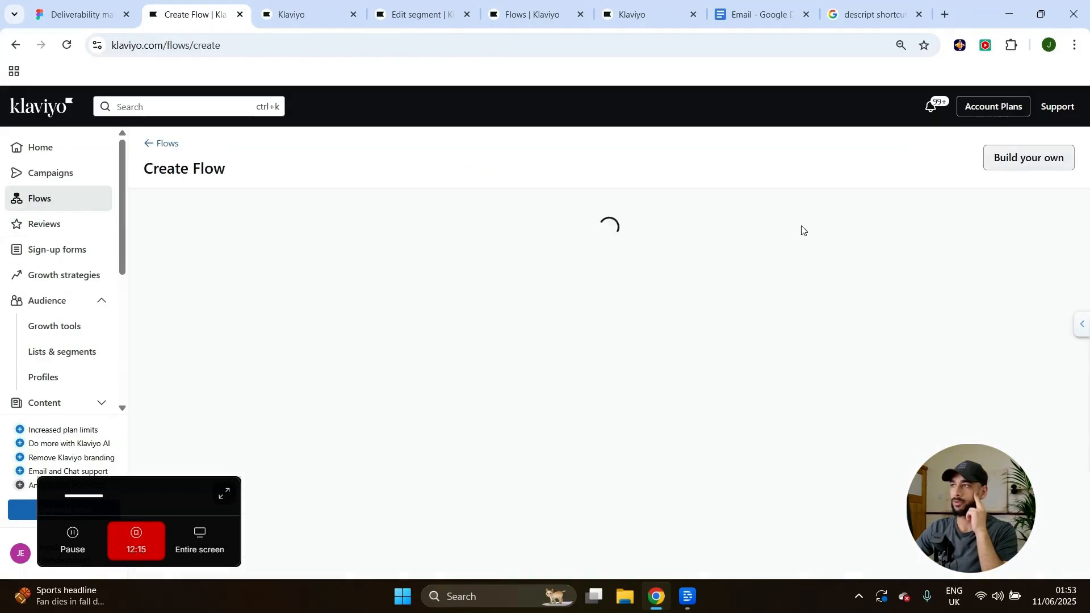
left_click(1034, 162)
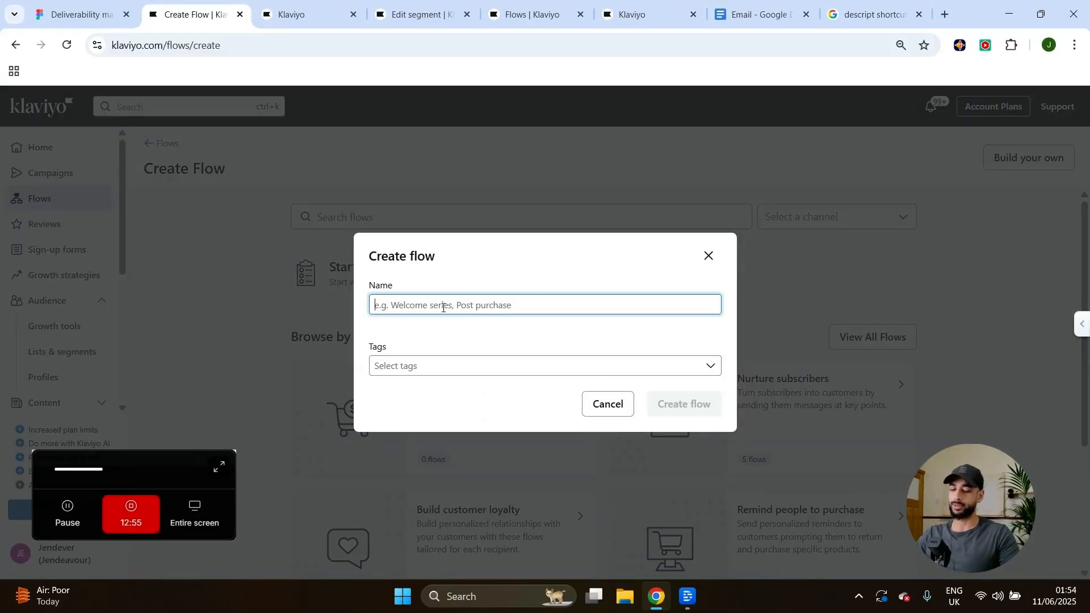
key("Caps_Lock")
type("DBF ")
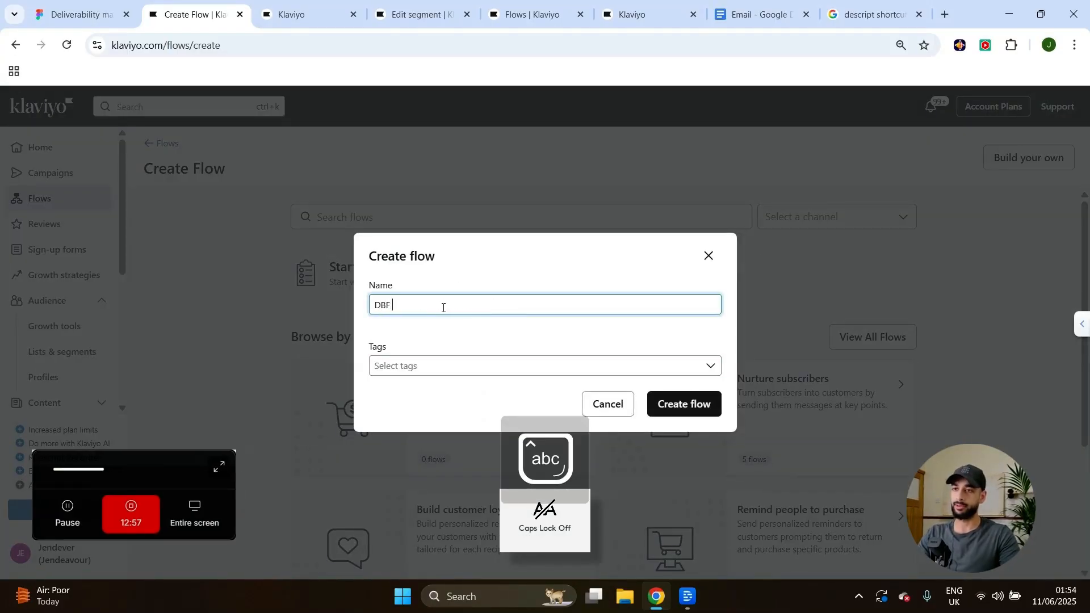
type("TAG")
key("Caps_Lock")
type("flow (video)")
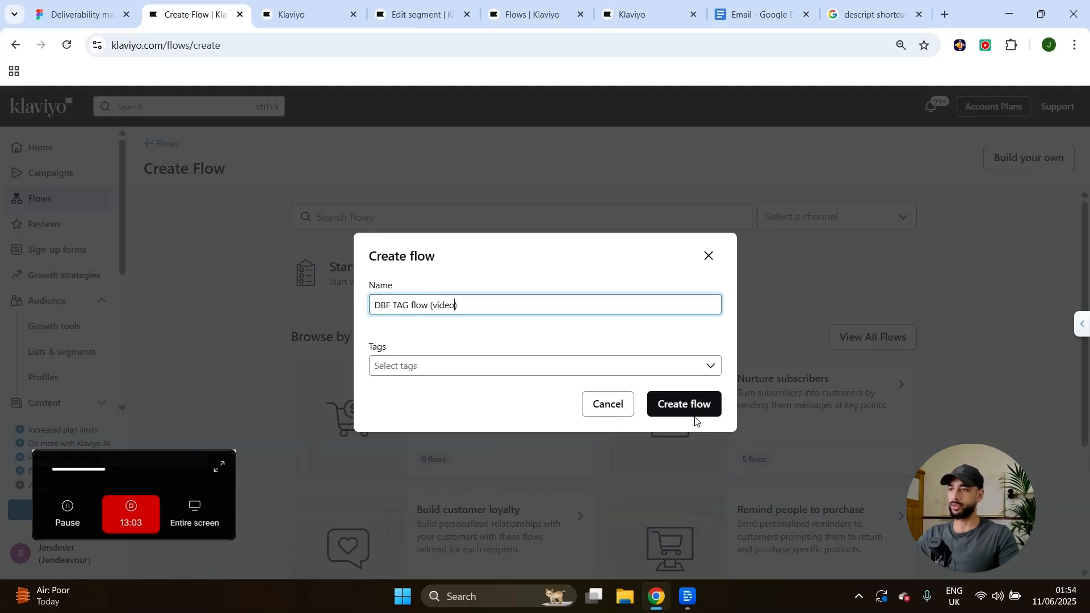
left_click(675, 415)
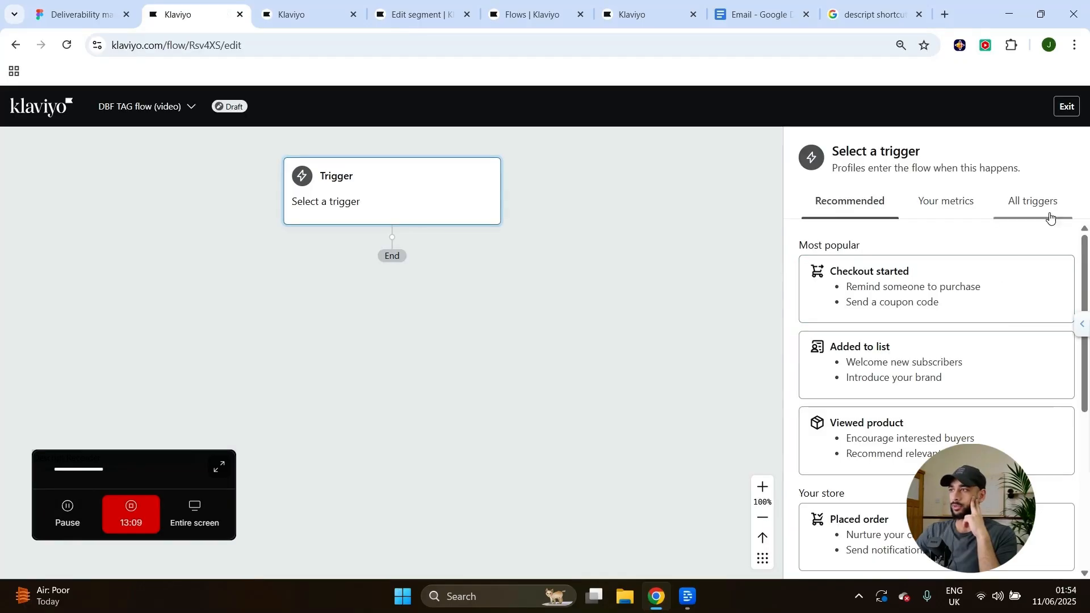
Set the trigger to Added to segment '[J] All profiles to enter DBF warm-up infrastructure' and confirm.
left_click(1049, 212)
left_click(857, 318)
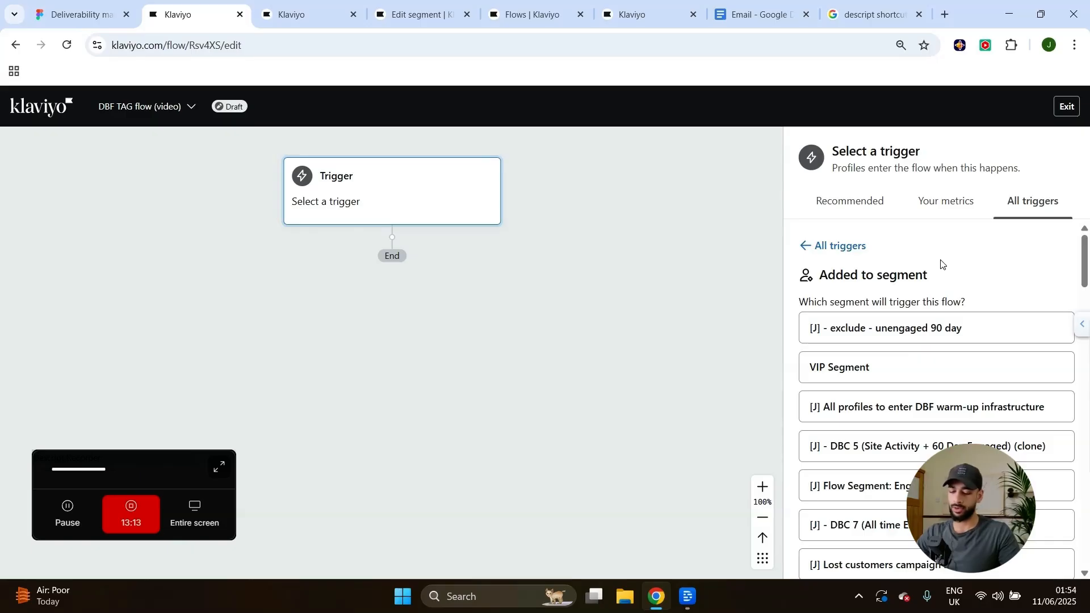
key("ctrl+f")
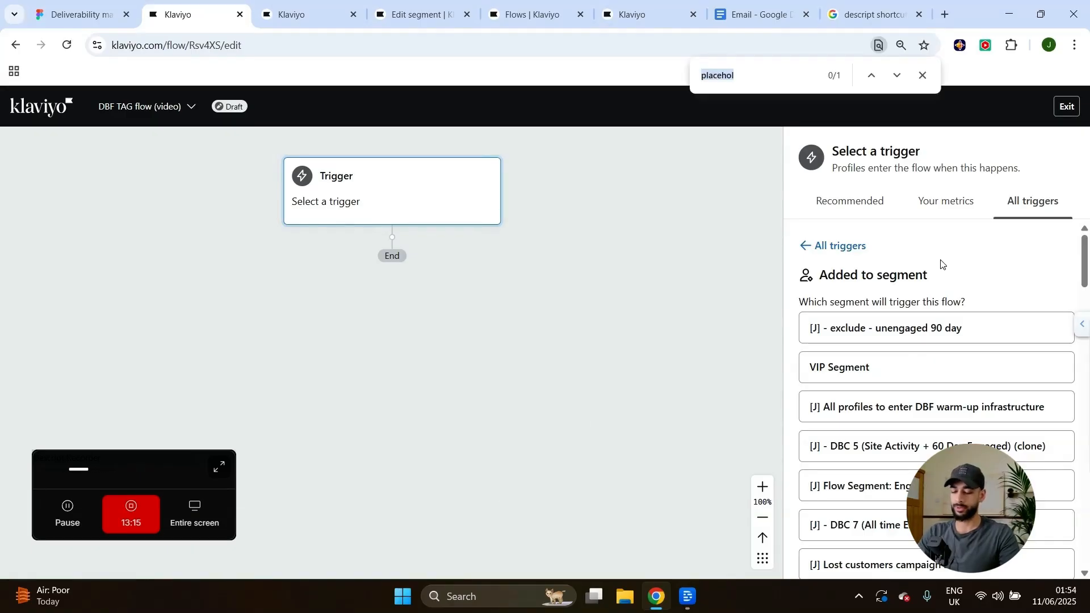
key("Caps_Lock")
type("DBF")
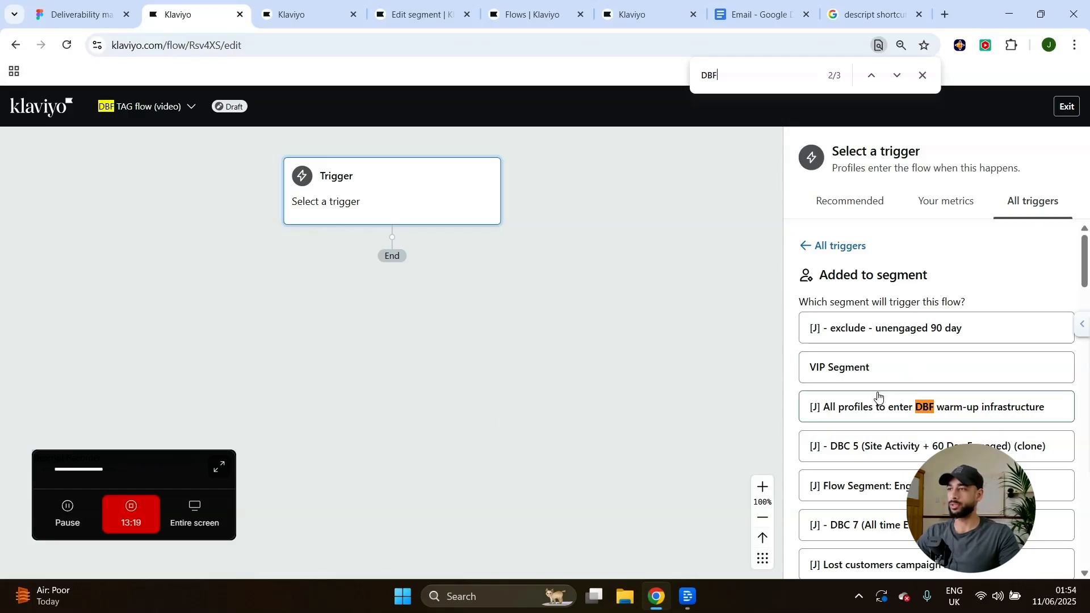
left_click(940, 417)
left_click(824, 548)
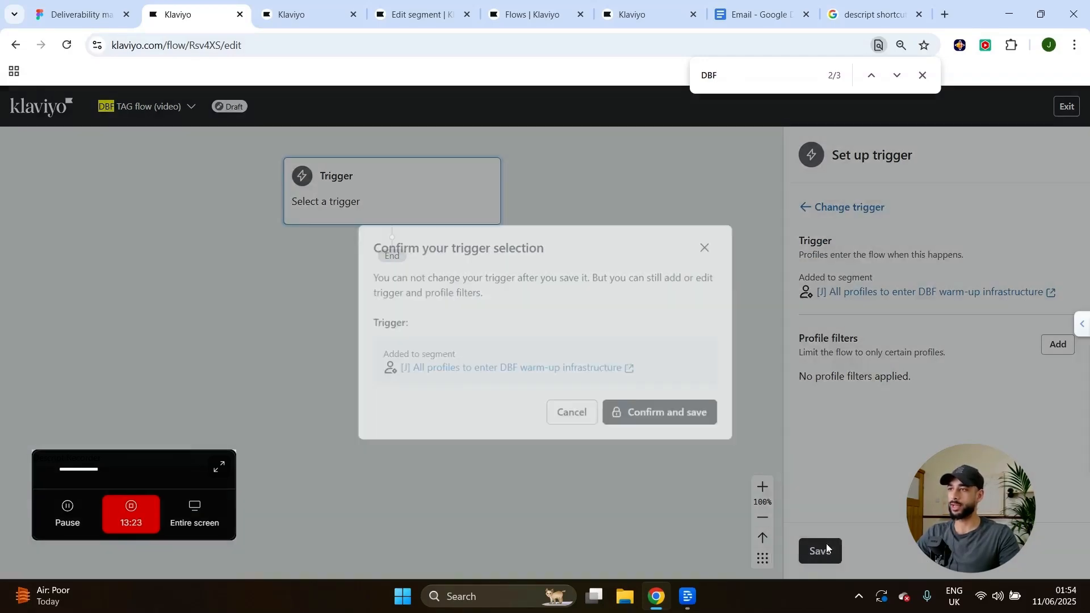
left_click(657, 418)
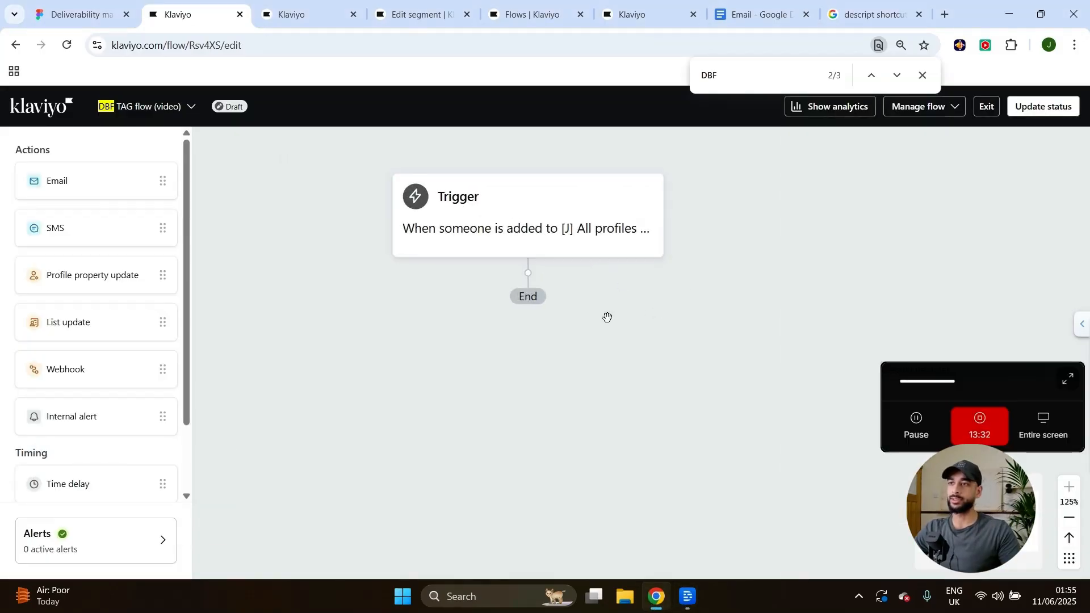
Add a Profile property update step after the segment trigger.
left_click_drag(103, 278, 523, 340)
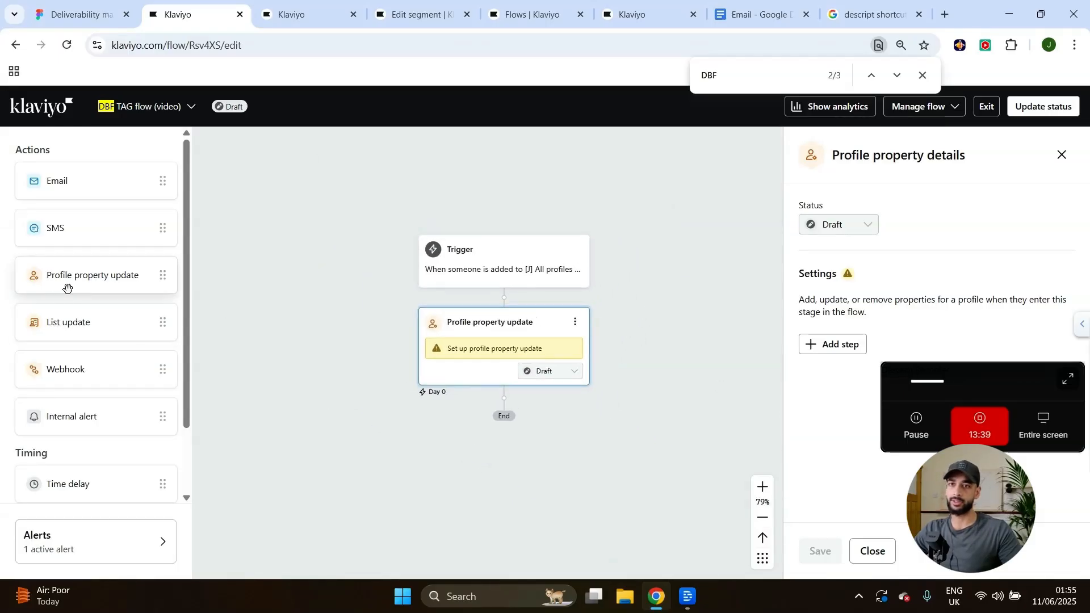
left_click(480, 337)
left_click_drag(944, 370, 418, 458)
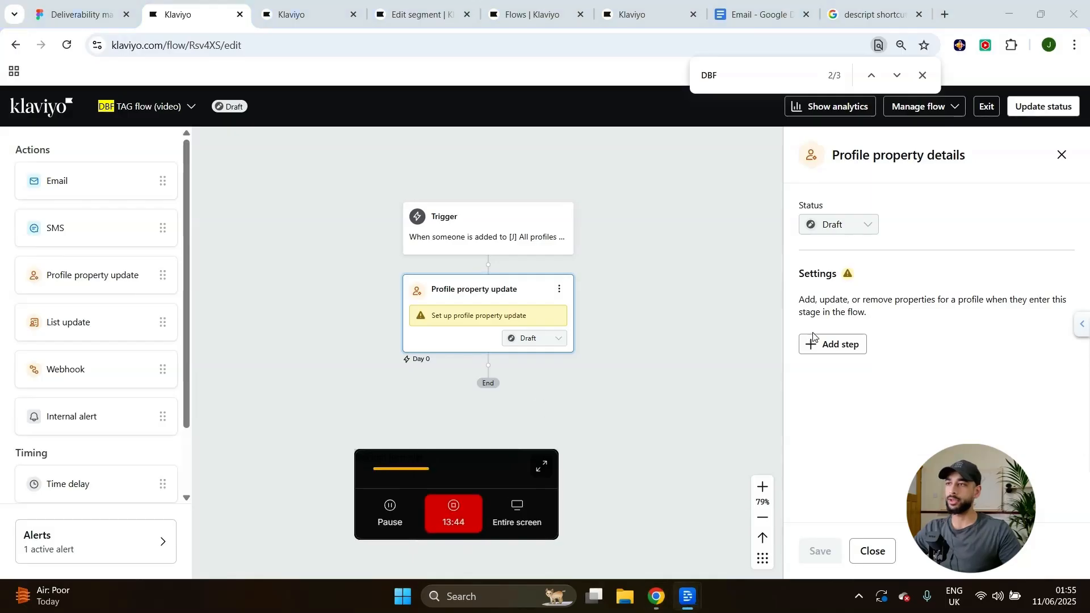
Add a property change set to Create new property and begin its Property label.
left_click(836, 344)
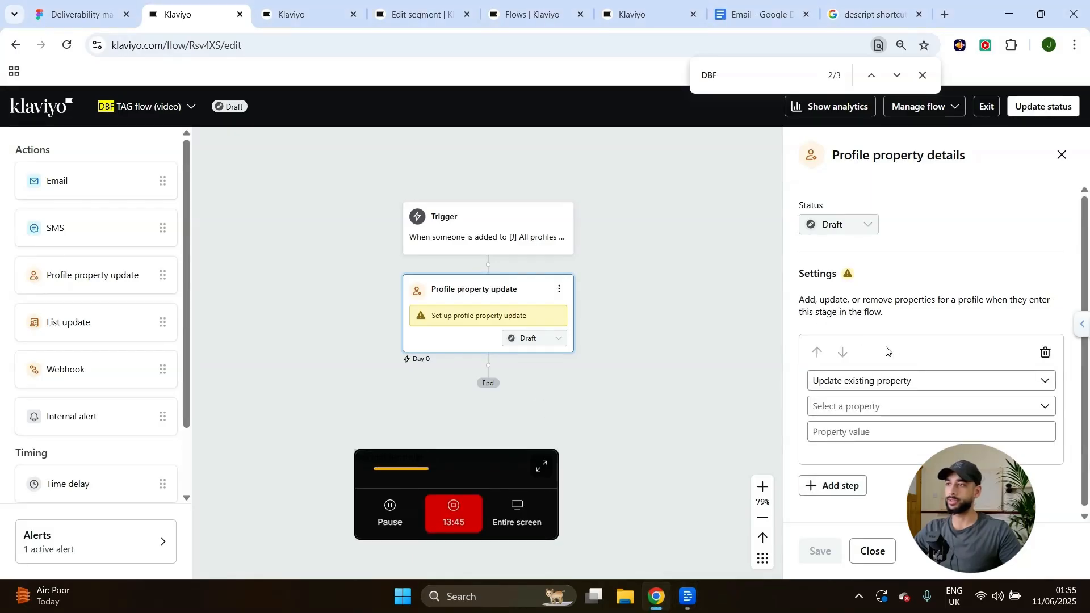
left_click(870, 381)
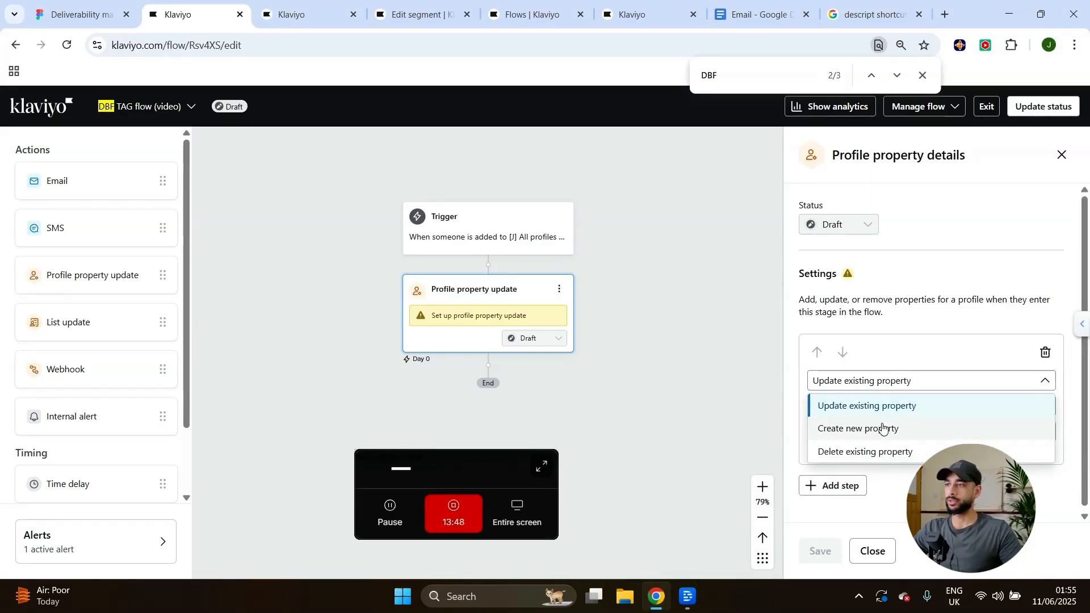
left_click(888, 406)
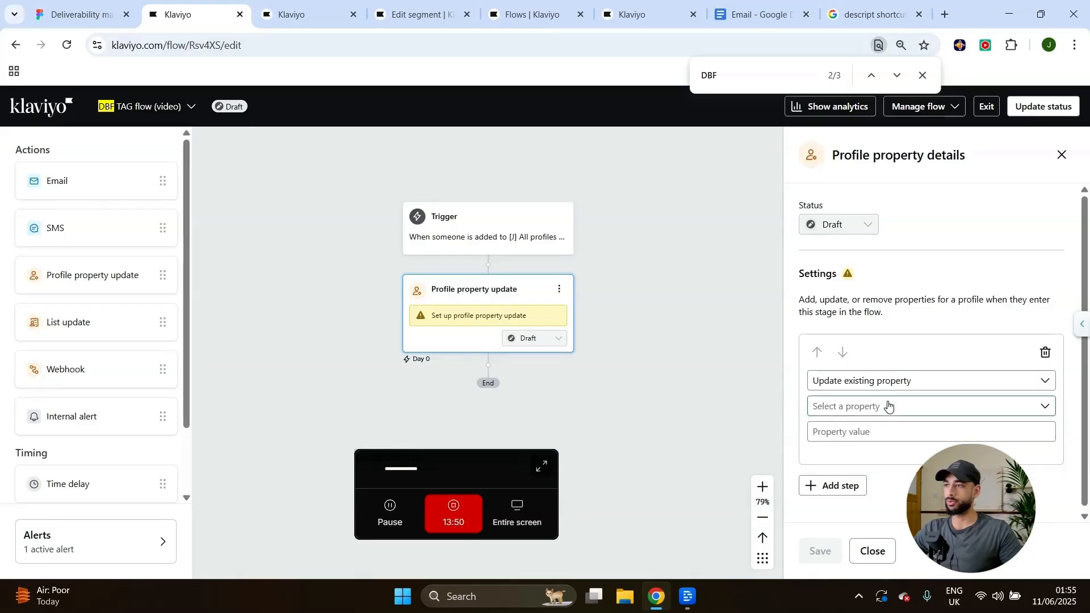
left_click(881, 380)
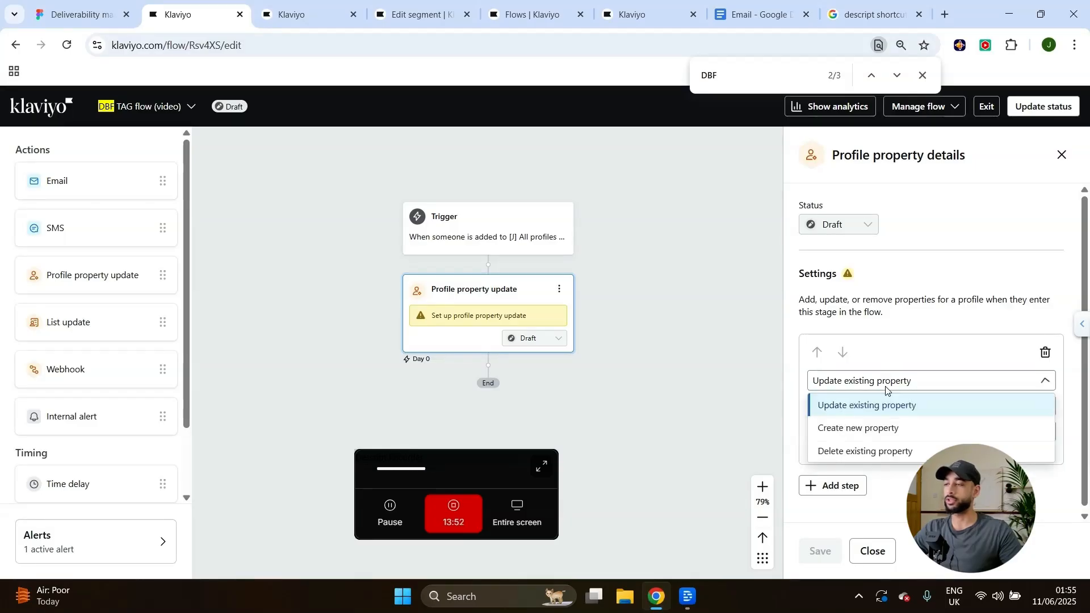
left_click(895, 434)
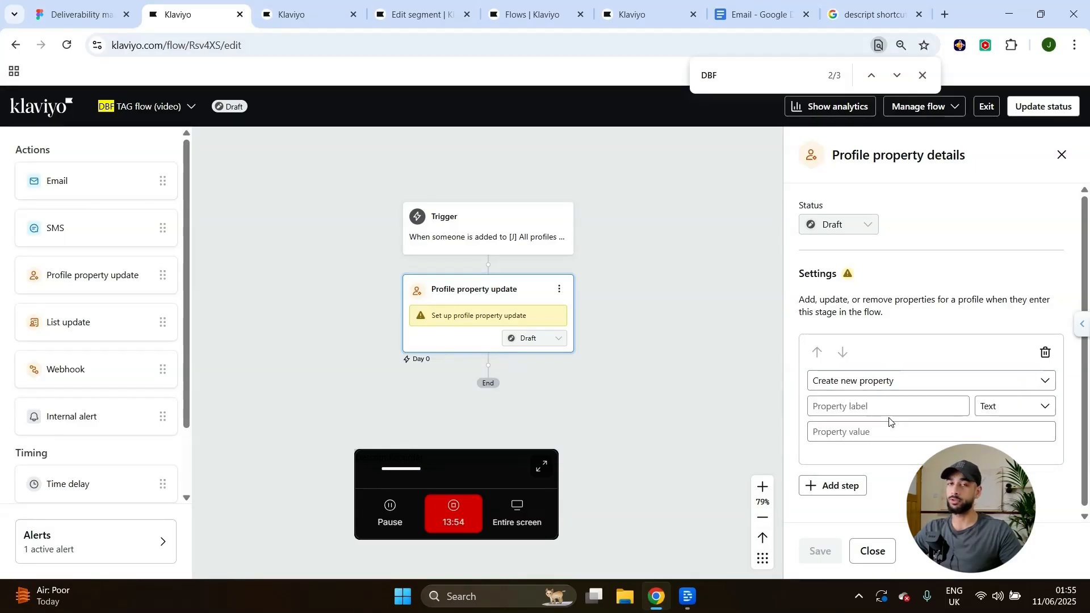
left_click(943, 404)
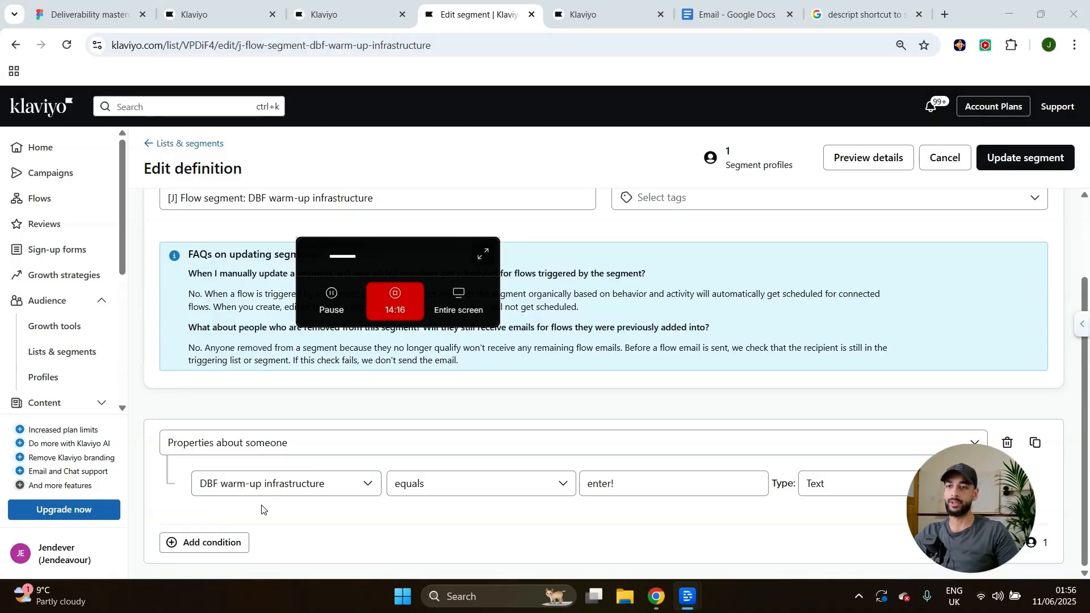
Zoom the page to 110% and compare the two flows, focusing the new property's label.
key("ctrl+plus")
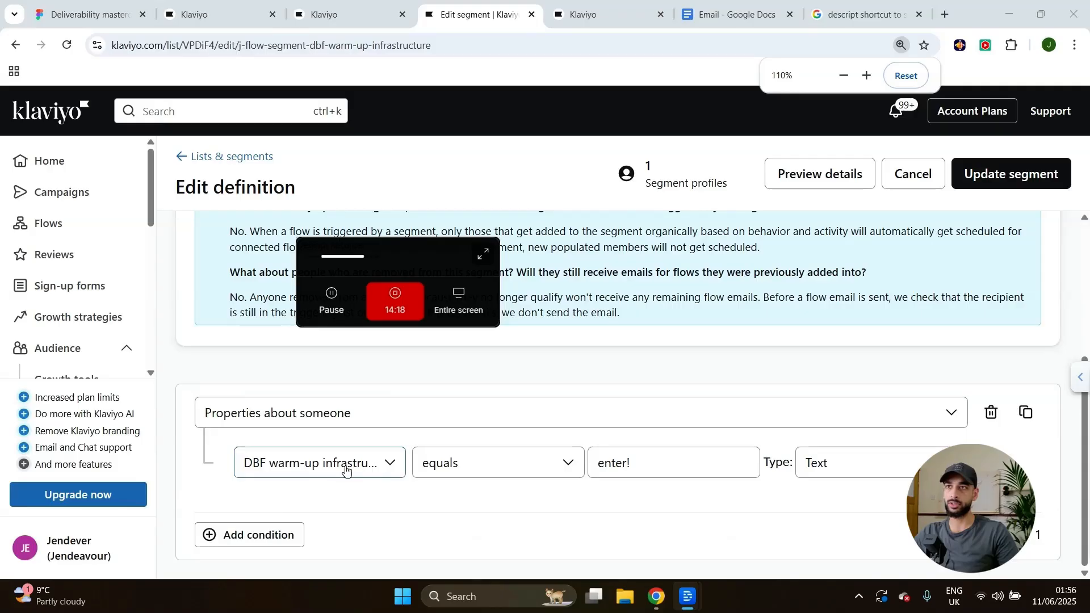
left_click(335, 12)
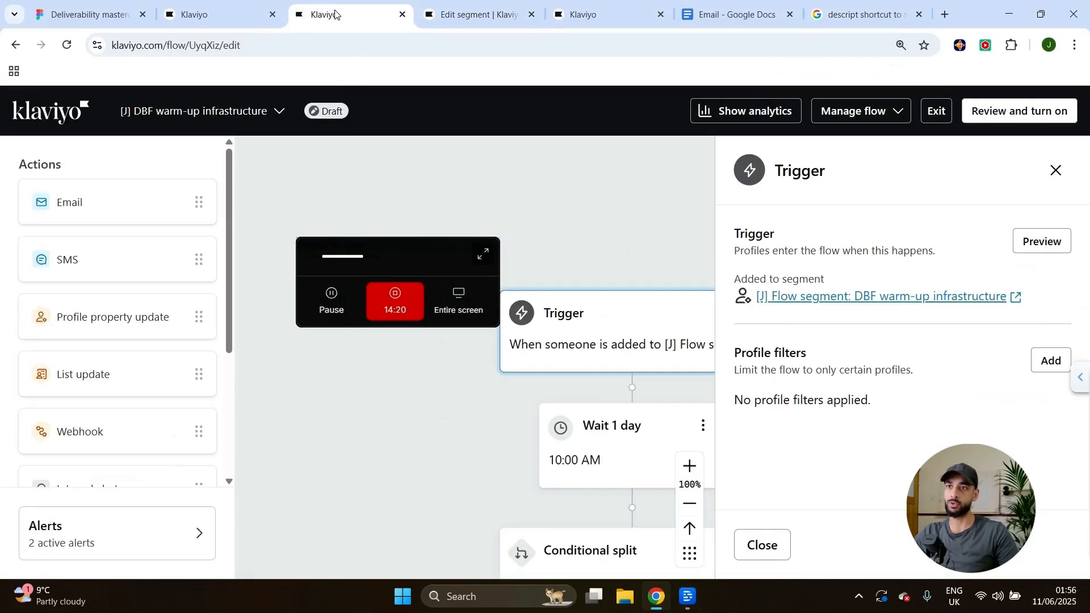
left_click(250, 9)
left_click_drag(475, 295, 215, 530)
left_click_drag(519, 543, 421, 483)
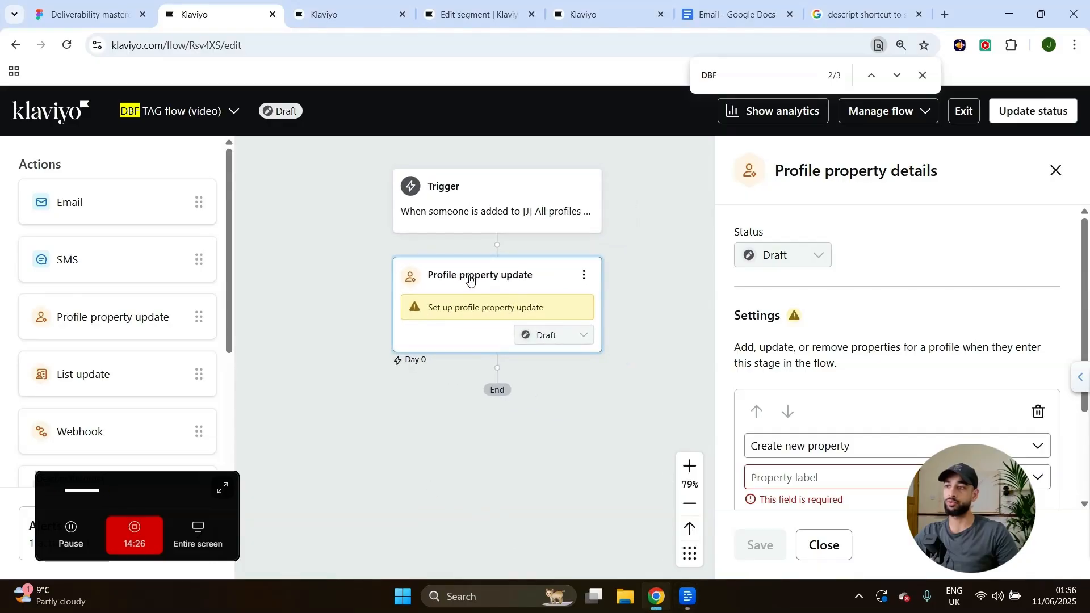
scroll(856, 462, "down", 2)
left_click(800, 351)
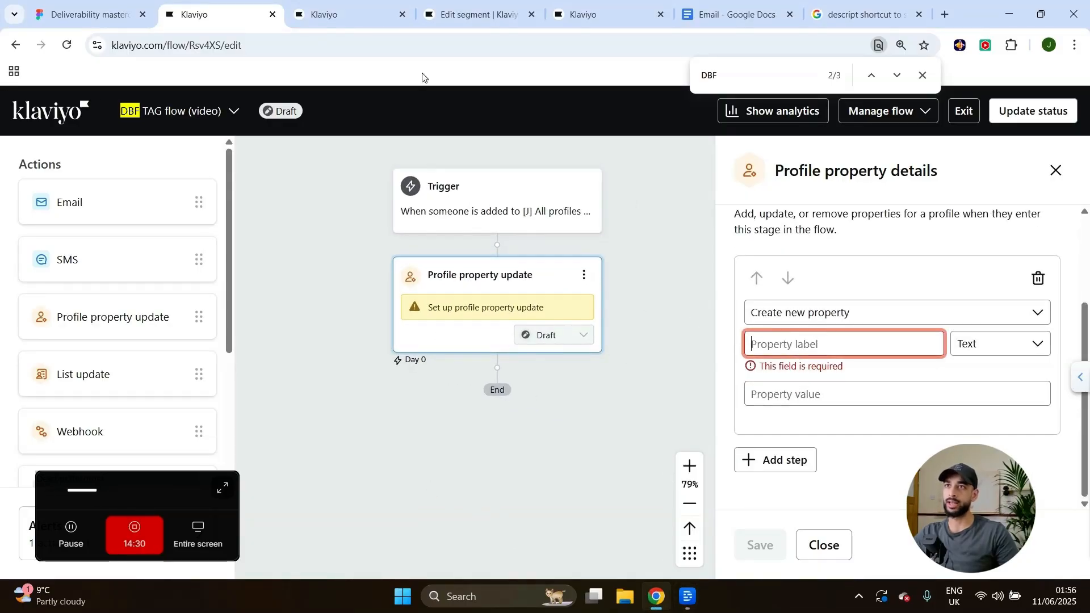
Close the DBF warm-up infrastructure flow tab and check the segment's property name.
left_click(364, 5)
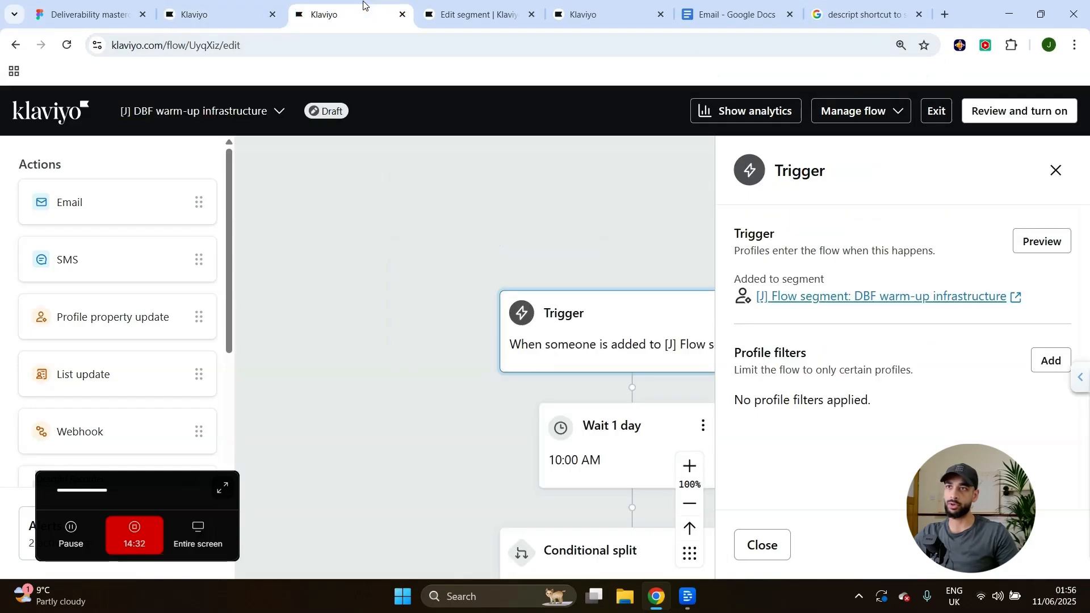
left_click(402, 14)
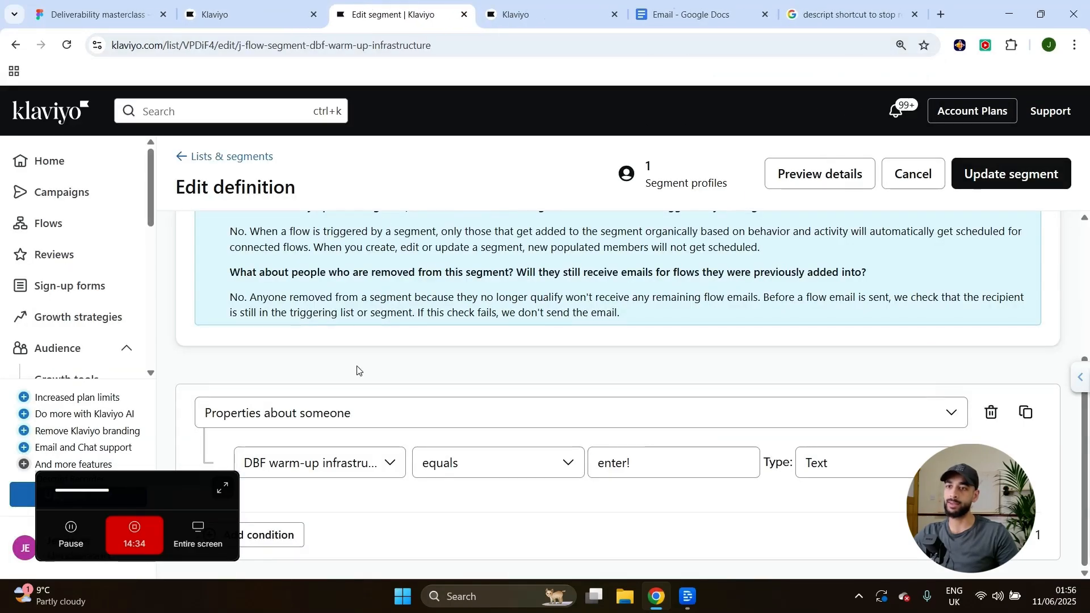
scroll(336, 408, "up", 4)
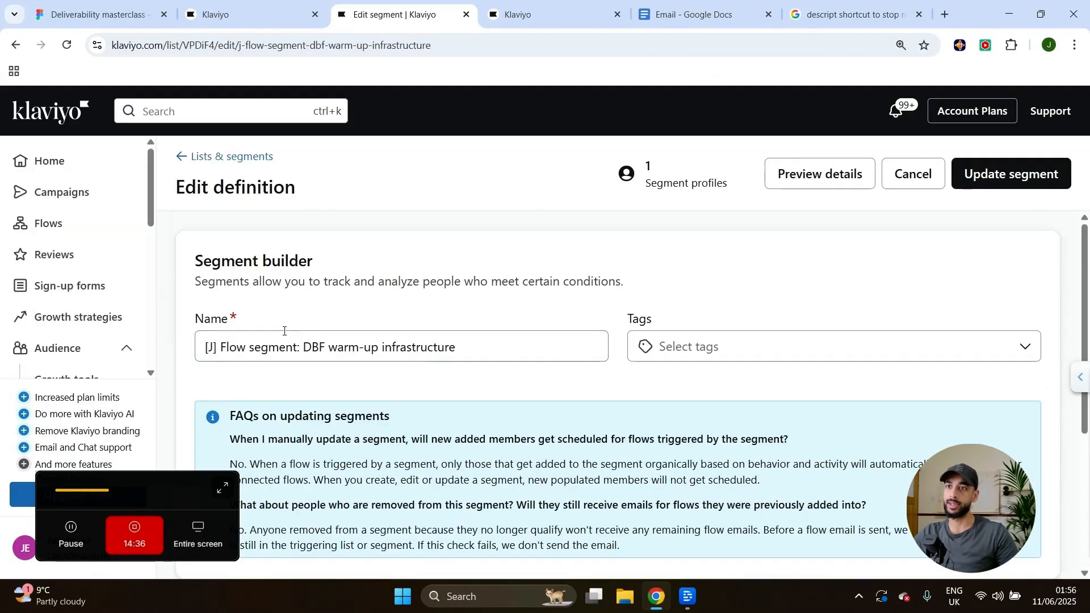
left_click_drag(462, 349, 197, 360)
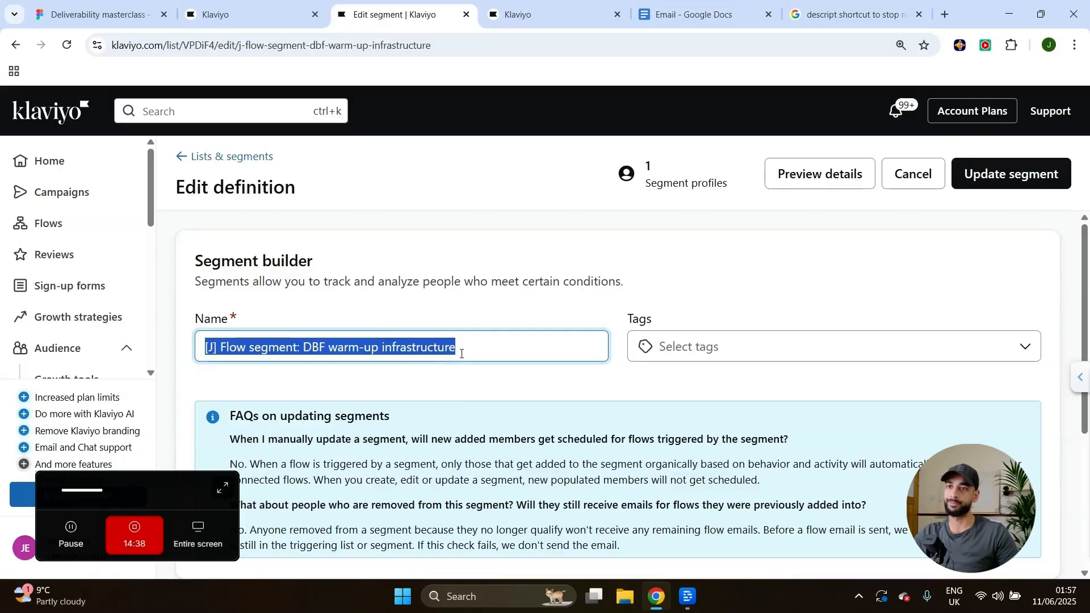
scroll(482, 404, "down", 4)
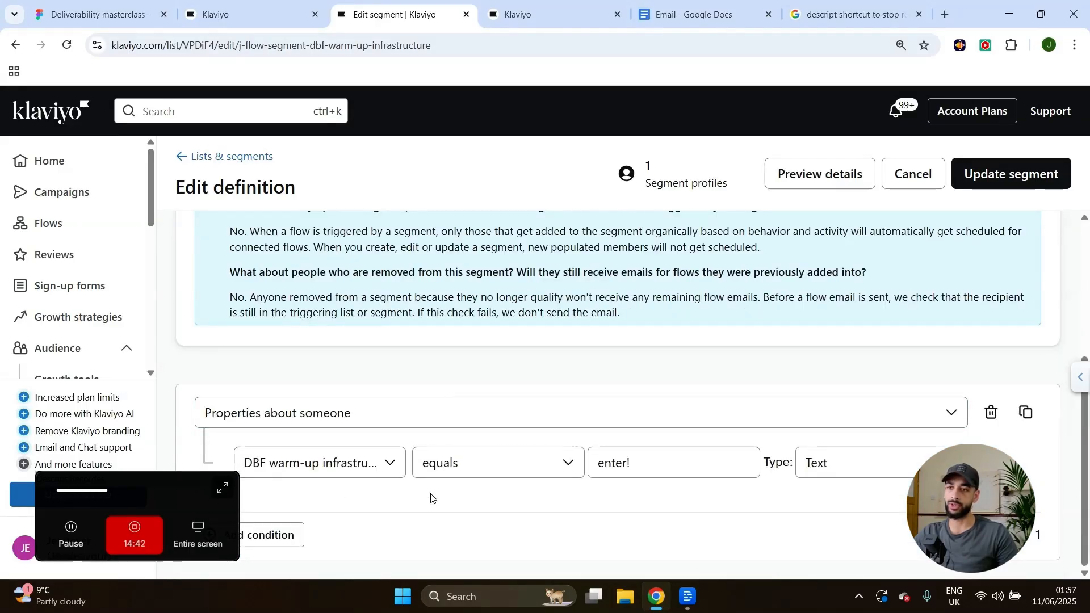
left_click(344, 471)
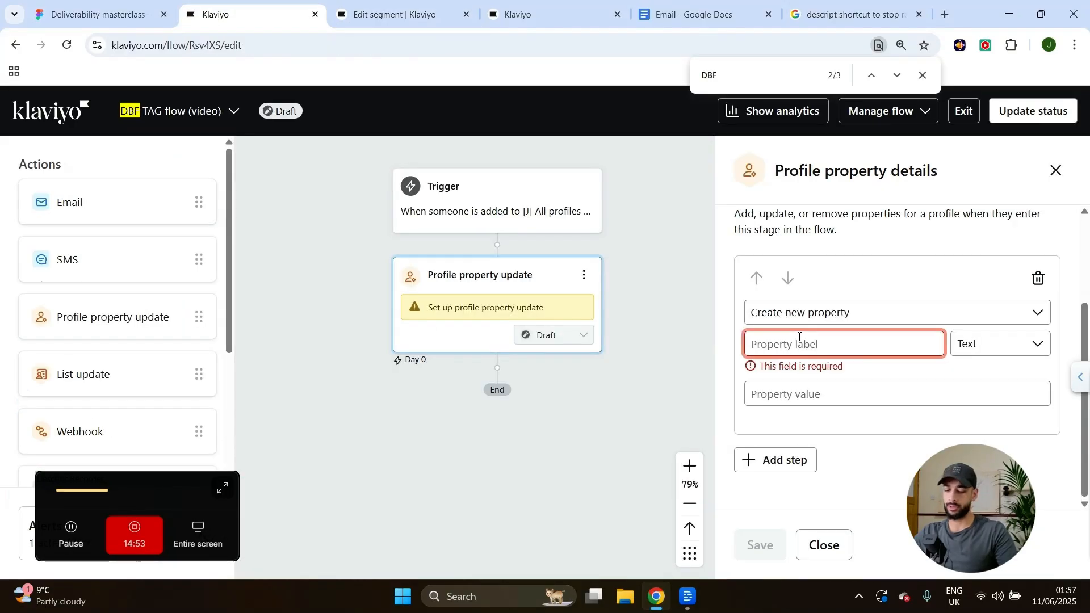
Type 'DBF warm-up infrastructure' as the new property's label.
key("Caps_Lock")
type("DBF")
key("Caps_Lock")
type("warm-up infr")
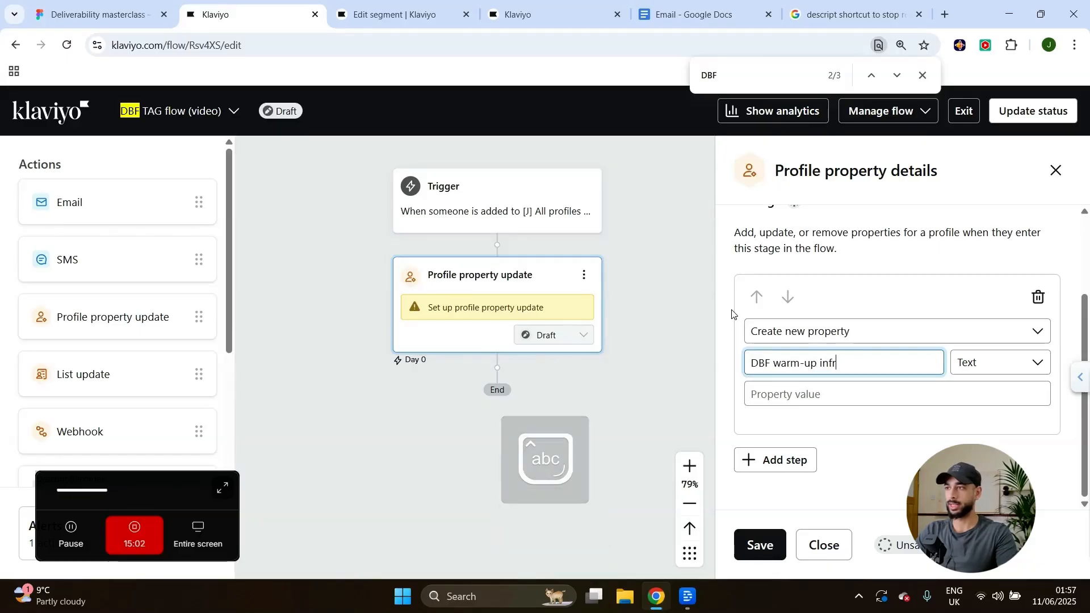
type("astructure")
Give the new DBF warm-up infrastructure property the value 'enter!' and save the step.
left_click(977, 371)
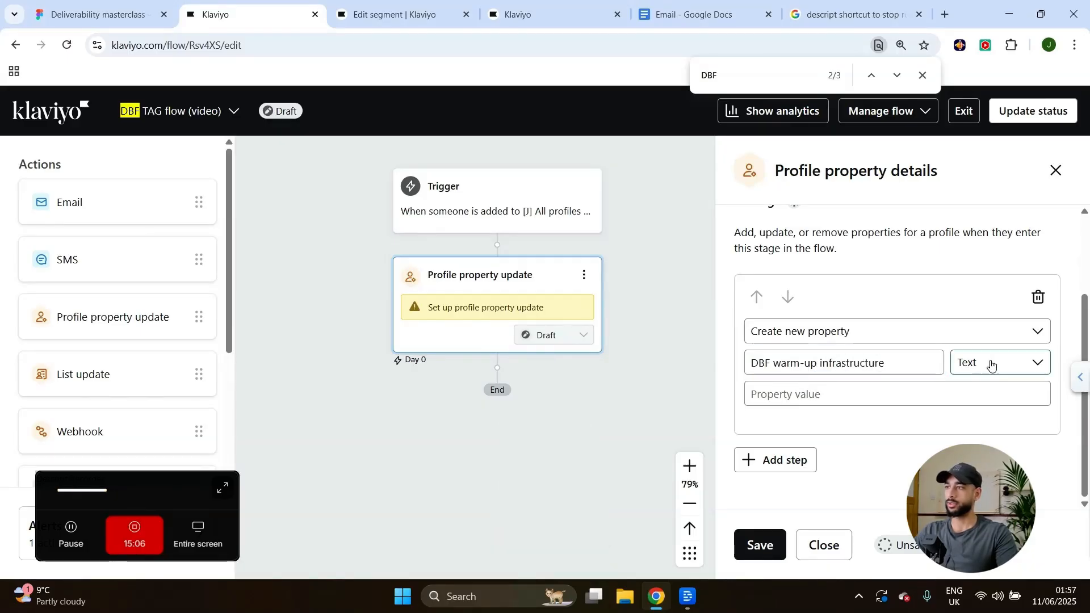
left_click(875, 391)
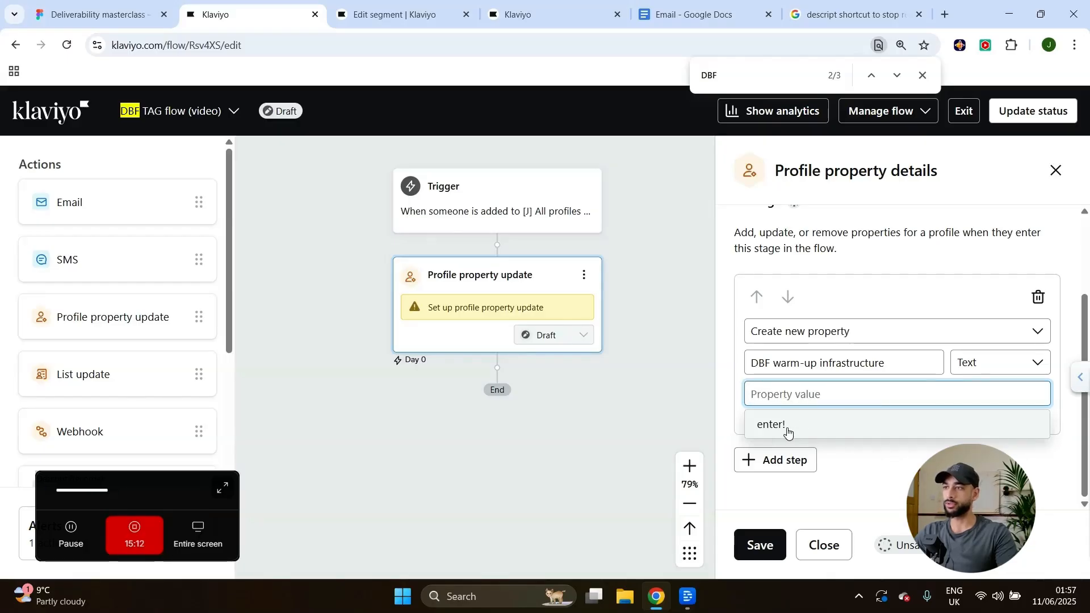
left_click(788, 433)
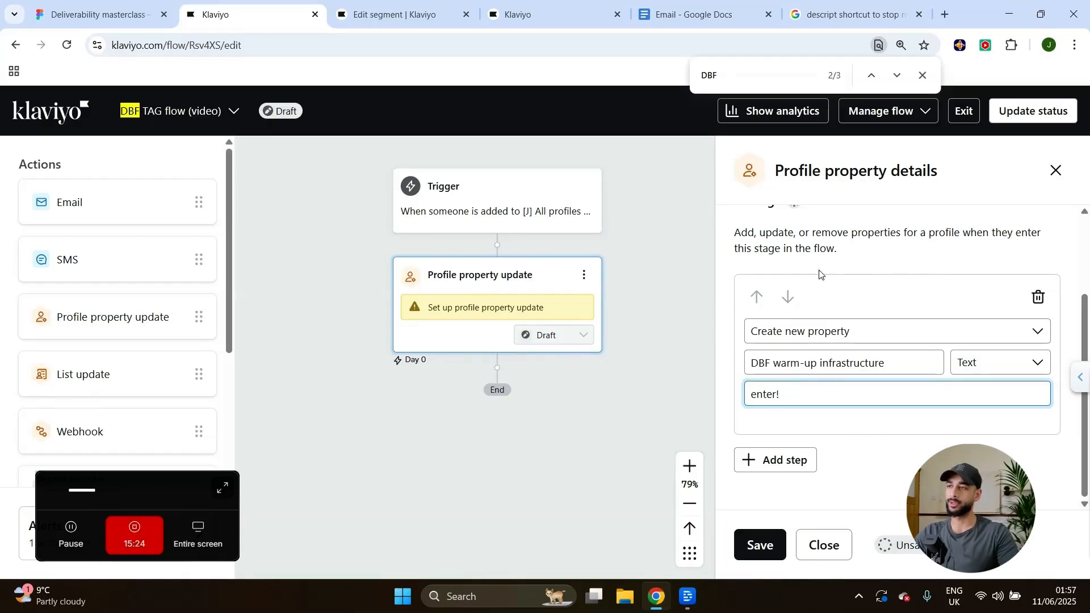
left_click(760, 545)
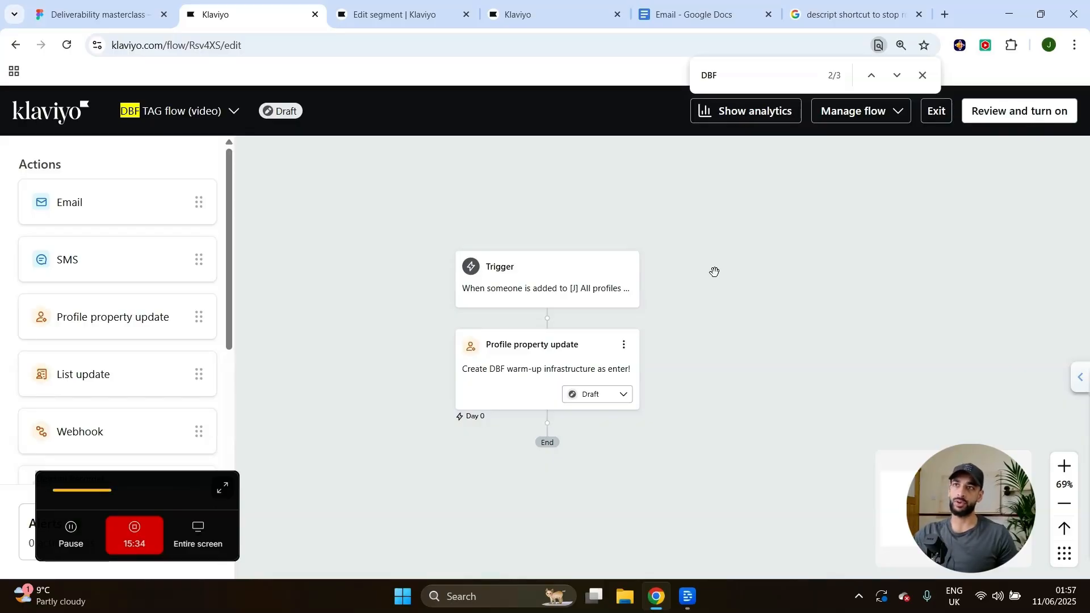
Keep the DBF TAG flow's status as Live in the review settings and save.
left_click(922, 76)
left_click(851, 111)
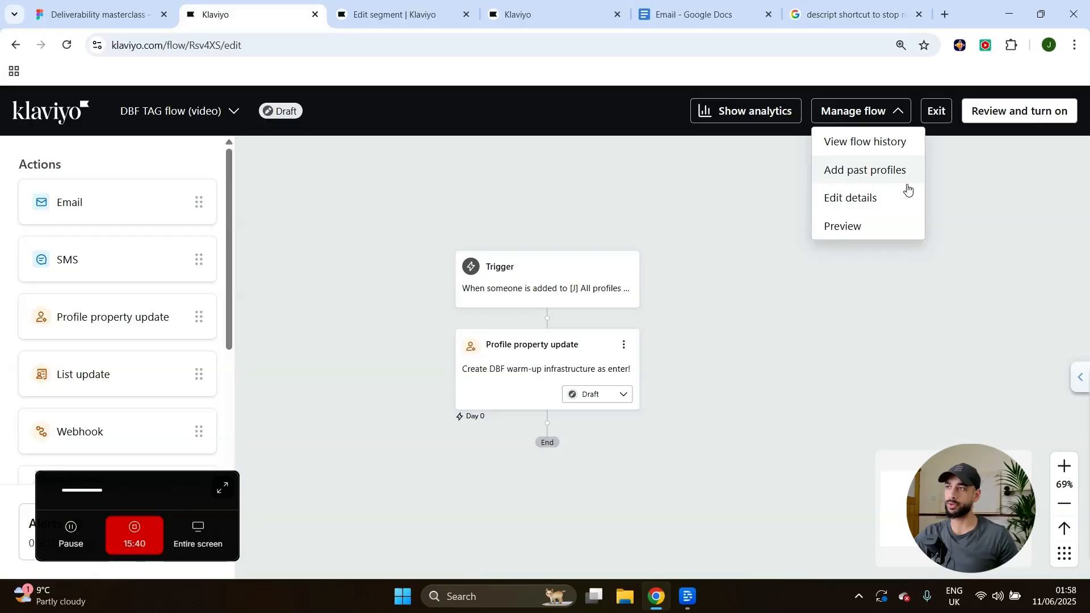
left_click_drag(699, 370, 692, 358)
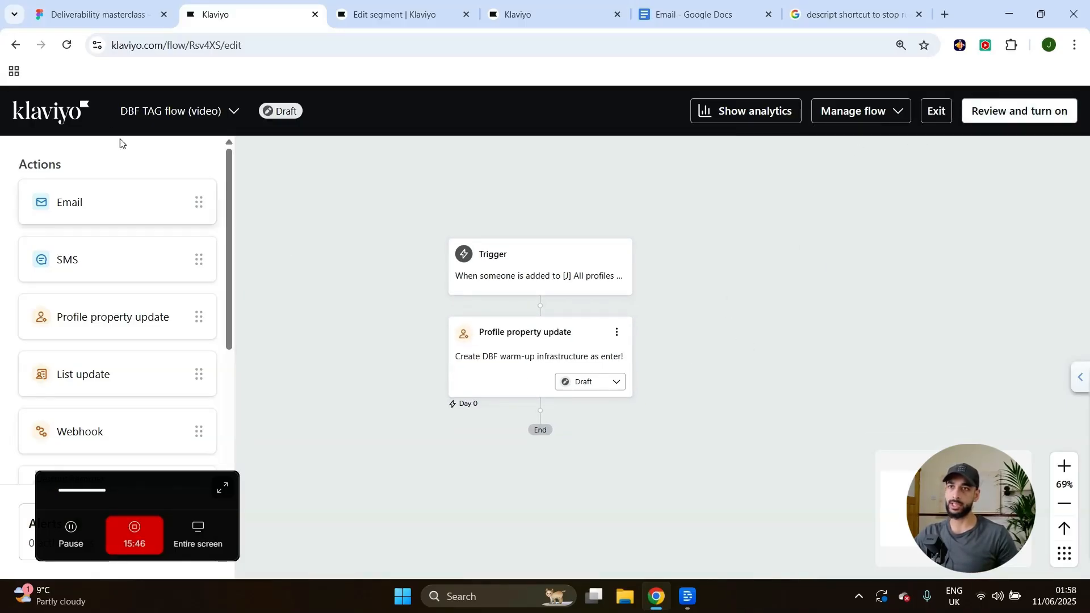
left_click(970, 113)
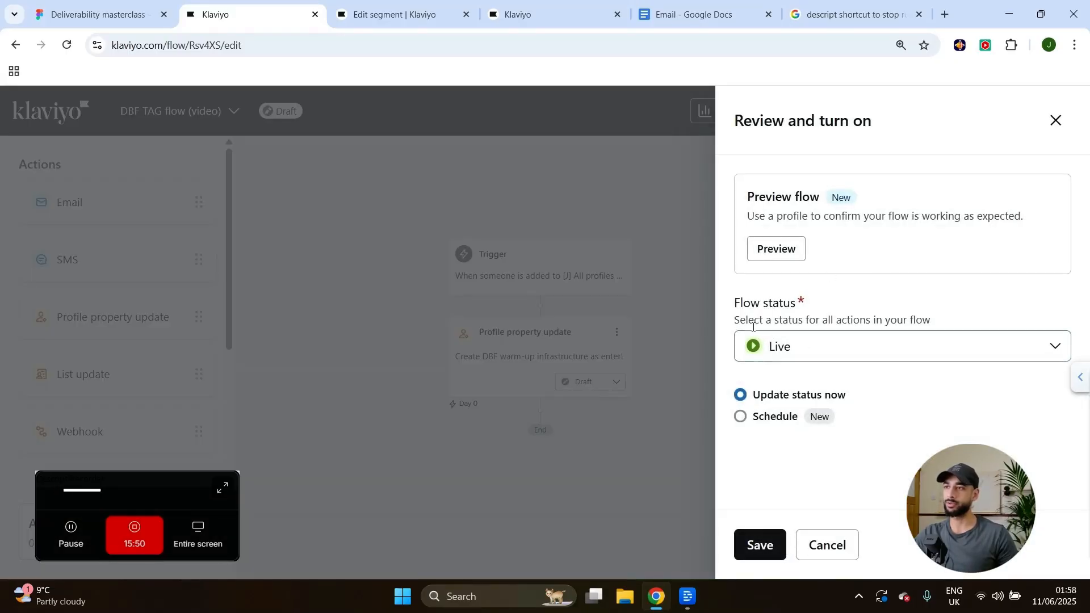
left_click(777, 353)
left_click(800, 472)
left_click(750, 549)
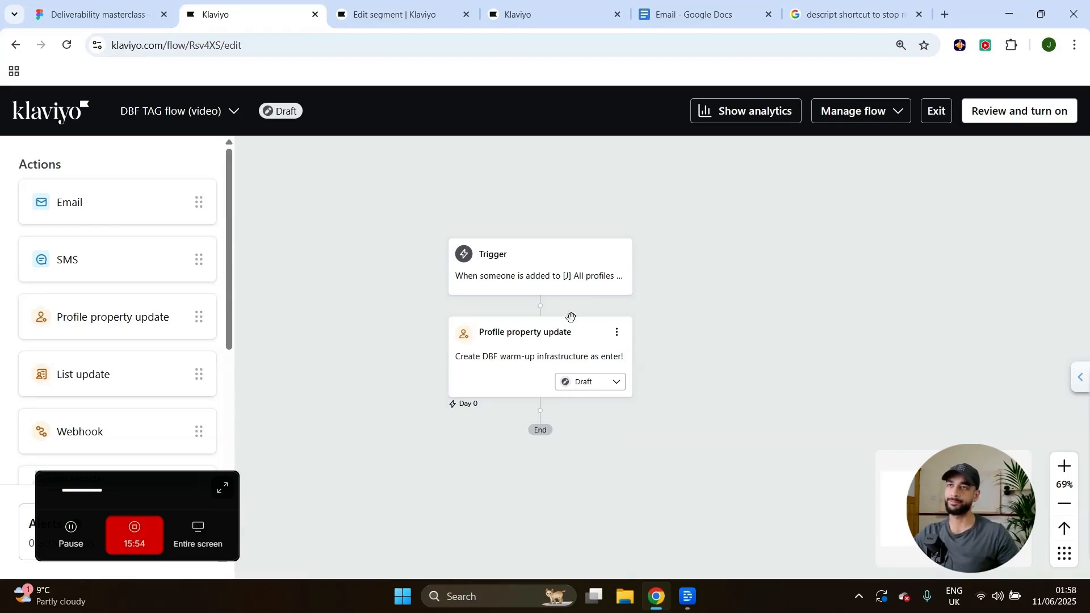
Open the [J] DBF warm-up infrastructure flow from the Flows list.
left_click(444, 5)
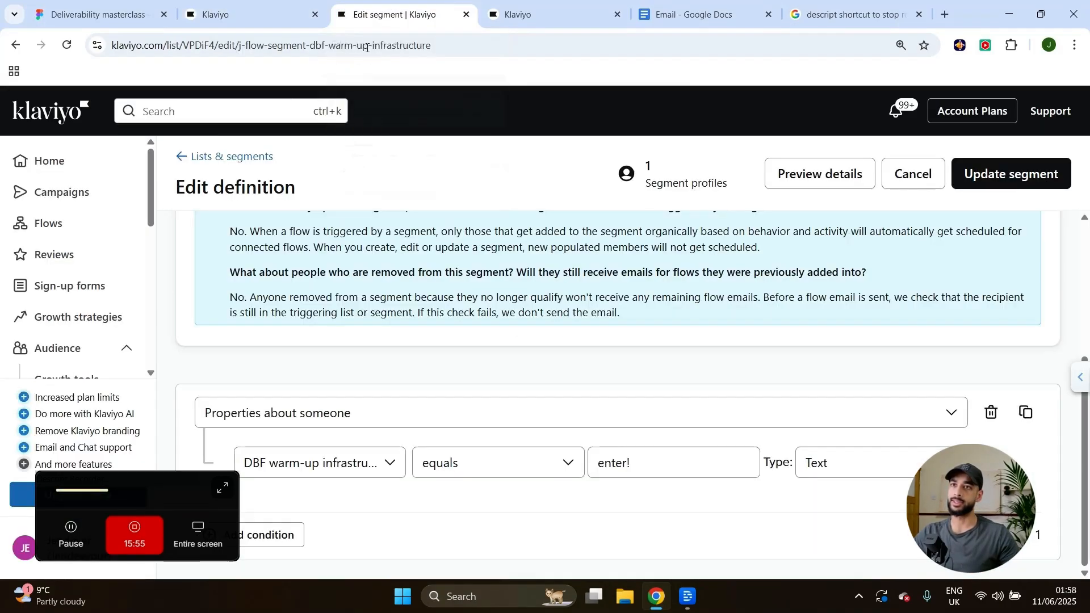
left_click(36, 222)
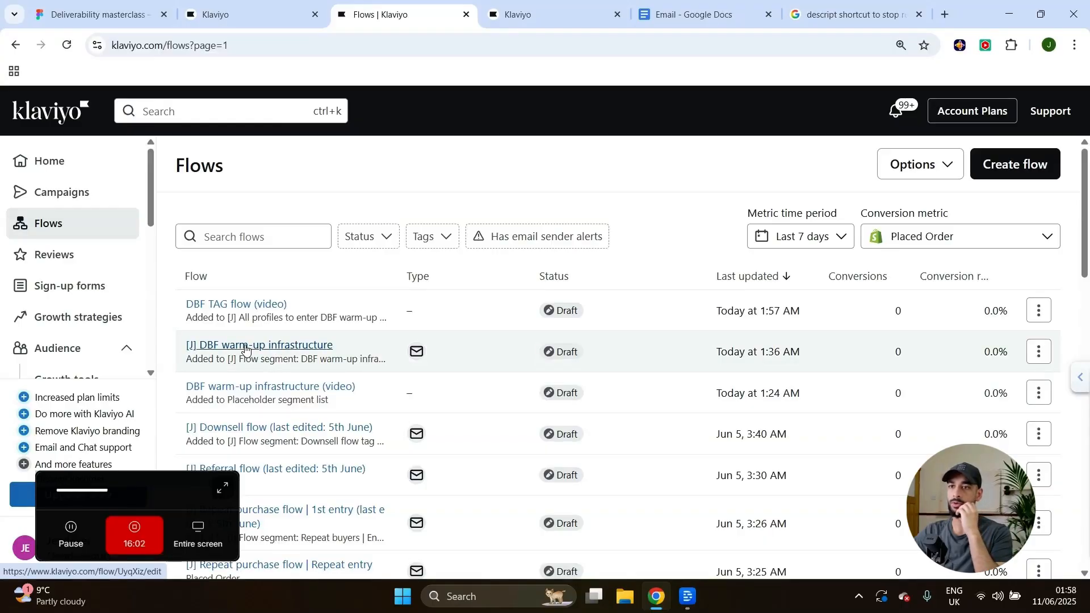
left_click(245, 348)
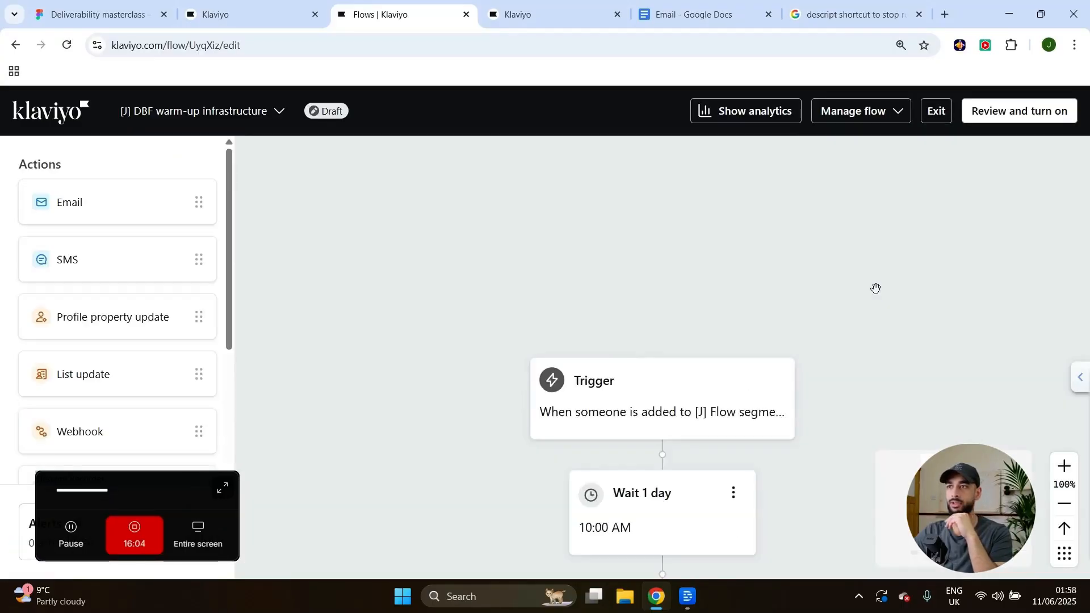
scroll(651, 282, "down", 5)
mouse_move(823, 289)
left_mouse_down()
mouse_move(805, 178)
mouse_move(817, 289)
left_mouse_up()
Review the warm-up flow, note its two blocking alerts, and save it as Live.
left_click(1010, 120)
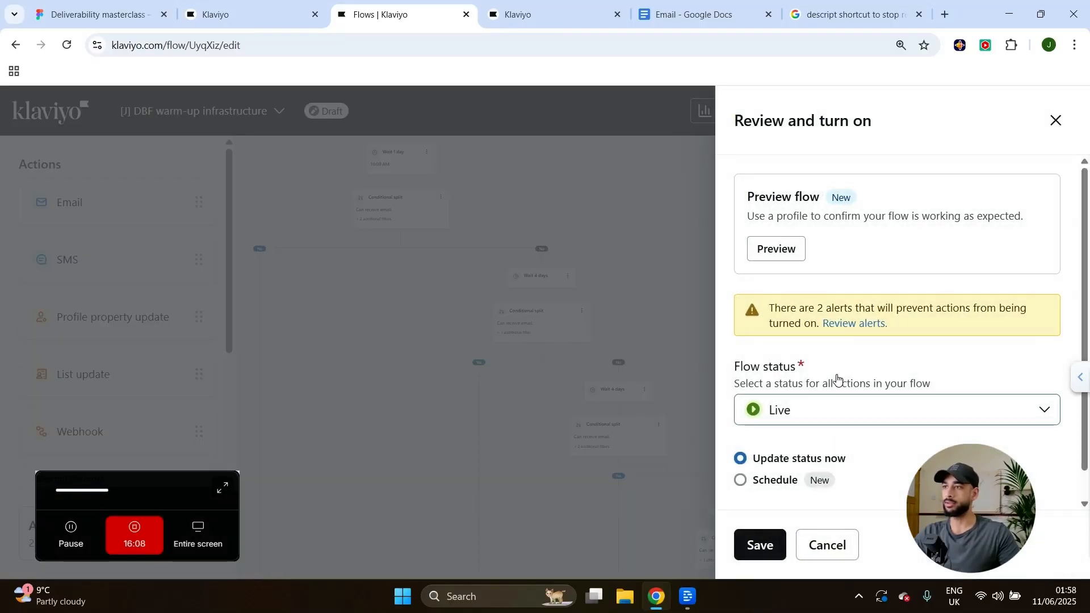
left_click_drag(769, 282, 905, 302)
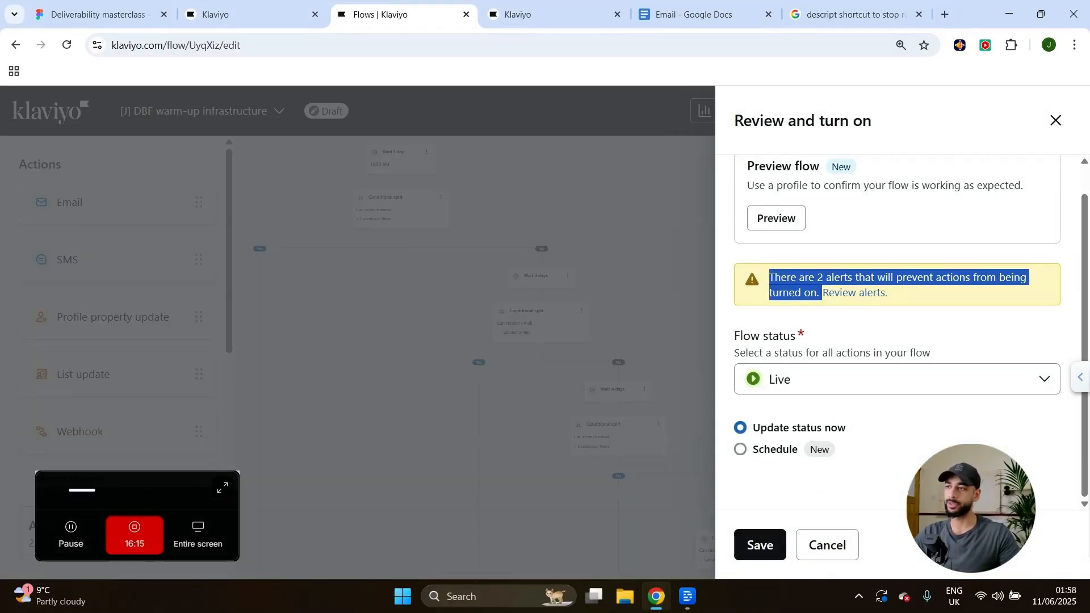
left_click(801, 351)
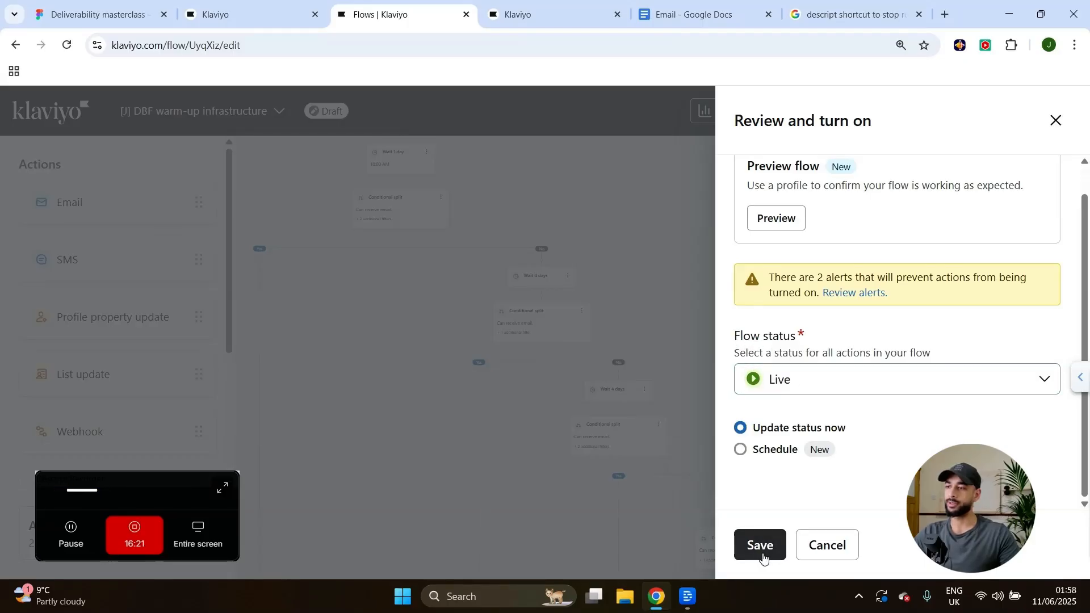
left_click(763, 552)
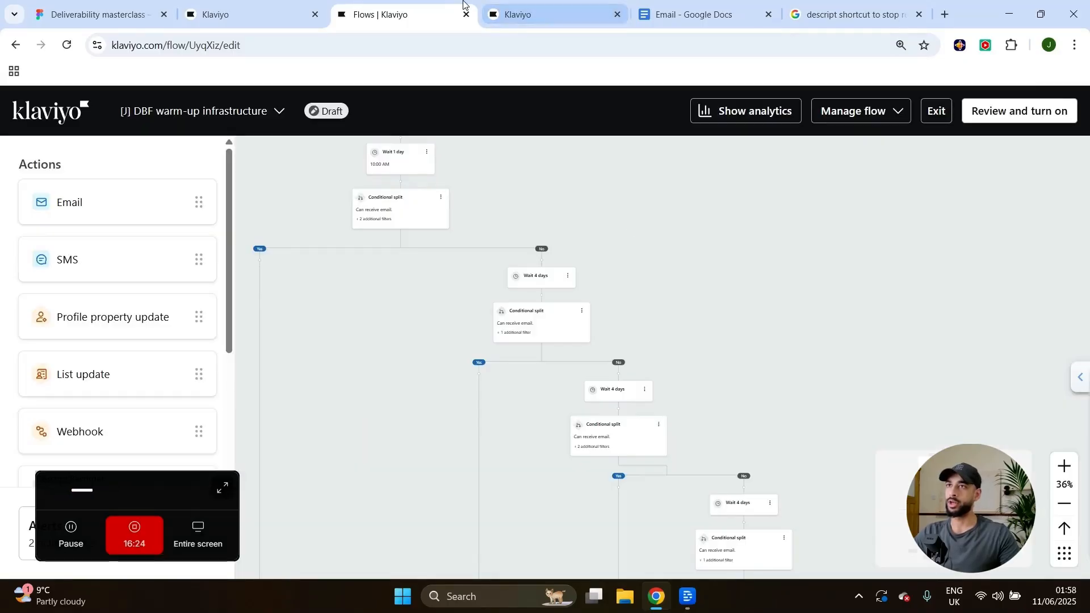
Close the Flows tab, return to DBF TAG flow (video), and open its Manage flow menu.
left_click(466, 14)
left_click(244, 14)
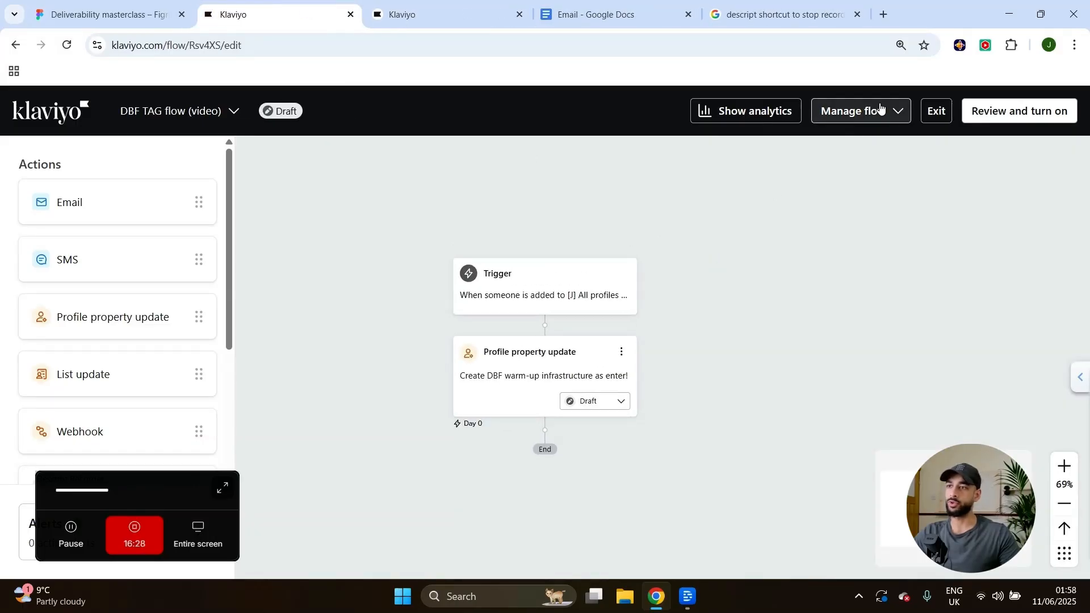
left_click(880, 109)
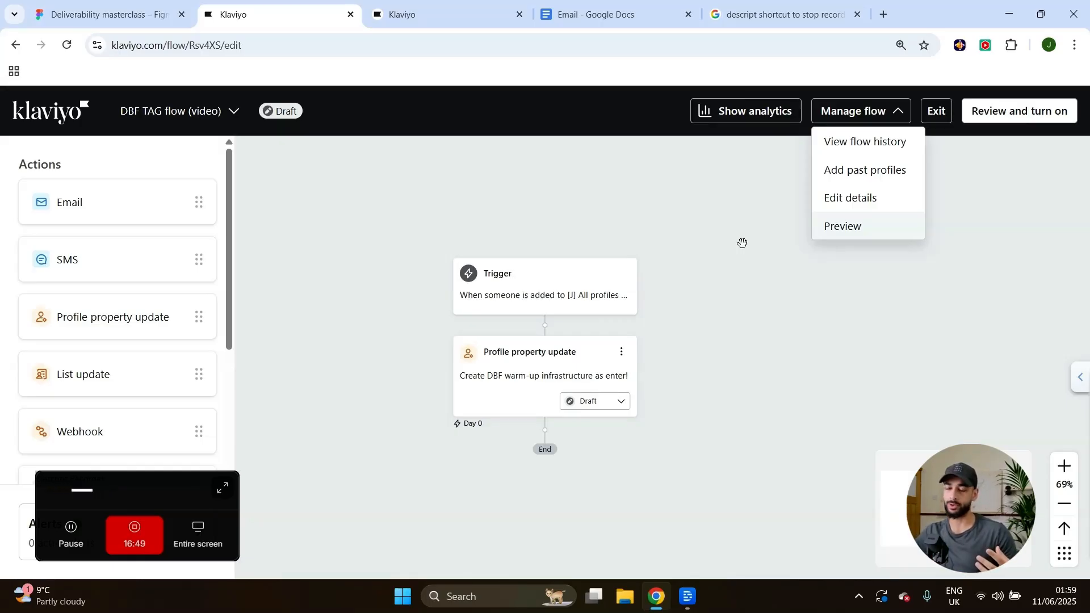
left_click_drag(745, 256, 737, 234)
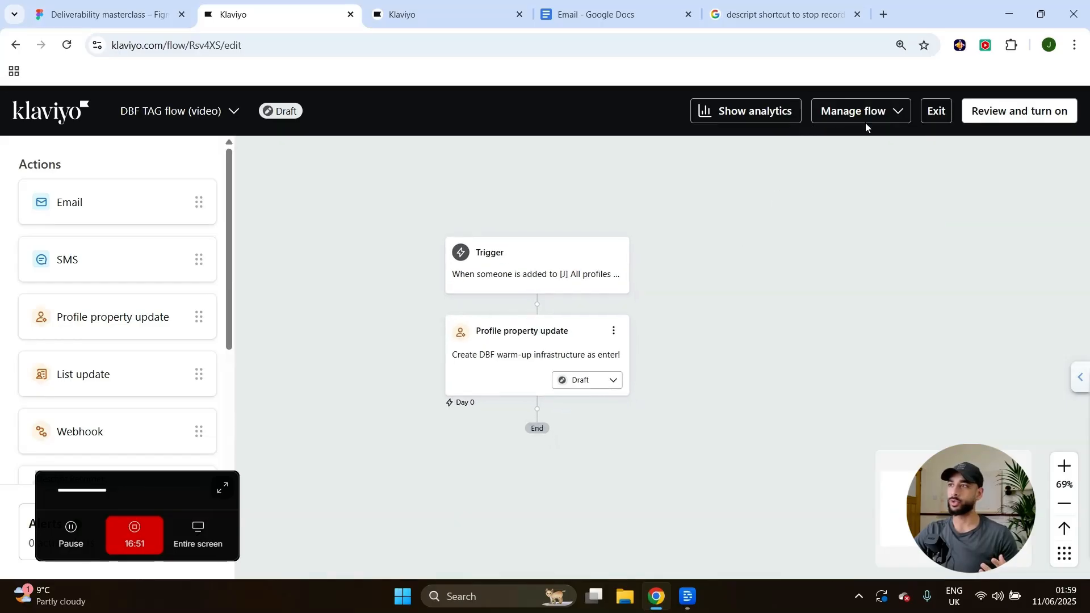
left_click(885, 118)
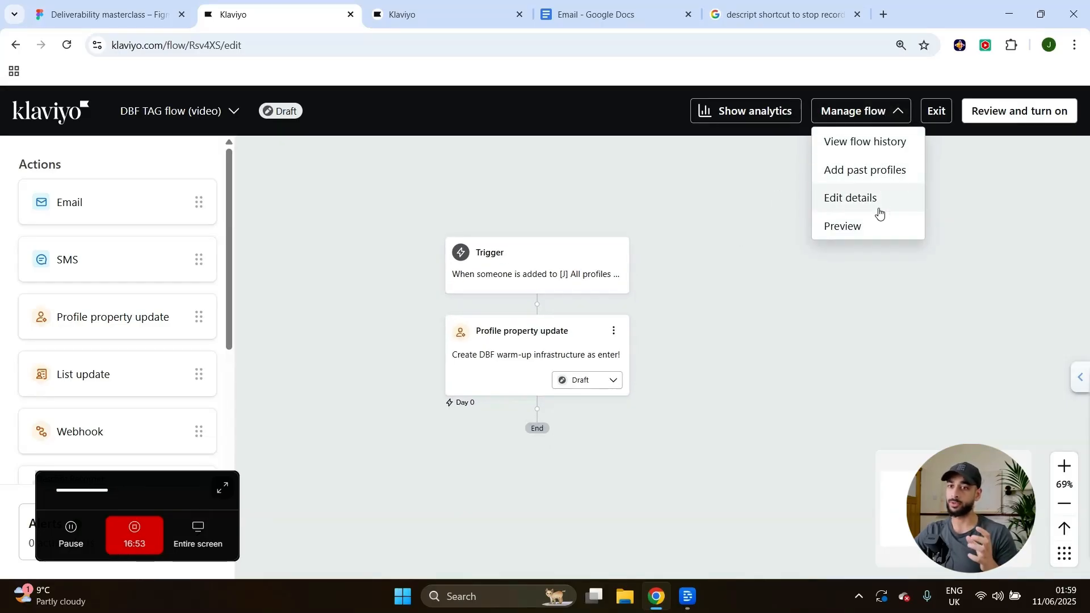
Open Add past profiles set to At the beginning and read the draft-flow warning.
left_click(866, 177)
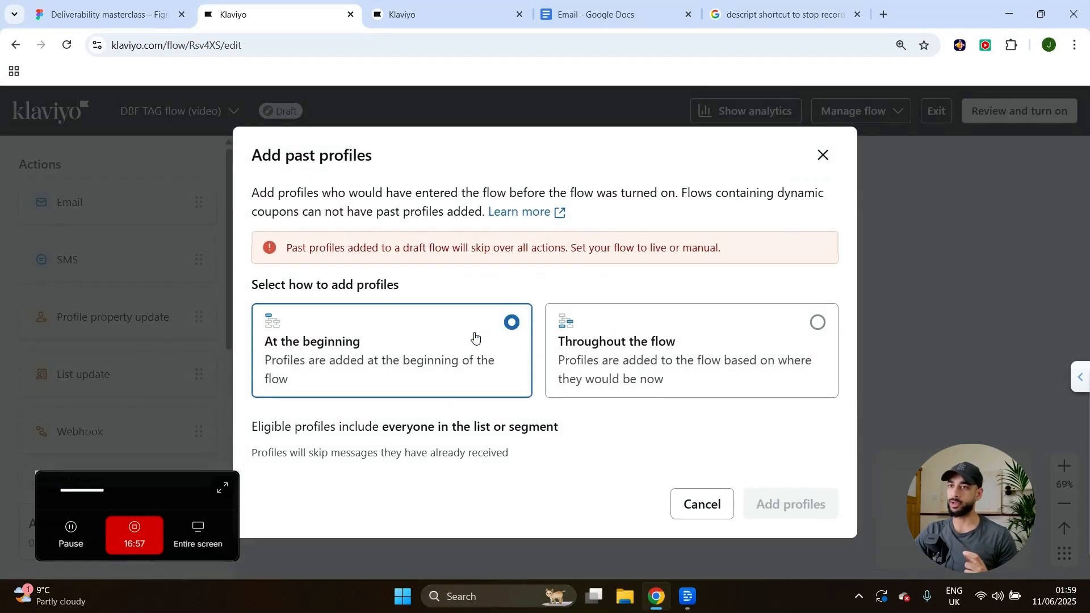
left_click_drag(288, 248, 718, 264)
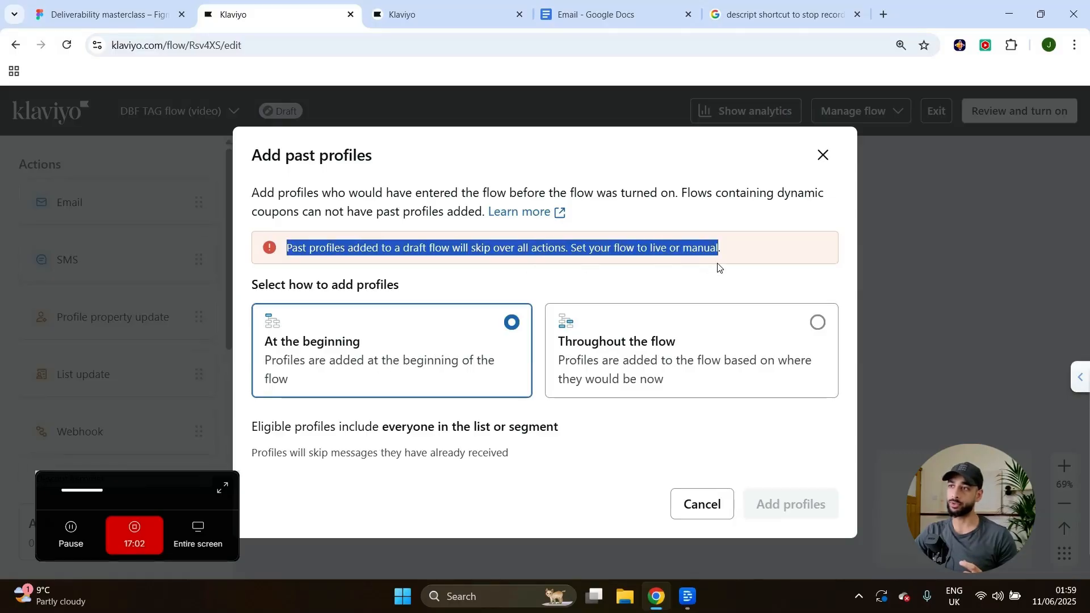
left_click(482, 275)
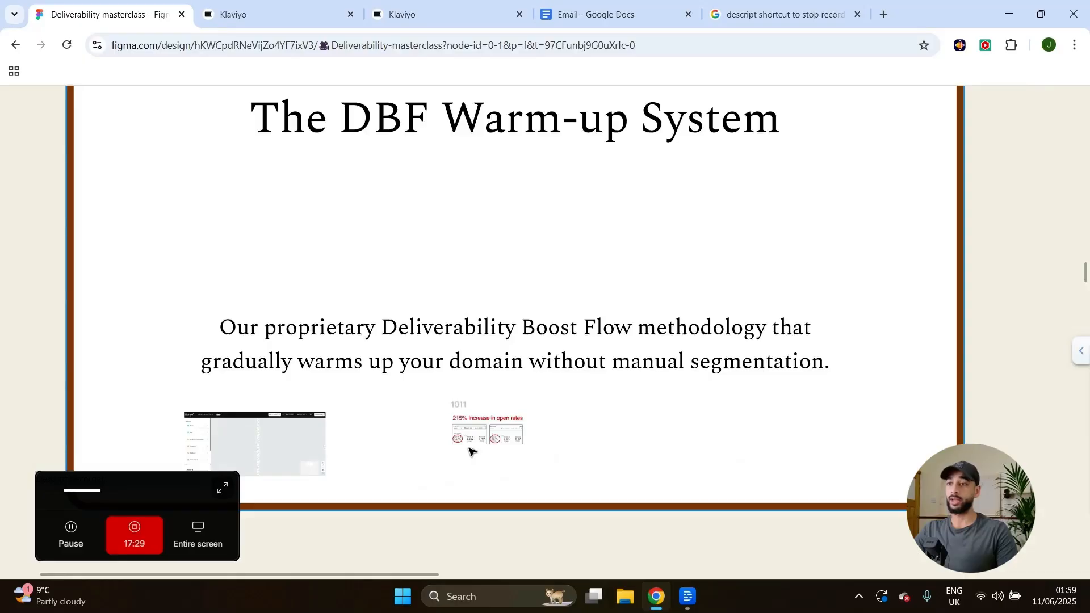
Scroll the Figma canvas to the '215% Increase in open rates' slide comparing 14.7% and 46.4%.
scroll(422, 457, "up", 10)
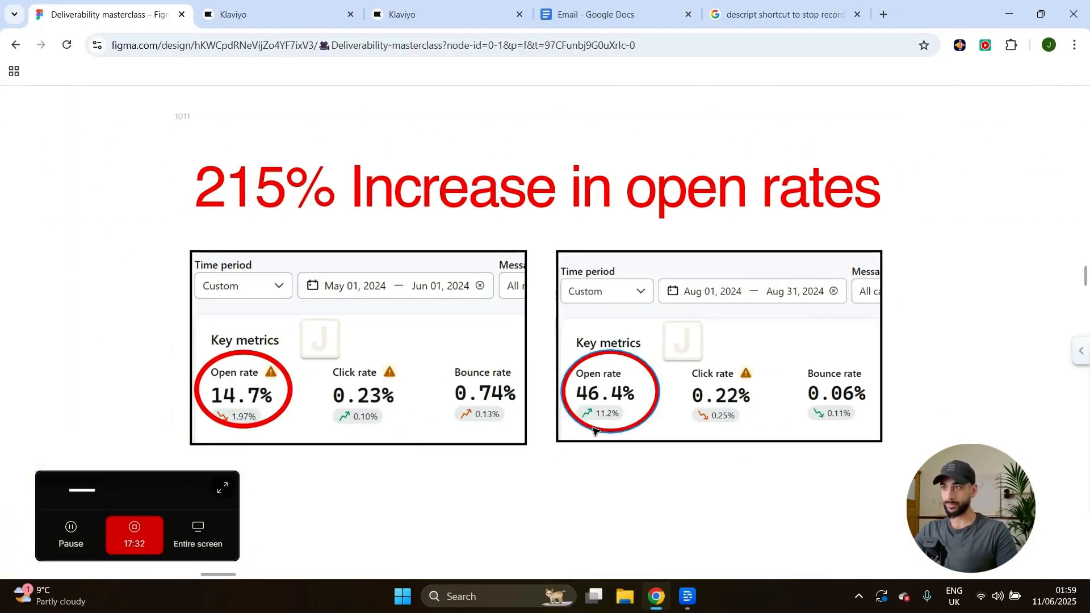
scroll(341, 350, "down", 2)
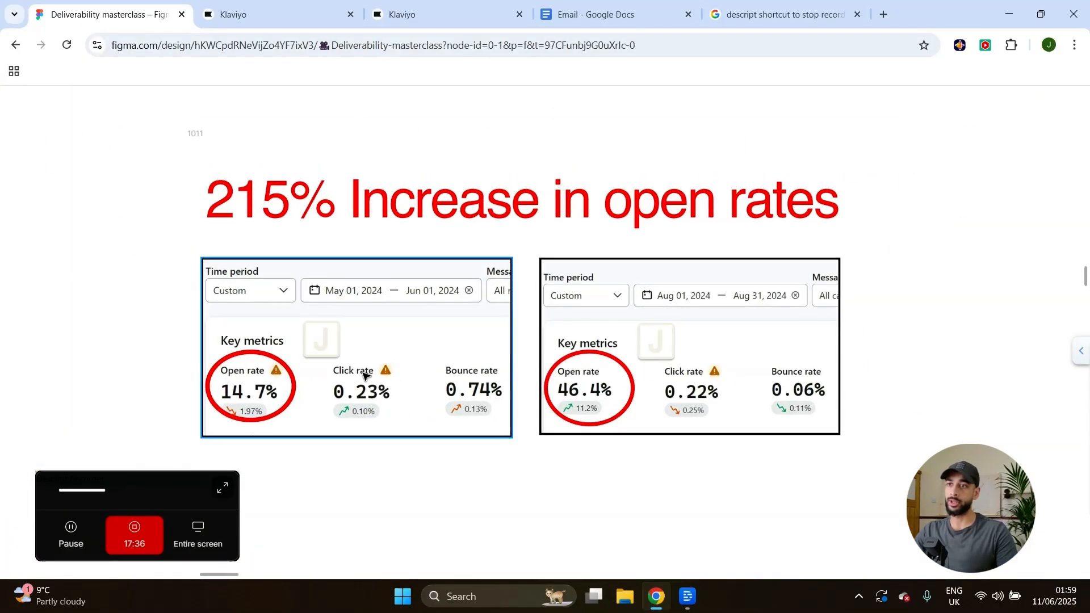
scroll(363, 377, "down", 2)
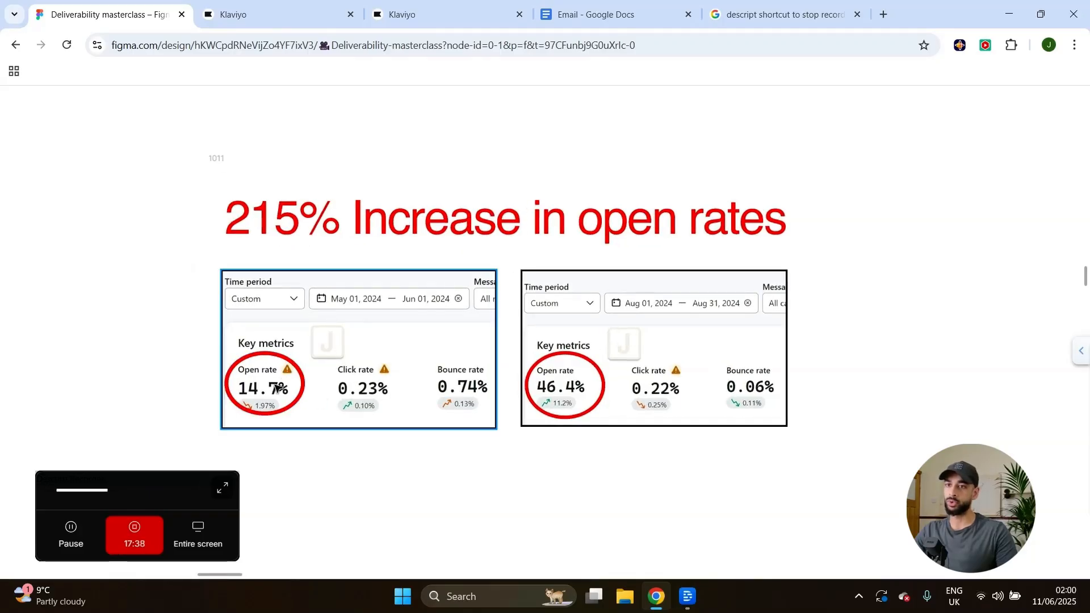
scroll(272, 399, "down", 1)
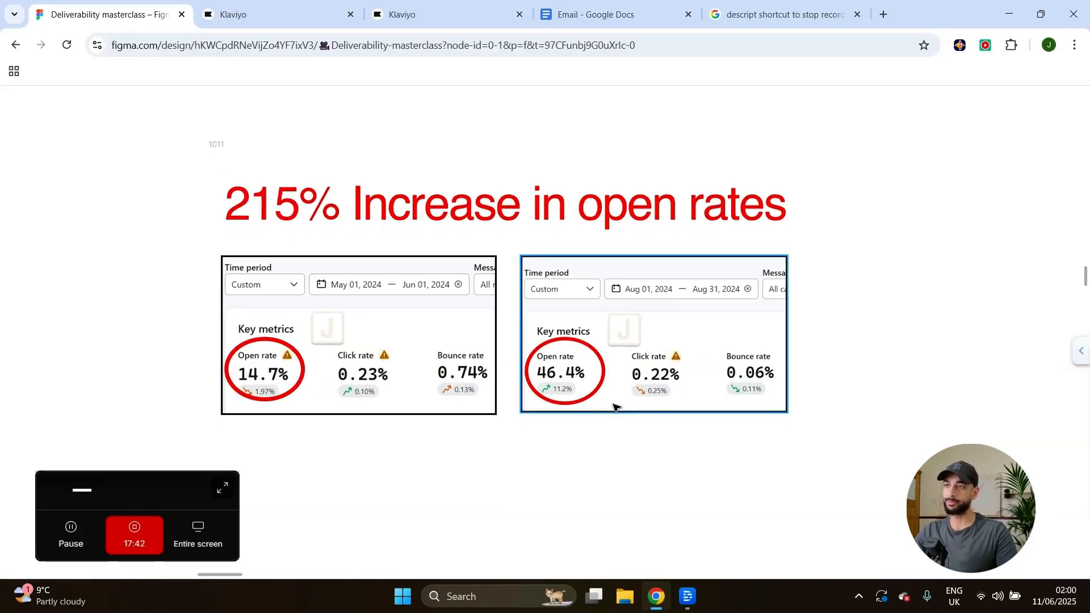
scroll(591, 406, "down", 1)
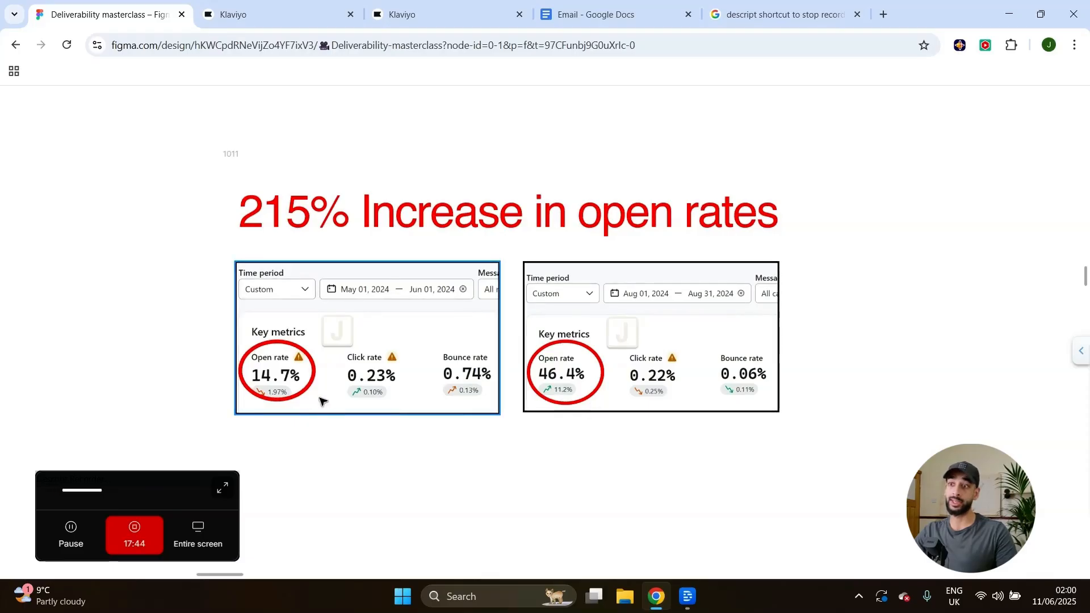
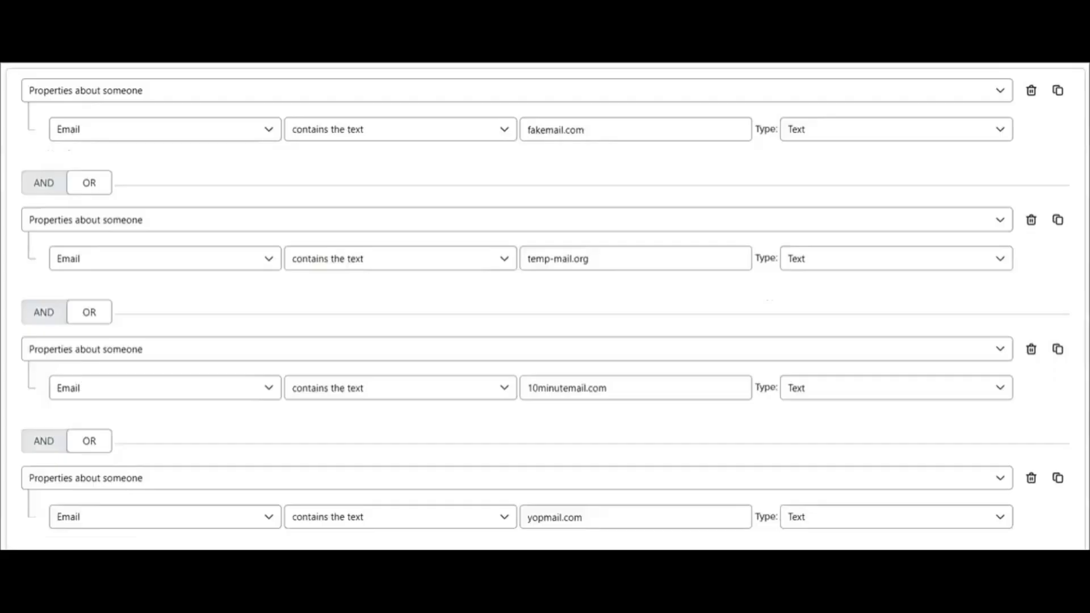
Scroll through the bot segment's disposable-domain 'Email contains' conditions down to trashmail.de and wh4f.org.
scroll(545, 301, "down", 8)
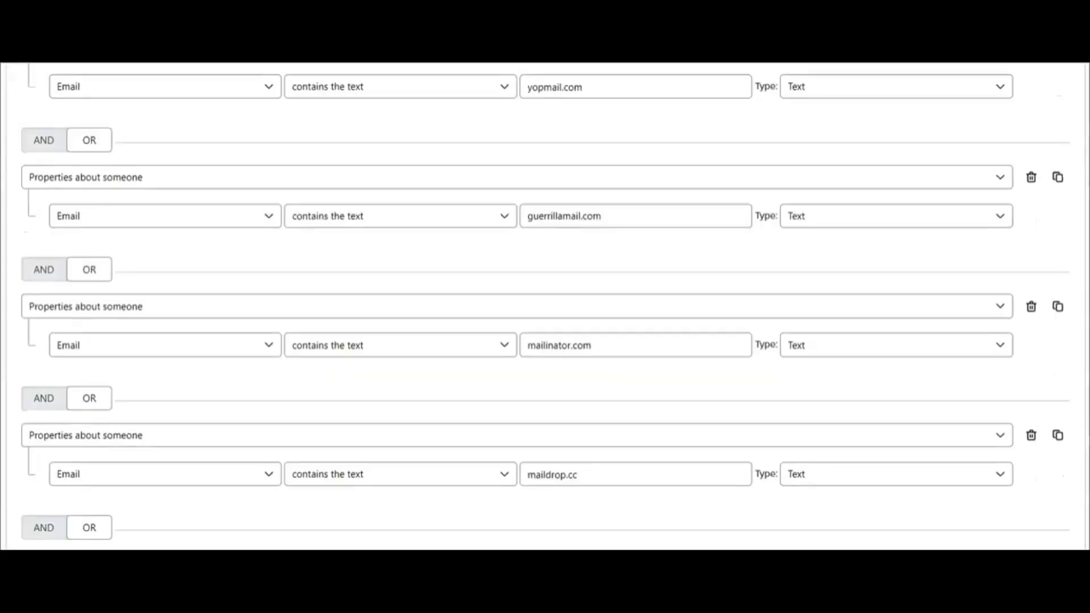
scroll(545, 307, "down", 15)
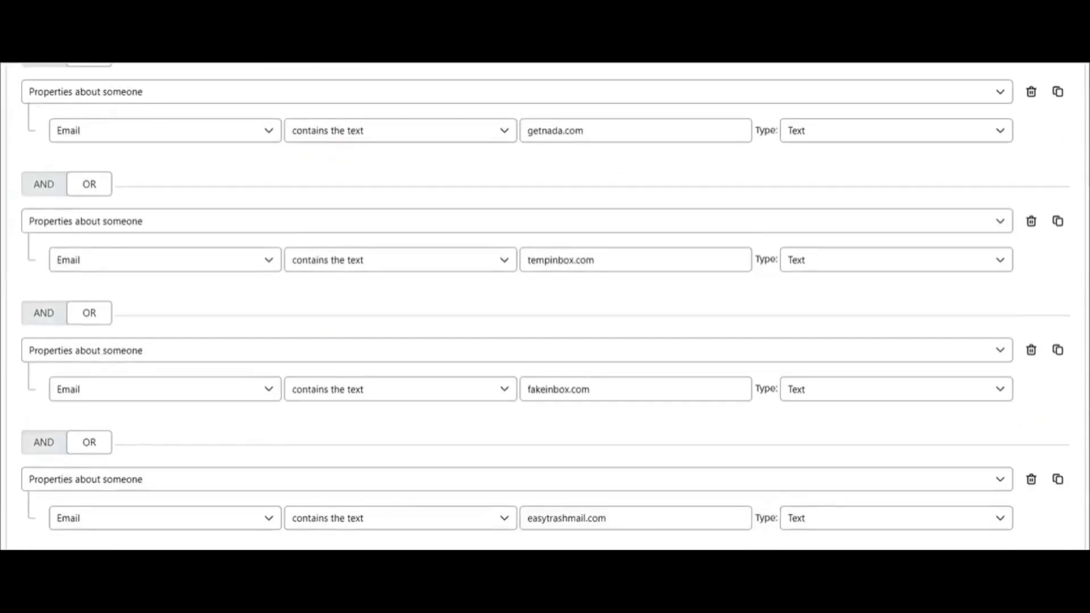
scroll(545, 306, "down", 8)
scroll(545, 302, "down", 15)
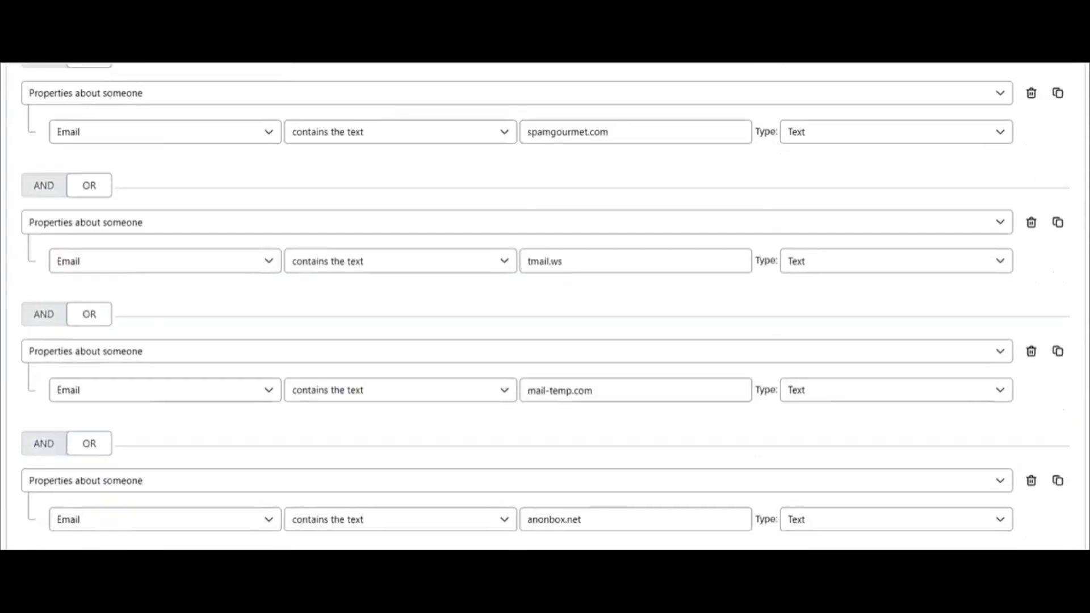
scroll(545, 301, "down", 8)
scroll(545, 302, "down", 8)
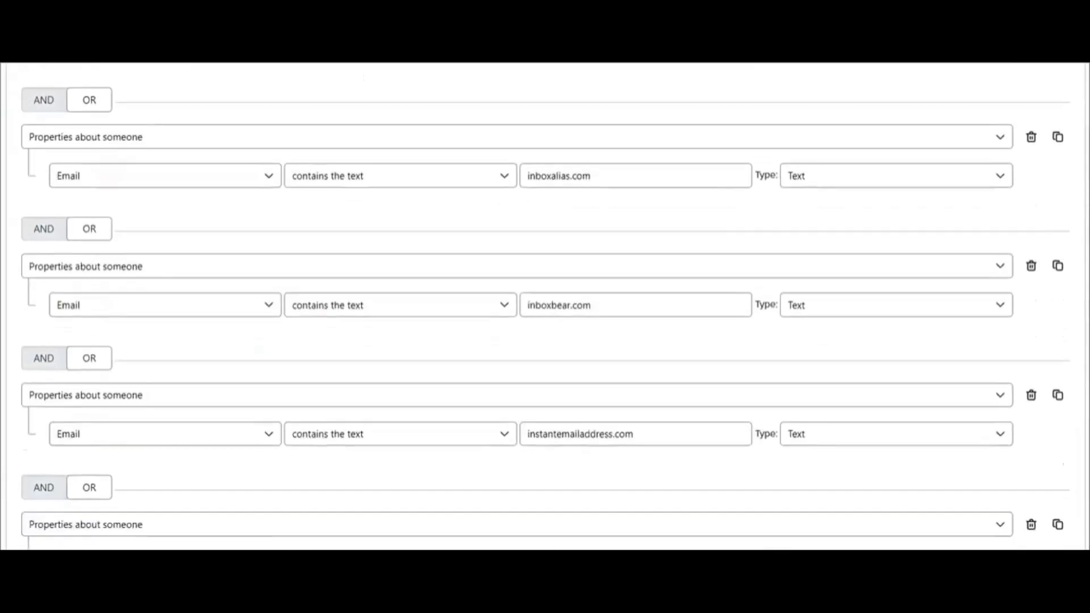
scroll(545, 302, "down", 8)
scroll(545, 302, "down", 8)
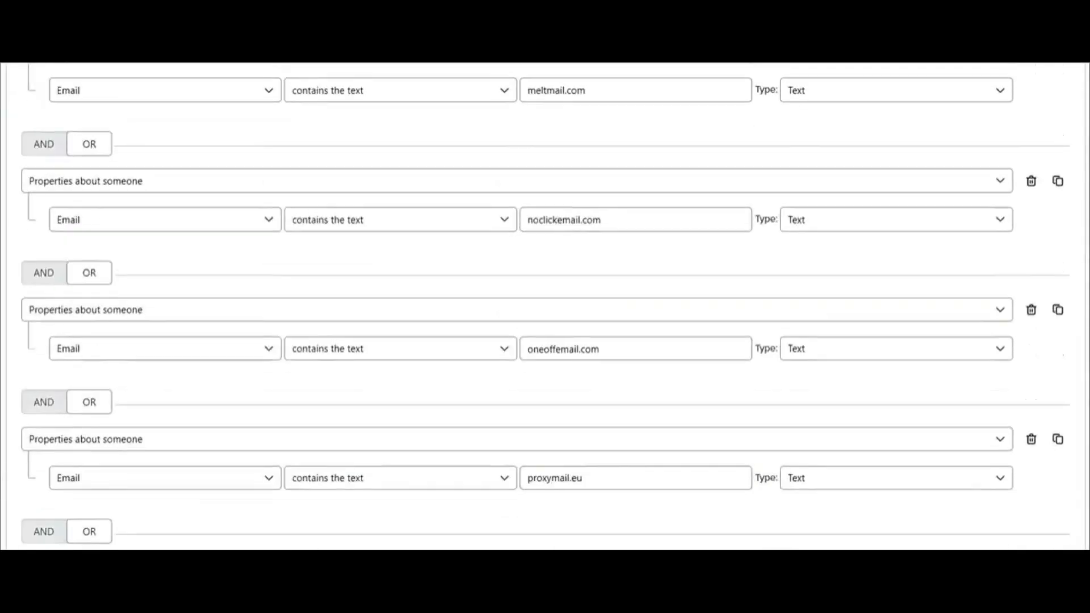
scroll(545, 302, "down", 8)
scroll(545, 302, "down", 8)
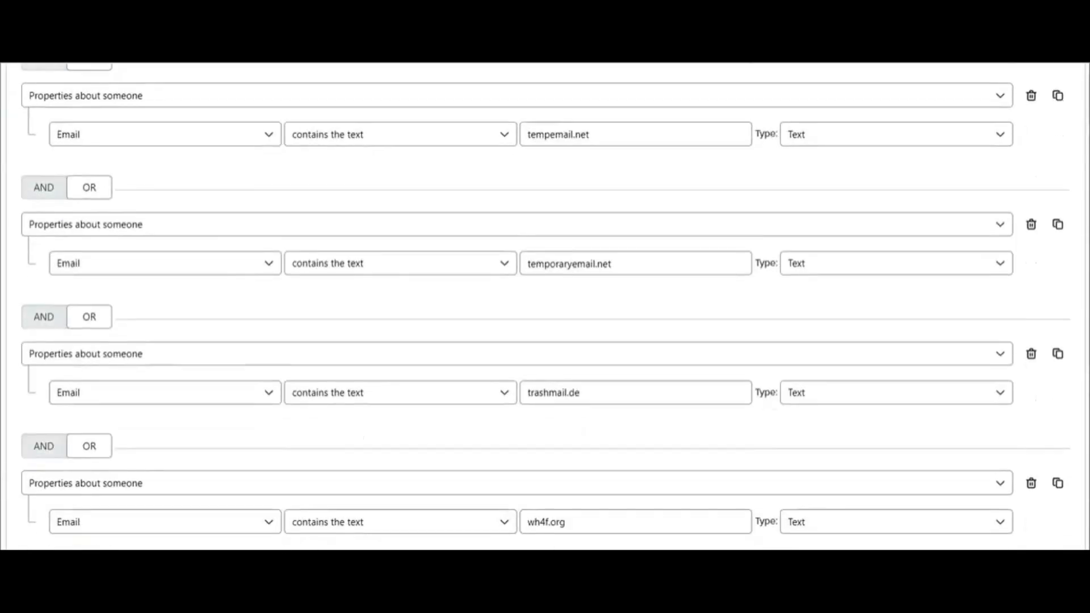
scroll(545, 302, "down", 3)
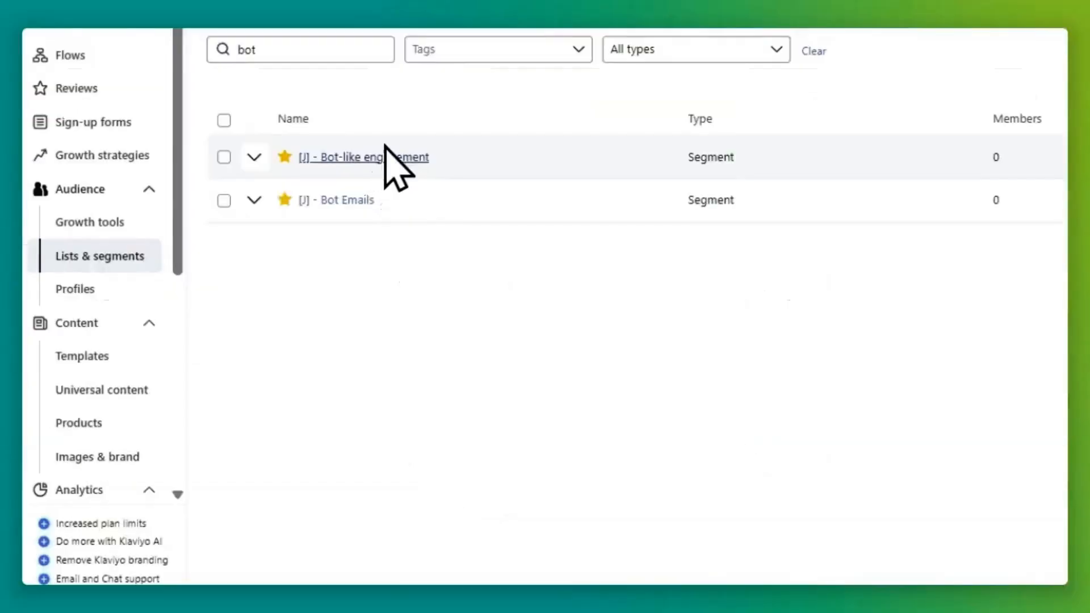
Open [J] - Bot-like engagement and review its conditions: 10+ emails received, none opened or clicked.
left_click(385, 147)
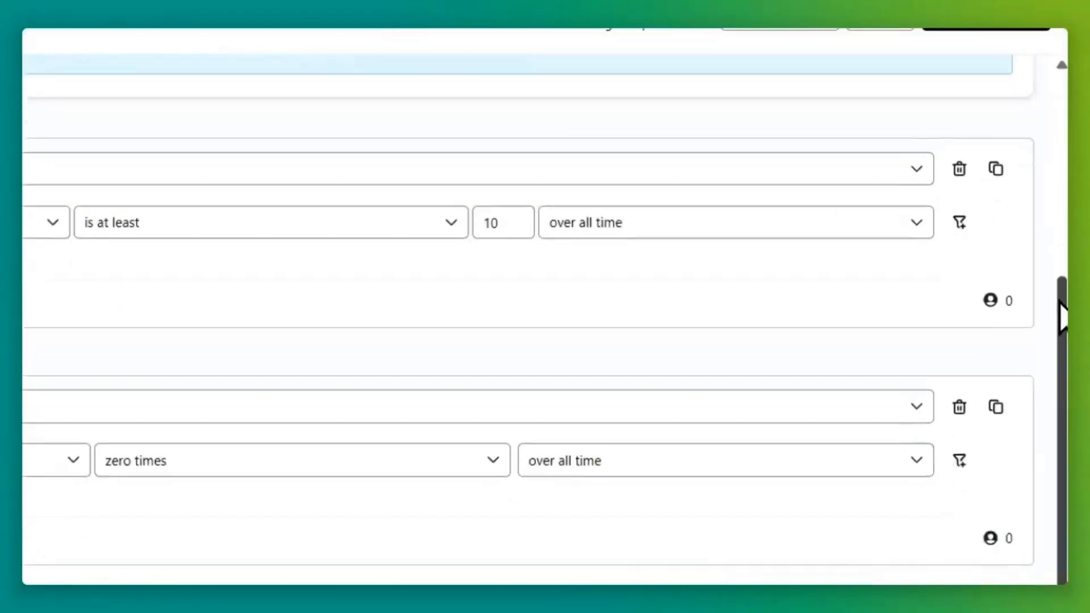
left_click_drag(1063, 312, 1064, 337)
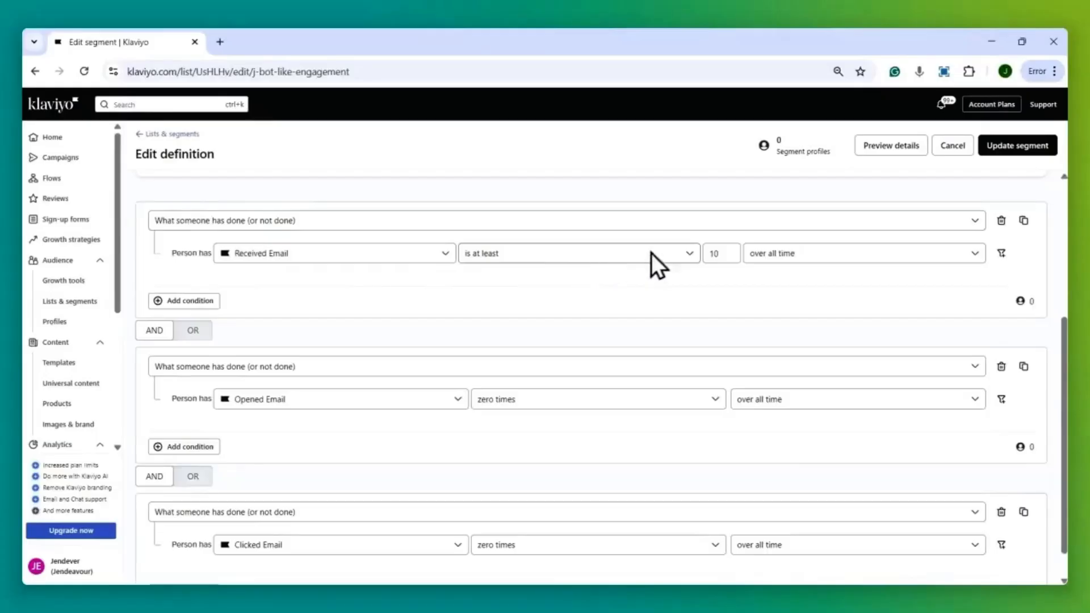
scroll(397, 363, "down", 1)
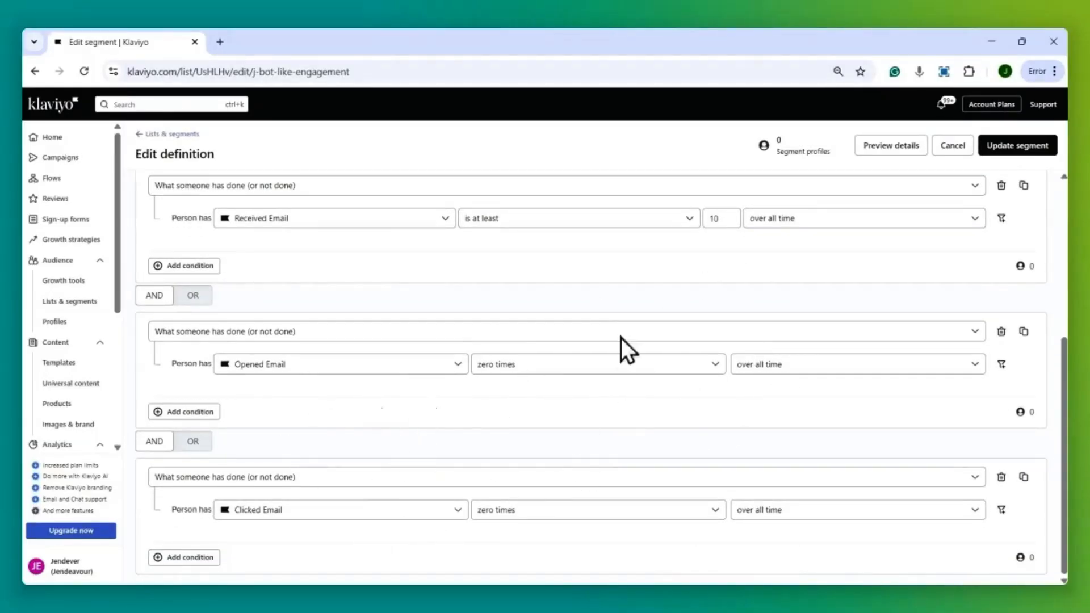
scroll(619, 370, "up", 5)
scroll(468, 515, "down", 5)
scroll(572, 438, "up", 5)
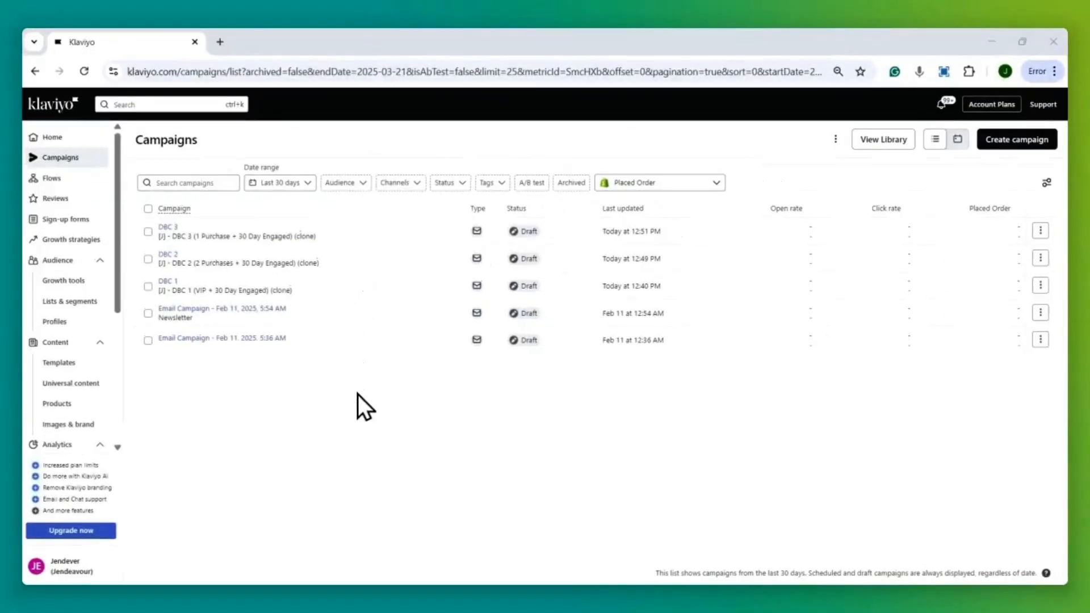
Build a new draft flow from scratch named Bot Tag Flow.
left_click(266, 334)
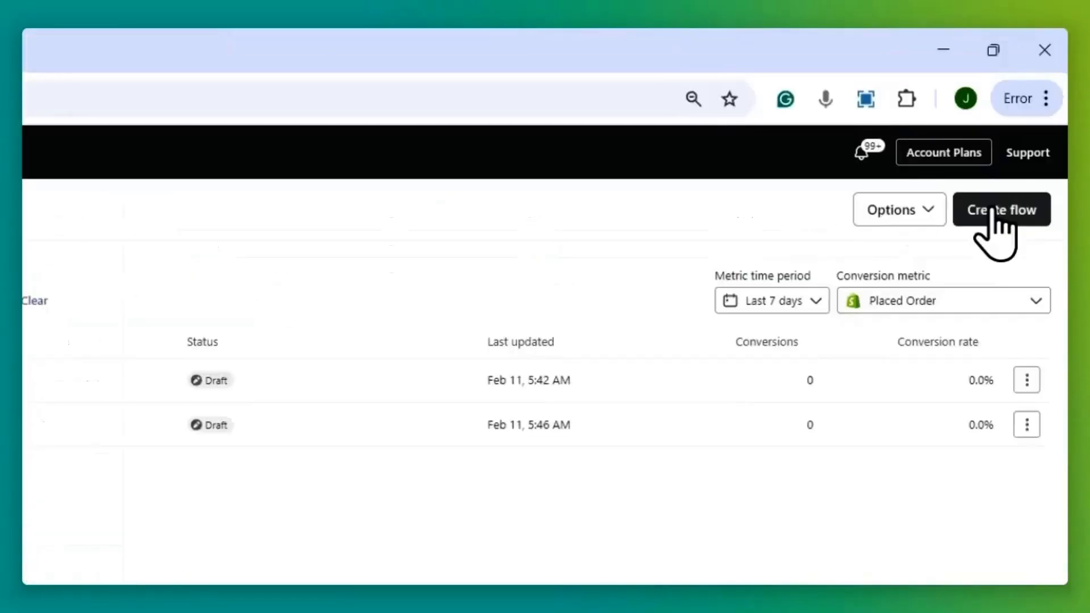
left_click(992, 211)
left_click(993, 222)
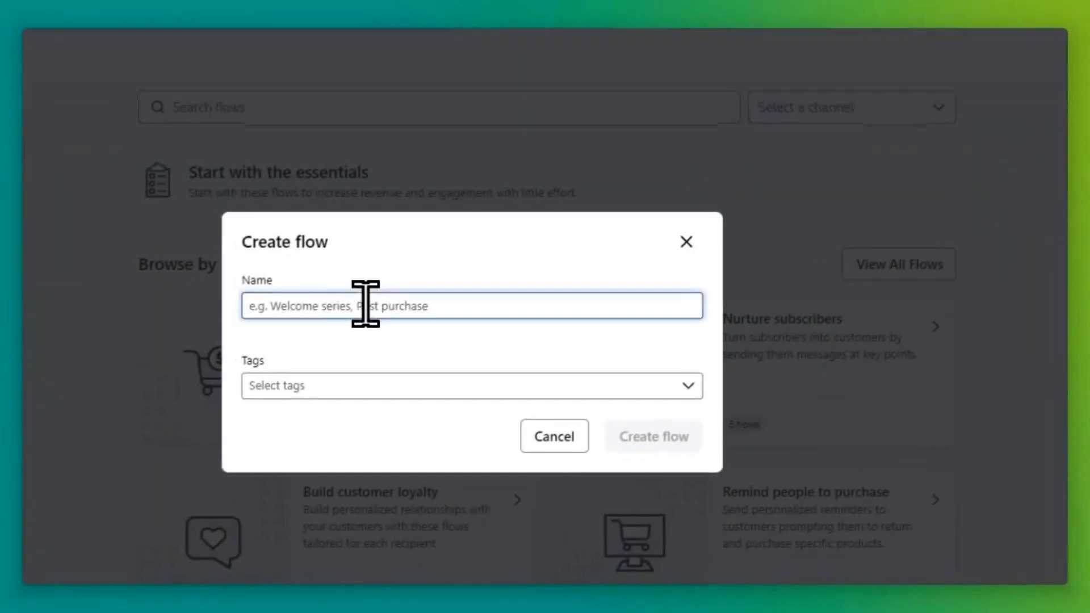
type("Bot Tag Flow 1")
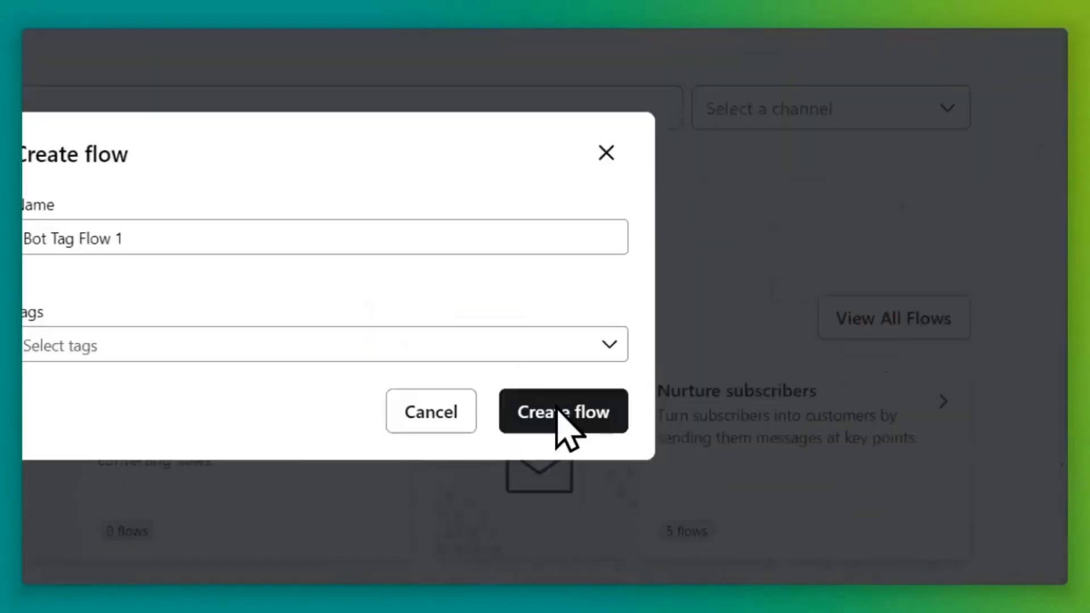
left_click(656, 395)
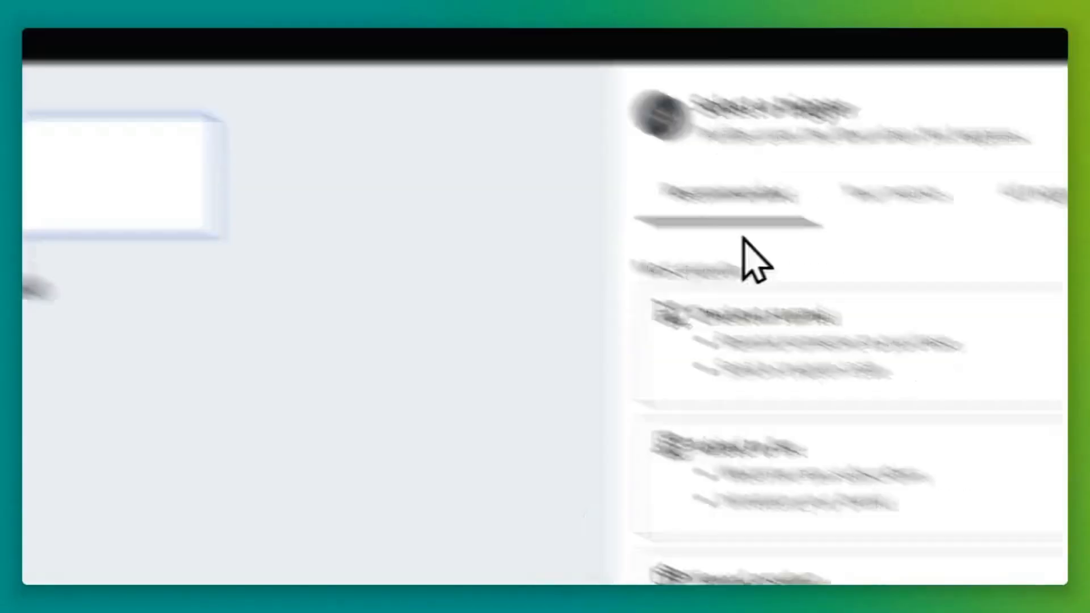
Choose Added to segment as the new flow's trigger type.
left_click(1021, 203)
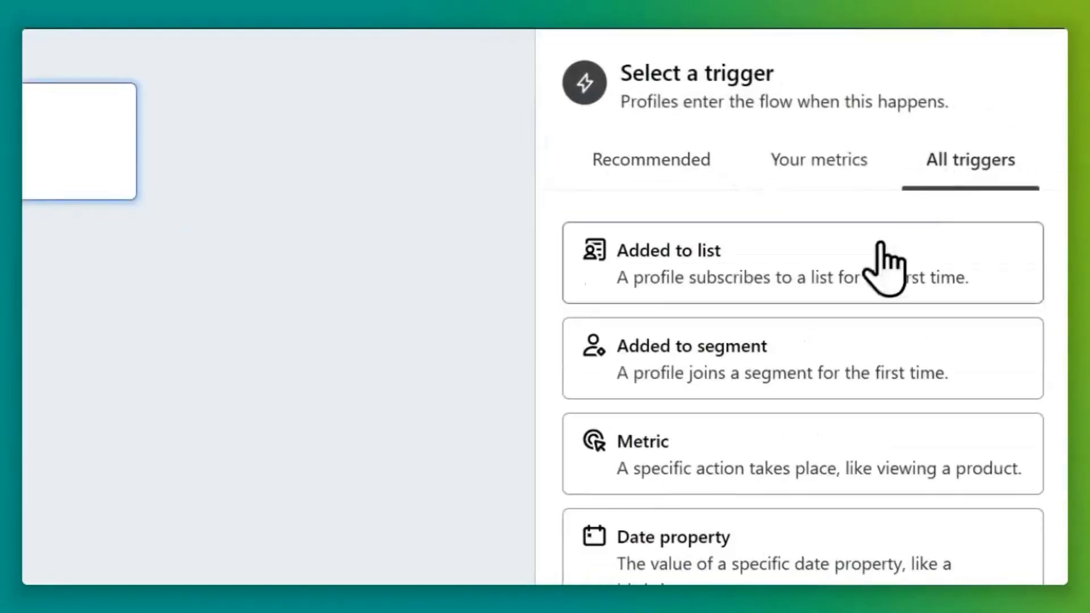
left_click(712, 381)
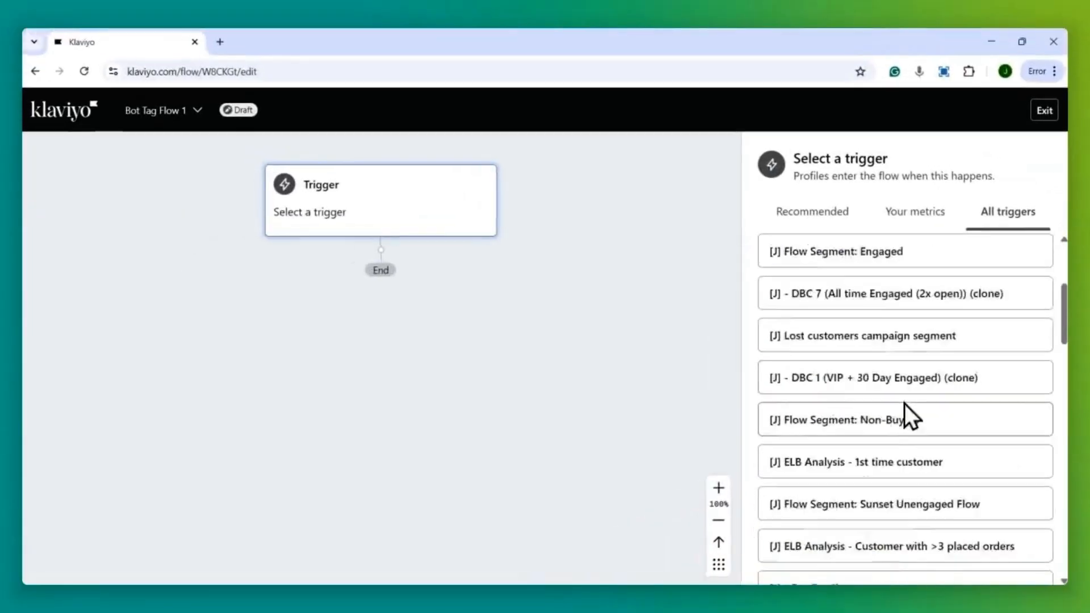
scroll(913, 301, "down", 10)
scroll(897, 431, "up", 10)
key("ctrl+minus")
key("ctrl+minus")
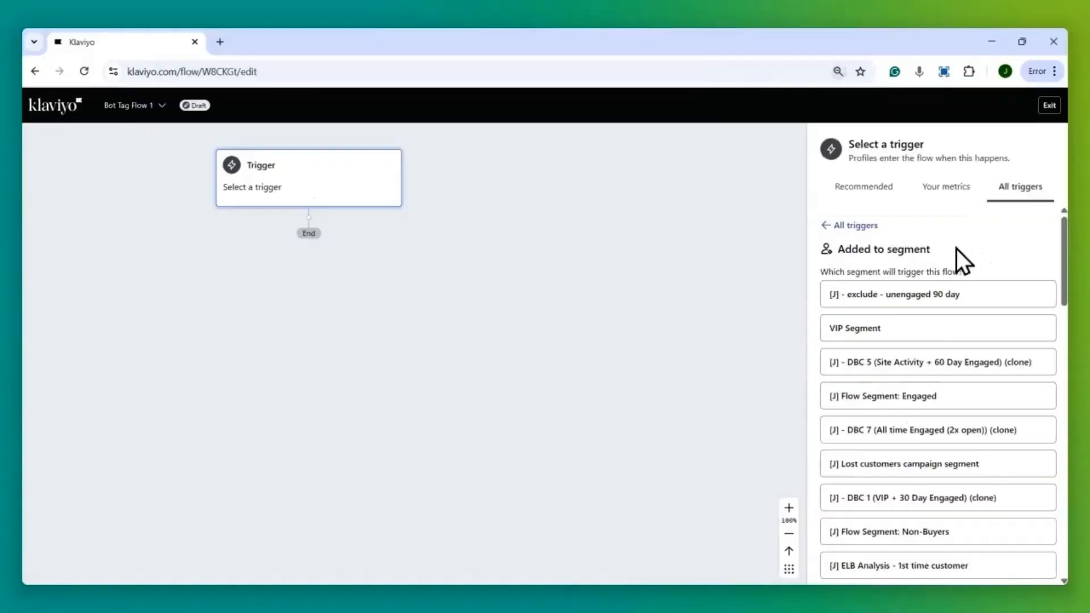
Select [J] - Bot Emails as the trigger segment, then save and confirm.
key("ctrl+f")
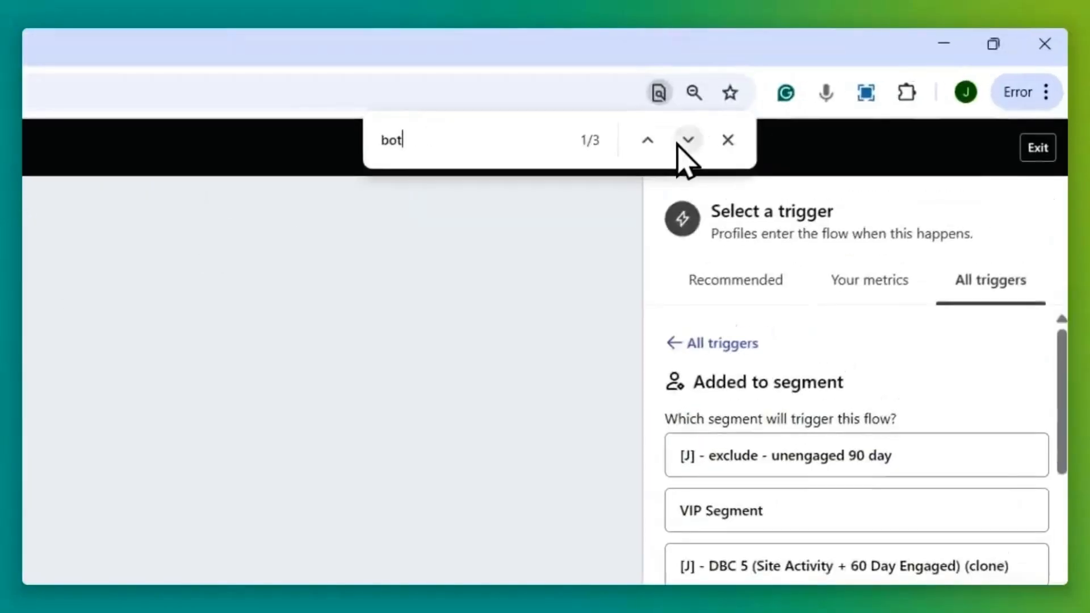
left_click(834, 100)
left_click(834, 100)
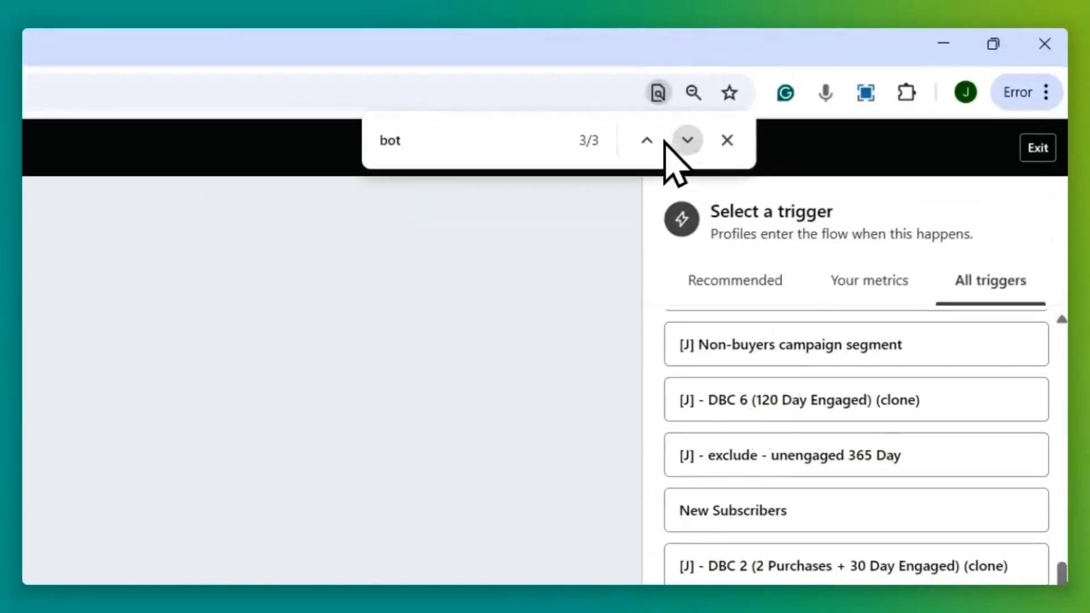
left_click(648, 140)
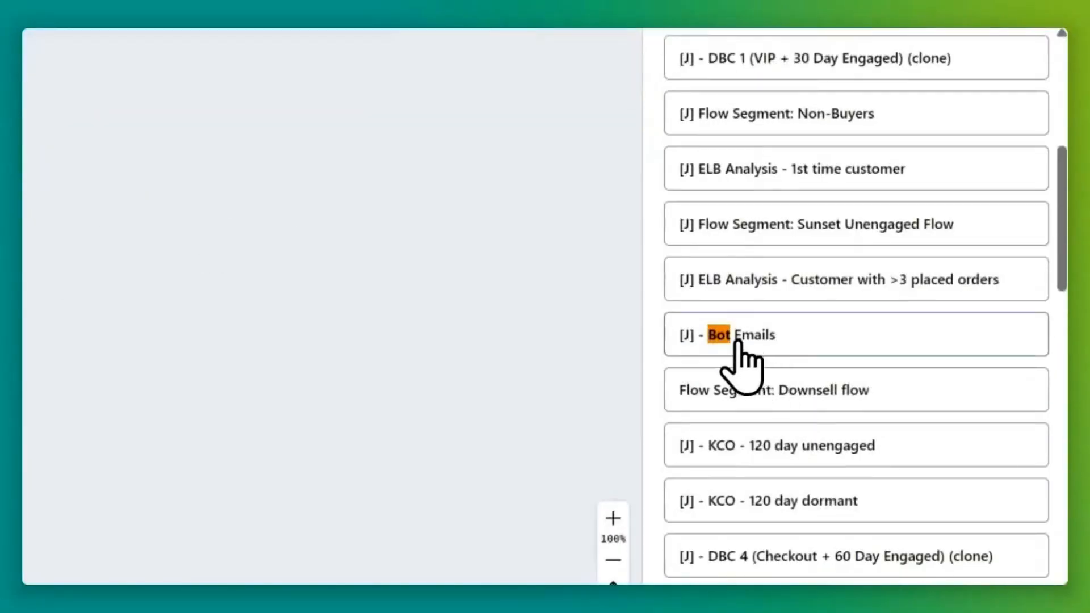
left_click(723, 338)
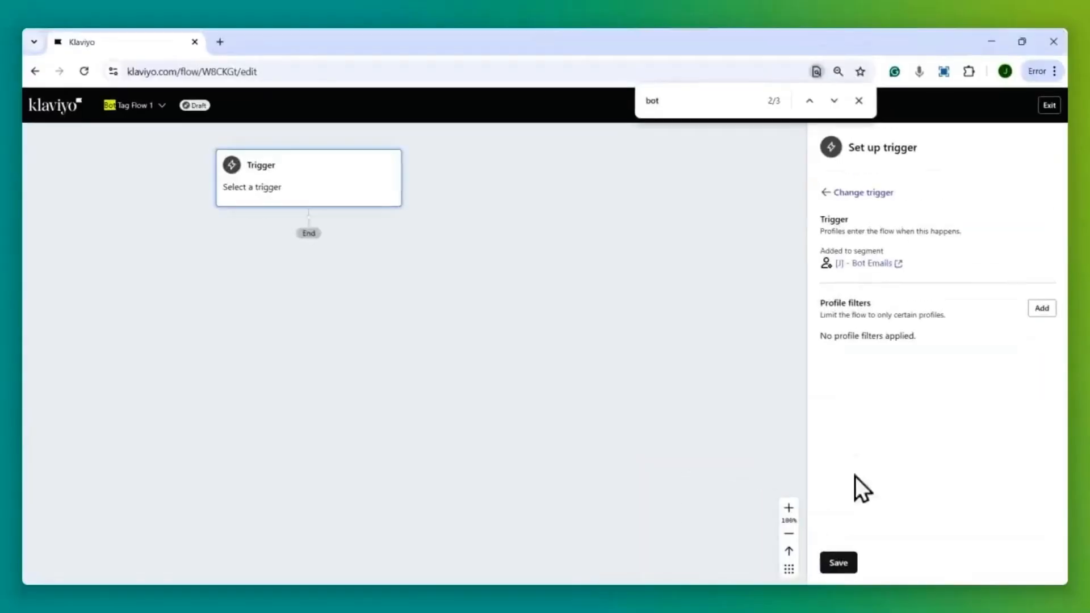
left_click(858, 101)
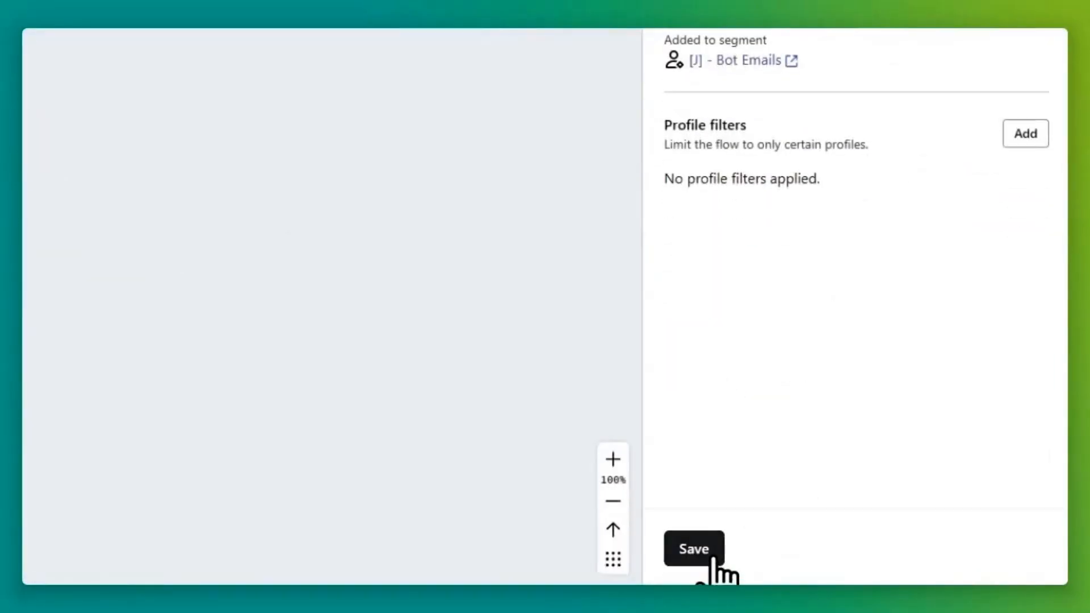
left_click(693, 548)
left_click(378, 292)
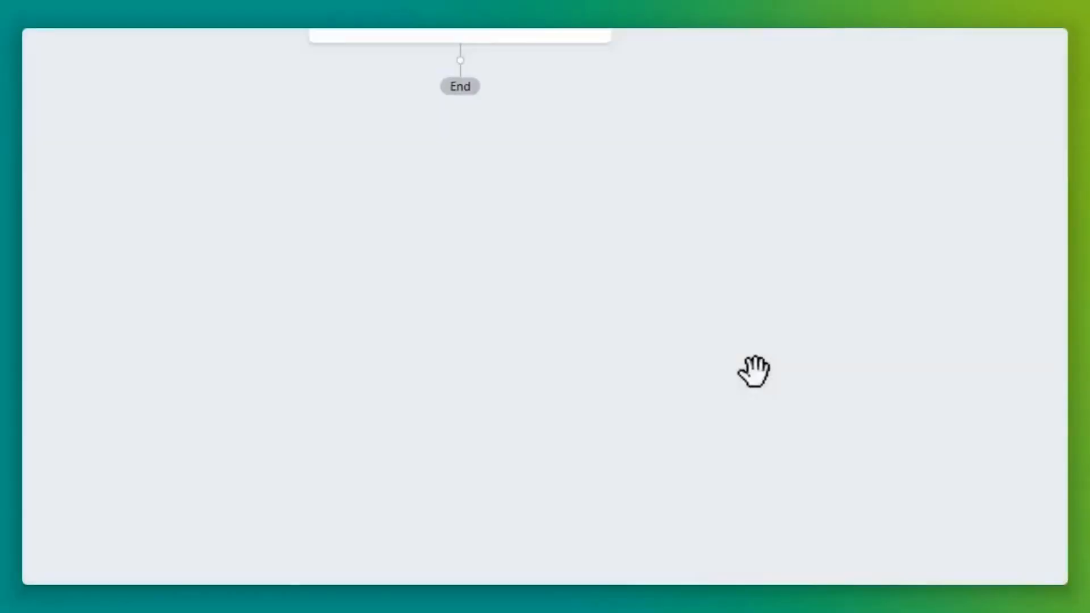
Add a profile property update step creating 'exclude from flows' set to 'yes', then return to Flows.
left_click_drag(108, 263, 465, 267)
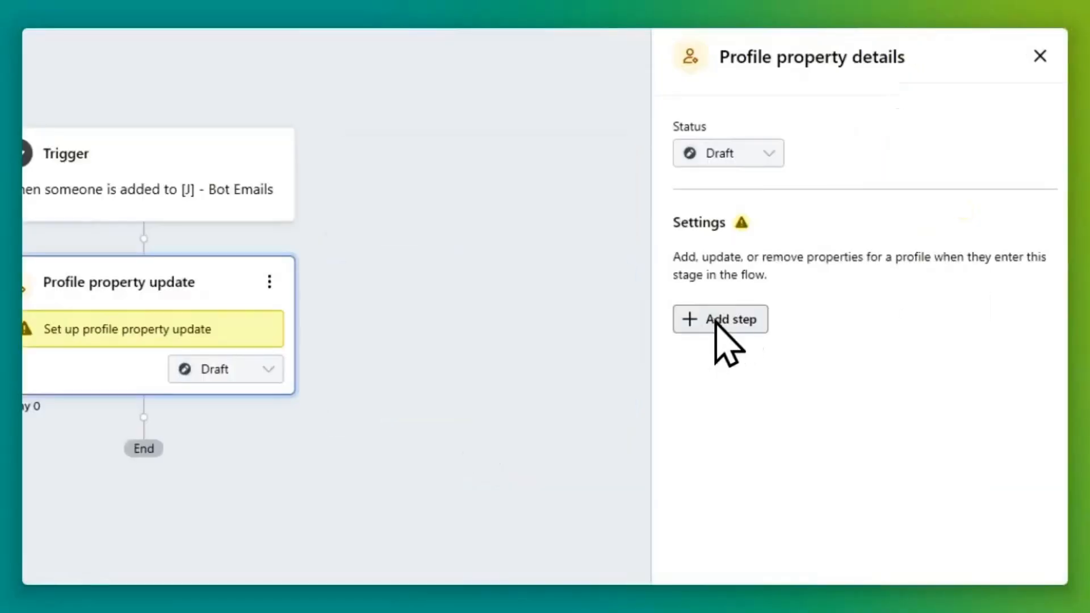
left_click(936, 308)
left_click(726, 283)
left_click(782, 356)
left_click(768, 318)
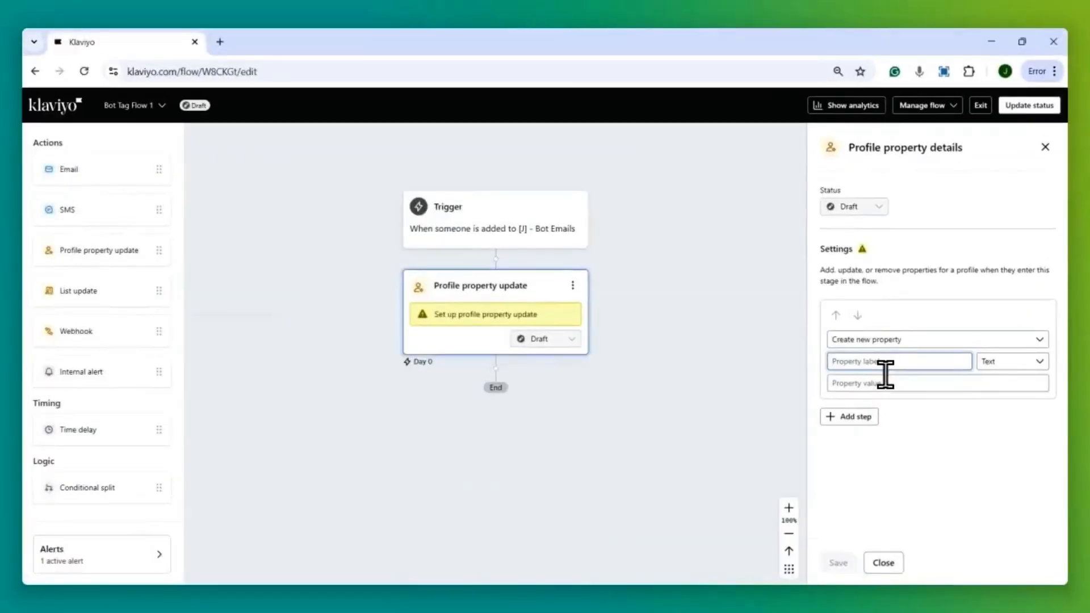
type("exclude from flows")
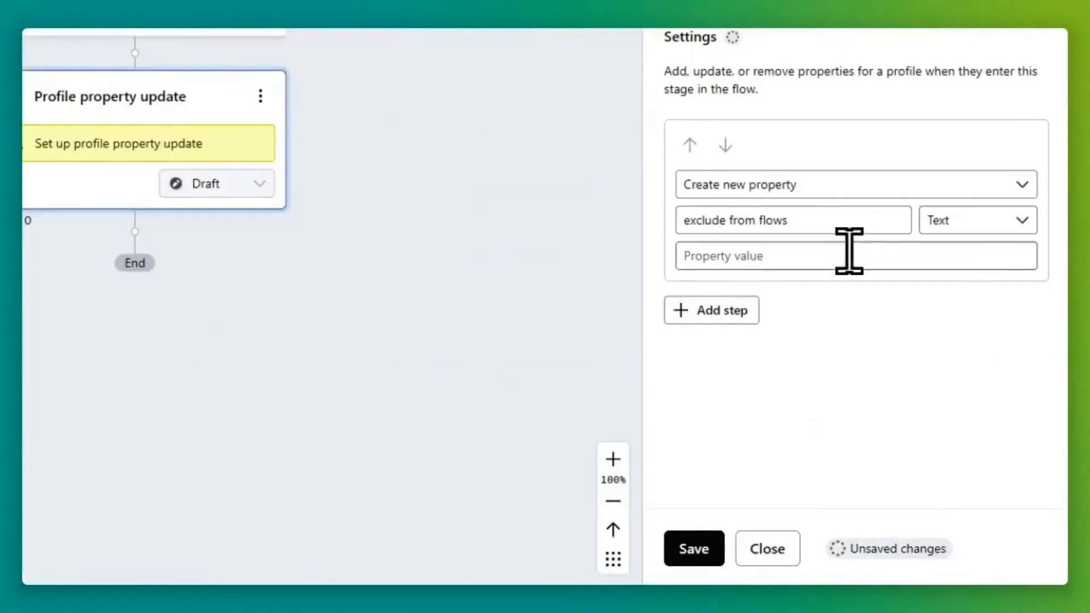
left_click(916, 384)
type("yes")
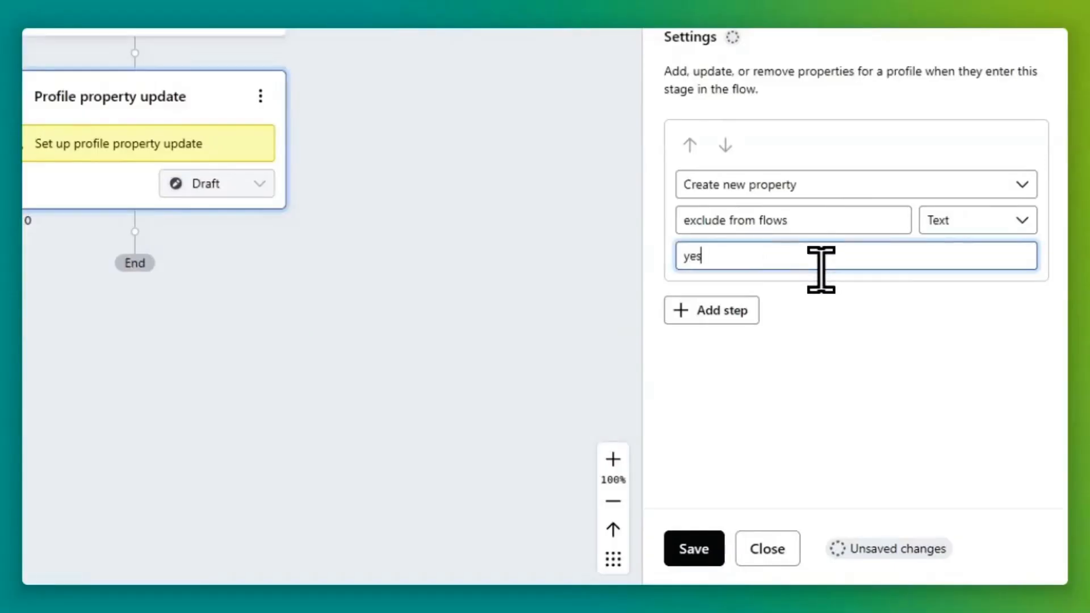
left_click(693, 548)
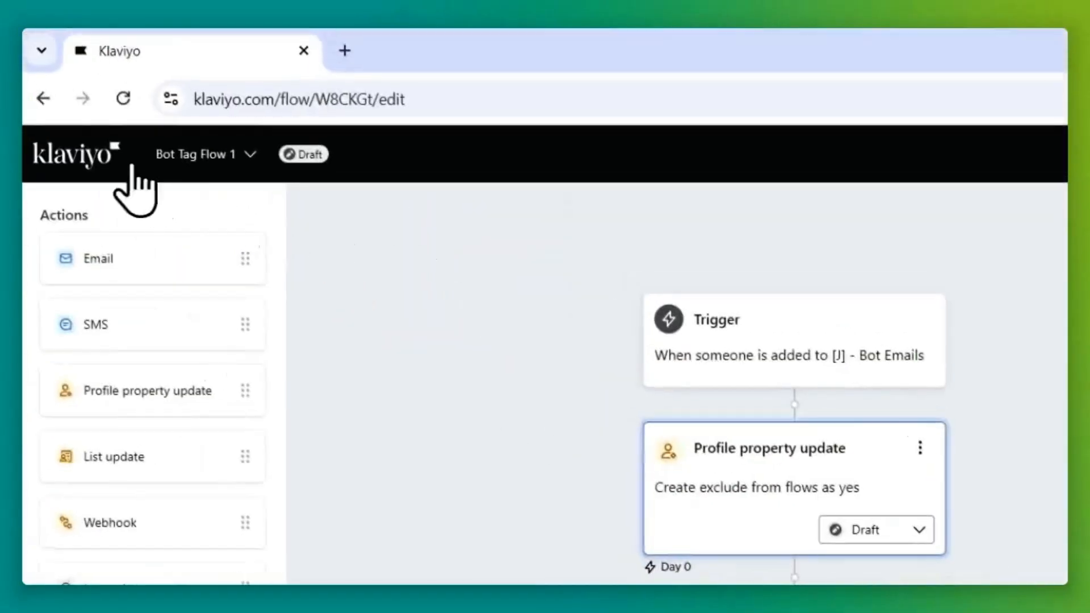
left_click(91, 154)
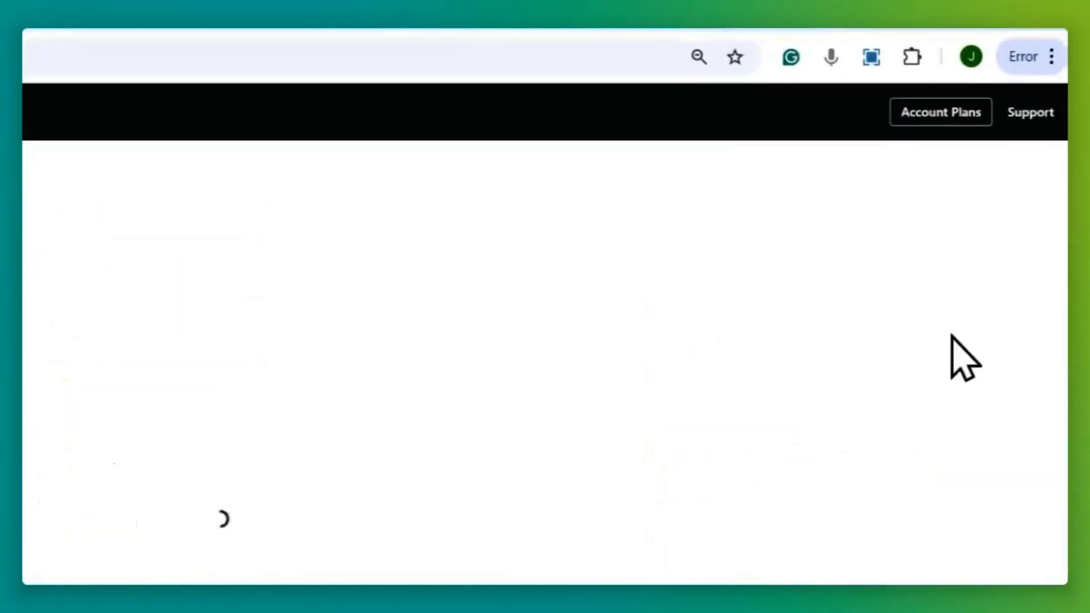
Create a new from-scratch flow named Bot Tag Flow 2.
left_click(995, 173)
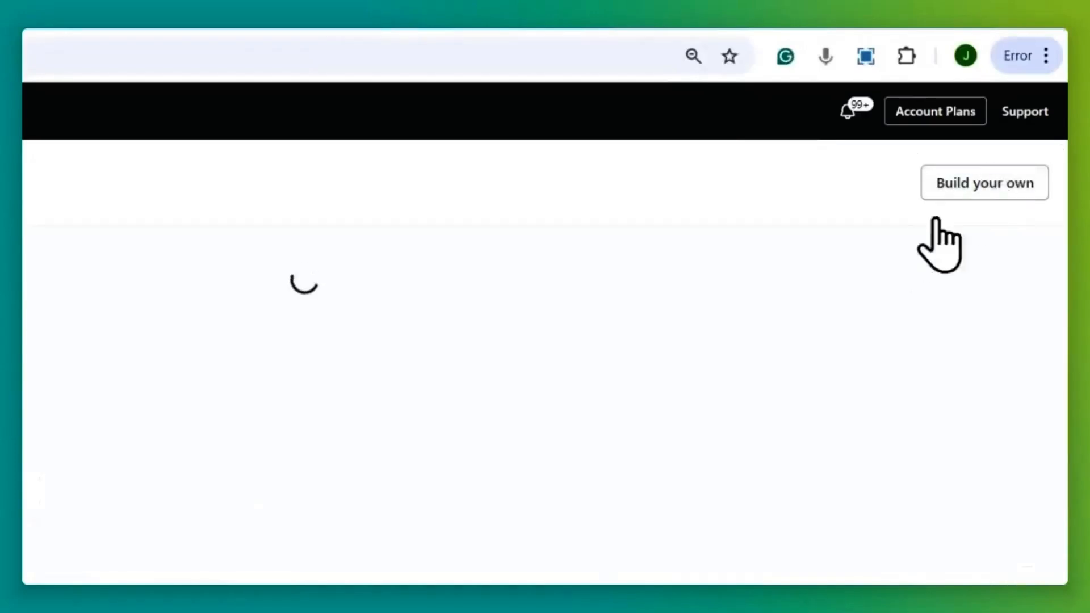
left_click(1005, 187)
type("Bot Tag Flow 2")
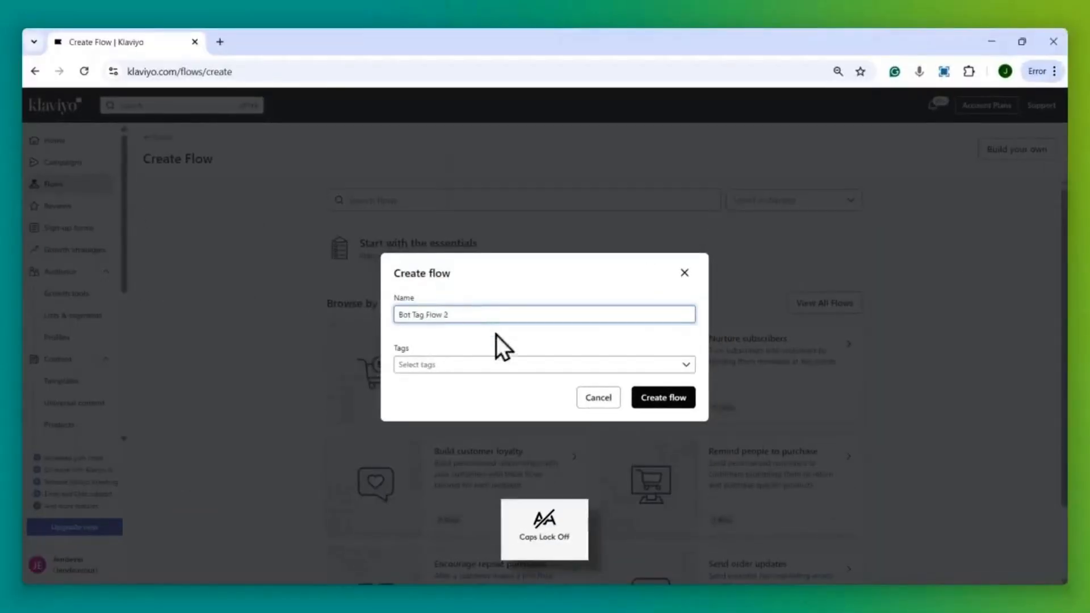
left_click(663, 398)
Trigger it on joining [J] - Bot-like engagement and add a profile property update step.
left_click(944, 211)
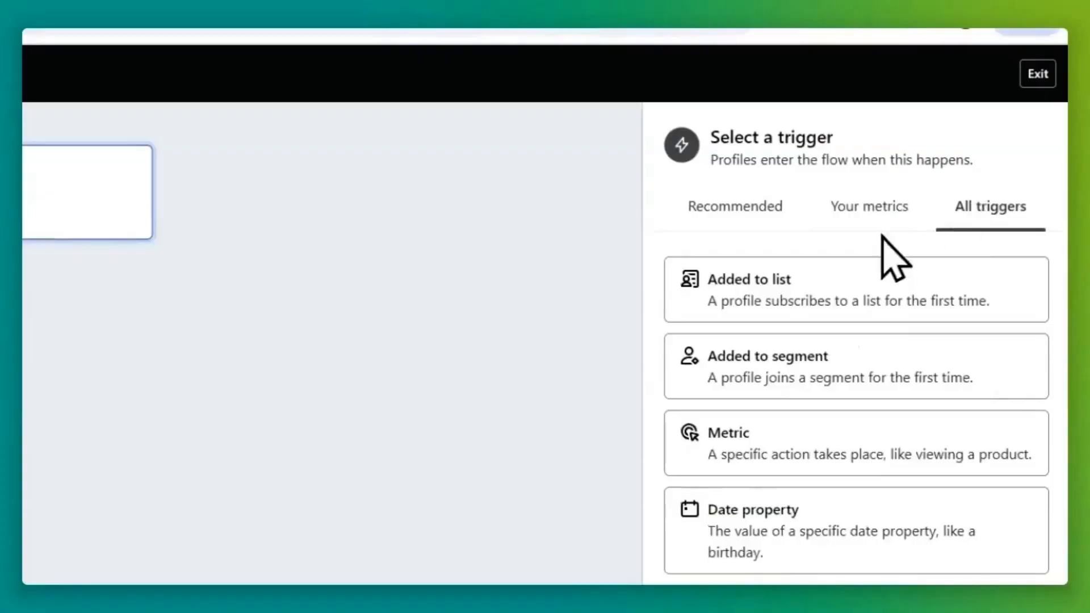
left_click(781, 372)
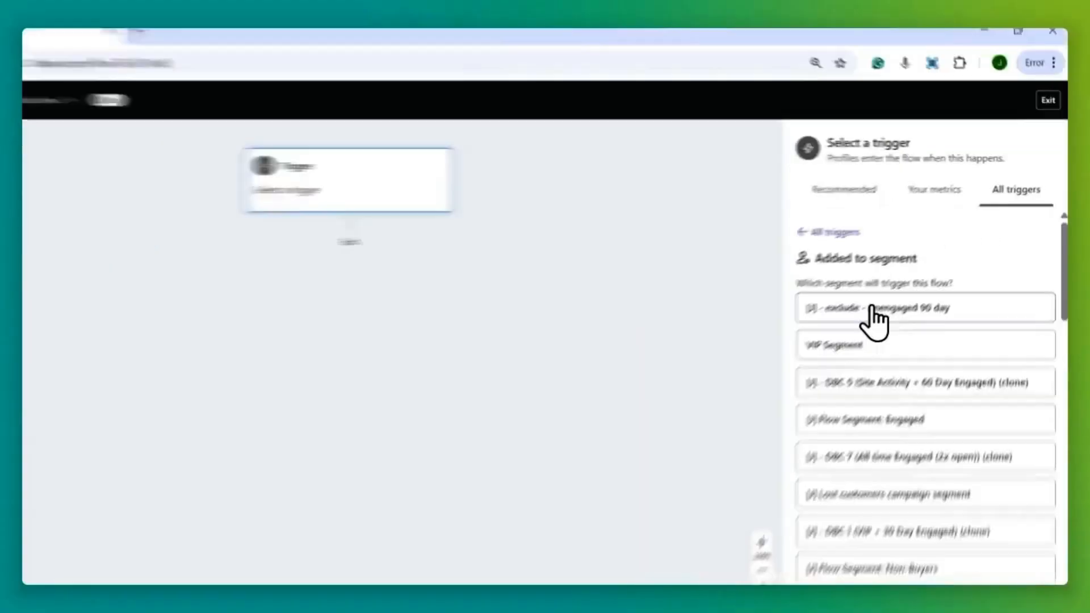
key("ctrl+f")
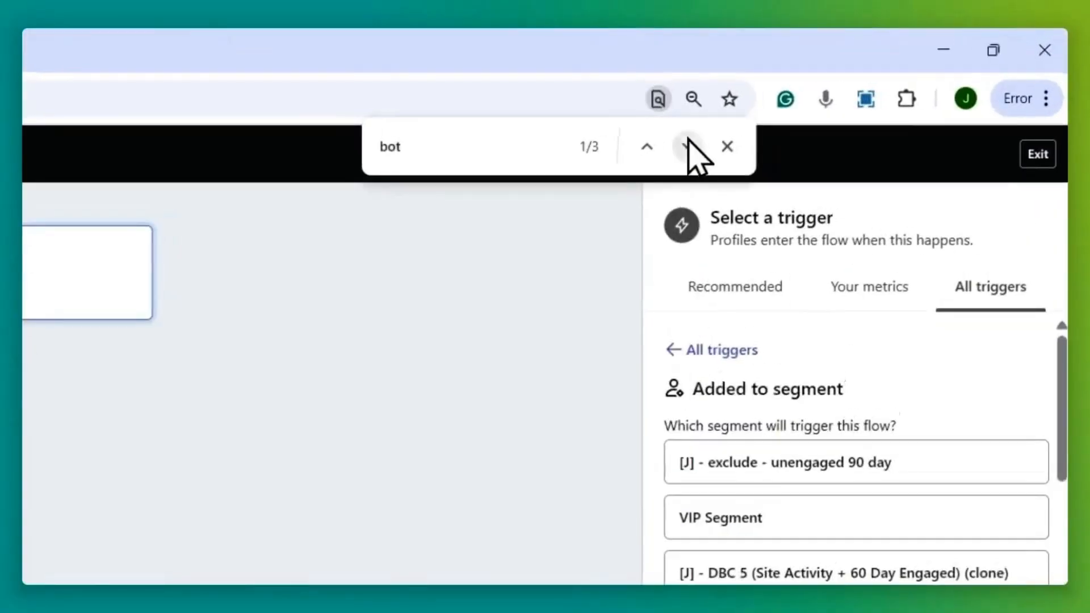
left_click(834, 101)
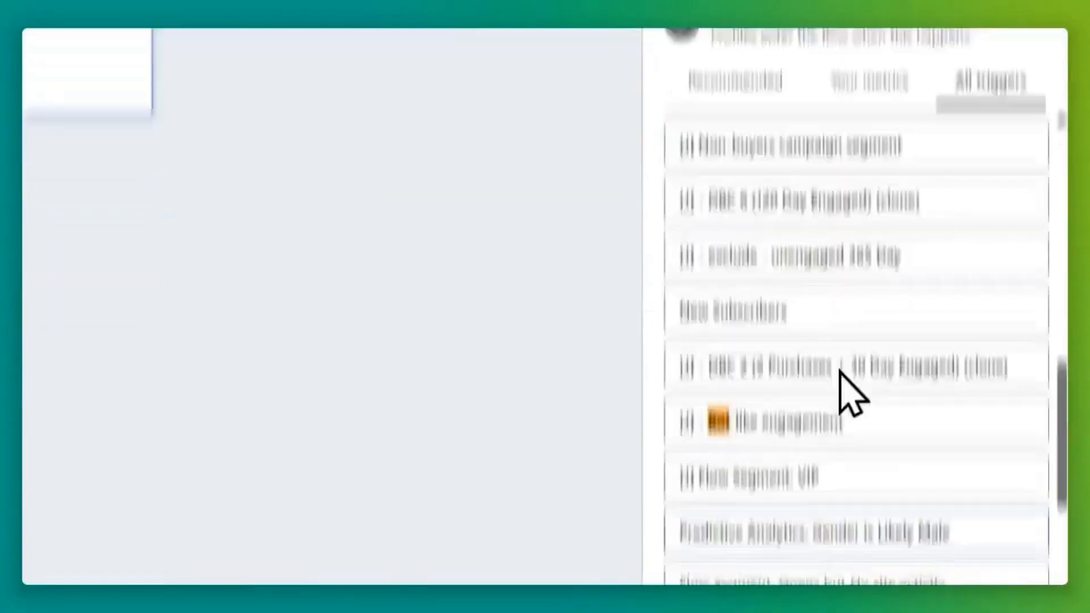
left_click(743, 279)
left_click(692, 548)
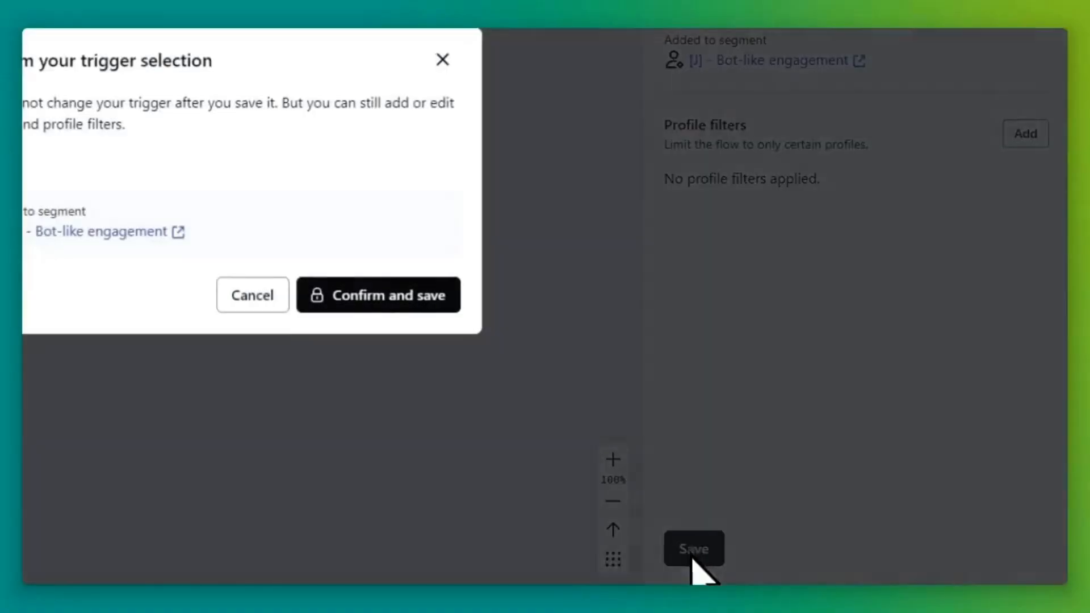
left_click(390, 300)
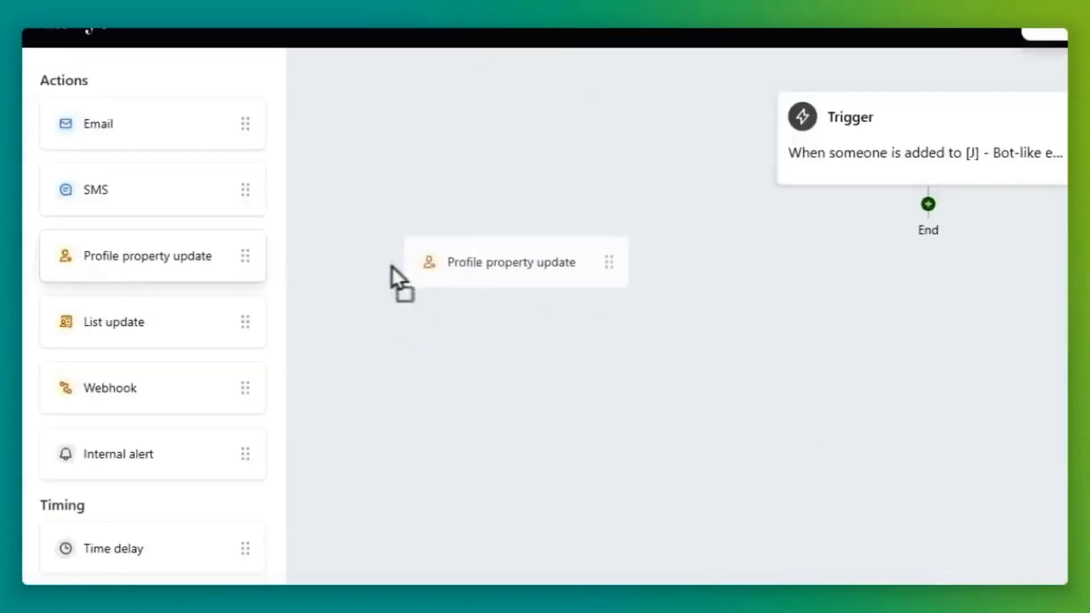
left_click_drag(389, 275, 477, 287)
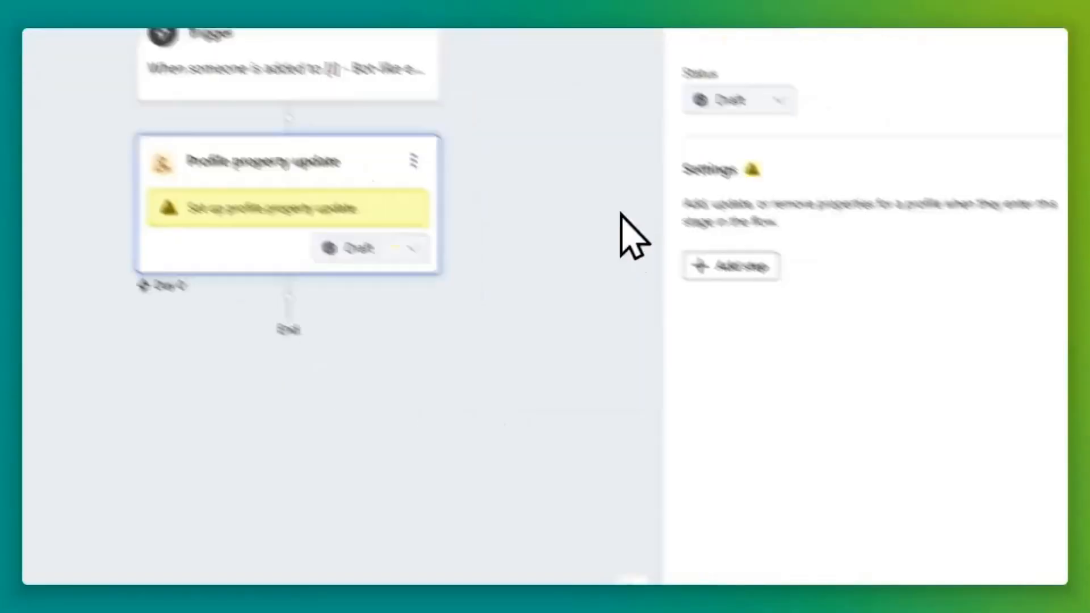
left_click(817, 335)
Make the step create a new property 'exclude from flows' with value 'yes'.
left_click(849, 406)
left_click(729, 345)
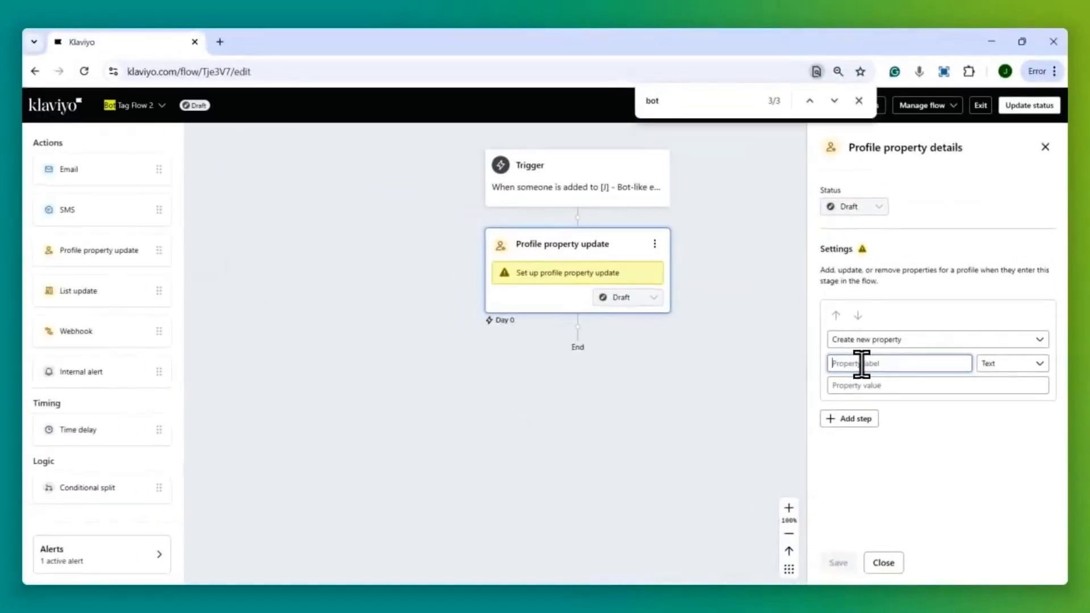
key("ctrl+0")
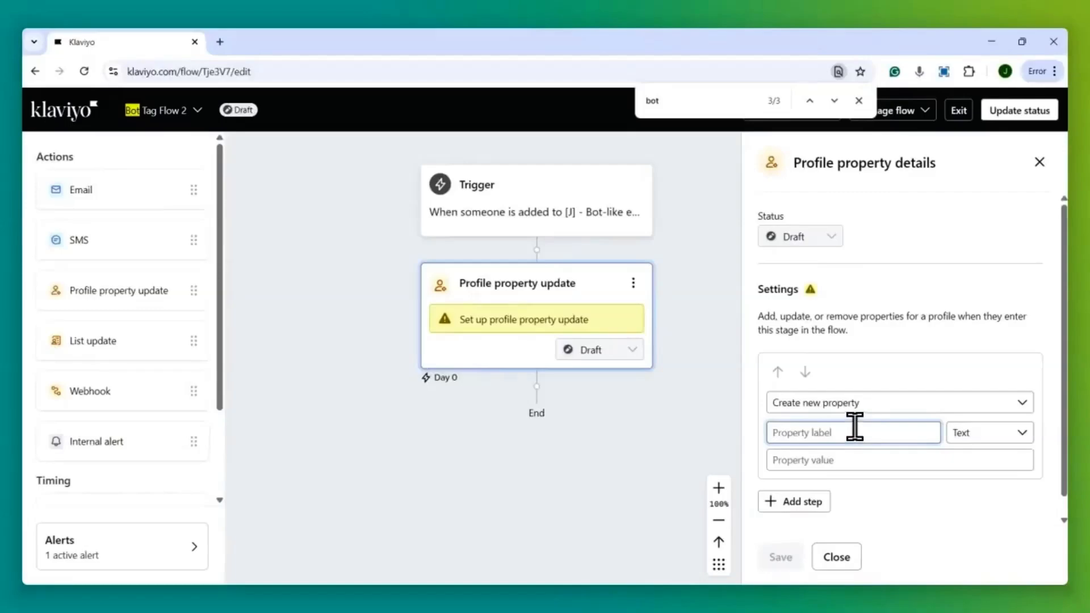
type("exclude from flows")
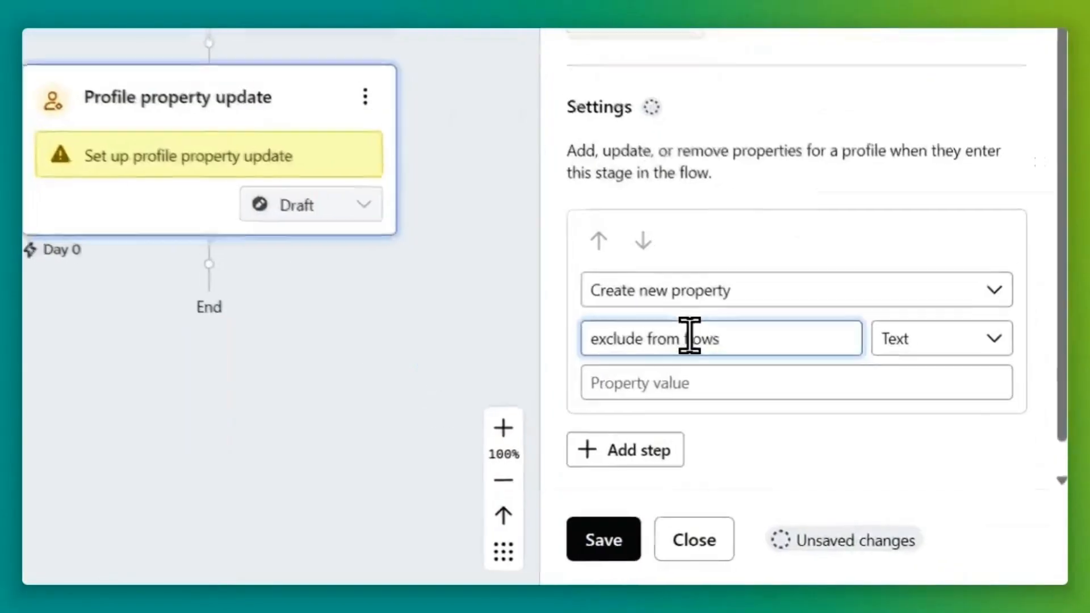
triple_click(840, 433)
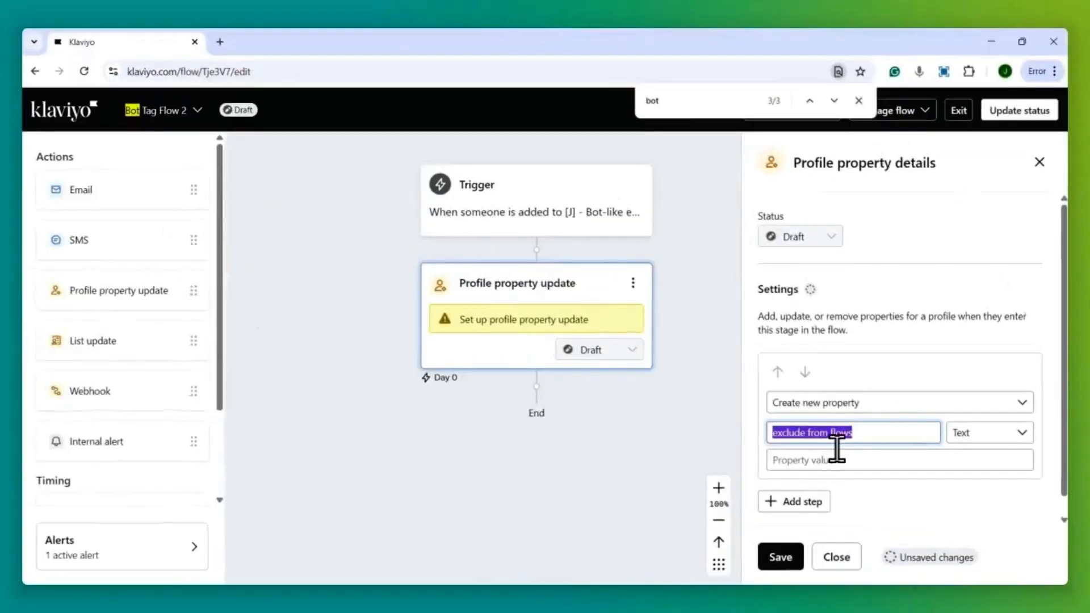
left_click(860, 439)
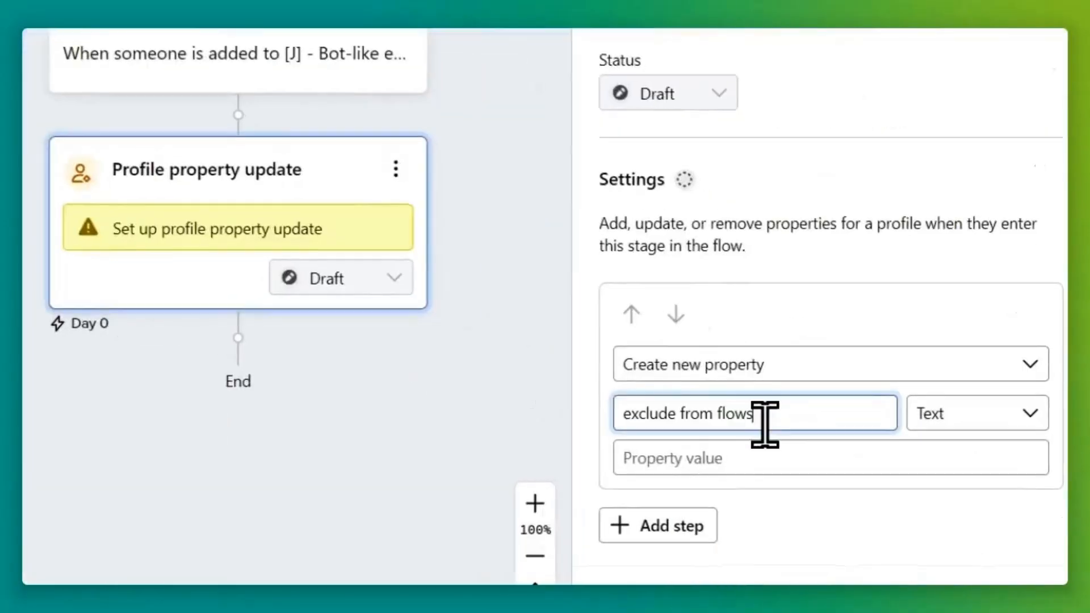
left_click_drag(857, 437, 708, 419)
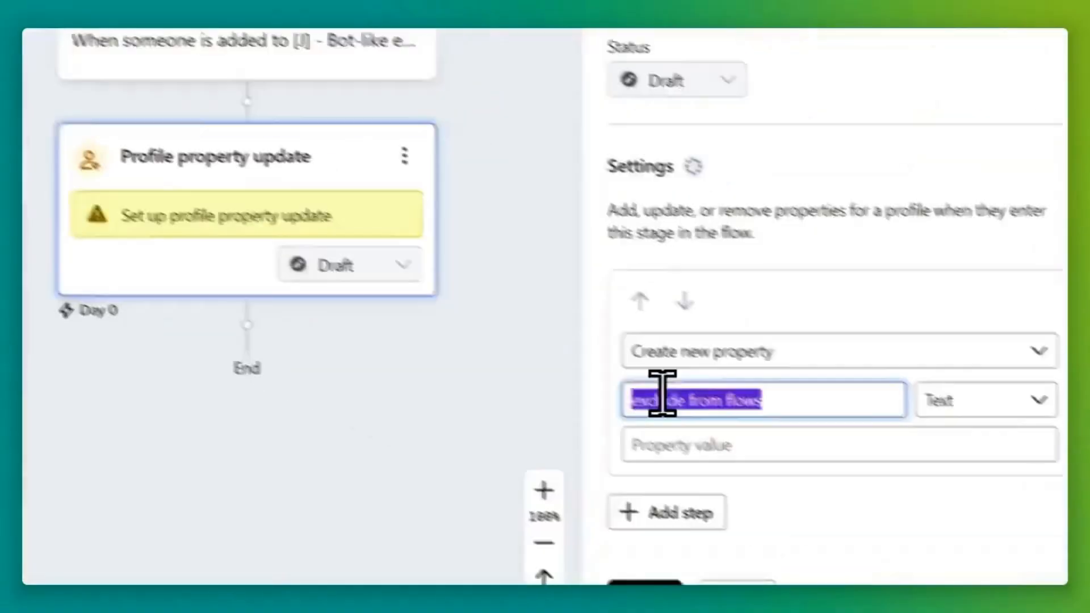
left_click(804, 406)
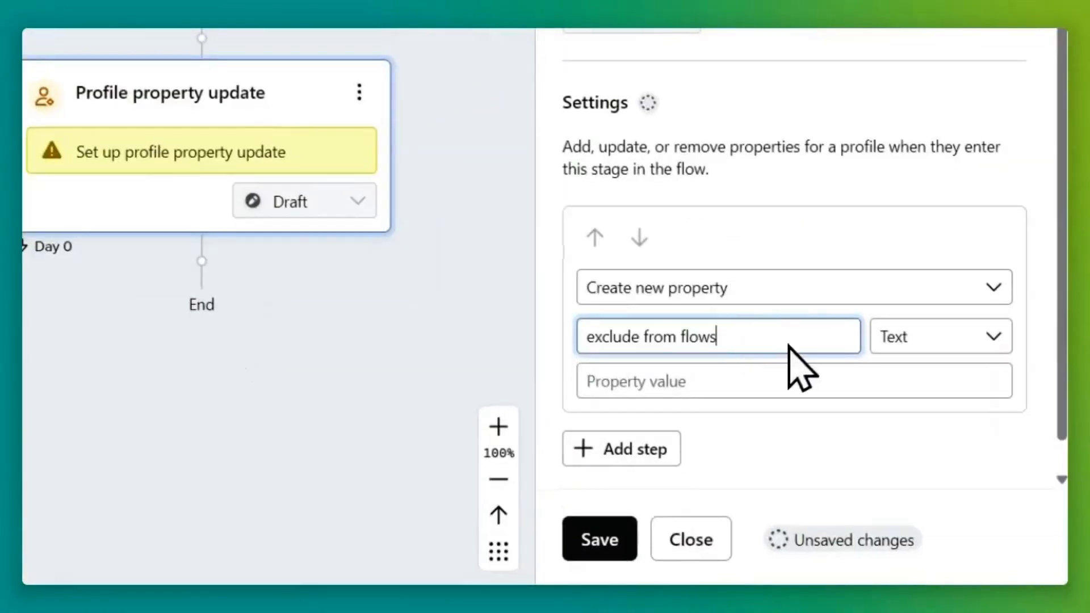
left_click(716, 392)
type("y")
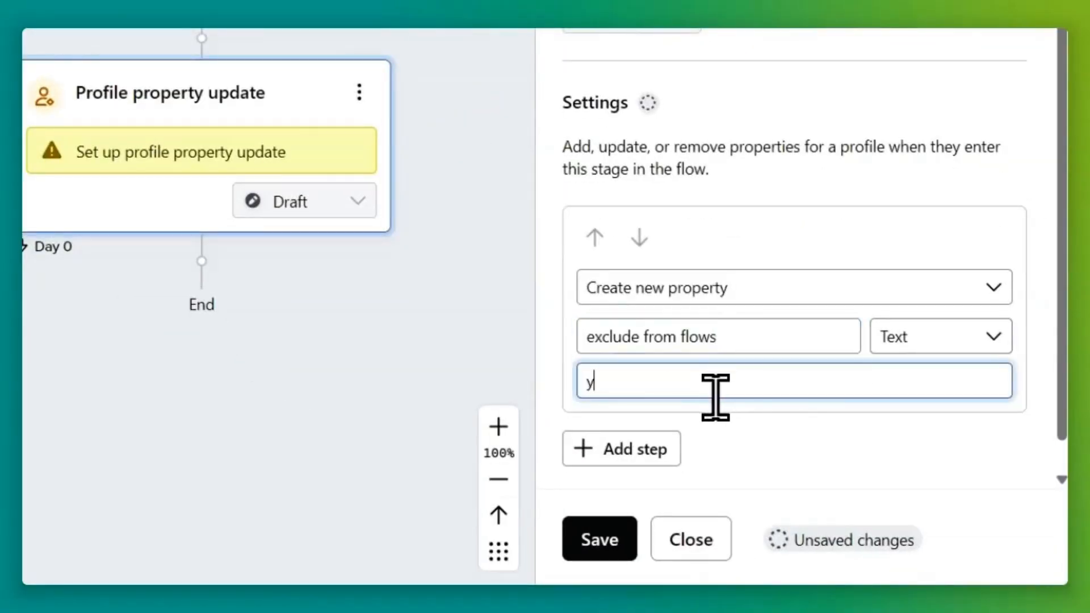
type("es")
left_click_drag(676, 384, 593, 382)
left_click(965, 486)
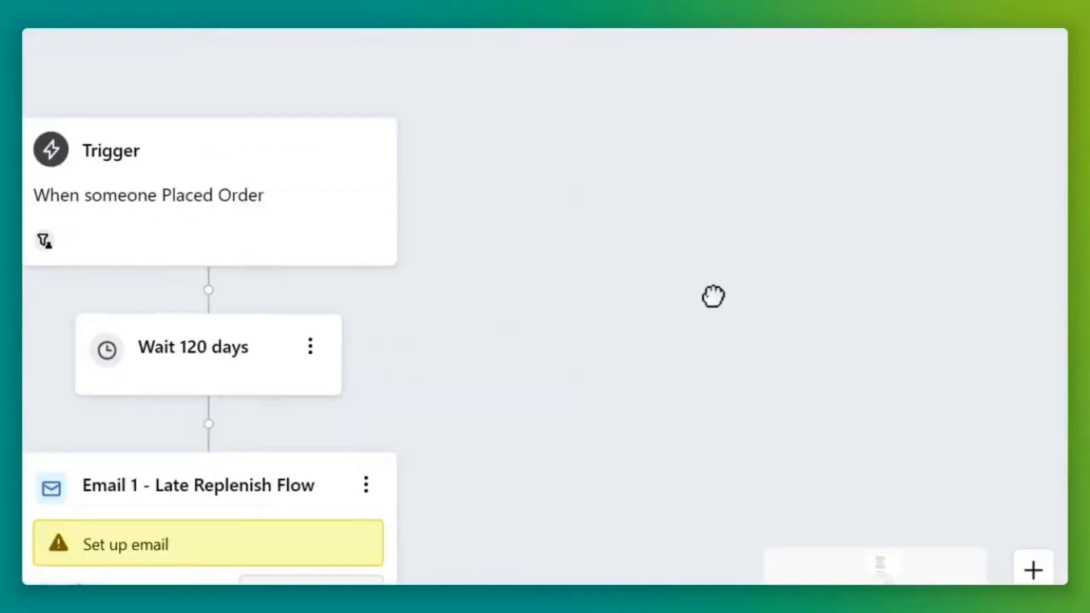
Open the Late Replenish Flow's trigger details.
left_click(347, 182)
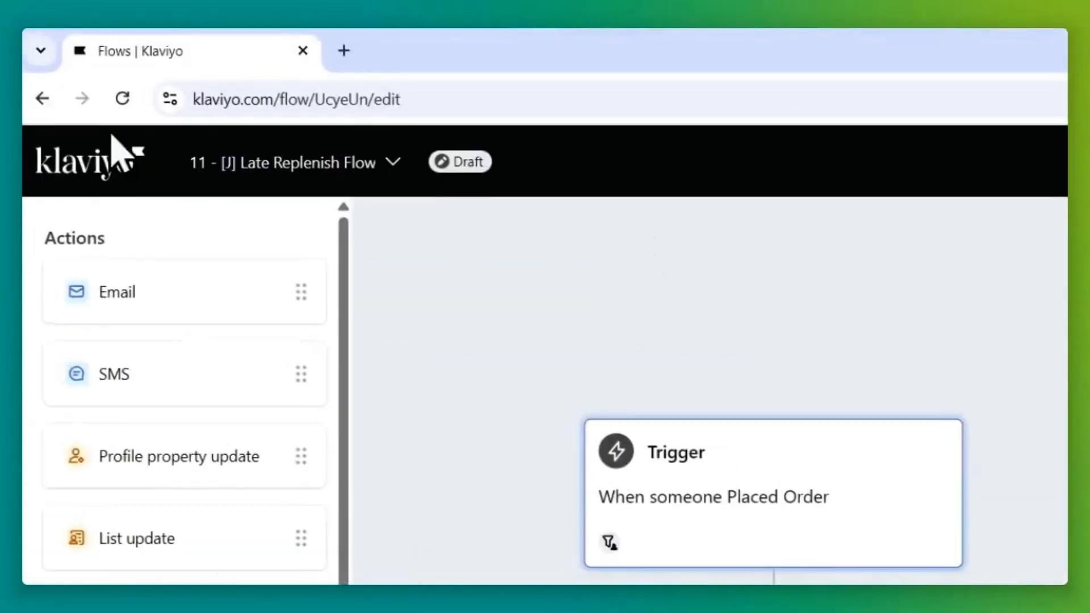
left_click(67, 164)
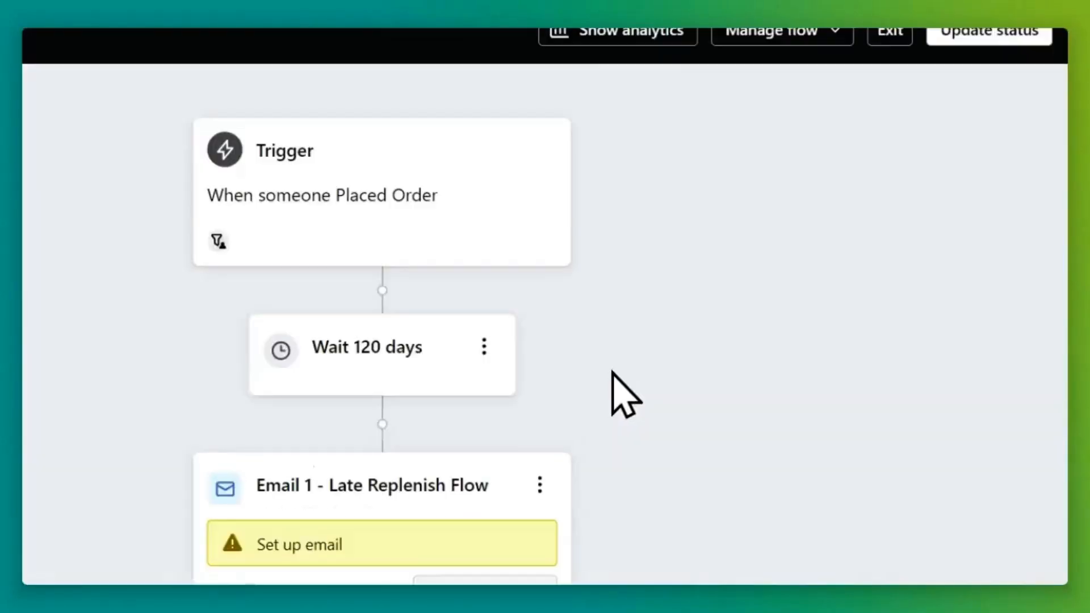
left_click(437, 231)
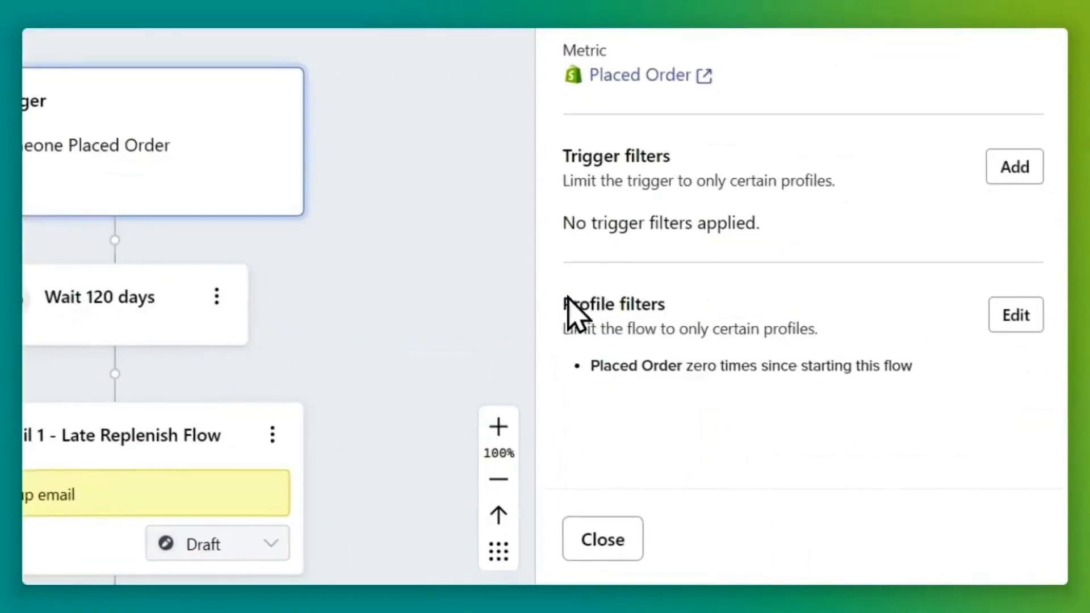
left_click_drag(760, 409, 832, 408)
Try adding an AND profile filter on 'exclude from flows', save, and return to Flows.
left_click(1030, 332)
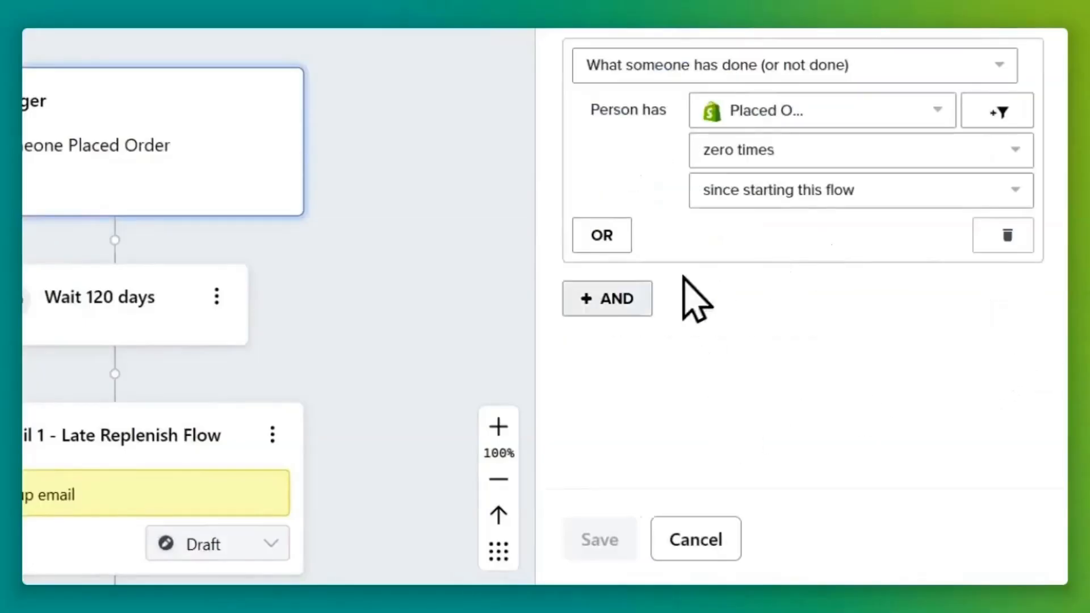
left_click(630, 298)
left_click(667, 364)
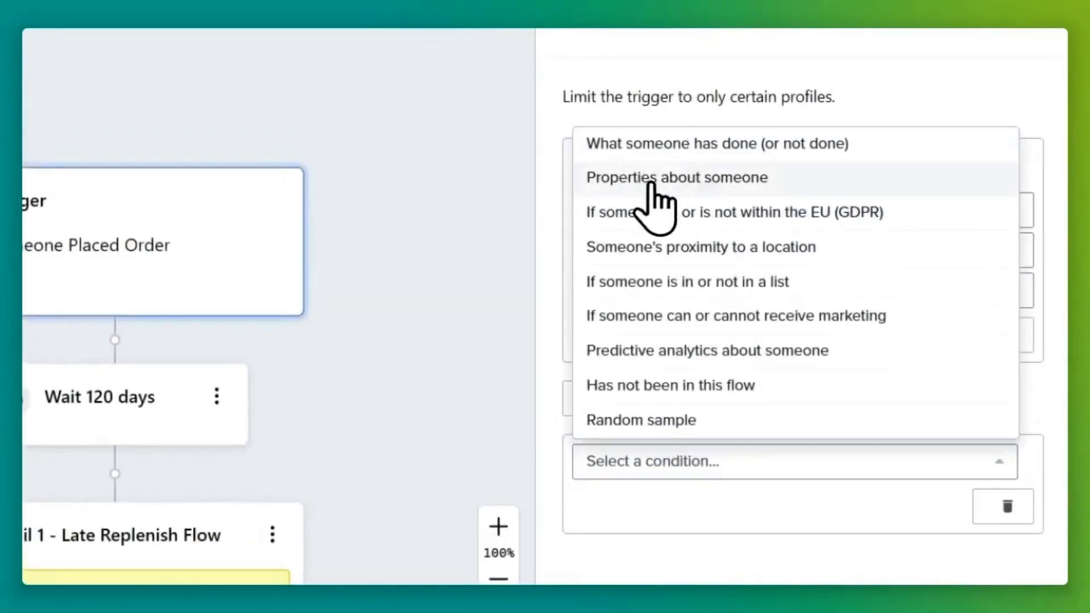
left_click(651, 178)
type("exclude from flows")
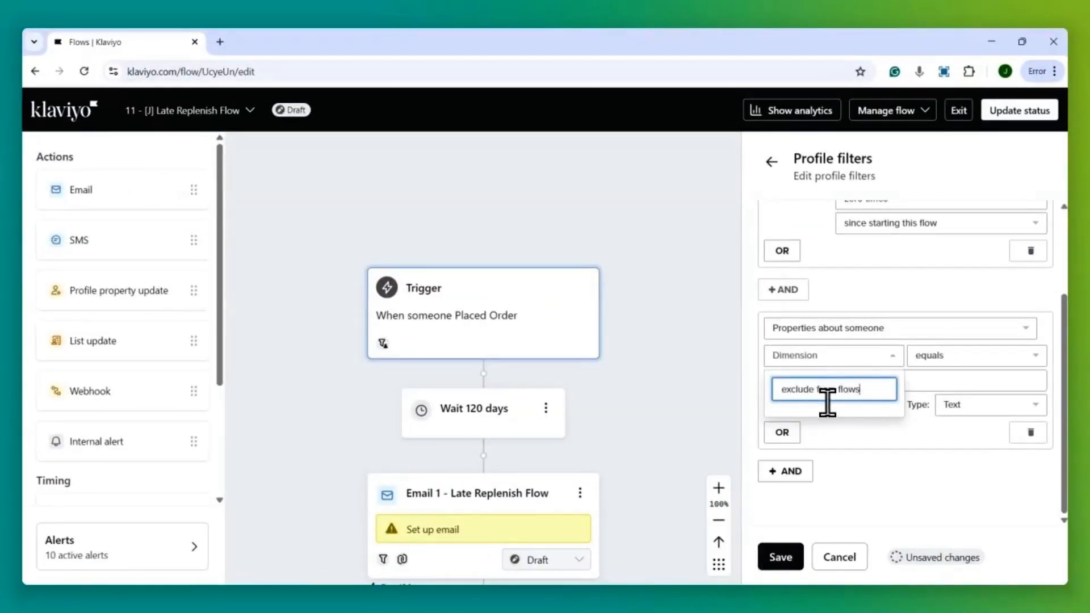
left_click(773, 554)
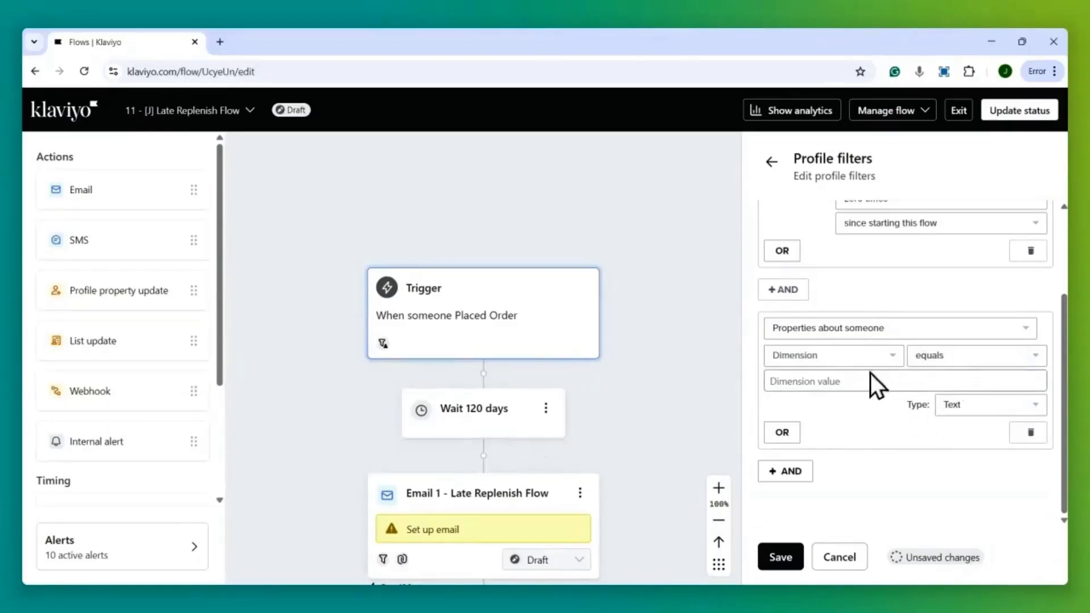
left_click(857, 357)
left_click(871, 392)
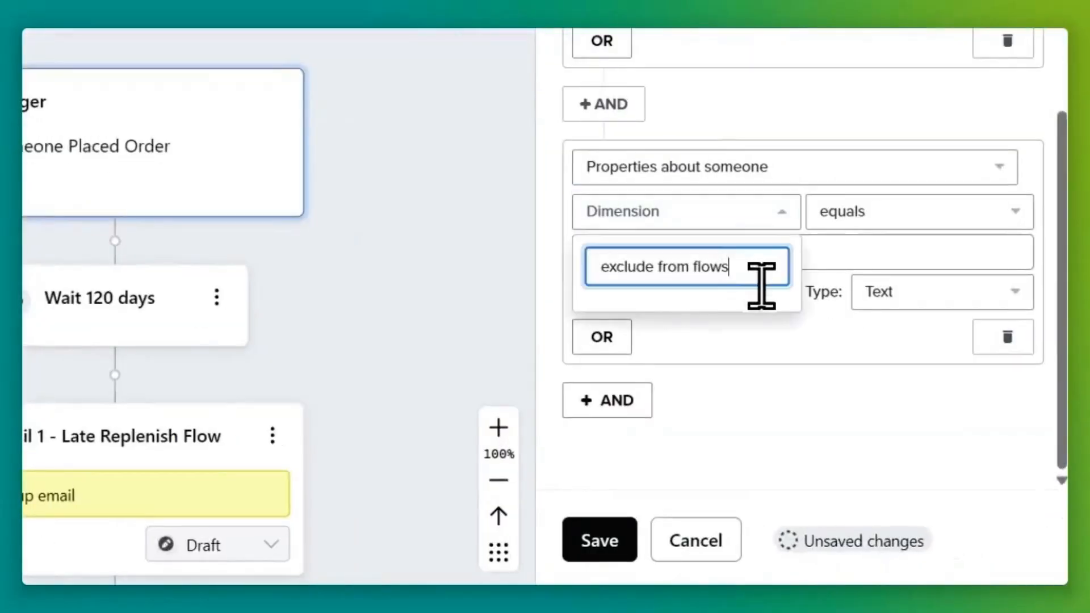
left_click(755, 359)
left_click(713, 219)
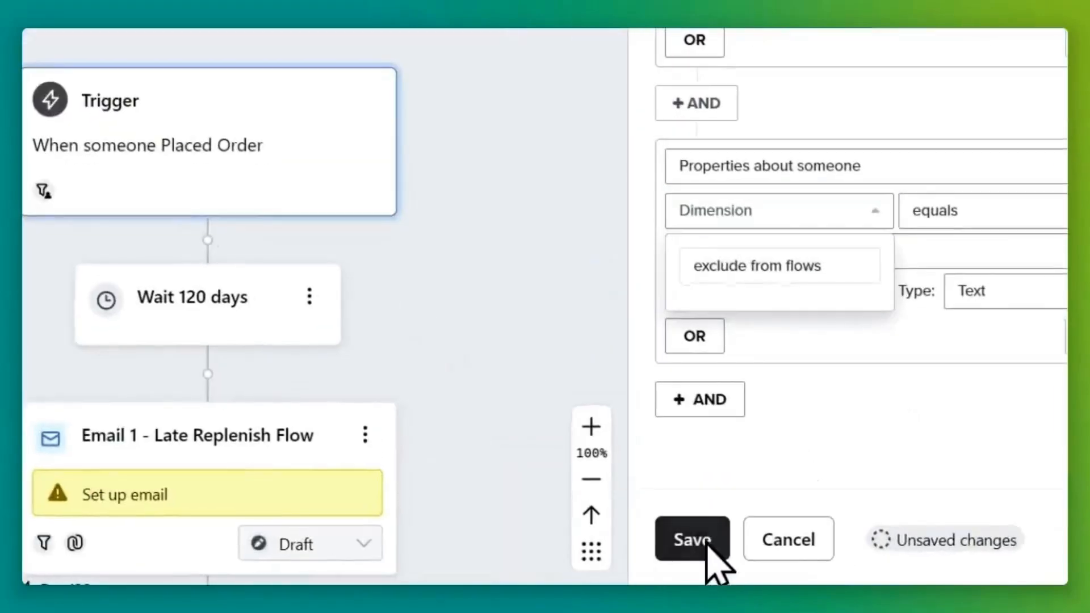
left_click(786, 559)
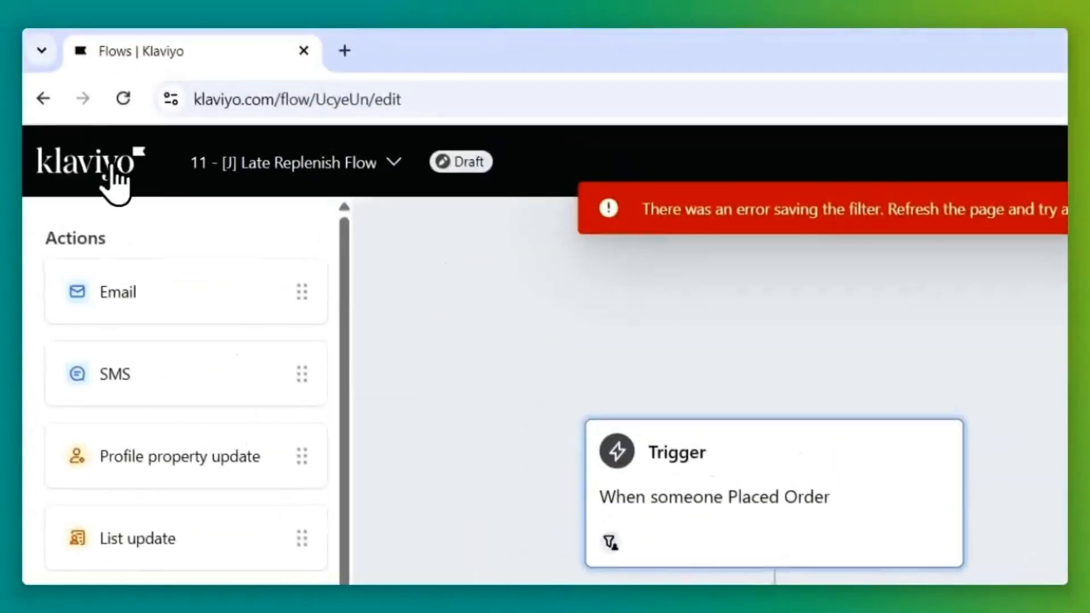
left_click(111, 169)
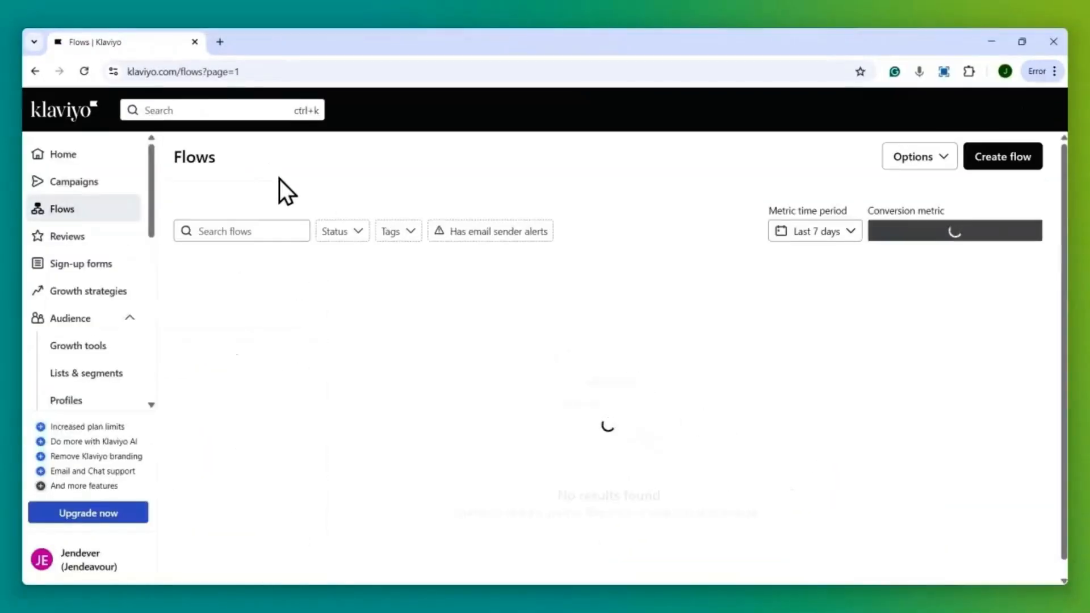
Add a custom property 'exclude from flows' to a test profile, then go to Flows.
left_click(91, 402)
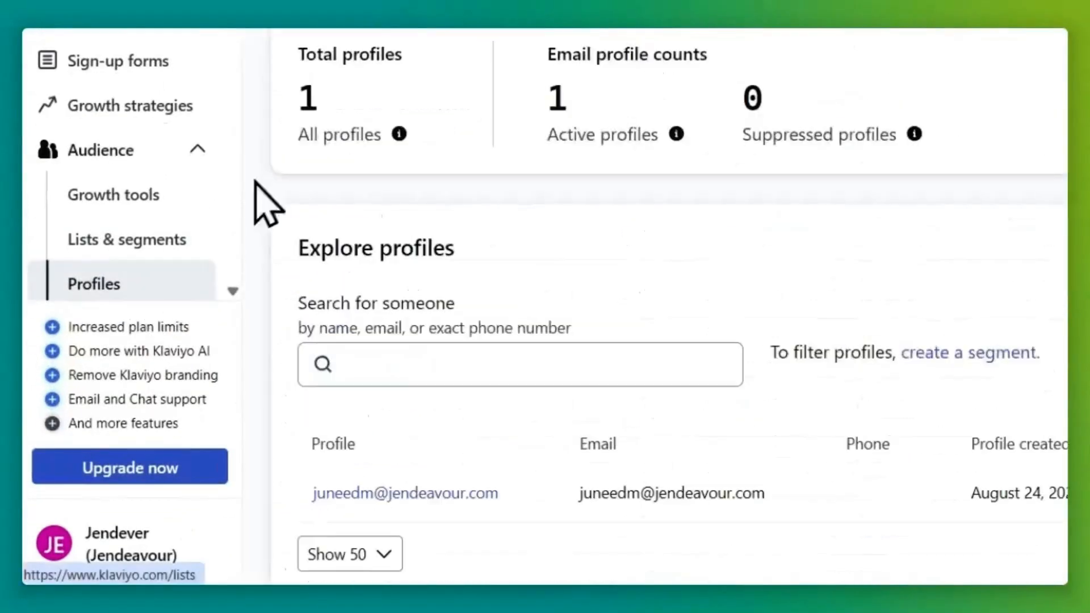
left_click(464, 491)
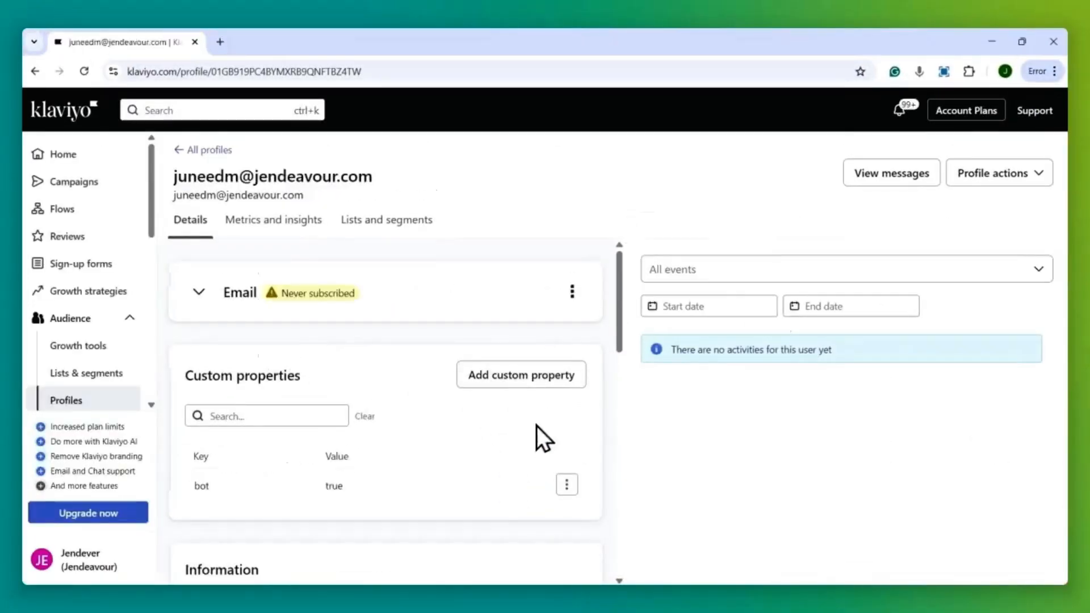
scroll(369, 408, "down", 1)
left_click_drag(187, 376, 329, 369)
left_click(760, 317)
left_click(592, 165)
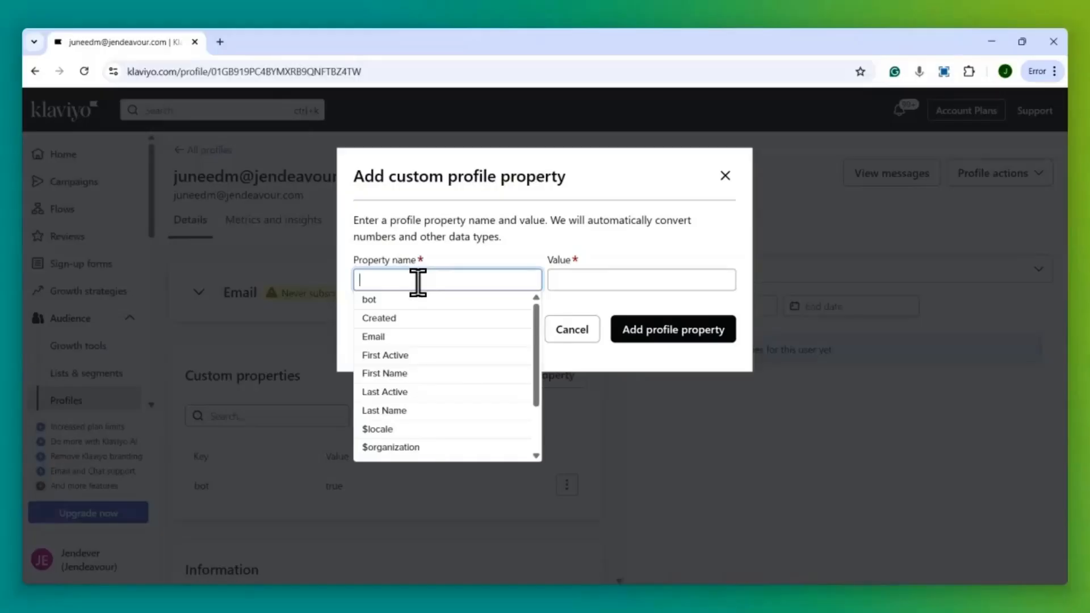
type("exclude")
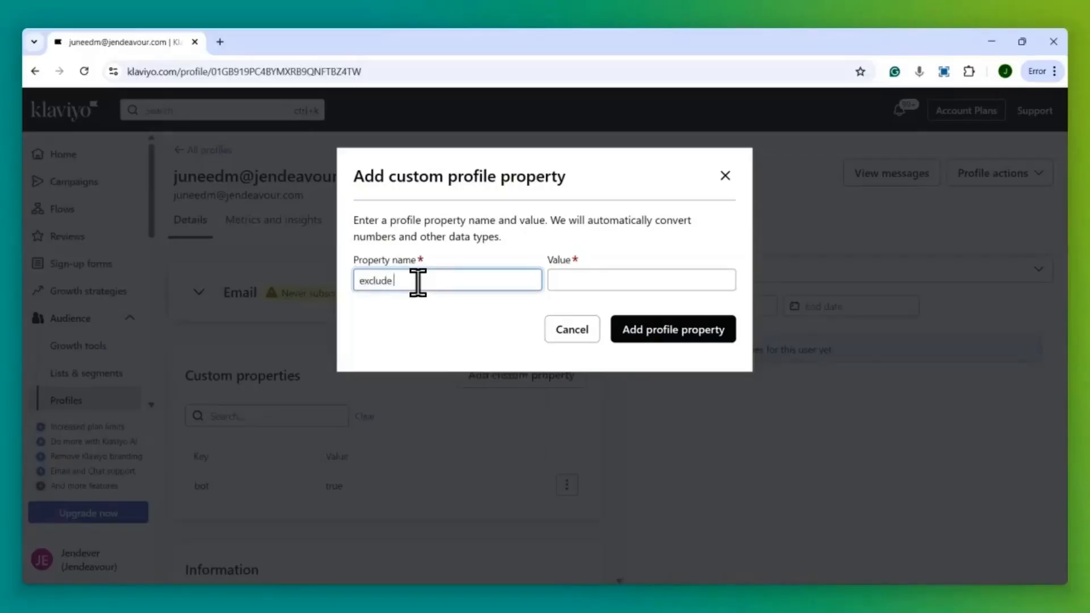
type(" from flows")
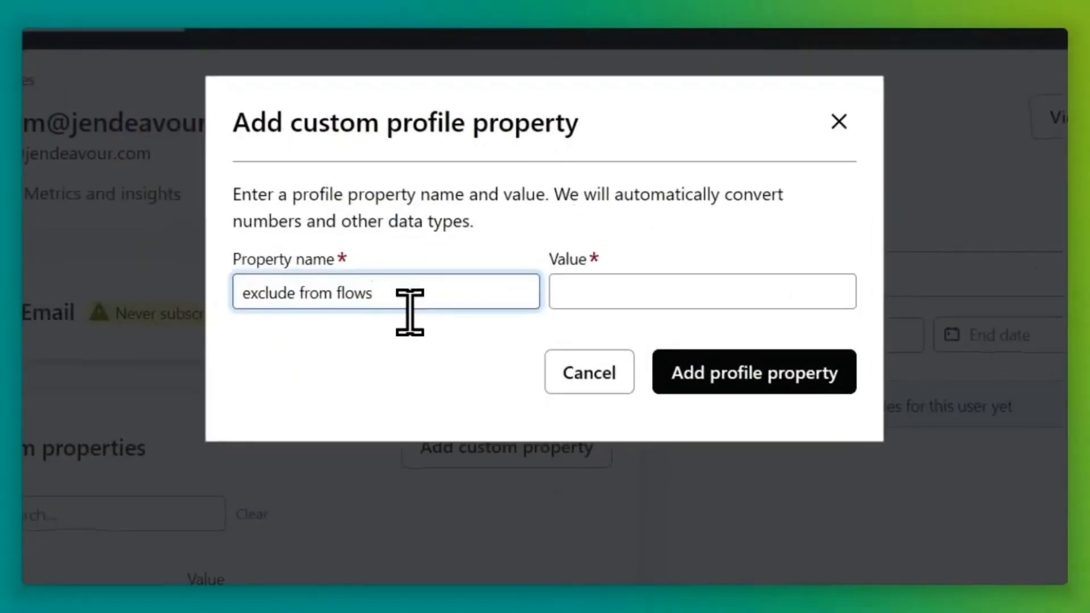
left_click(607, 290)
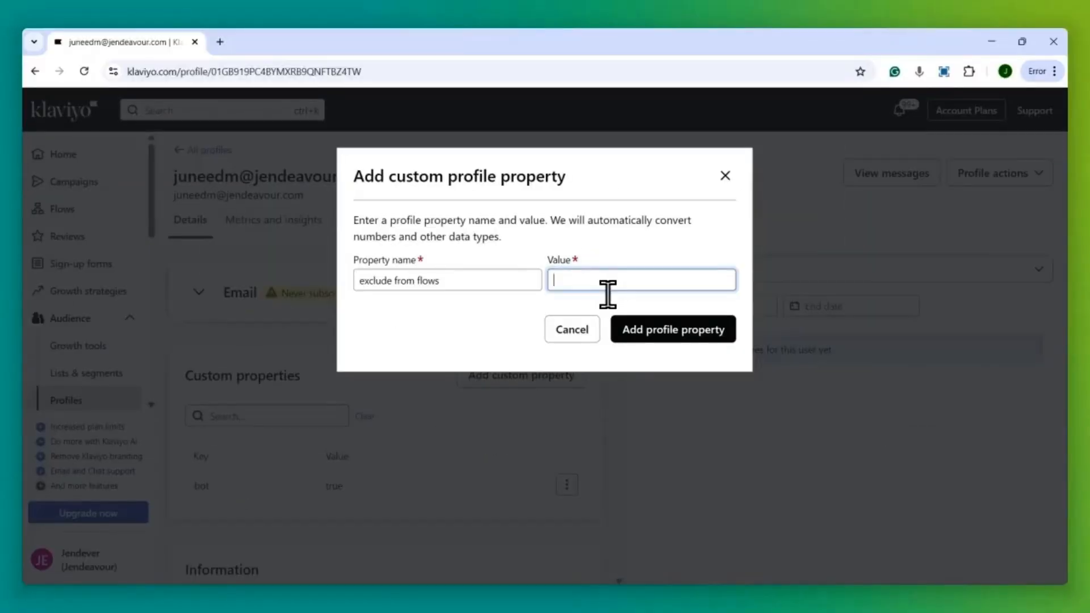
key("Return")
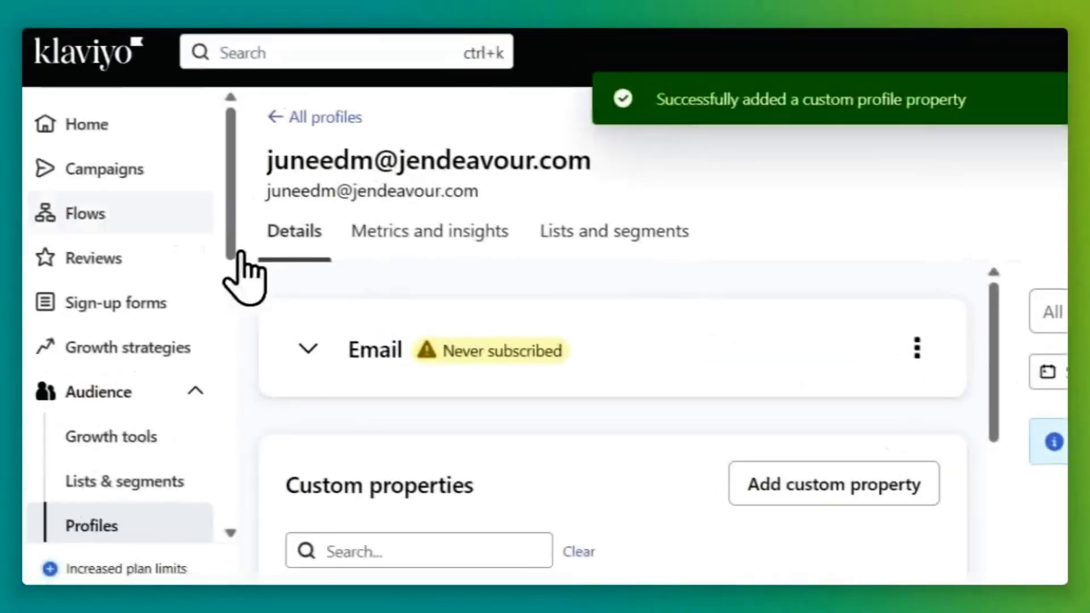
left_click(93, 205)
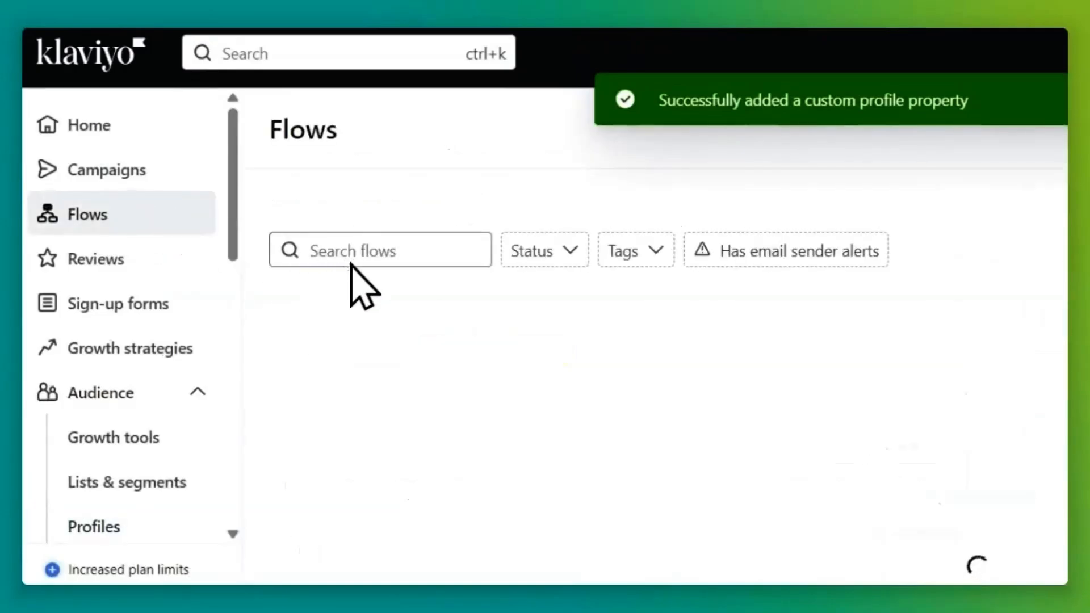
left_click(418, 348)
left_click(402, 201)
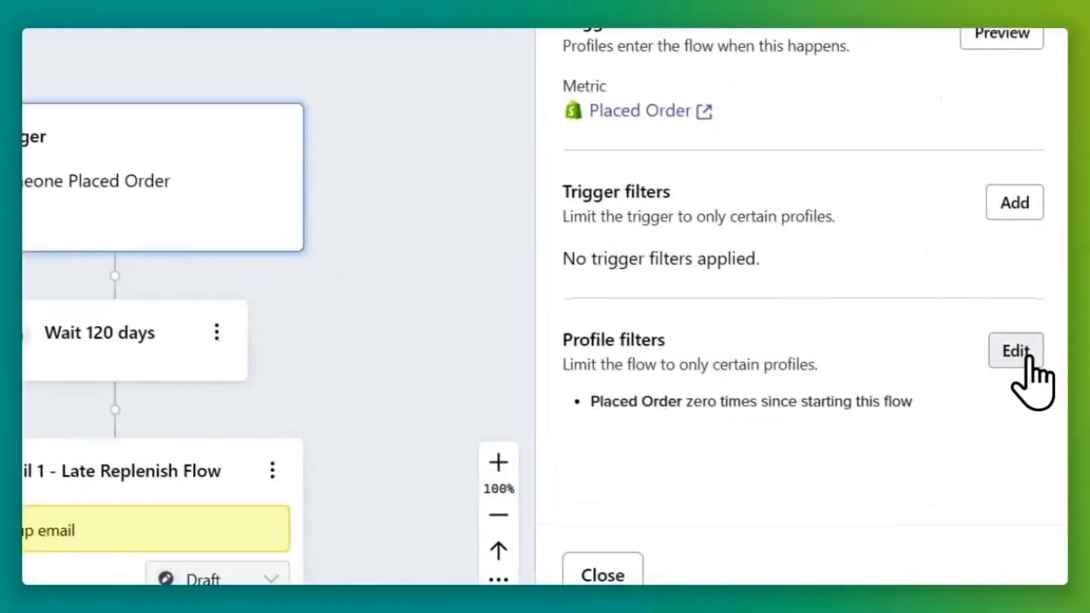
left_click(1028, 358)
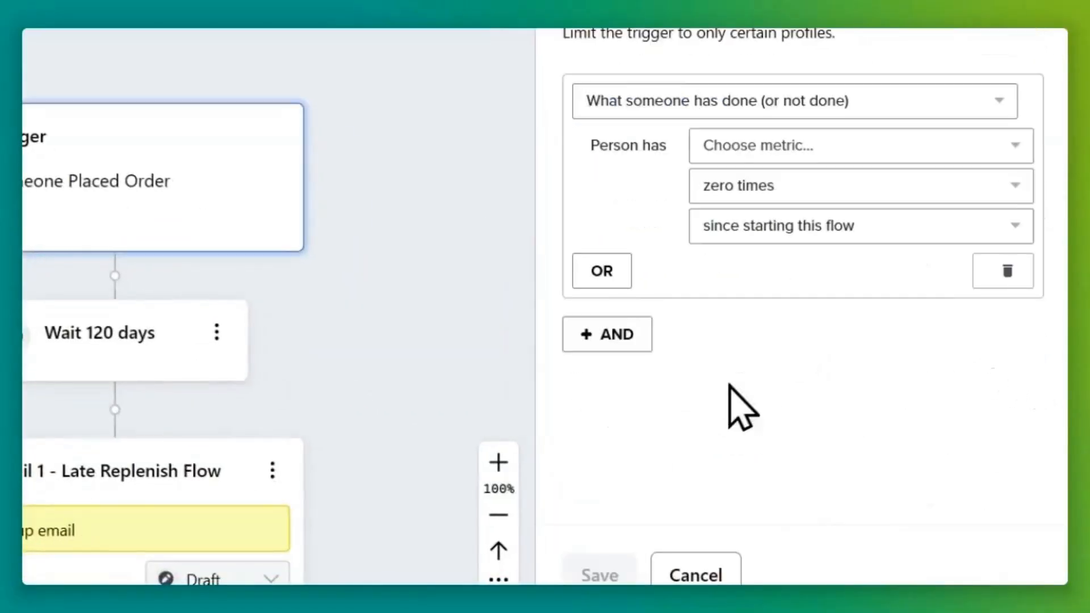
left_click(604, 333)
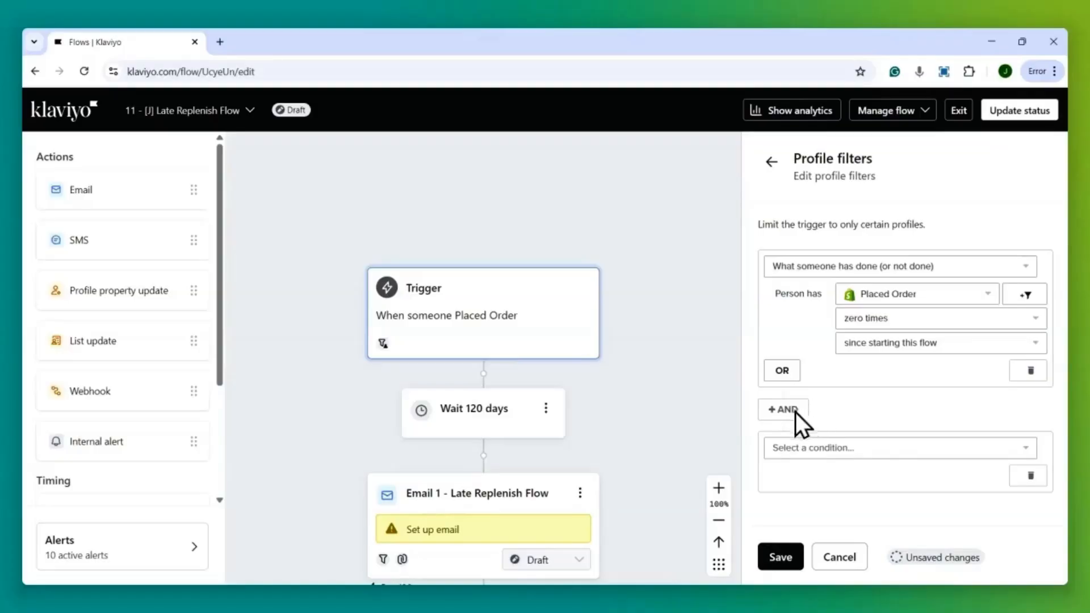
left_click(806, 447)
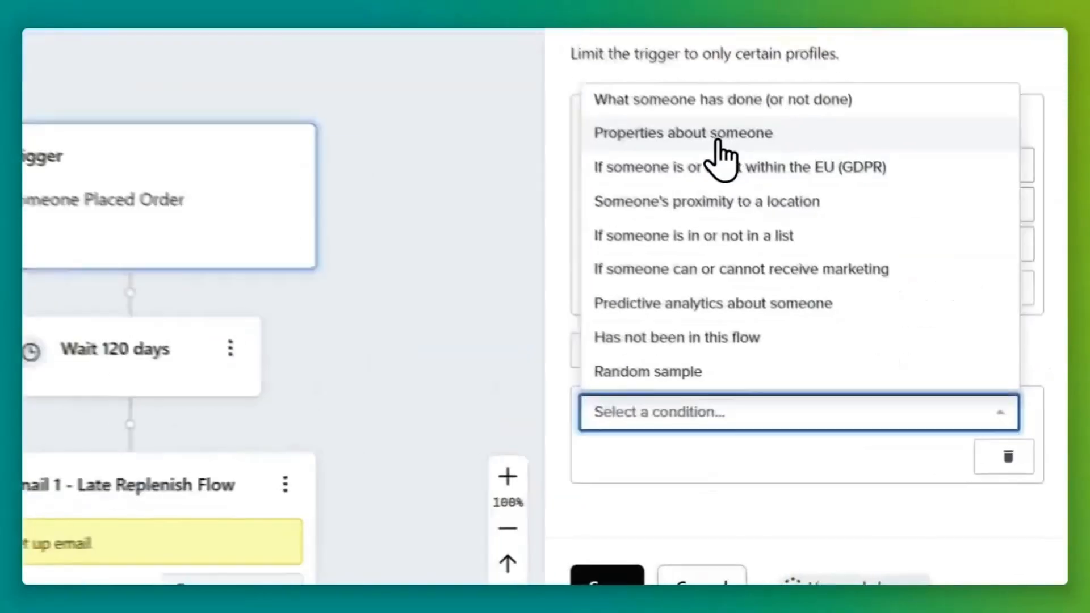
left_click(716, 136)
Set the condition to exclude from flows doesn't equal yes, save, and reopen the filters.
left_click(700, 461)
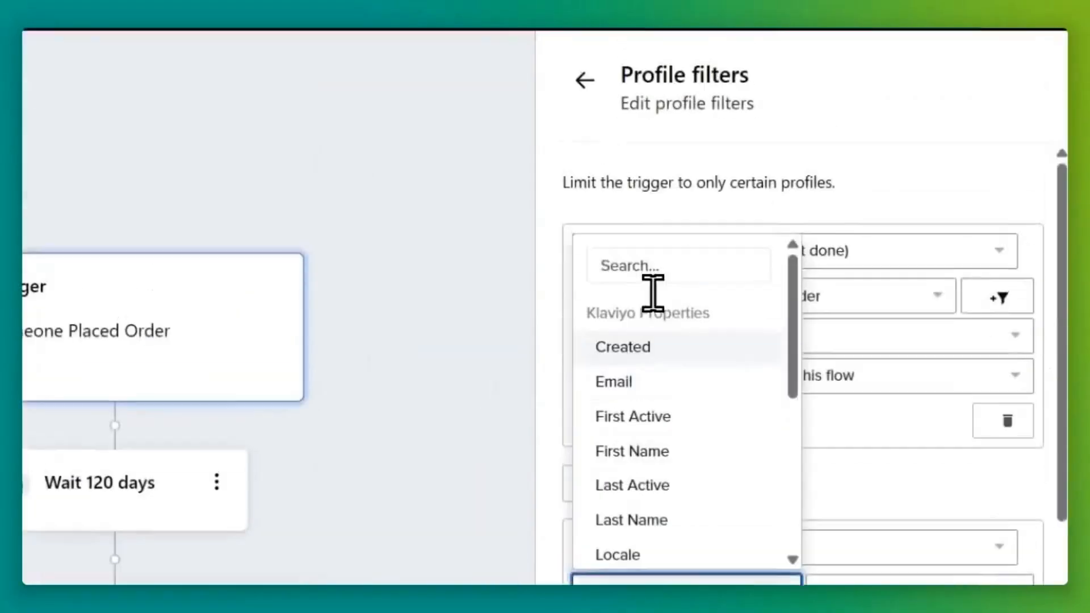
type("excl")
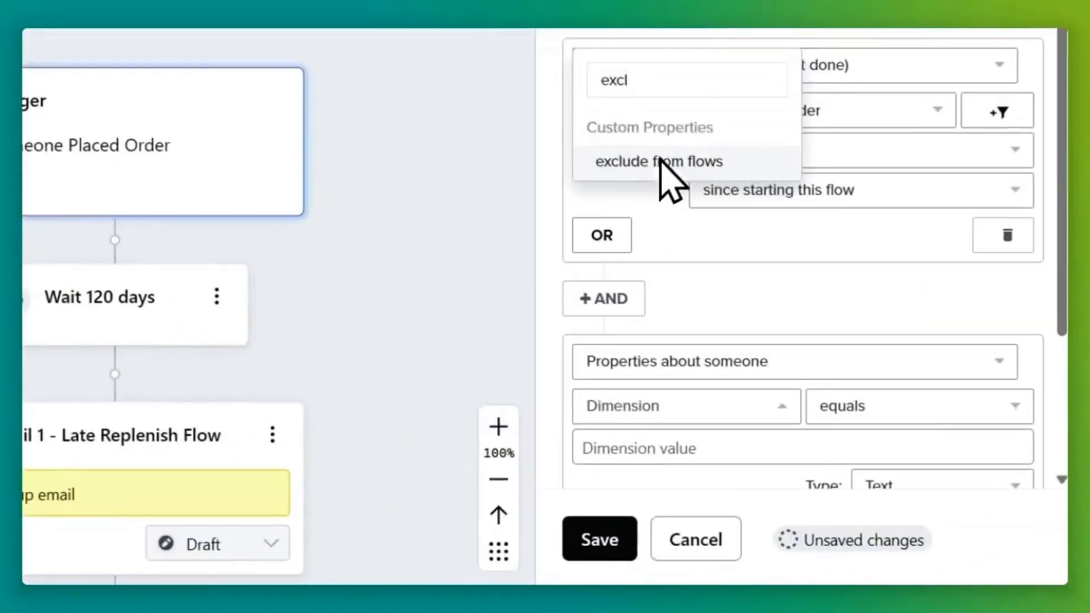
left_click(820, 327)
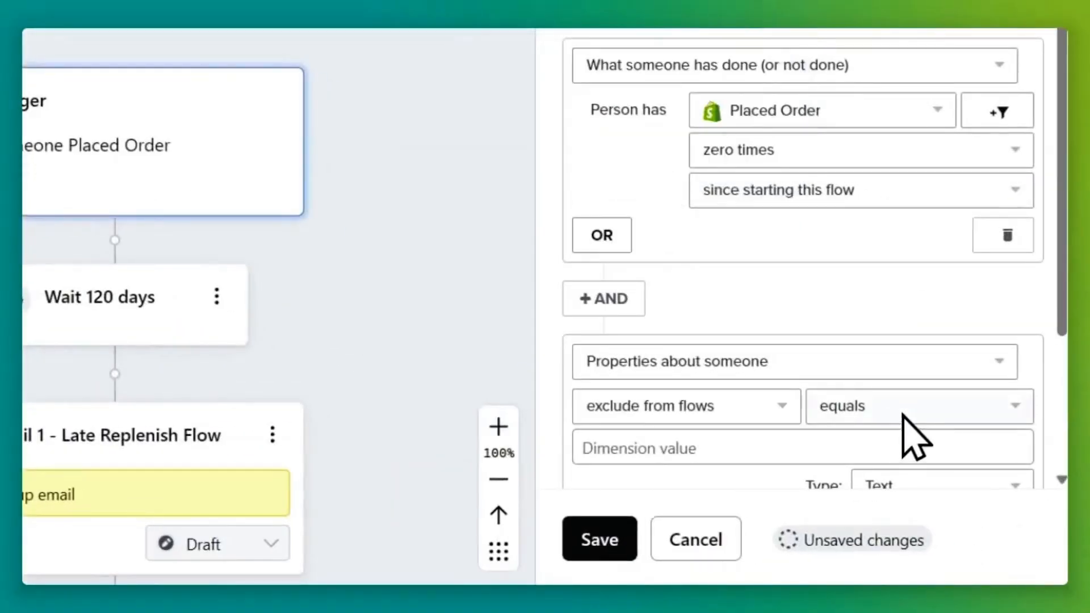
left_click(907, 250)
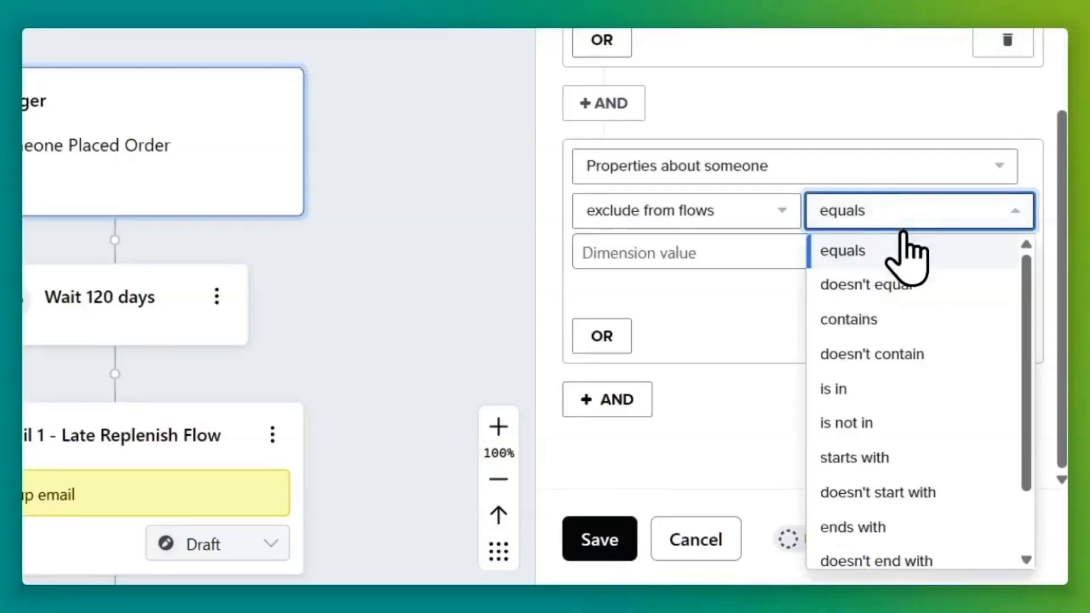
left_click(914, 297)
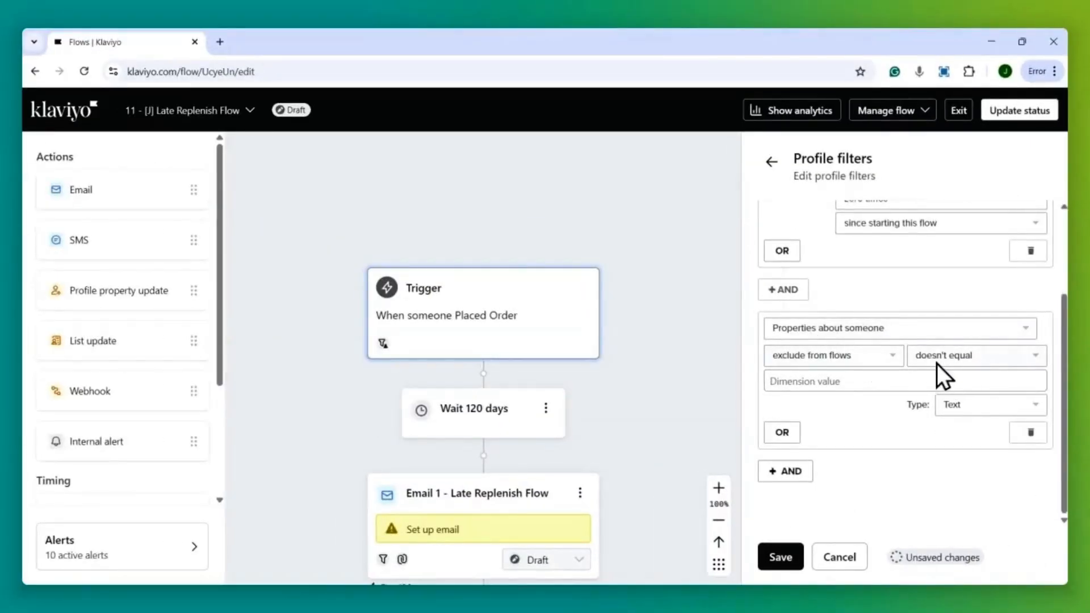
left_click(864, 380)
left_click(837, 399)
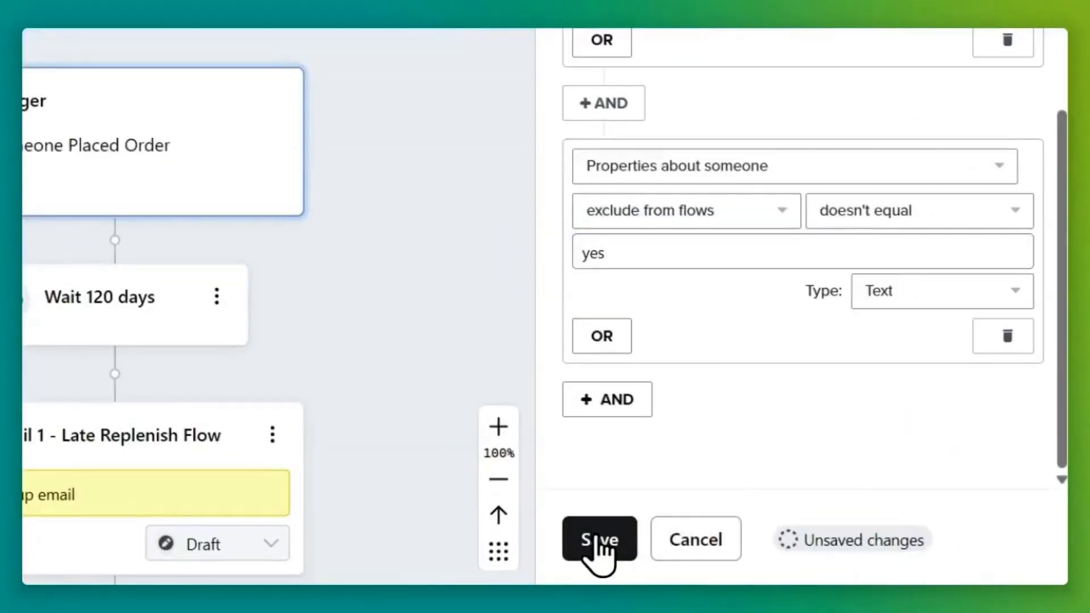
left_click(598, 542)
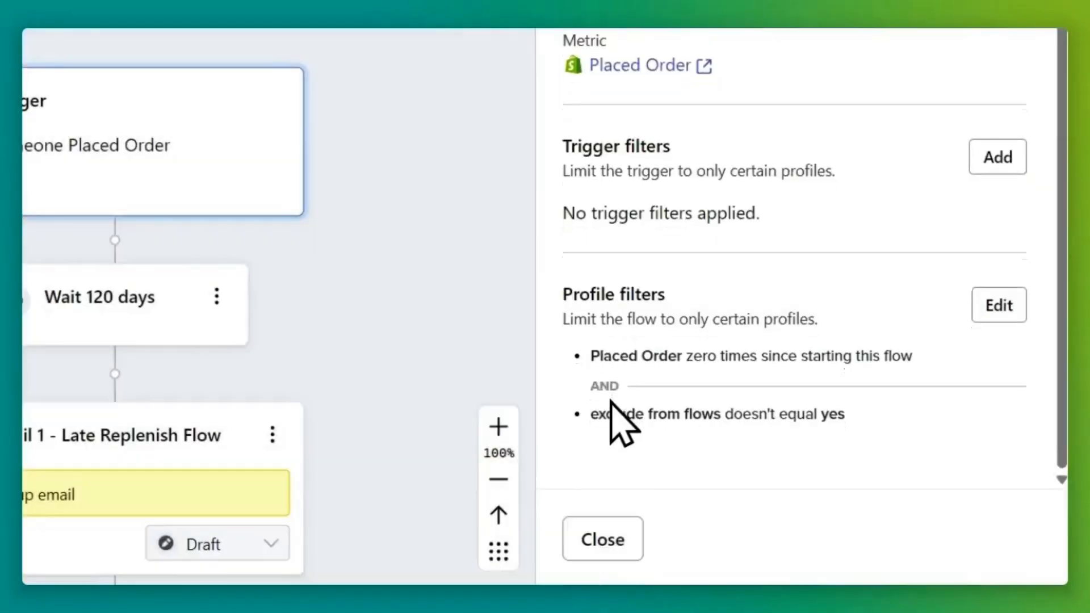
left_click_drag(591, 414, 861, 431)
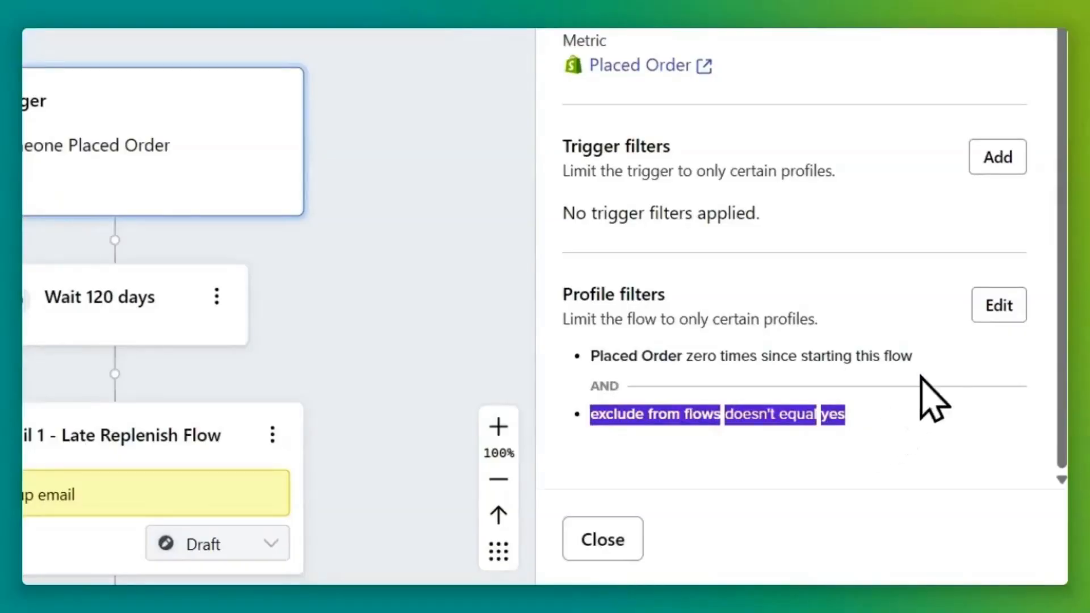
left_click(977, 304)
scroll(868, 369, "down", 3)
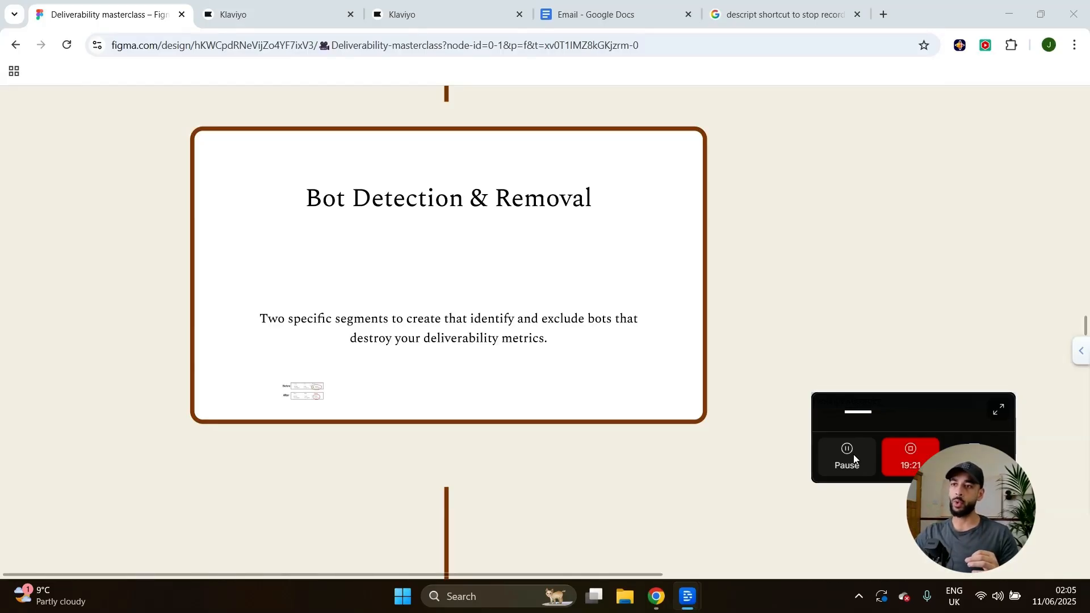
Scroll the Figma board to the Bot Detection & Removal card about two bot-excluding segments.
scroll(474, 369, "up", 2)
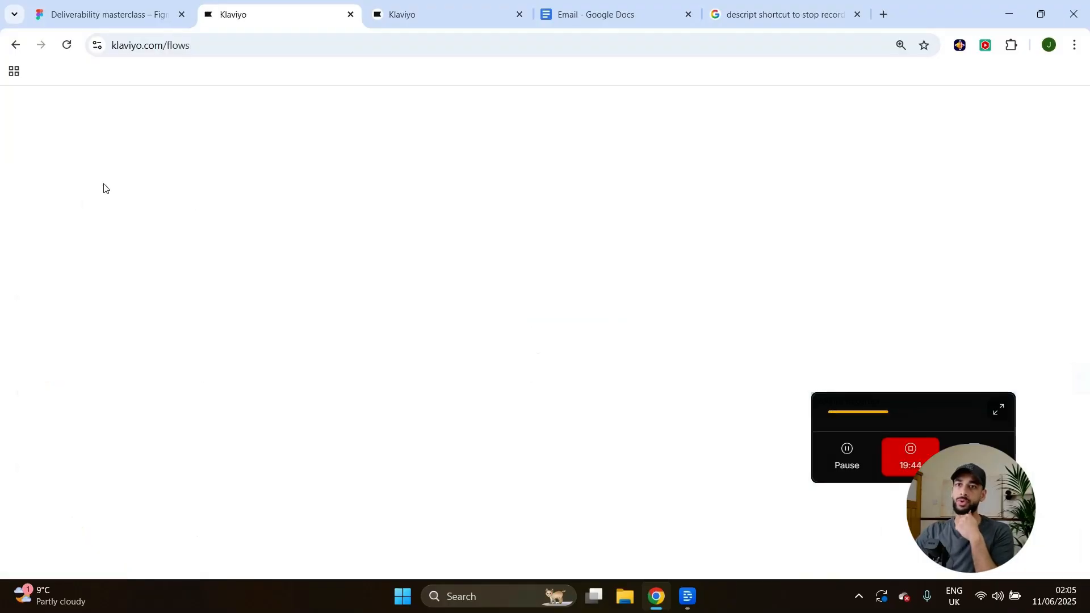
Start a blank segment from Lists & segments via Create New > Create segment, ready to name.
left_click(93, 198)
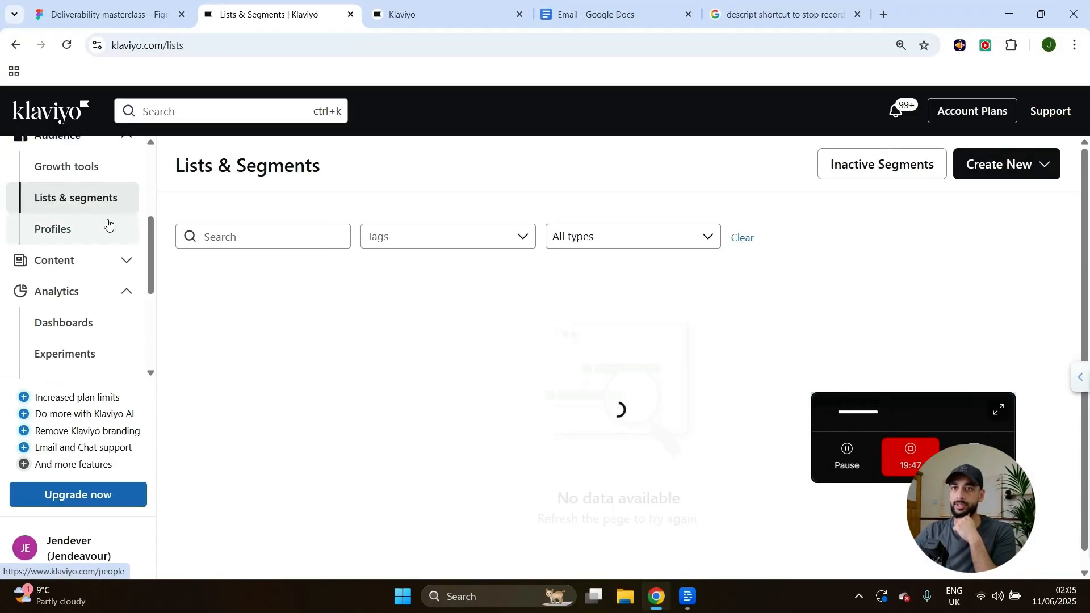
left_click(983, 165)
left_click(937, 241)
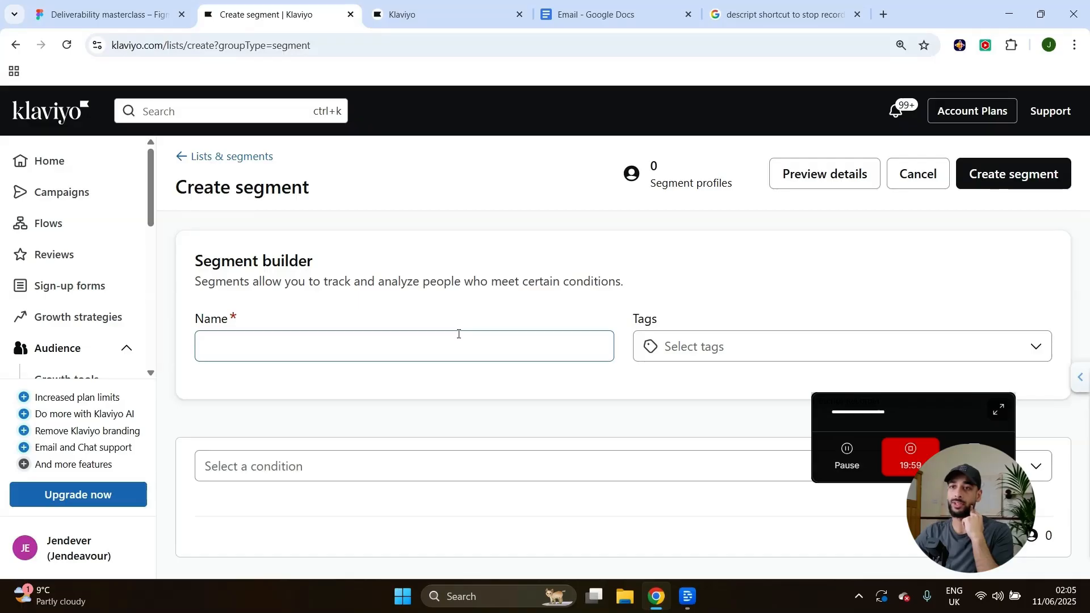
left_click(459, 334)
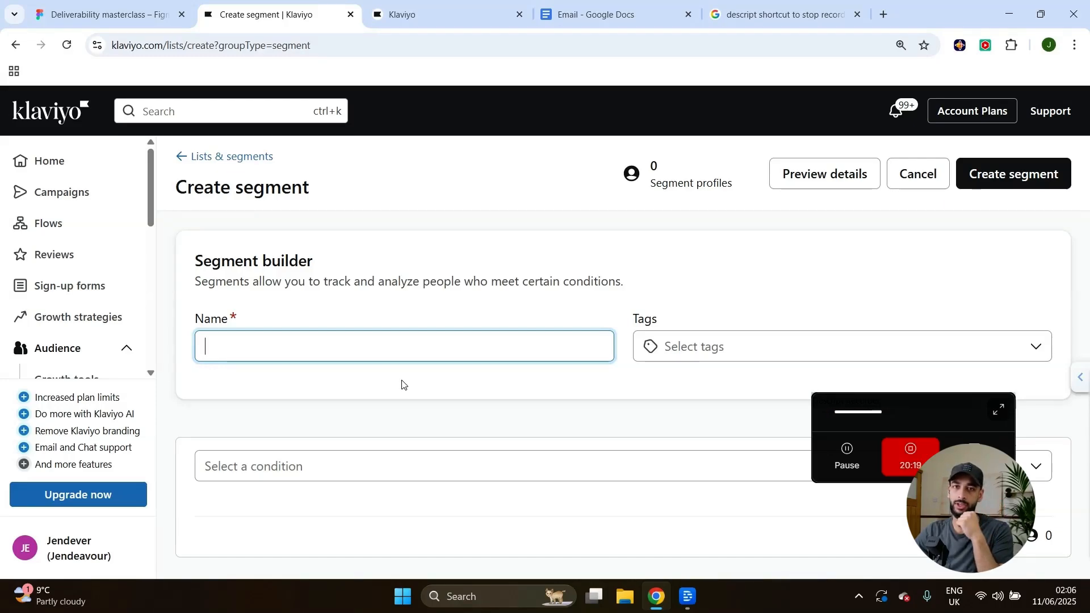
Name the new segment '120 day unengaged'.
left_click(399, 386)
left_click(339, 347)
type("120 ")
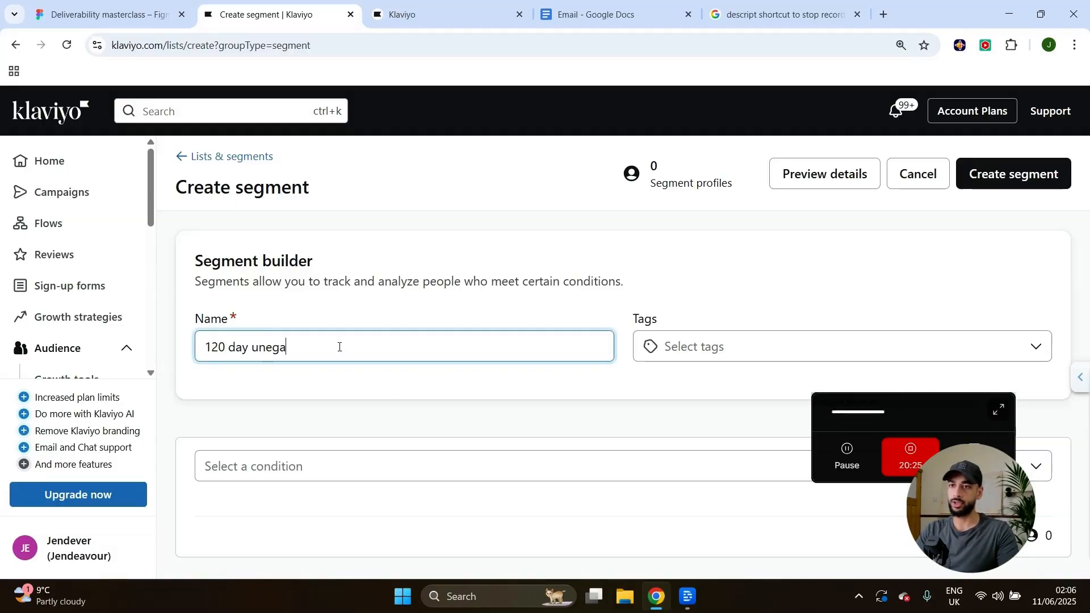
type("day unengag")
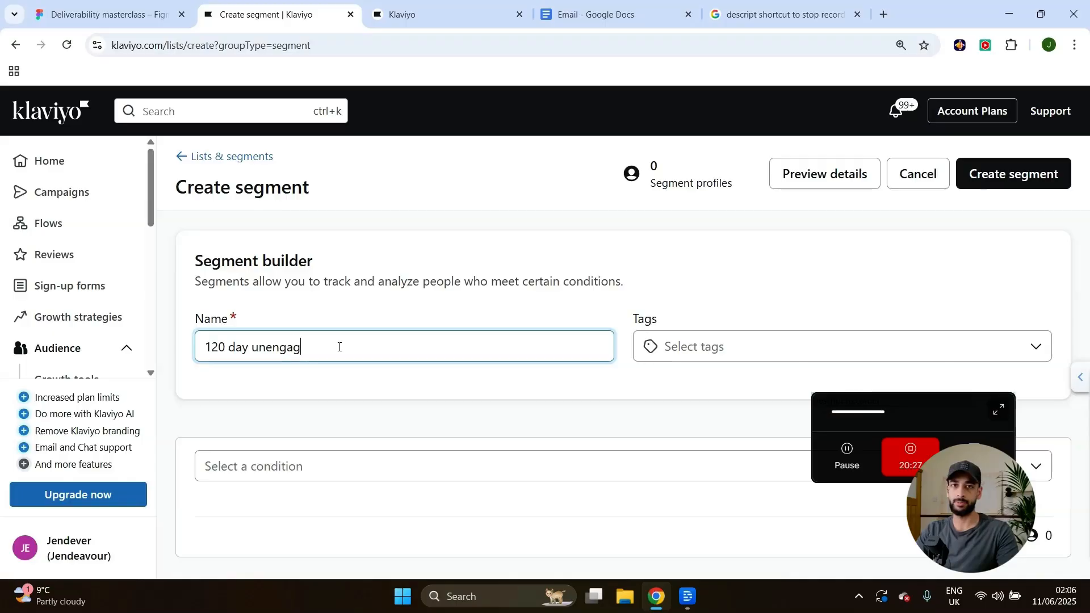
type("ed")
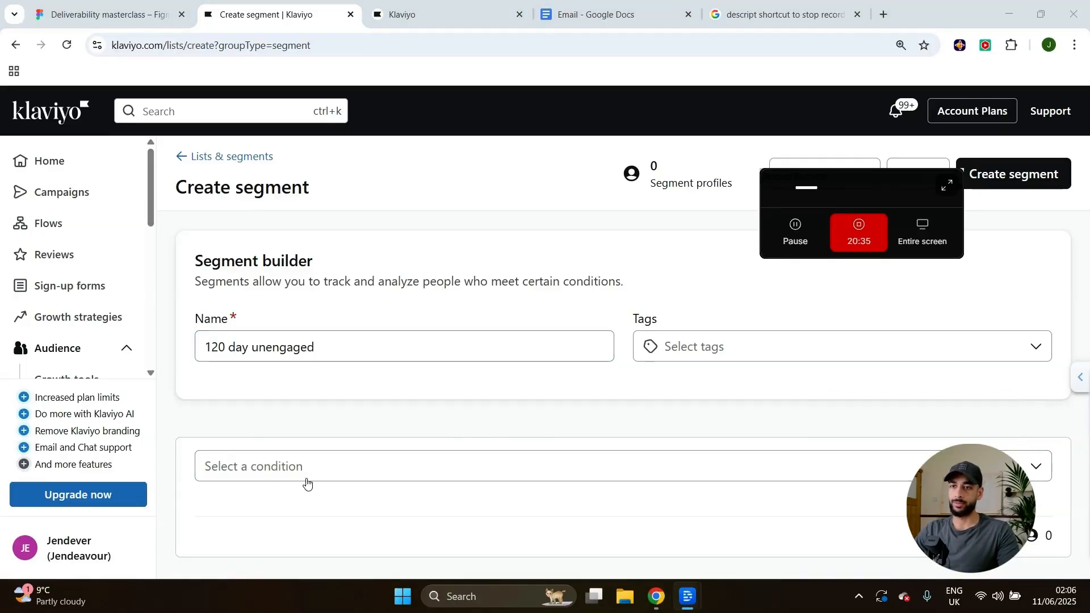
Add a condition: Opened Email zero times in the last 120 days.
left_click(397, 466)
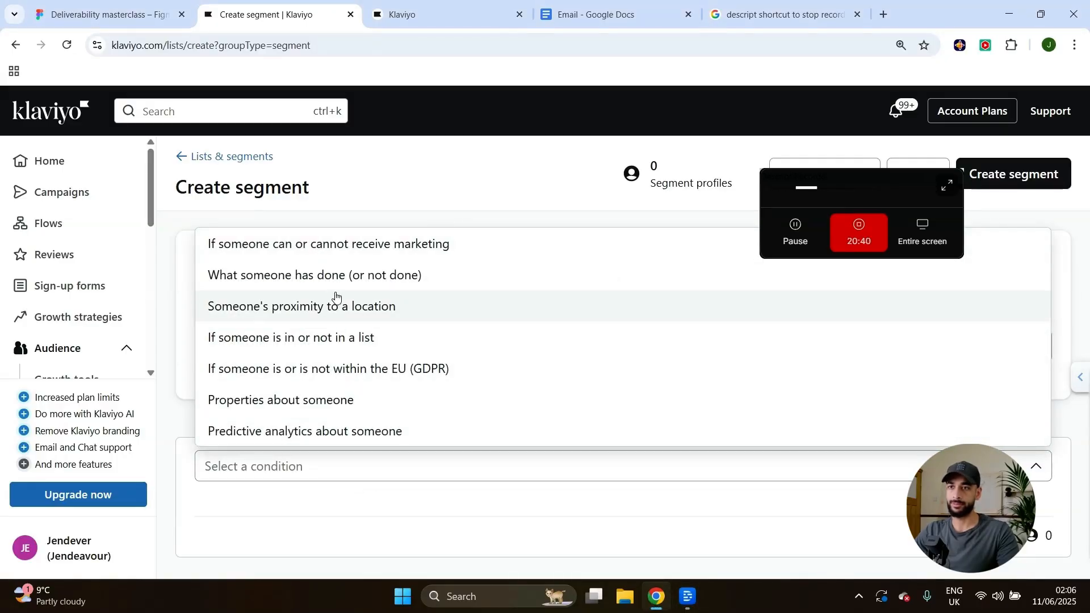
left_click(321, 275)
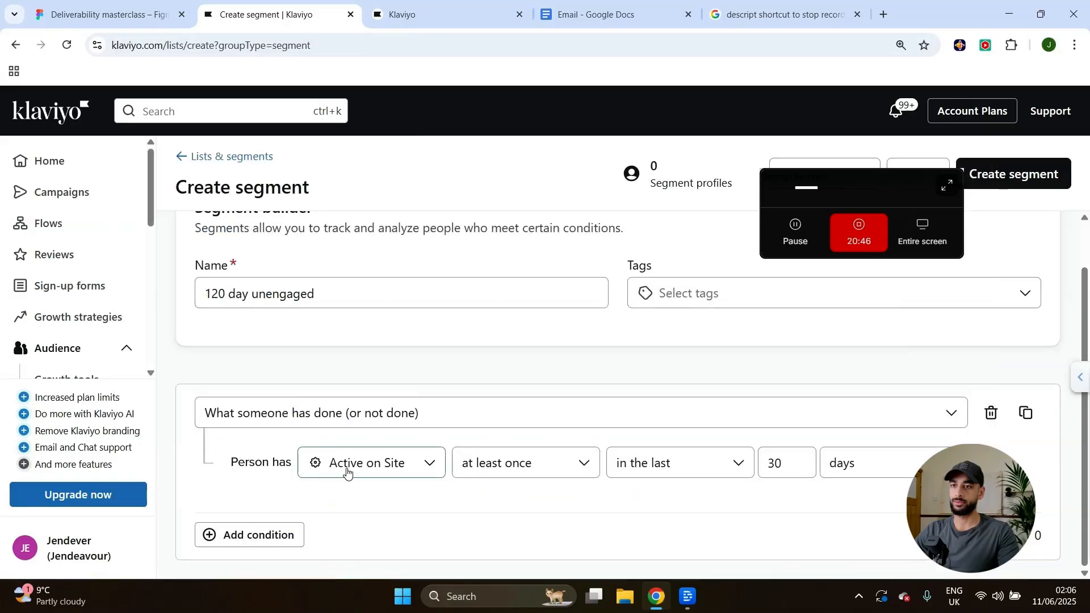
left_click(347, 467)
type("open")
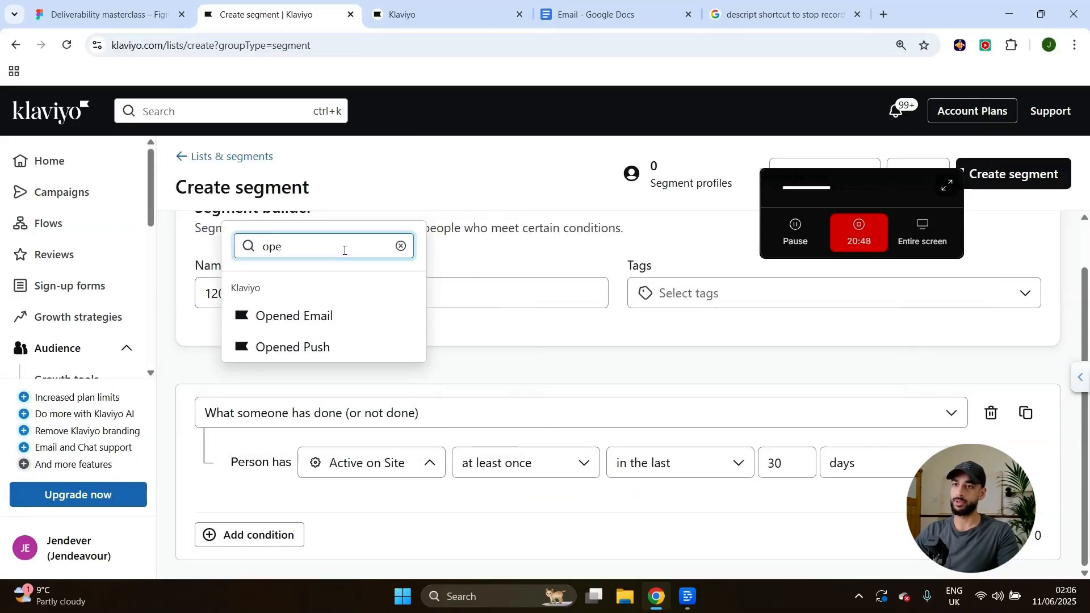
left_click(340, 311)
left_click(565, 461)
left_click(511, 319)
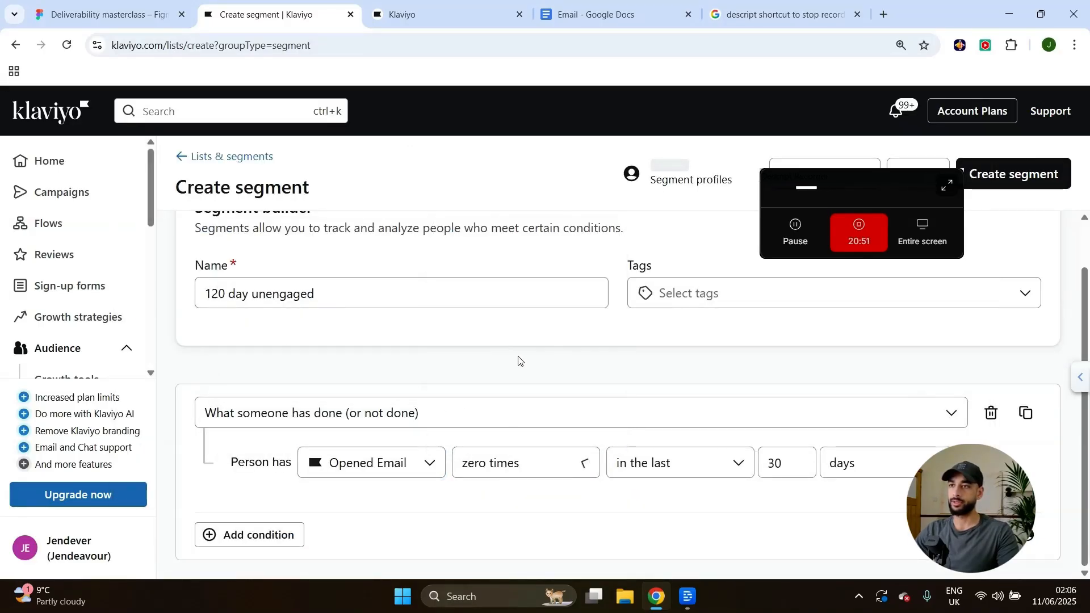
left_click(694, 478)
double_click(774, 463)
type("120")
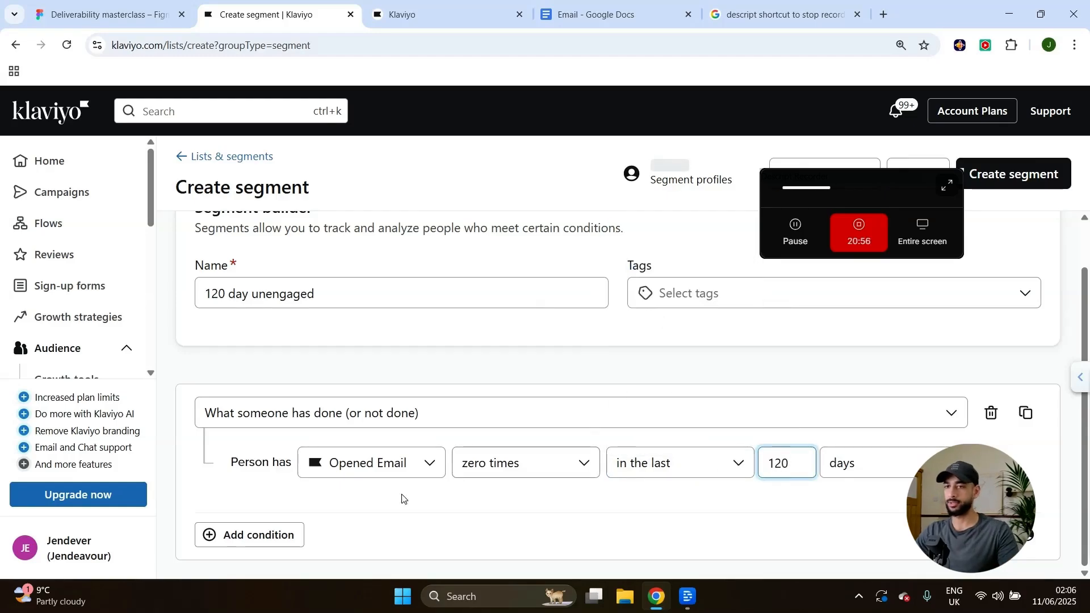
Add a second condition: Clicked Email zero times in the last 120 days.
left_click(288, 536)
left_click(338, 454)
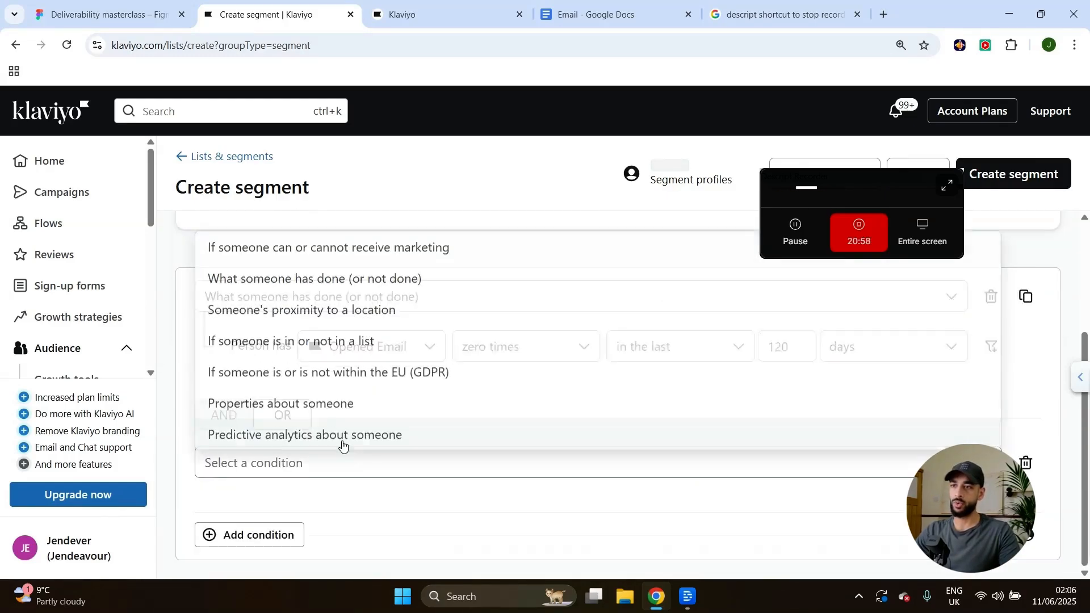
left_click(279, 278)
left_click(370, 513)
type("cked Email")
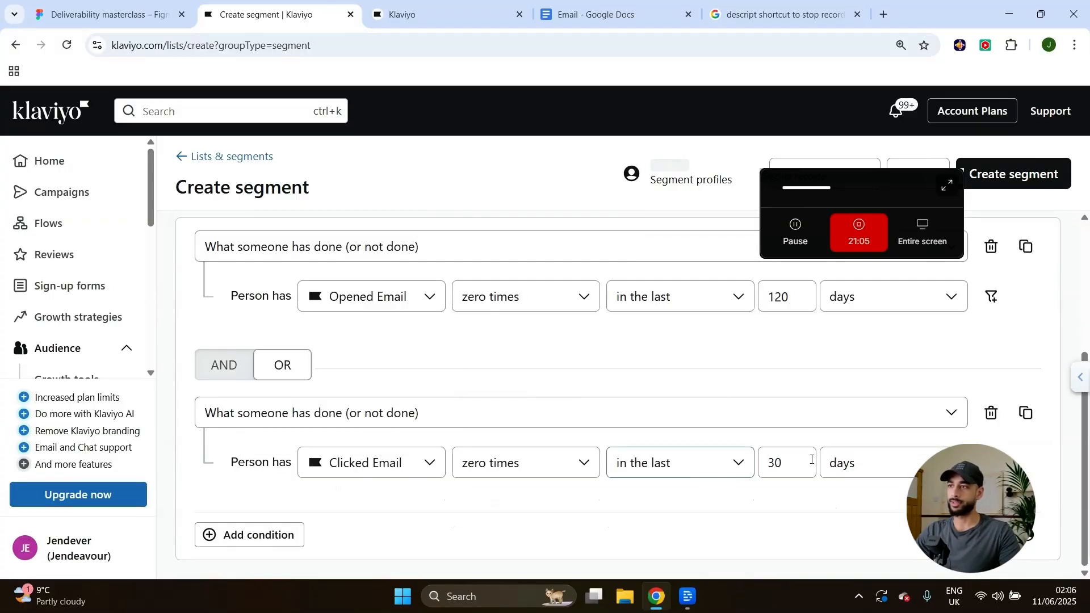
double_click(800, 463)
type("120")
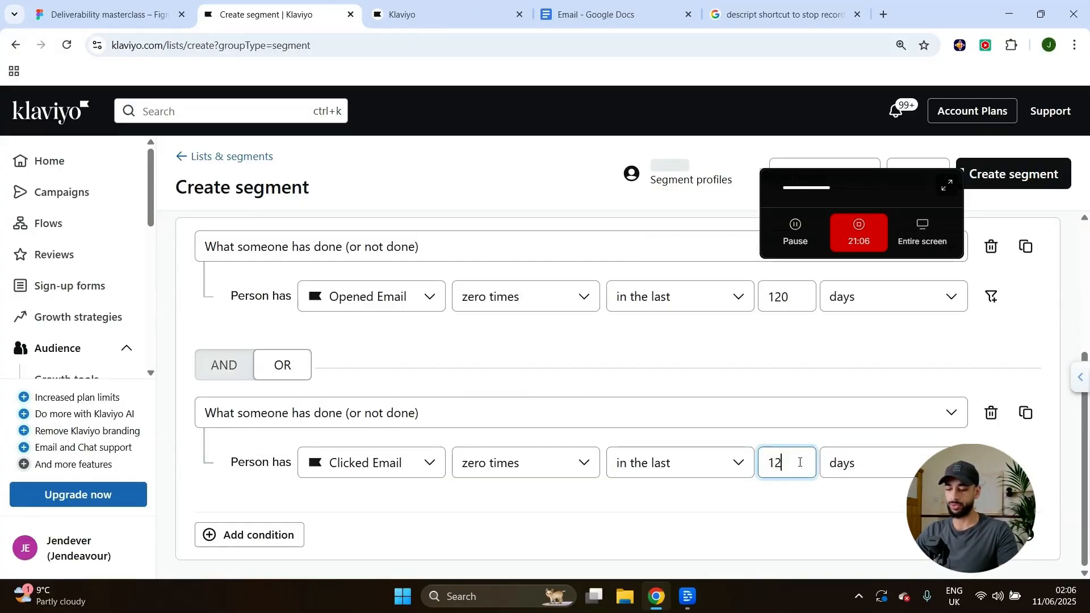
Remove the extra empty condition row and go to Campaigns.
left_click(766, 511)
left_click(249, 534)
left_click(1025, 462)
scroll(798, 480, "up", 3)
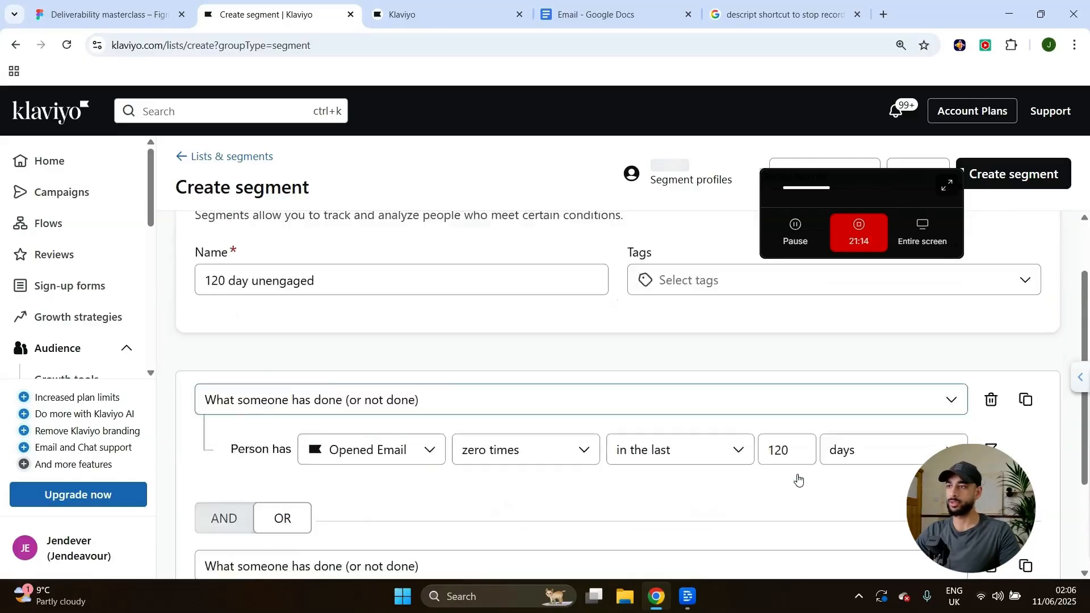
scroll(800, 477, "down", 3)
scroll(698, 468, "up", 1)
scroll(624, 463, "up", 3)
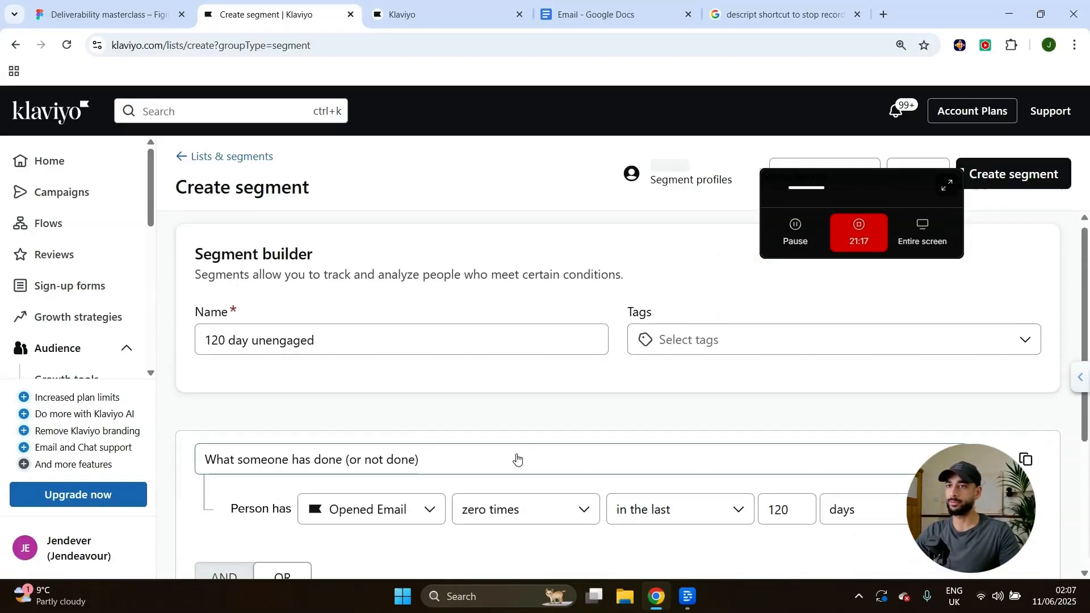
left_click(423, 342)
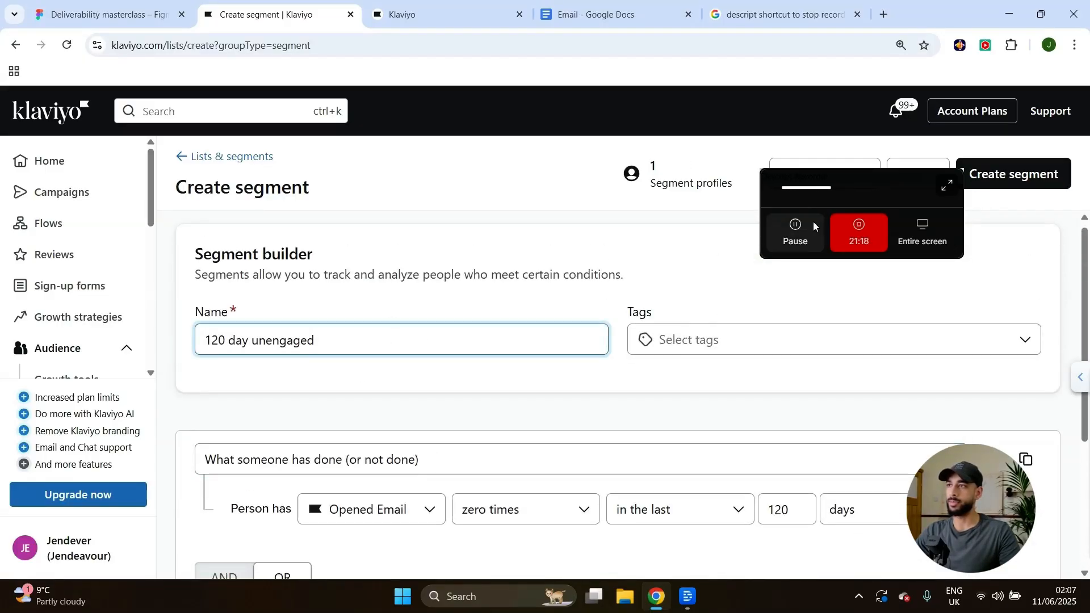
left_click_drag(863, 183, 712, 203)
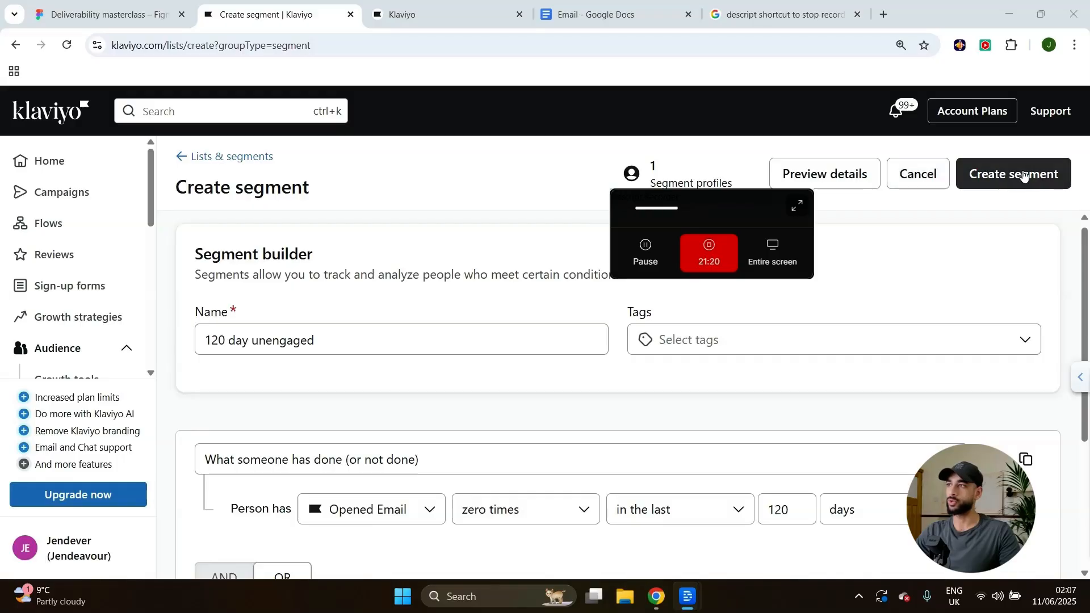
left_click(61, 192)
left_click_drag(733, 199, 966, 335)
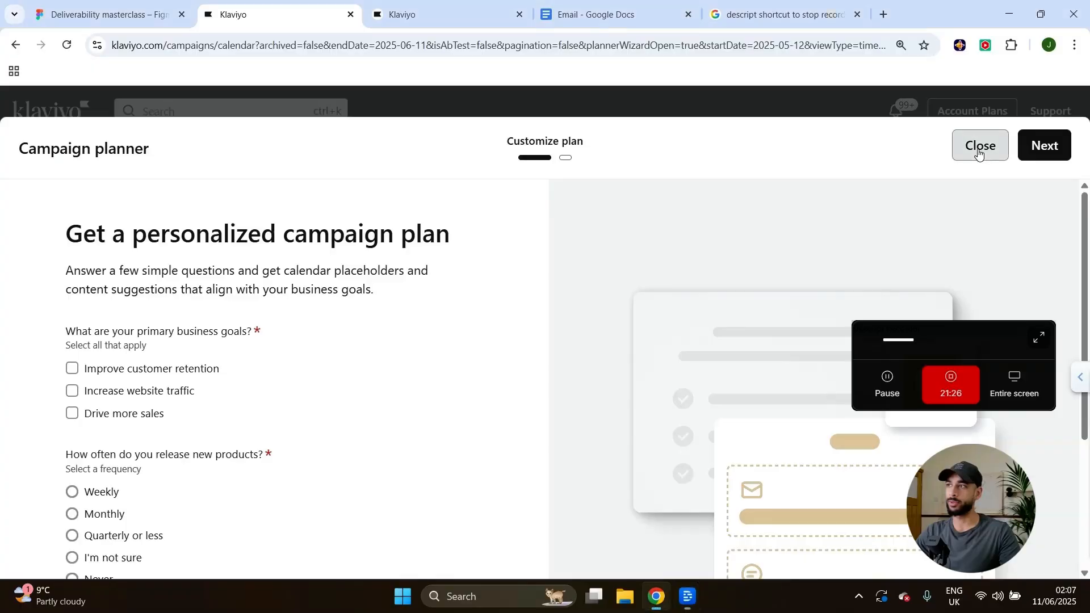
Dismiss the campaign planner and check DBC 1's Don't send to audiences for the 120 segment.
left_click(976, 146)
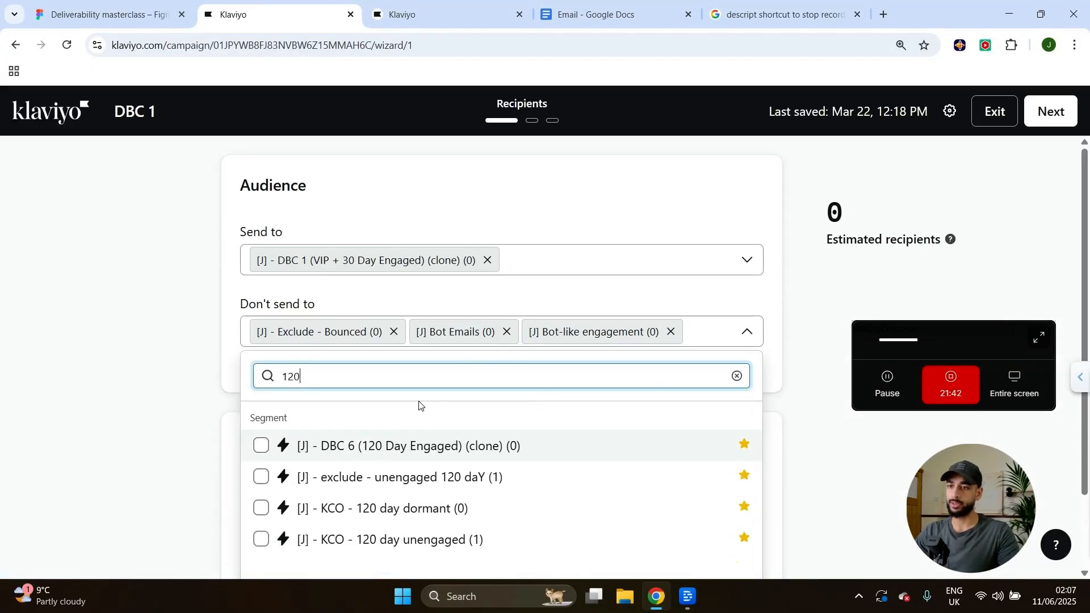
left_click(186, 462)
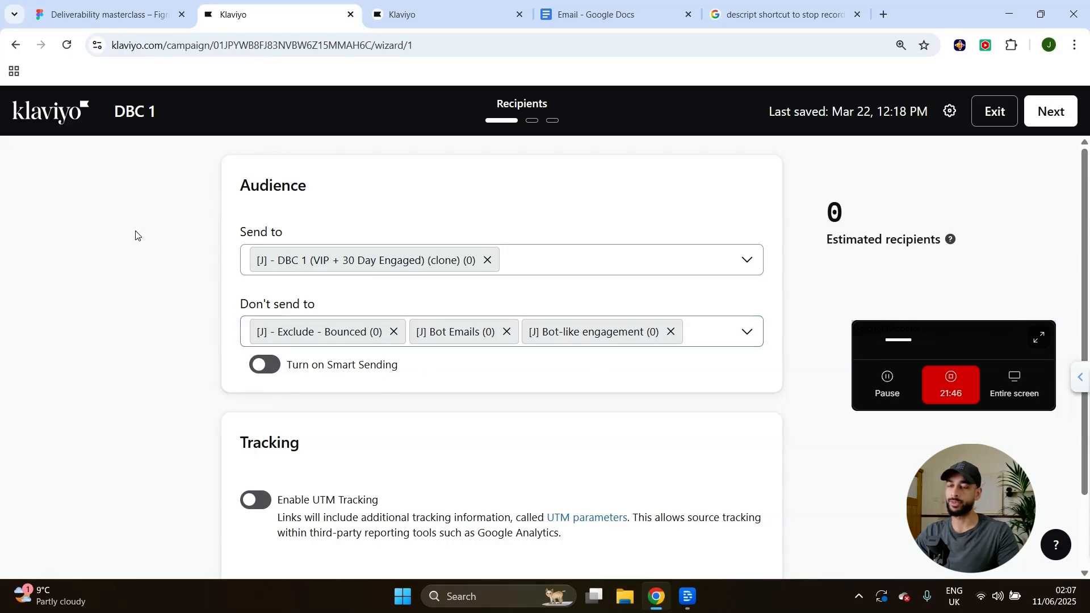
left_click(59, 115)
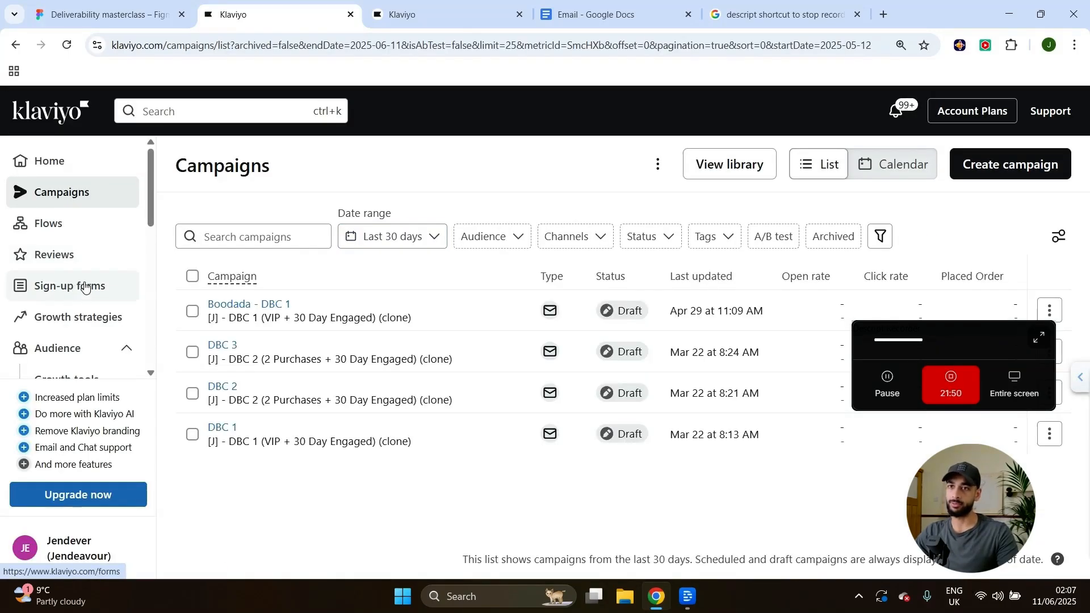
Start another new segment from the Lists & segments overview.
scroll(92, 295, "down", 4)
left_click(78, 196)
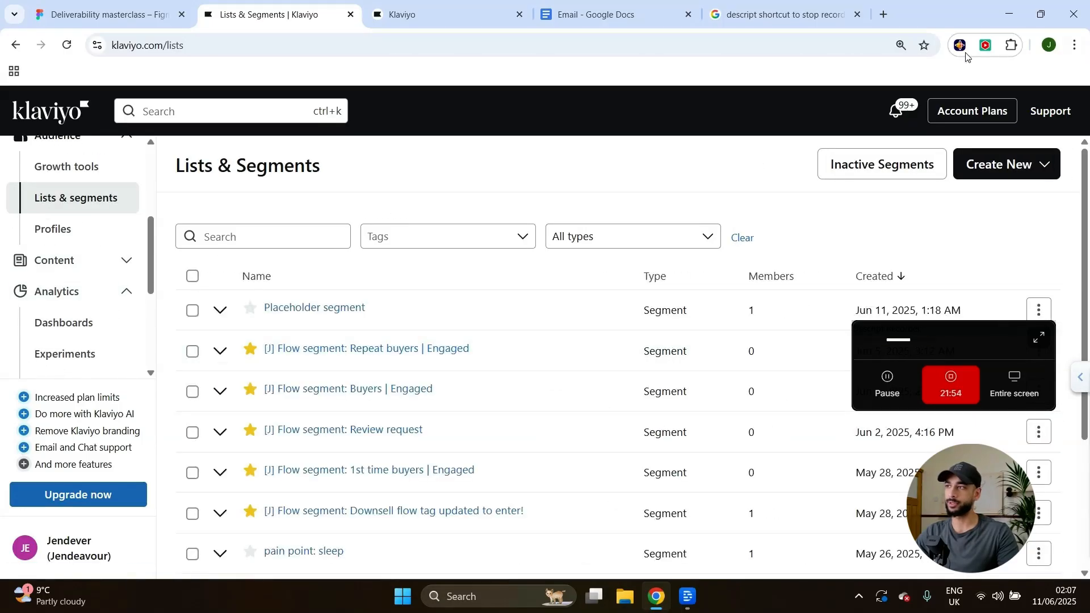
scroll(135, 227, "up", 2)
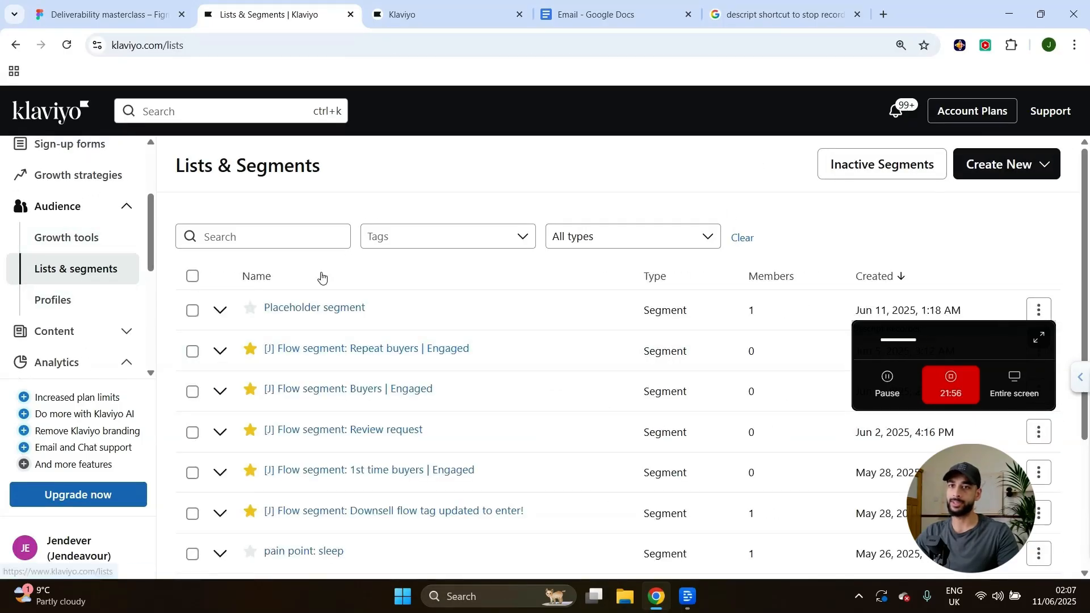
left_click(999, 165)
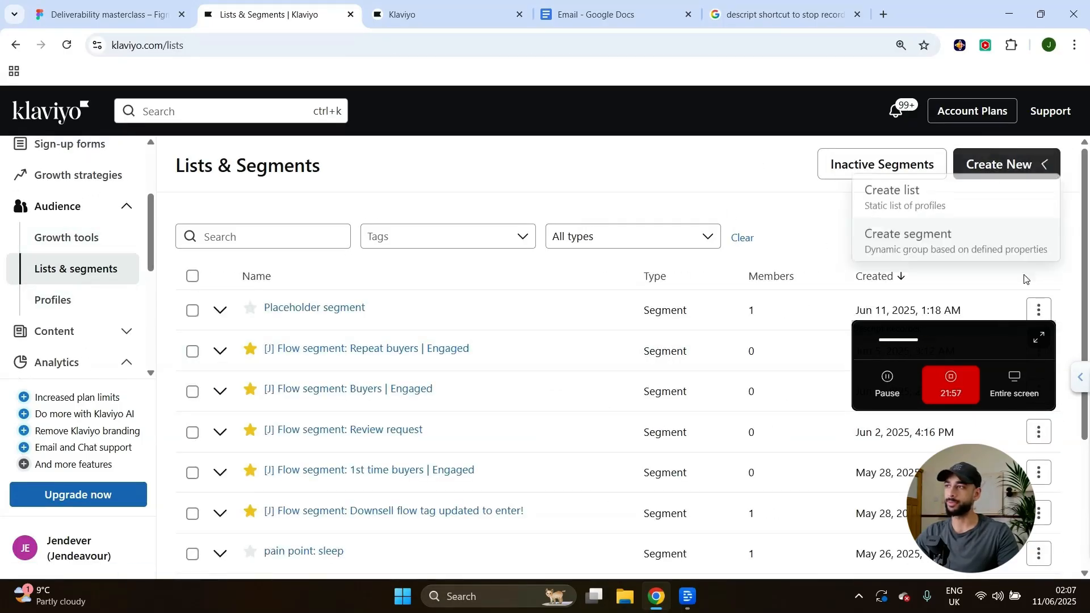
left_click(945, 247)
Name the segment 'Bounced segment' with a Bounced Email at least once condition.
type("Bounced segment")
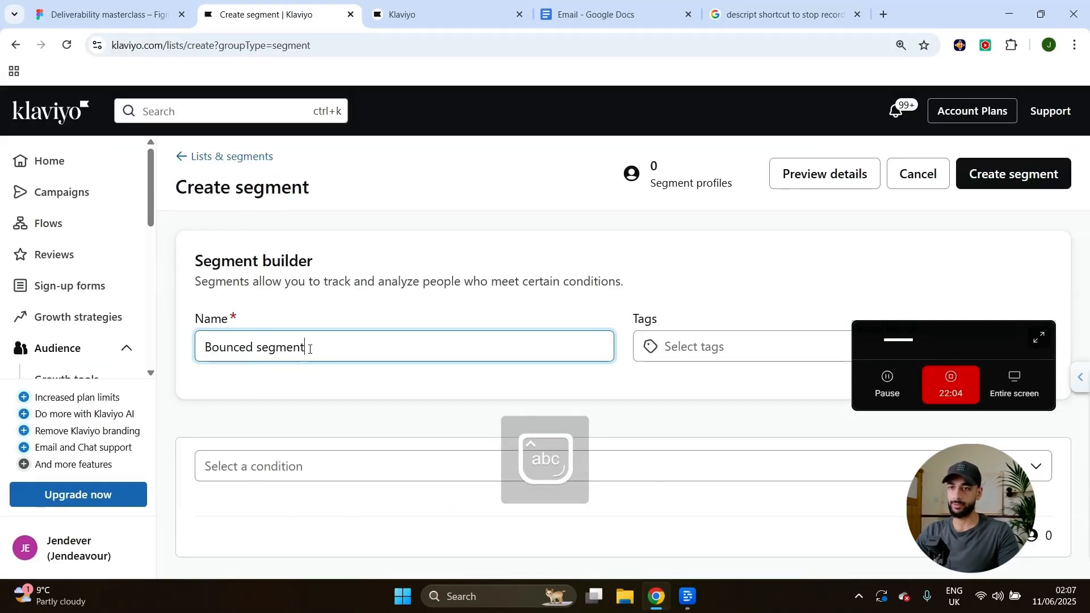
left_click(286, 460)
left_click(280, 277)
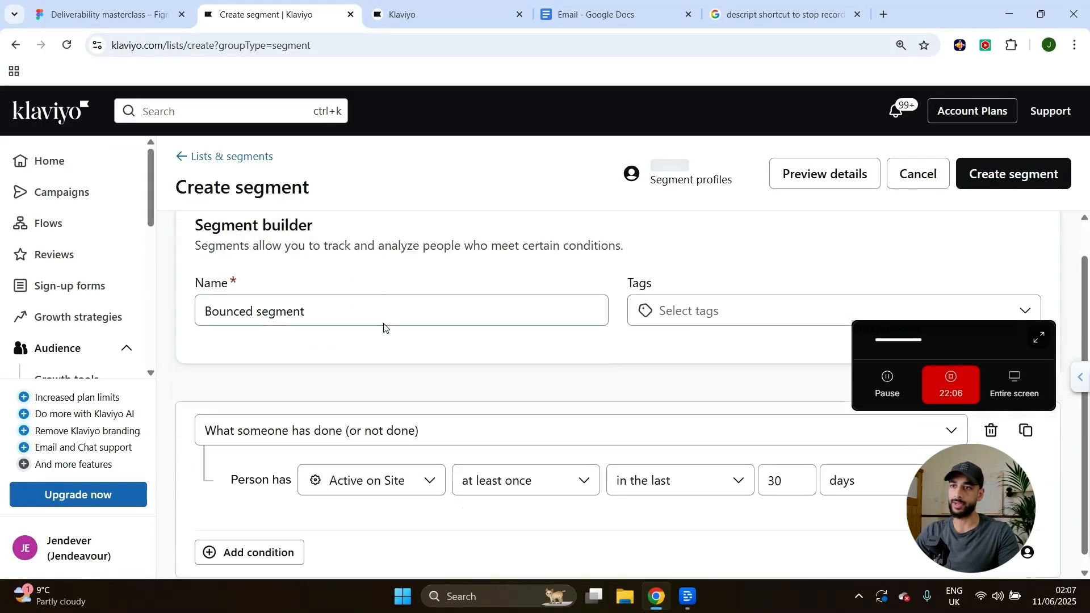
left_click(338, 462)
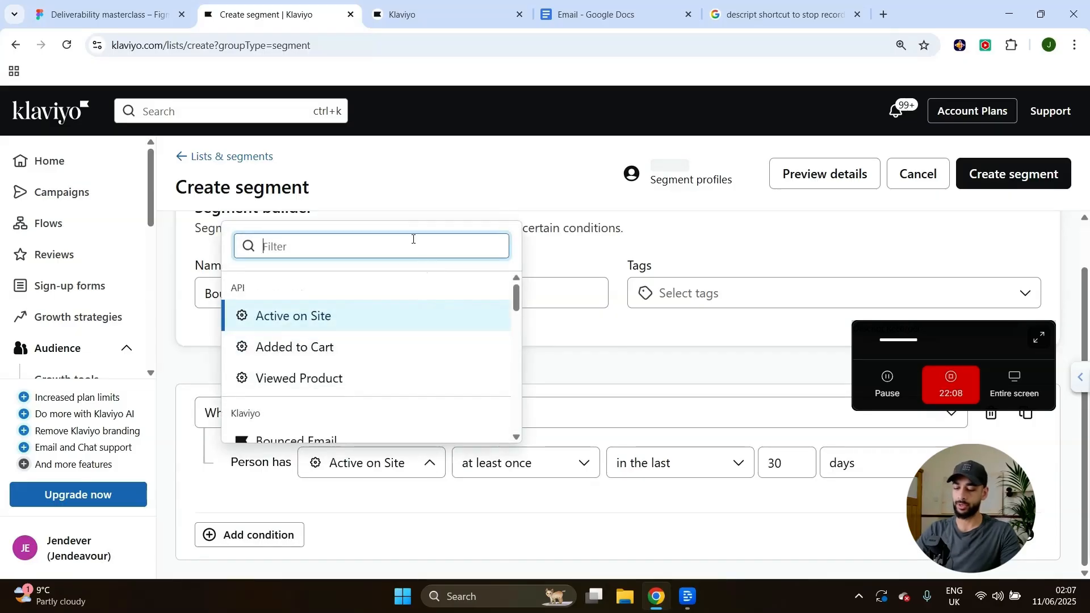
type("bounc")
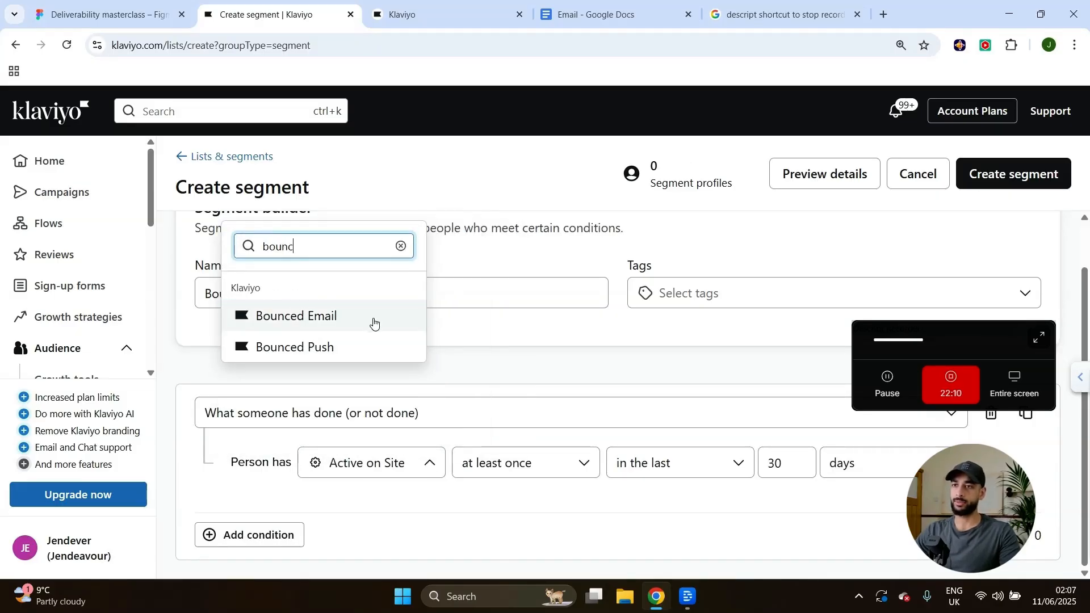
left_click(373, 317)
left_click(518, 462)
left_click(510, 326)
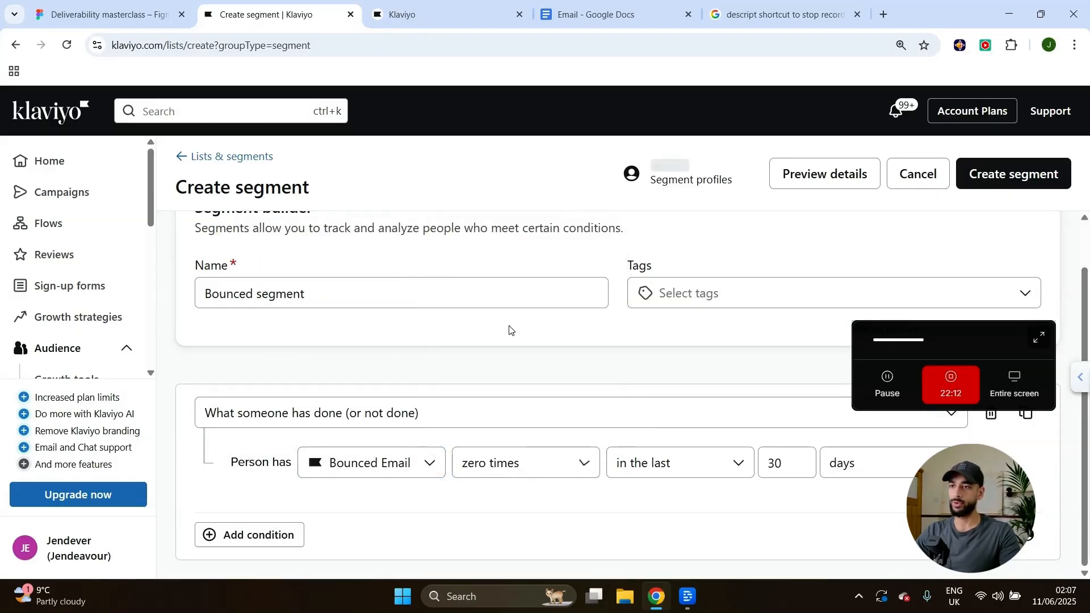
left_click(658, 459)
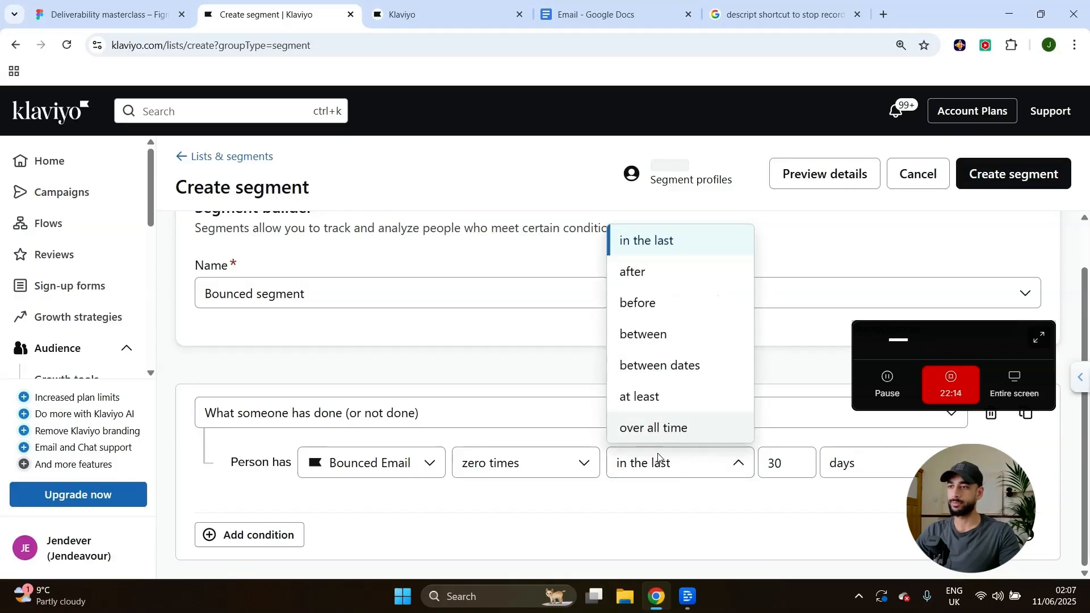
left_click(539, 462)
left_click(488, 288)
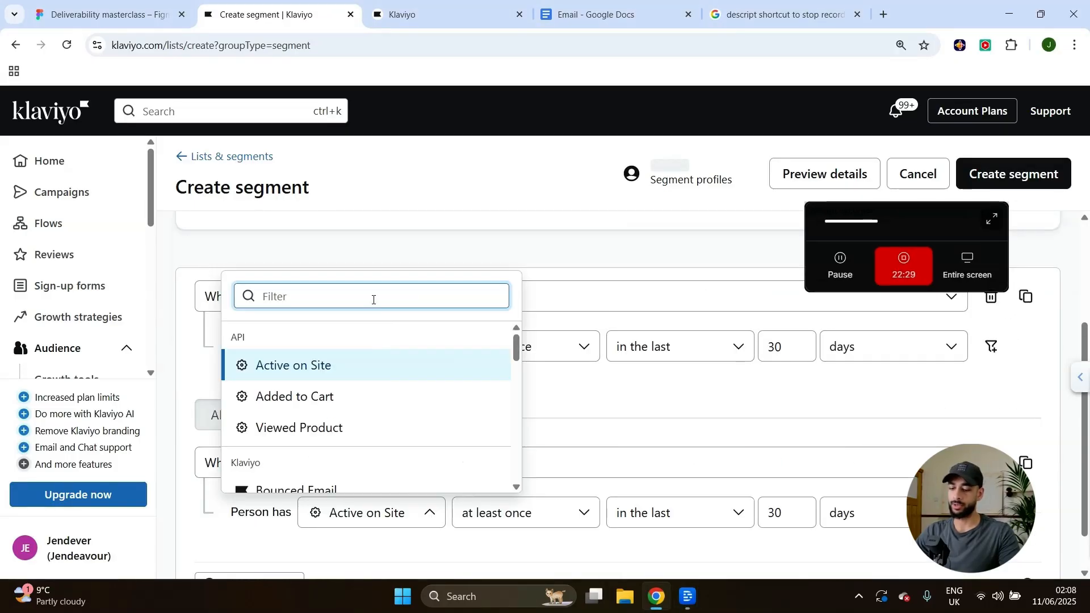
Set a Bounced Email condition to 'is at least' over all time.
type("bo")
left_click(317, 364)
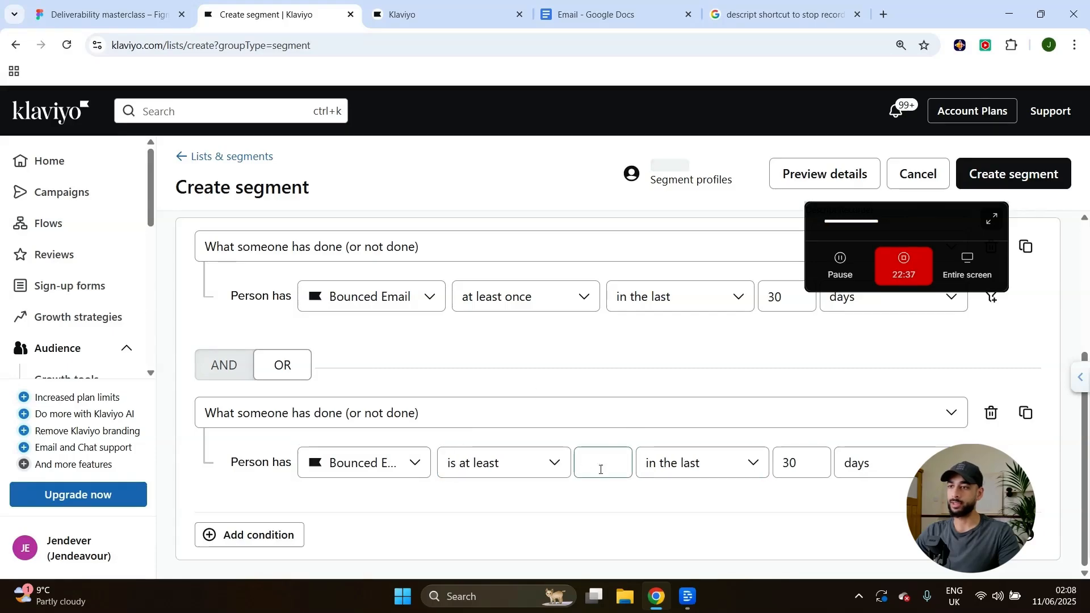
left_click(607, 470)
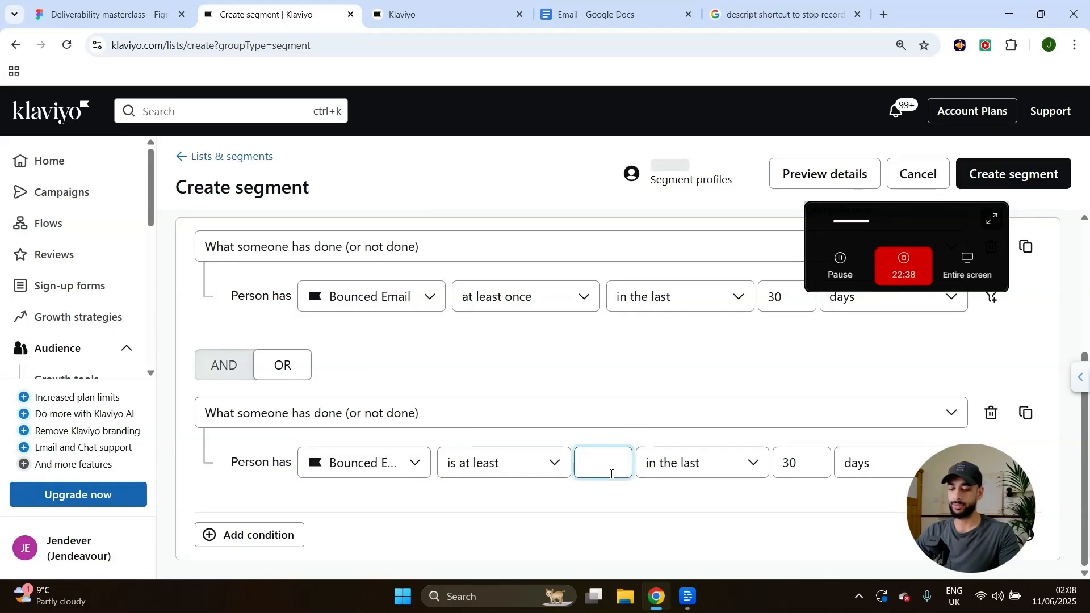
left_click(704, 465)
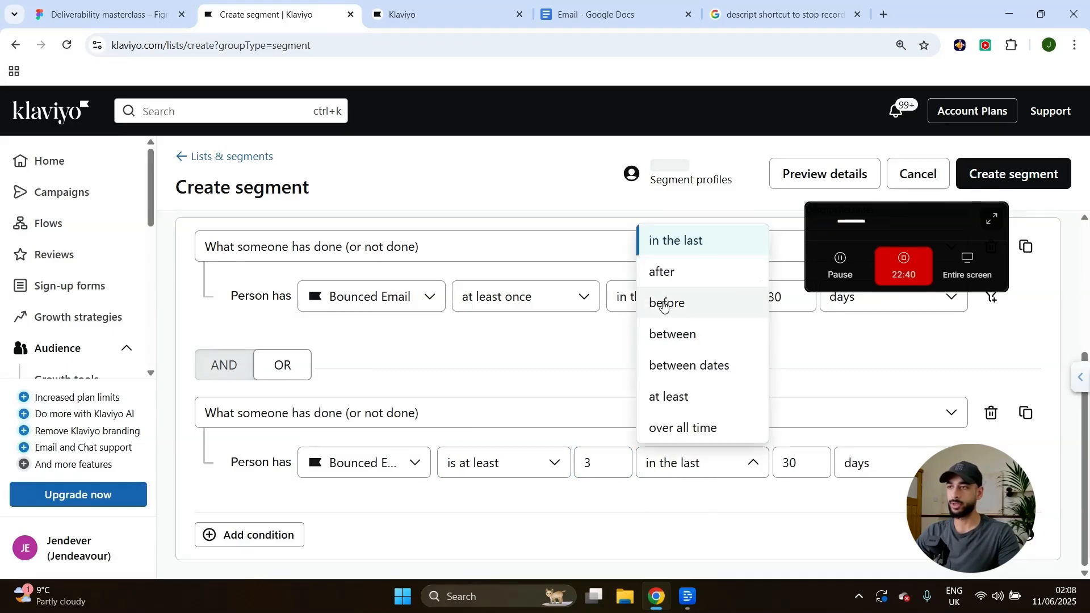
left_click(694, 425)
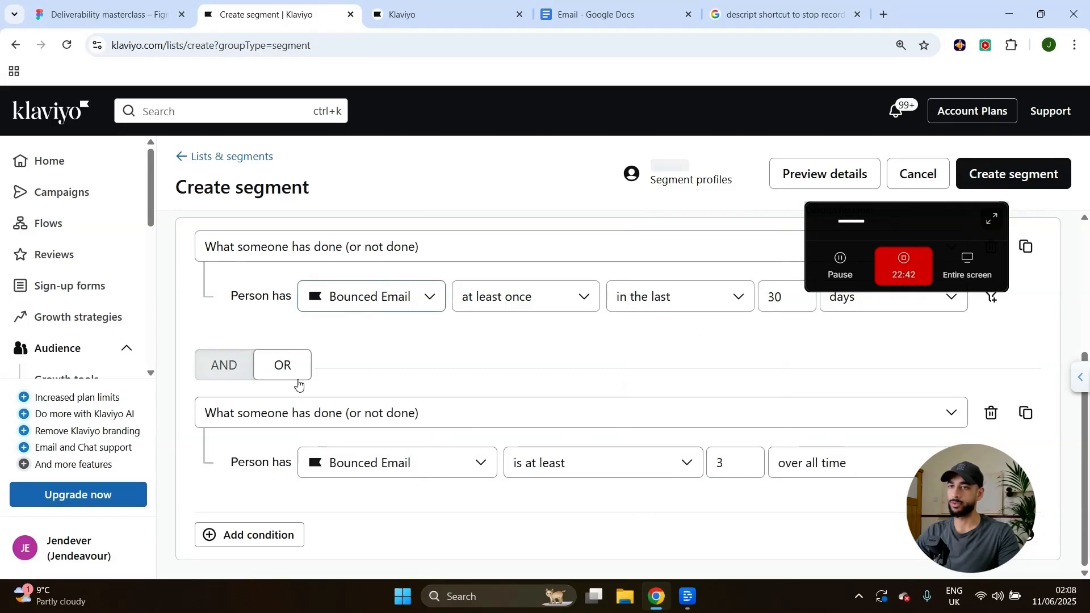
scroll(495, 382, "up", 2)
scroll(483, 404, "down", 2)
scroll(785, 427, "up", 3)
scroll(618, 433, "down", 3)
scroll(752, 357, "up", 4)
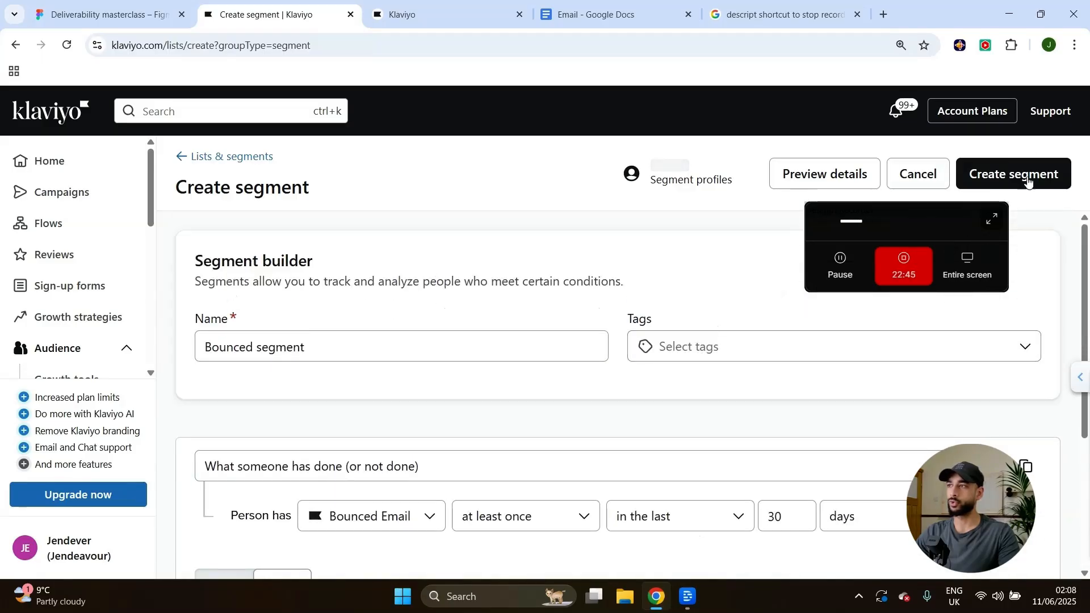
Close the flow editor tab and open the DBC 1 draft from Campaigns.
left_click(394, 5)
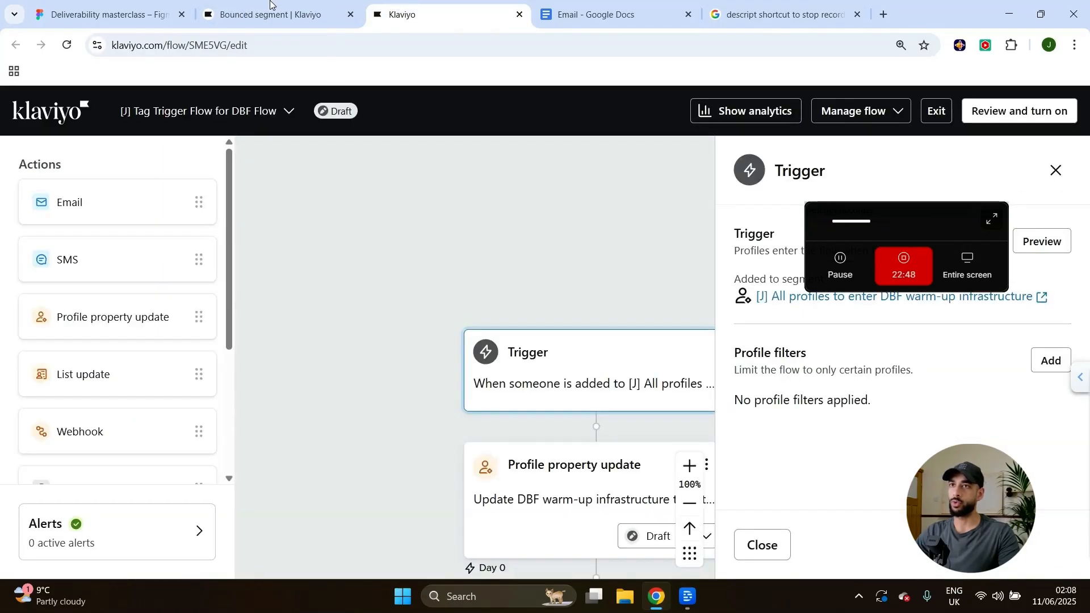
key("ctrl+w")
left_click(250, 14)
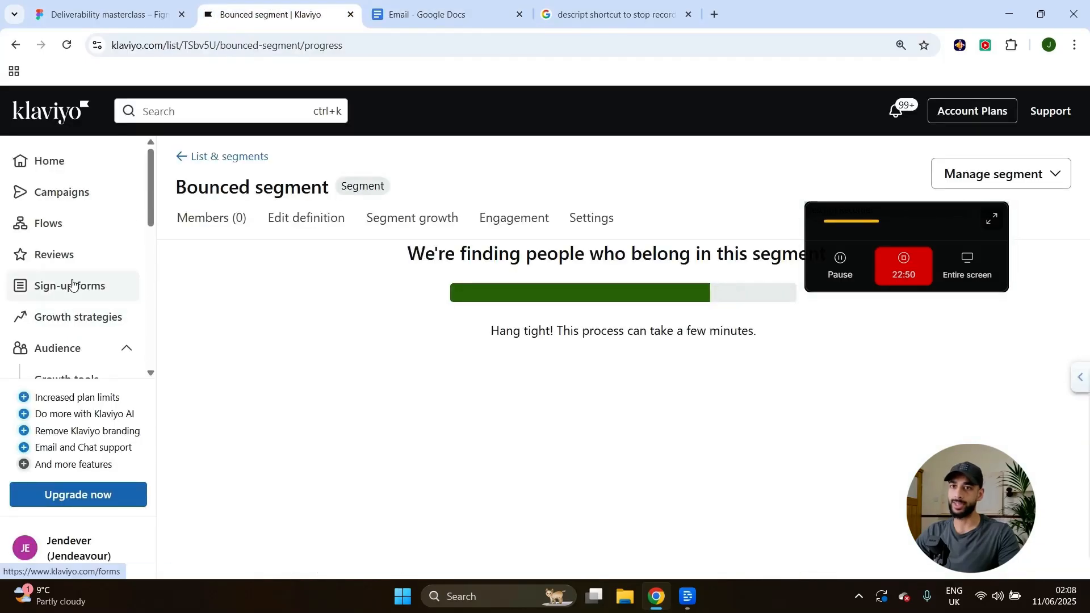
left_click(79, 202)
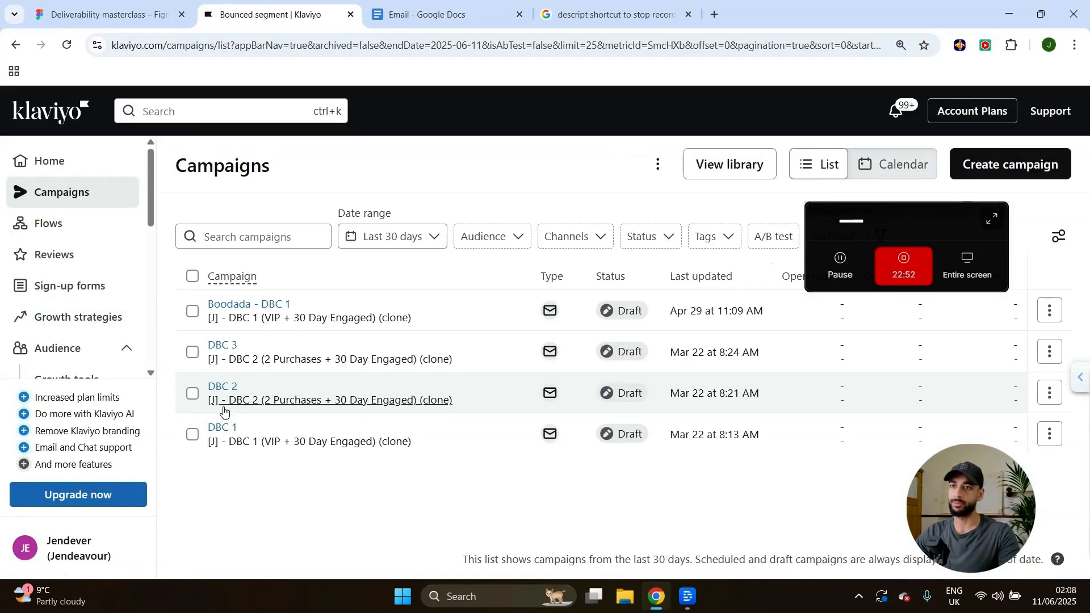
left_click(222, 430)
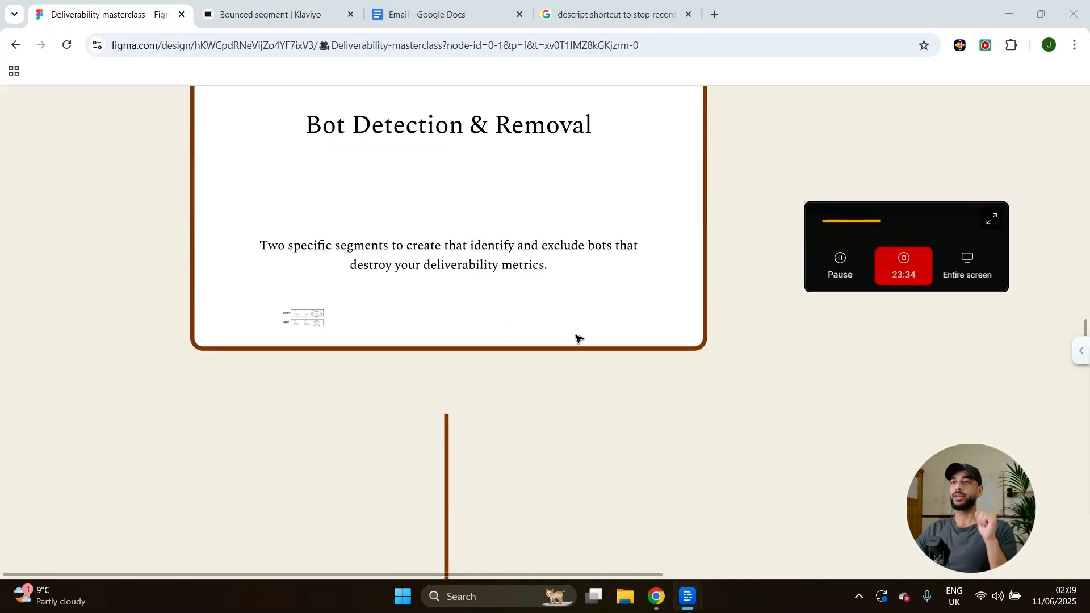
Scroll the Figma board past Bot Detection & Removal to the Image-to-Text Ratio Fix card.
scroll(578, 339, "up", 2)
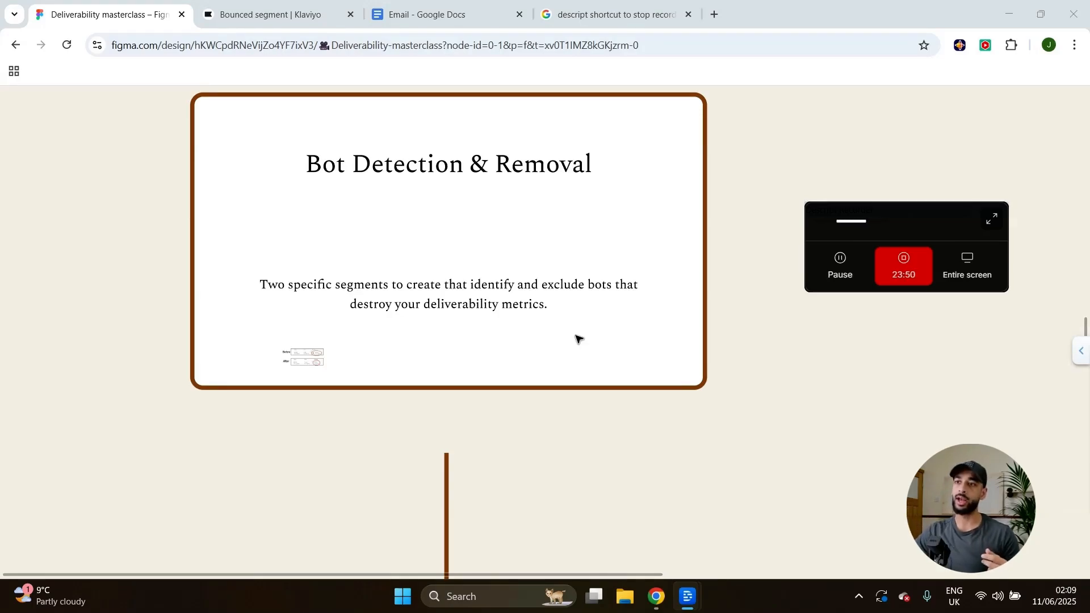
scroll(578, 339, "down", 1)
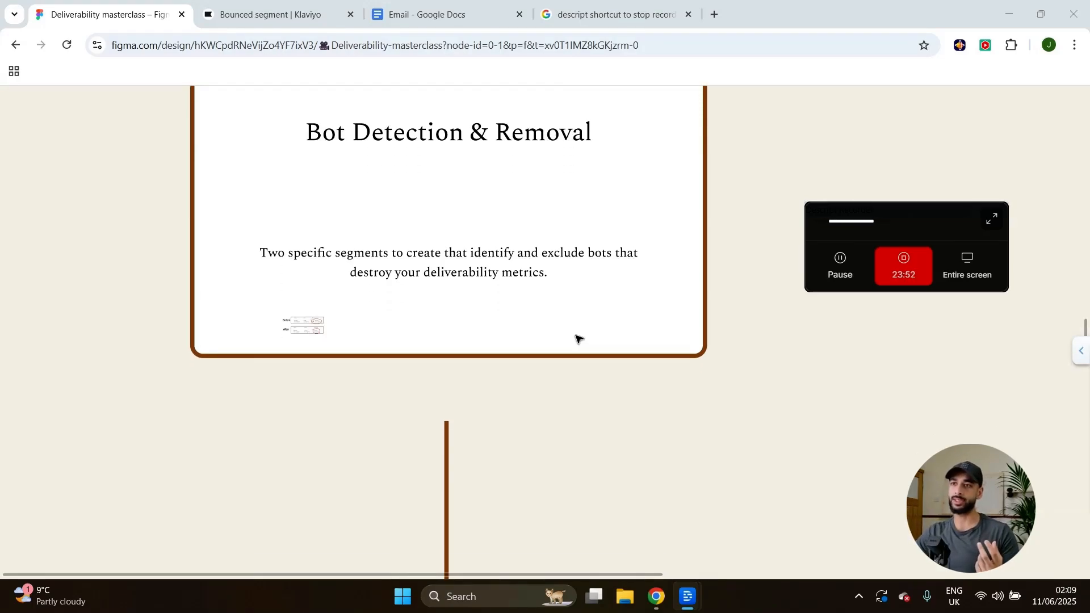
scroll(578, 339, "up", 1)
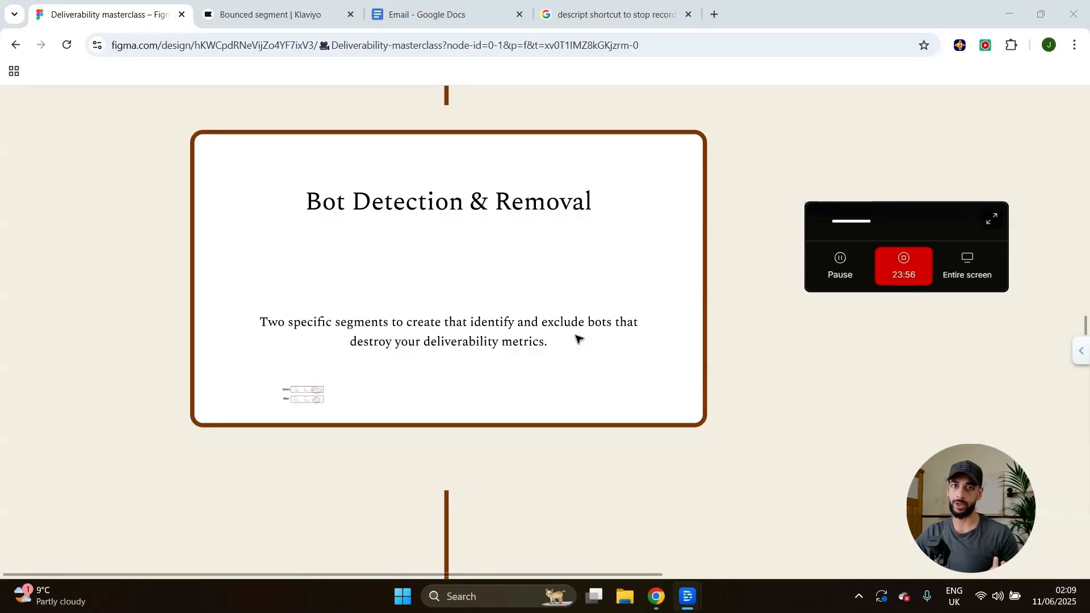
scroll(579, 368, "up", 1)
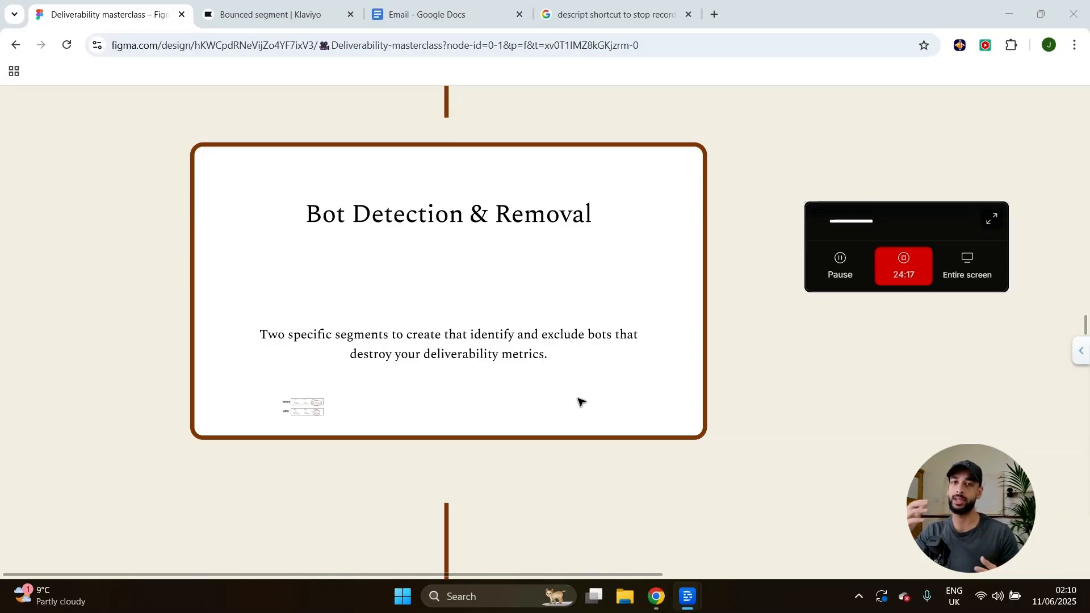
scroll(580, 402, "down", 10)
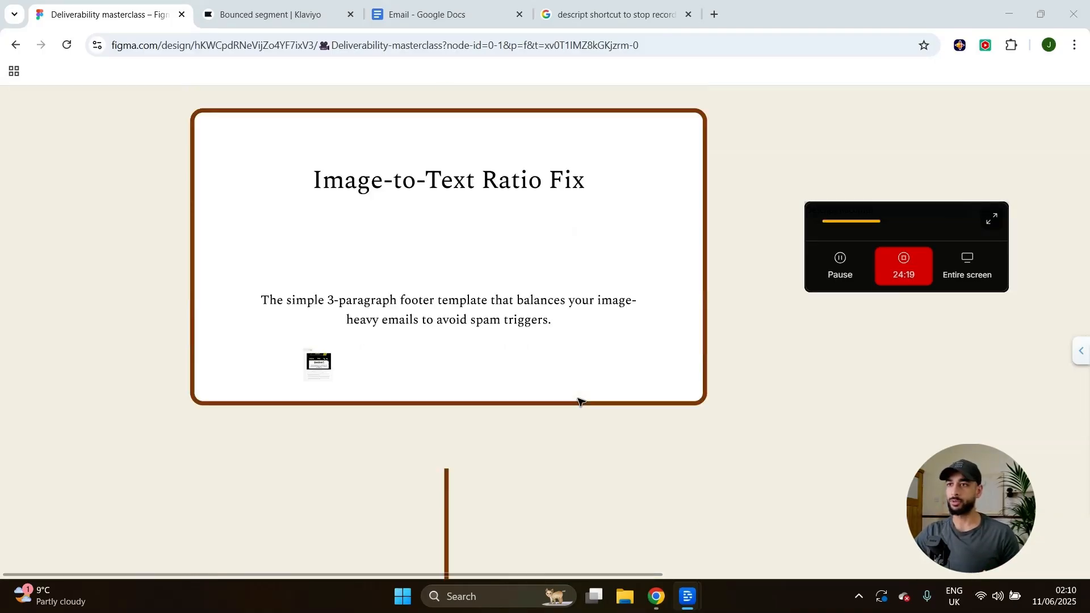
Zoom into the Image-to-Text Ratio Fix card's example email to read its footer.
scroll(580, 402, "up", 1)
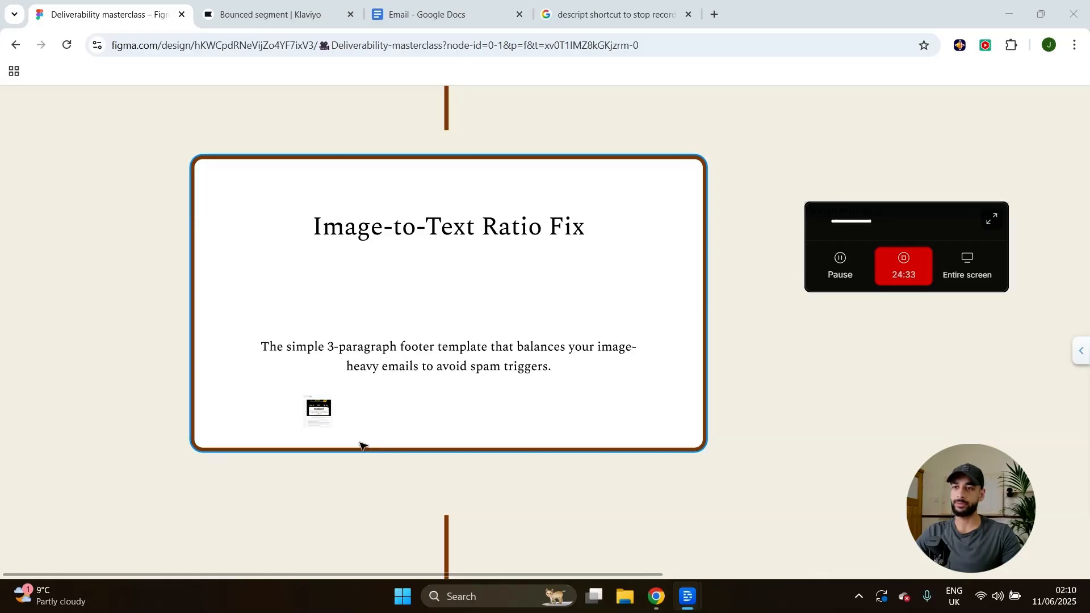
scroll(317, 454, "up", 5)
scroll(340, 364, "up", 8)
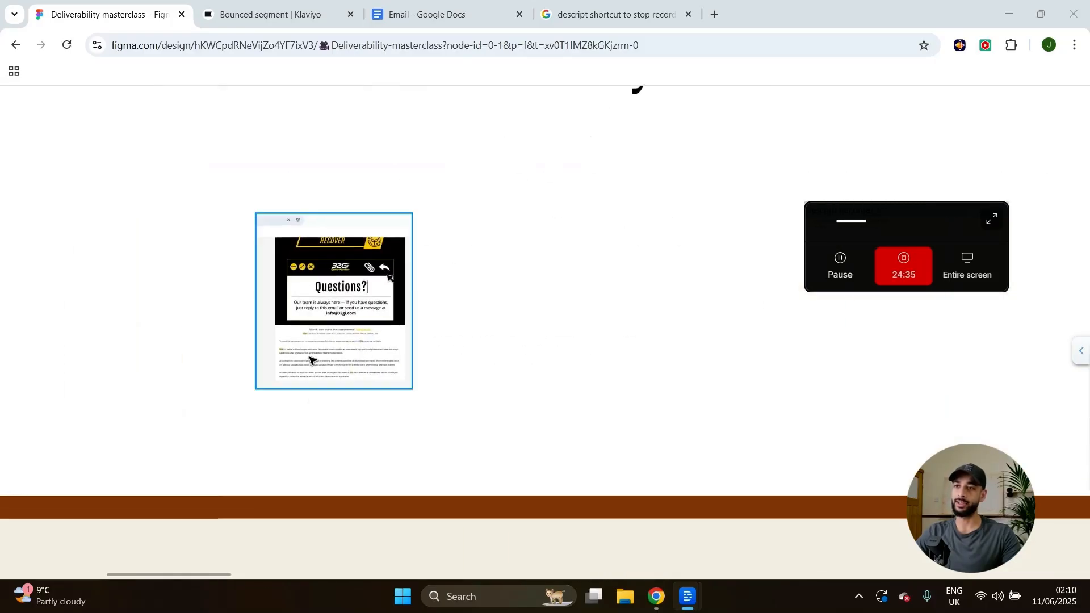
scroll(289, 354, "up", 3)
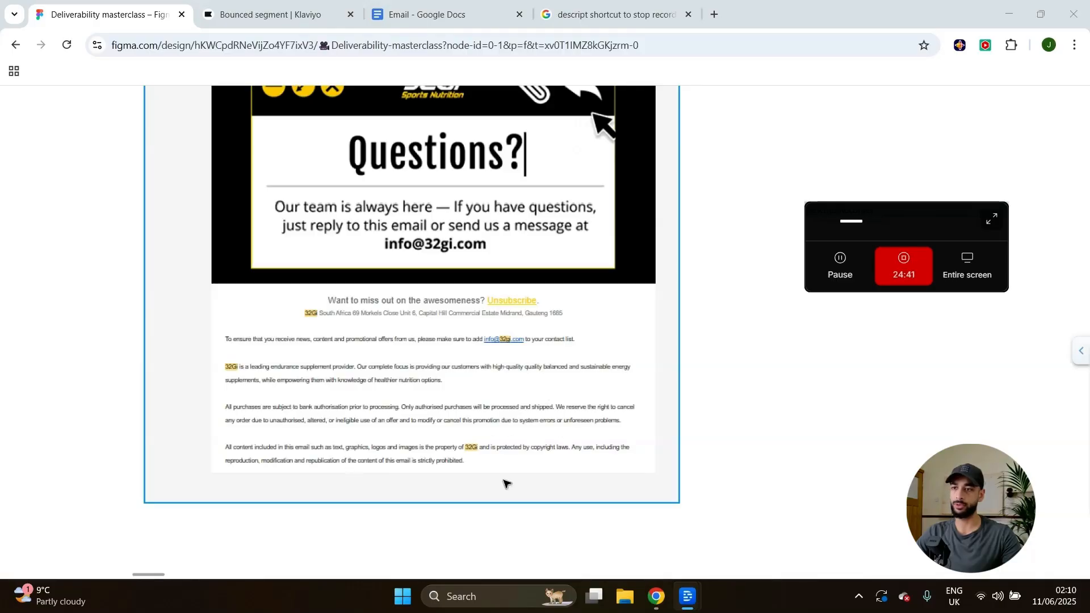
scroll(501, 420, "down", 3)
scroll(505, 430, "up", 5)
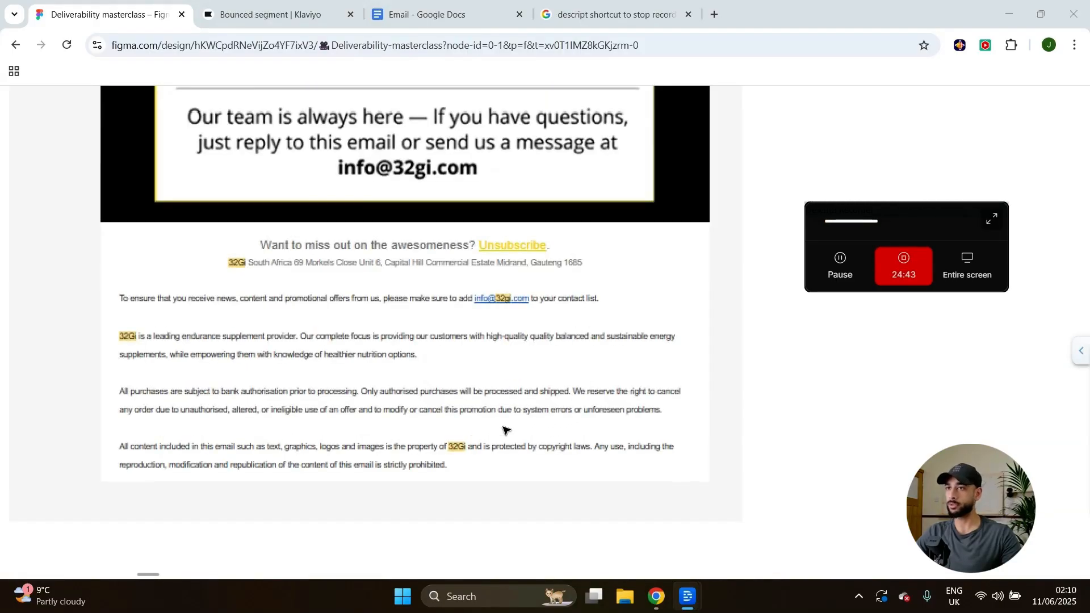
scroll(505, 430, "down", 2)
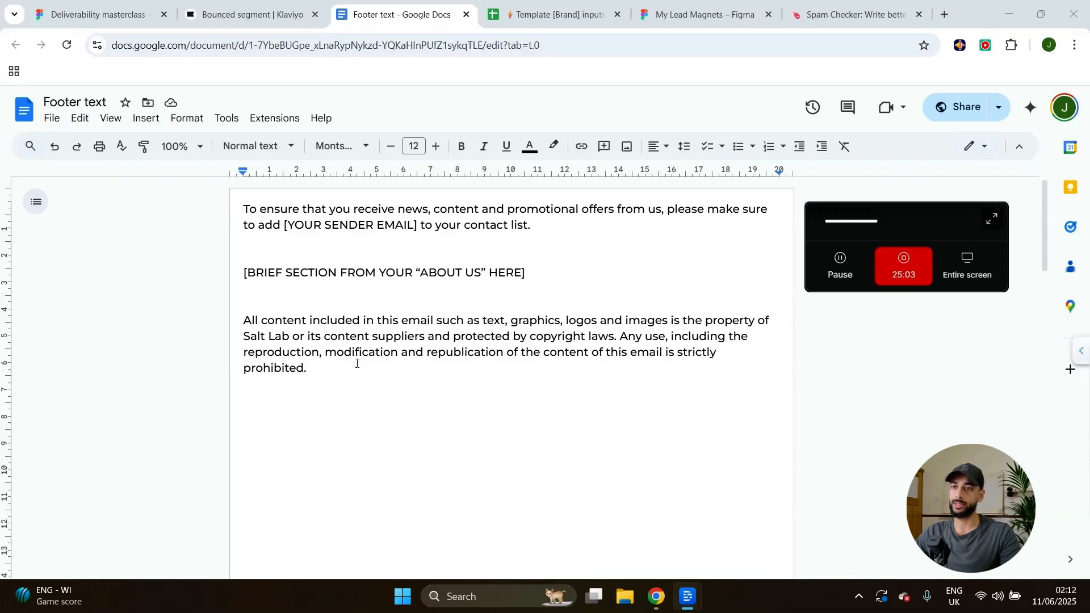
Carry the three-paragraph footer template from Google Docs into Mailmeteor's Spam Checker.
key("ctrl+a")
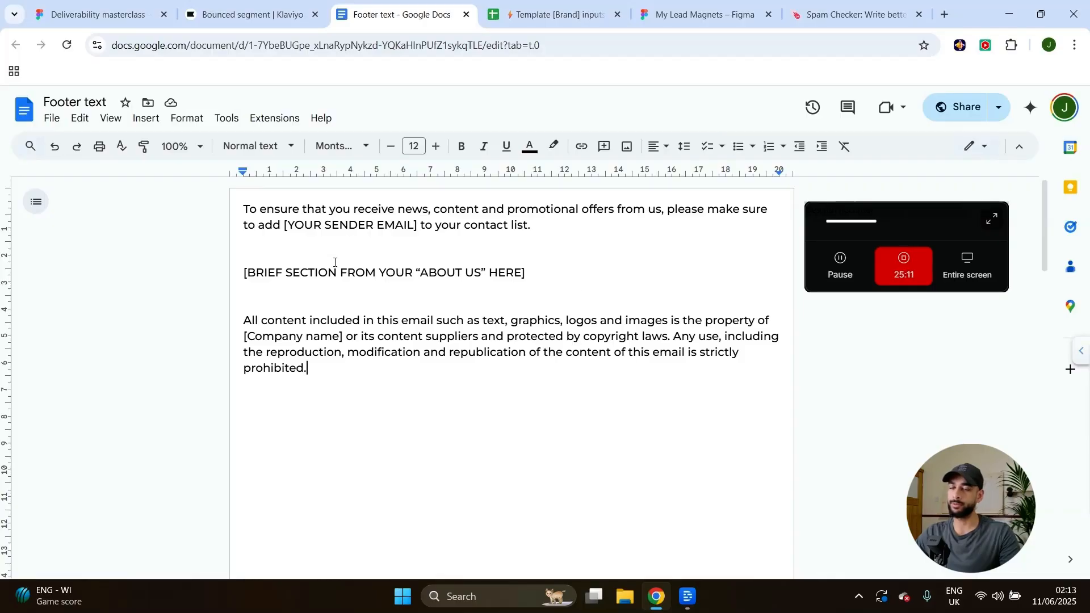
left_click_drag(284, 223, 406, 227)
left_click_drag(448, 300, 256, 267)
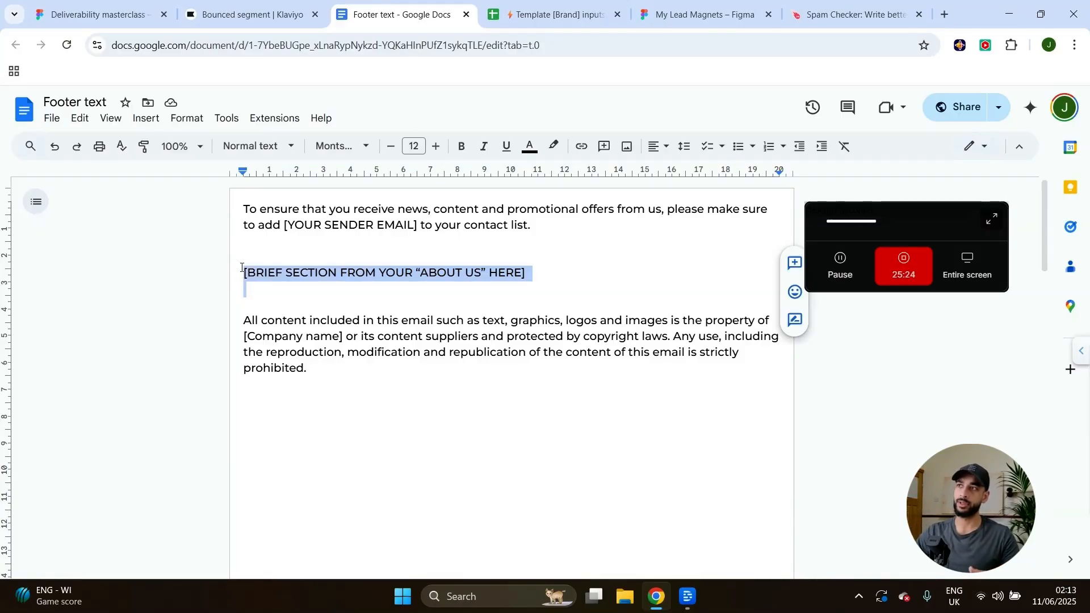
left_click(851, 15)
left_click(422, 325)
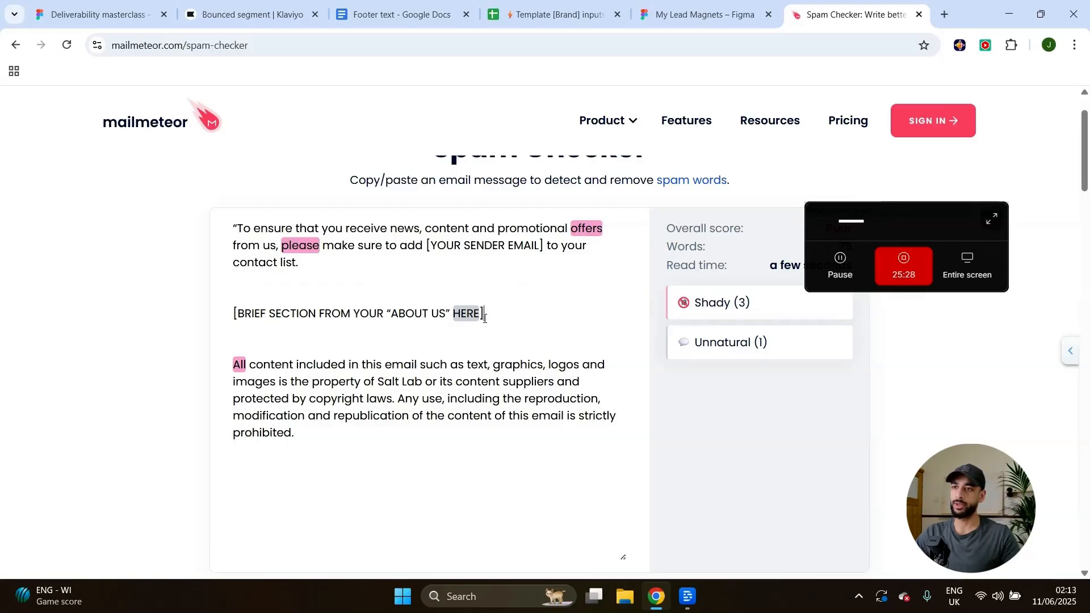
Delete the About Us placeholder line and clear duplicate copyright paragraph copies in the checker.
left_click_drag(484, 317, 197, 326)
key("BackSpace")
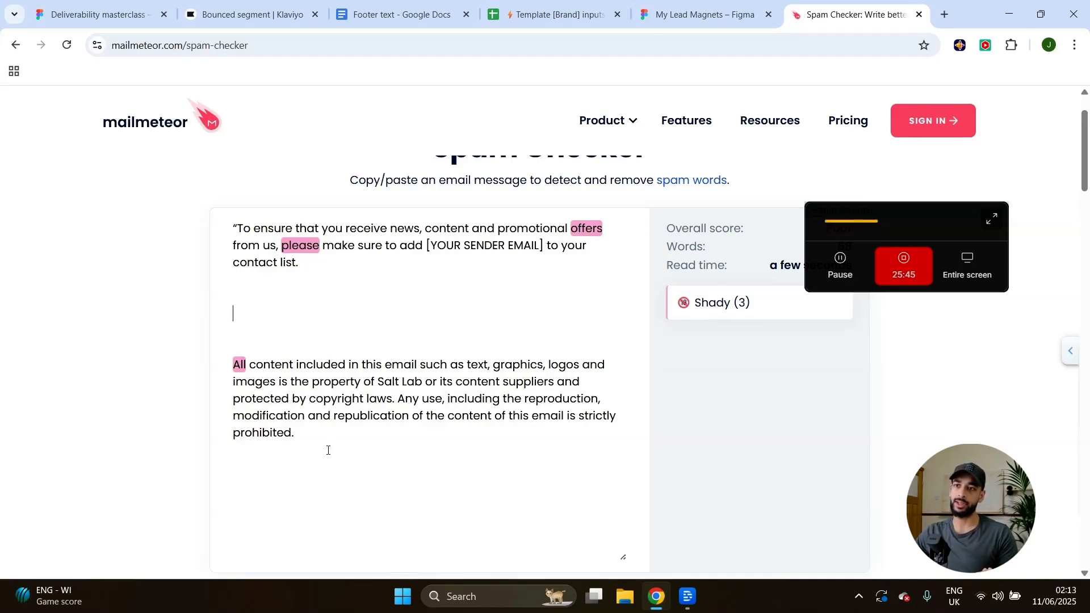
left_click_drag(310, 437, 216, 377)
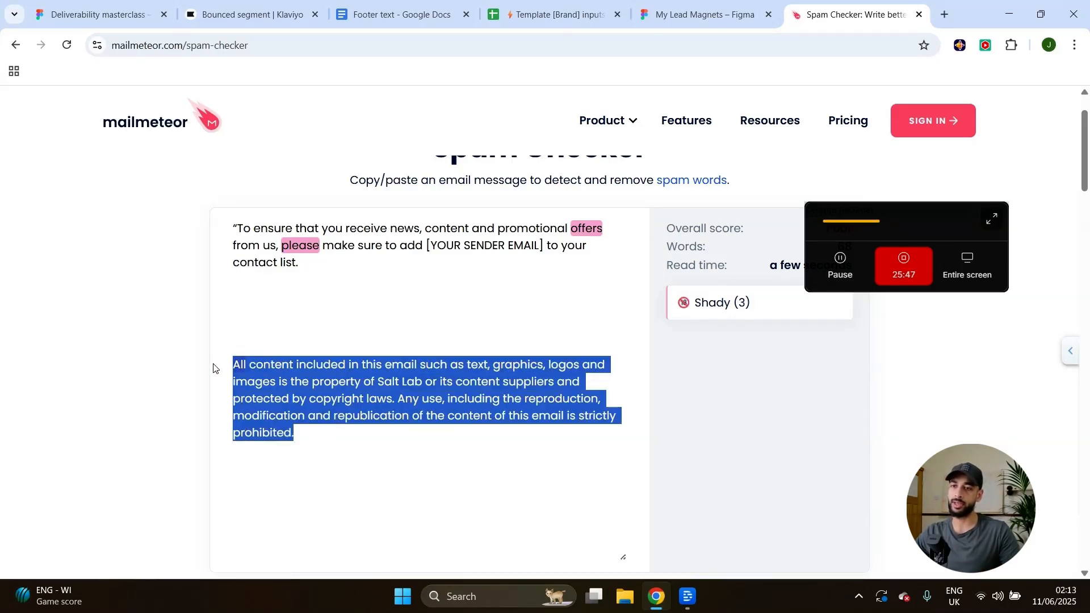
type("All content included in this email such as text, graphics, logos and images is the property of Salt Lab or its content suppliers and protected by copyright laws. Any use, including the reproduction, modification and republication of the content of this email is strictly prohibited.")
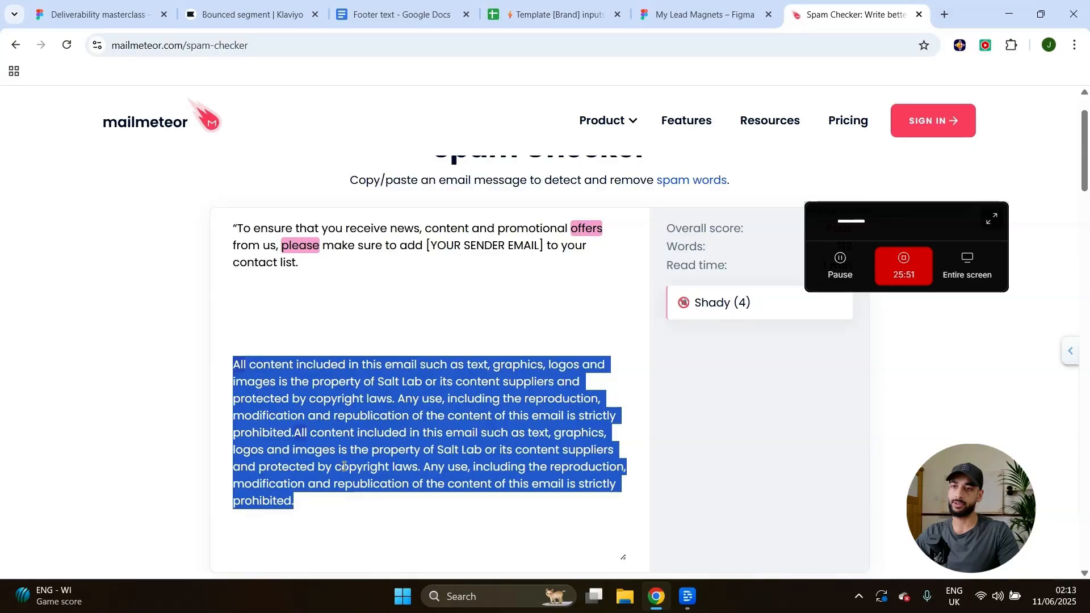
type("All content included in this email such as text, graphics, logos and images is the property of Salt Lab or its content suppliers and protected by copyright laws. Any use, including the reproduction, modification and republication of the content of this email is strictly prohibited.")
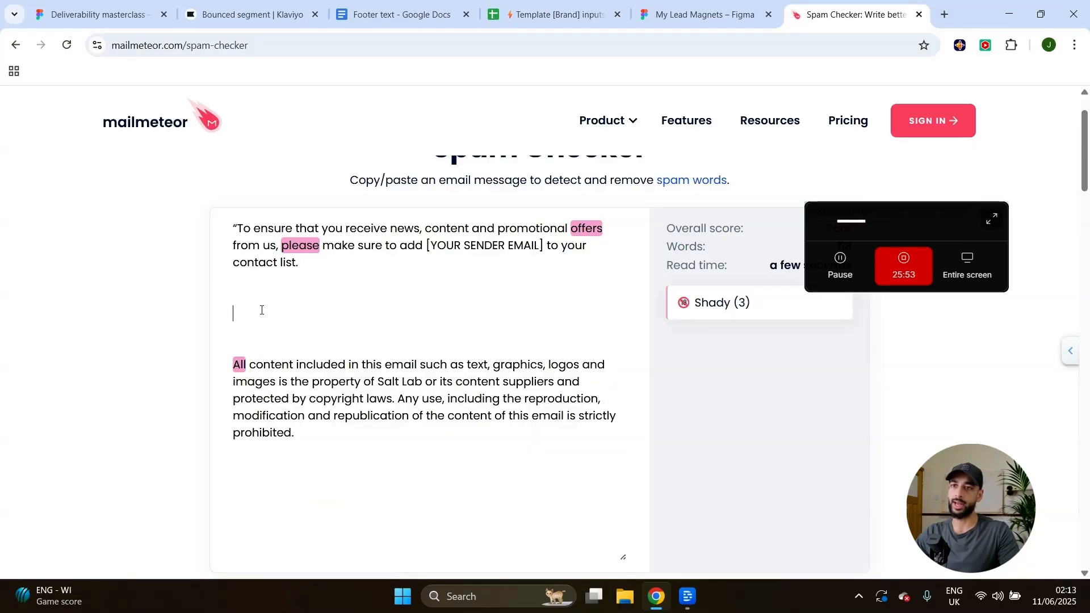
type("All content included in this email such as text, graphics, logos and images is the property of Salt Lab or its content suppliers and protected by copyright laws. Any use, including the reproduction, modification and republication of the content of this email is strictly prohibited.")
left_click_drag(334, 384, 211, 304)
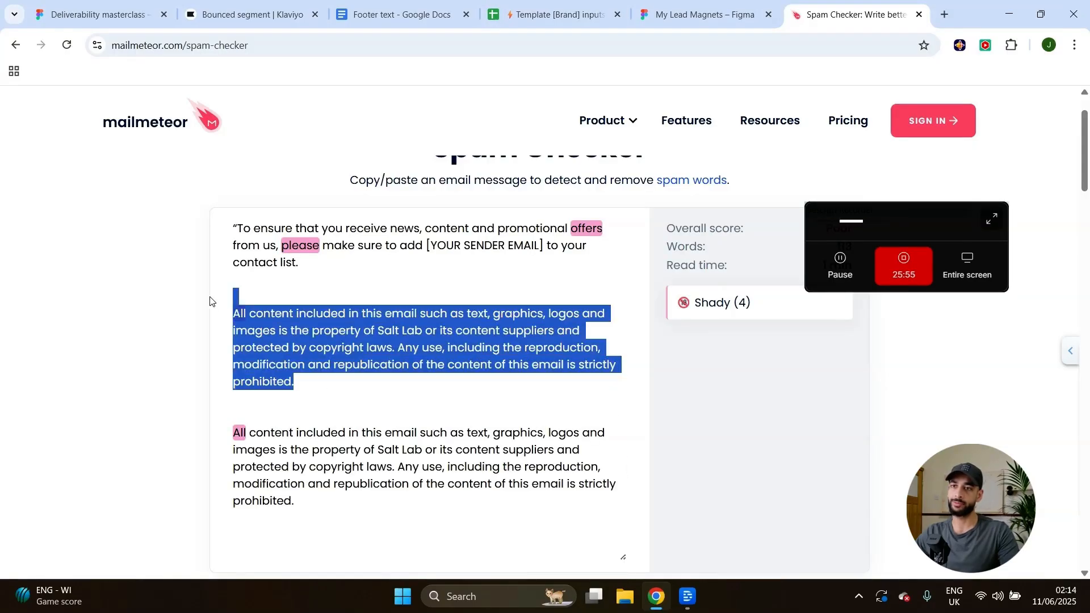
key("BackSpace")
key("BackSpace")
left_click_drag(369, 381, 280, 214)
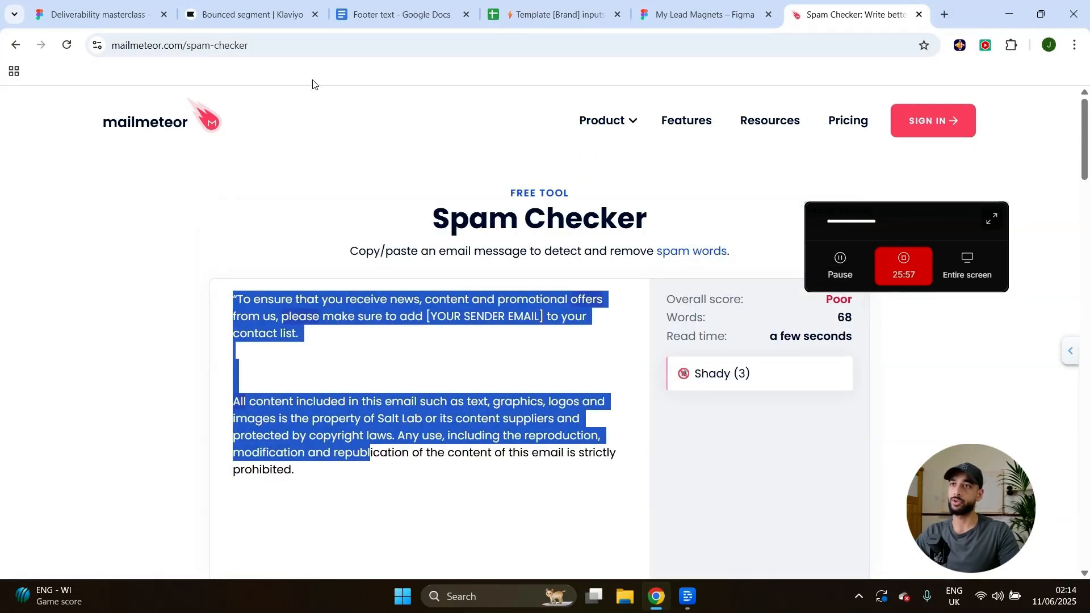
scroll(705, 424, "up", 5)
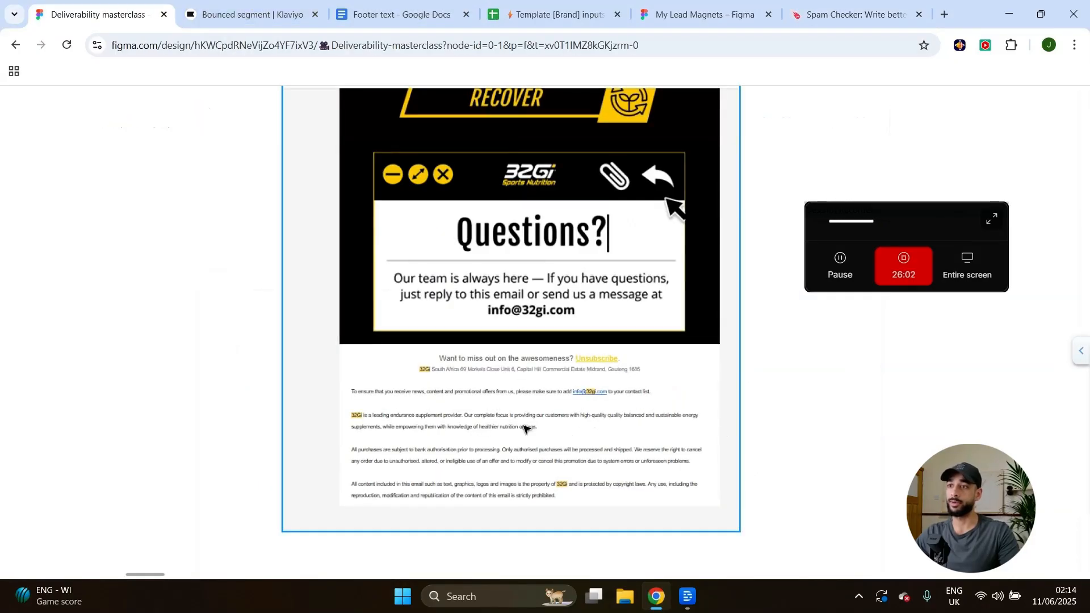
Zoom out of the example email and move to the Consistent Sending Strategy card.
scroll(490, 351, "up", 2)
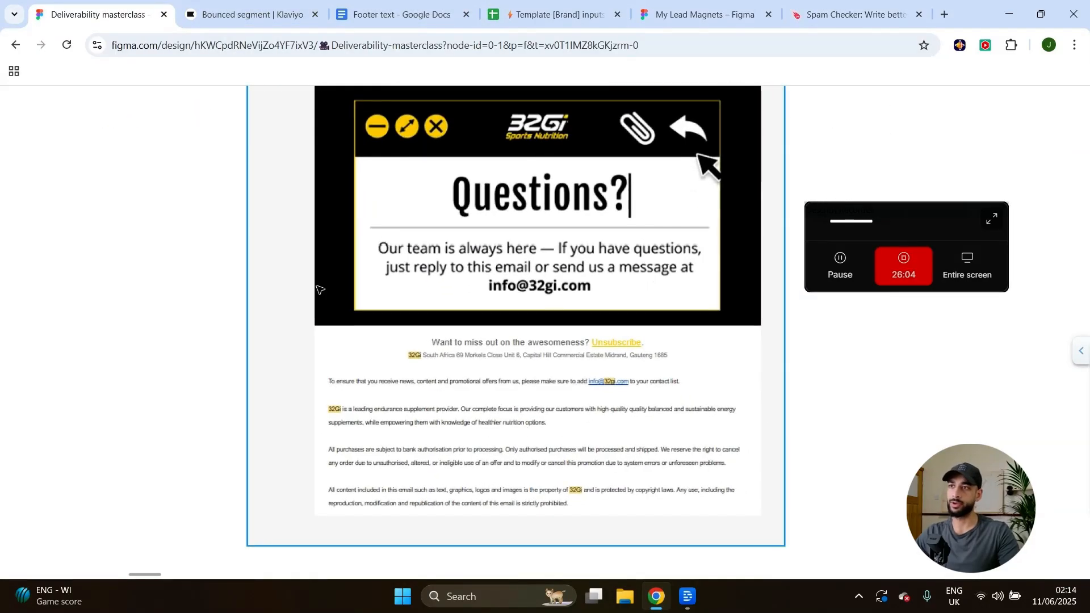
scroll(364, 298, "down", 3)
scroll(400, 397, "down", 3)
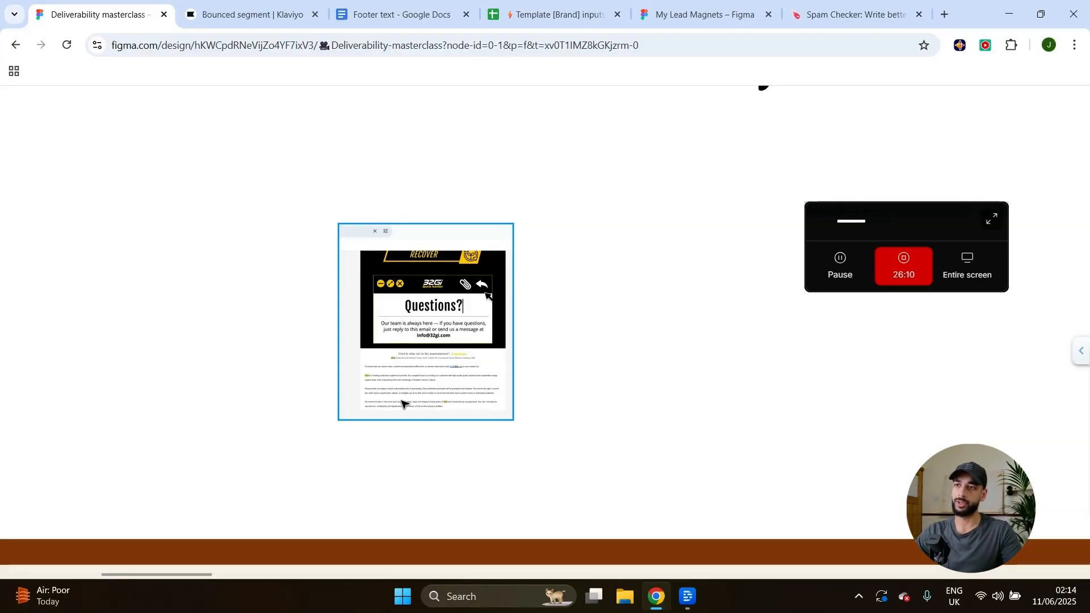
scroll(401, 403, "down", 5)
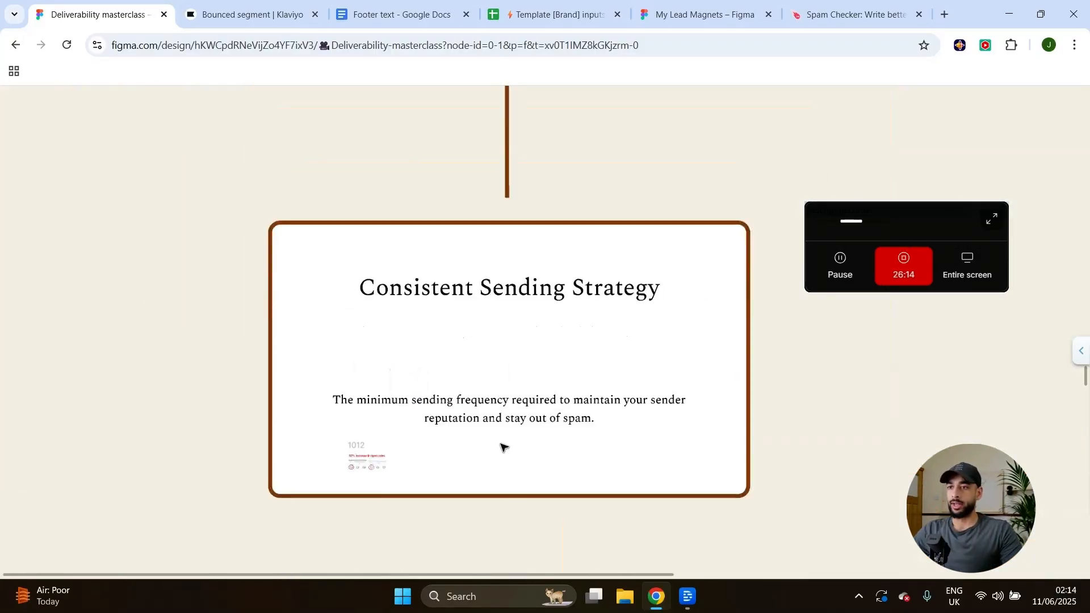
scroll(504, 447, "up", 2)
scroll(516, 436, "down", 1)
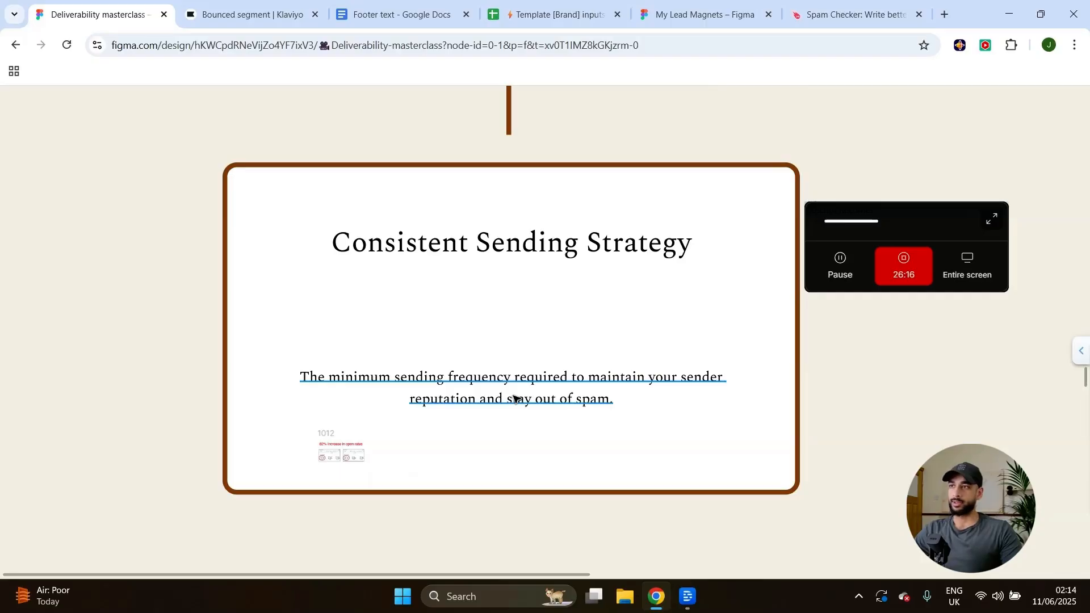
scroll(514, 397, "up", 1)
left_click_drag(884, 219, 892, 481)
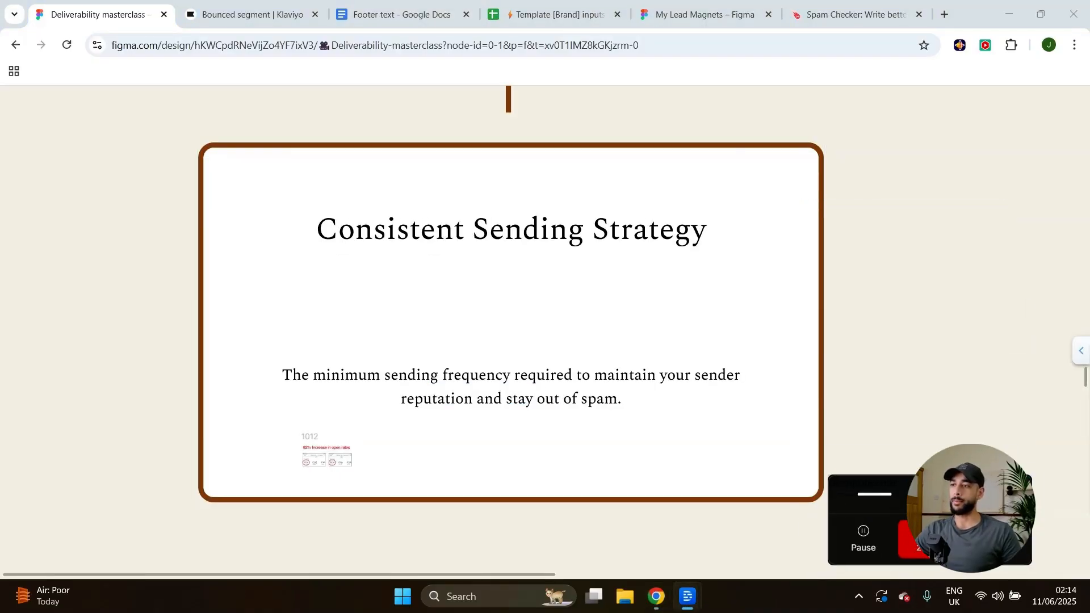